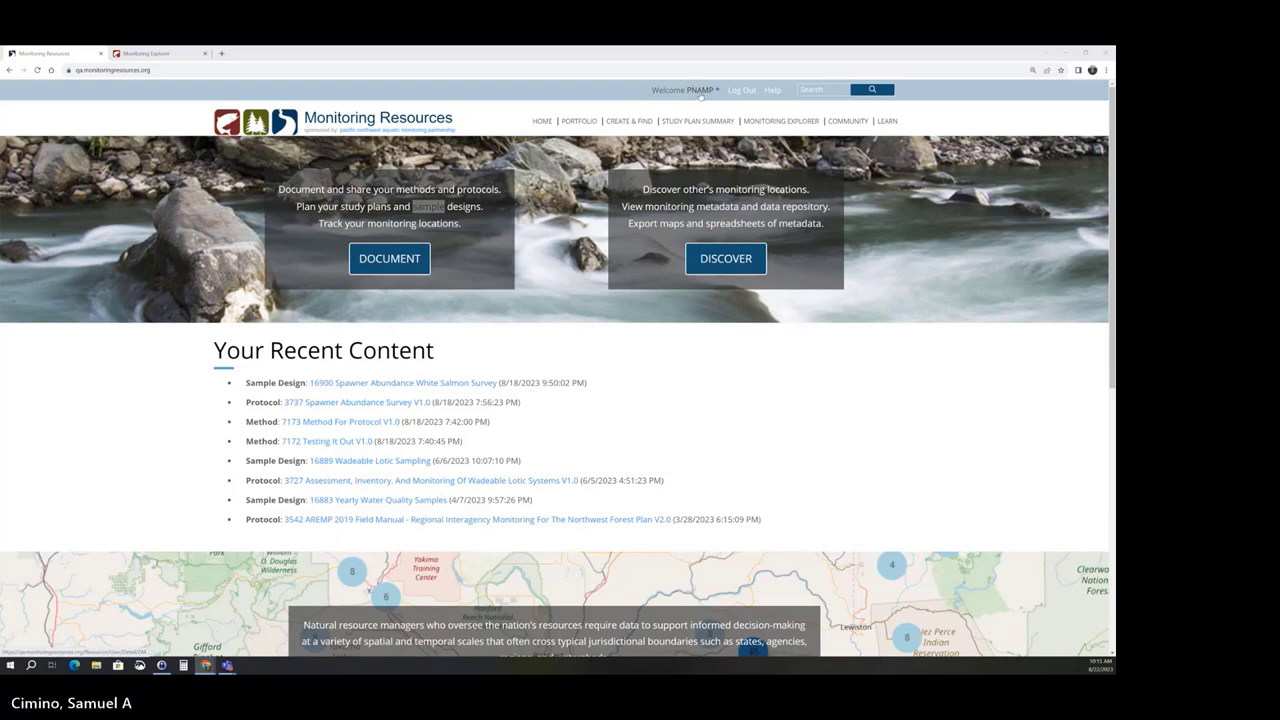
Open the signed-in account's User Profile and look over Social Info, Bio & Publications and Colleagues.
{"action": "left_click", "coordinate": [700, 90]}
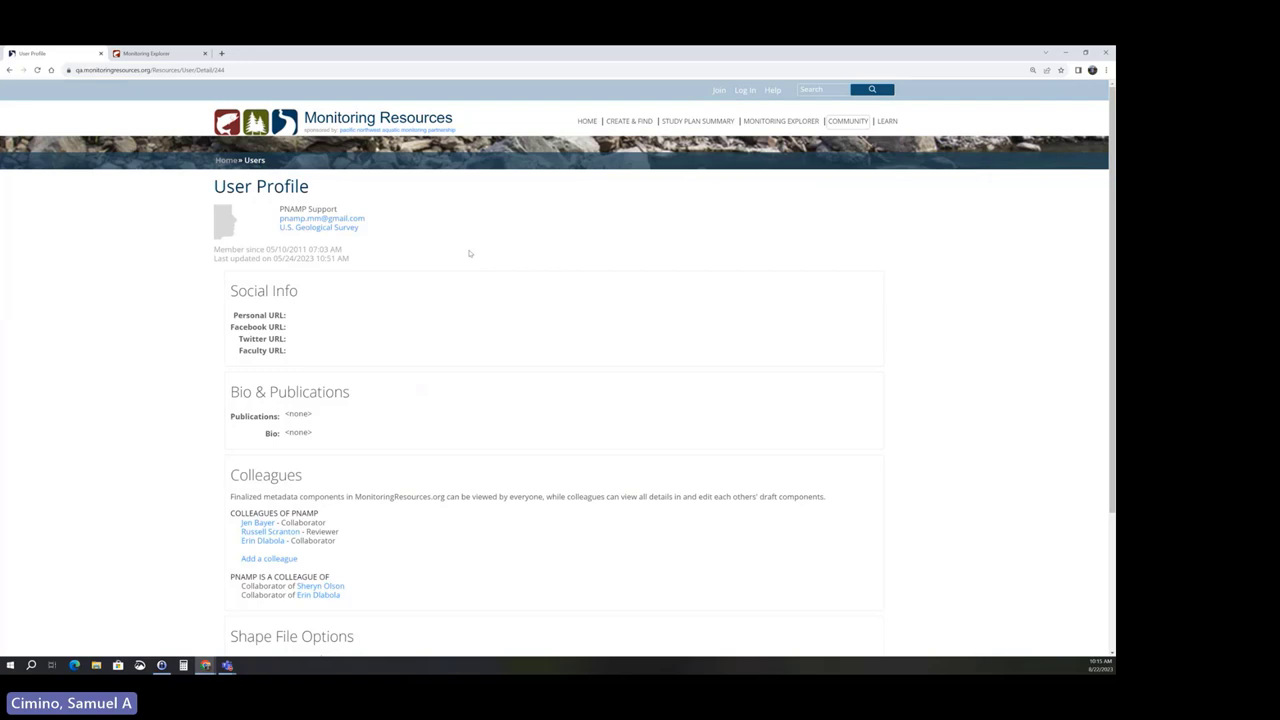
{"action": "scroll", "coordinate": [469, 253], "scroll_direction": "down", "scroll_amount": 3}
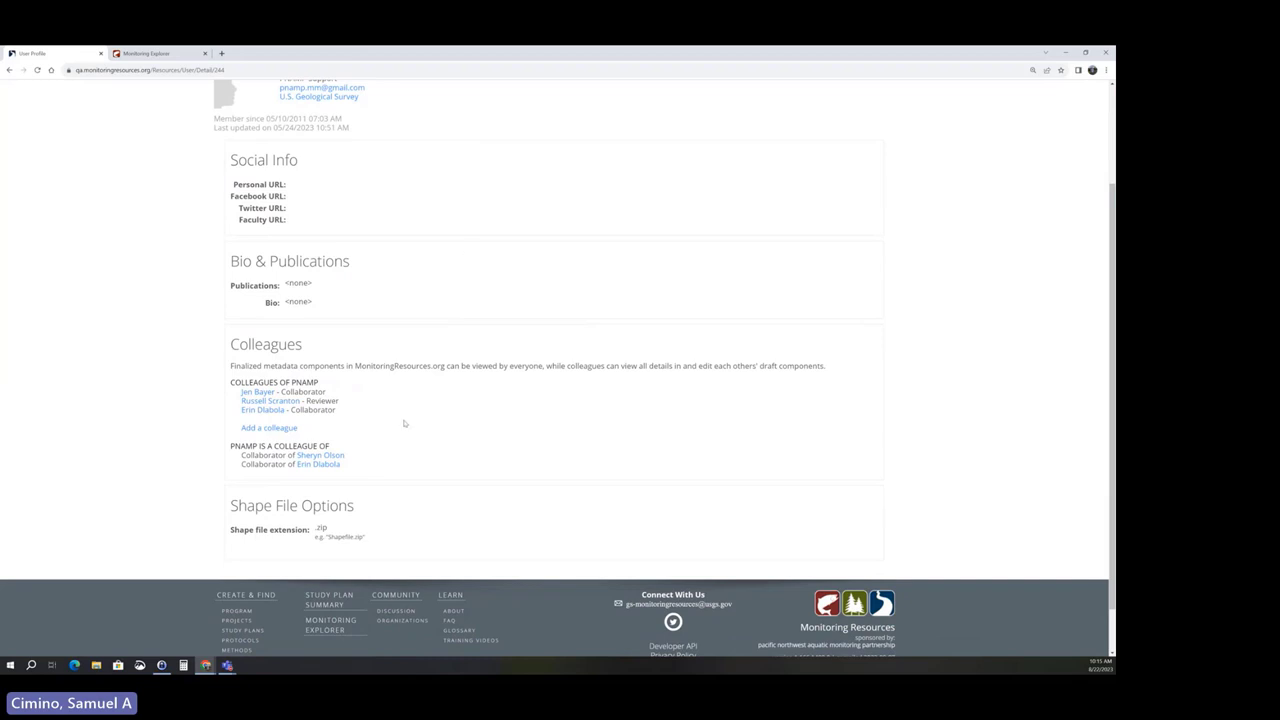
{"action": "scroll", "coordinate": [440, 353], "scroll_direction": "up", "scroll_amount": 2}
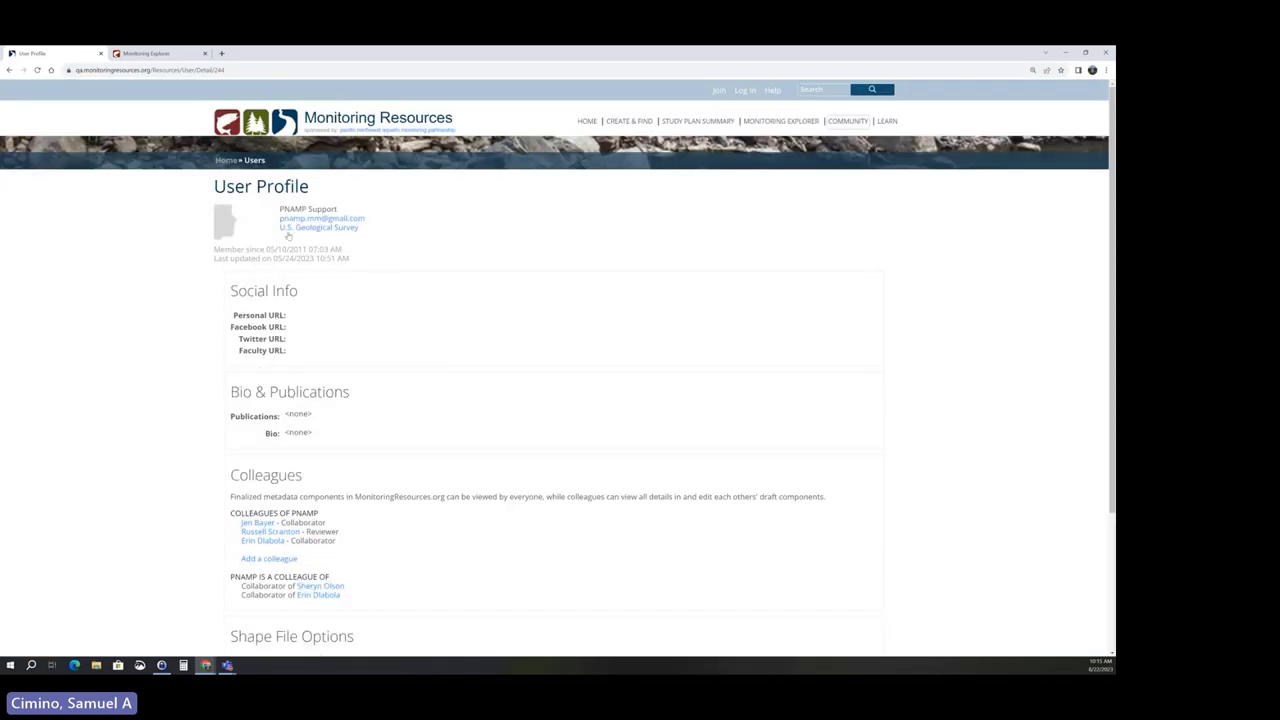
{"action": "scroll", "coordinate": [357, 329], "scroll_direction": "down", "scroll_amount": 1}
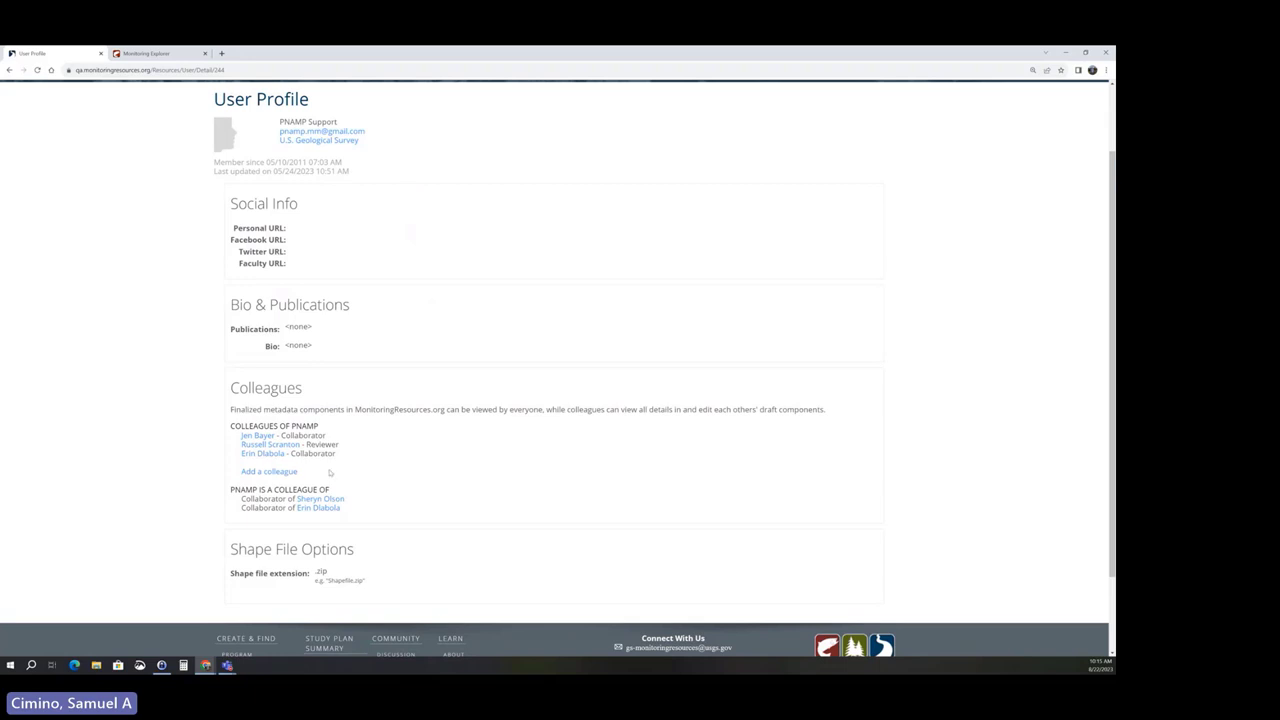
Start adding a colleague and sign in through Keystone with the account's username and password.
{"action": "left_click", "coordinate": [288, 473]}
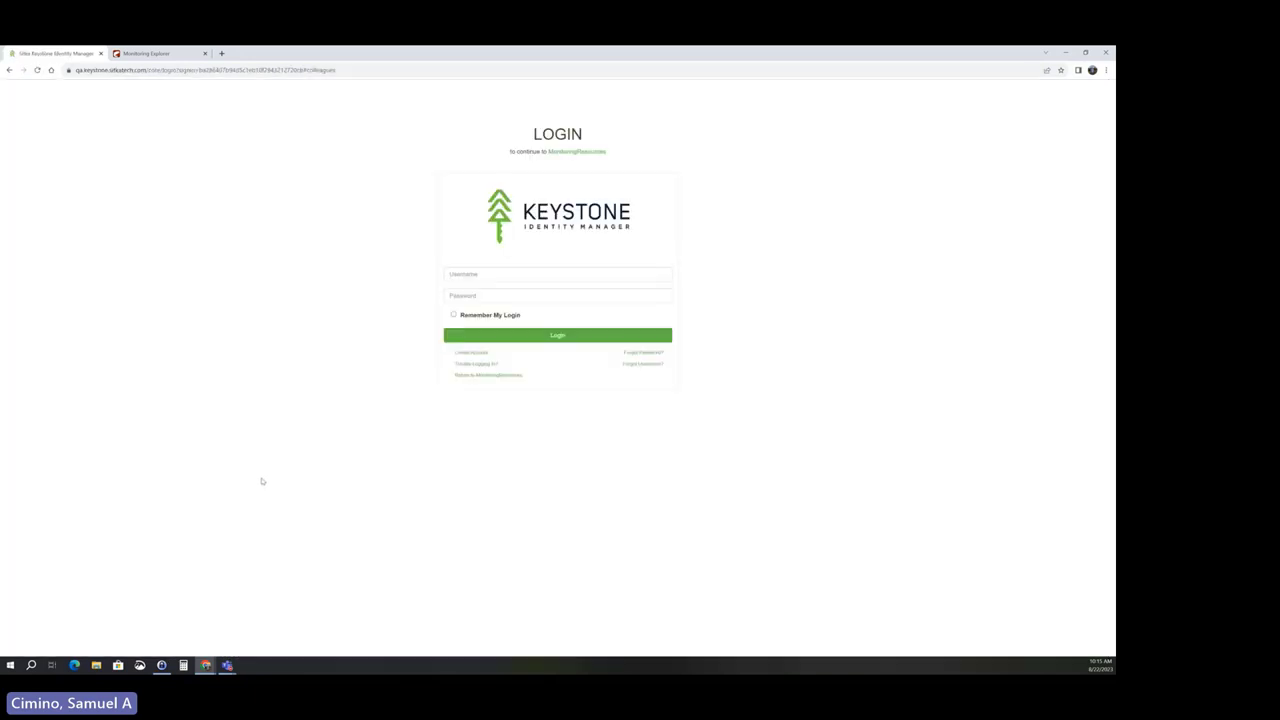
{"action": "left_click", "coordinate": [505, 273]}
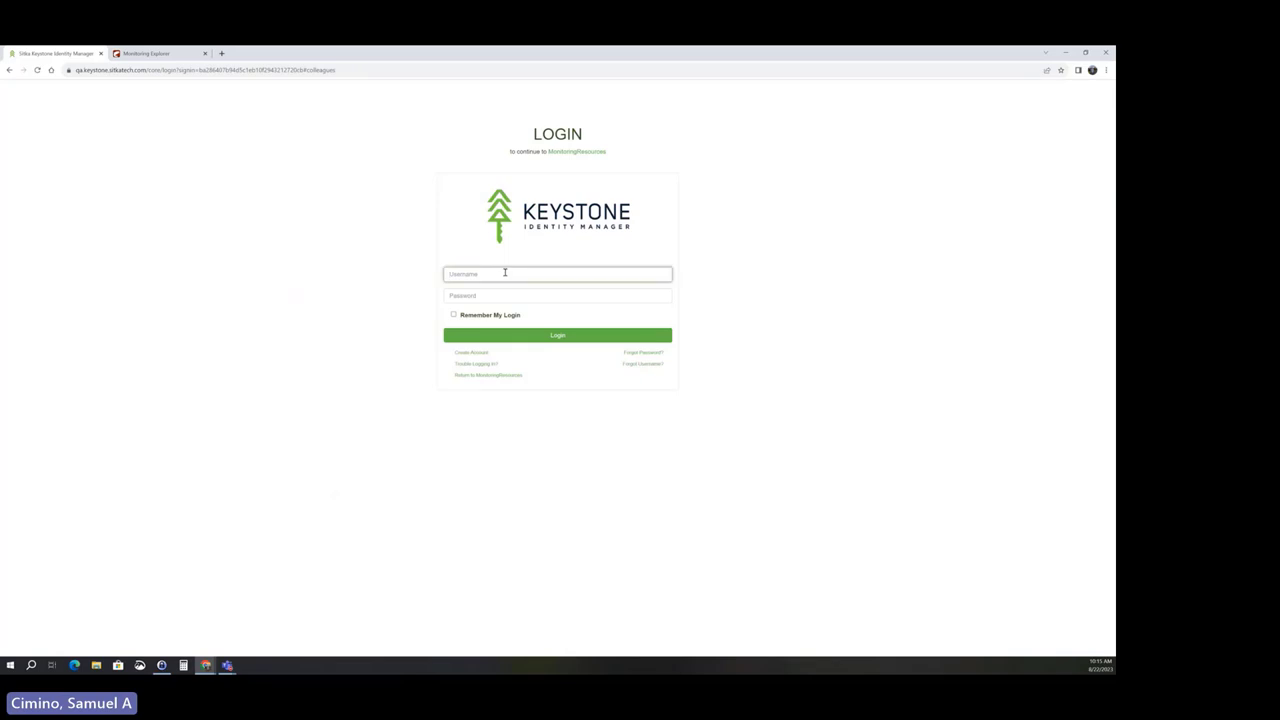
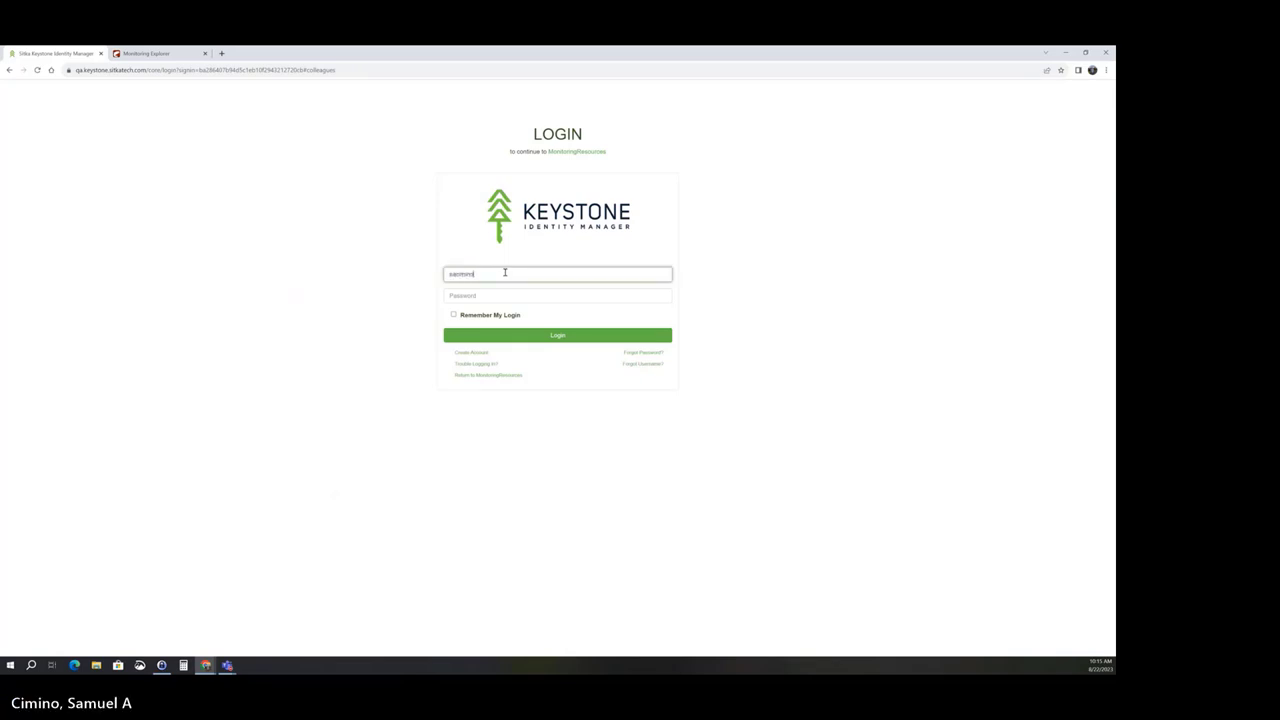
{"action": "key", "text": "Tab"}
{"action": "type", "text": "•••••••••"}
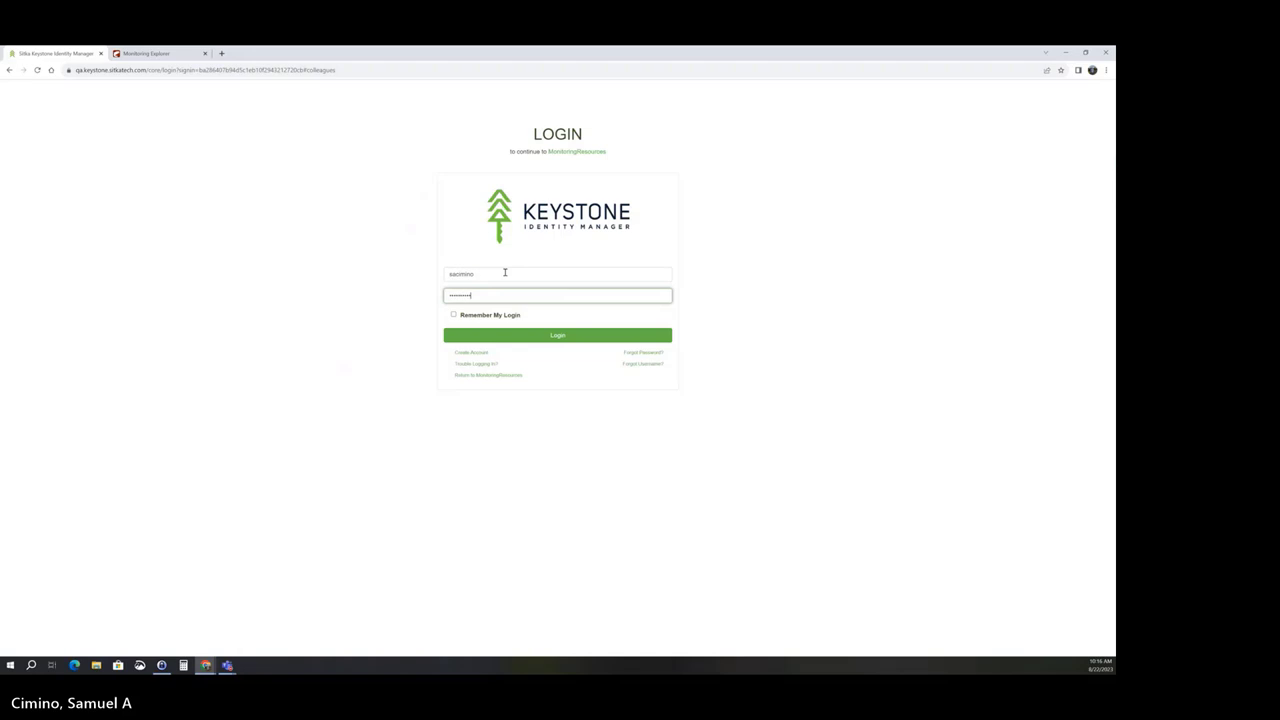
{"action": "type", "text": "•••"}
{"action": "key", "text": "Return"}
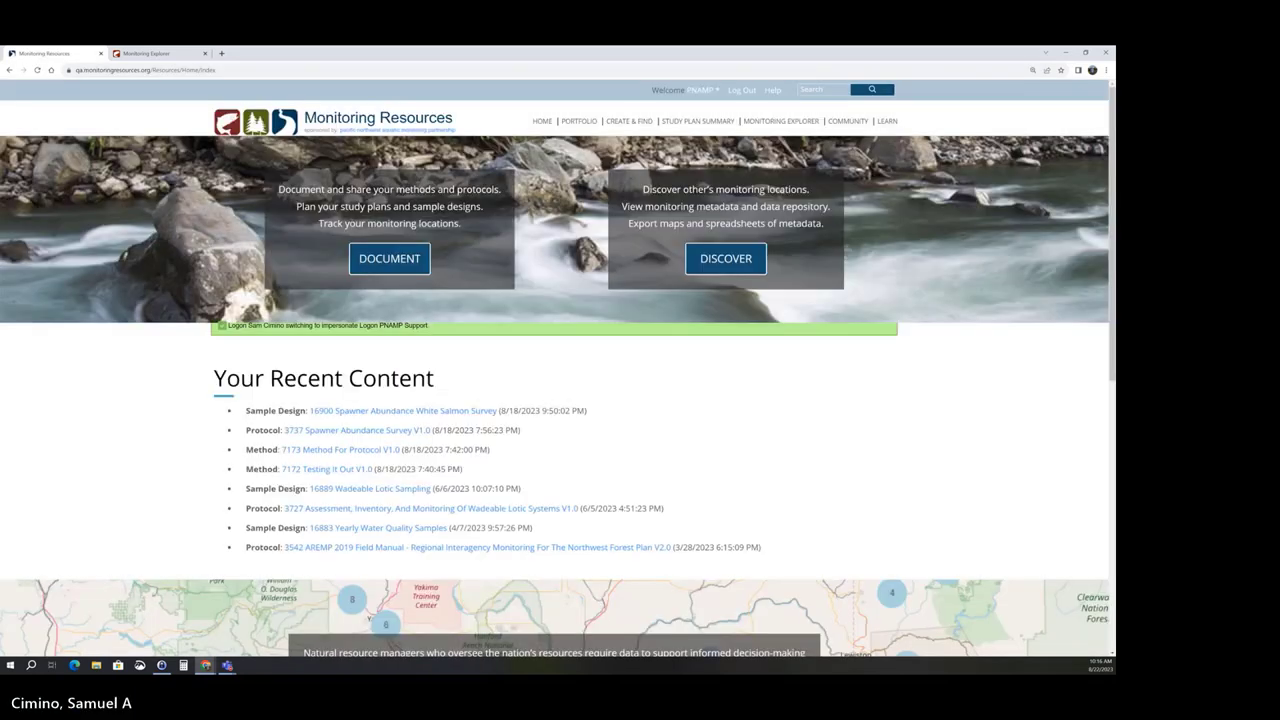
Open the account's colleague settings and search colleagues for 'pnamp'.
{"action": "left_click", "coordinate": [702, 90]}
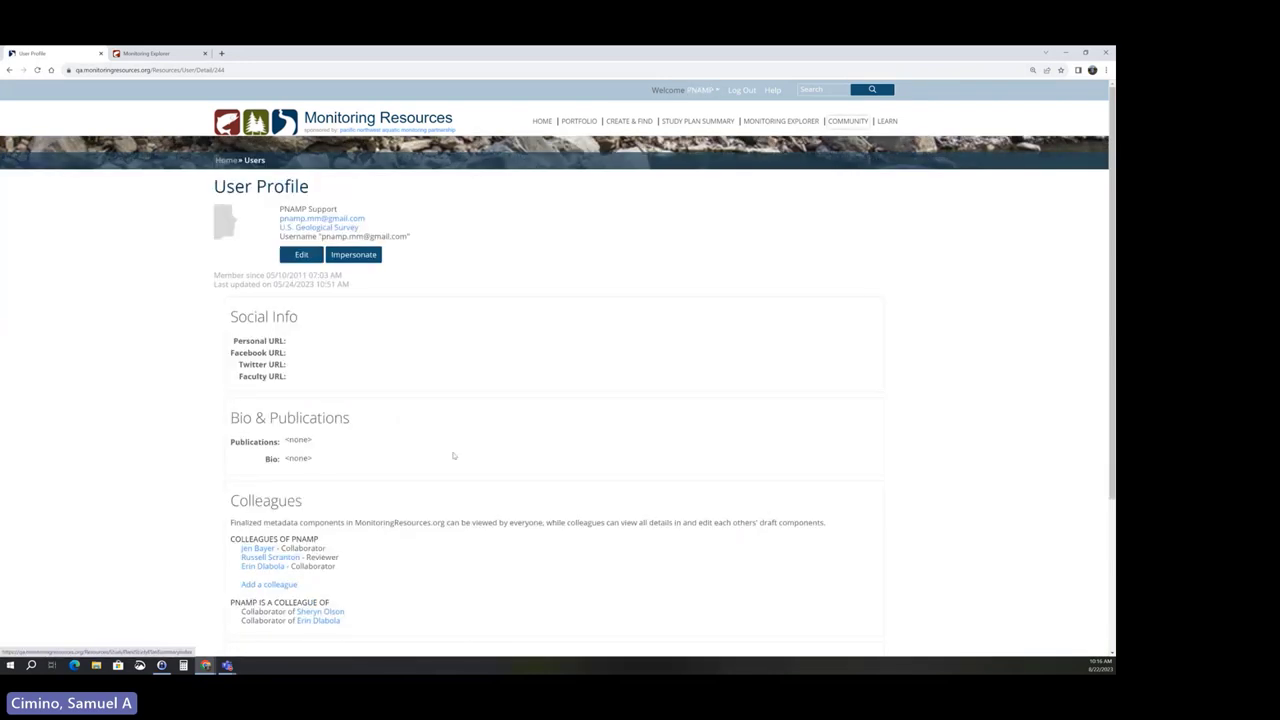
{"action": "left_click", "coordinate": [283, 588]}
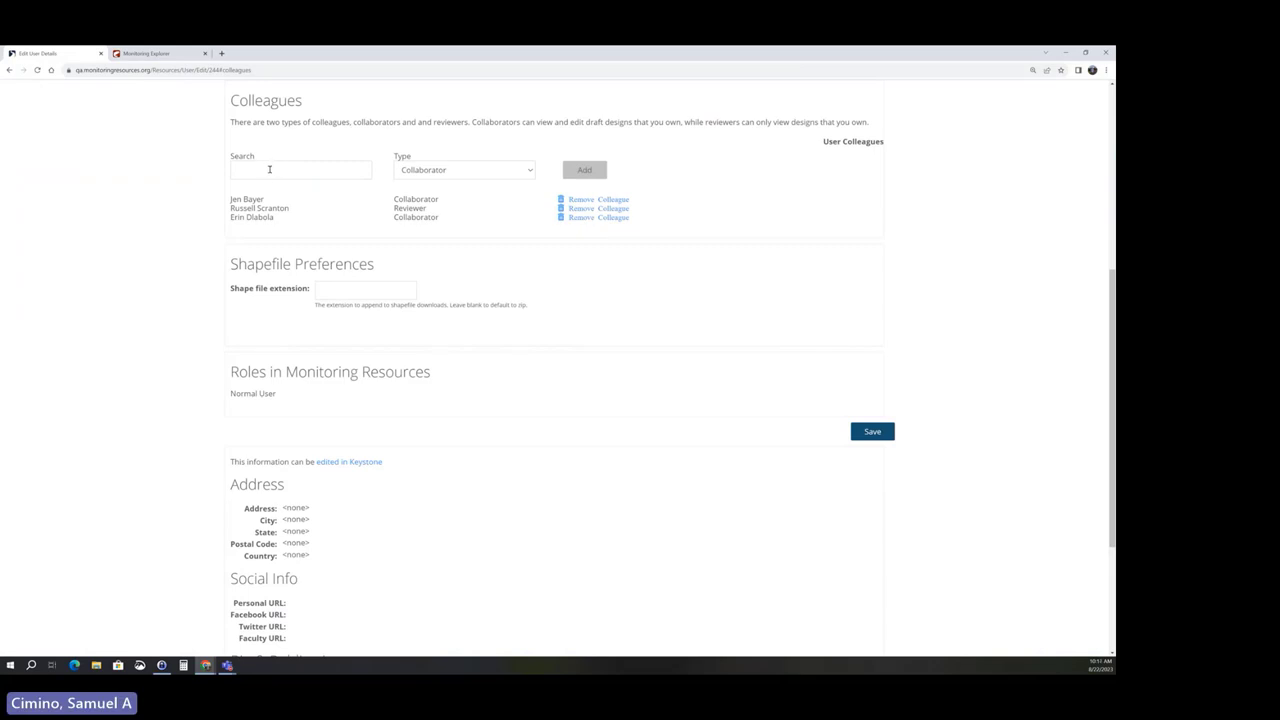
{"action": "left_click", "coordinate": [322, 170]}
{"action": "type", "text": "pnamp"}
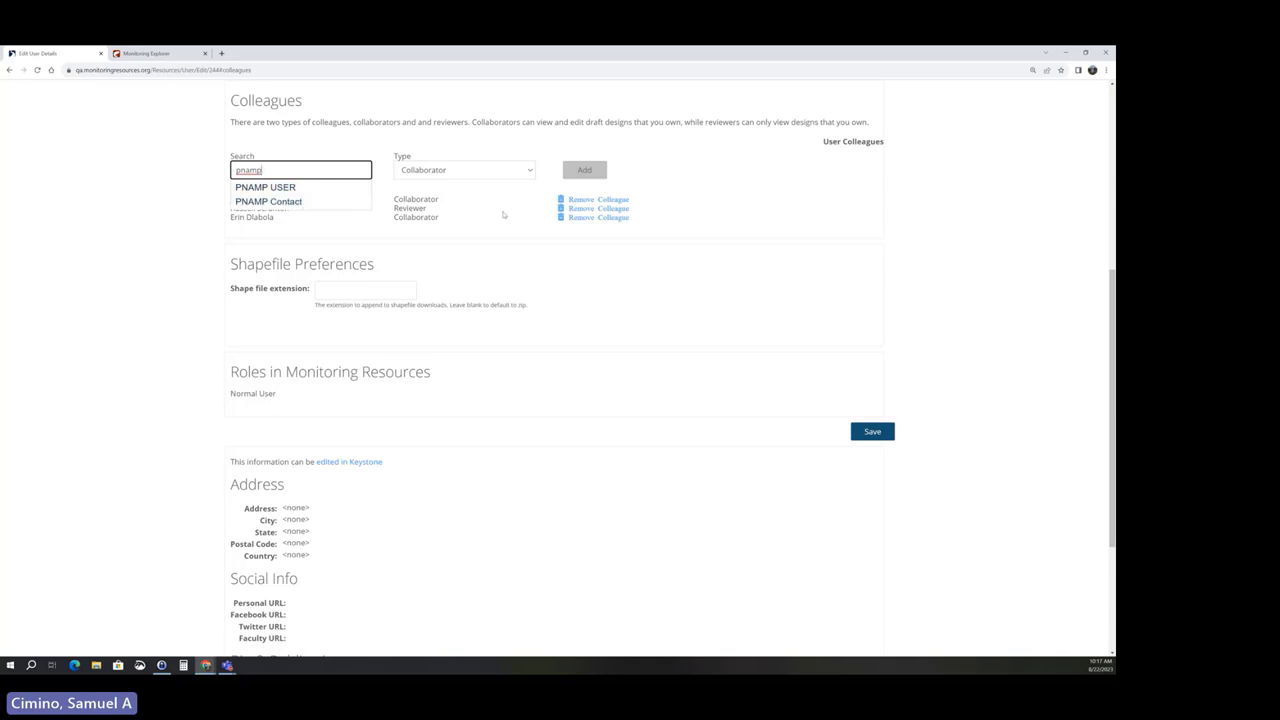
{"action": "left_click", "coordinate": [526, 188]}
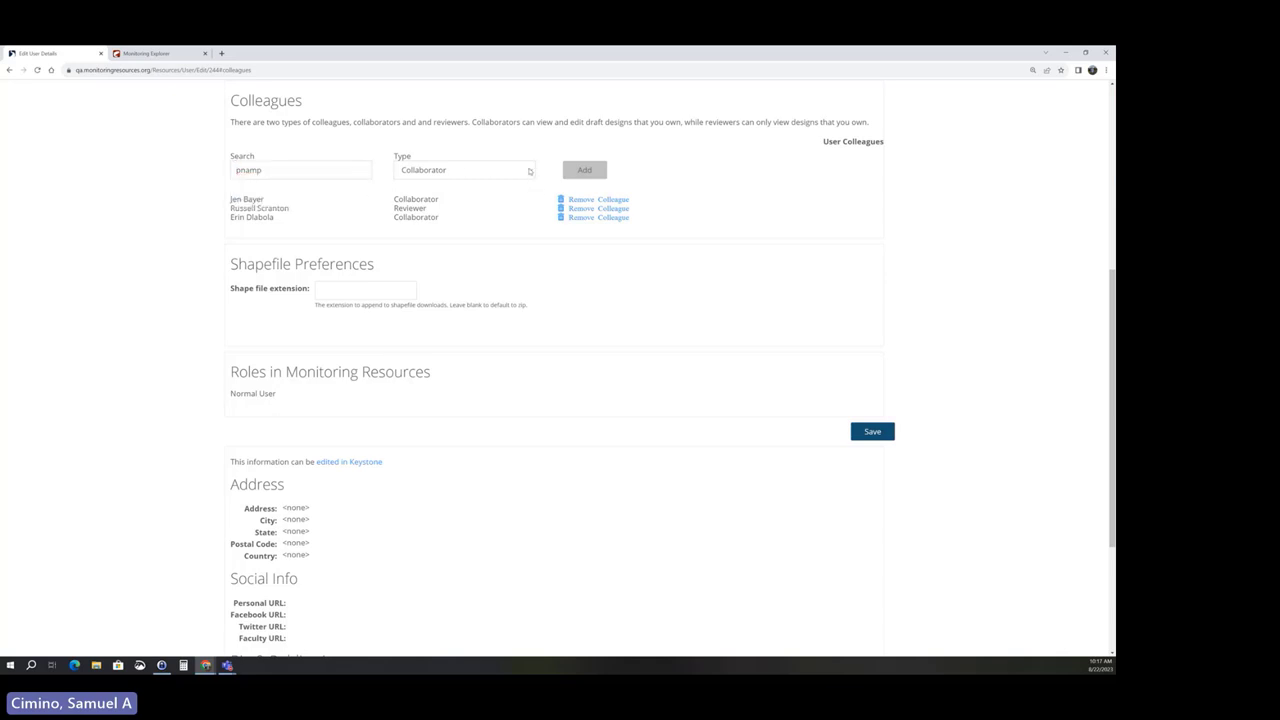
Keep Collaborator as the colleague type and review the listed collaborators and reviewer.
{"action": "left_click", "coordinate": [529, 171]}
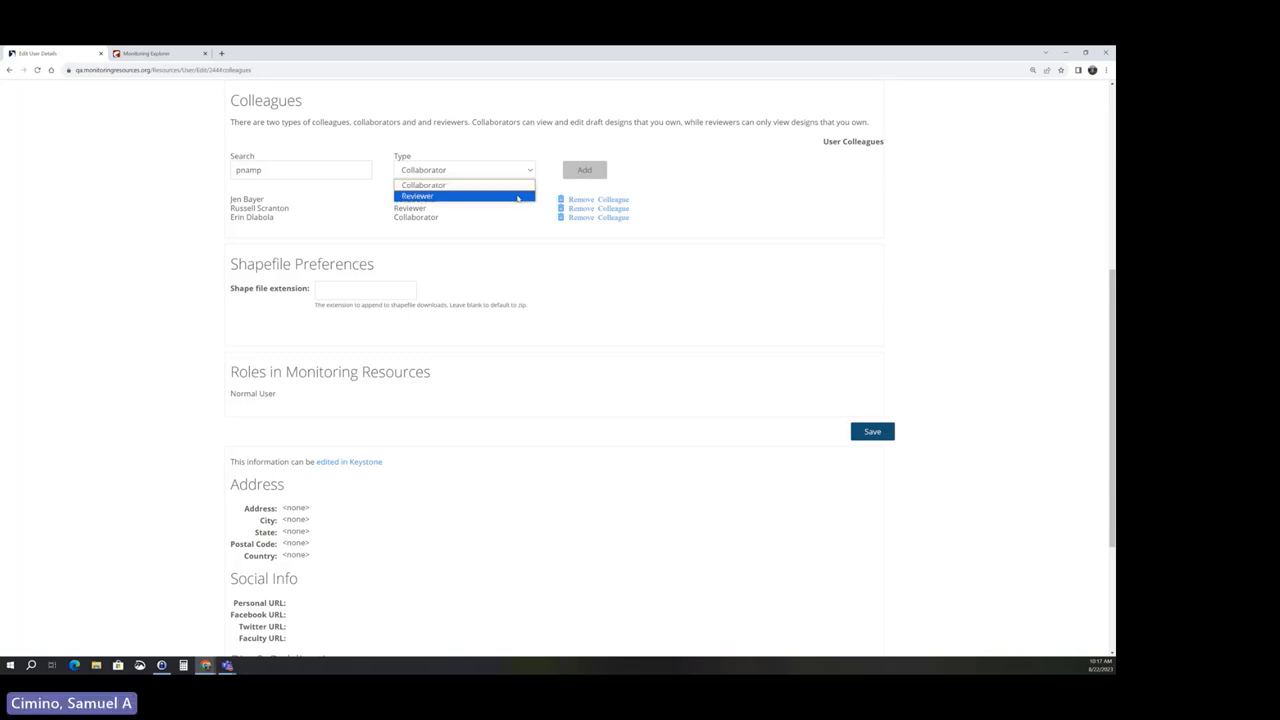
{"action": "left_click", "coordinate": [519, 190]}
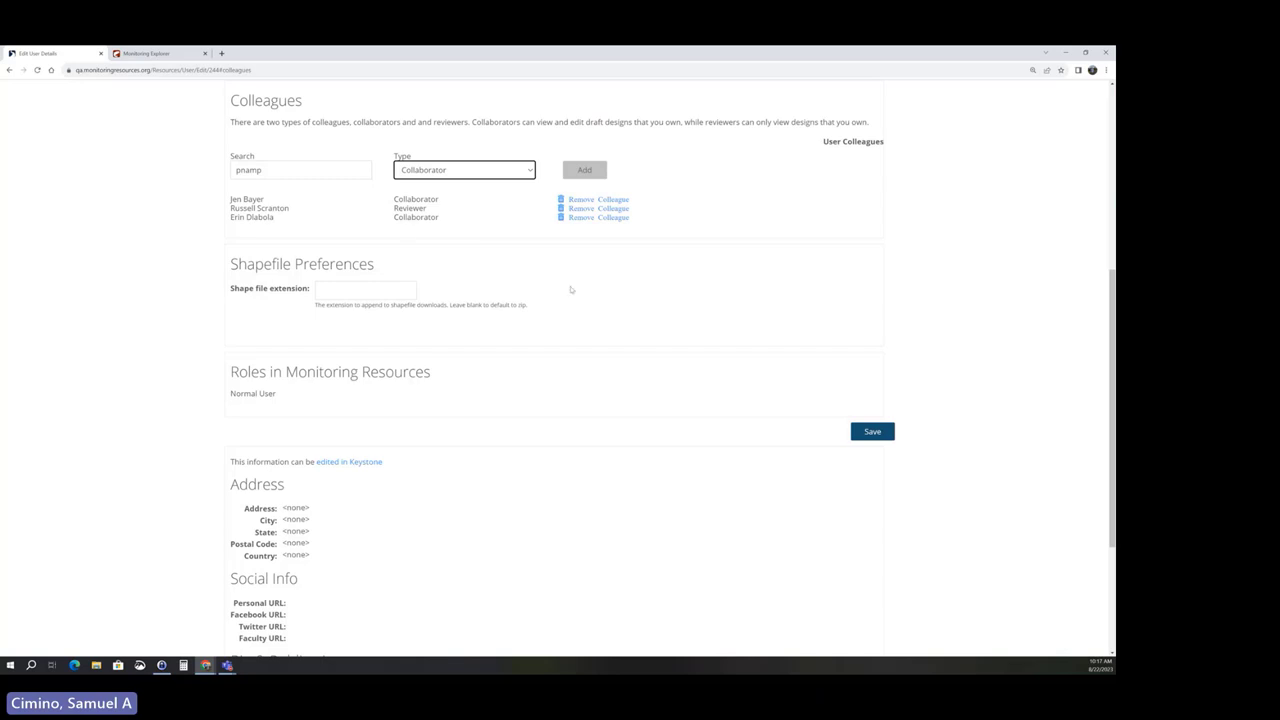
{"action": "scroll", "coordinate": [610, 315], "scroll_direction": "up", "scroll_amount": 3}
{"action": "scroll", "coordinate": [642, 335], "scroll_direction": "up", "scroll_amount": 2}
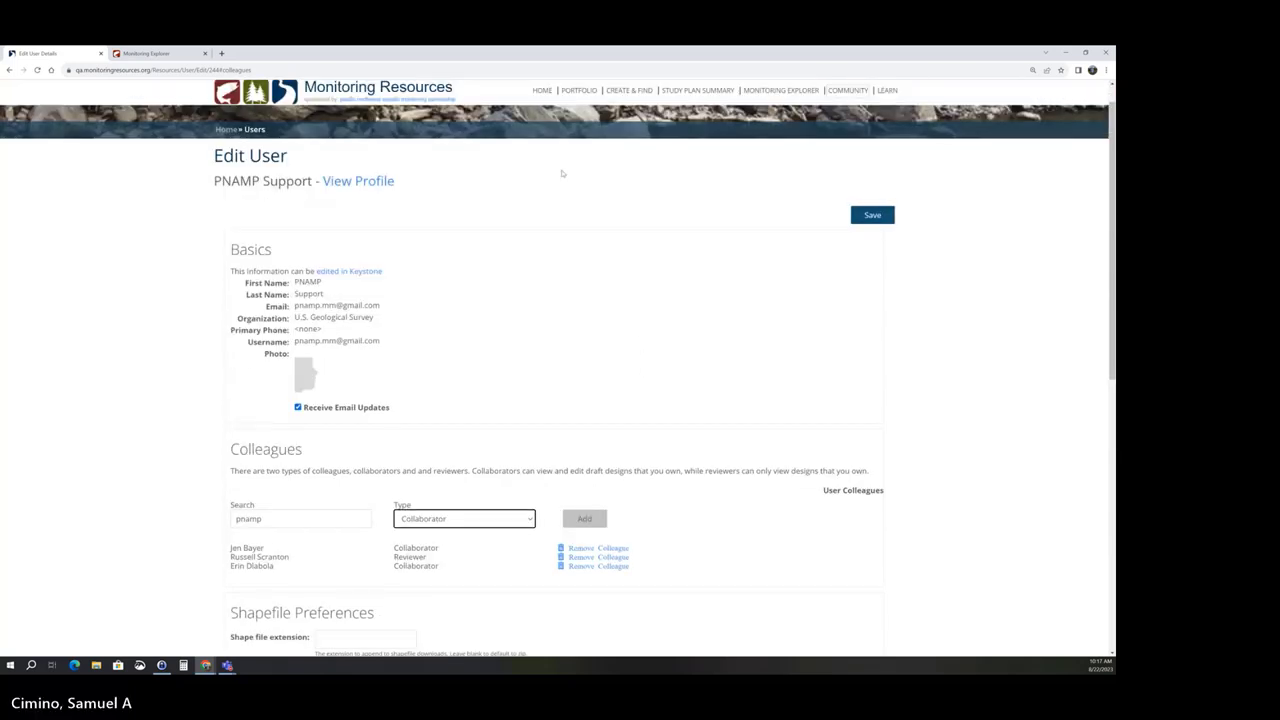
{"action": "scroll", "coordinate": [457, 374], "scroll_direction": "down", "scroll_amount": 2}
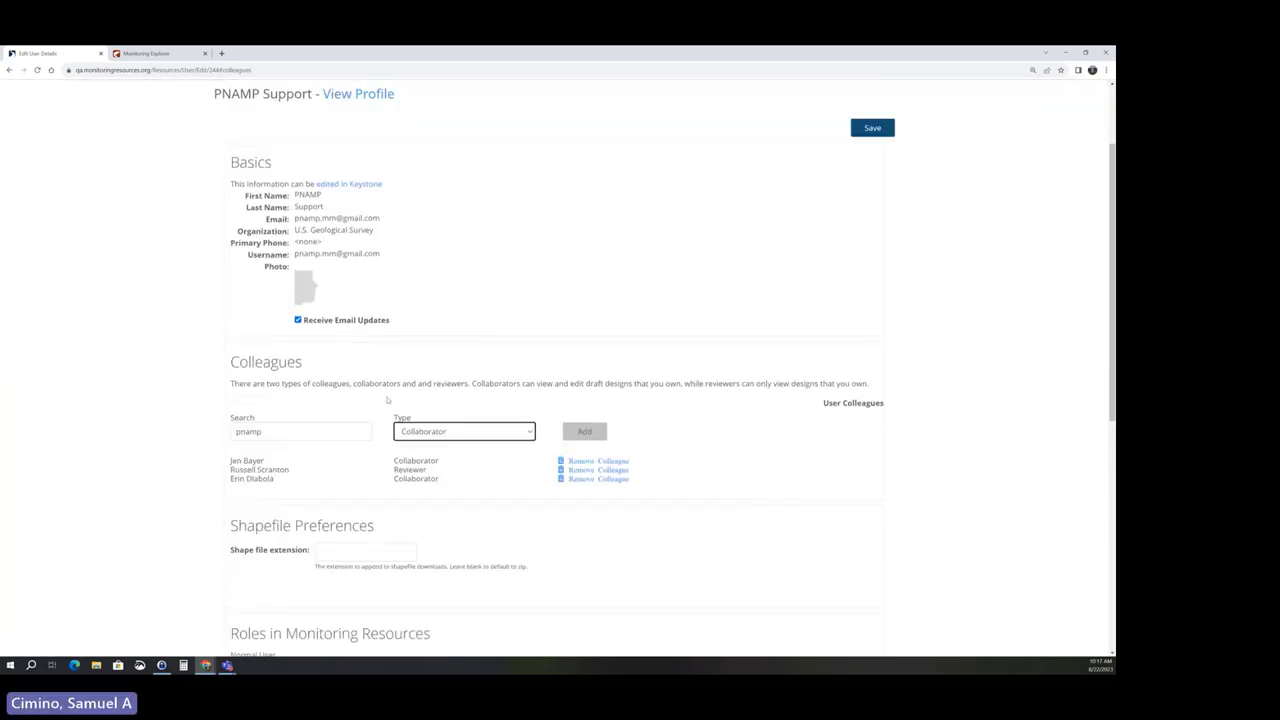
{"action": "scroll", "coordinate": [547, 166], "scroll_direction": "up", "scroll_amount": 1}
Browse the 30 protocols under Portfolio > My Protocols, then return to HOME.
{"action": "scroll", "coordinate": [547, 166], "scroll_direction": "up", "scroll_amount": 2}
{"action": "left_click", "coordinate": [541, 121]}
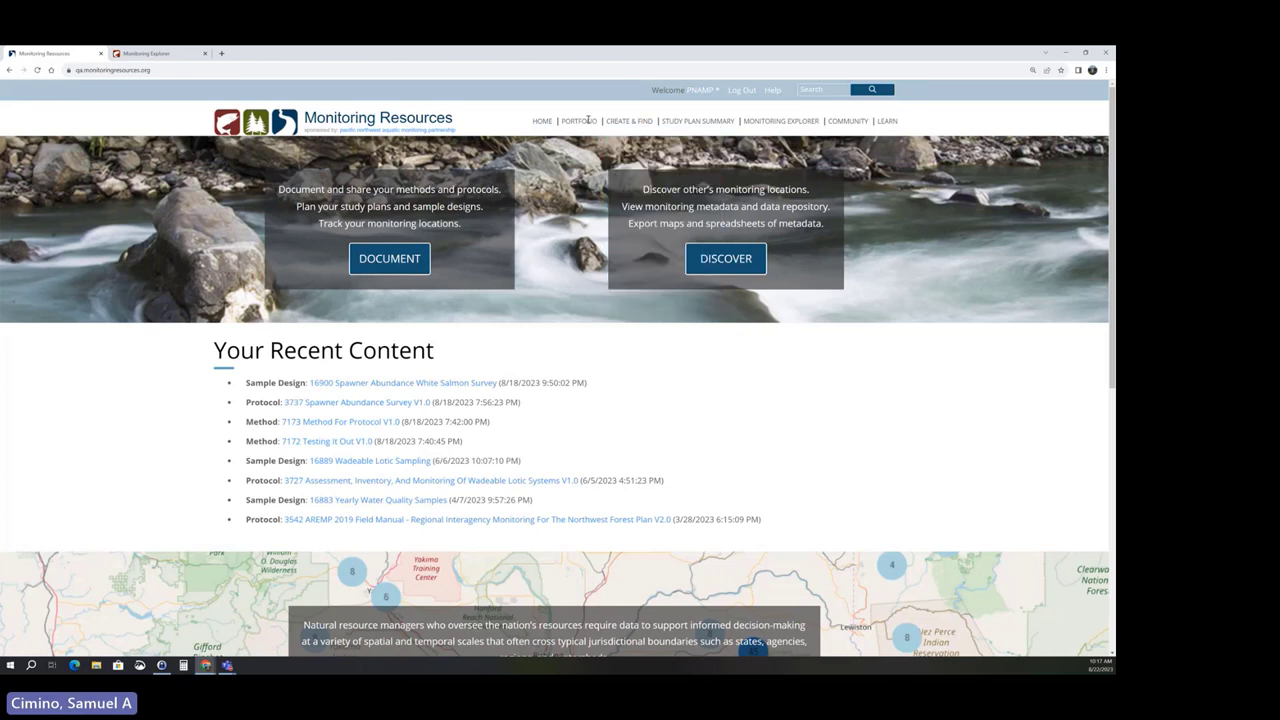
{"action": "mouse_move", "coordinate": [585, 121]}
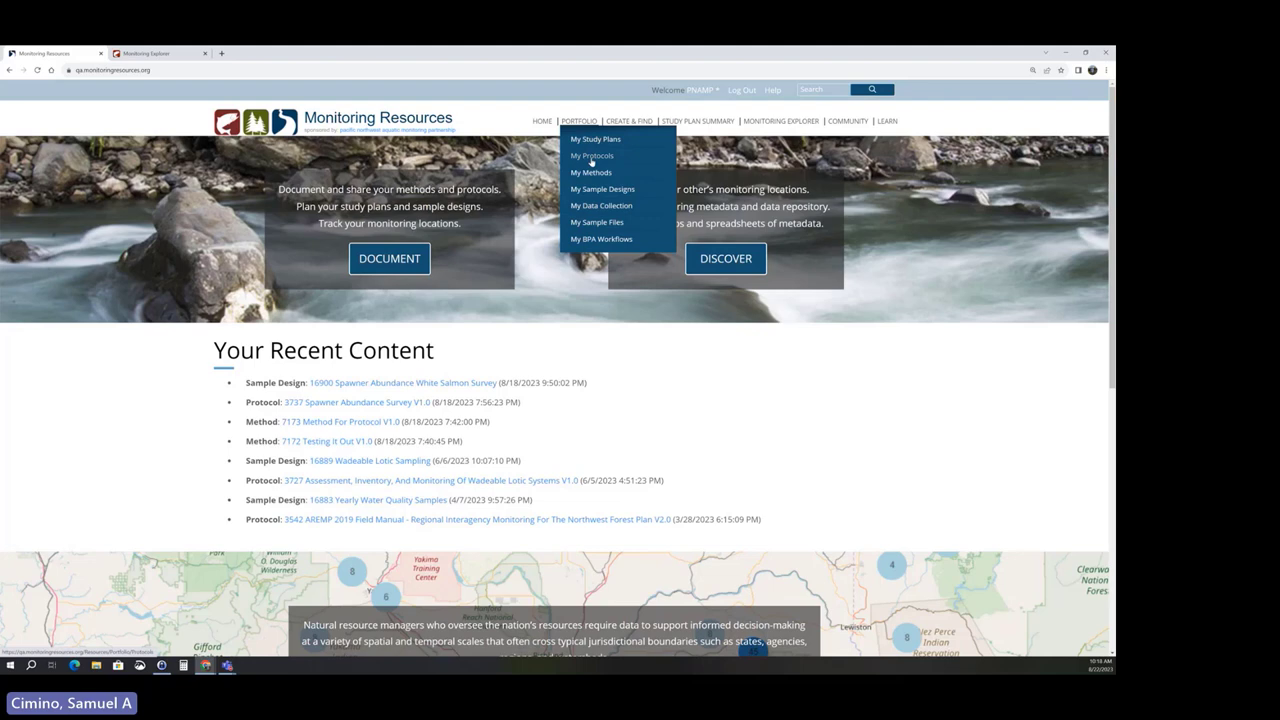
{"action": "left_click", "coordinate": [591, 158]}
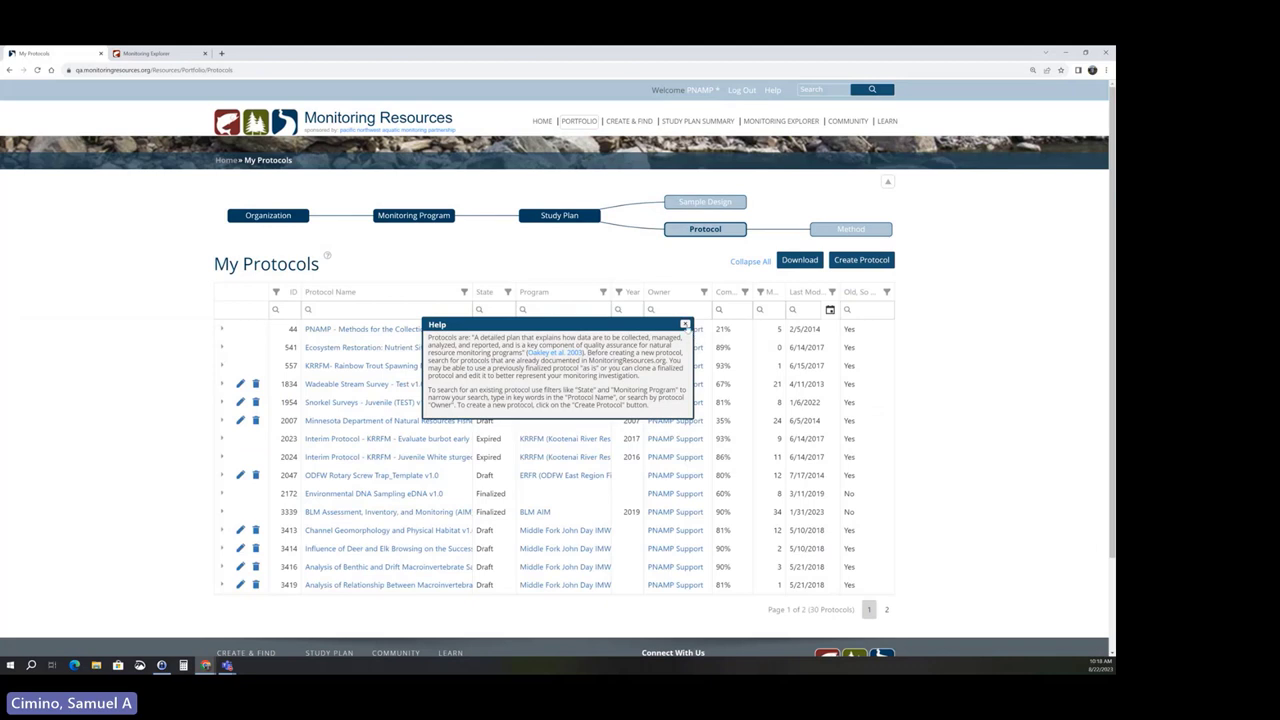
{"action": "left_click", "coordinate": [685, 324]}
{"action": "scroll", "coordinate": [601, 314], "scroll_direction": "down", "scroll_amount": 2}
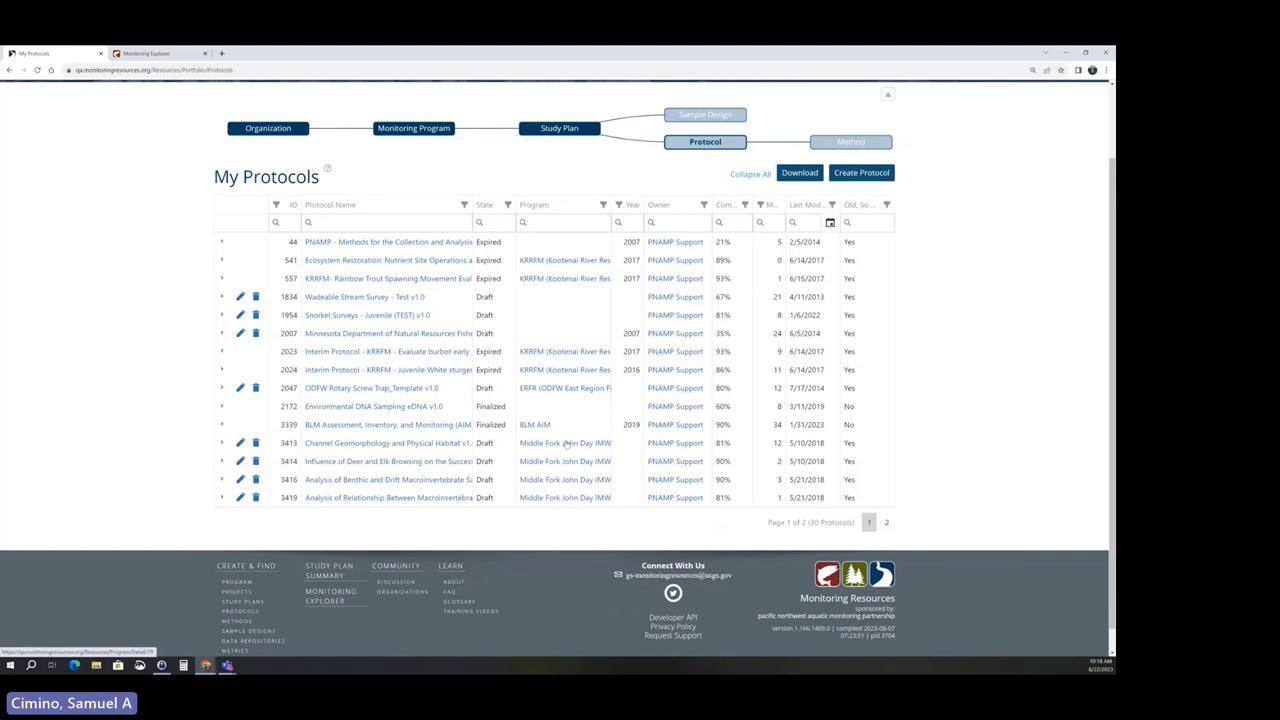
{"action": "scroll", "coordinate": [566, 443], "scroll_direction": "up", "scroll_amount": 1}
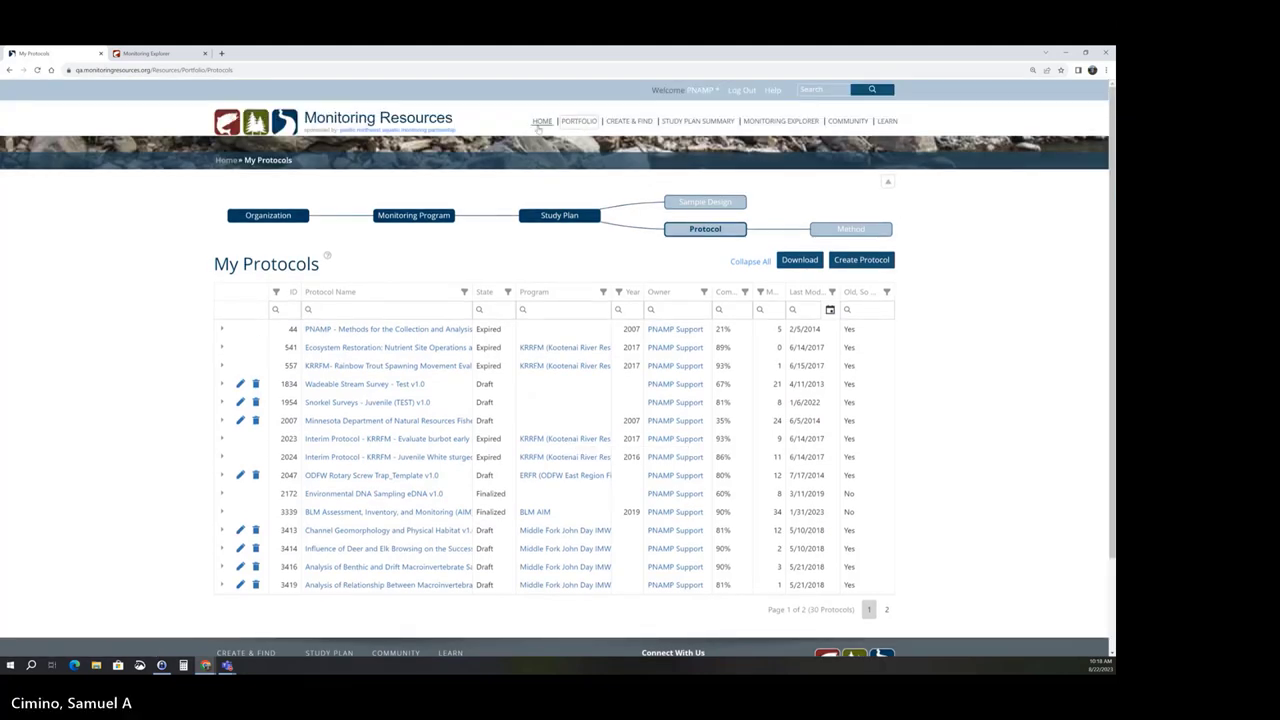
{"action": "left_click", "coordinate": [541, 122]}
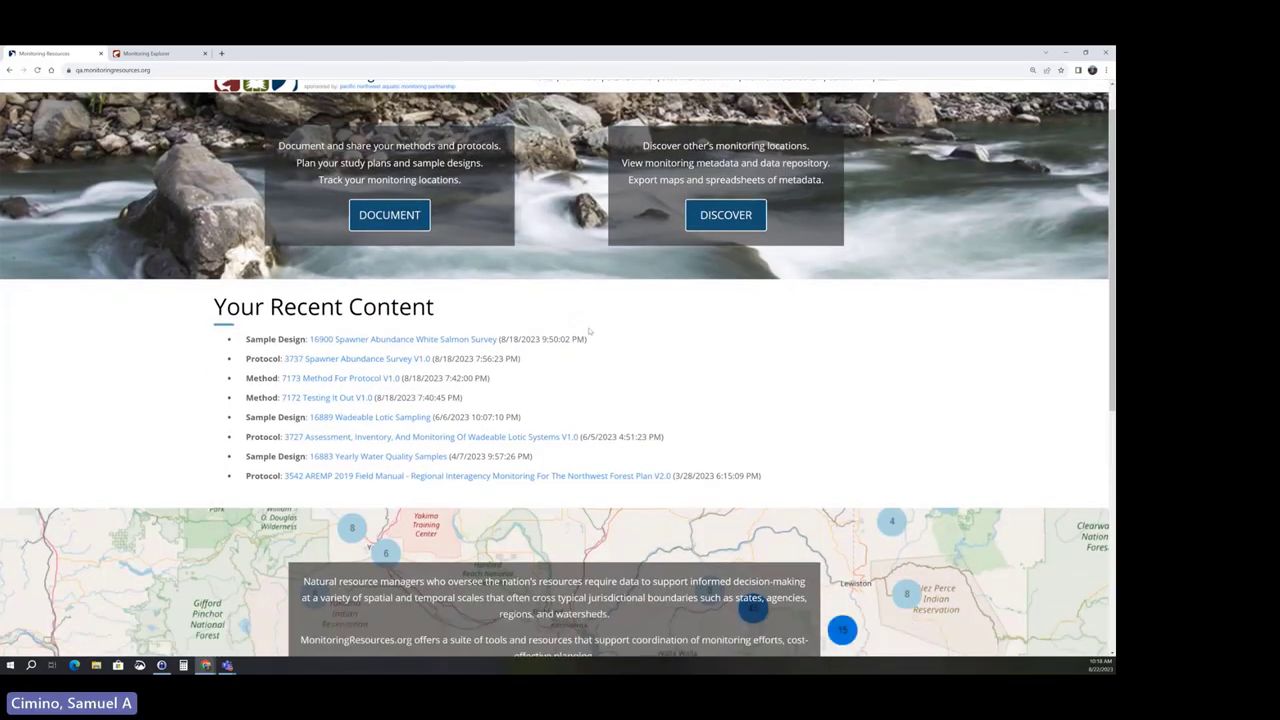
{"action": "scroll", "coordinate": [540, 295], "scroll_direction": "down", "scroll_amount": 1}
{"action": "scroll", "coordinate": [560, 308], "scroll_direction": "up", "scroll_amount": 1}
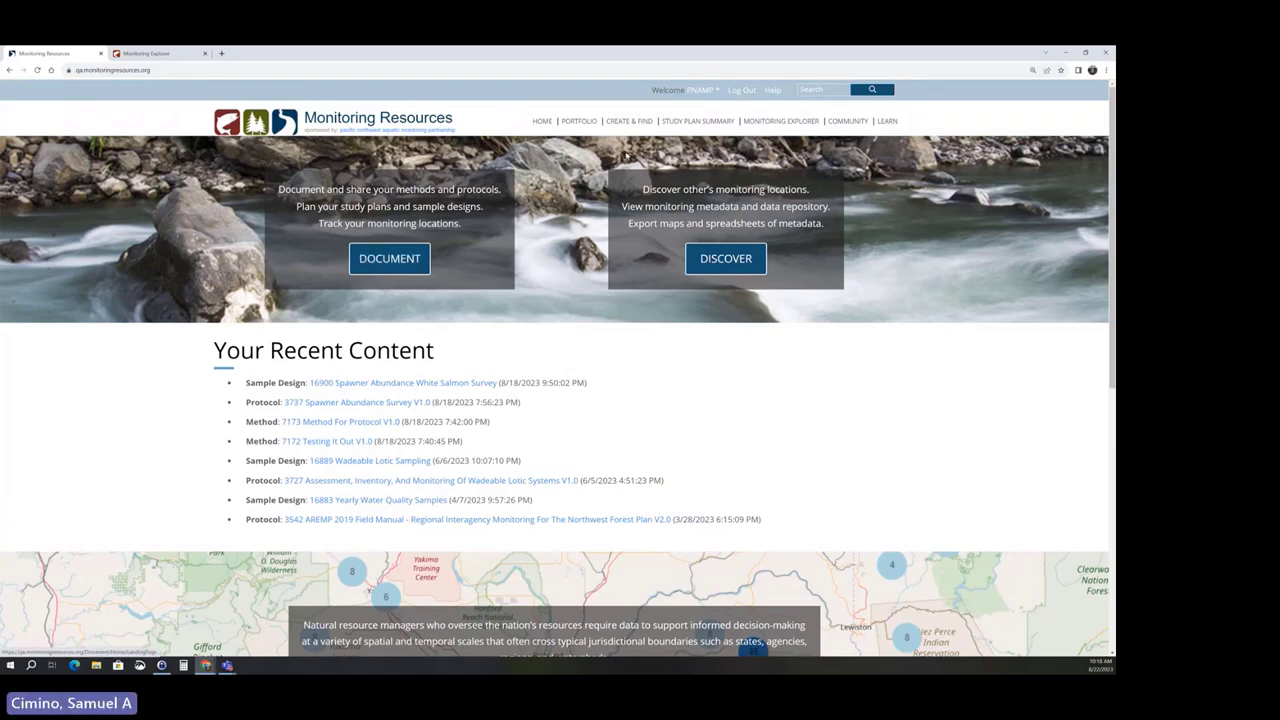
Go to the Create & Find page via DOCUMENT and choose BPA WORKFLOW.
{"action": "left_click", "coordinate": [404, 261]}
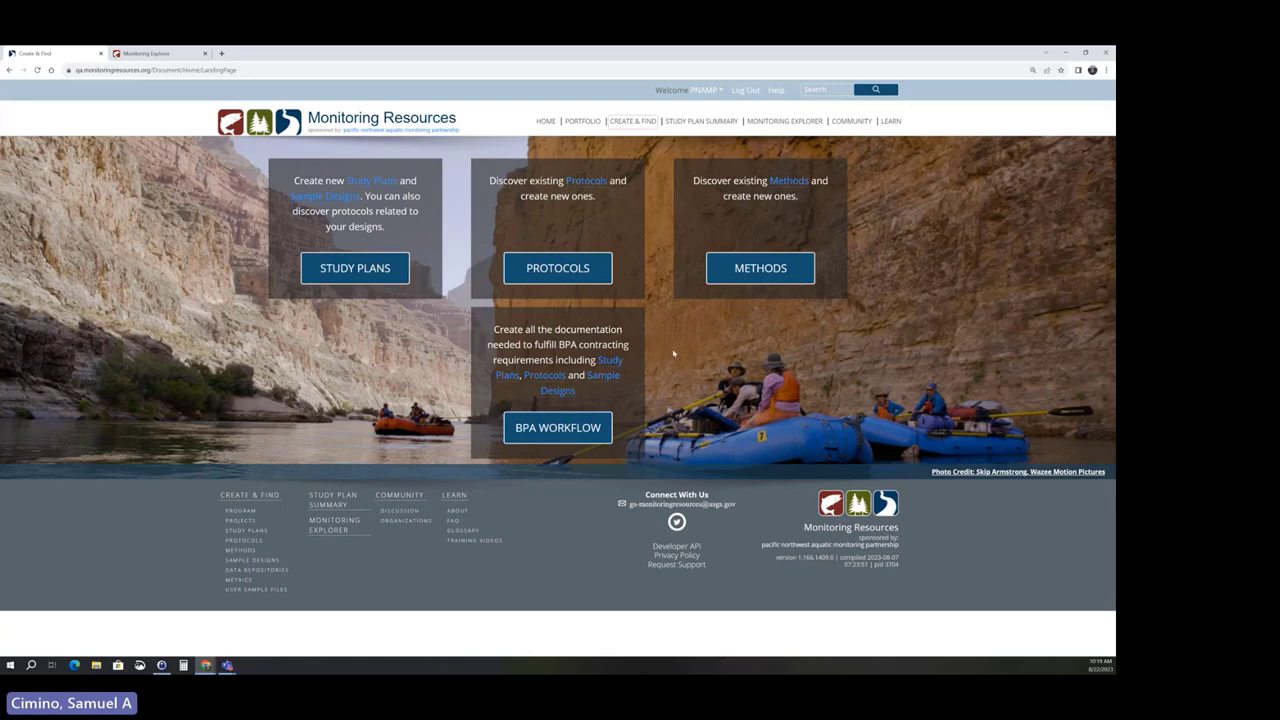
{"action": "left_click", "coordinate": [564, 436]}
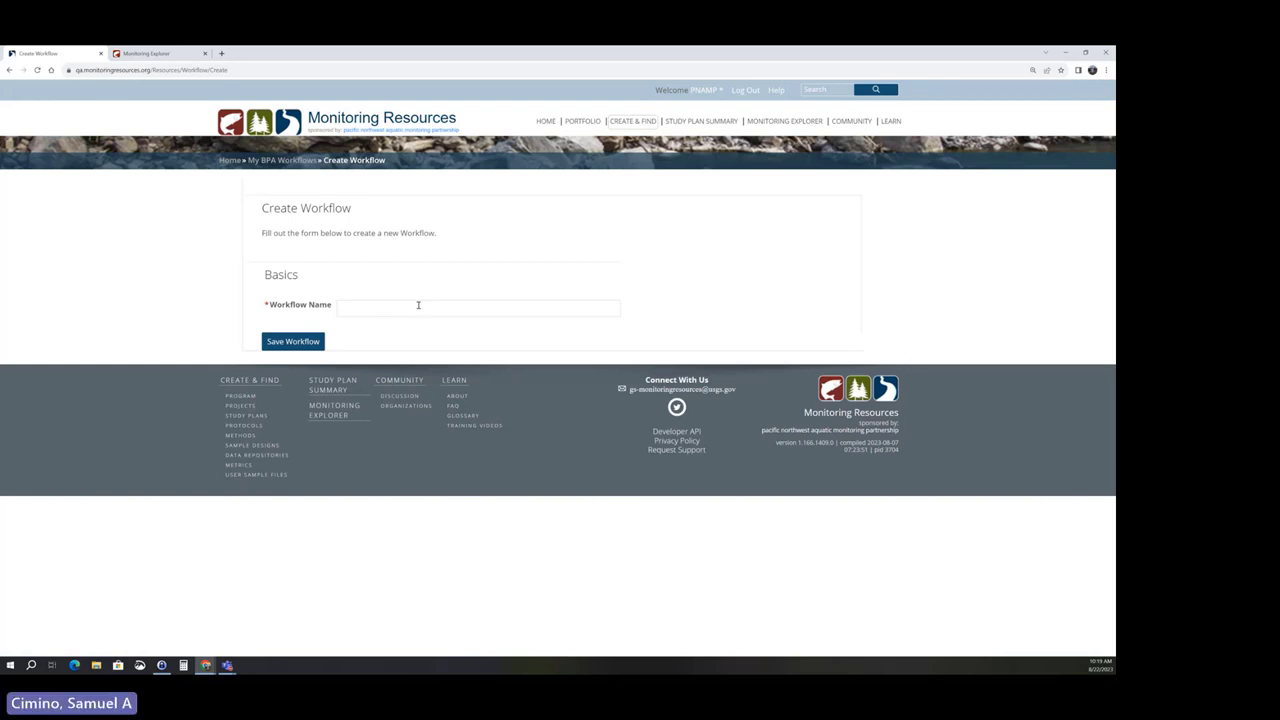
Name the new BPA workflow 'Training workflow 2' and save it.
{"action": "left_click", "coordinate": [418, 306]}
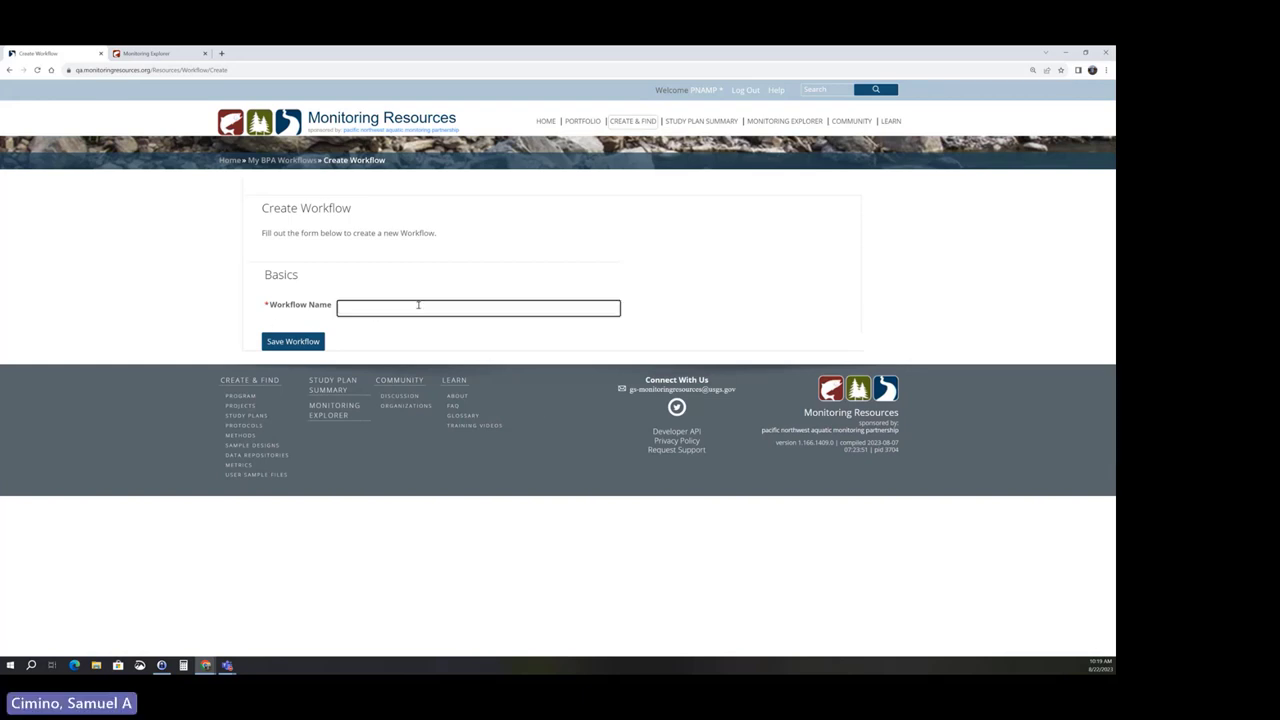
{"action": "type", "text": "Training workf"}
{"action": "type", "text": "low"}
{"action": "left_click", "coordinate": [315, 344]}
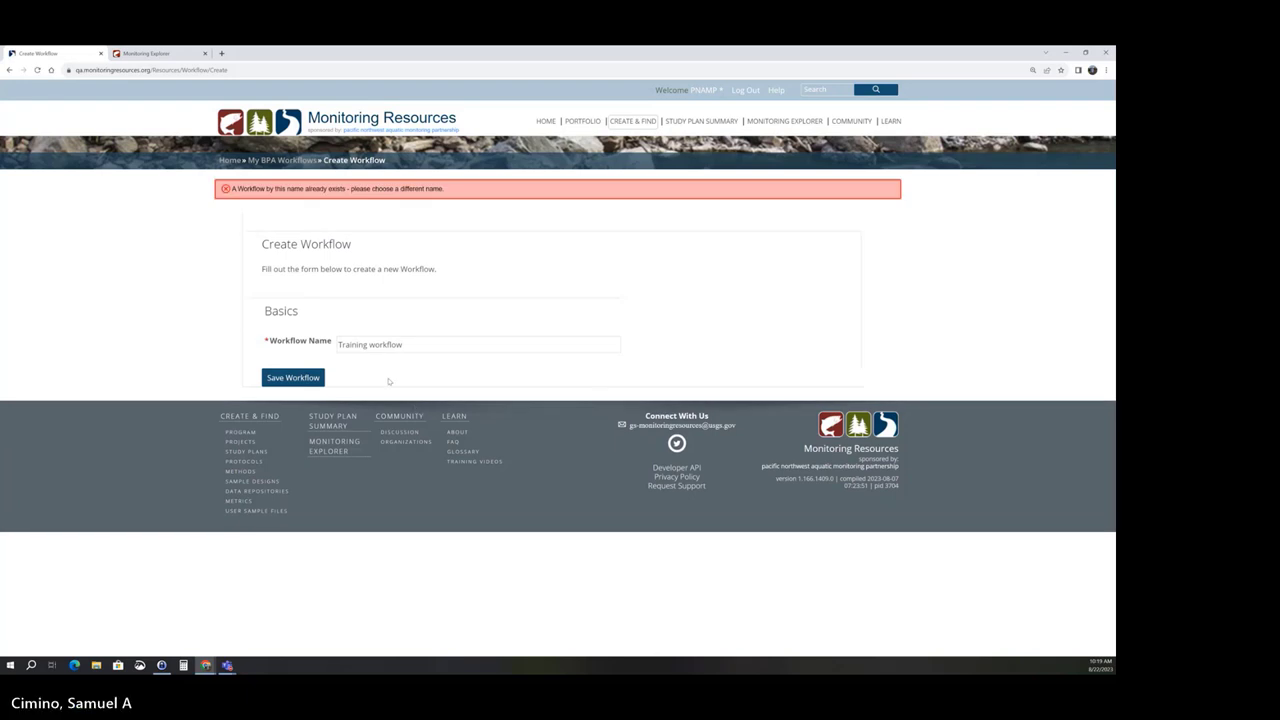
{"action": "mouse_move", "coordinate": [405, 346]}
{"action": "left_mouse_down"}
{"action": "mouse_move", "coordinate": [381, 346]}
{"action": "mouse_move", "coordinate": [402, 346]}
{"action": "left_mouse_up"}
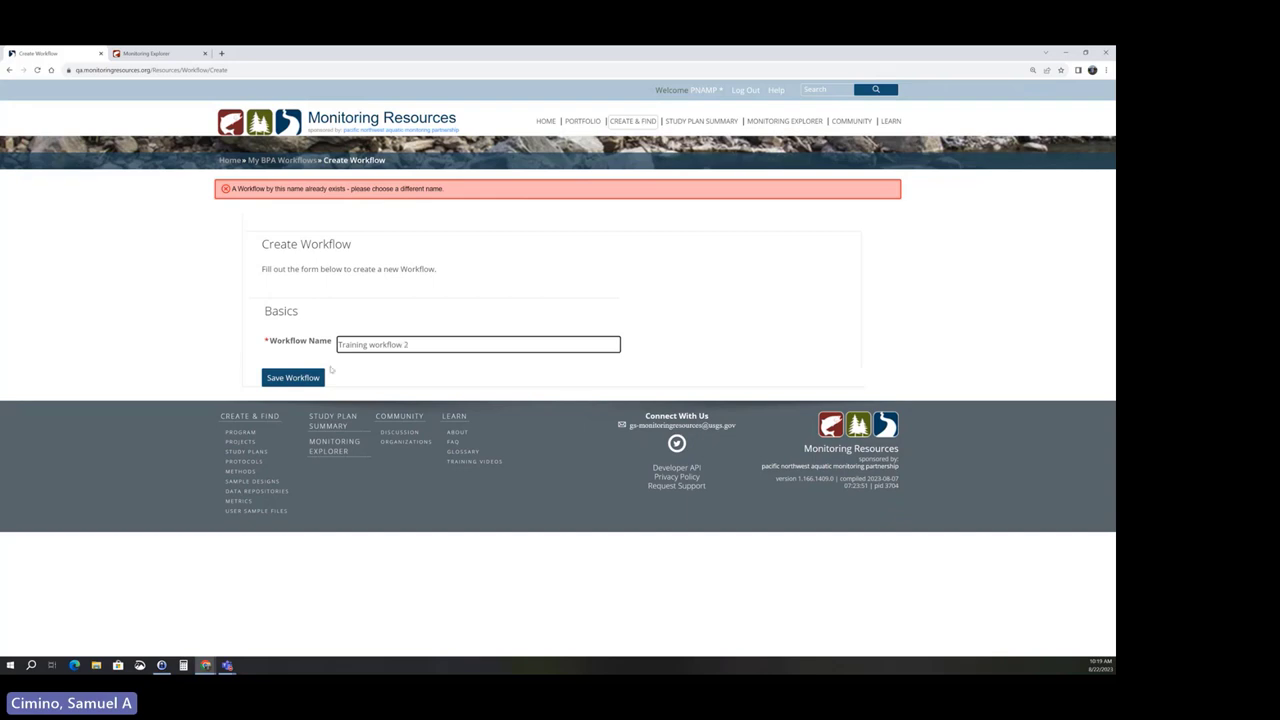
{"action": "left_click", "coordinate": [301, 380]}
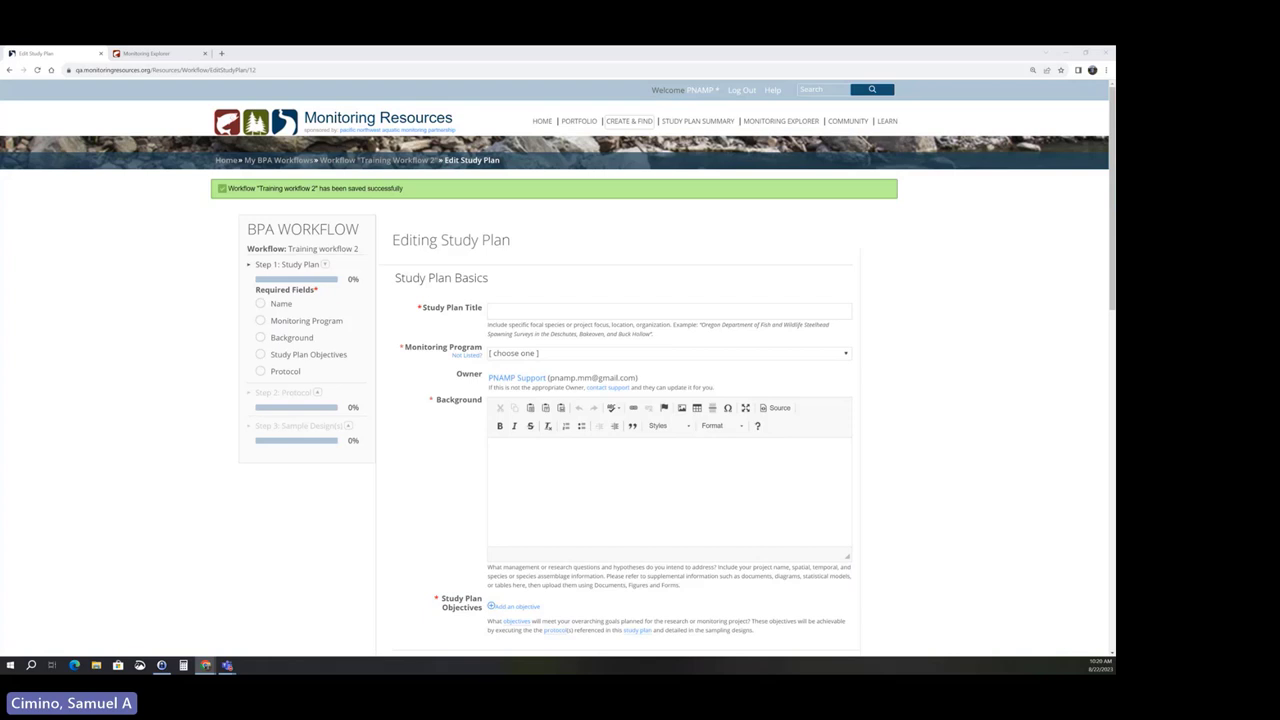
Title the study plan 'USGS spawner abundance on the White Salmon' with USGS Fisheries Research program.
{"action": "left_click", "coordinate": [554, 313]}
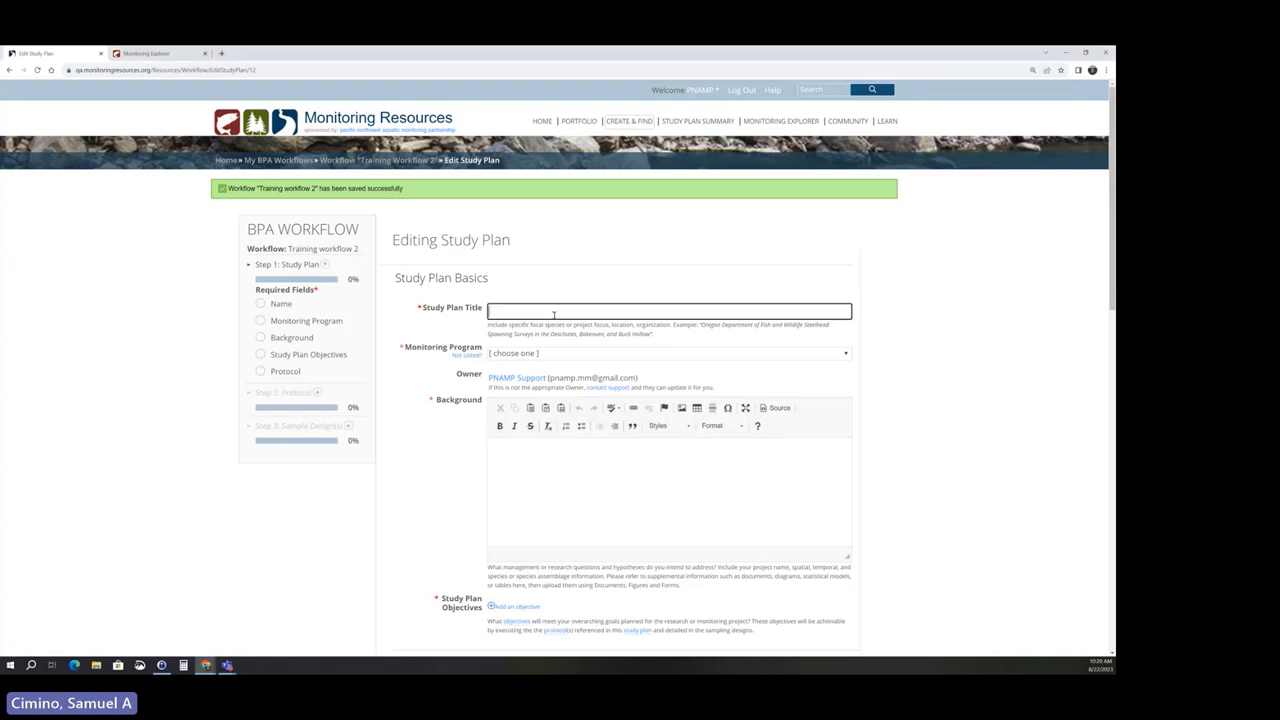
{"action": "type", "text": "USGS spawner abundance on the White Salmon"}
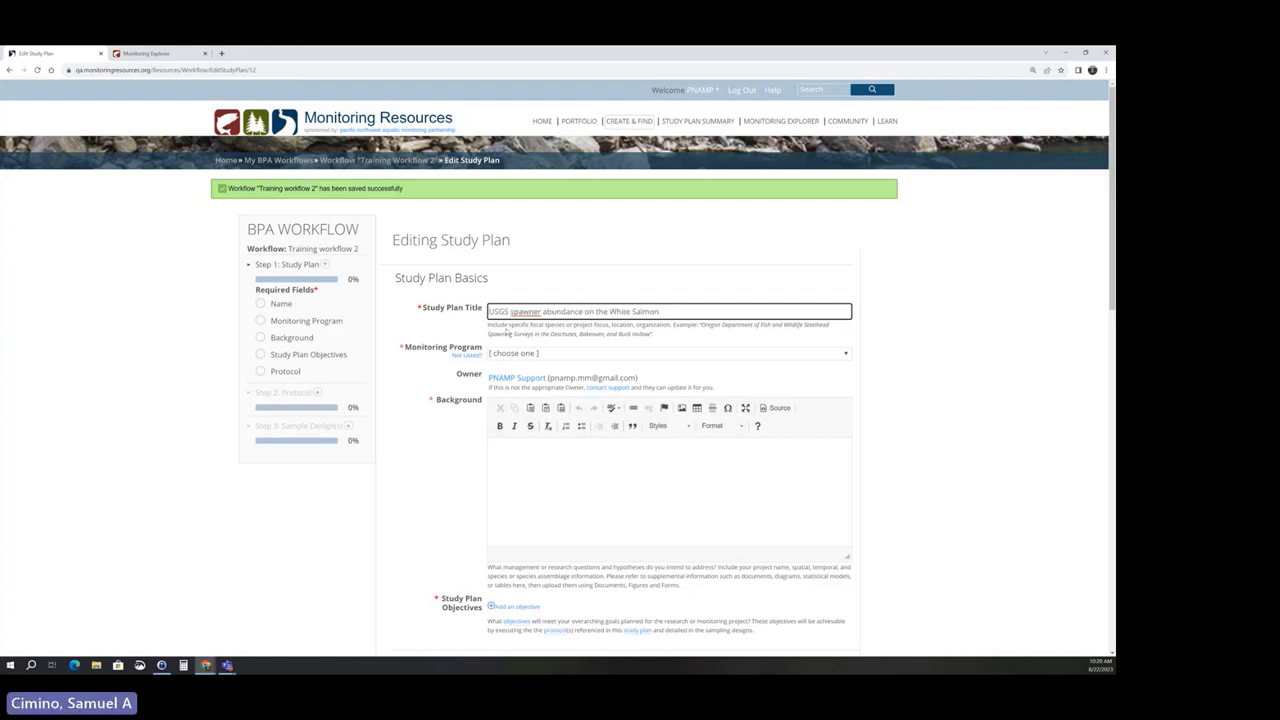
{"action": "left_click", "coordinate": [480, 330]}
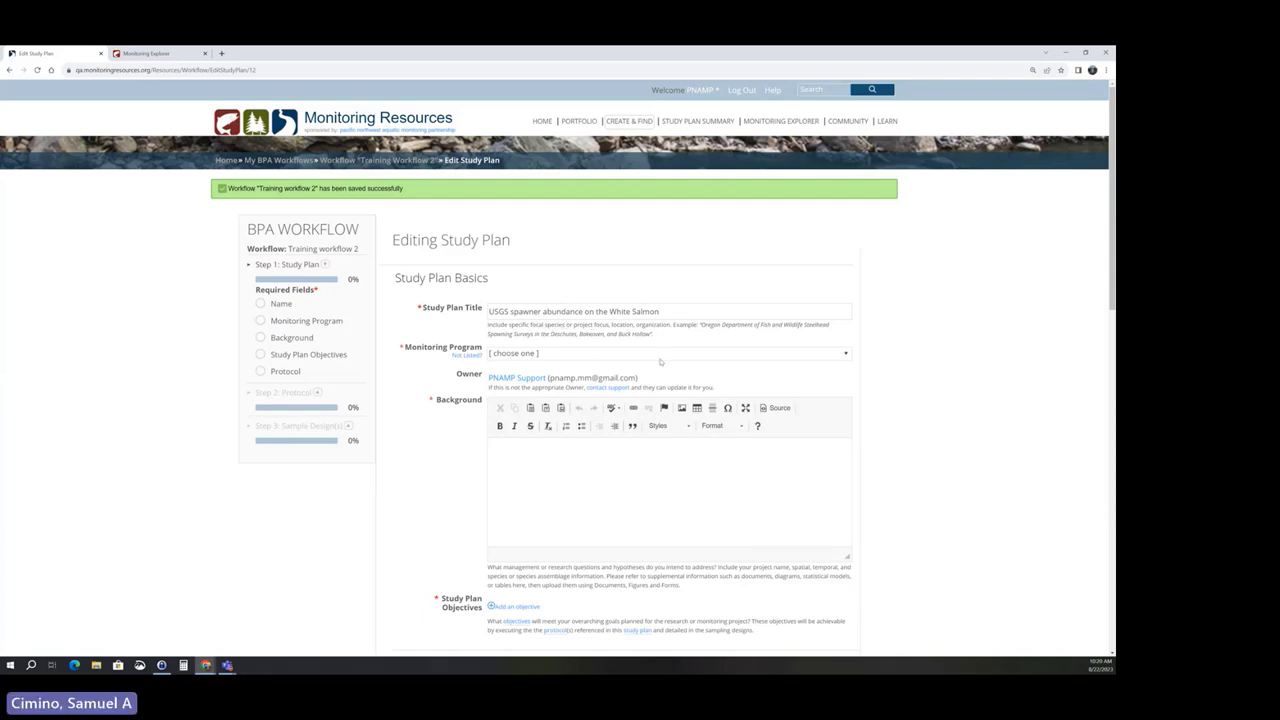
{"action": "left_click", "coordinate": [845, 355]}
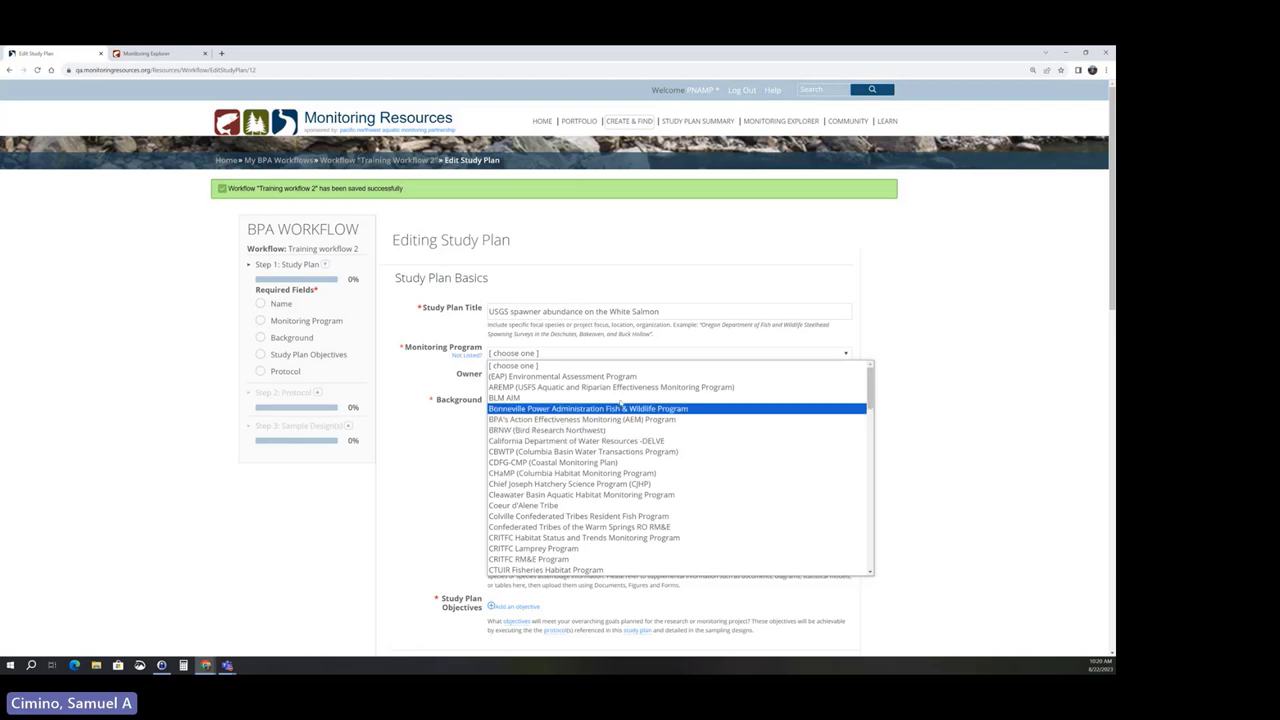
{"action": "left_click", "coordinate": [614, 360]}
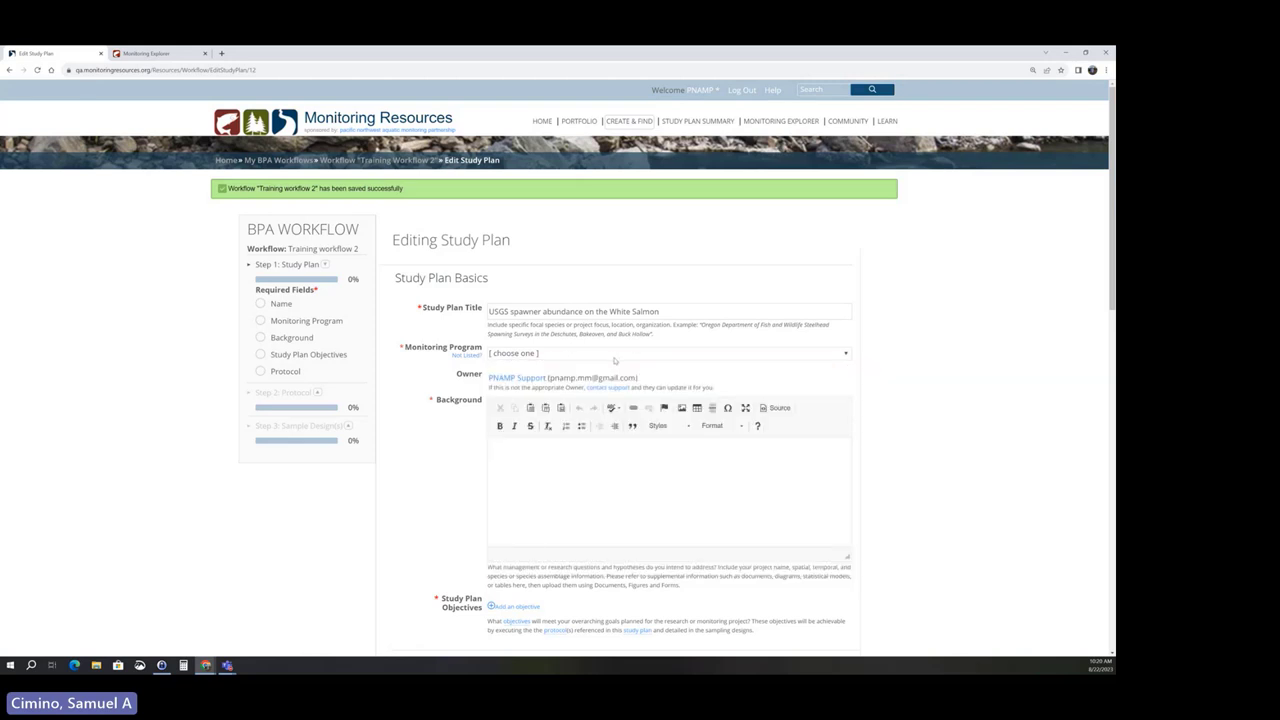
{"action": "key", "text": "u"}
{"action": "scroll", "coordinate": [930, 408], "scroll_direction": "down", "scroll_amount": 1}
Enter 'Background' as the background text and add an objective reading 'objective'.
{"action": "left_click", "coordinate": [661, 419]}
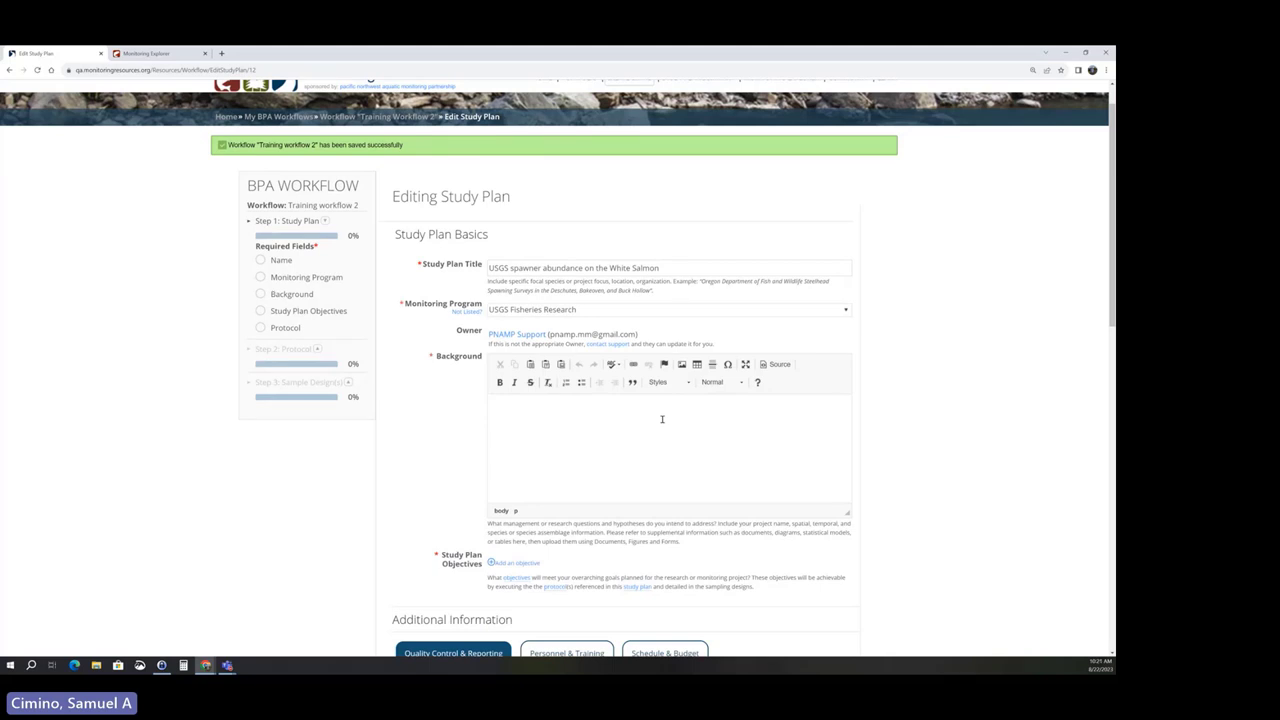
{"action": "type", "text": "Background"}
{"action": "scroll", "coordinate": [1022, 405], "scroll_direction": "down", "scroll_amount": 1}
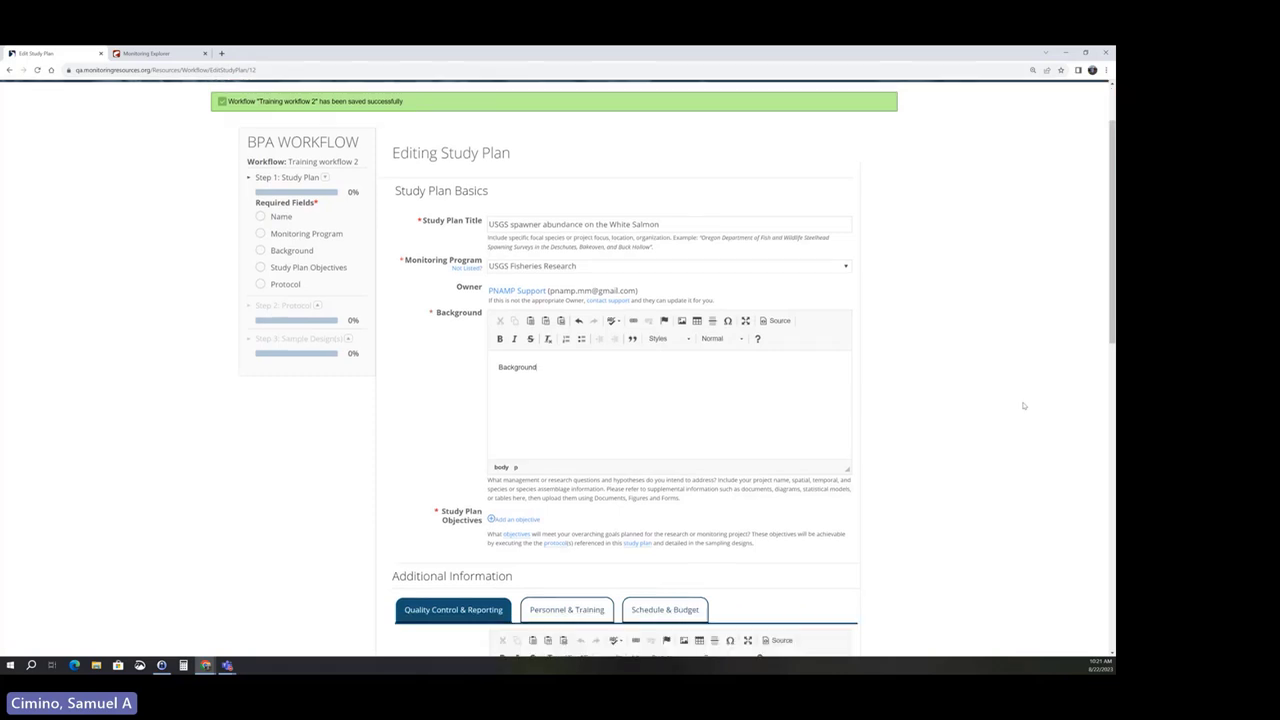
{"action": "scroll", "coordinate": [993, 397], "scroll_direction": "down", "scroll_amount": 2}
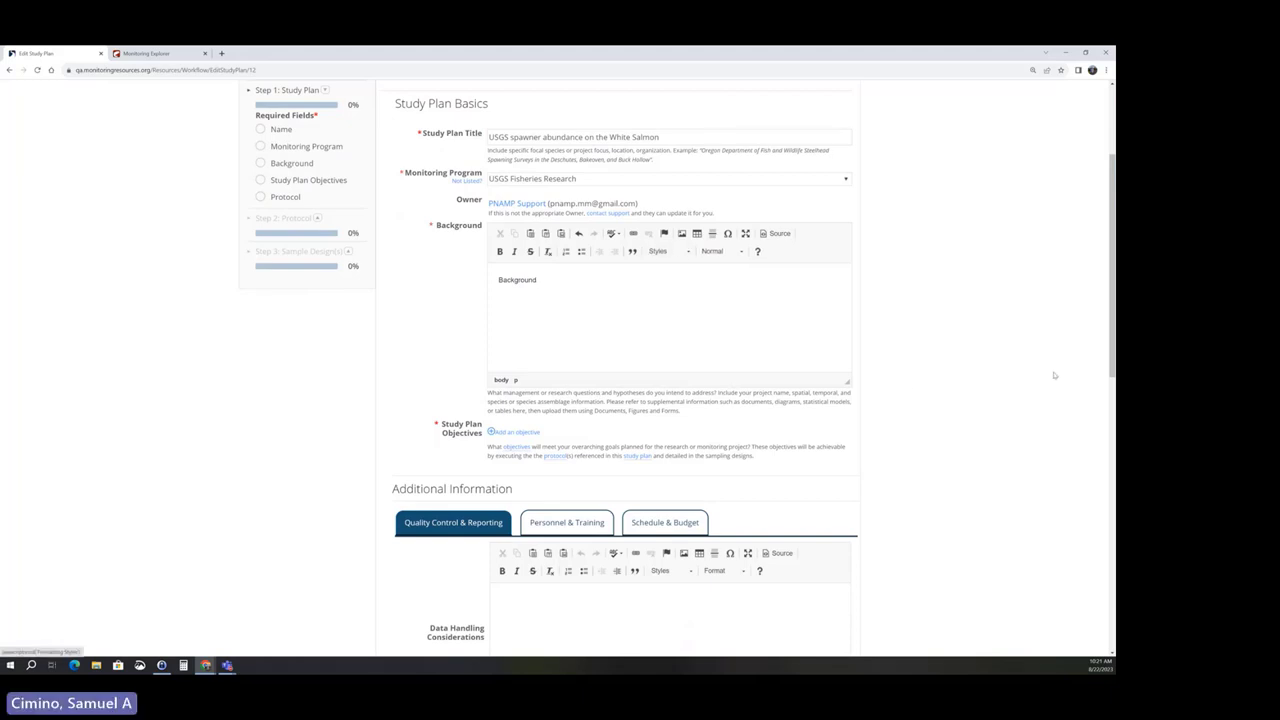
{"action": "scroll", "coordinate": [1050, 365], "scroll_direction": "down", "scroll_amount": 1}
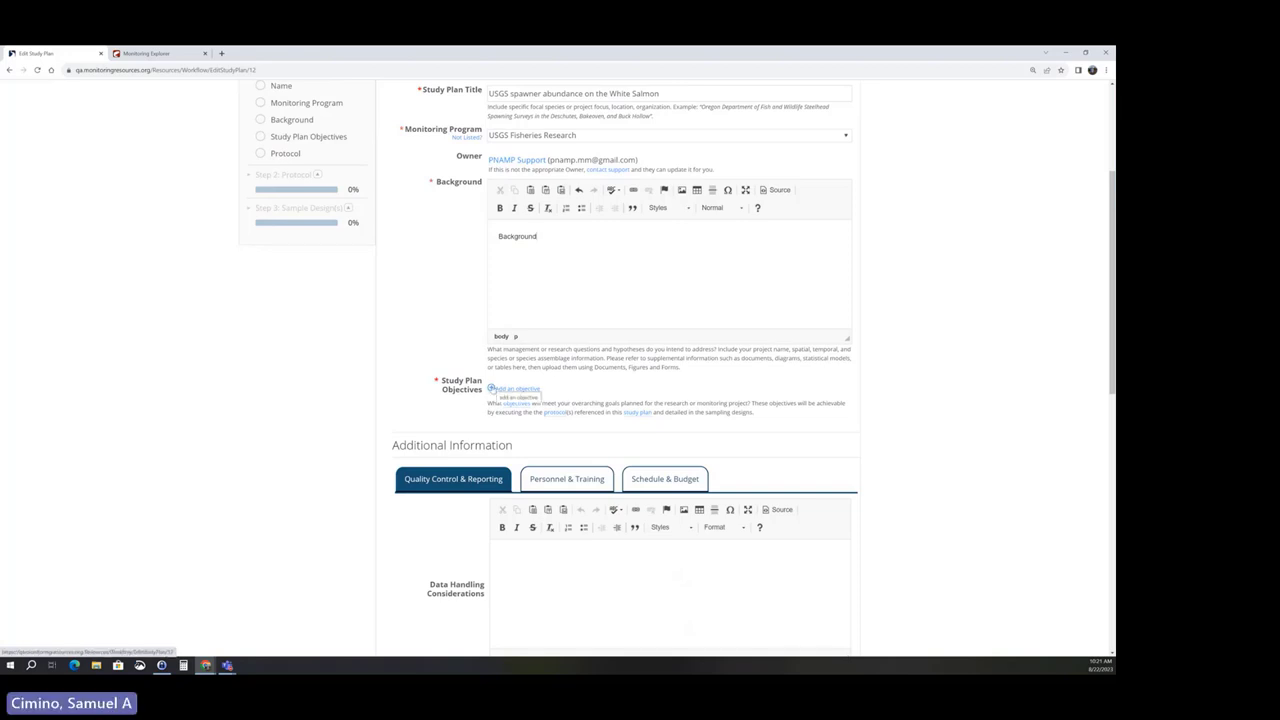
{"action": "left_click", "coordinate": [491, 389]}
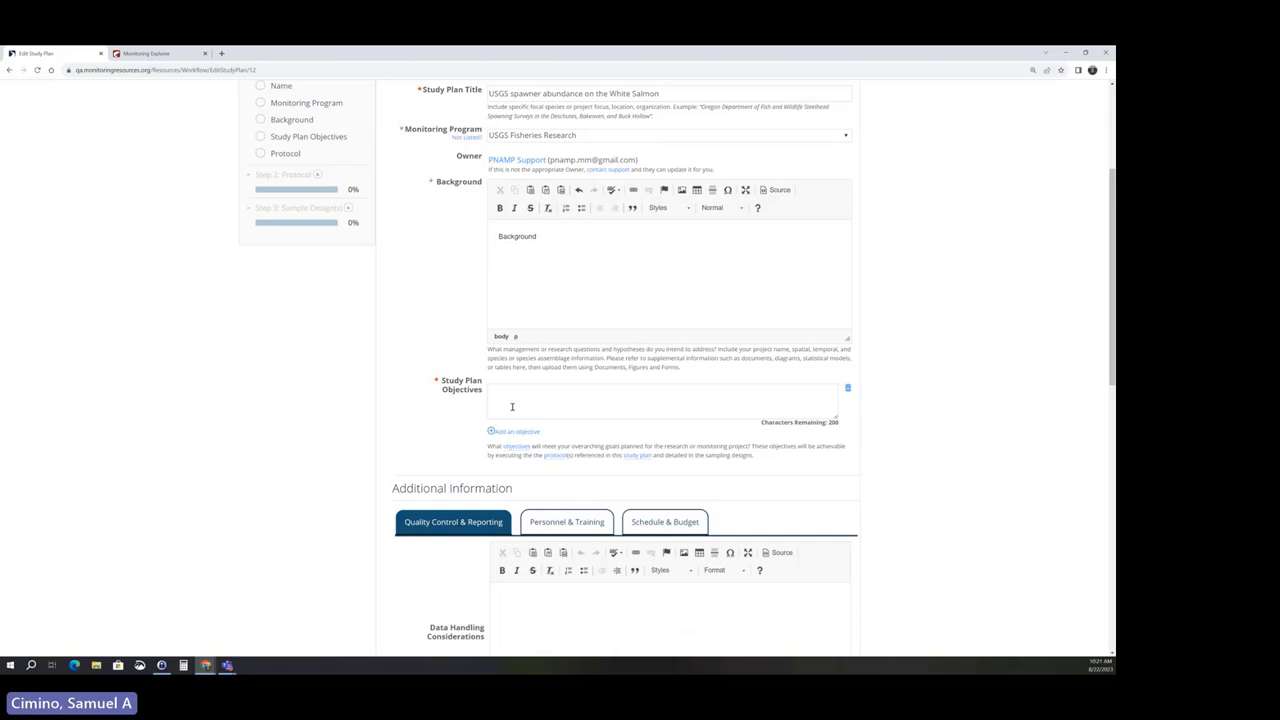
{"action": "left_click", "coordinate": [514, 402]}
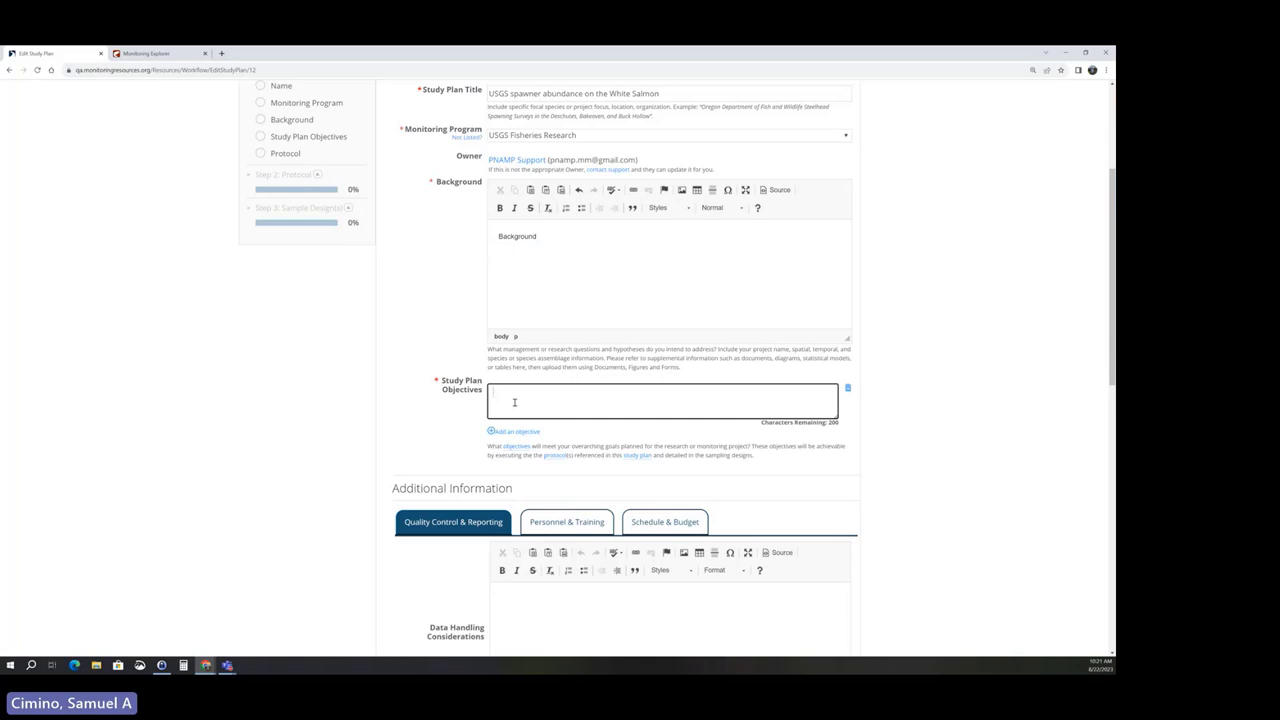
{"action": "type", "text": "objective"}
{"action": "scroll", "coordinate": [1022, 383], "scroll_direction": "down", "scroll_amount": 3}
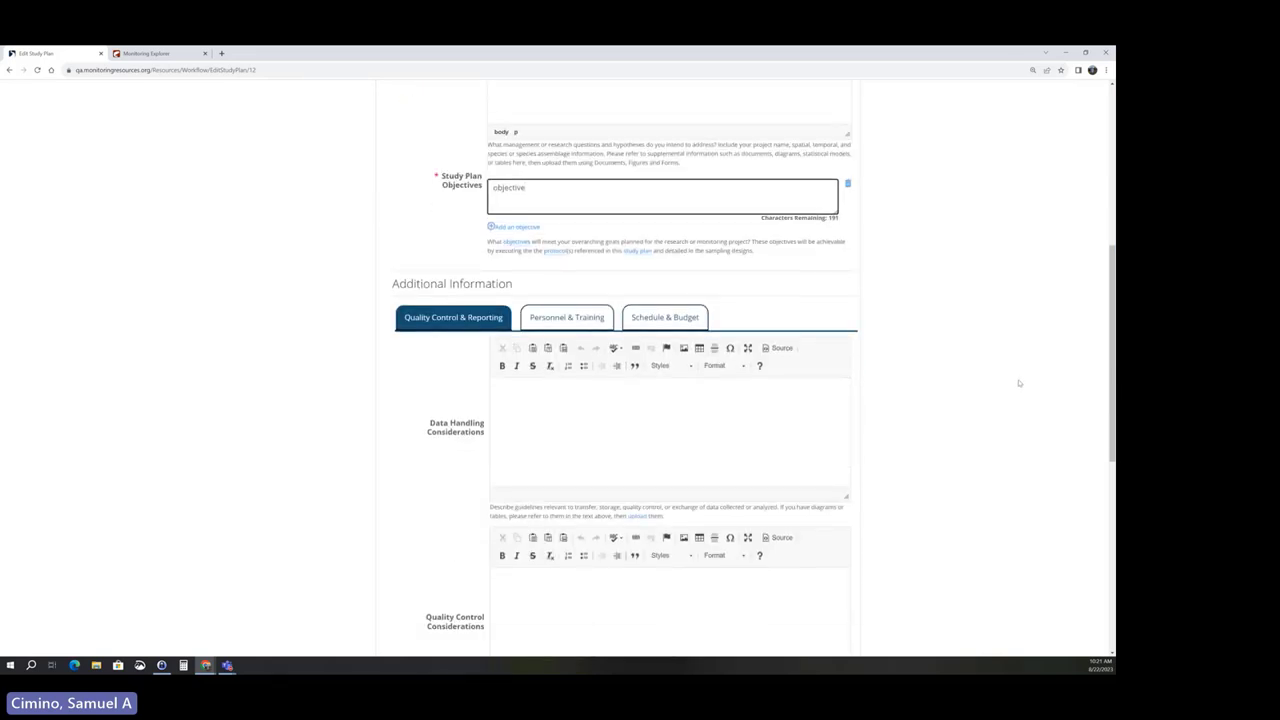
Review the Personnel & Training and Schedule & Budget tabs down to the Protocol area.
{"action": "left_click", "coordinate": [906, 265]}
{"action": "scroll", "coordinate": [898, 274], "scroll_direction": "down", "scroll_amount": 1}
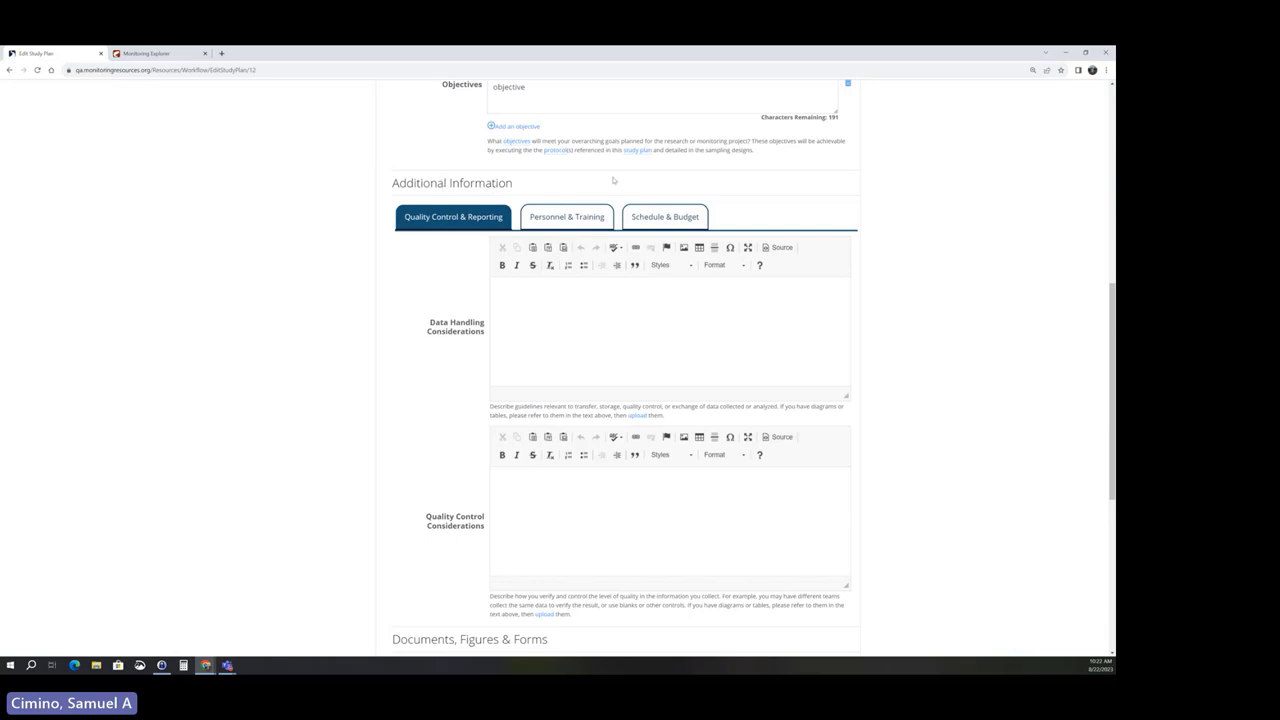
{"action": "scroll", "coordinate": [473, 320], "scroll_direction": "down", "scroll_amount": 1}
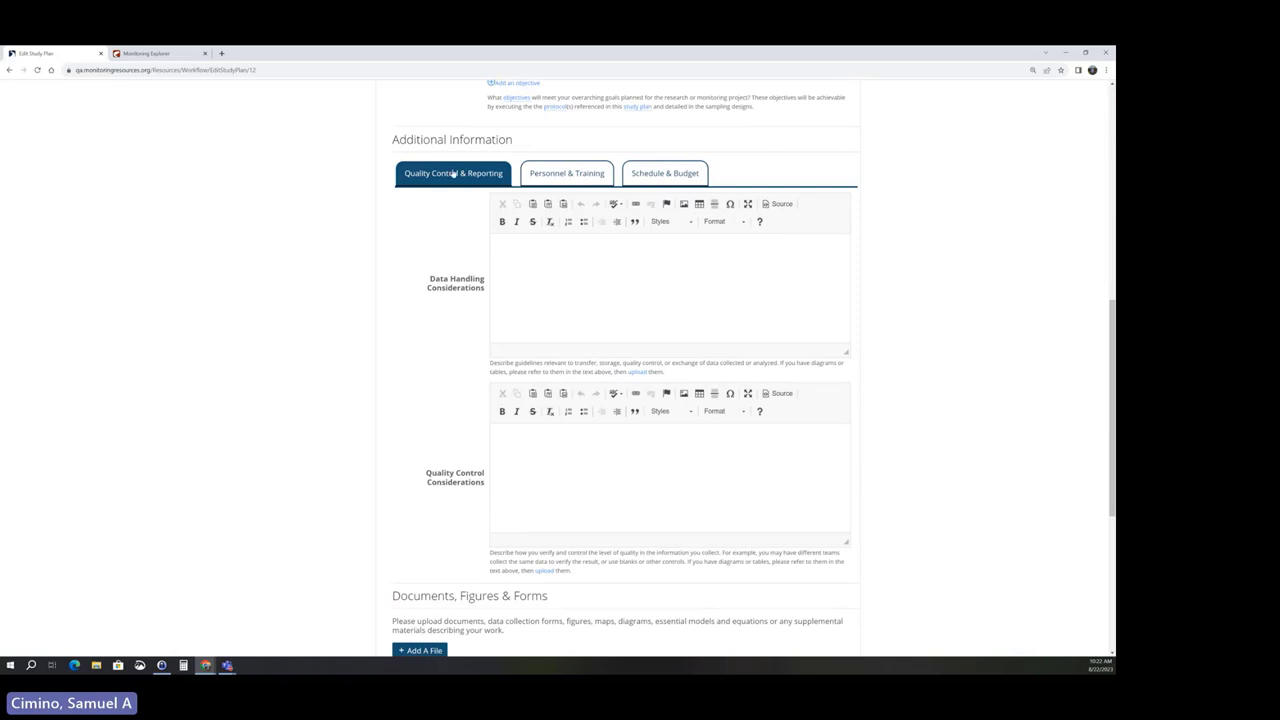
{"action": "left_click", "coordinate": [538, 176]}
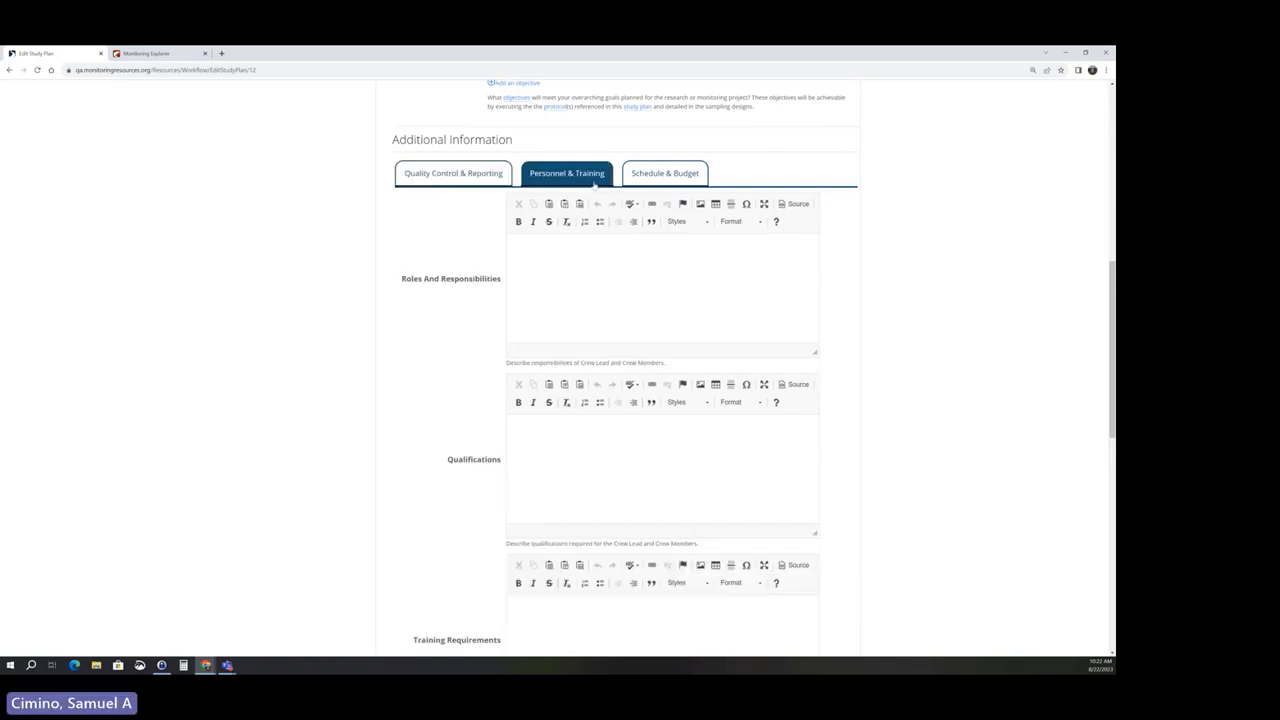
{"action": "left_click", "coordinate": [648, 180]}
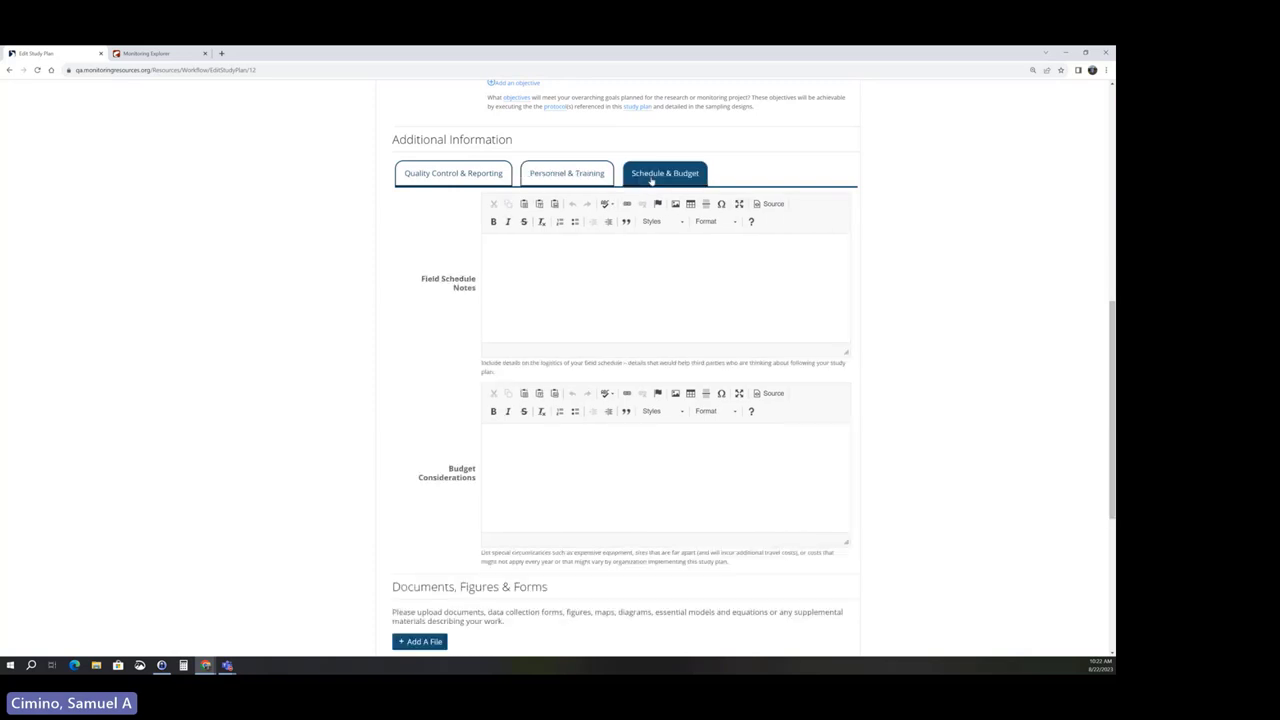
{"action": "scroll", "coordinate": [884, 247], "scroll_direction": "down", "scroll_amount": 1}
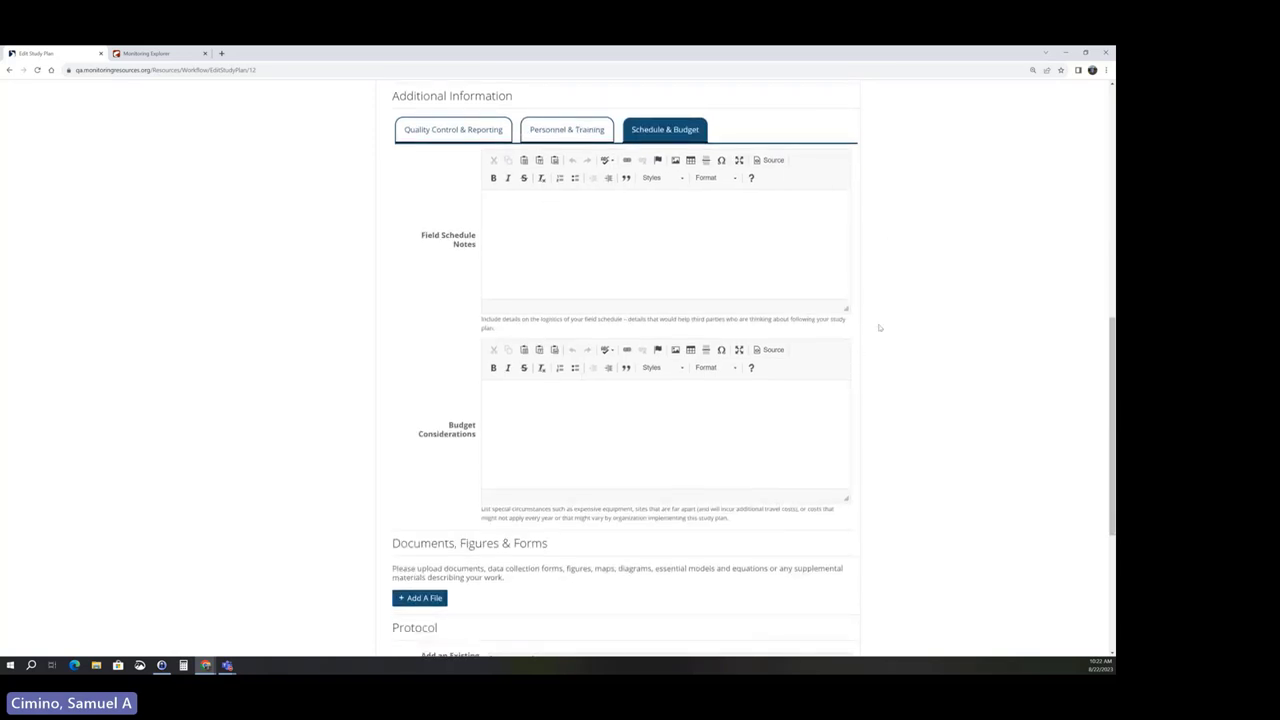
{"action": "scroll", "coordinate": [879, 327], "scroll_direction": "up", "scroll_amount": 1}
{"action": "scroll", "coordinate": [878, 327], "scroll_direction": "down", "scroll_amount": 1}
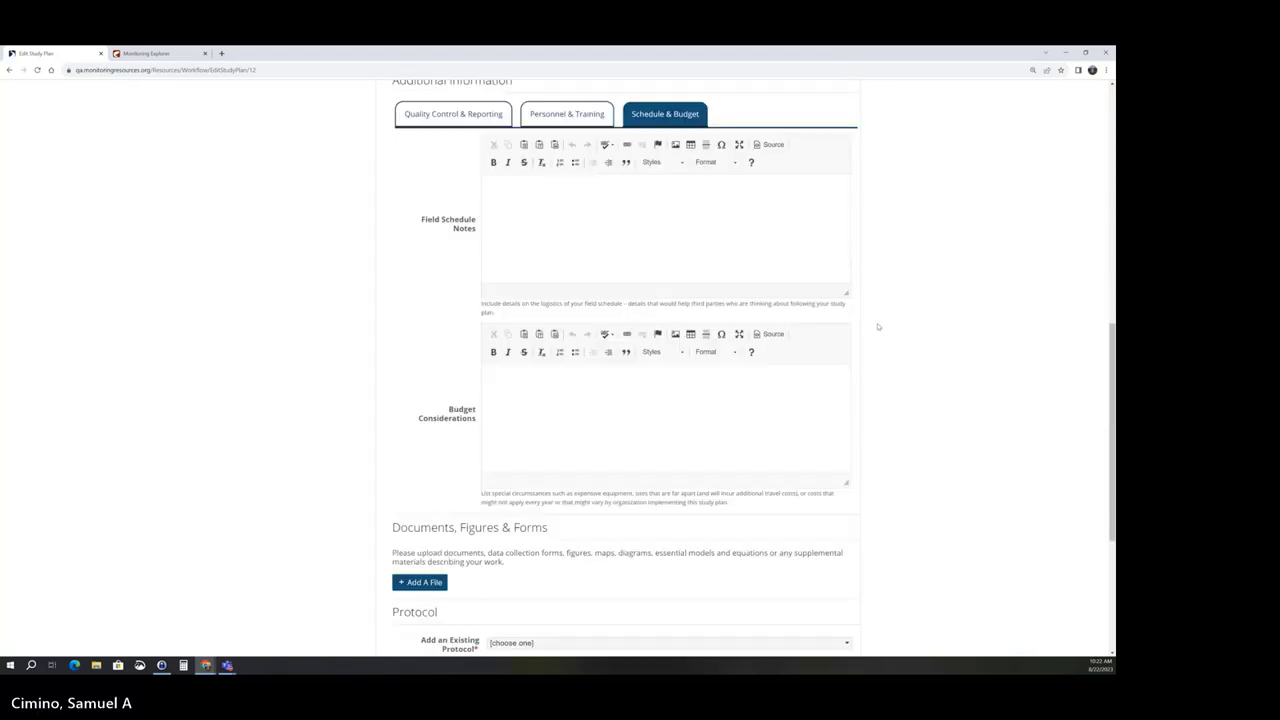
{"action": "scroll", "coordinate": [878, 326], "scroll_direction": "down", "scroll_amount": 1}
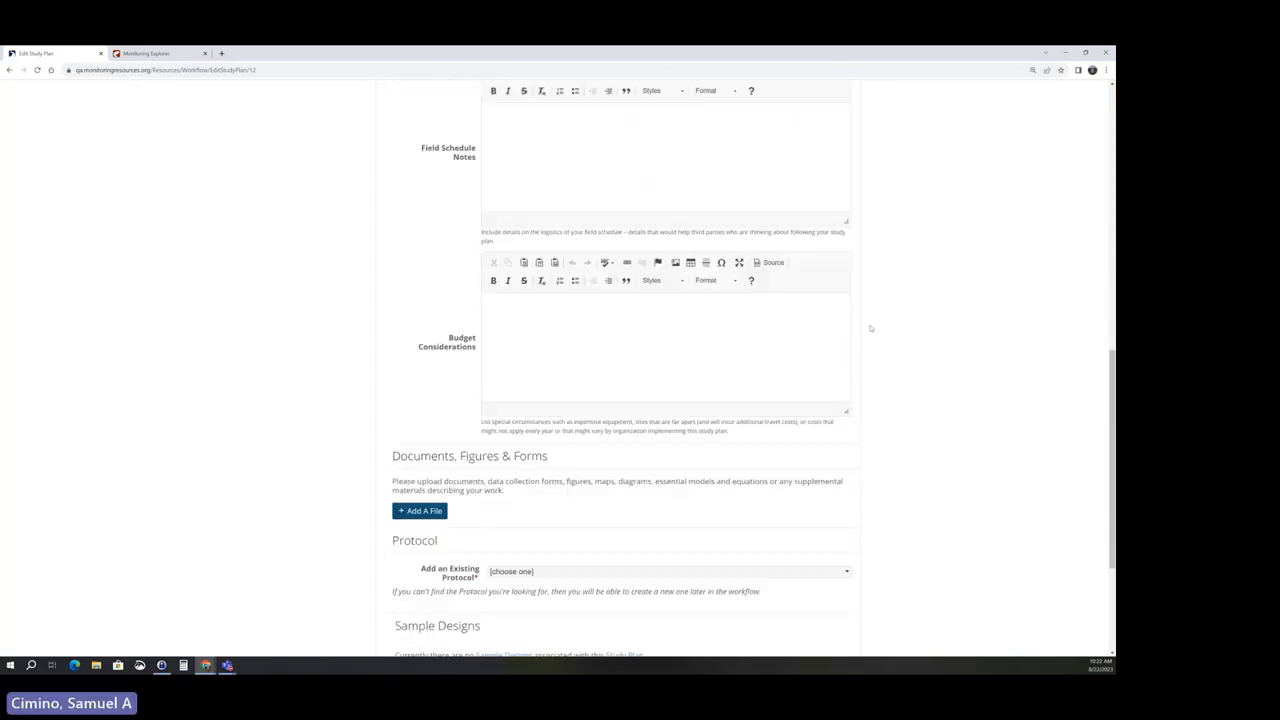
{"action": "scroll", "coordinate": [870, 328], "scroll_direction": "down", "scroll_amount": 1}
{"action": "scroll", "coordinate": [867, 327], "scroll_direction": "down", "scroll_amount": 1}
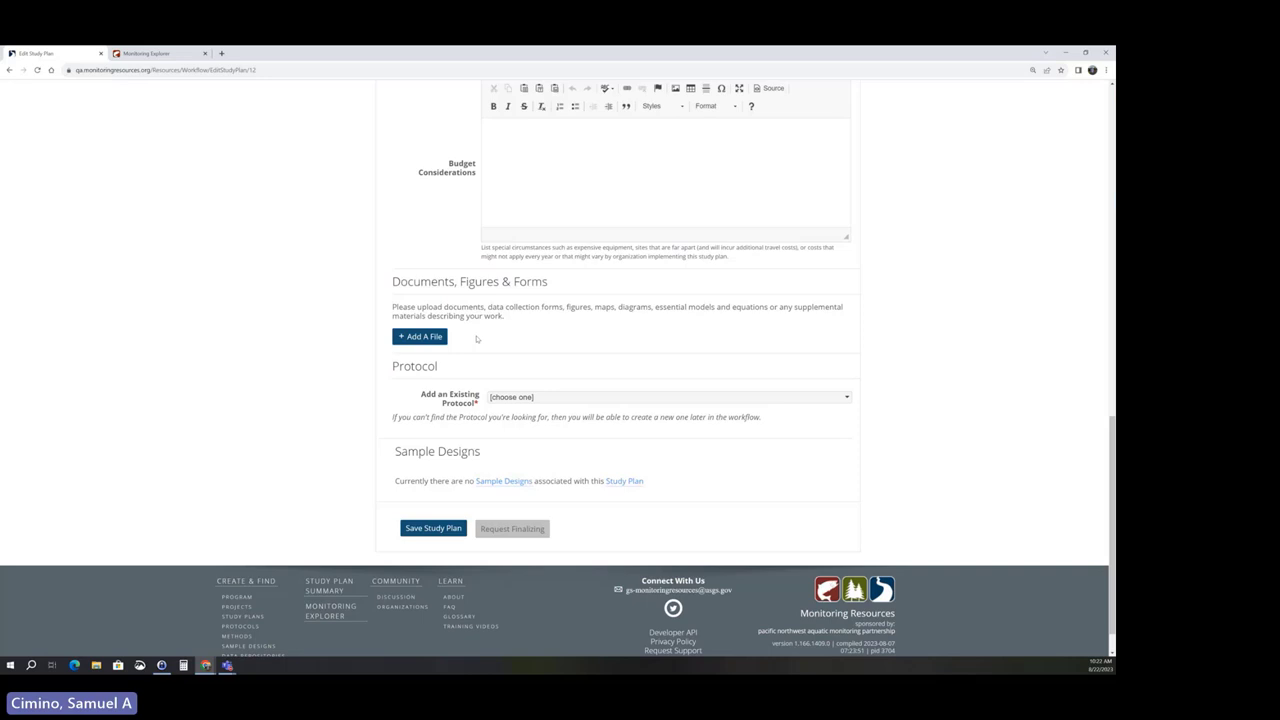
{"action": "scroll", "coordinate": [476, 339], "scroll_direction": "down", "scroll_amount": 1}
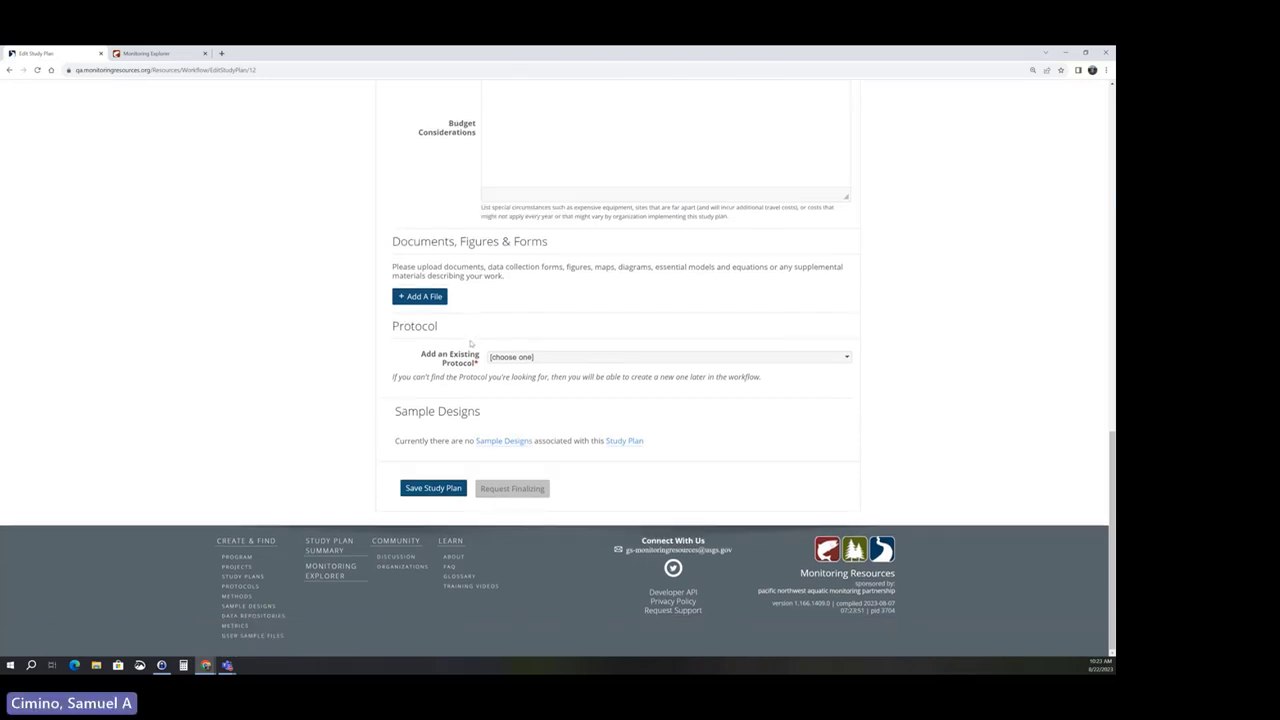
{"action": "scroll", "coordinate": [341, 268], "scroll_direction": "up", "scroll_amount": 3}
{"action": "scroll", "coordinate": [341, 268], "scroll_direction": "up", "scroll_amount": 10}
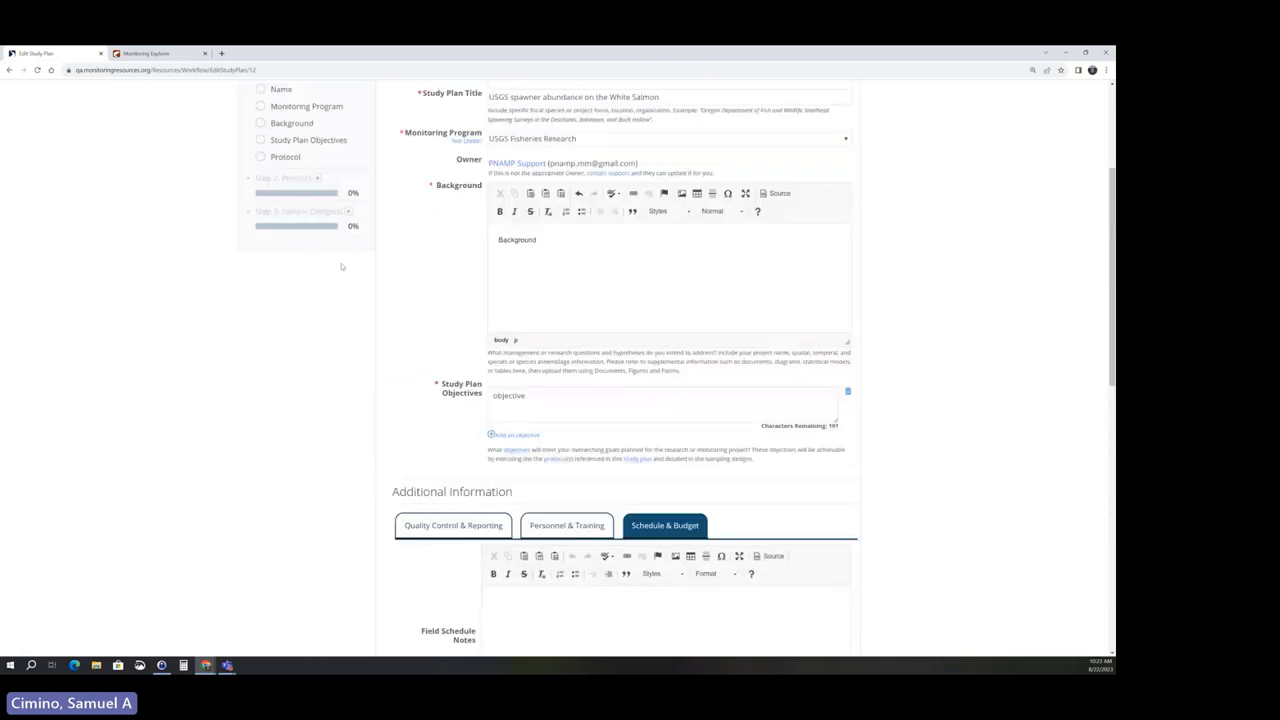
{"action": "scroll", "coordinate": [298, 260], "scroll_direction": "down", "scroll_amount": 2}
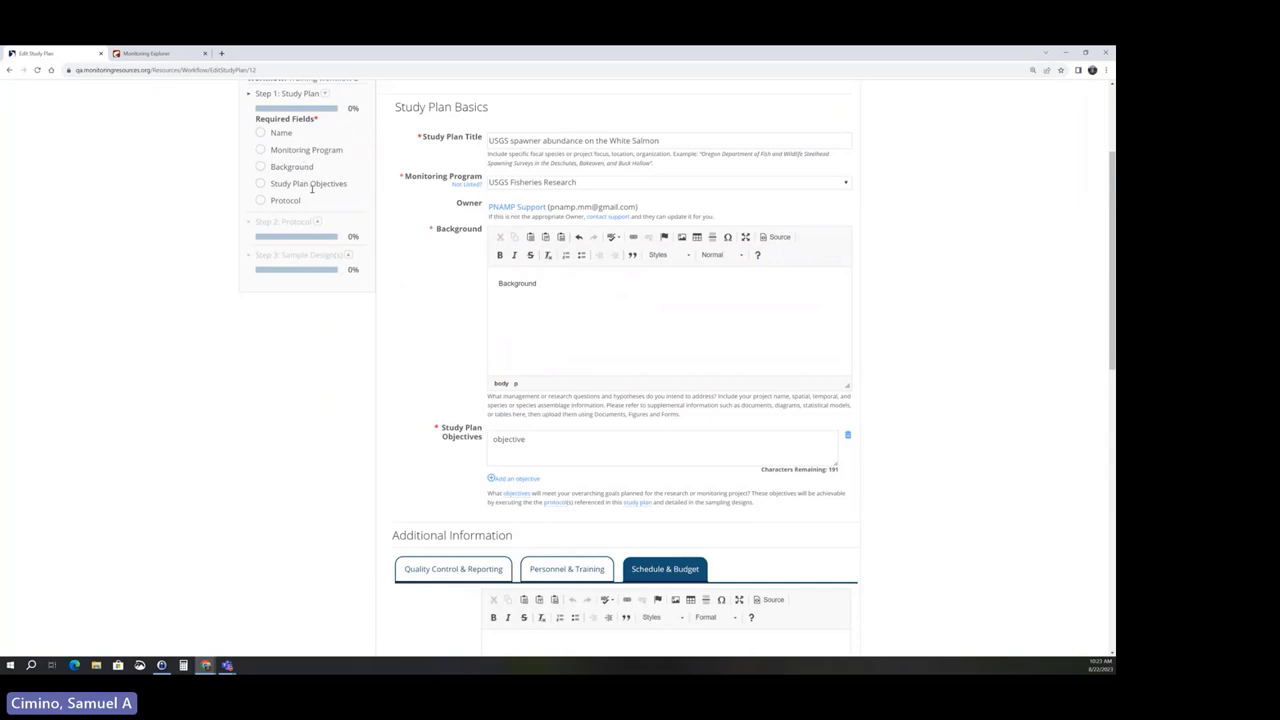
{"action": "scroll", "coordinate": [385, 215], "scroll_direction": "down", "scroll_amount": 5}
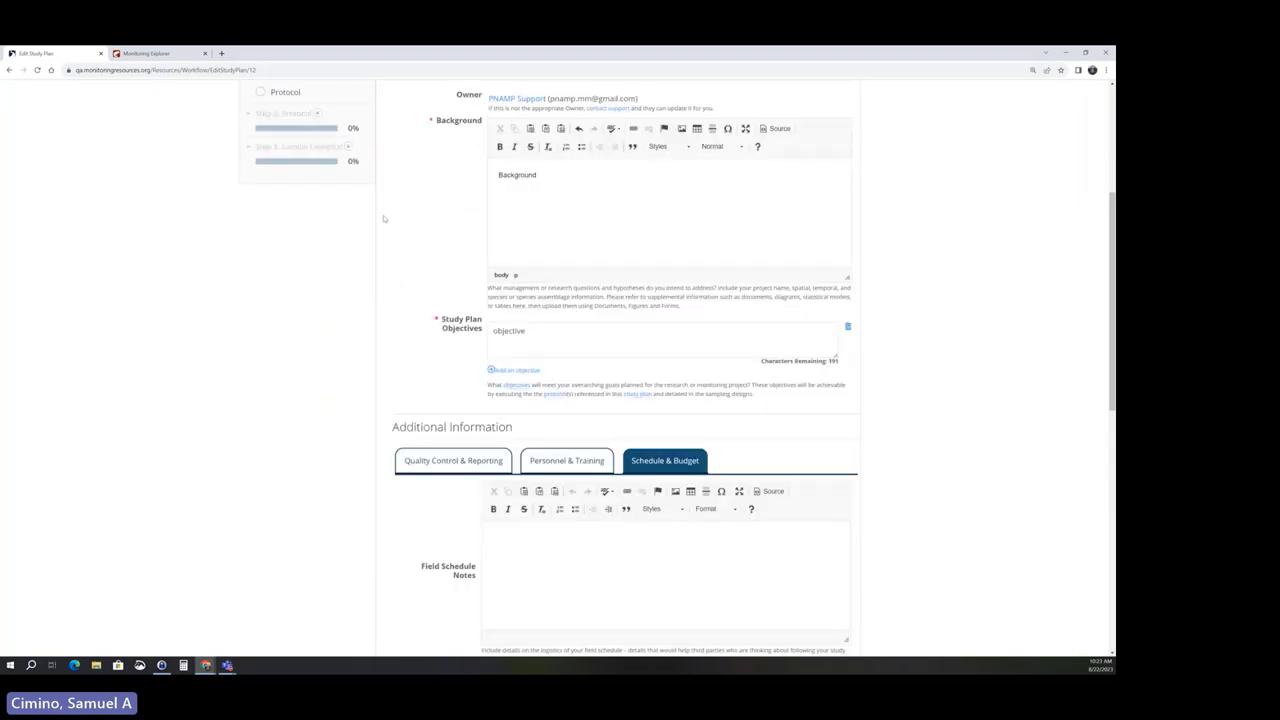
{"action": "scroll", "coordinate": [380, 217], "scroll_direction": "down", "scroll_amount": 3}
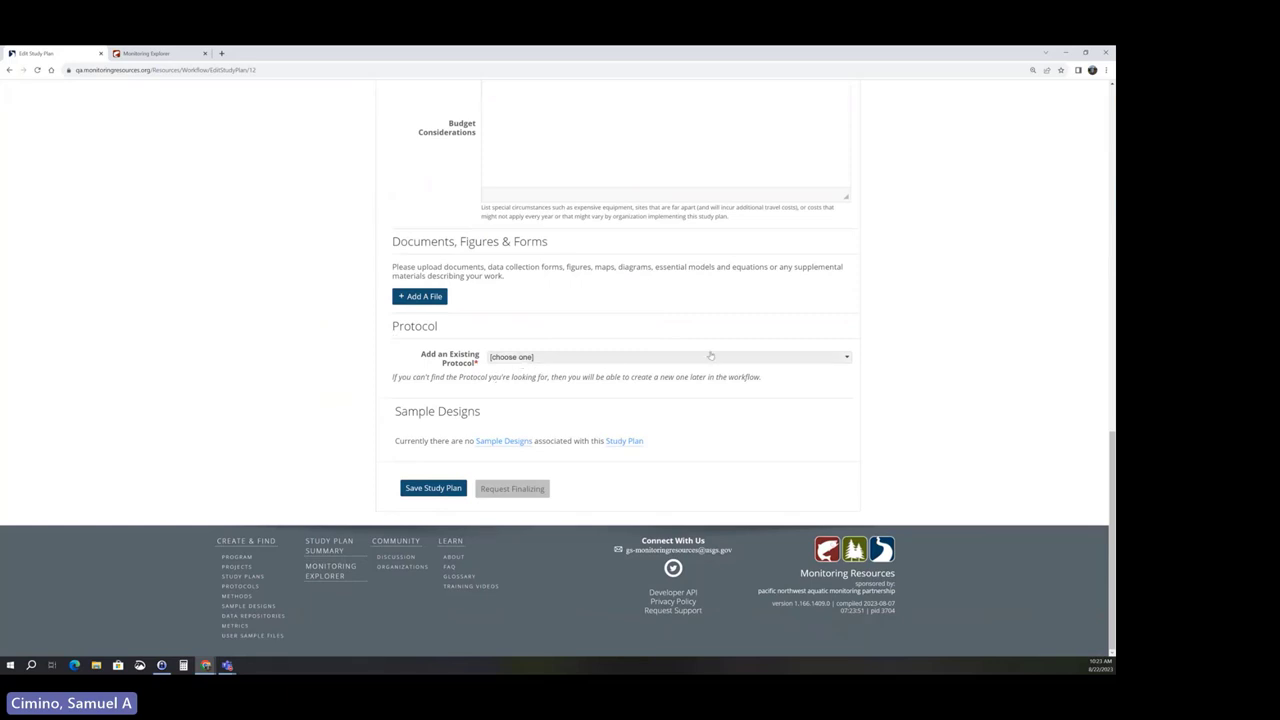
{"action": "left_click", "coordinate": [843, 358]}
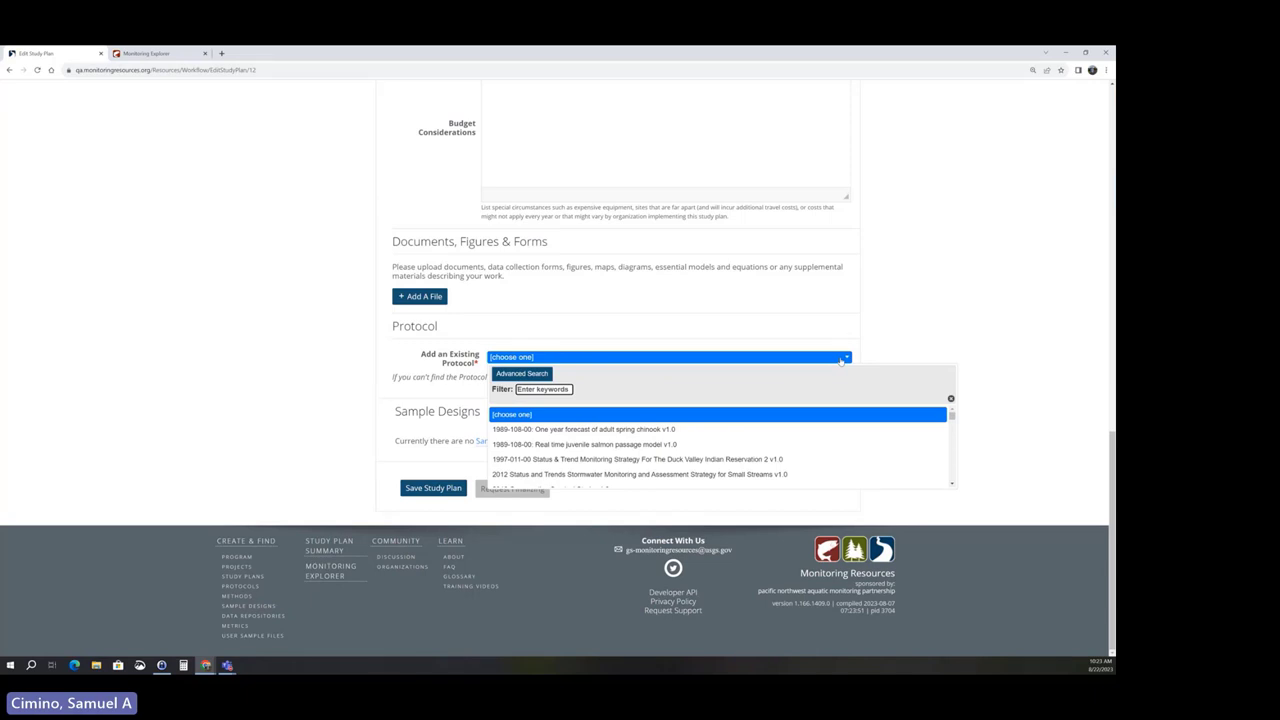
{"action": "scroll", "coordinate": [624, 455], "scroll_direction": "down", "scroll_amount": 5}
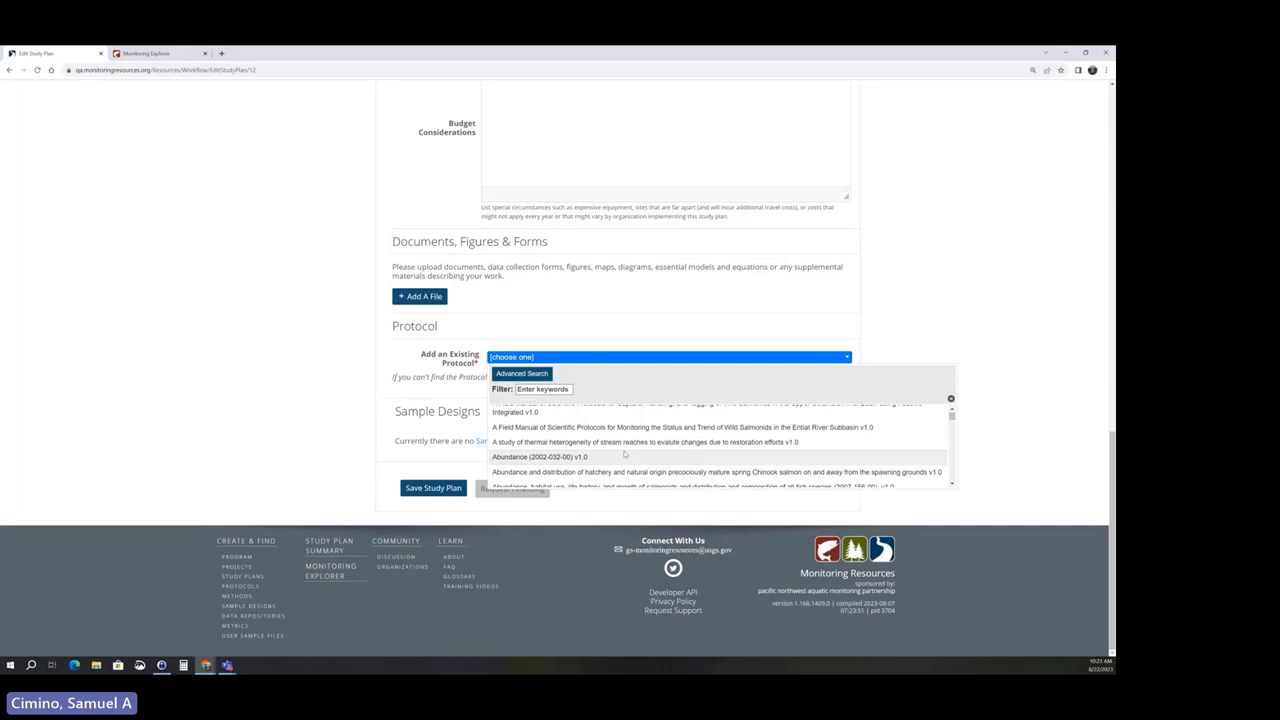
{"action": "scroll", "coordinate": [624, 455], "scroll_direction": "down", "scroll_amount": 2}
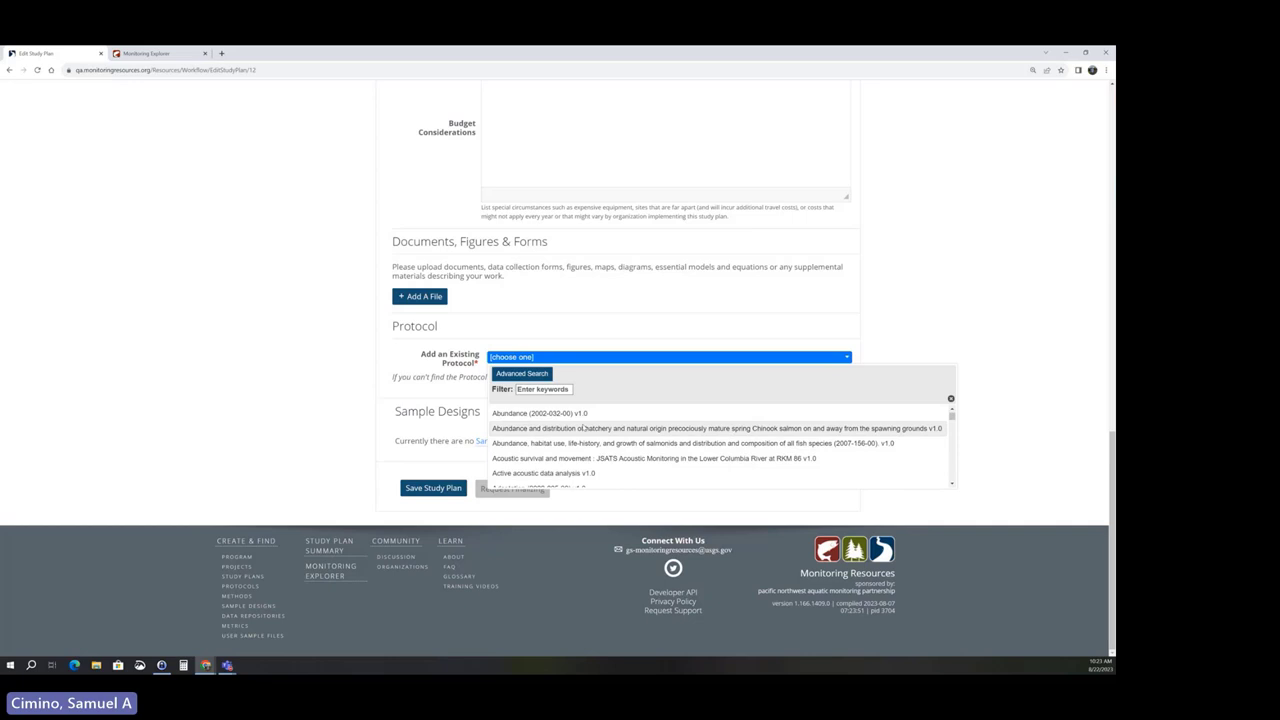
{"action": "left_click", "coordinate": [563, 445]}
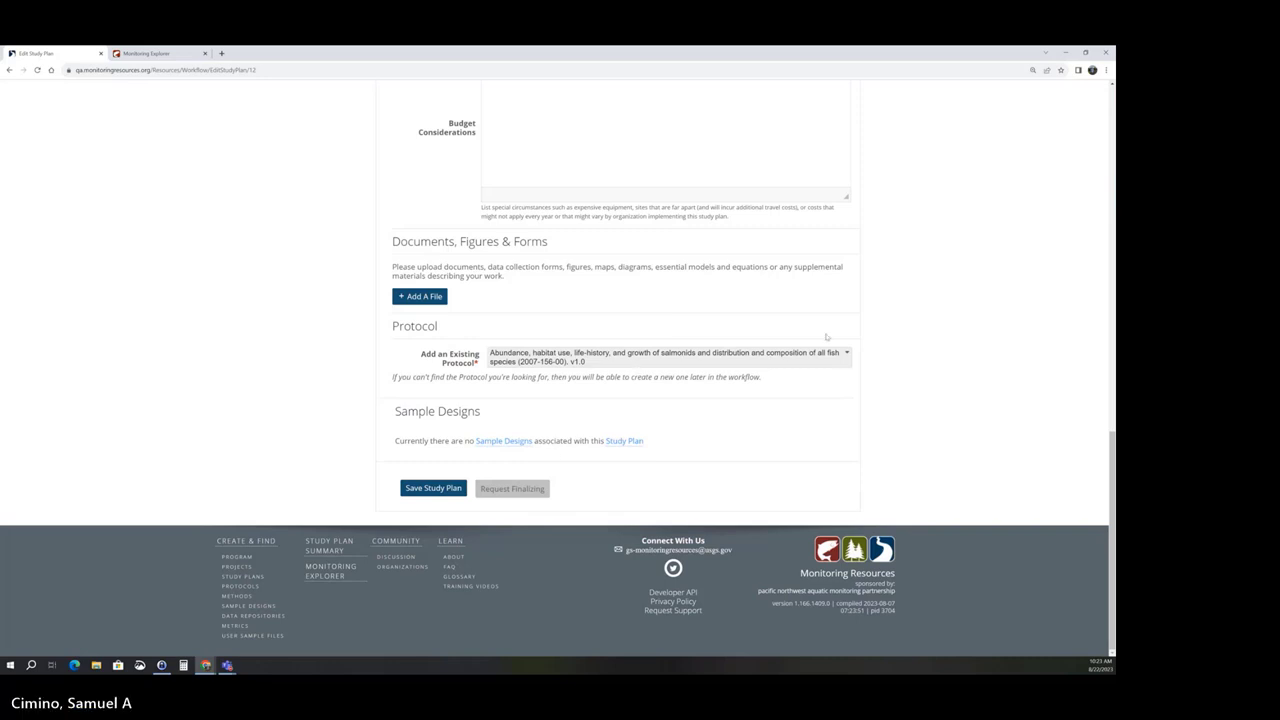
{"action": "left_click", "coordinate": [847, 358]}
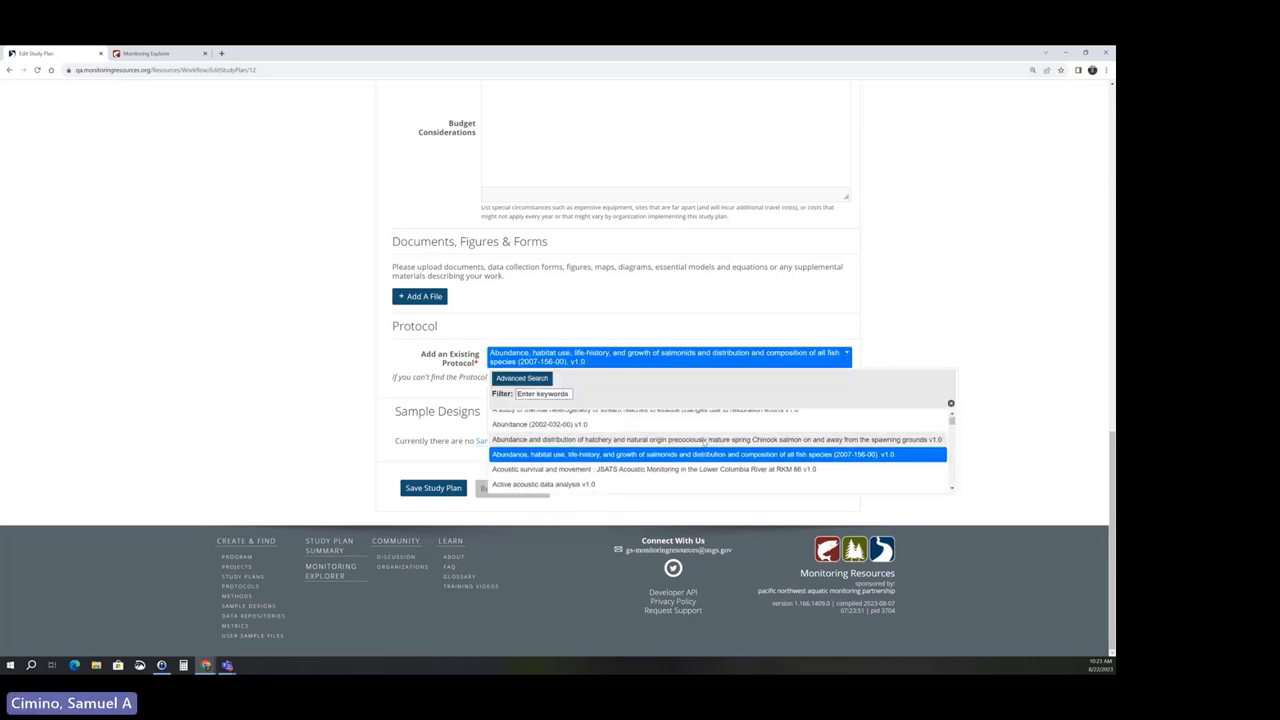
{"action": "scroll", "coordinate": [705, 439], "scroll_direction": "up", "scroll_amount": 5}
{"action": "left_click", "coordinate": [563, 422]}
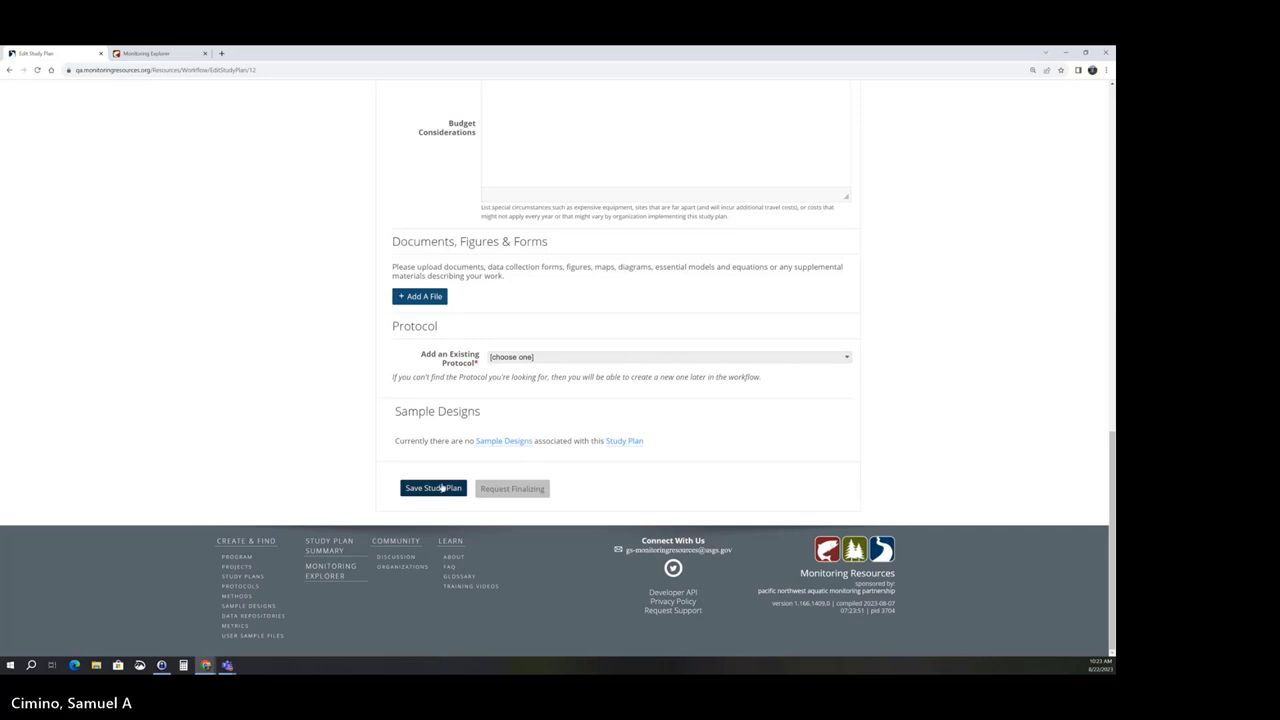
After the duplicate-name error, retitle to 'USGS spawner abundance on the White Salmon 2' and save.
{"action": "left_click", "coordinate": [432, 489]}
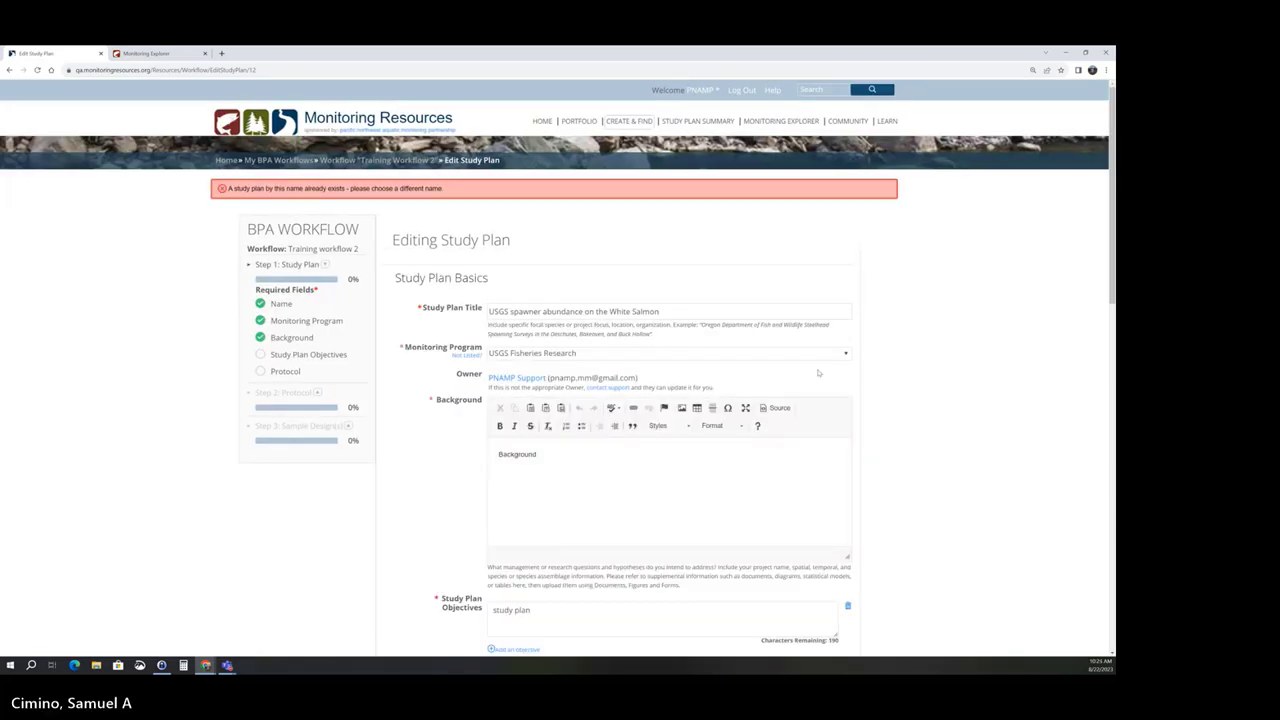
{"action": "left_click", "coordinate": [672, 312]}
{"action": "scroll", "coordinate": [927, 344], "scroll_direction": "down", "scroll_amount": 15}
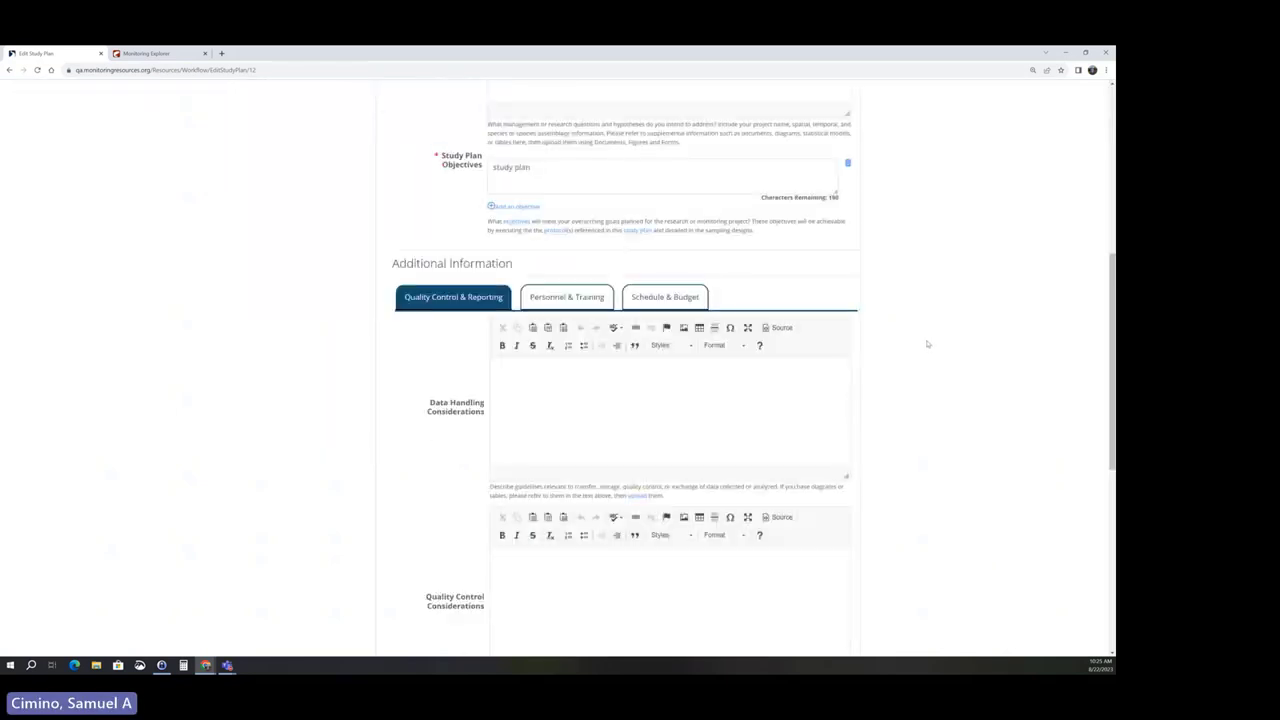
{"action": "scroll", "coordinate": [531, 203], "scroll_direction": "down", "scroll_amount": 1}
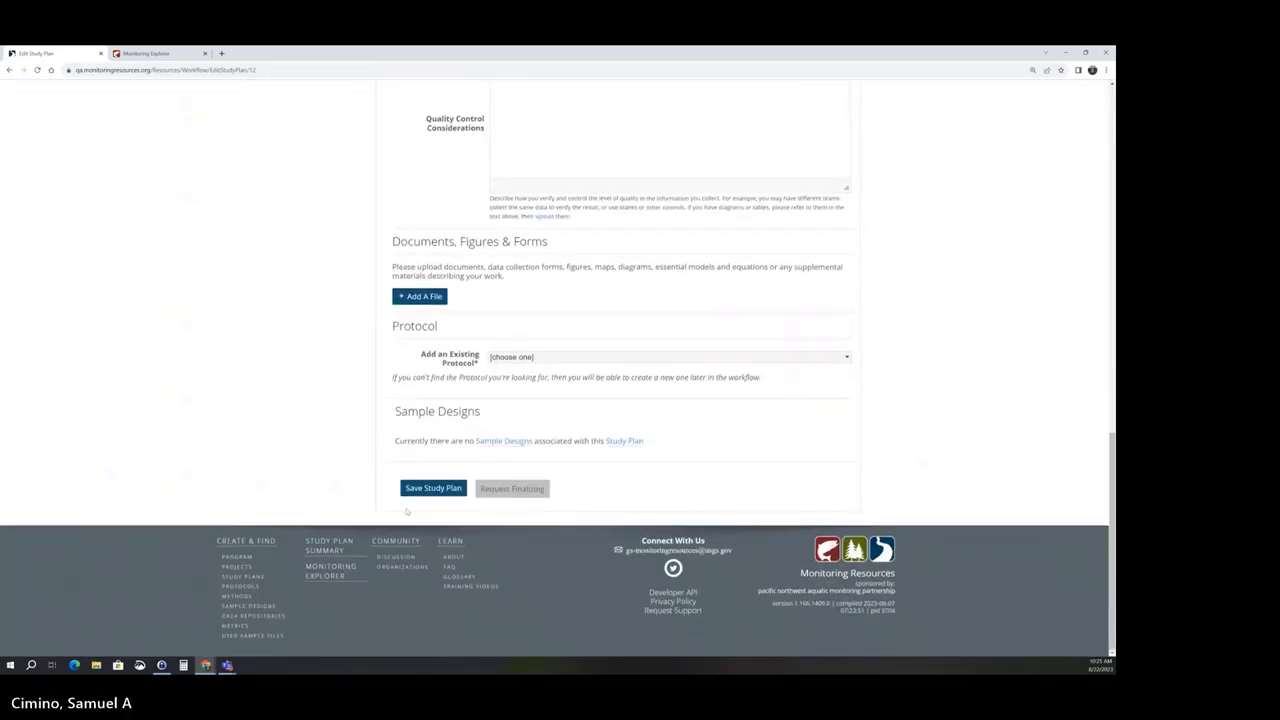
{"action": "left_click", "coordinate": [431, 488]}
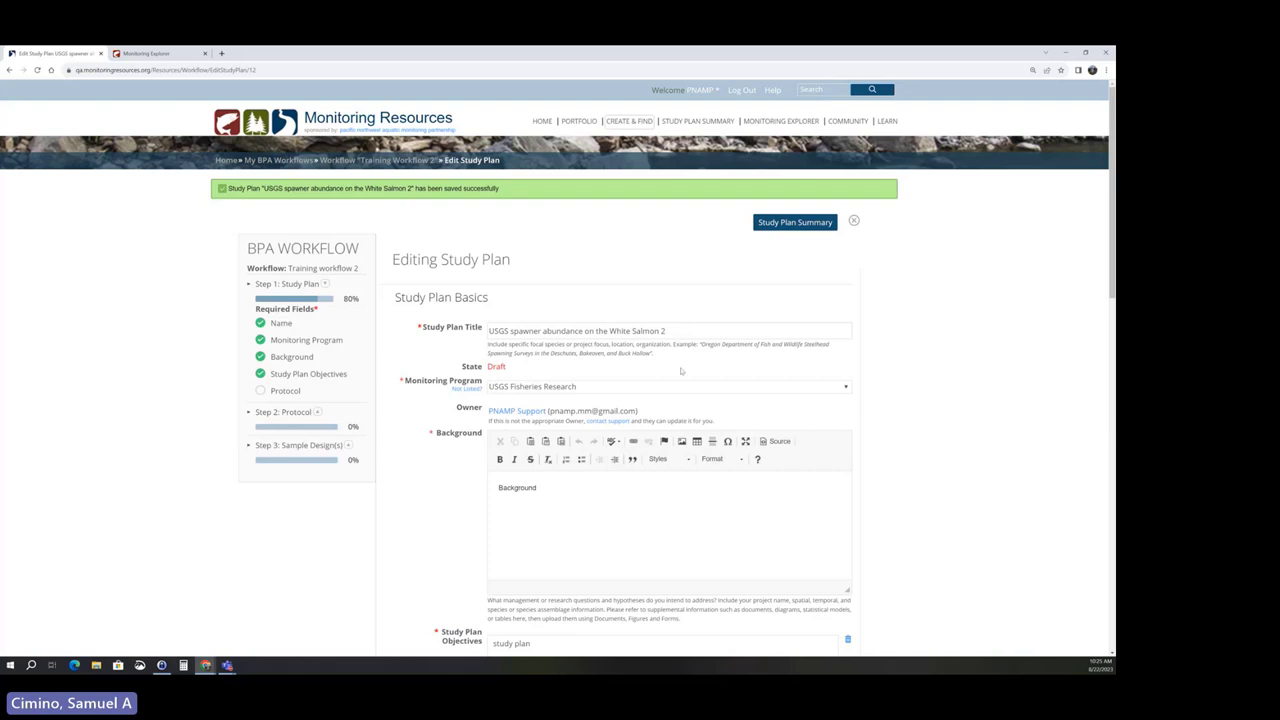
{"action": "scroll", "coordinate": [681, 371], "scroll_direction": "down", "scroll_amount": 3}
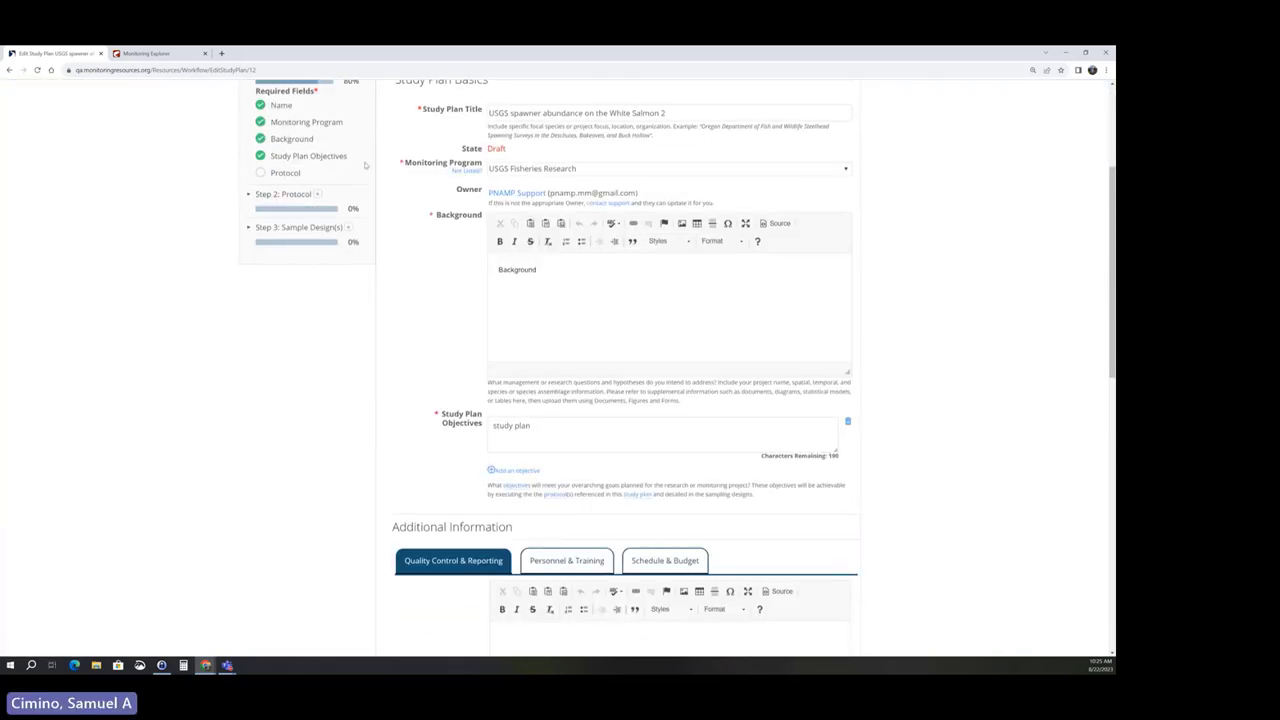
{"action": "scroll", "coordinate": [365, 165], "scroll_direction": "down", "scroll_amount": 1}
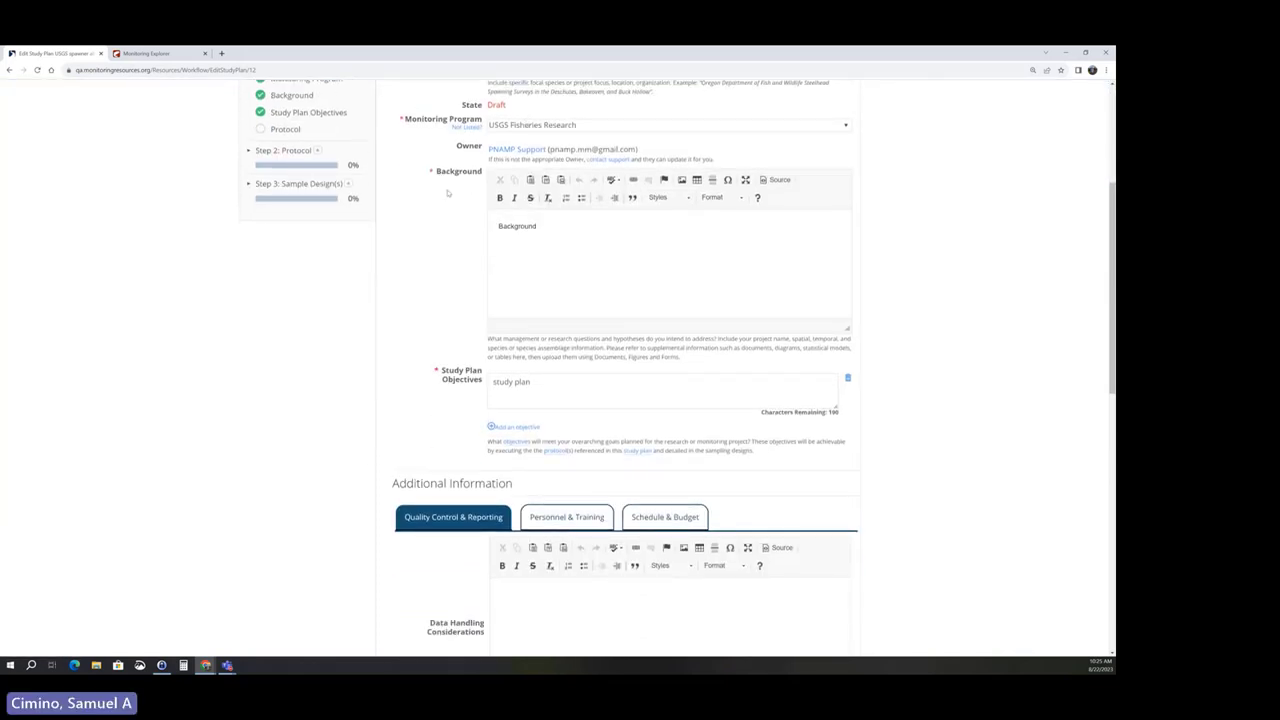
{"action": "scroll", "coordinate": [448, 193], "scroll_direction": "down", "scroll_amount": 3}
{"action": "scroll", "coordinate": [437, 191], "scroll_direction": "up", "scroll_amount": 3}
{"action": "scroll", "coordinate": [477, 208], "scroll_direction": "down", "scroll_amount": 1}
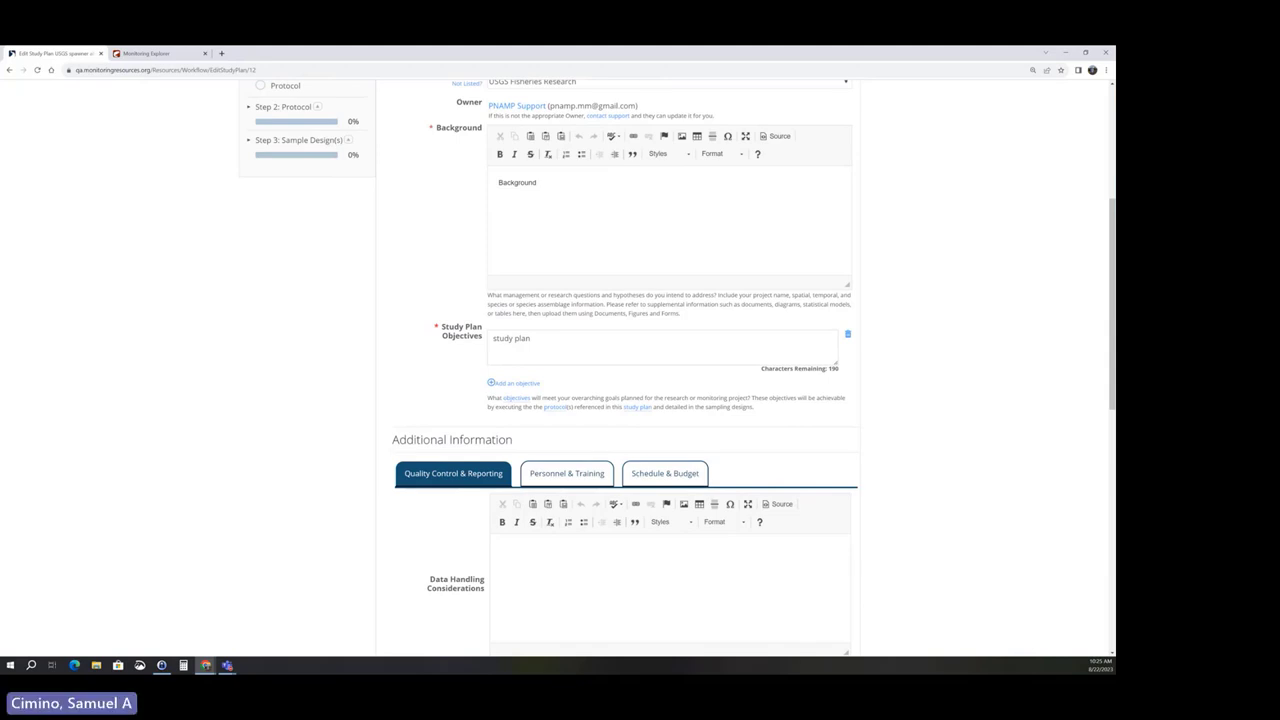
Begin the Step 2 protocol, leaving its visibility at Owner and colleagues.
{"action": "left_click", "coordinate": [285, 111]}
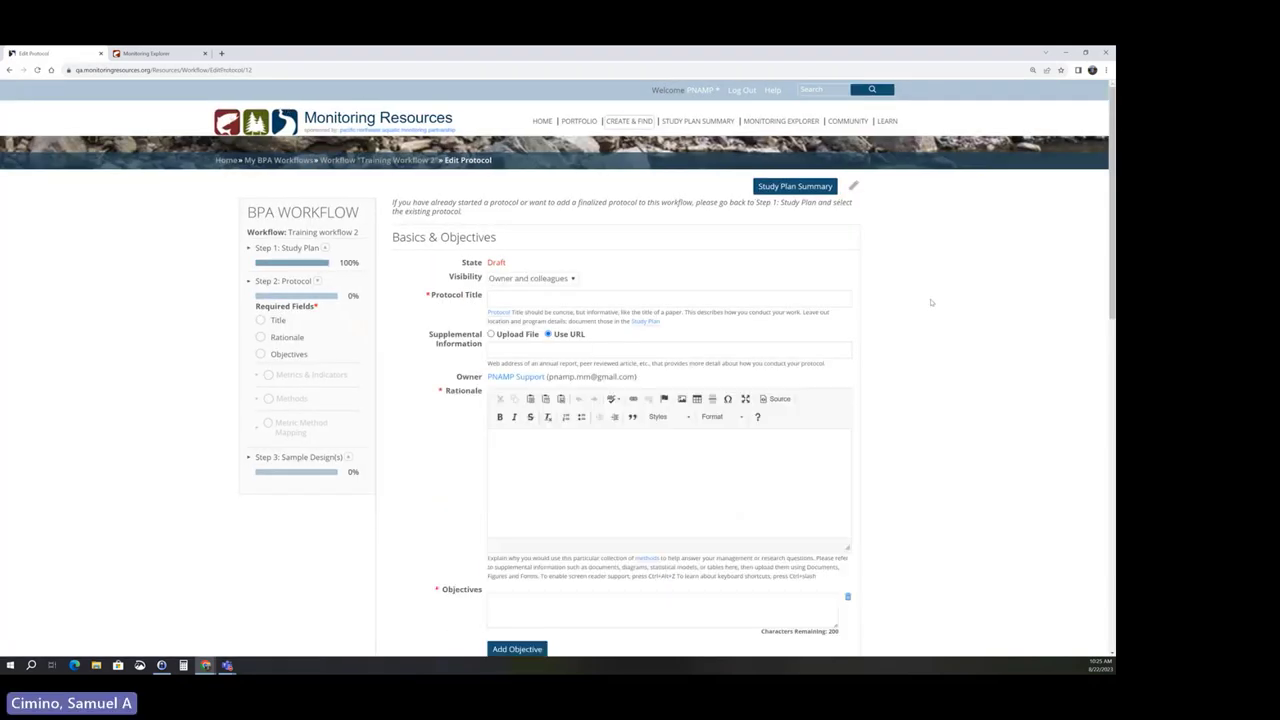
{"action": "scroll", "coordinate": [931, 302], "scroll_direction": "down", "scroll_amount": 1}
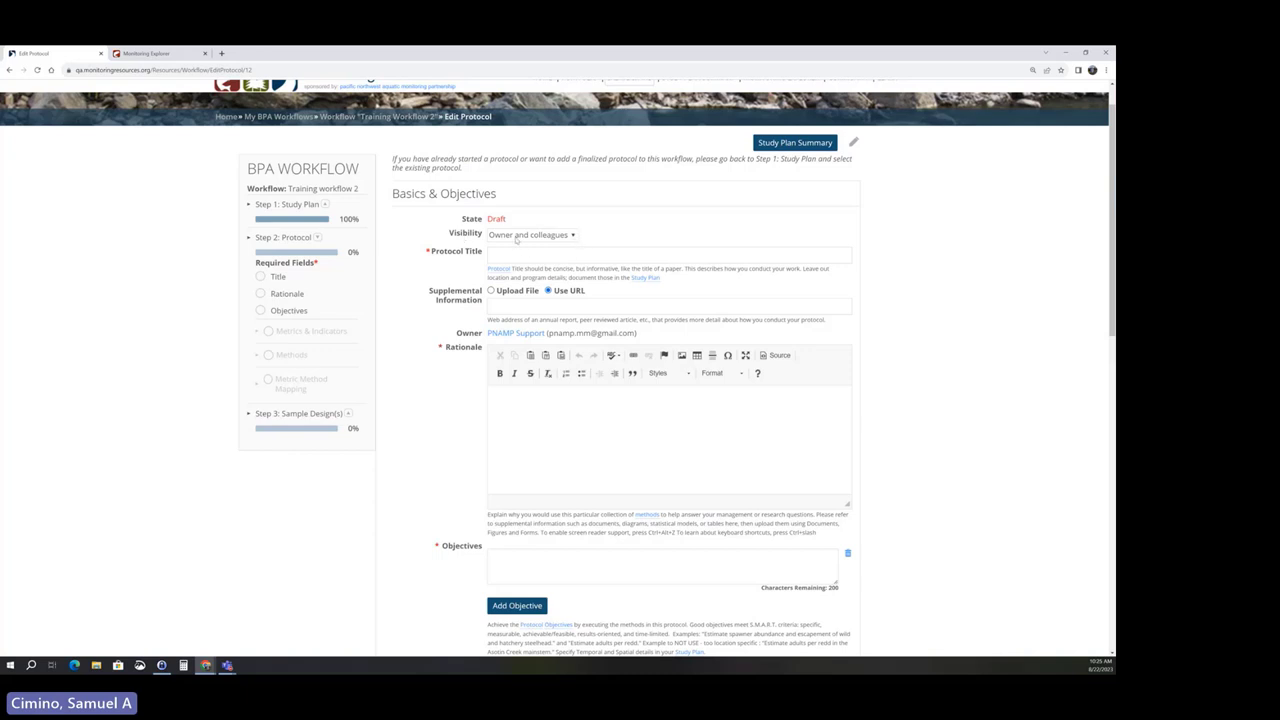
{"action": "left_click", "coordinate": [574, 236]}
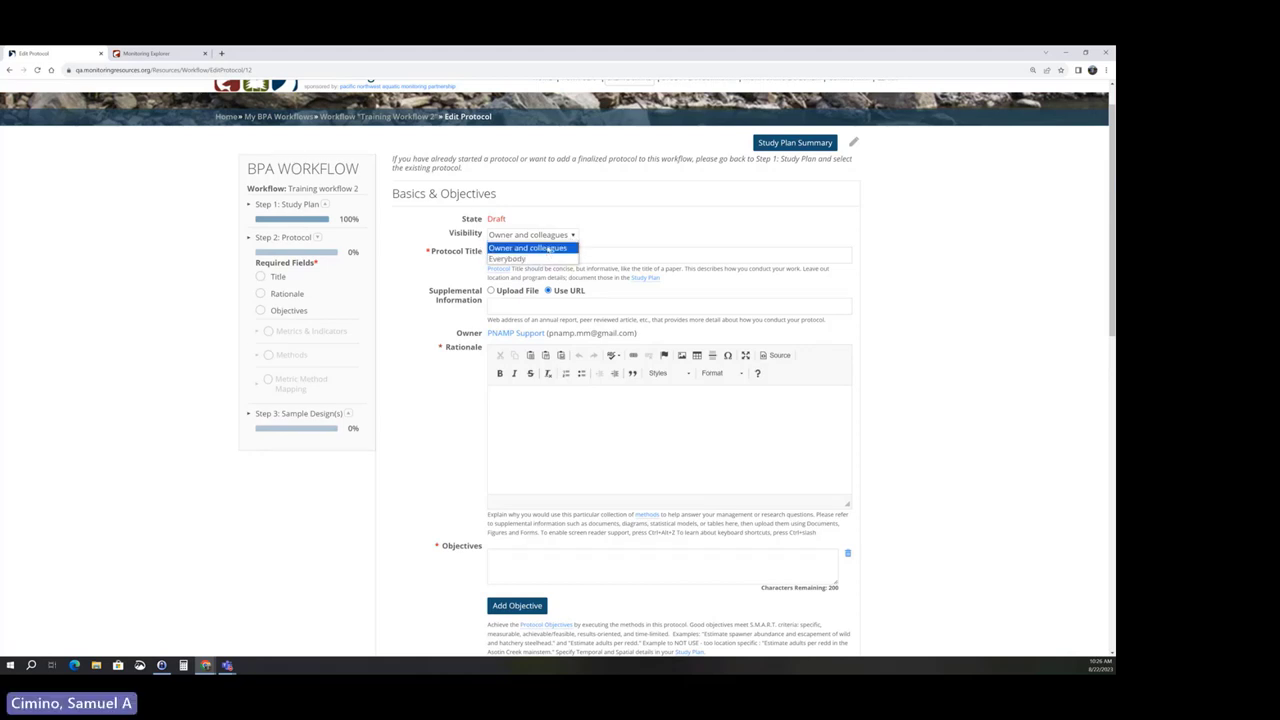
{"action": "left_click", "coordinate": [548, 249]}
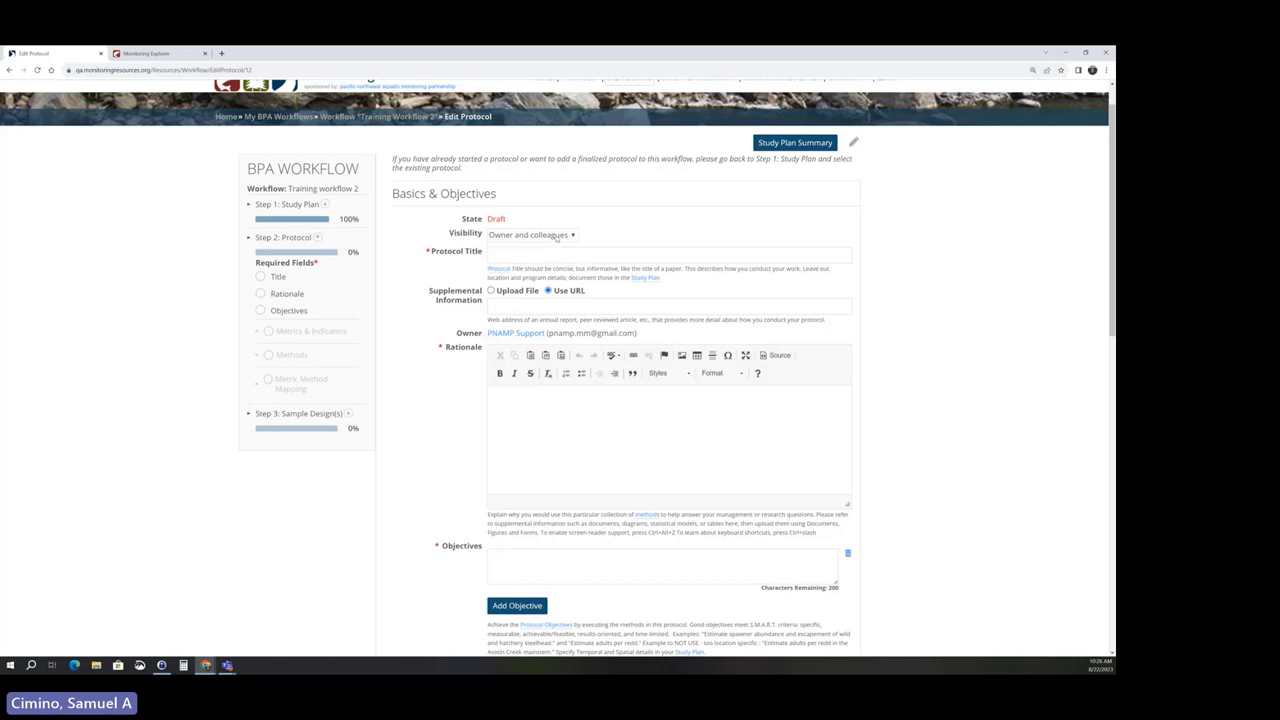
{"action": "left_click", "coordinate": [568, 236]}
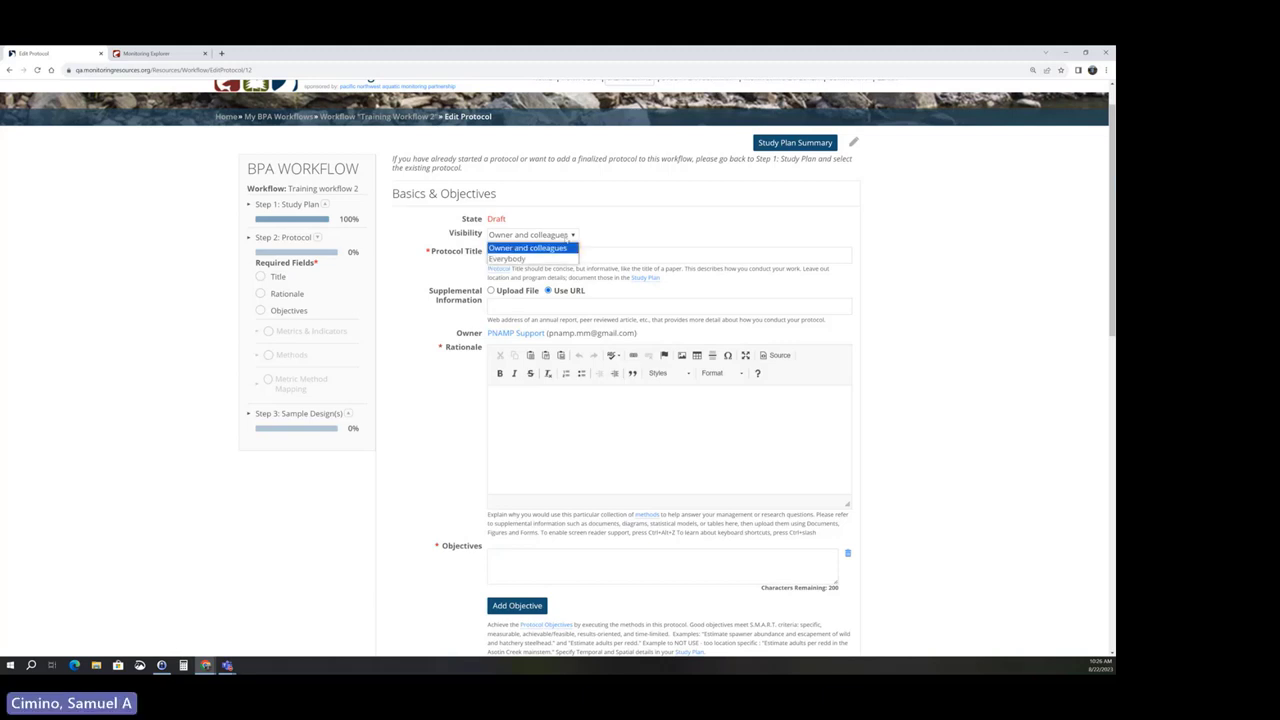
{"action": "left_click", "coordinate": [554, 258]}
{"action": "left_click", "coordinate": [571, 237]}
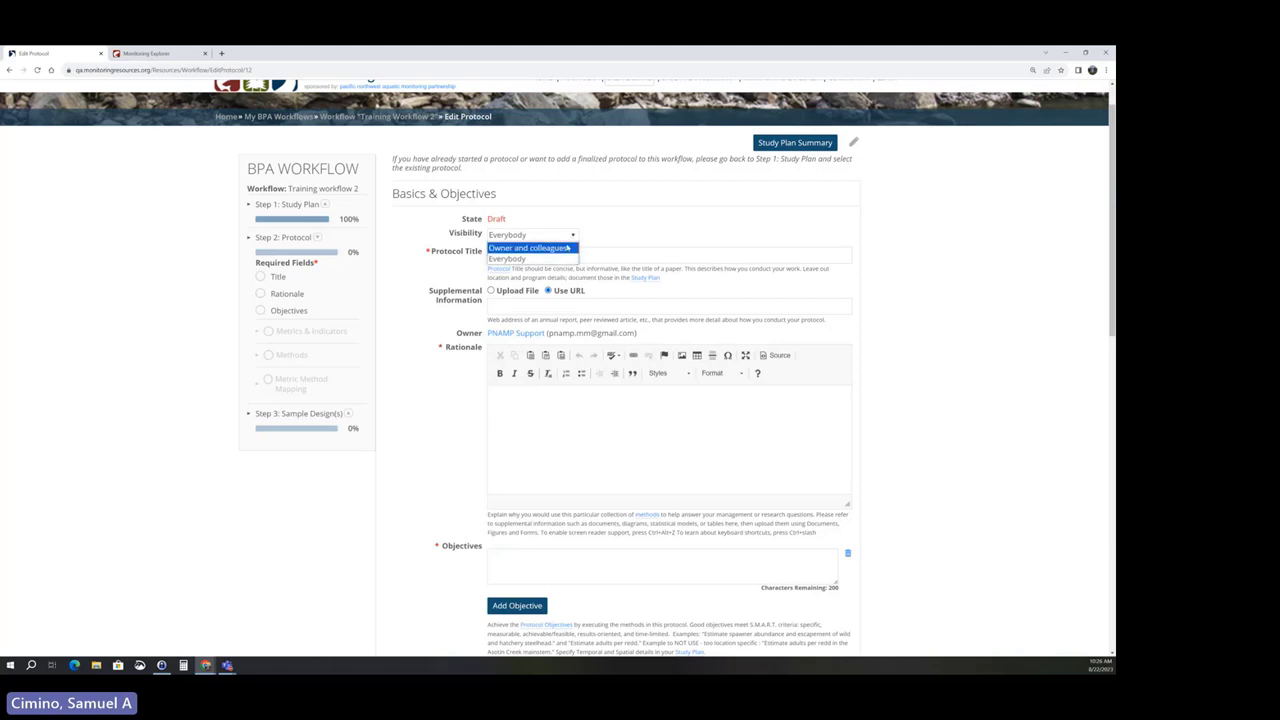
{"action": "left_click", "coordinate": [567, 249]}
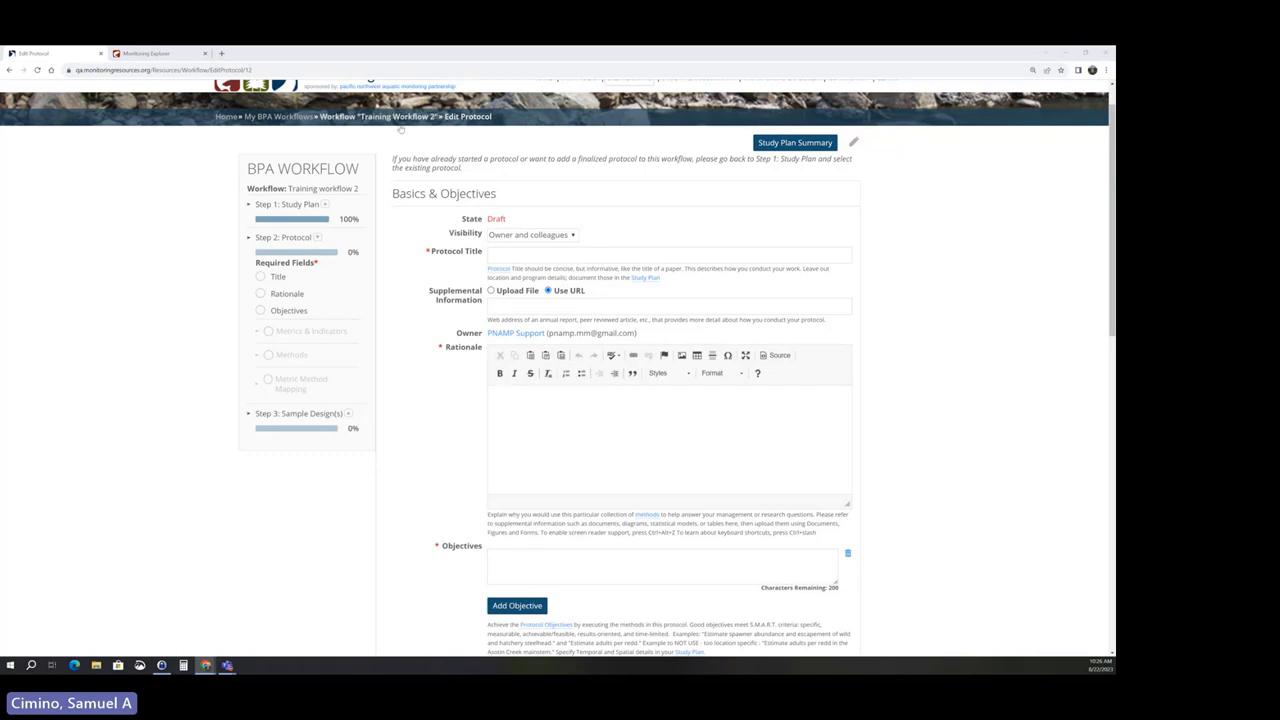
Enter 'Spawner abundance survey 2' as the protocol title and place the cursor in the Rationale editor.
{"action": "left_click", "coordinate": [523, 255]}
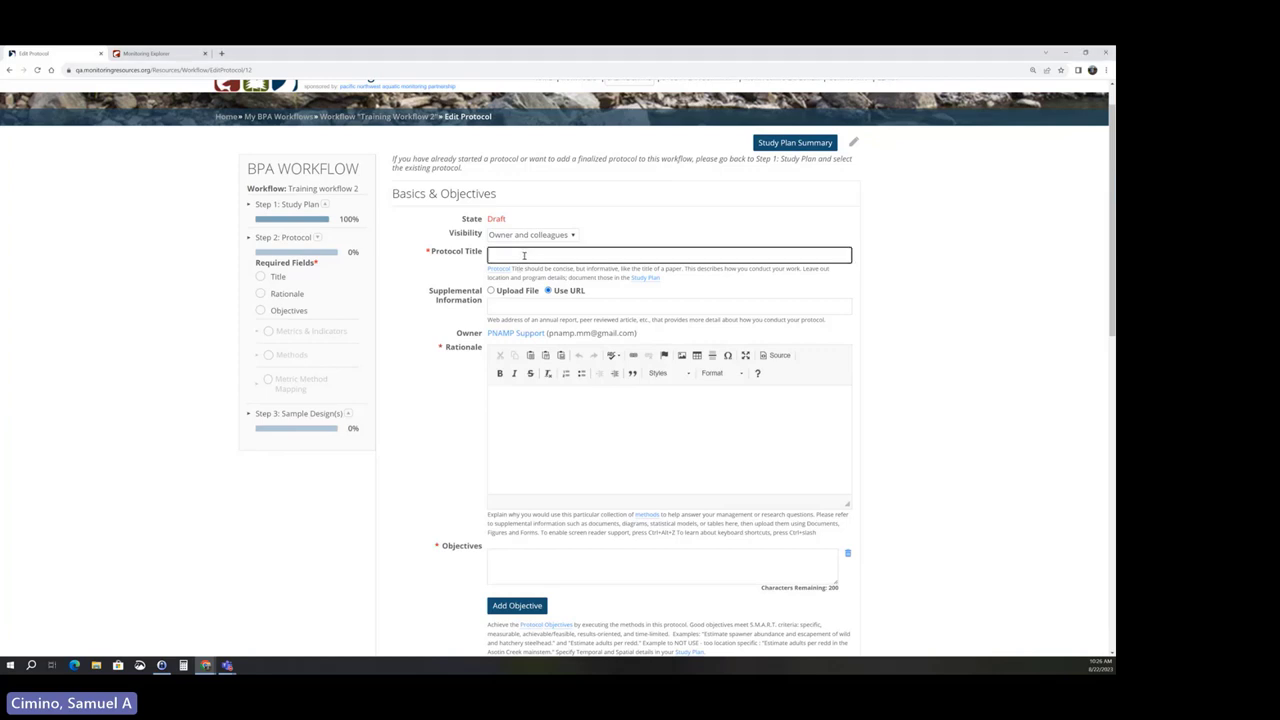
{"action": "type", "text": "Spawner abundance survey"}
{"action": "type", "text": "2"}
{"action": "left_click", "coordinate": [685, 229]}
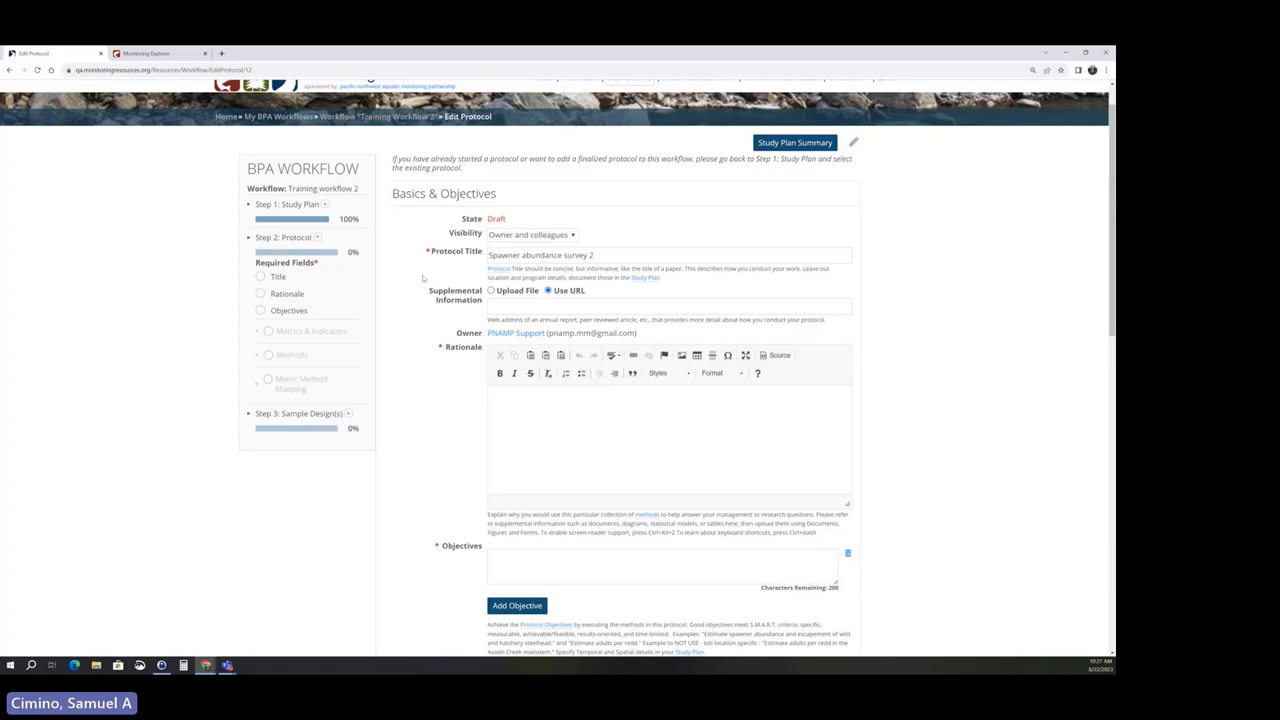
{"action": "scroll", "coordinate": [423, 278], "scroll_direction": "down", "scroll_amount": 1}
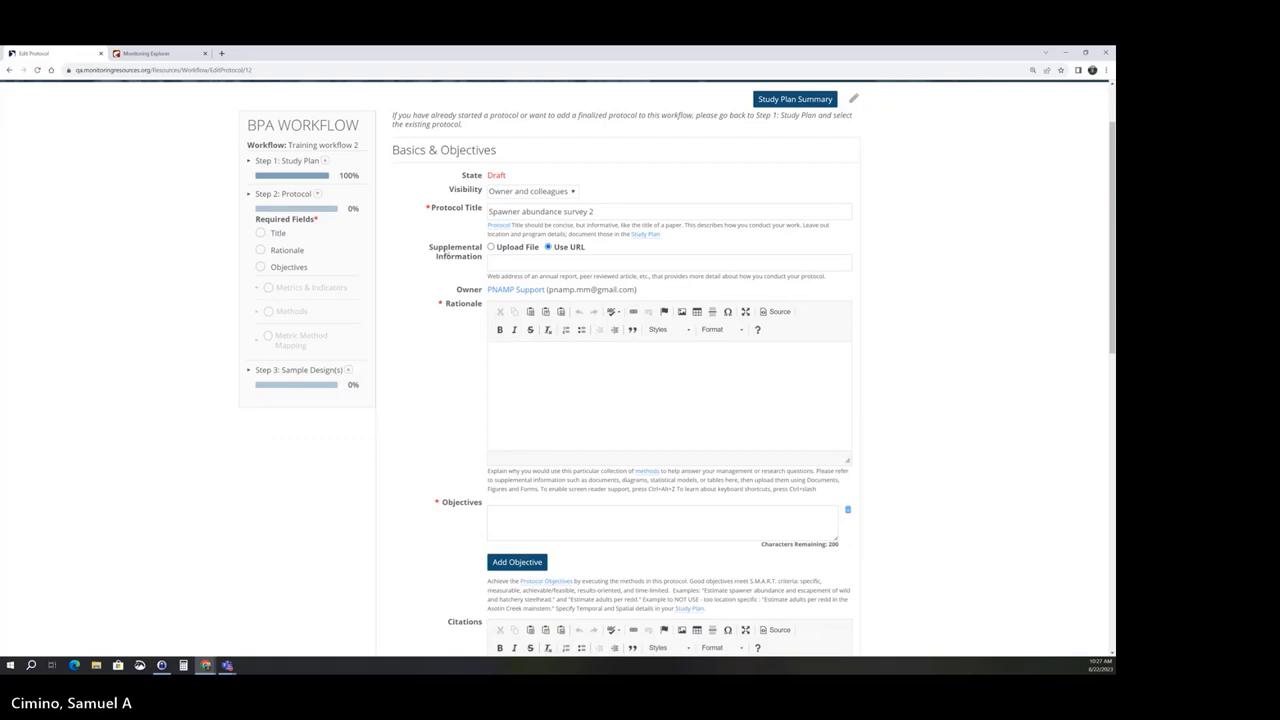
{"action": "scroll", "coordinate": [409, 274], "scroll_direction": "down", "scroll_amount": 1}
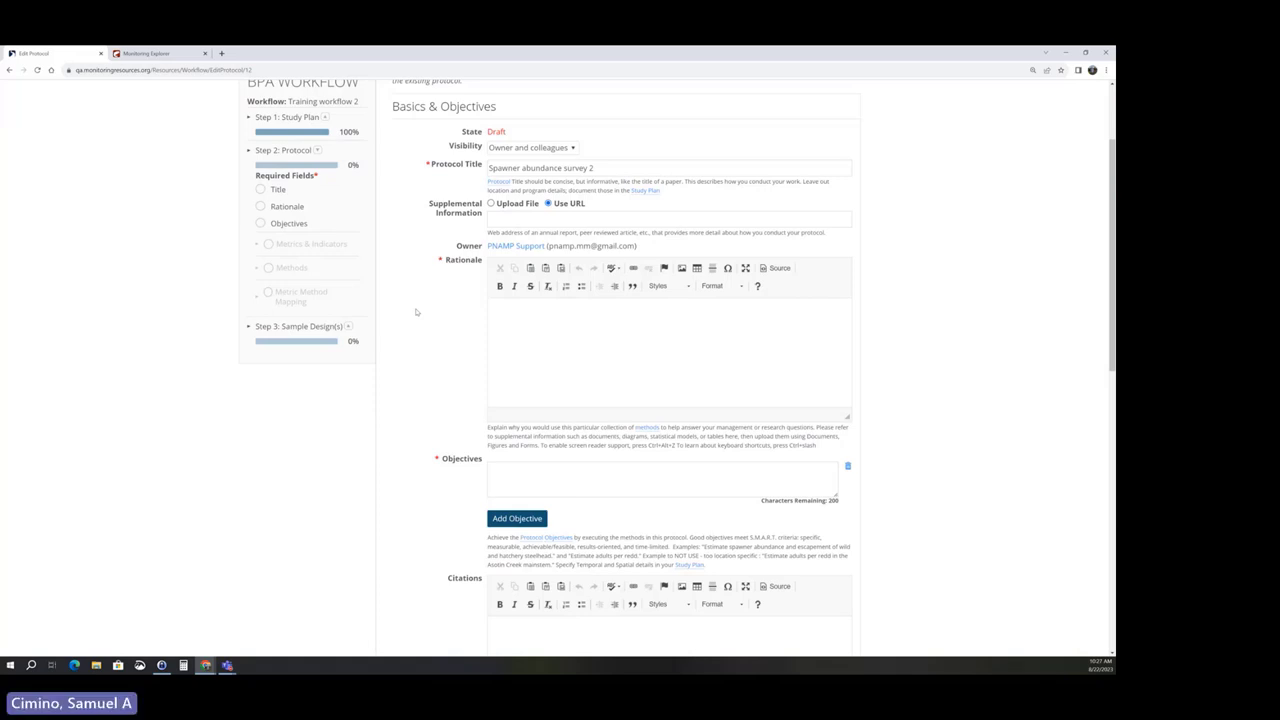
{"action": "left_click", "coordinate": [562, 332]}
{"action": "scroll", "coordinate": [562, 334], "scroll_direction": "down", "scroll_amount": 1}
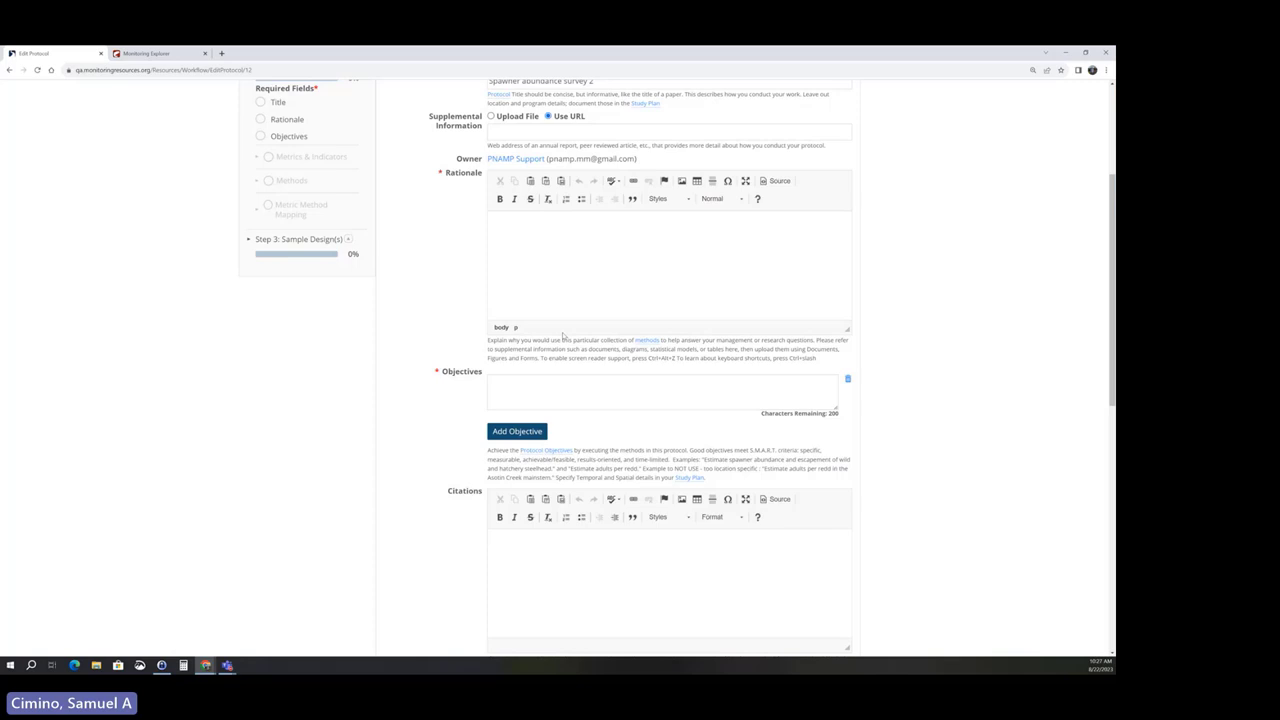
Type 'rationale' as placeholder text in the protocol's Rationale field.
{"action": "type", "text": "rationale"}
{"action": "left_click_drag", "start_coordinate": [488, 340], "coordinate": [591, 360]}
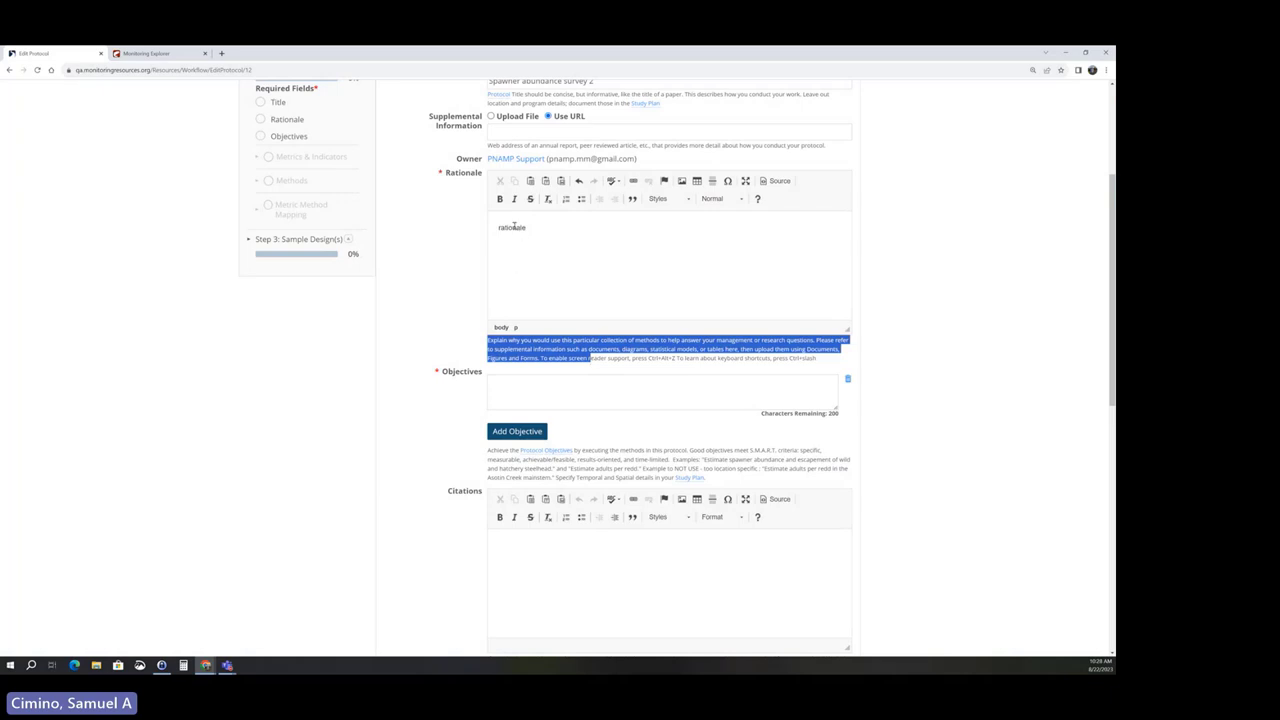
{"action": "left_click", "coordinate": [460, 230]}
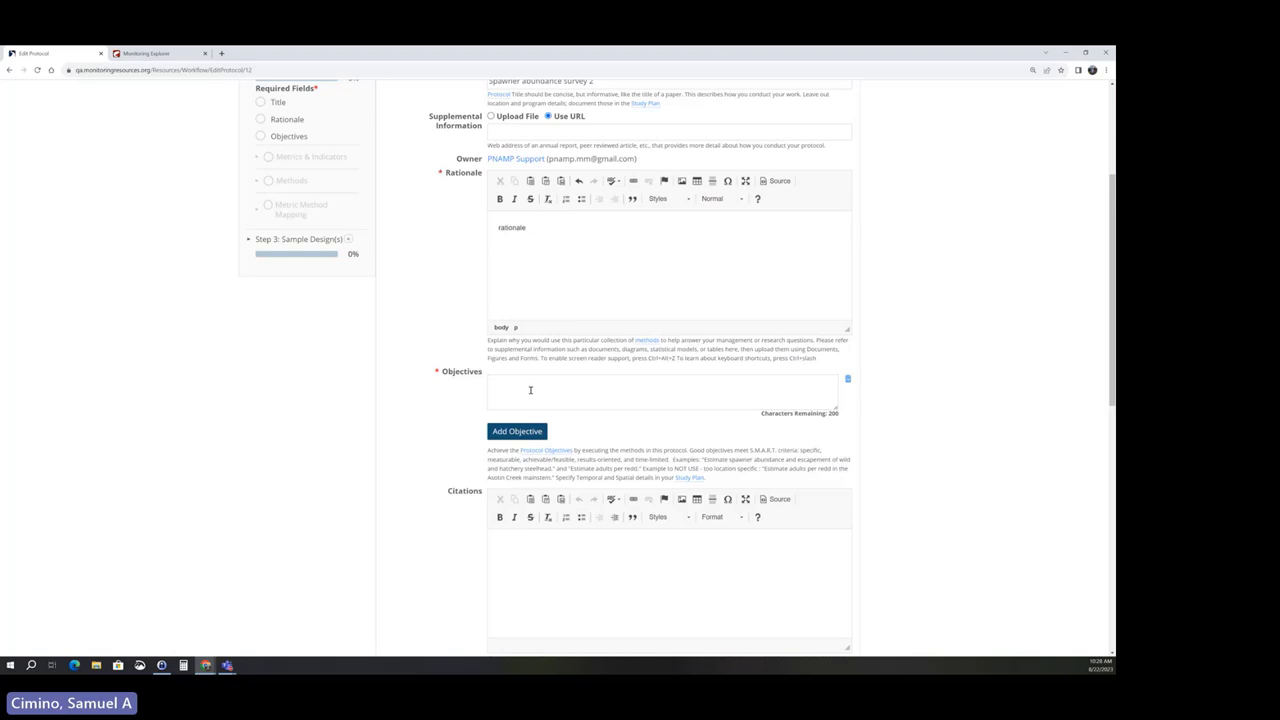
Locate the example objective in the Objectives guidance text.
{"action": "left_click", "coordinate": [530, 390]}
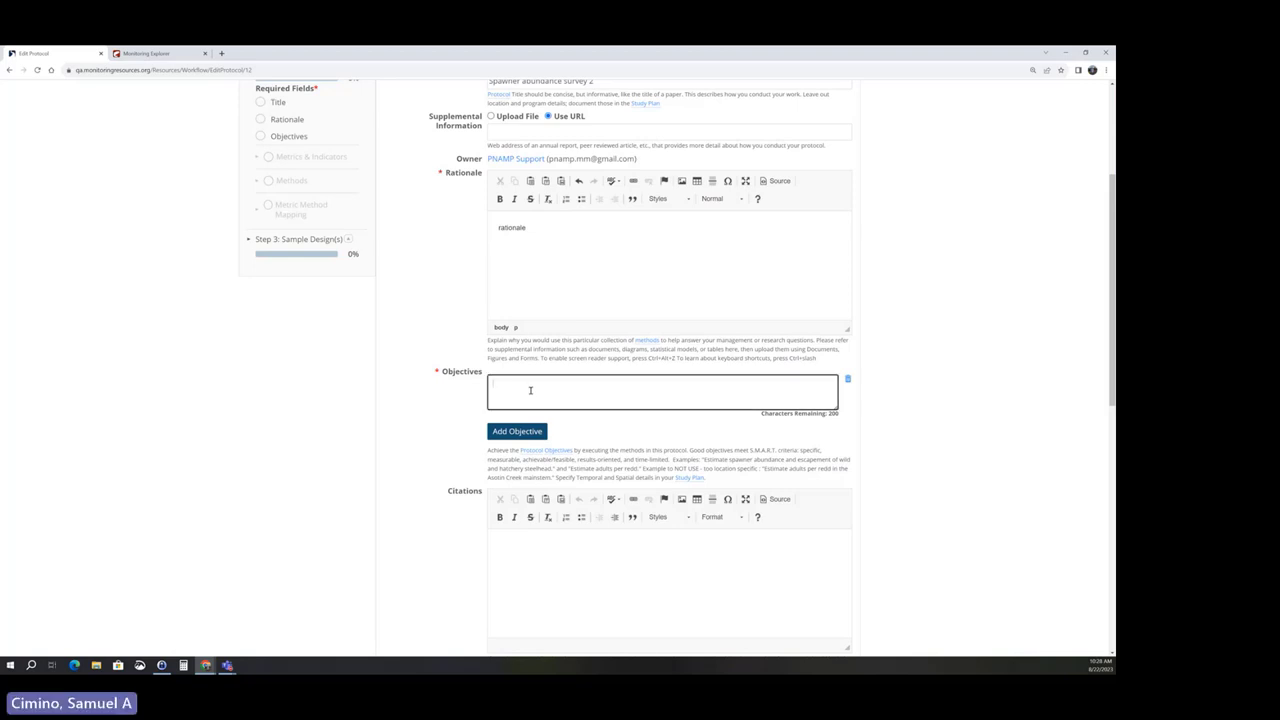
{"action": "scroll", "coordinate": [535, 400], "scroll_direction": "up", "scroll_amount": 2}
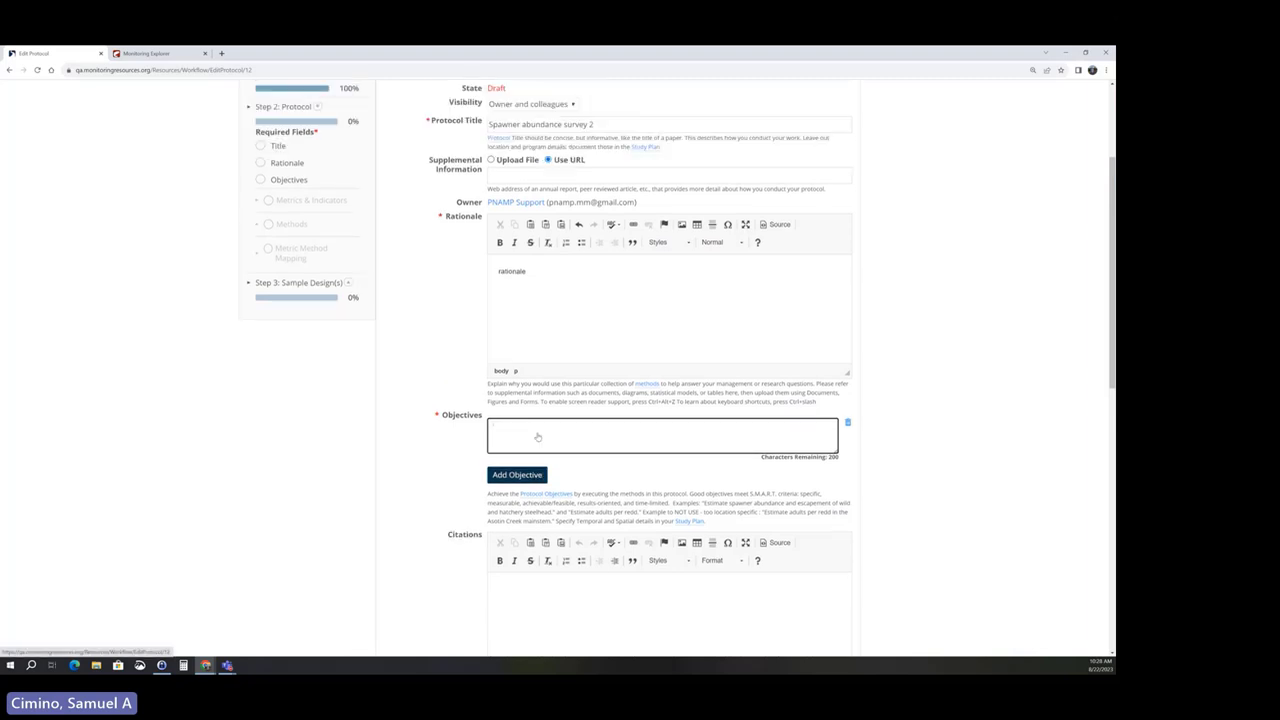
{"action": "scroll", "coordinate": [537, 432], "scroll_direction": "down", "scroll_amount": 2}
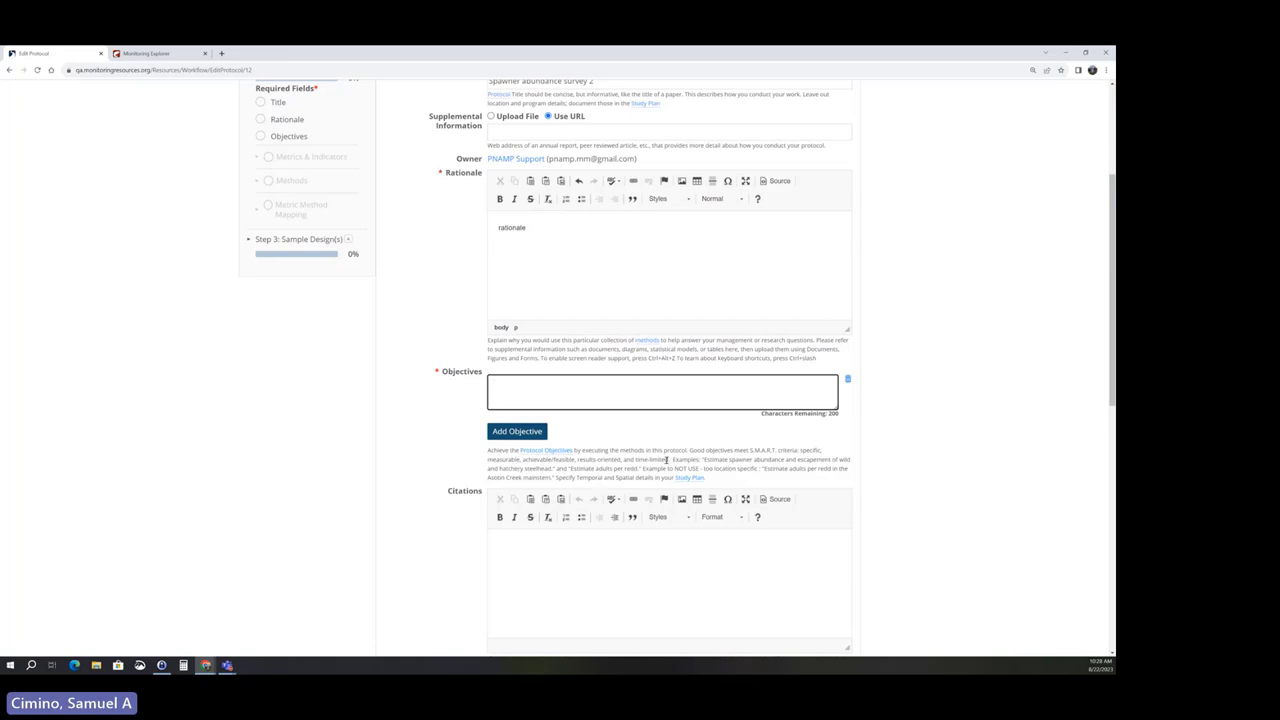
{"action": "left_click_drag", "start_coordinate": [705, 461], "coordinate": [846, 460]}
{"action": "left_click", "coordinate": [718, 446]}
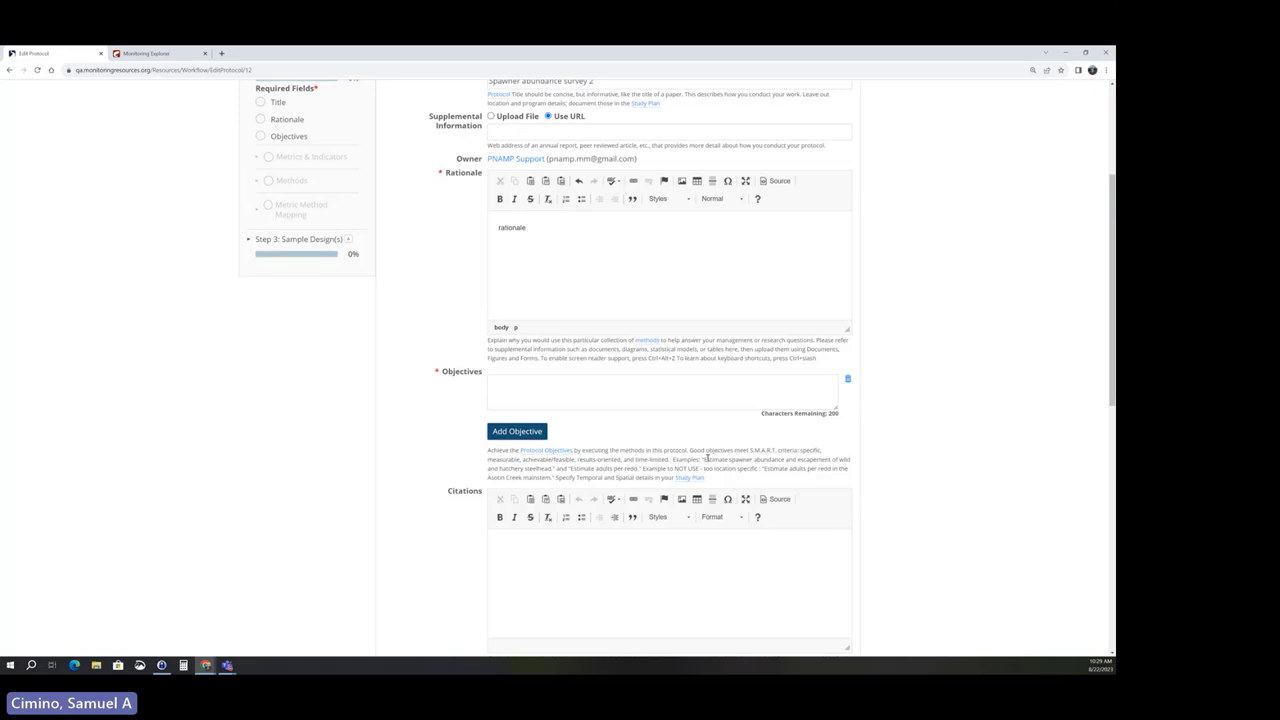
Copy the example objective about estimating spawner abundance and paste it into Objectives.
{"action": "left_click_drag", "start_coordinate": [704, 459], "coordinate": [553, 468]}
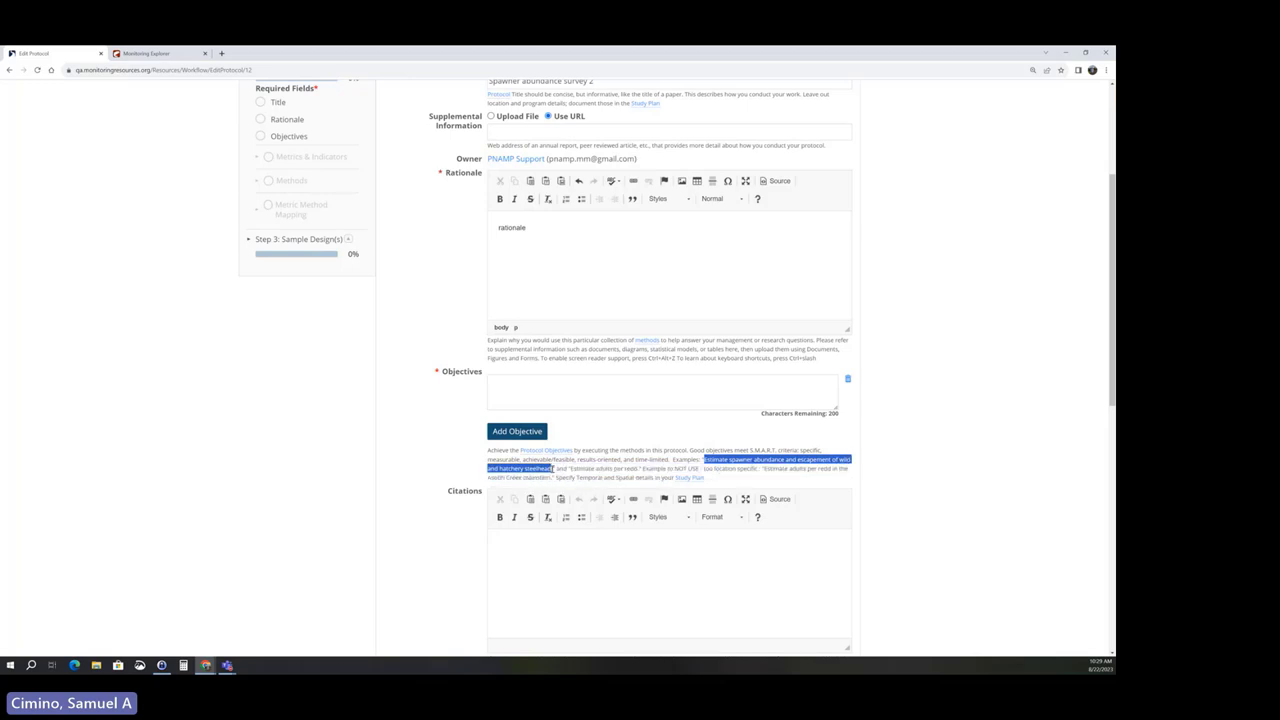
{"action": "right_click", "coordinate": [553, 468]}
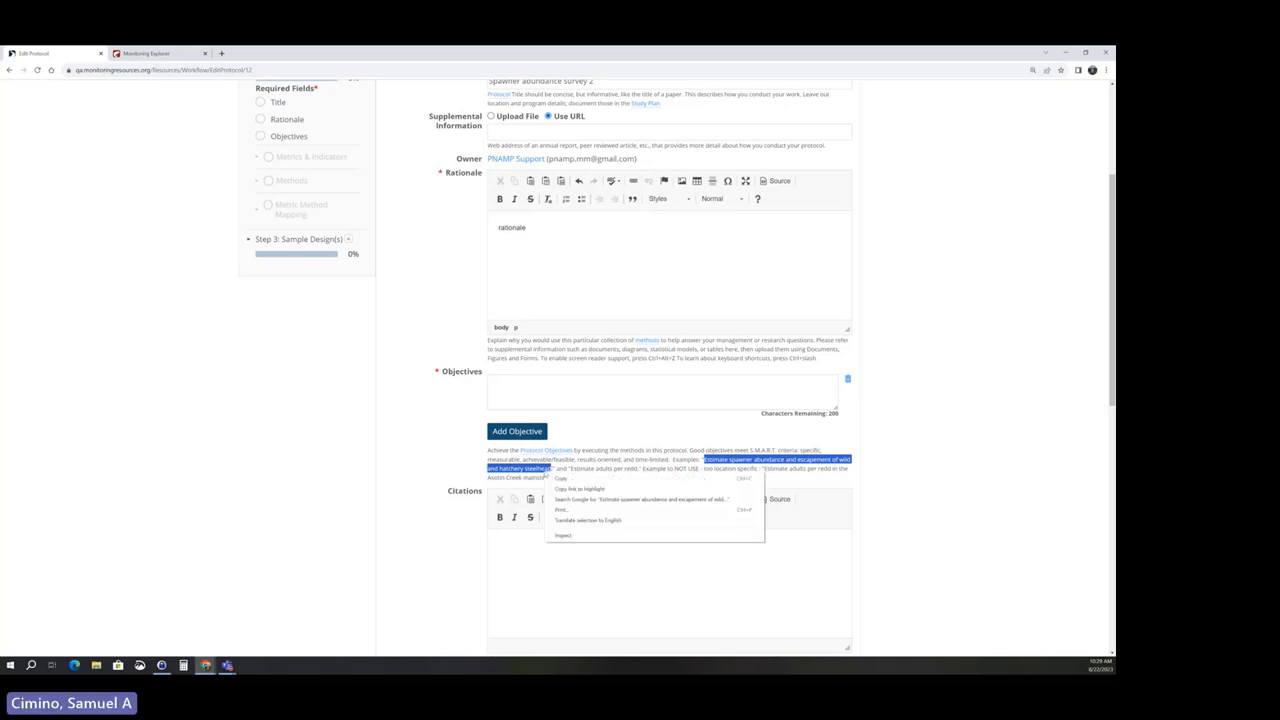
{"action": "left_click", "coordinate": [580, 477]}
{"action": "left_click", "coordinate": [558, 389]}
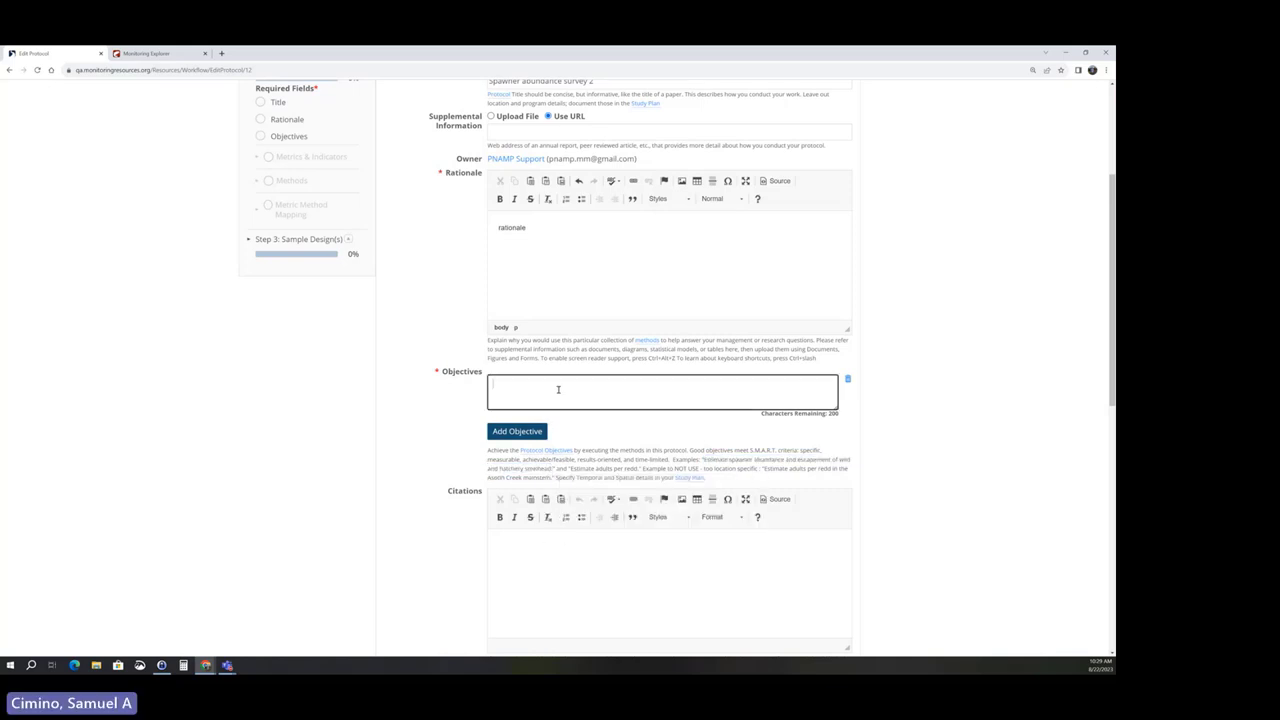
{"action": "key", "text": "ctrl+v"}
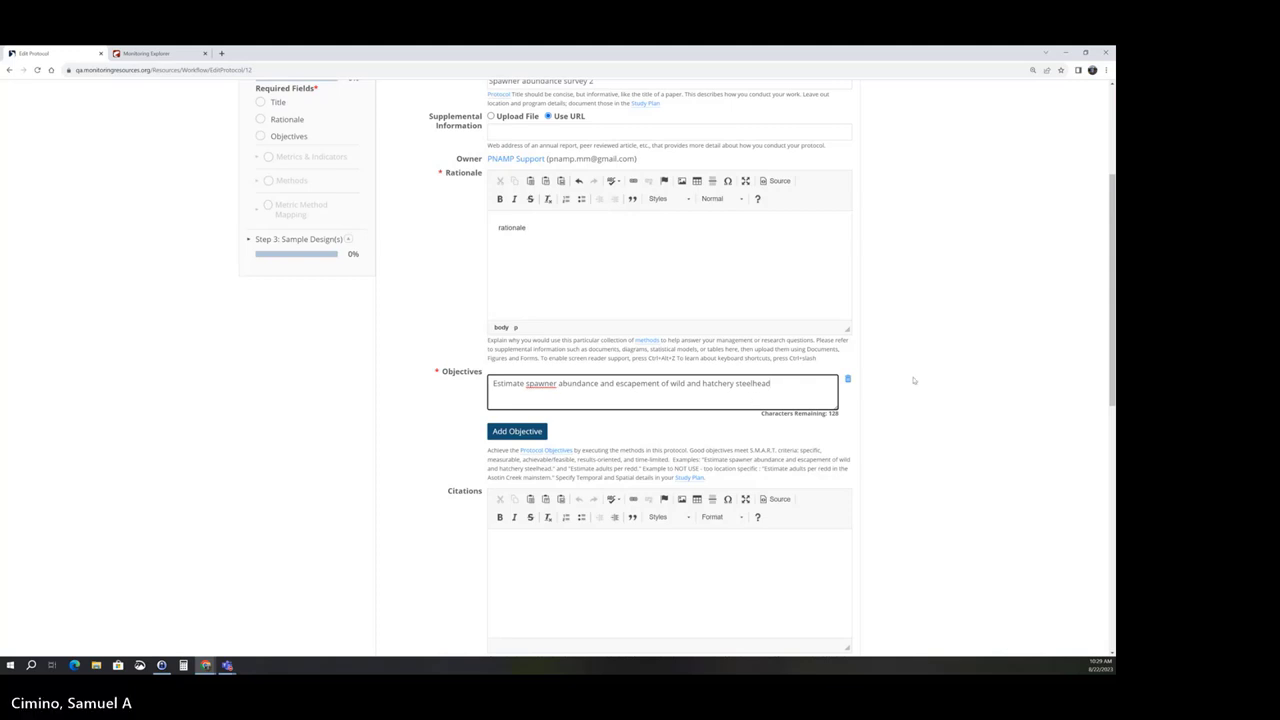
{"action": "scroll", "coordinate": [912, 378], "scroll_direction": "down", "scroll_amount": 3}
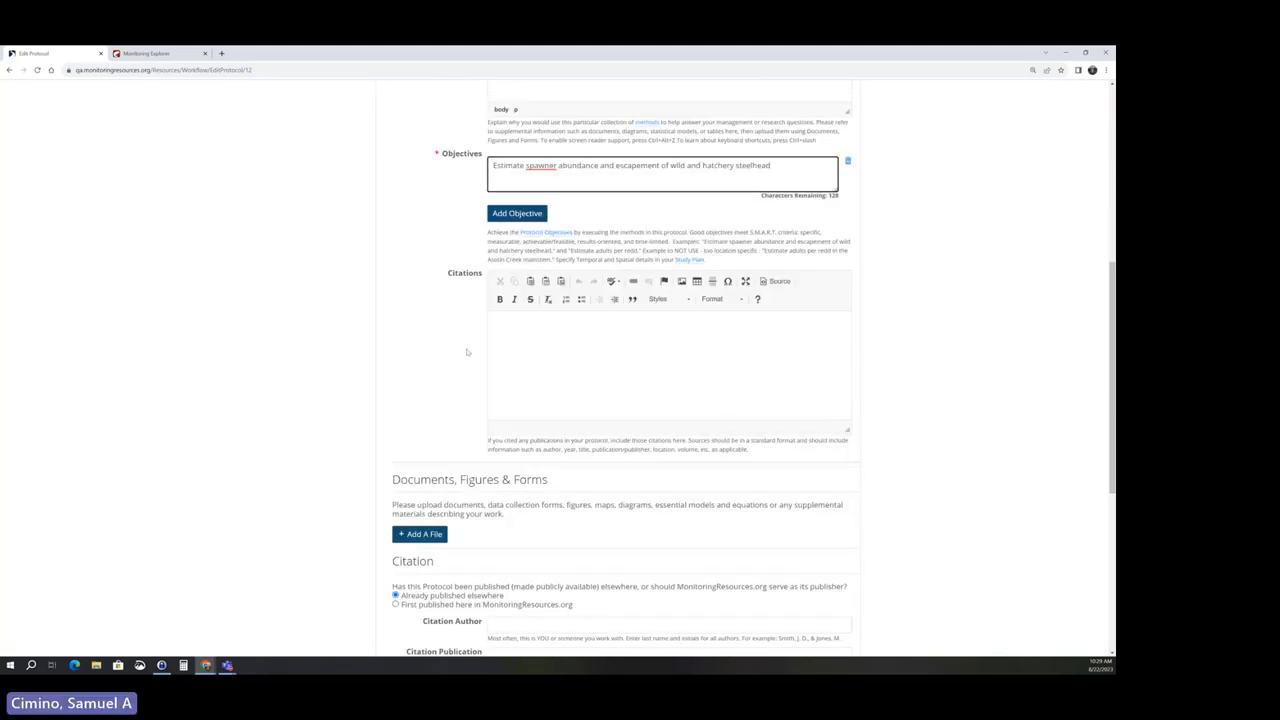
{"action": "left_click", "coordinate": [538, 329]}
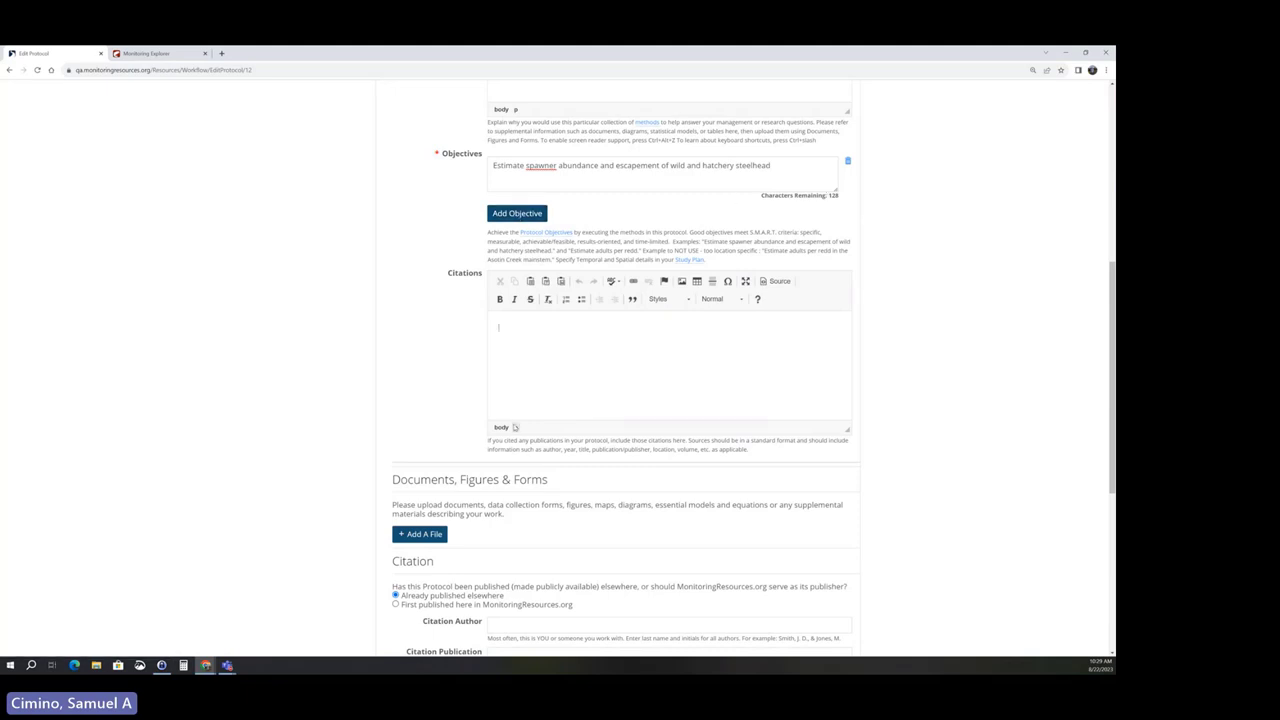
{"action": "scroll", "coordinate": [525, 333], "scroll_direction": "up", "scroll_amount": 3}
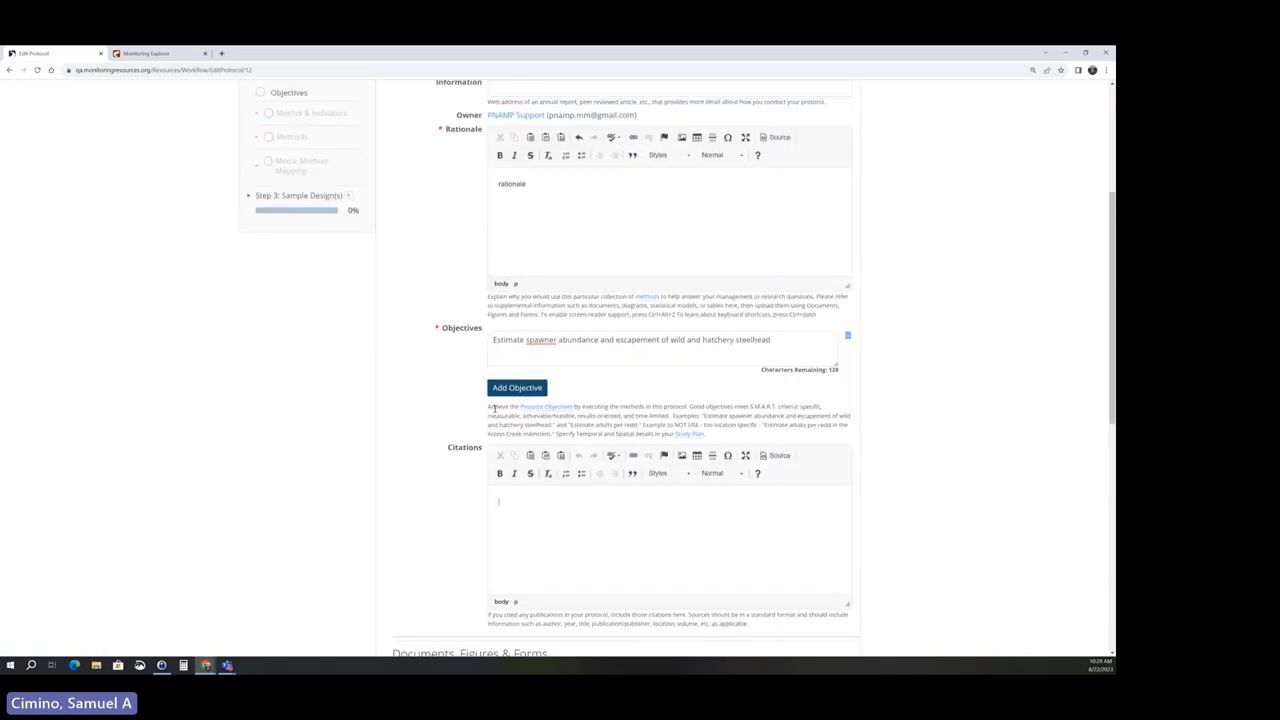
{"action": "scroll", "coordinate": [494, 408], "scroll_direction": "down", "scroll_amount": 1}
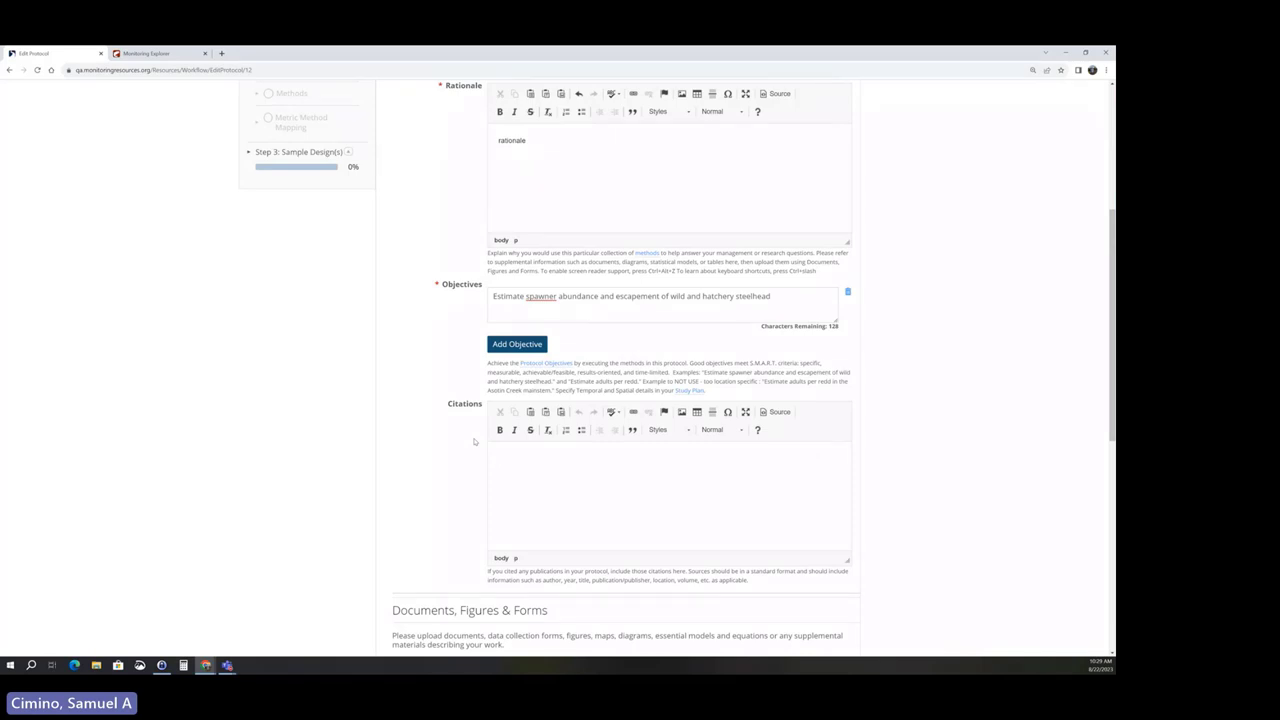
{"action": "scroll", "coordinate": [545, 364], "scroll_direction": "down", "scroll_amount": 1}
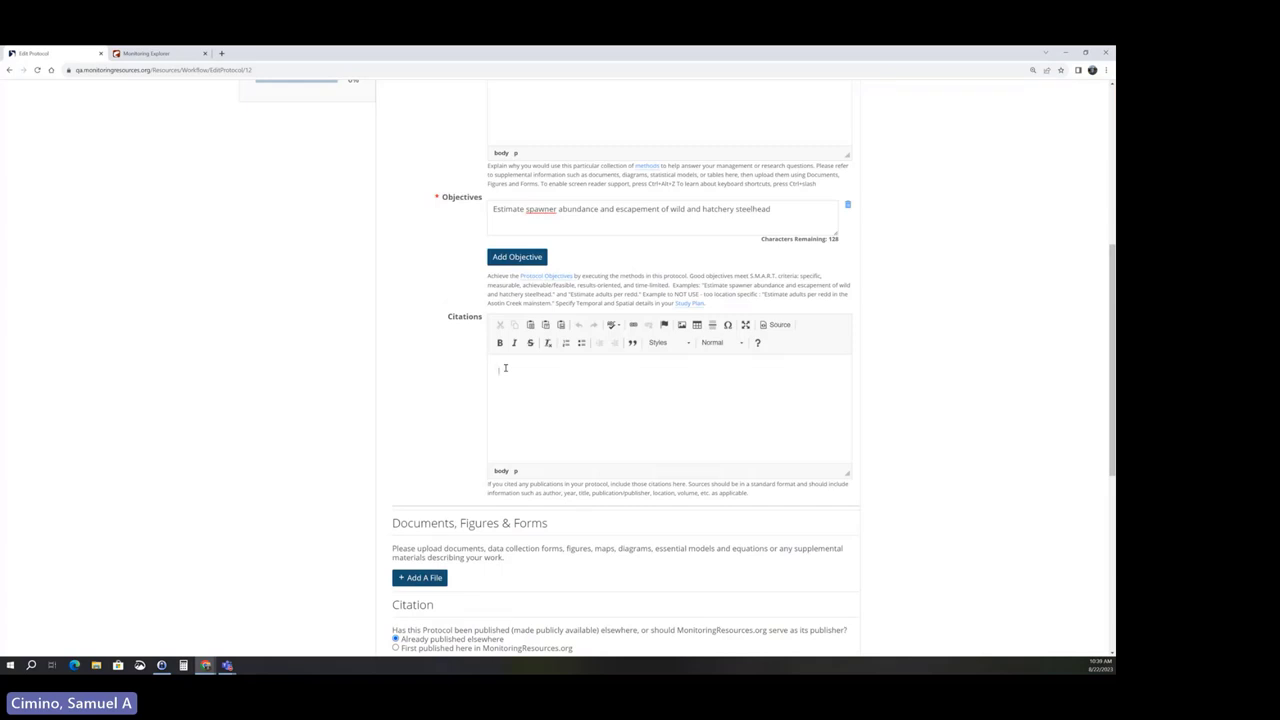
{"action": "scroll", "coordinate": [505, 367], "scroll_direction": "down", "scroll_amount": 2}
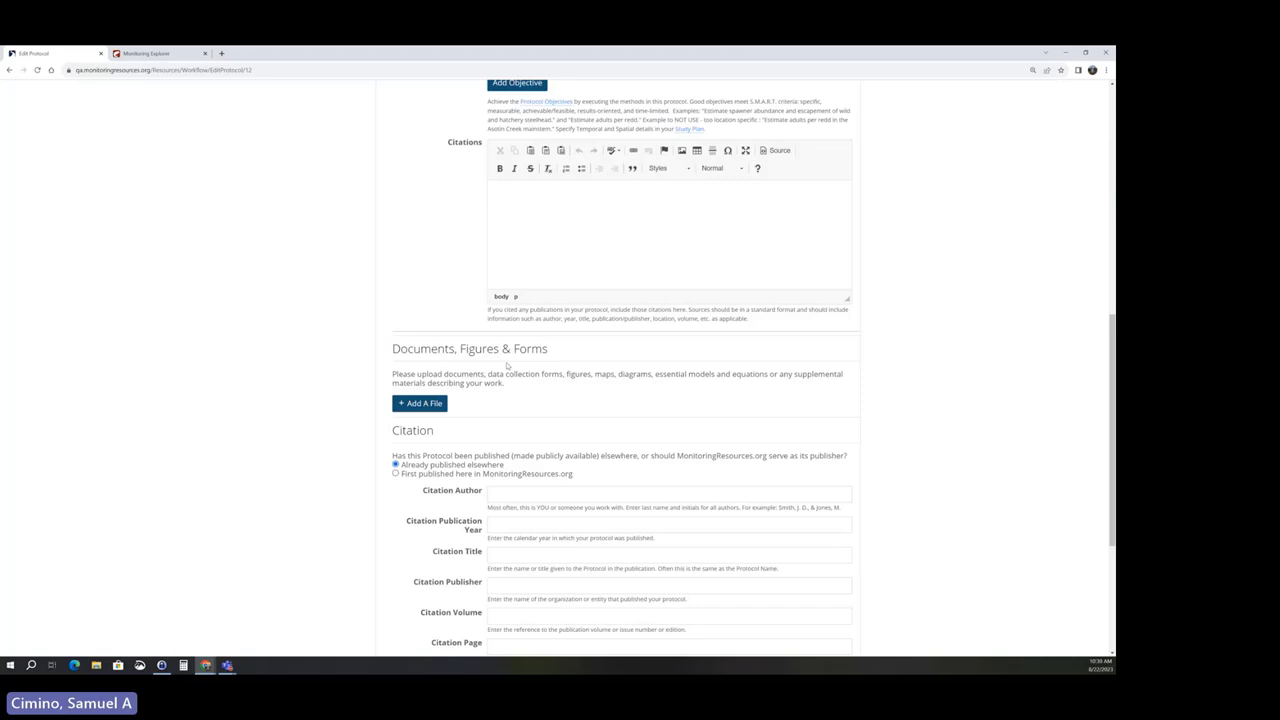
{"action": "scroll", "coordinate": [507, 366], "scroll_direction": "down", "scroll_amount": 3}
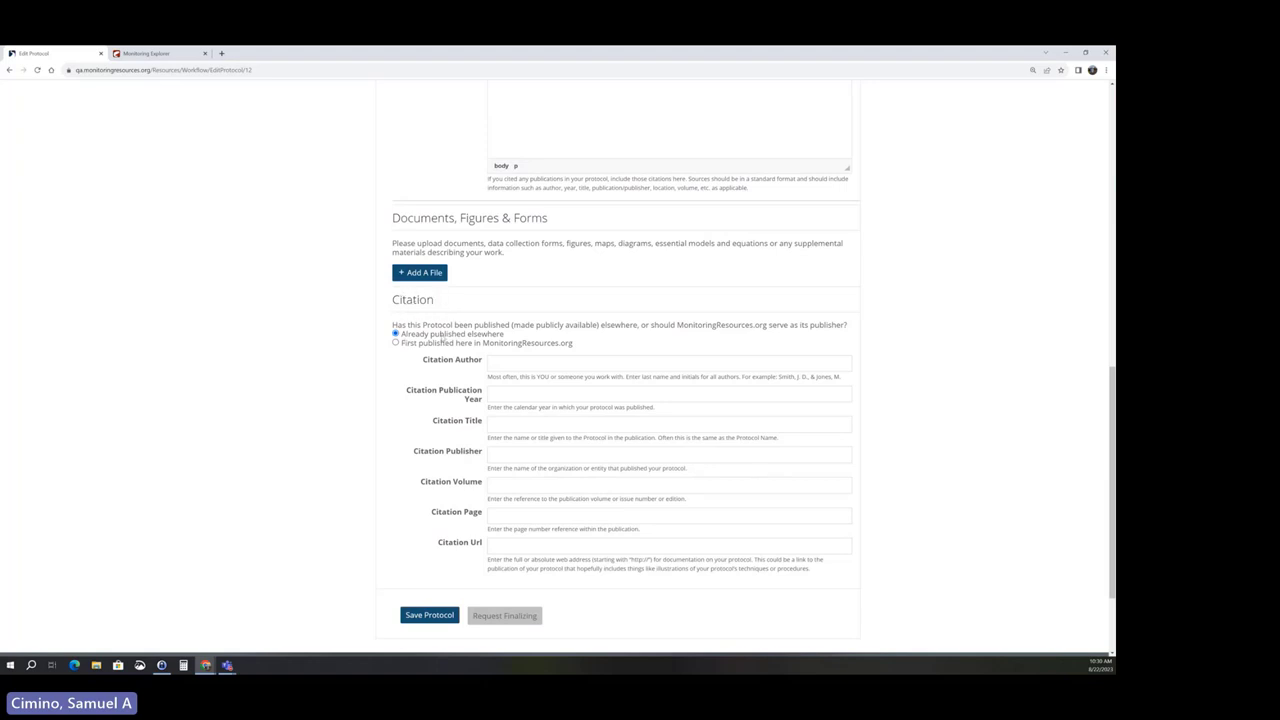
{"action": "scroll", "coordinate": [441, 337], "scroll_direction": "down", "scroll_amount": 1}
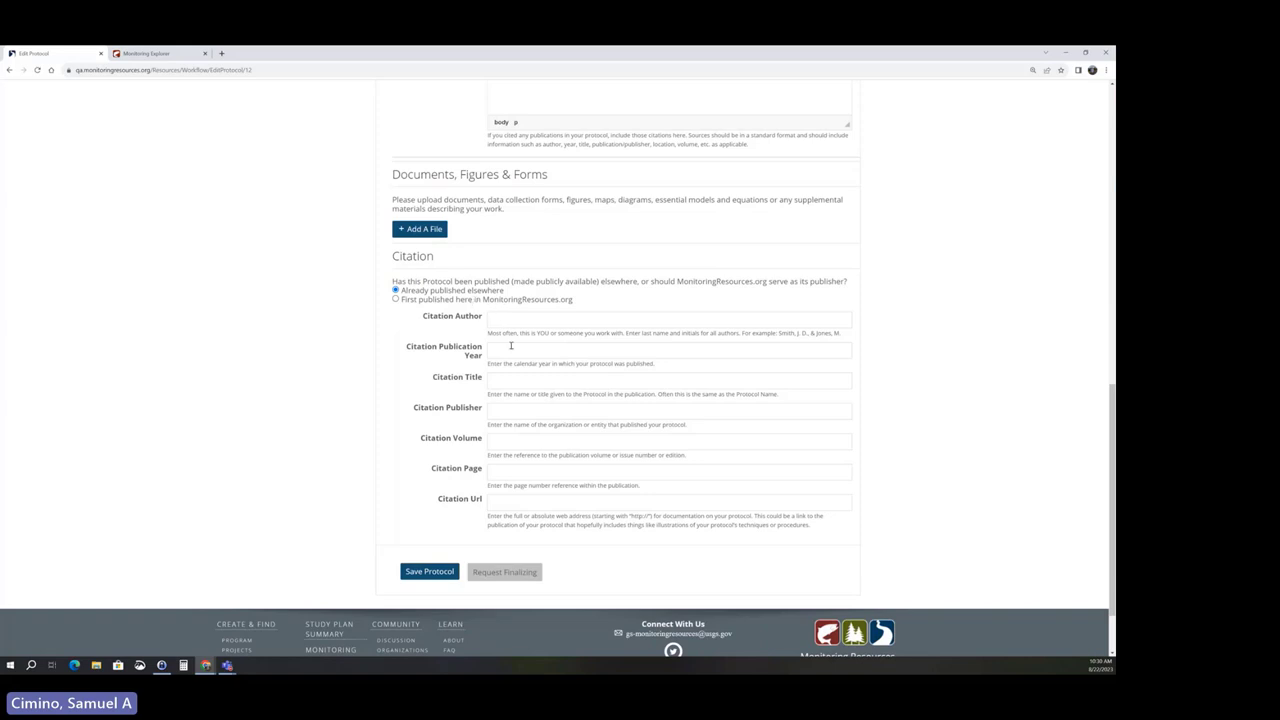
{"action": "scroll", "coordinate": [512, 417], "scroll_direction": "down", "scroll_amount": 1}
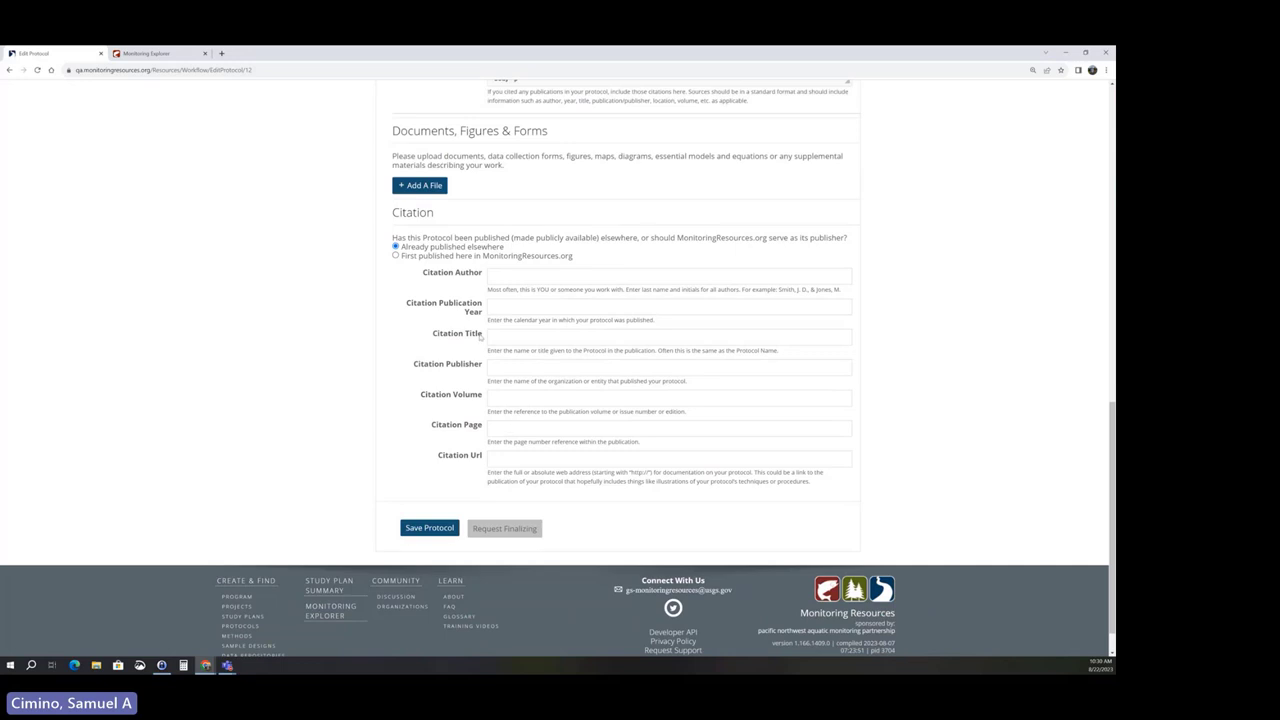
Mark the protocol as first published on MonitoringResources.org and save it as a draft.
{"action": "left_click", "coordinate": [396, 256]}
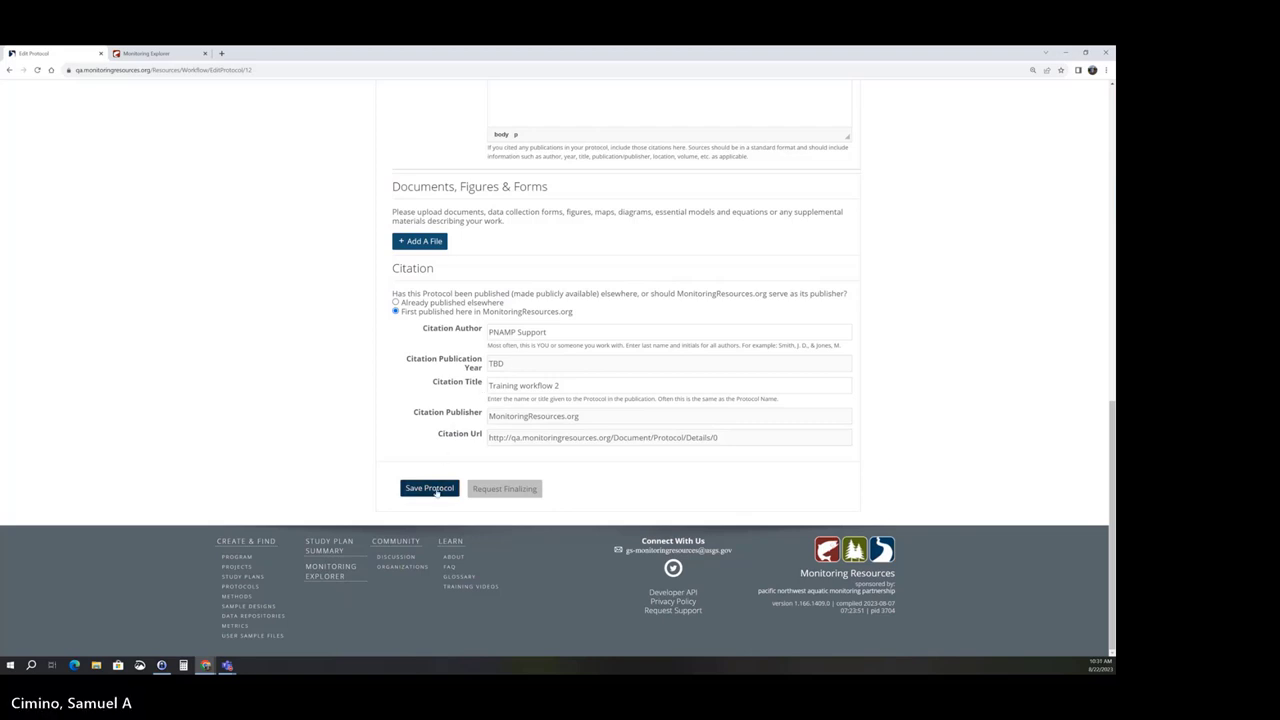
{"action": "left_click", "coordinate": [430, 488]}
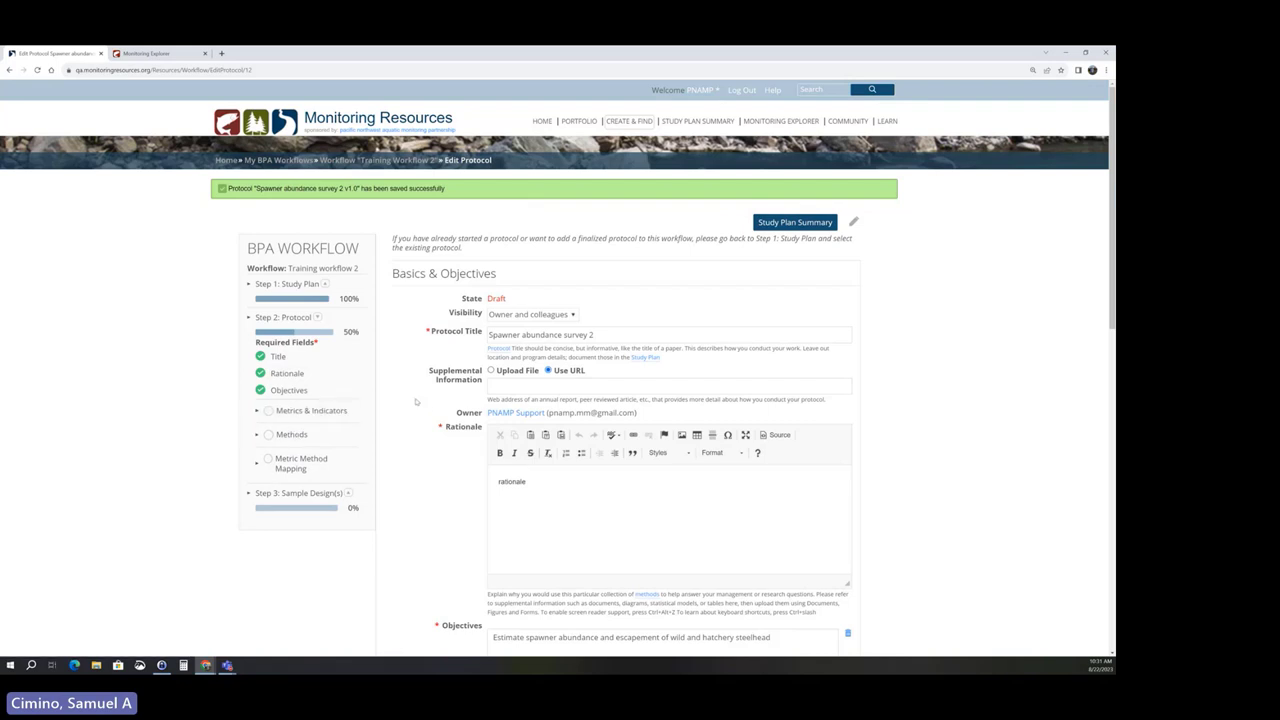
{"action": "scroll", "coordinate": [416, 402], "scroll_direction": "down", "scroll_amount": 1}
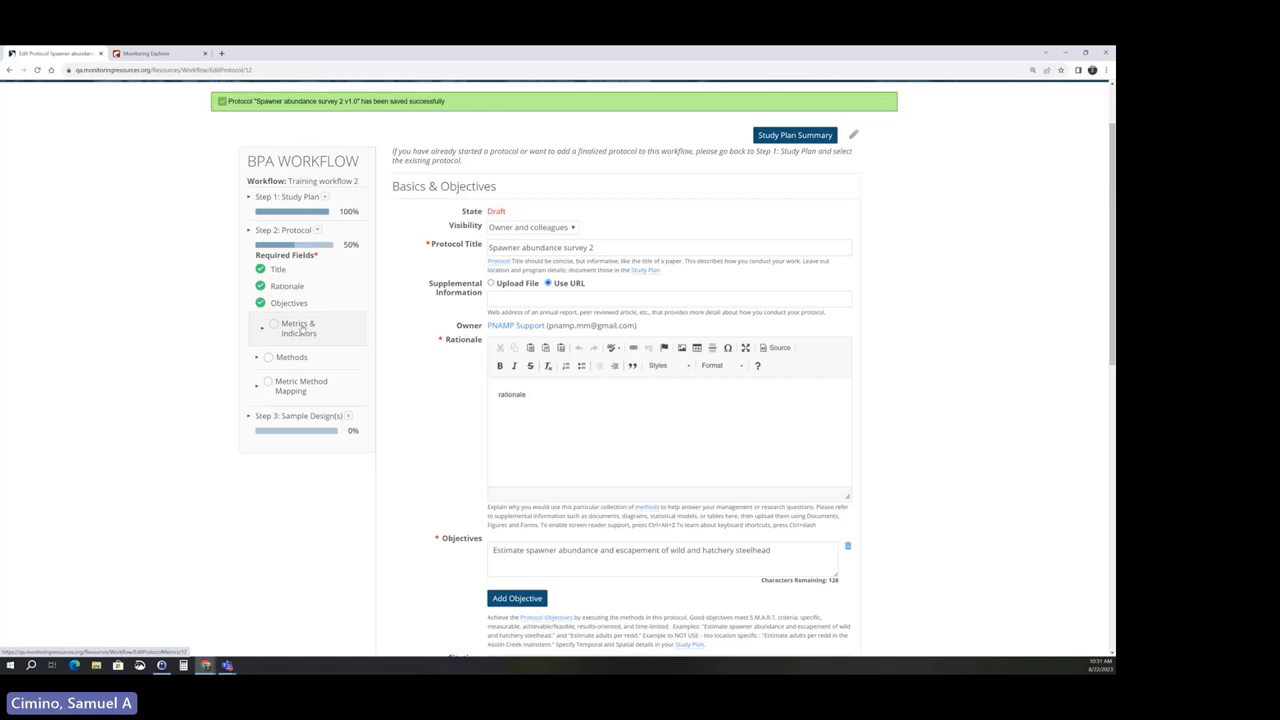
Go to the protocol's Metrics & Indicators step and begin adding a metric.
{"action": "left_click", "coordinate": [301, 328]}
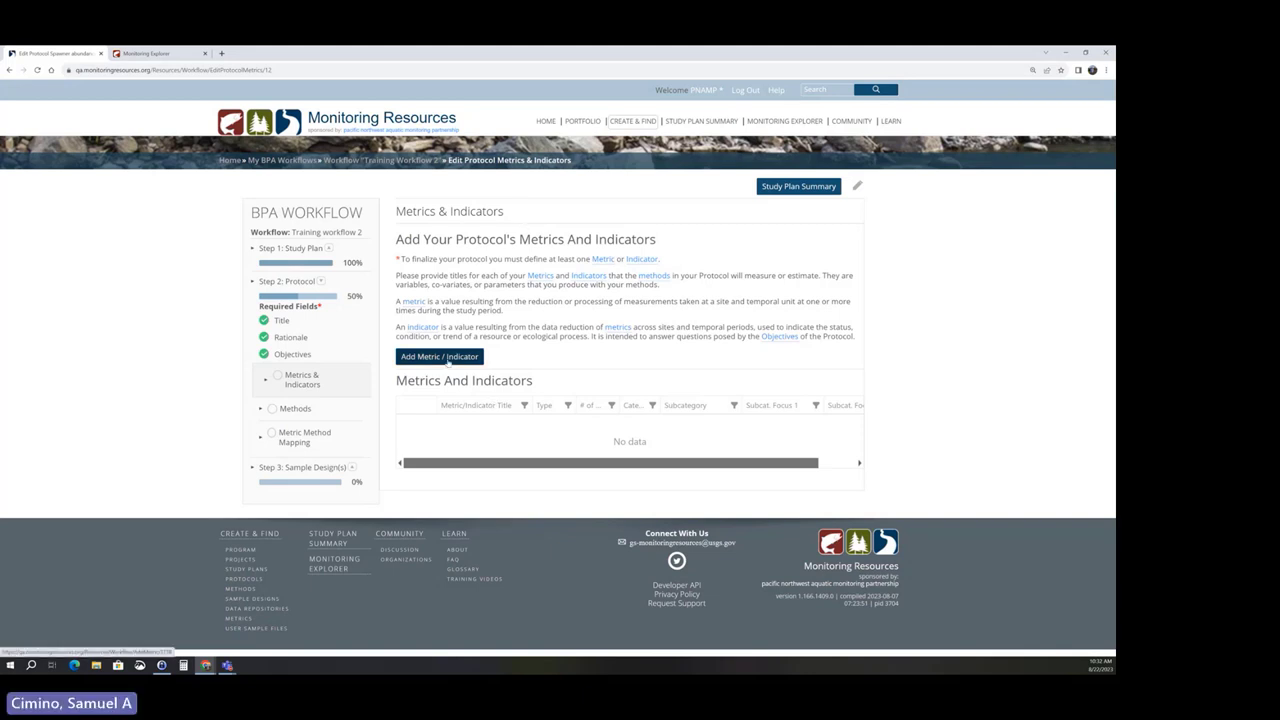
{"action": "left_click", "coordinate": [448, 362]}
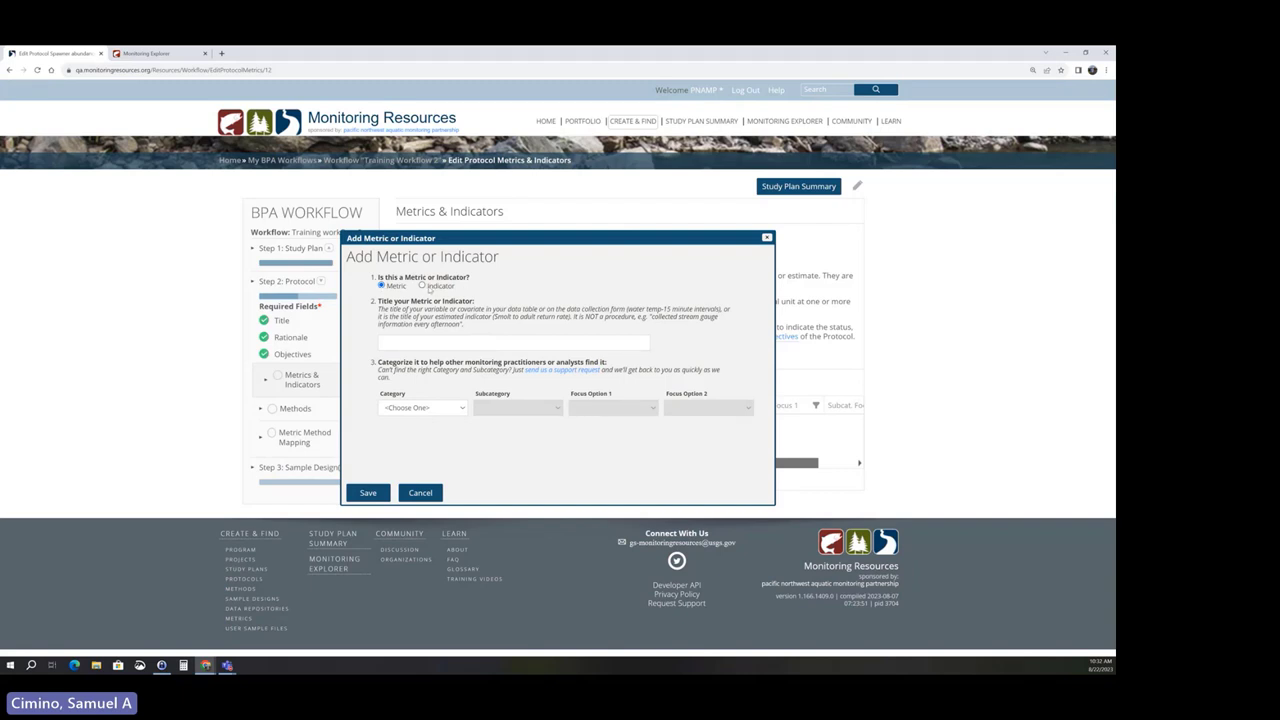
Enter the metric title 'Fish measurement - fork length', fixing the missing space after Fish.
{"action": "left_click", "coordinate": [418, 341]}
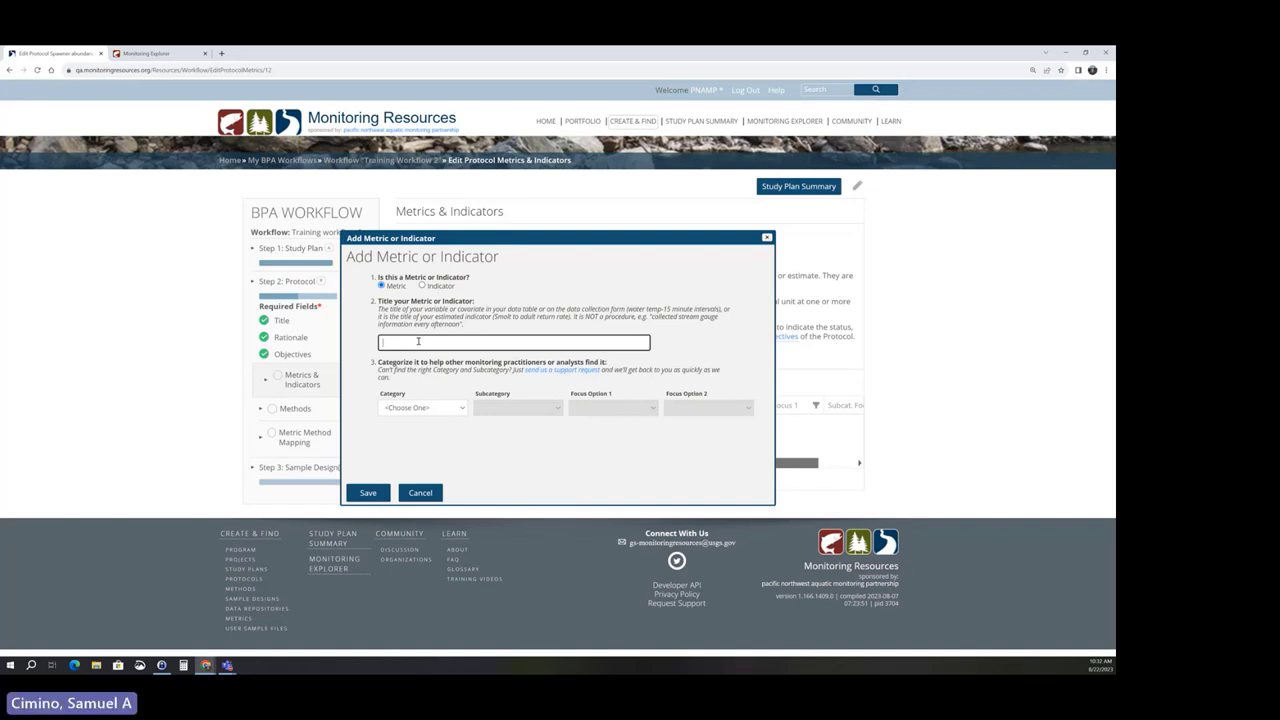
{"action": "type", "text": "Fishmeasurement"}
{"action": "double_click", "coordinate": [418, 341]}
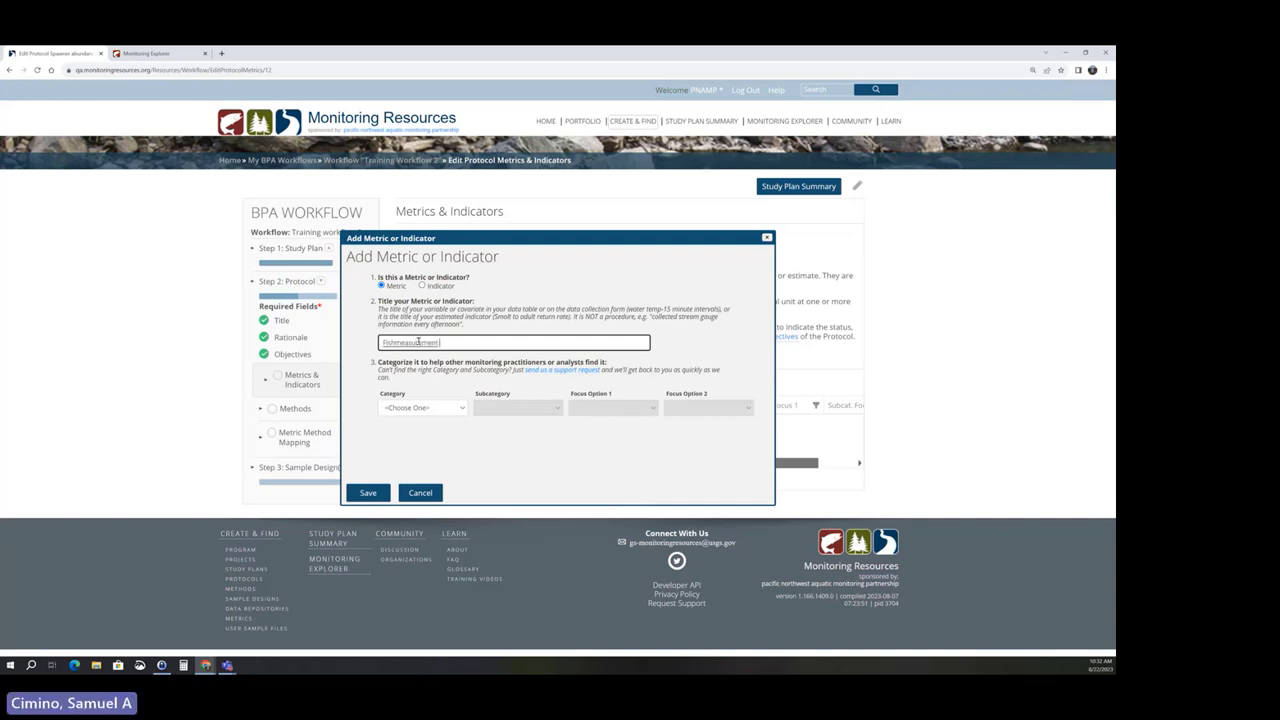
{"action": "left_click", "coordinate": [395, 342]}
{"action": "type", "text": "- fork length"}
Categorize the metric as Fish with subcategory Length: Fish Species.
{"action": "left_click", "coordinate": [462, 408]}
{"action": "left_click", "coordinate": [465, 420]}
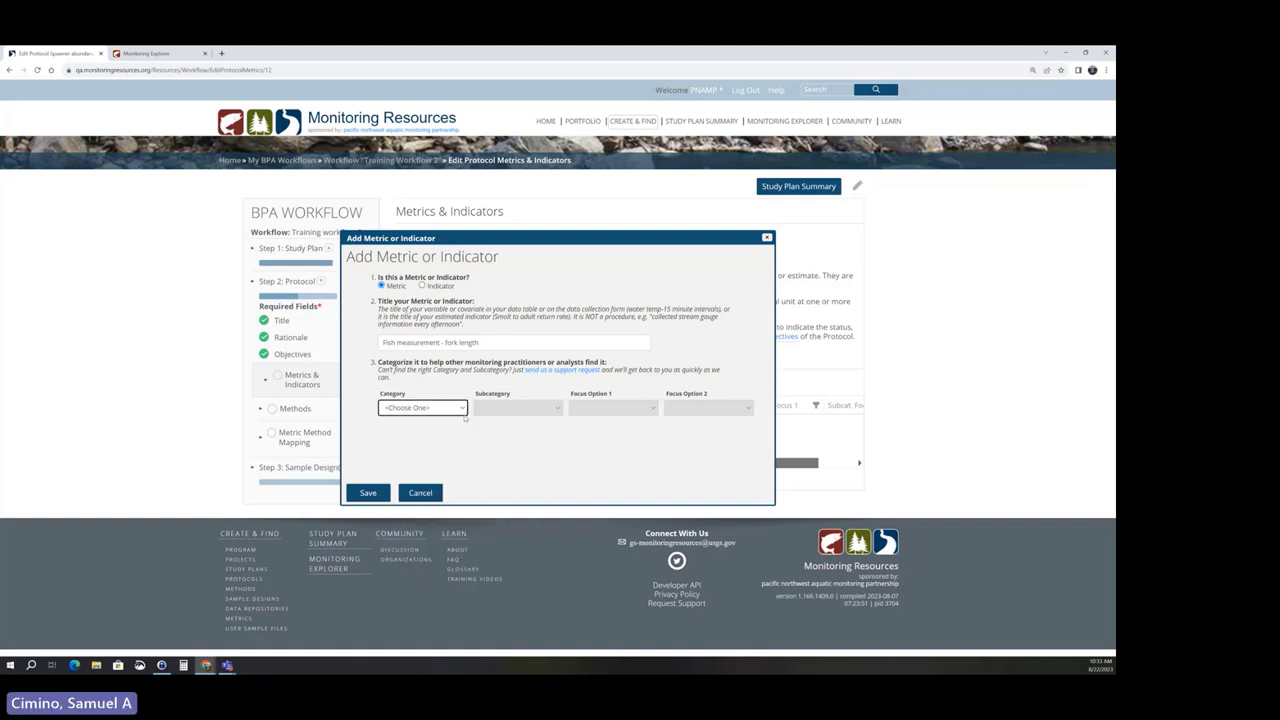
{"action": "left_click", "coordinate": [462, 409]}
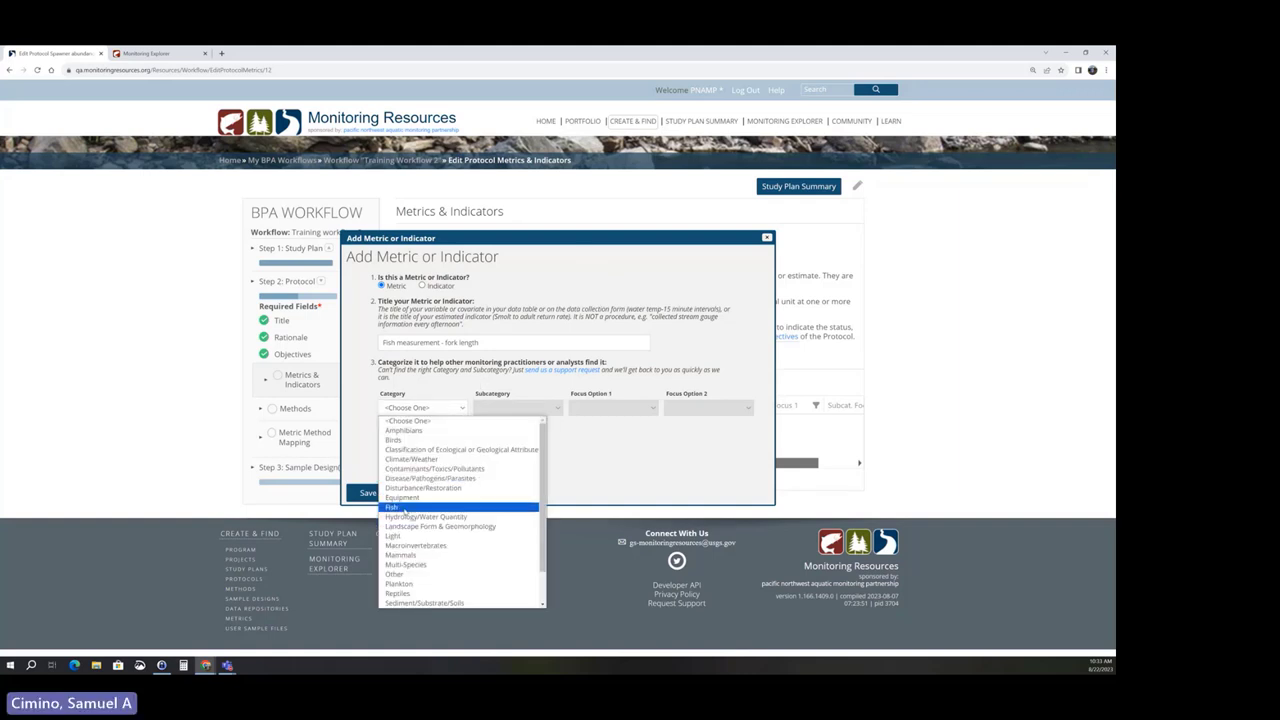
{"action": "left_click", "coordinate": [405, 509]}
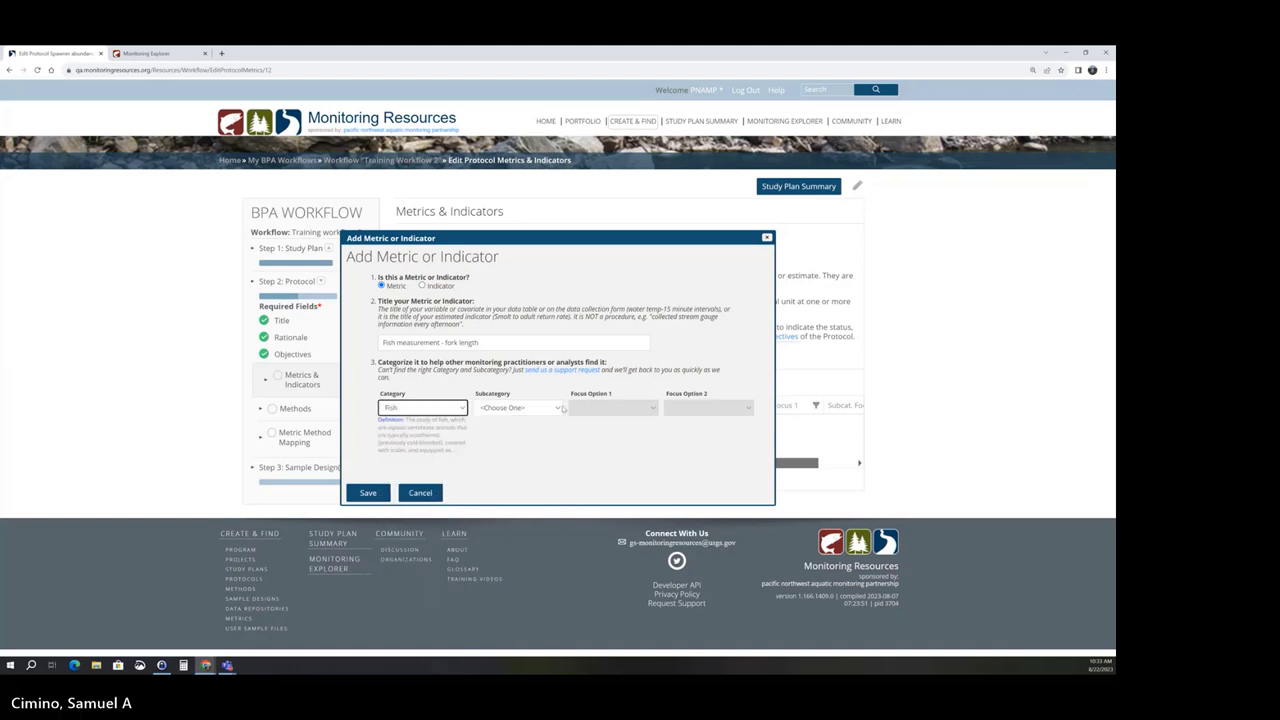
{"action": "left_click", "coordinate": [560, 409]}
{"action": "scroll", "coordinate": [561, 441], "scroll_direction": "down", "scroll_amount": 2}
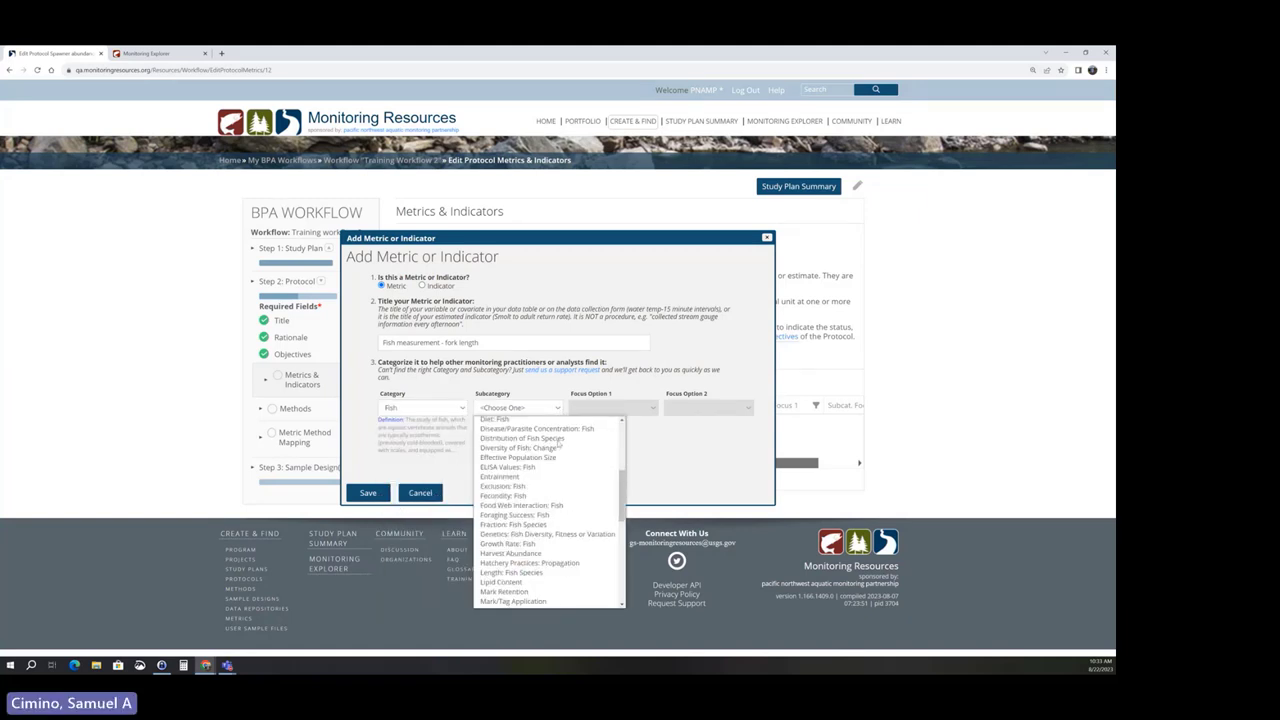
{"action": "scroll", "coordinate": [559, 445], "scroll_direction": "down", "scroll_amount": 3}
{"action": "scroll", "coordinate": [559, 445], "scroll_direction": "down", "scroll_amount": 3}
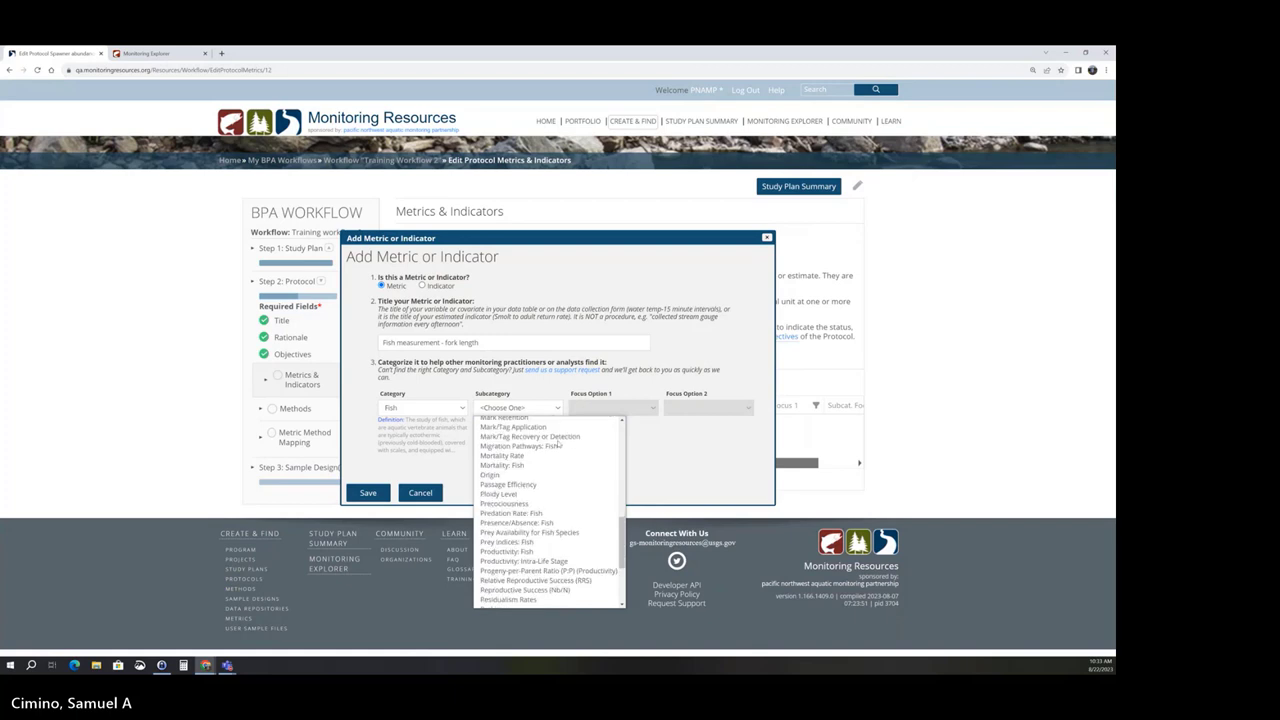
{"action": "scroll", "coordinate": [542, 462], "scroll_direction": "up", "scroll_amount": 3}
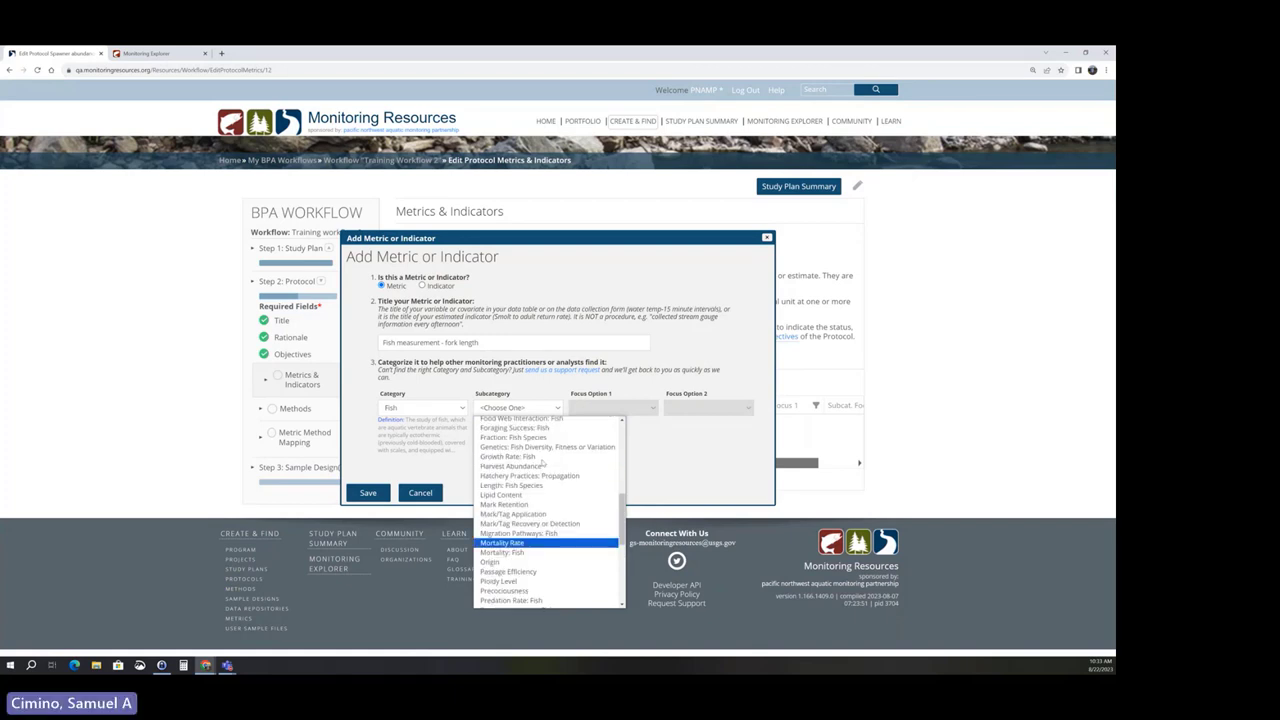
{"action": "left_click", "coordinate": [527, 486]}
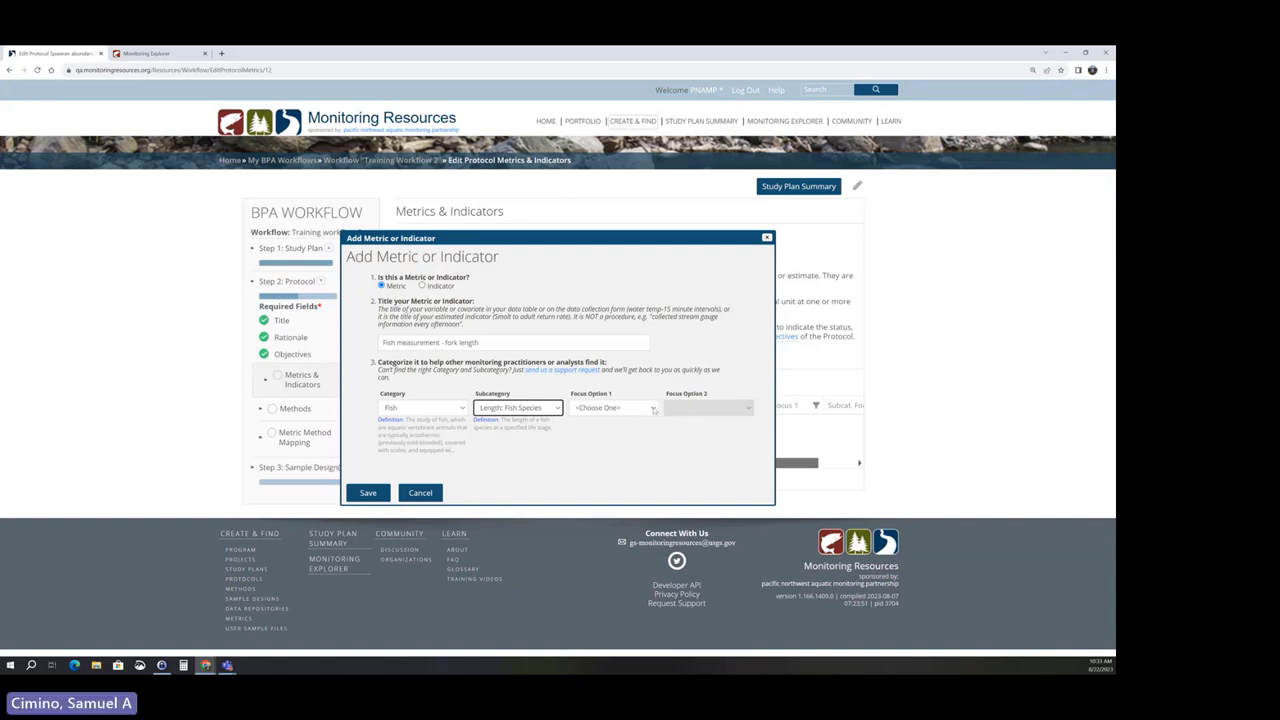
Set Focus Option 1 to RANGE: Adult to Juvenile and save the metric.
{"action": "left_click", "coordinate": [653, 408]}
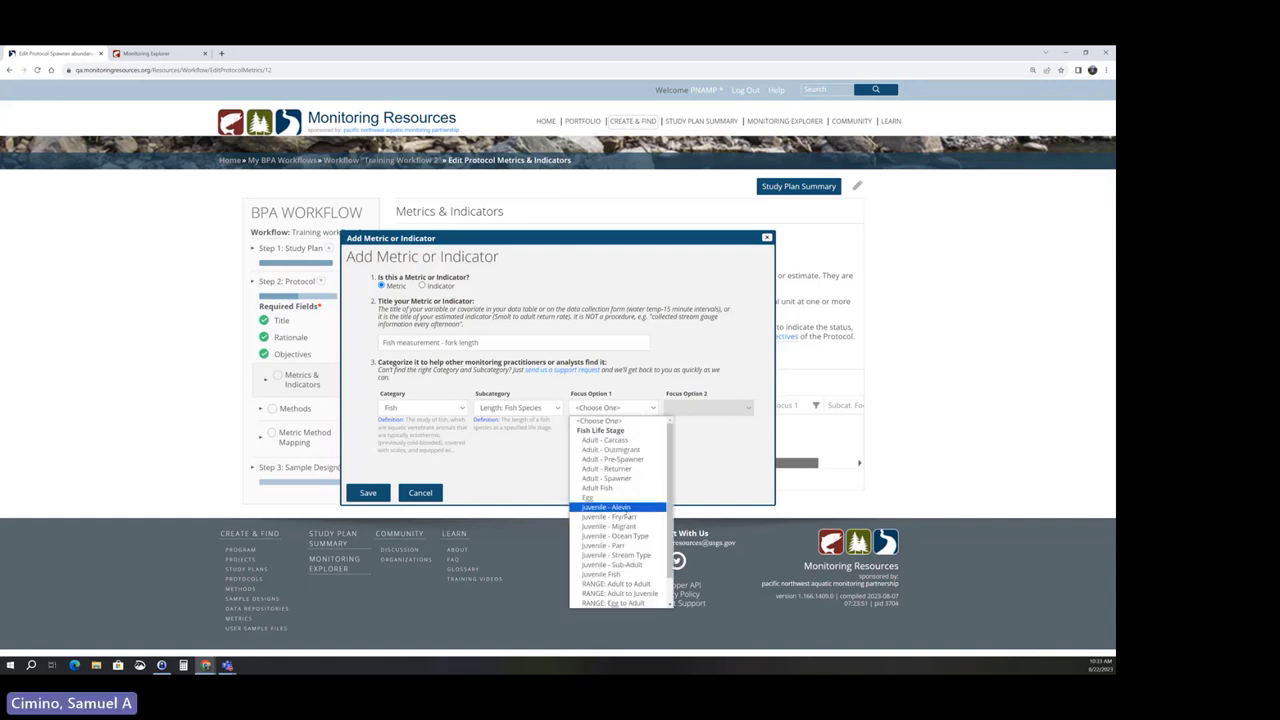
{"action": "left_click", "coordinate": [626, 594]}
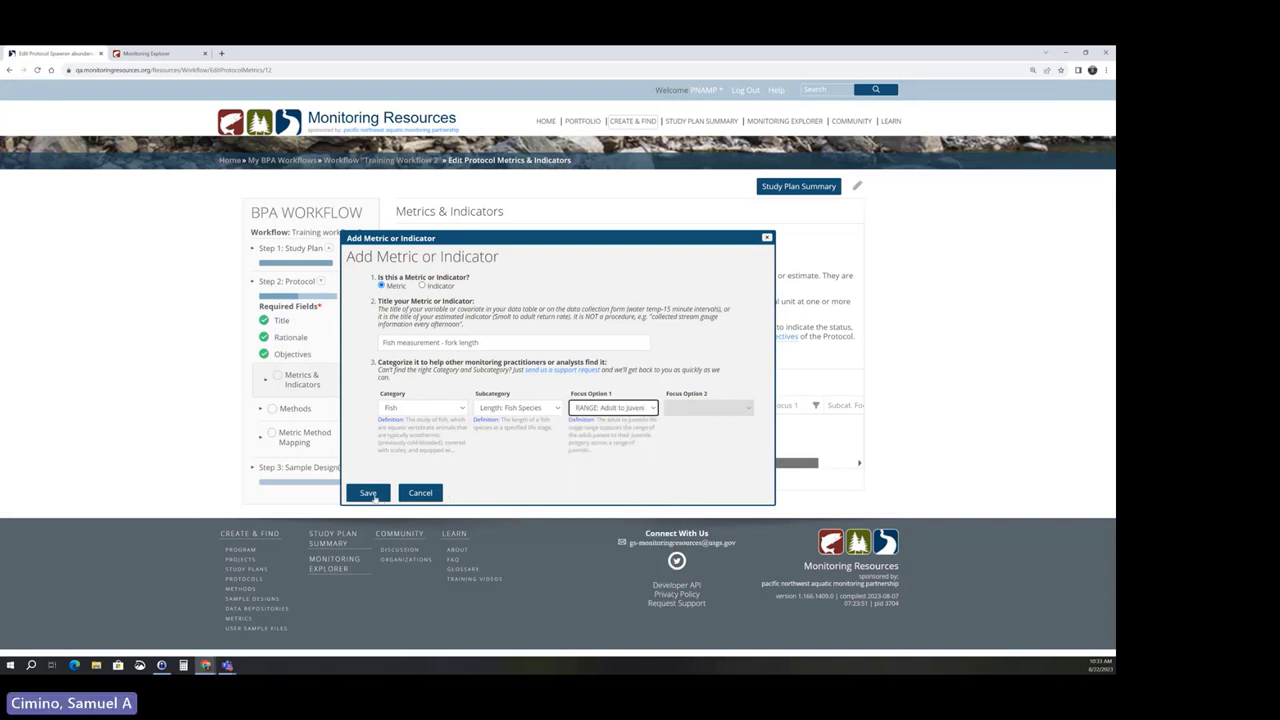
{"action": "left_click", "coordinate": [374, 494]}
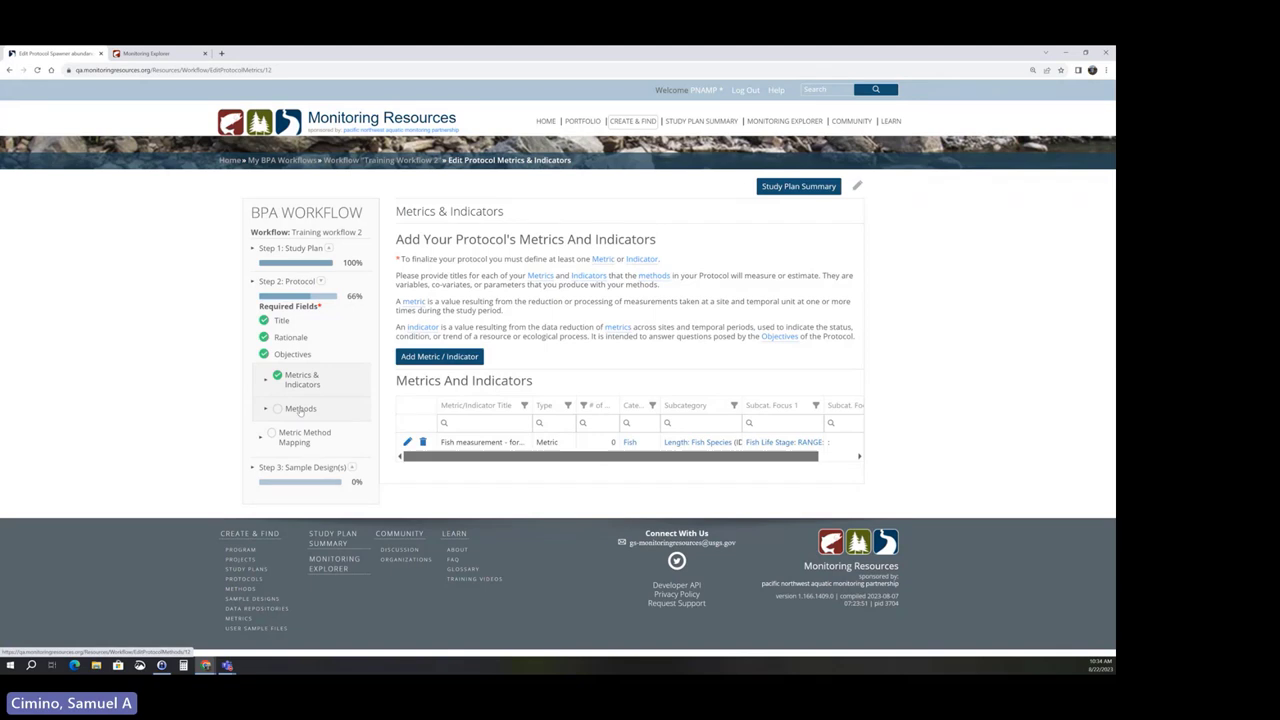
Go to the protocol's Methods step.
{"action": "left_click", "coordinate": [300, 410]}
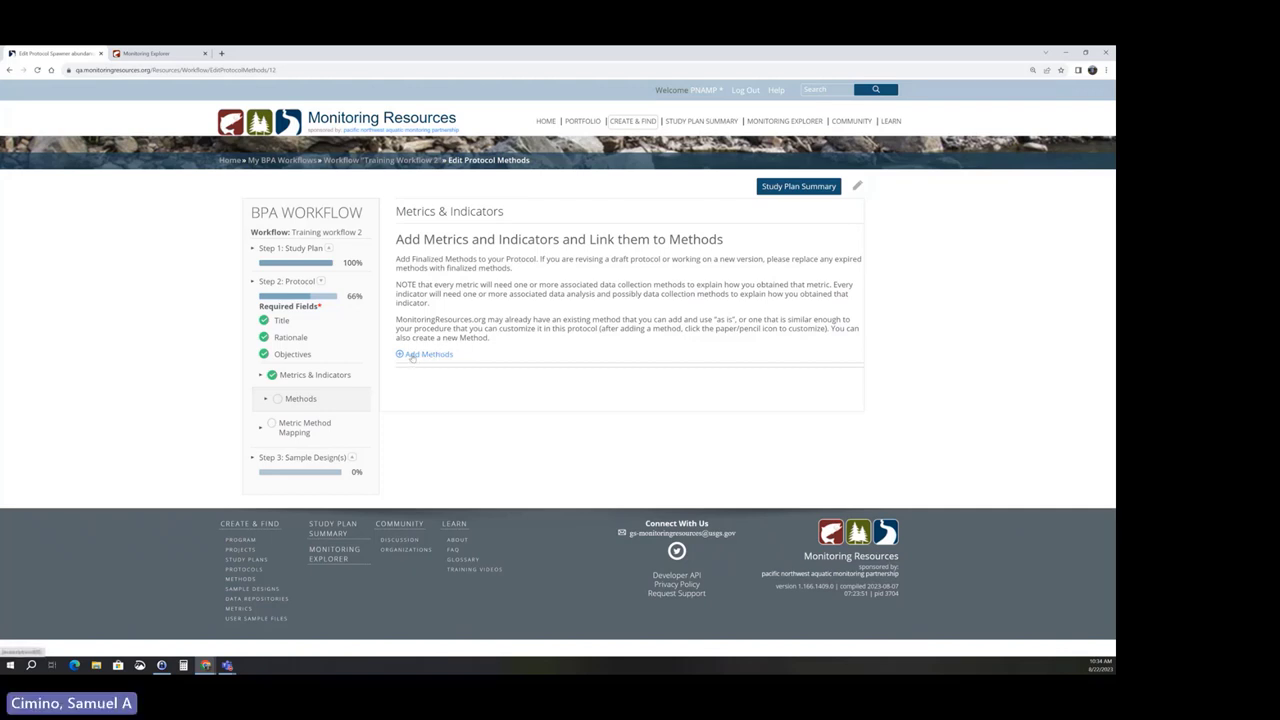
Select 'Measuring Fish Length: Fork length v2.0' from the suggested methods and save it to the protocol.
{"action": "left_click", "coordinate": [412, 357]}
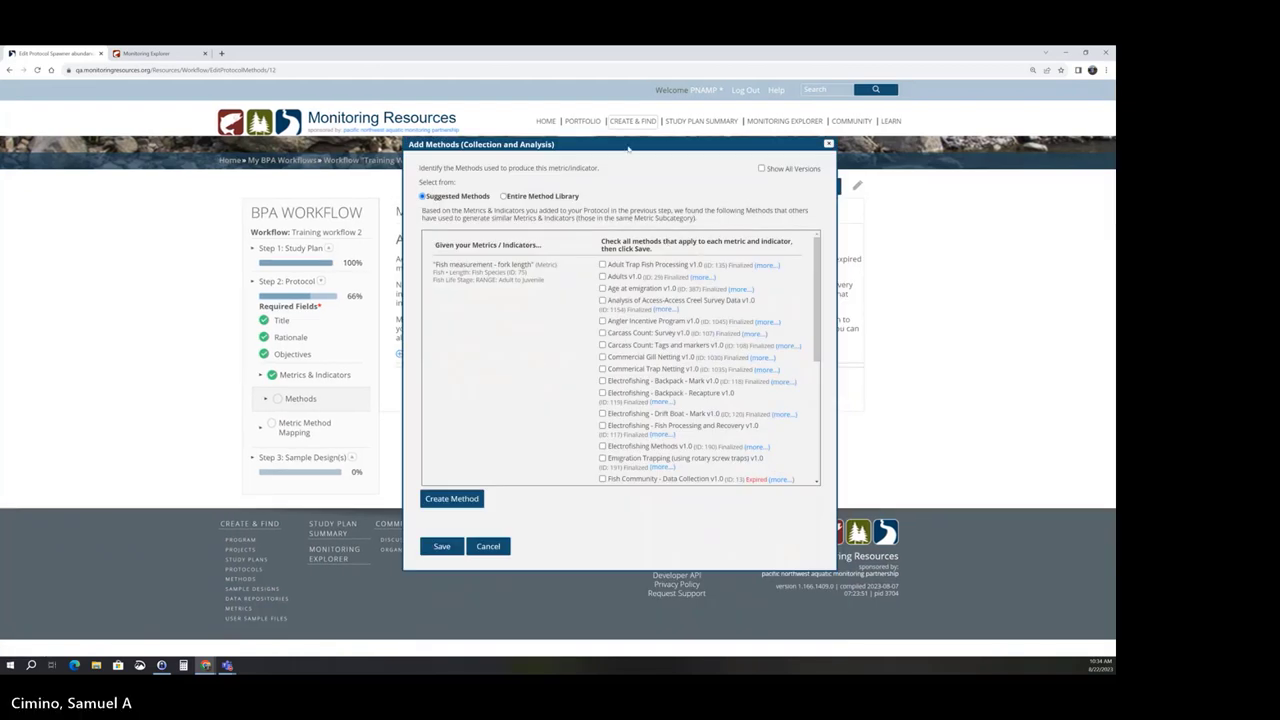
{"action": "left_click_drag", "start_coordinate": [628, 147], "coordinate": [639, 110]}
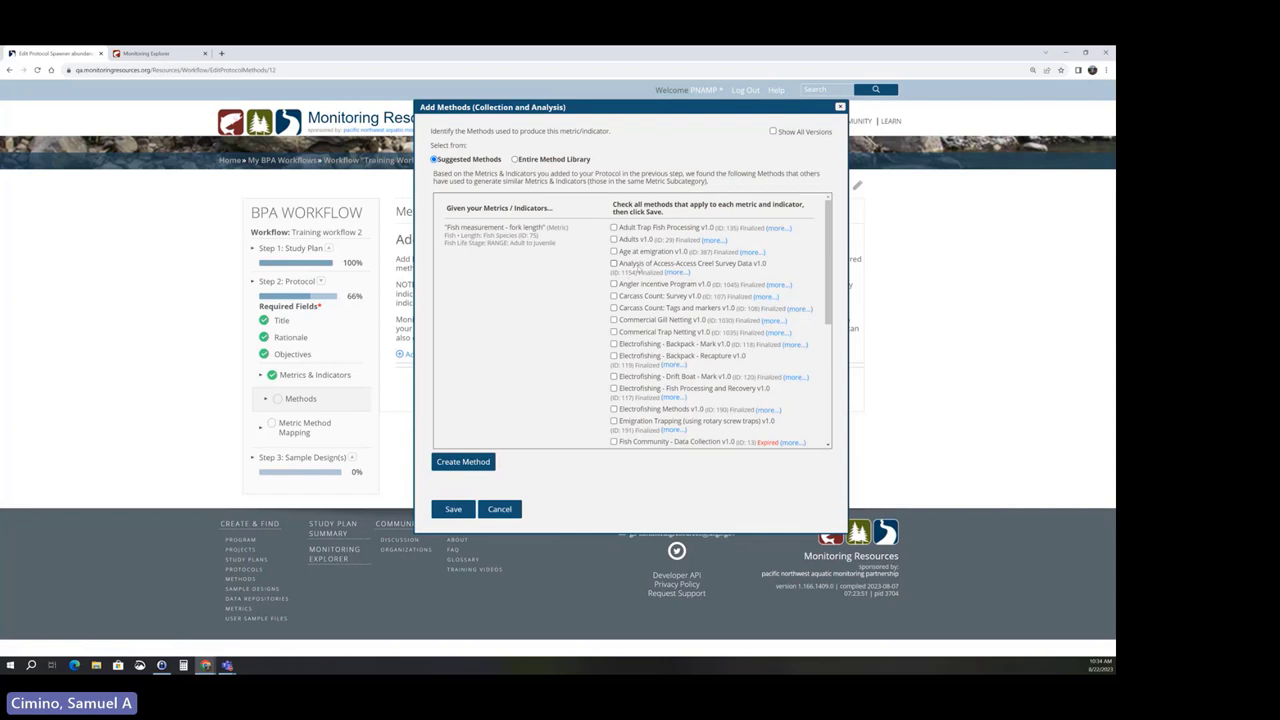
{"action": "scroll", "coordinate": [637, 271], "scroll_direction": "down", "scroll_amount": 1}
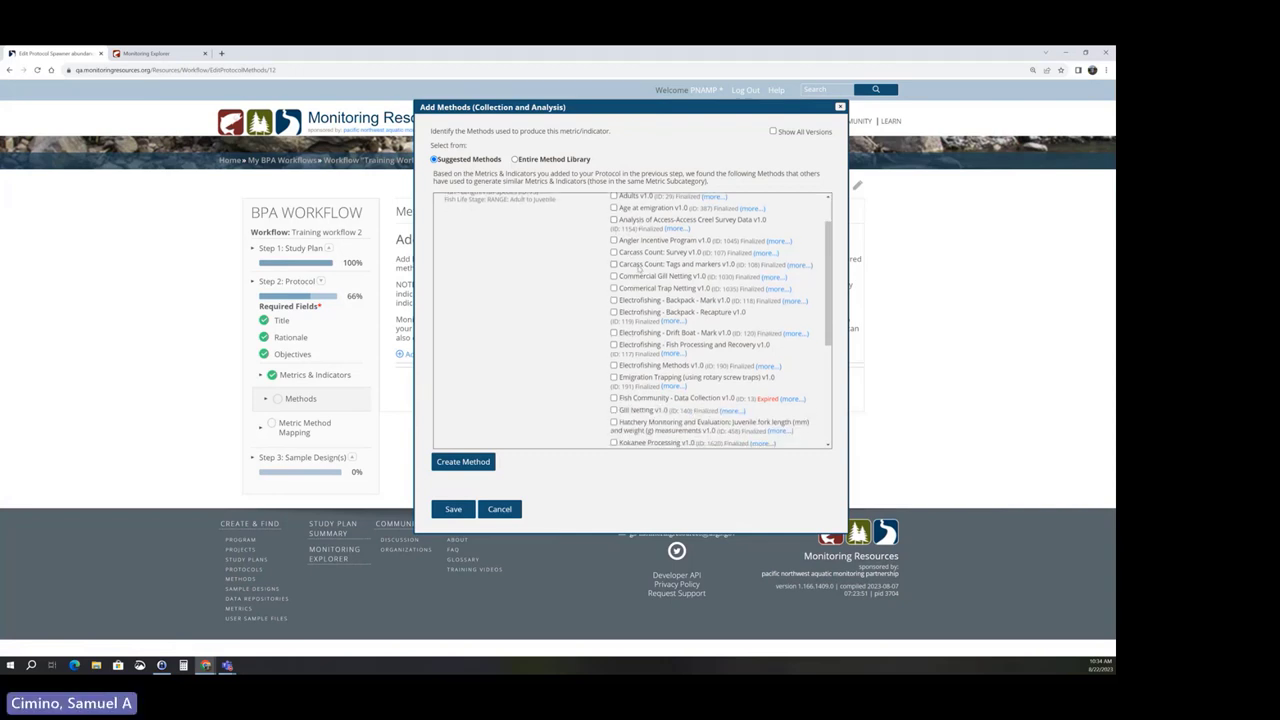
{"action": "scroll", "coordinate": [637, 268], "scroll_direction": "down", "scroll_amount": 3}
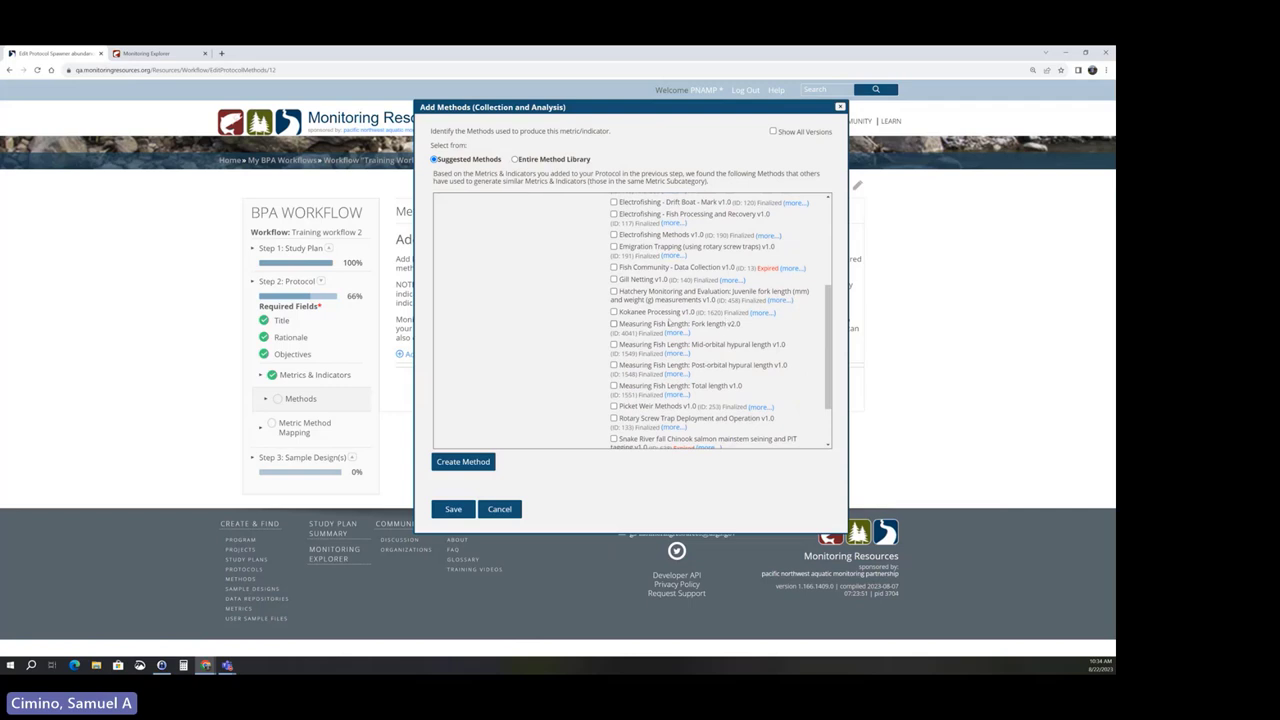
{"action": "scroll", "coordinate": [528, 249], "scroll_direction": "up", "scroll_amount": 4}
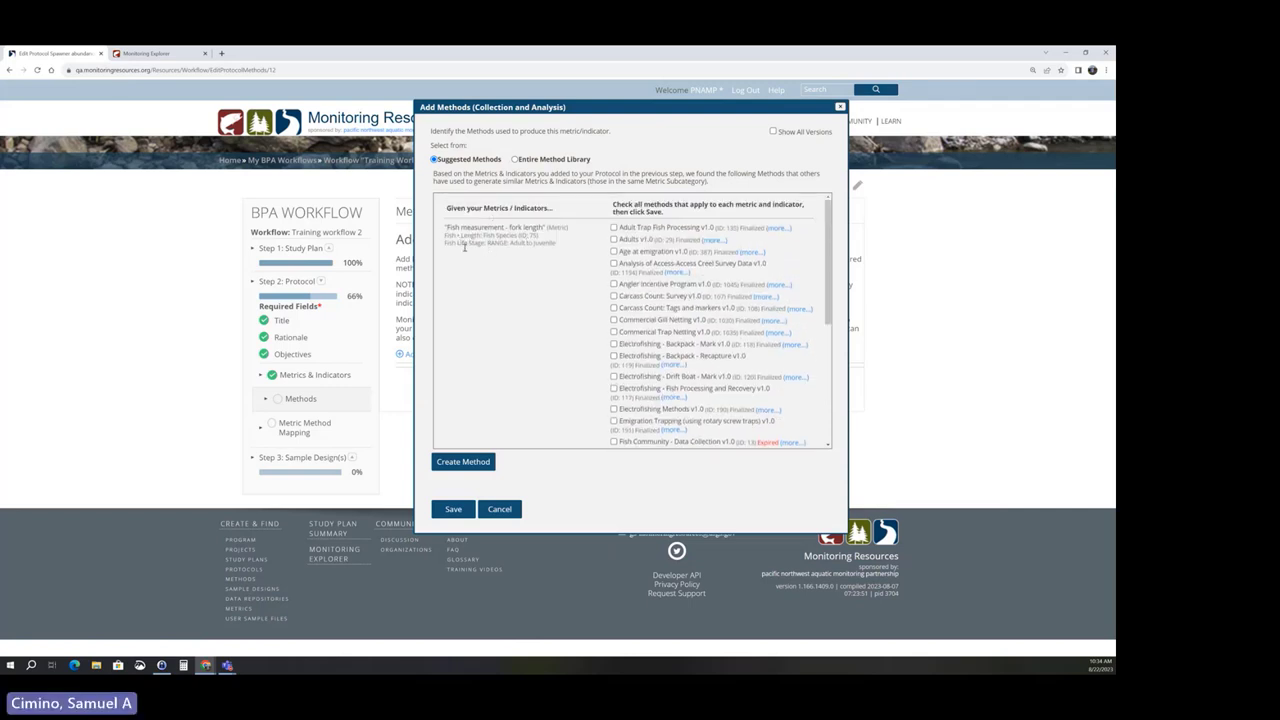
{"action": "scroll", "coordinate": [697, 341], "scroll_direction": "down", "scroll_amount": 2}
{"action": "scroll", "coordinate": [690, 350], "scroll_direction": "down", "scroll_amount": 1}
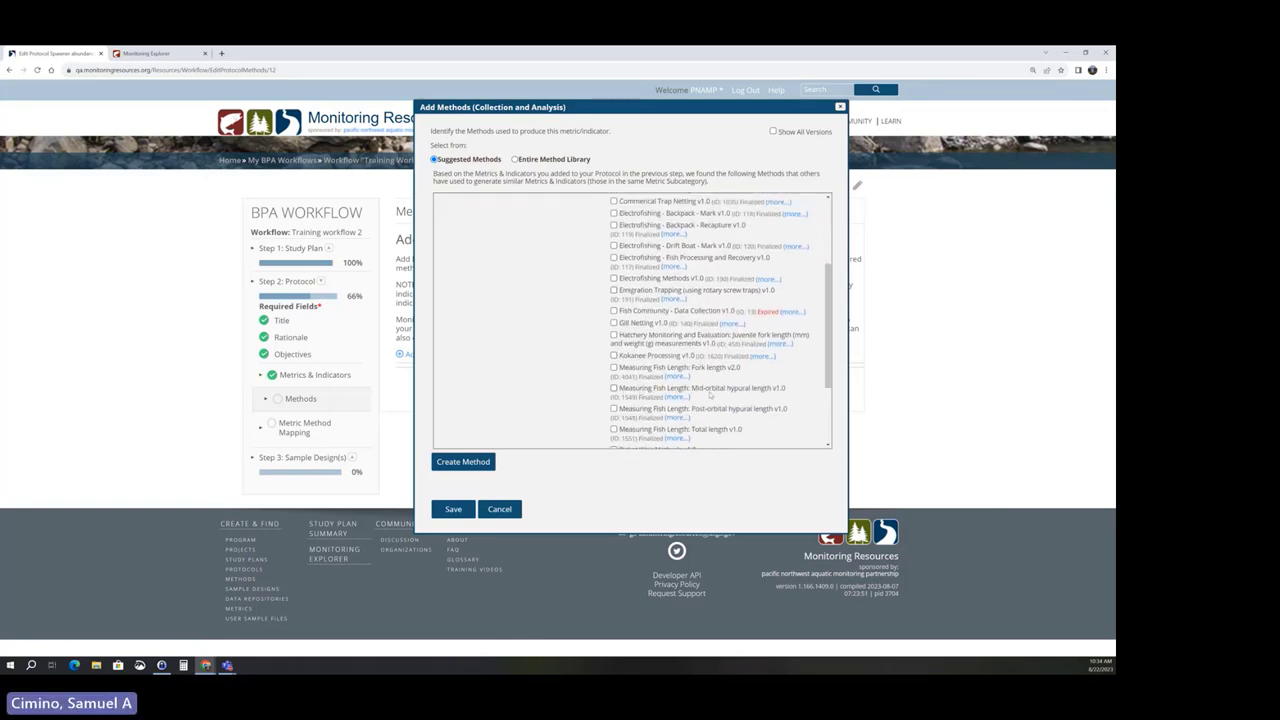
{"action": "left_click", "coordinate": [614, 368]}
{"action": "left_click", "coordinate": [453, 510]}
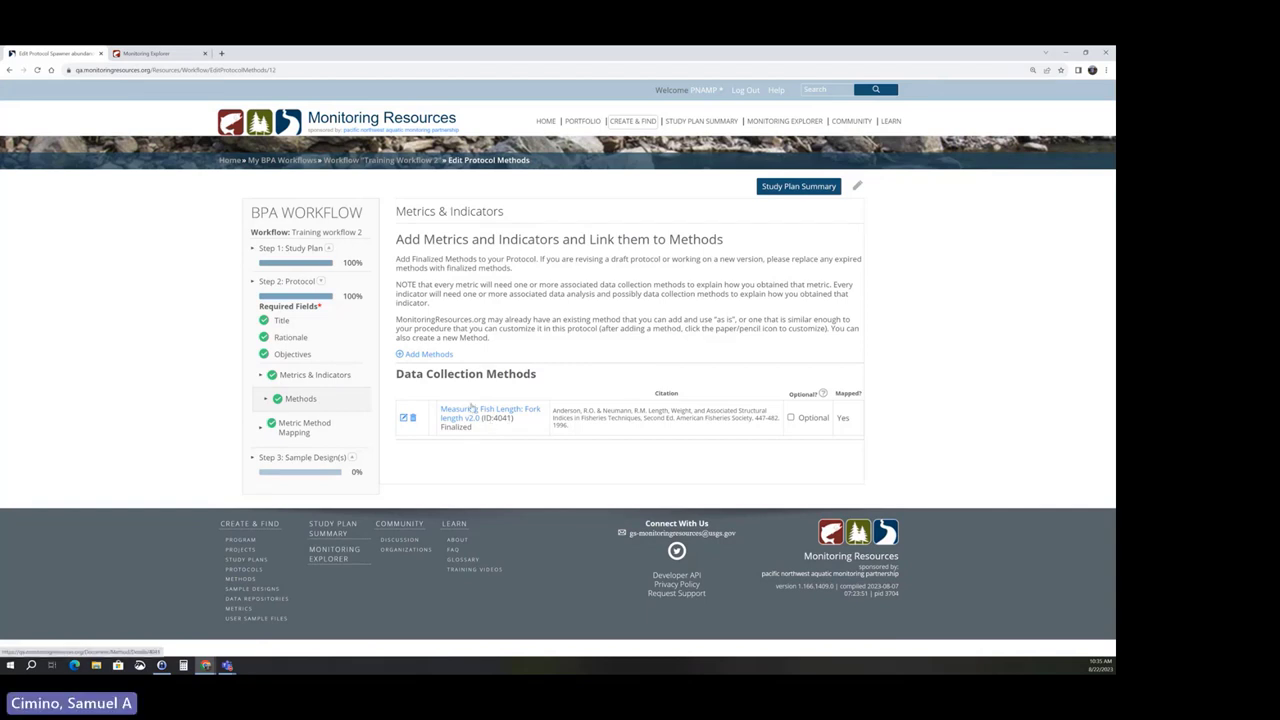
Search the entire method library for 'electrofishing'.
{"action": "left_click", "coordinate": [422, 356]}
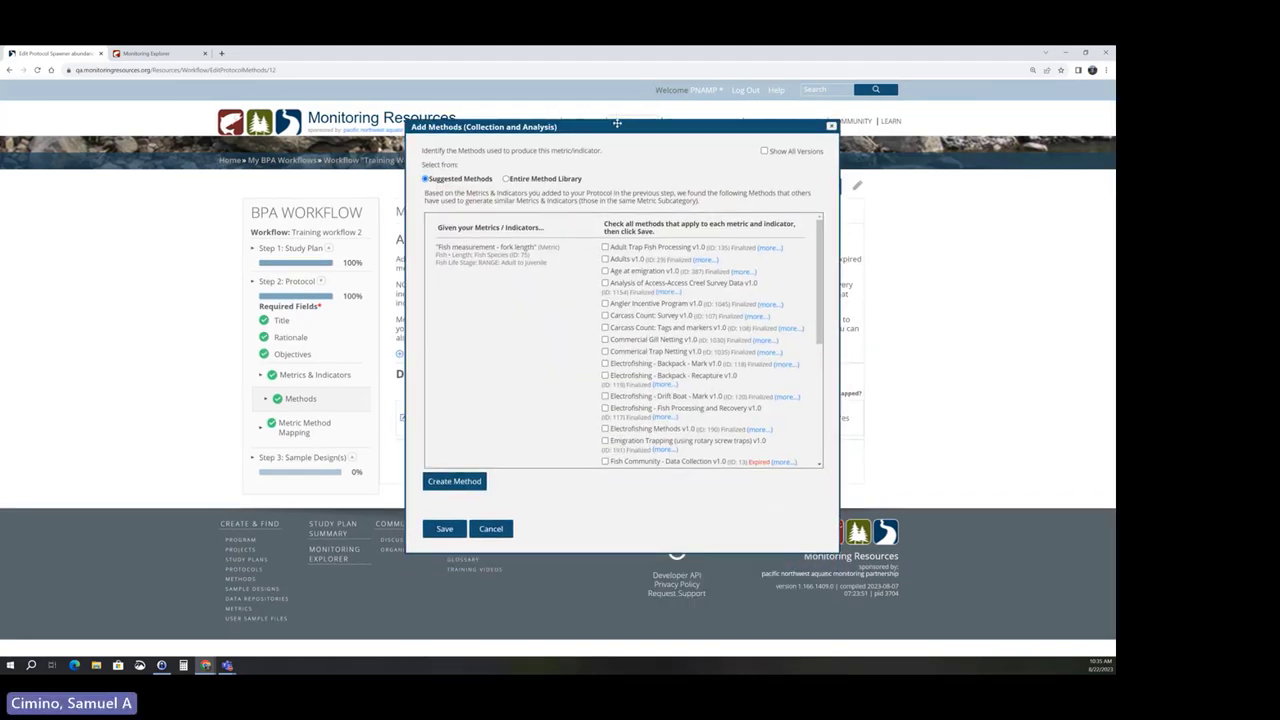
{"action": "left_click", "coordinate": [507, 156]}
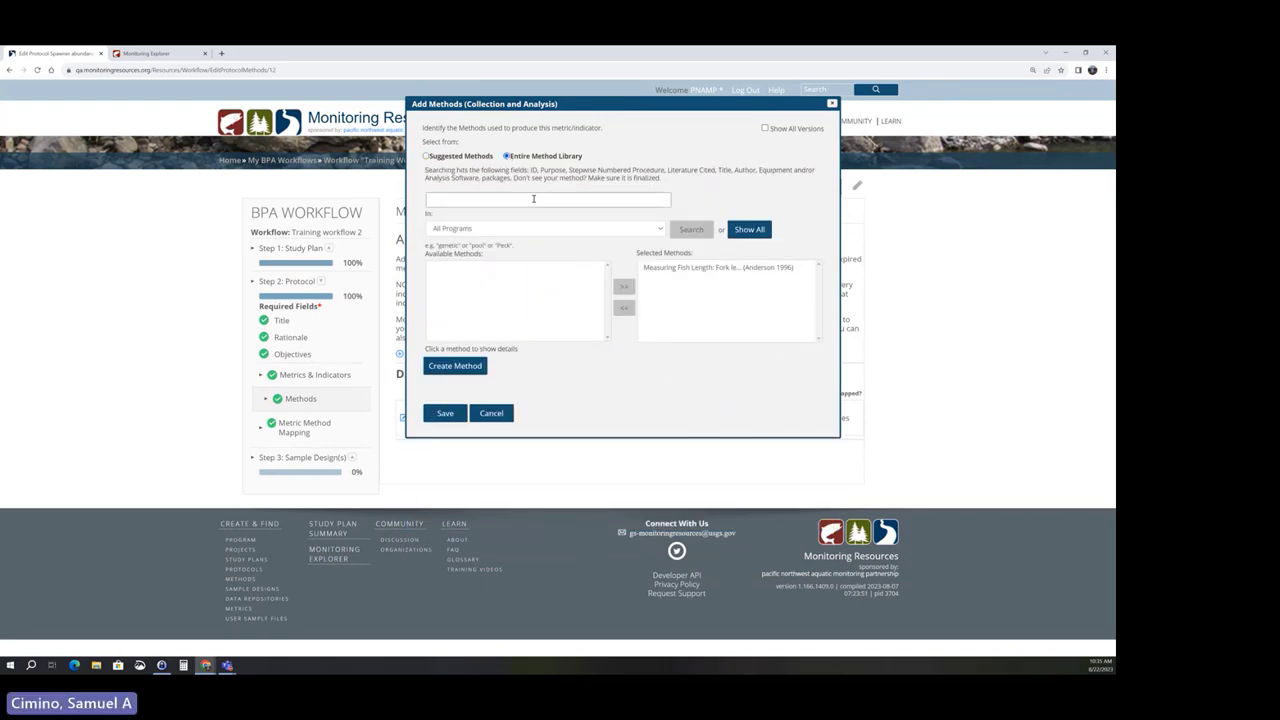
{"action": "left_click", "coordinate": [533, 199]}
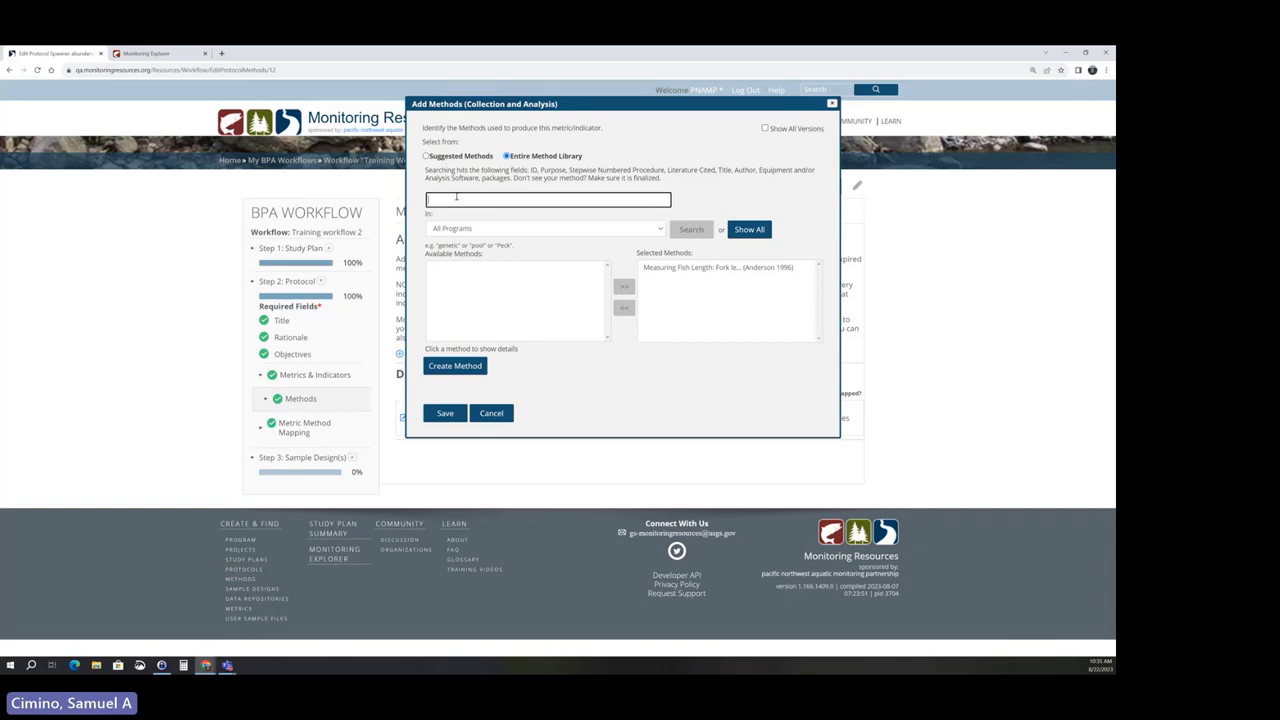
{"action": "type", "text": "elec"}
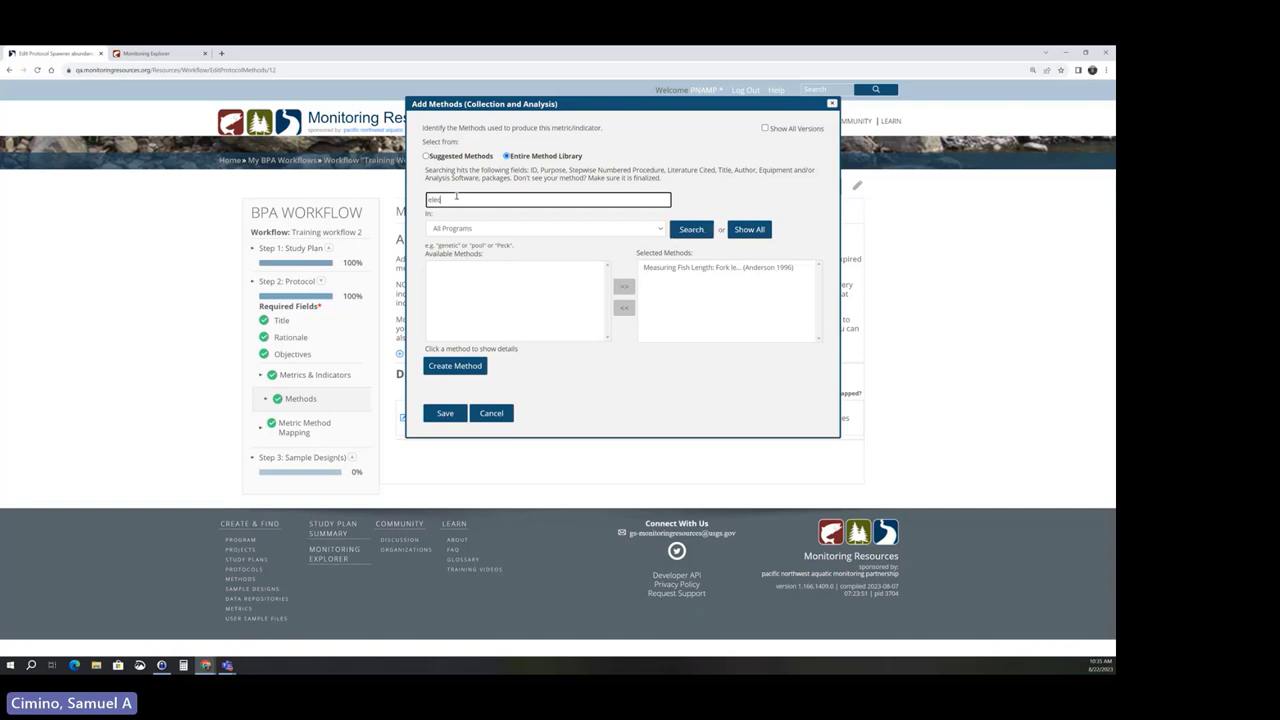
{"action": "type", "text": "trofishing"}
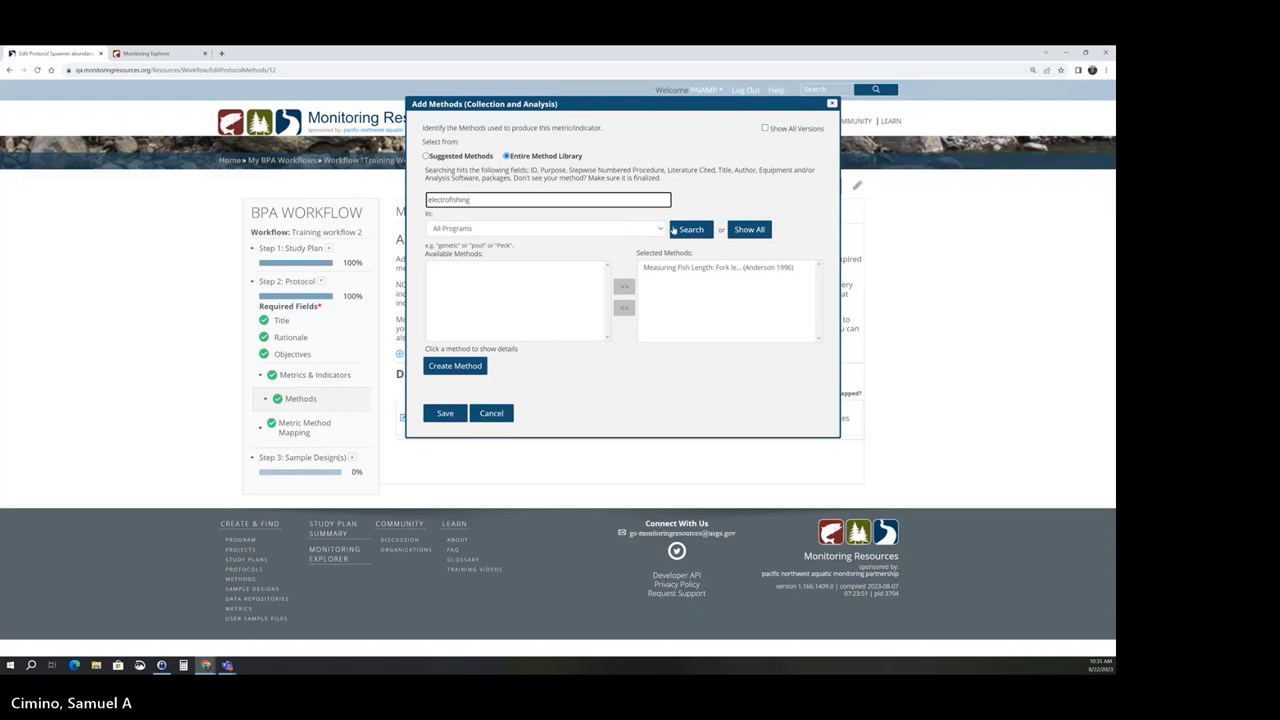
{"action": "left_click", "coordinate": [681, 231]}
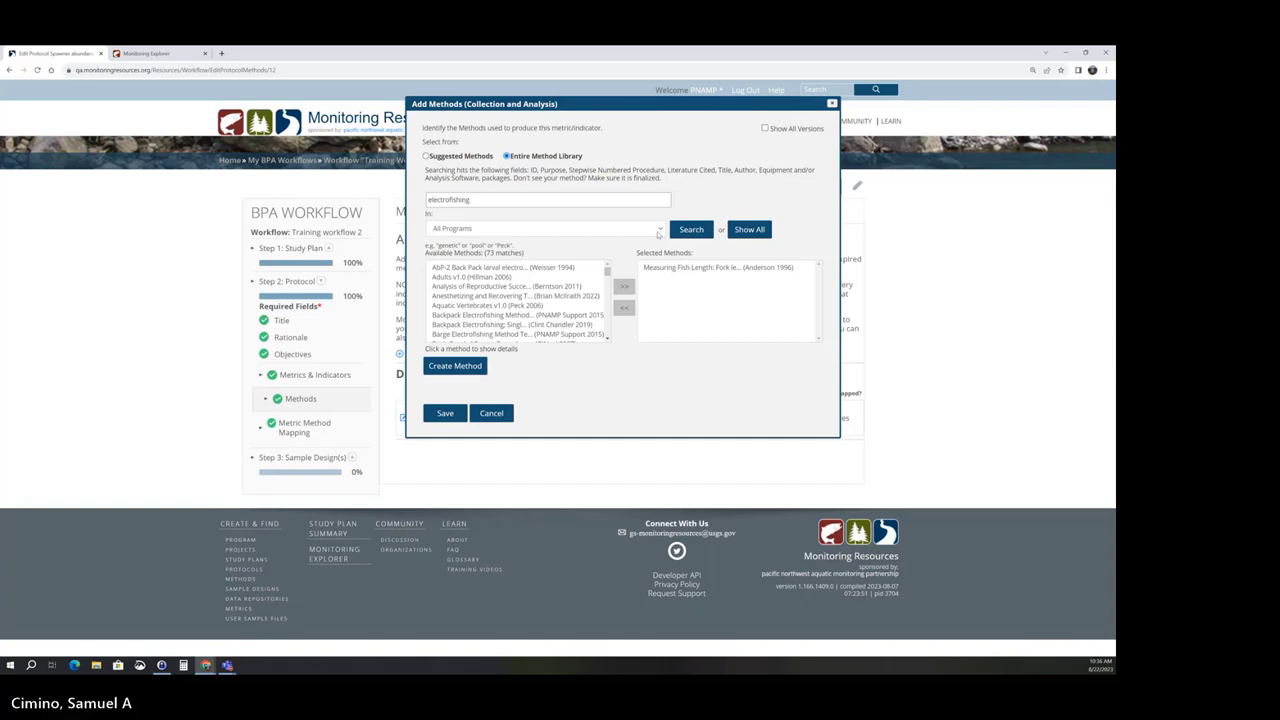
Limit the search to BPA's Action Effectiveness Monitoring Program and view Backpack Electrofishing details.
{"action": "left_click", "coordinate": [658, 230]}
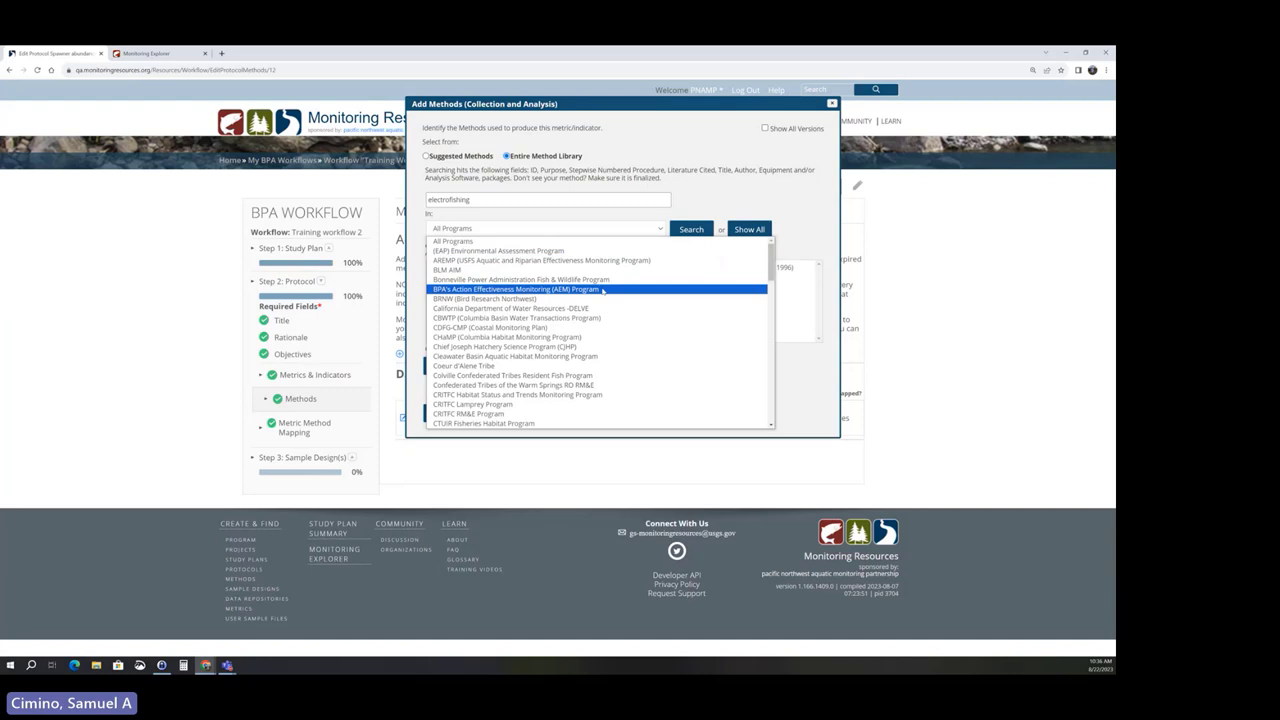
{"action": "left_click", "coordinate": [603, 290]}
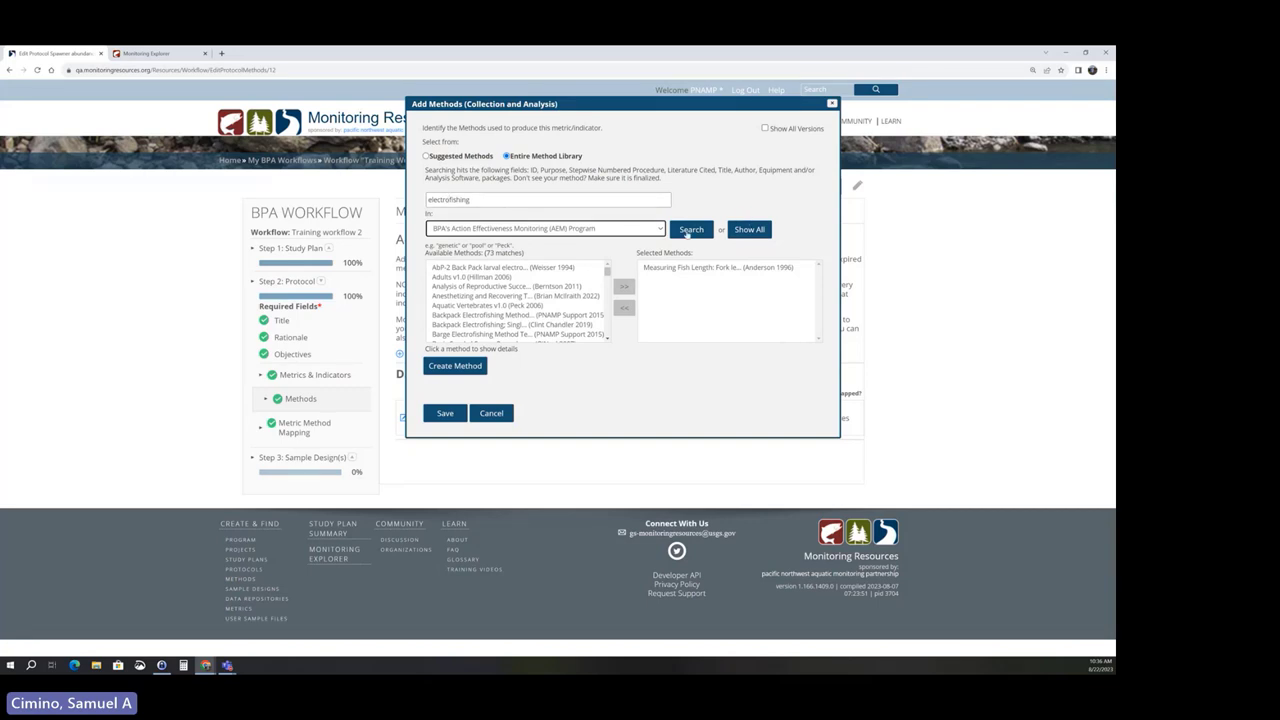
{"action": "left_click", "coordinate": [690, 230]}
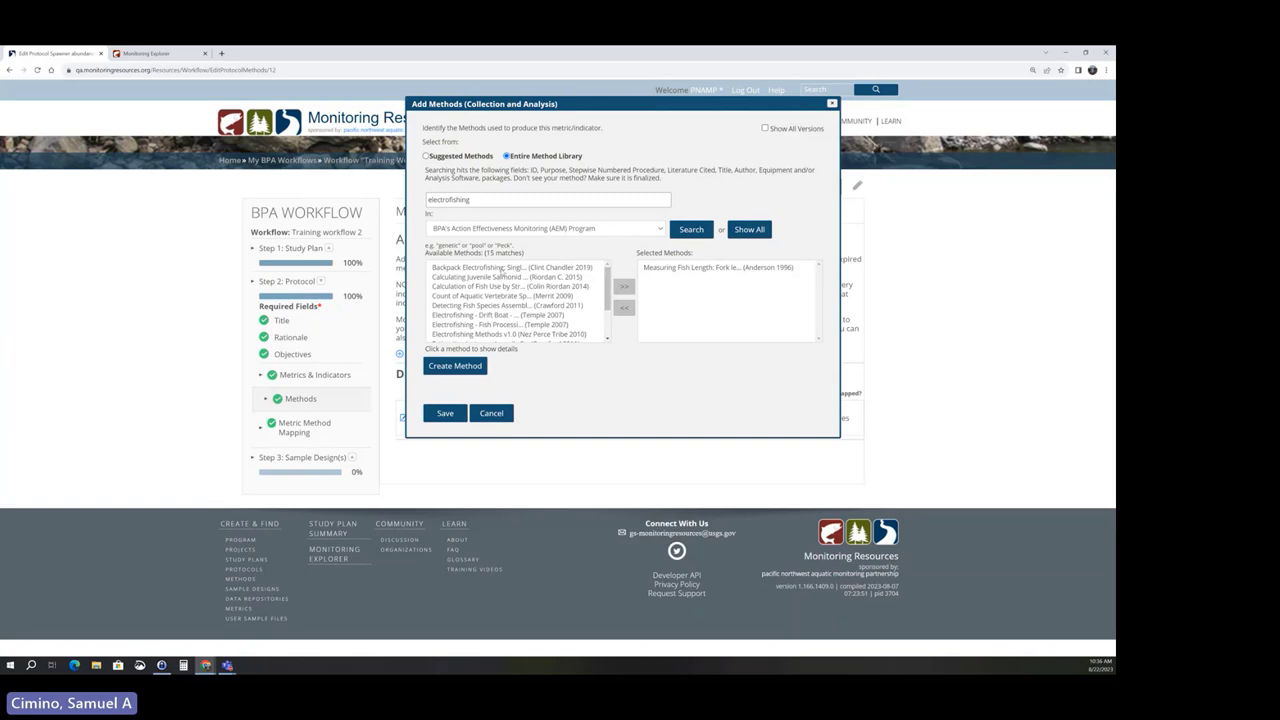
{"action": "left_click", "coordinate": [503, 270]}
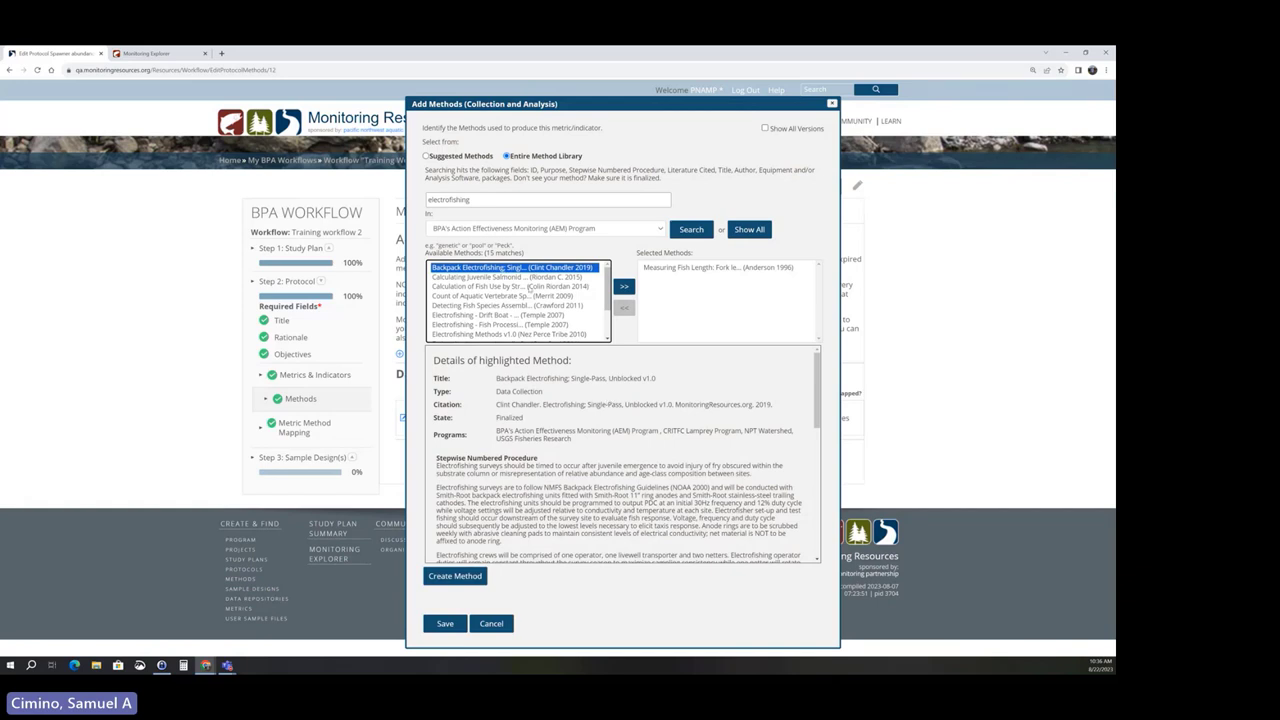
Move Backpack Electrofishing: Single-Pass, Unblocked v1.0 into Selected Methods and save it to the protocol.
{"action": "scroll", "coordinate": [644, 421], "scroll_direction": "down", "scroll_amount": 1}
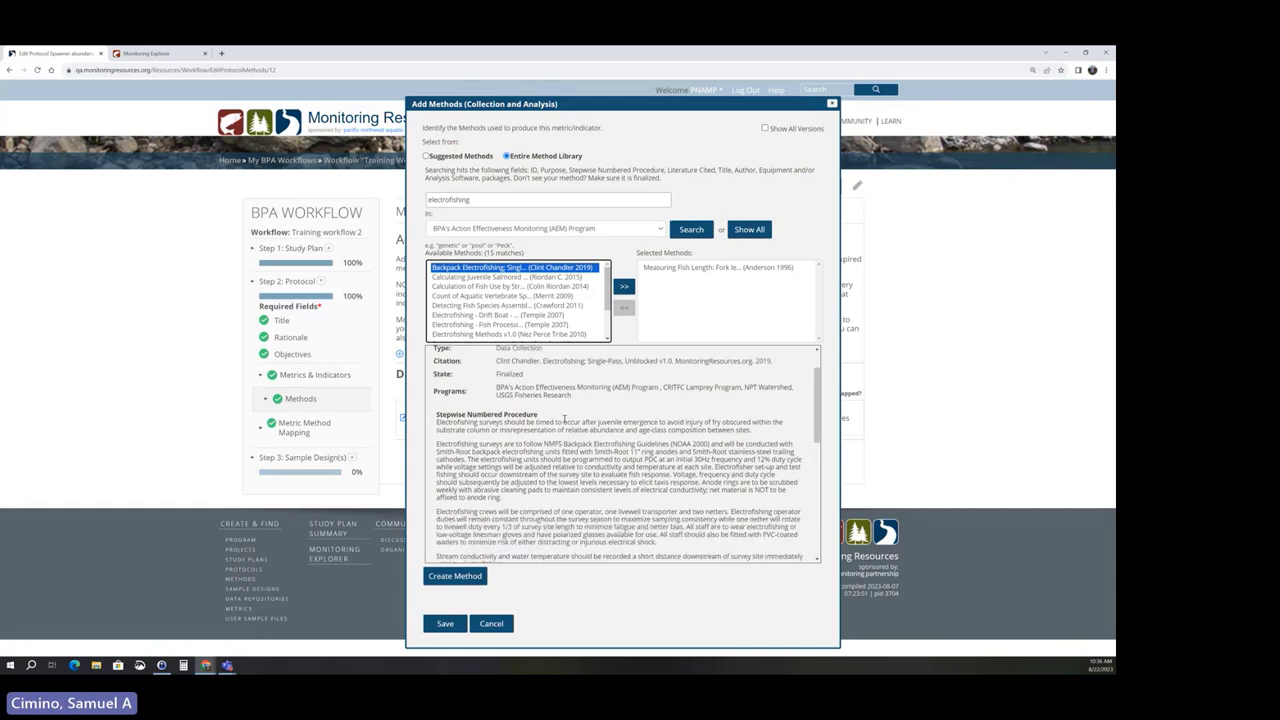
{"action": "scroll", "coordinate": [565, 418], "scroll_direction": "down", "scroll_amount": 3}
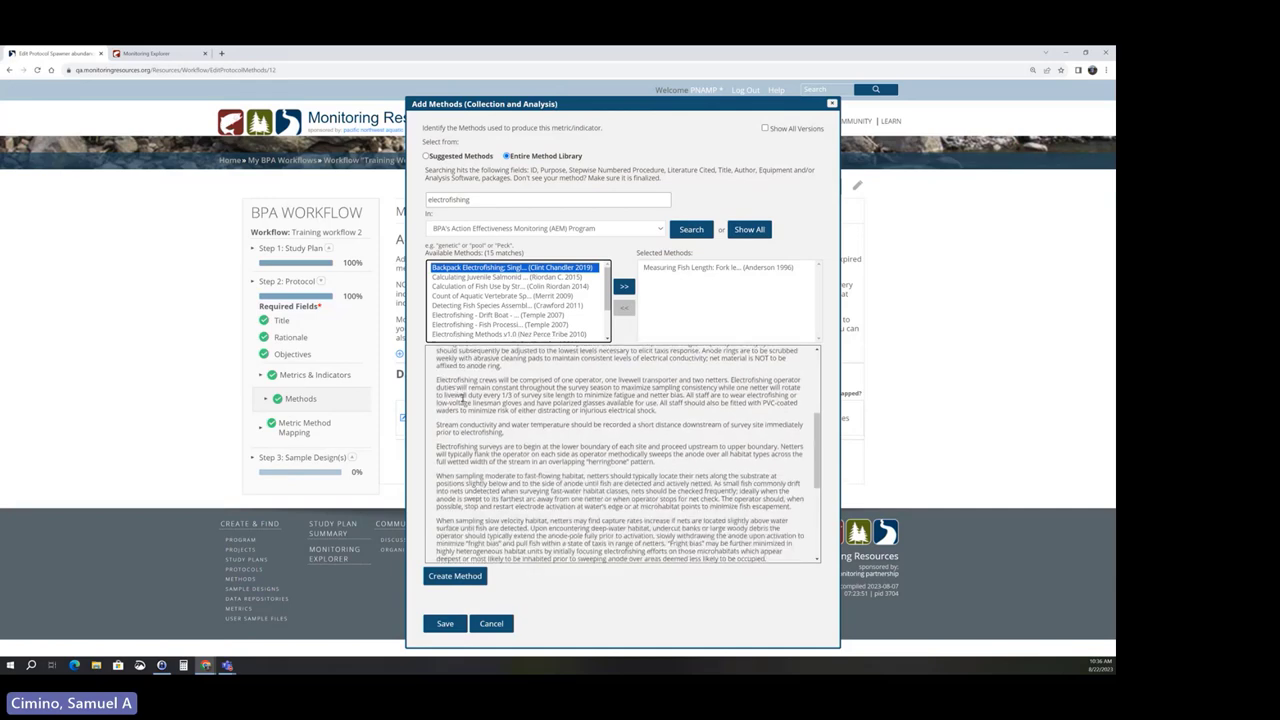
{"action": "scroll", "coordinate": [463, 398], "scroll_direction": "down", "scroll_amount": 6}
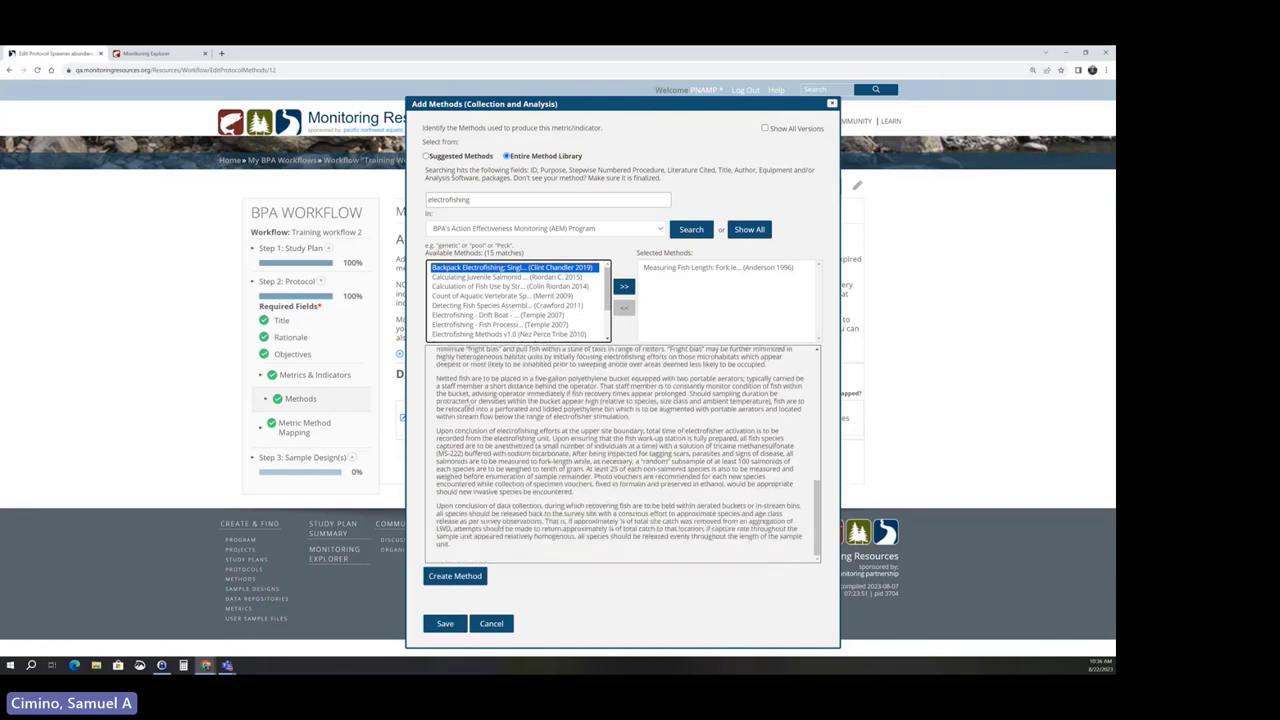
{"action": "left_click", "coordinate": [623, 287]}
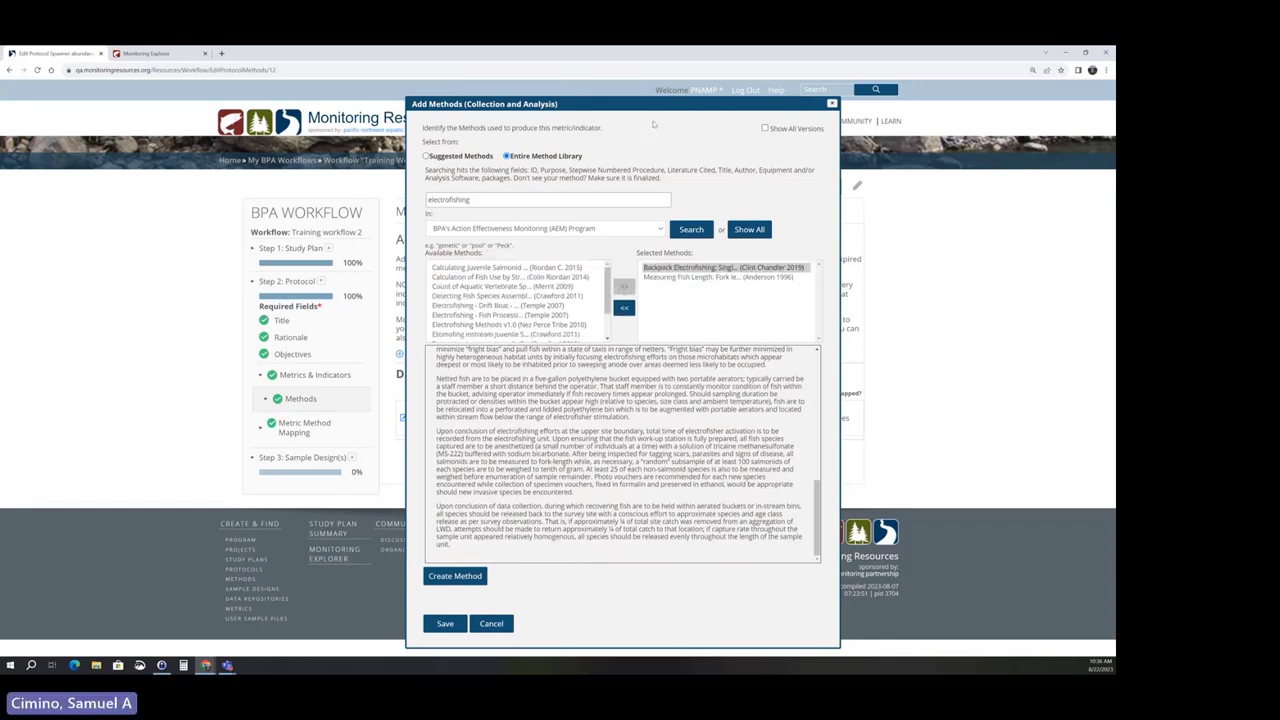
{"action": "left_click_drag", "start_coordinate": [613, 104], "coordinate": [753, 73]}
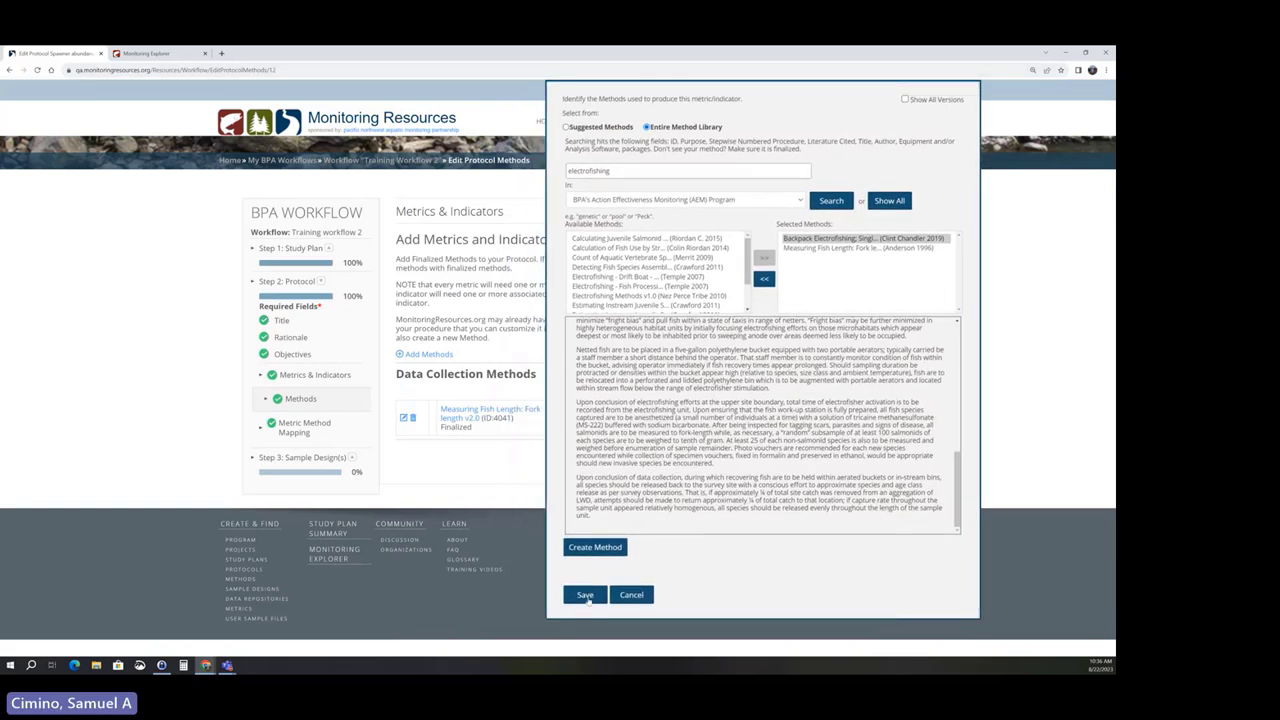
{"action": "left_click", "coordinate": [585, 595]}
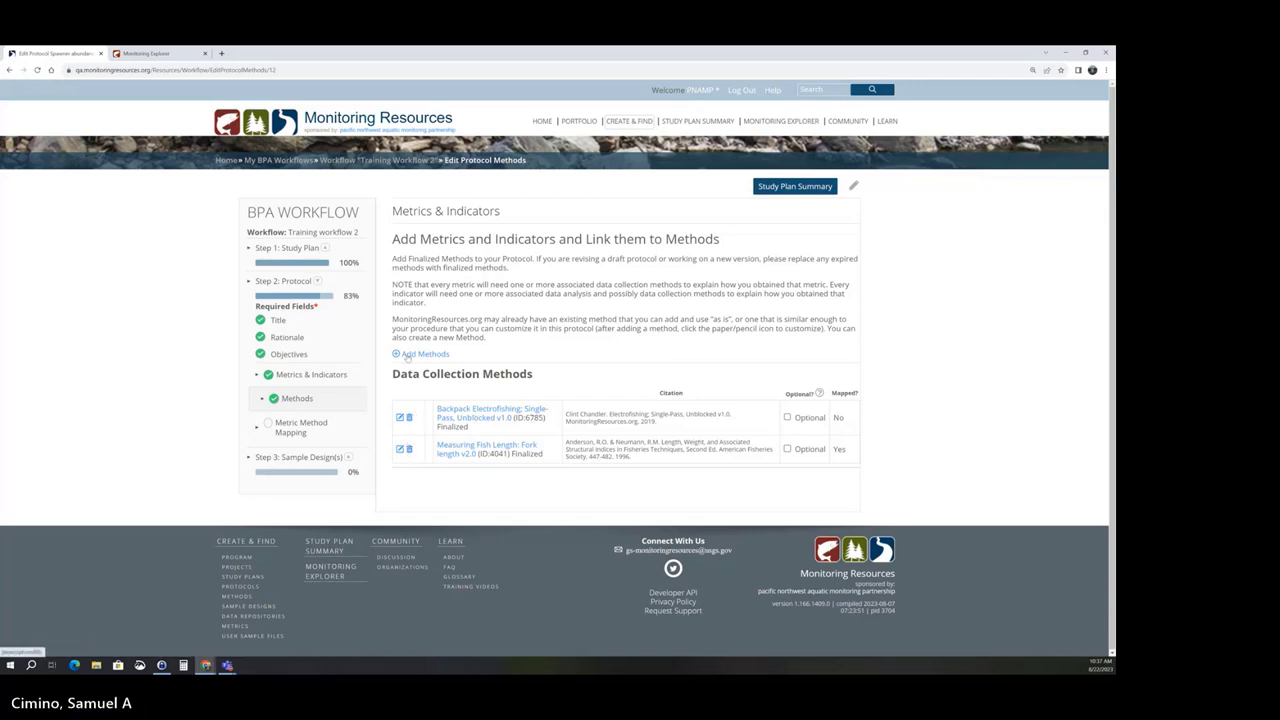
Create a new Data Collection method titled 'method created' and save it back to the protocol.
{"action": "left_click", "coordinate": [405, 355]}
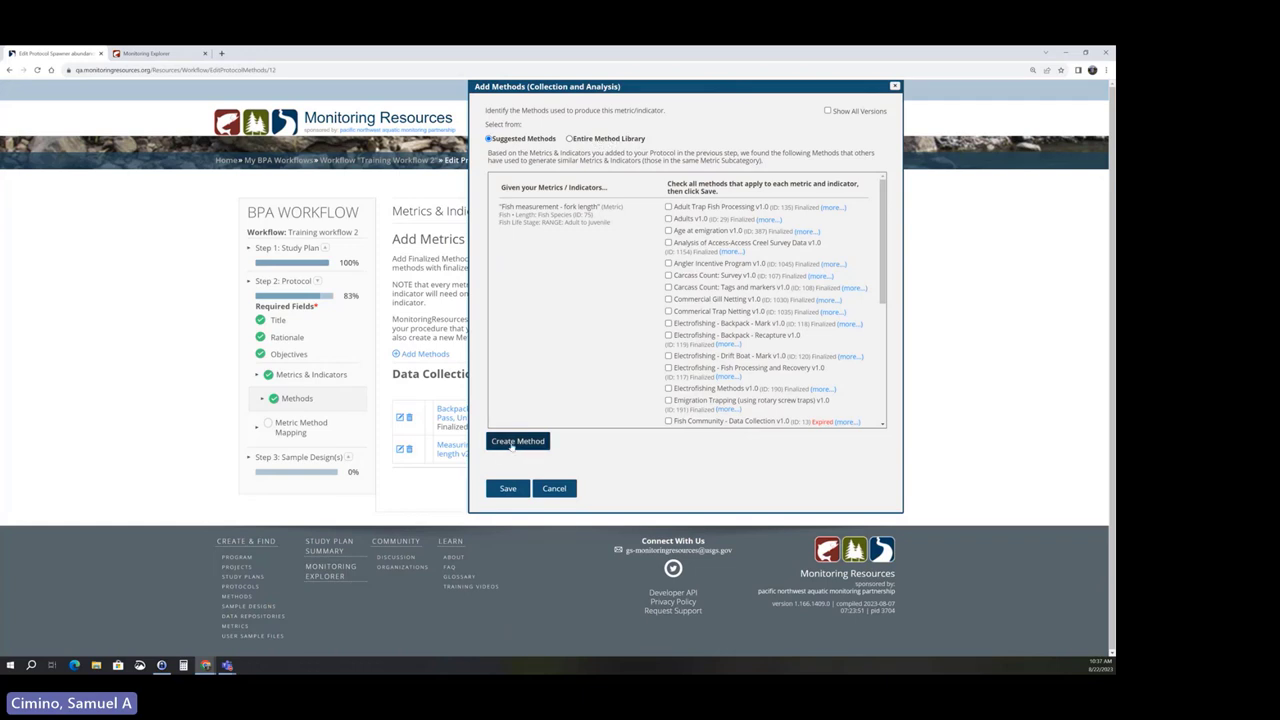
{"action": "left_click", "coordinate": [516, 443]}
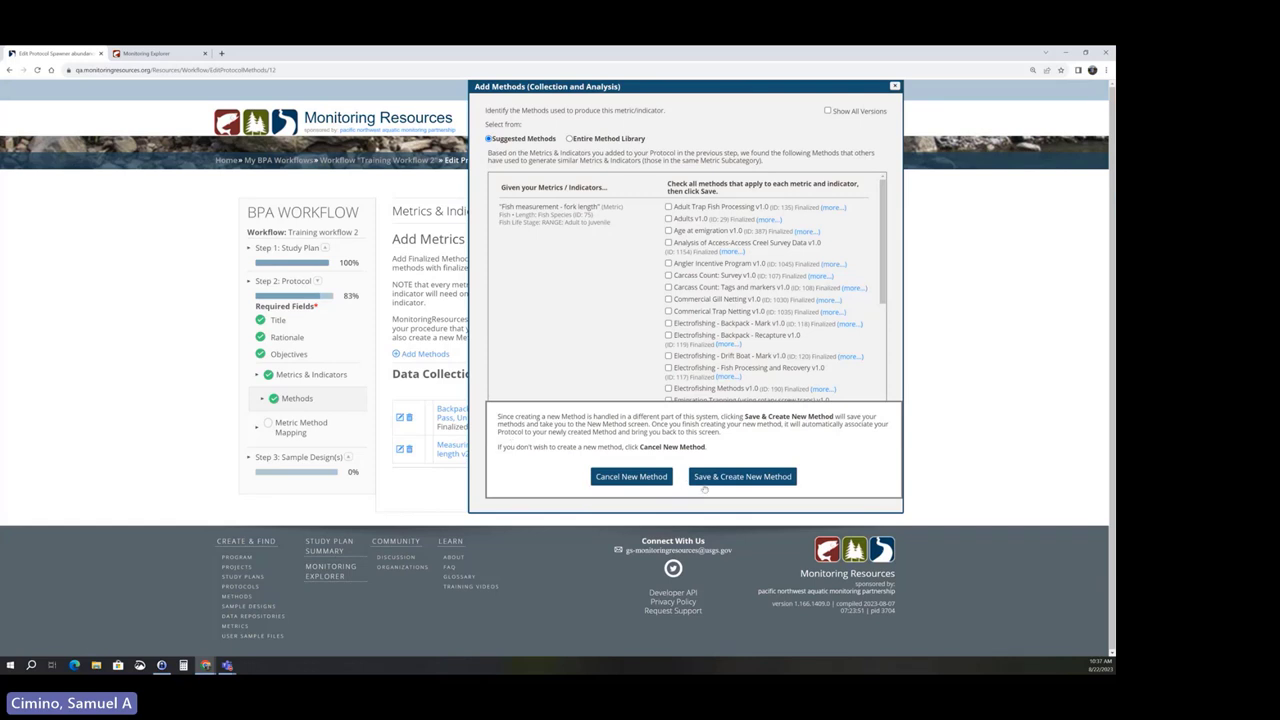
{"action": "left_click", "coordinate": [730, 479]}
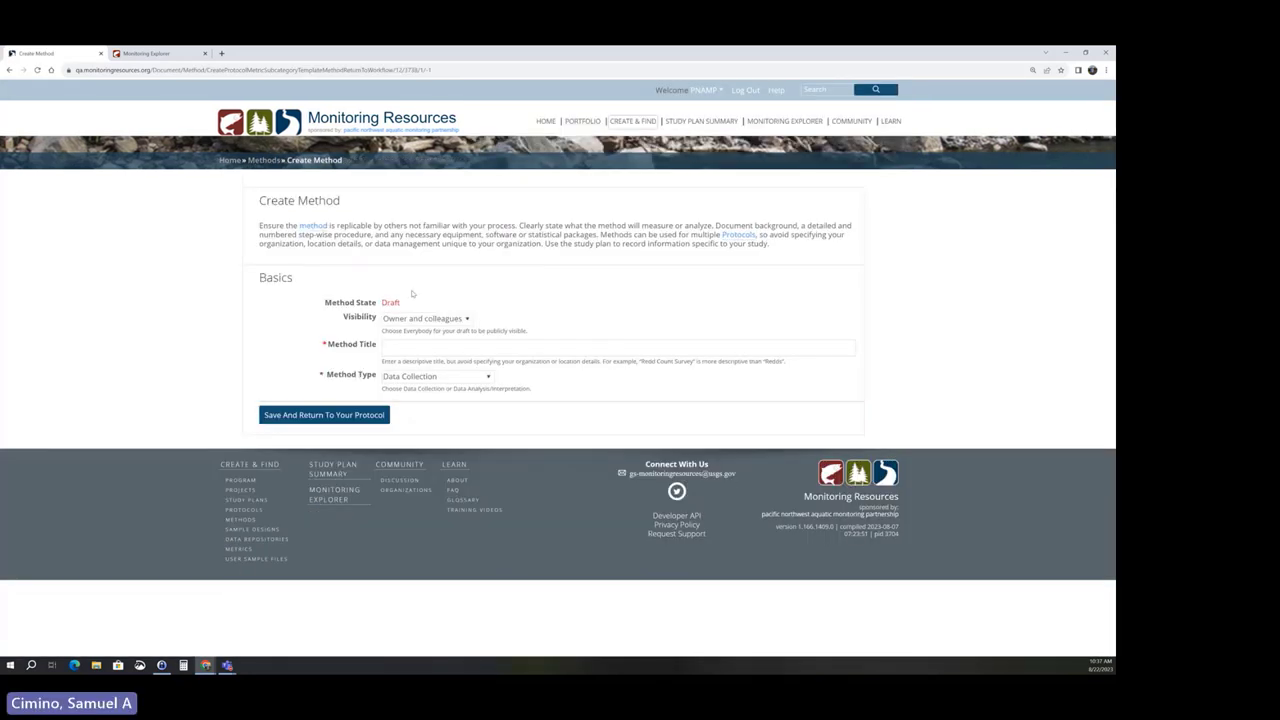
{"action": "left_click", "coordinate": [419, 346]}
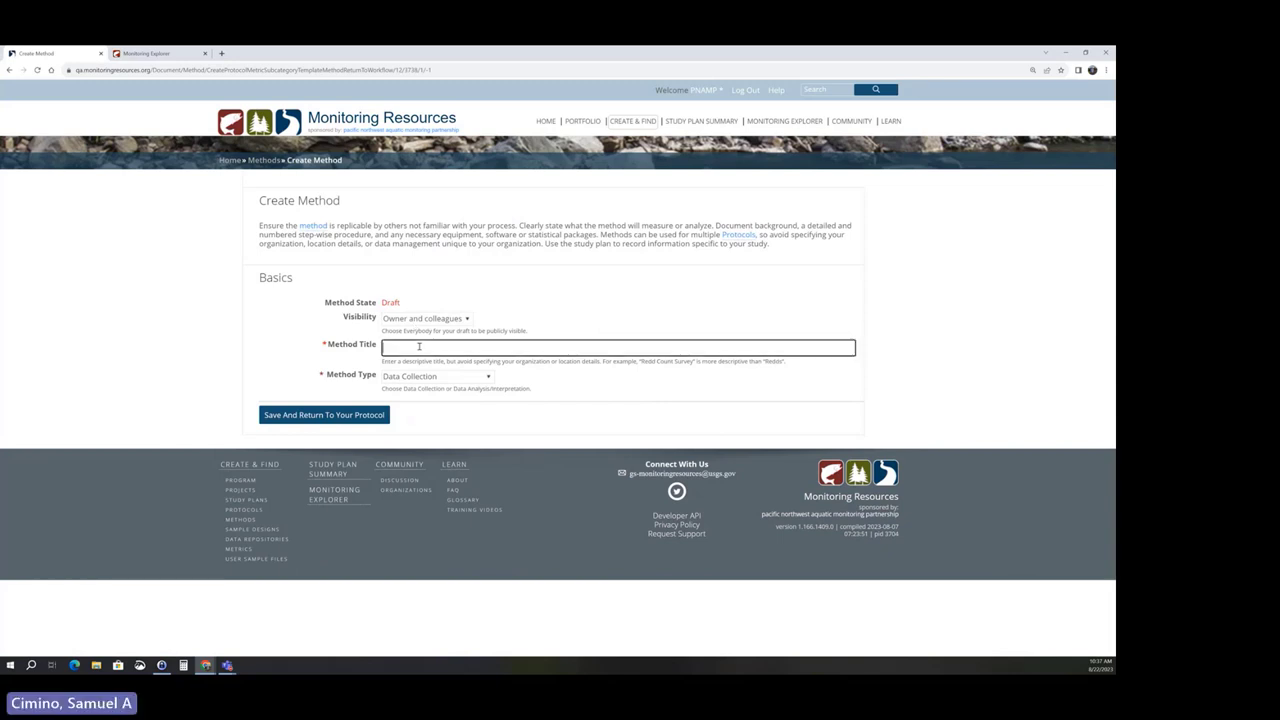
{"action": "type", "text": "meth"}
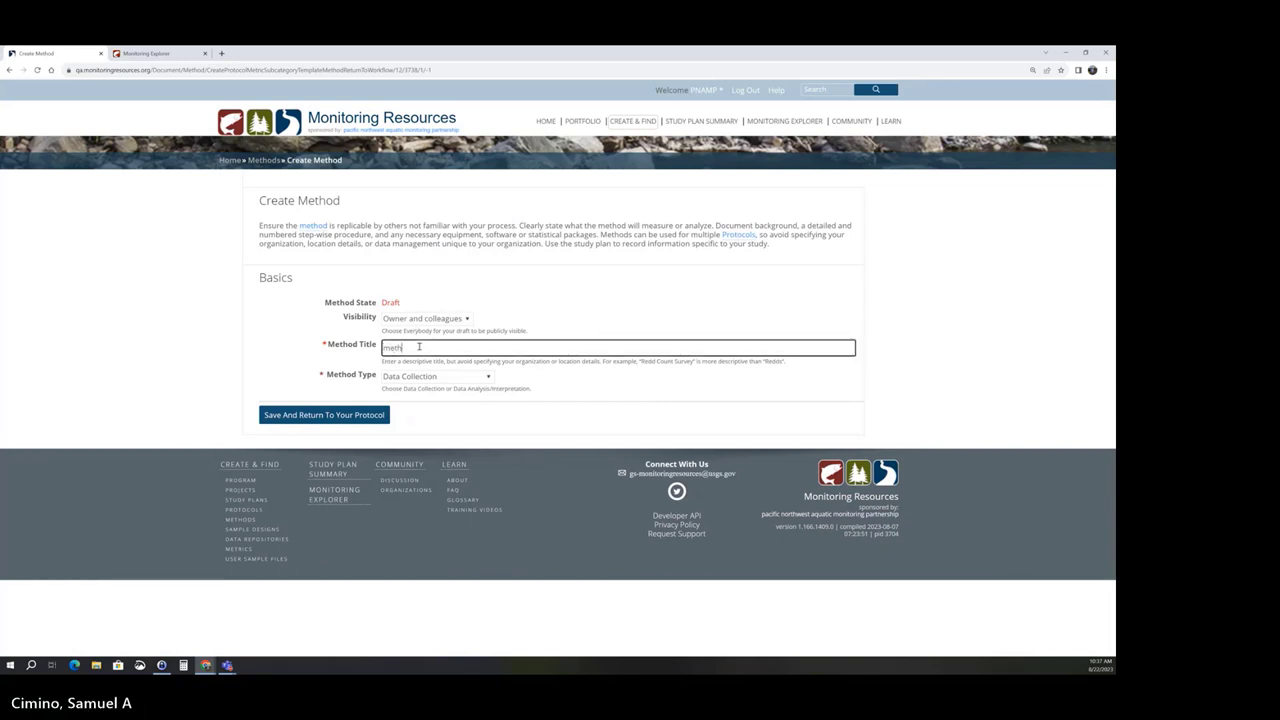
{"action": "type", "text": "od created"}
{"action": "left_click", "coordinate": [329, 416]}
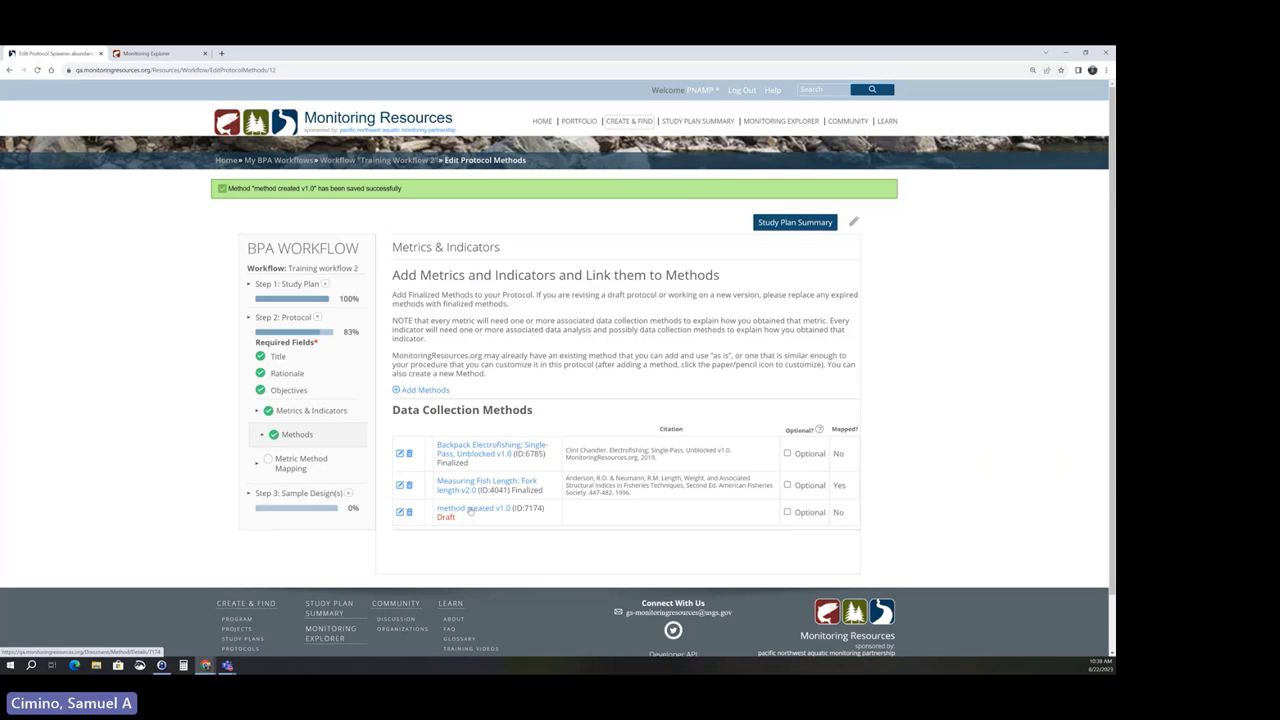
Delete the draft 'method created v1.0' from the Data Collection Methods table.
{"action": "mouse_move", "coordinate": [887, 121]}
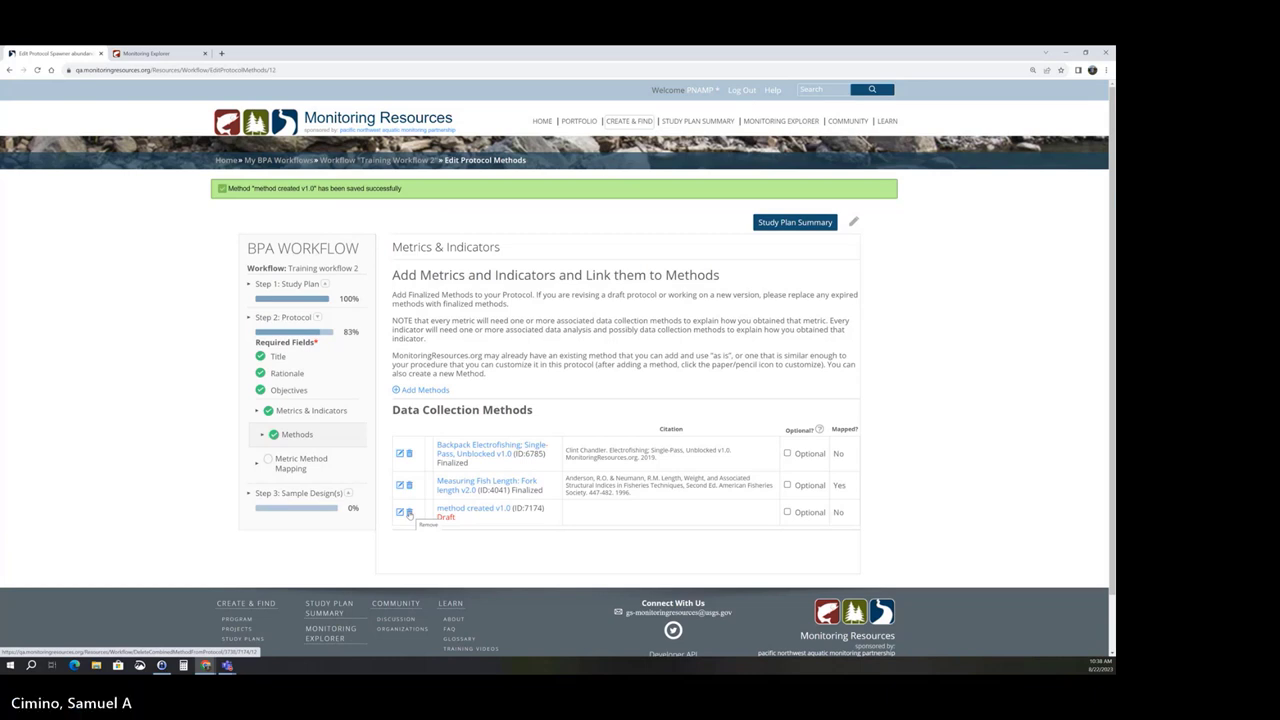
{"action": "left_click", "coordinate": [409, 513]}
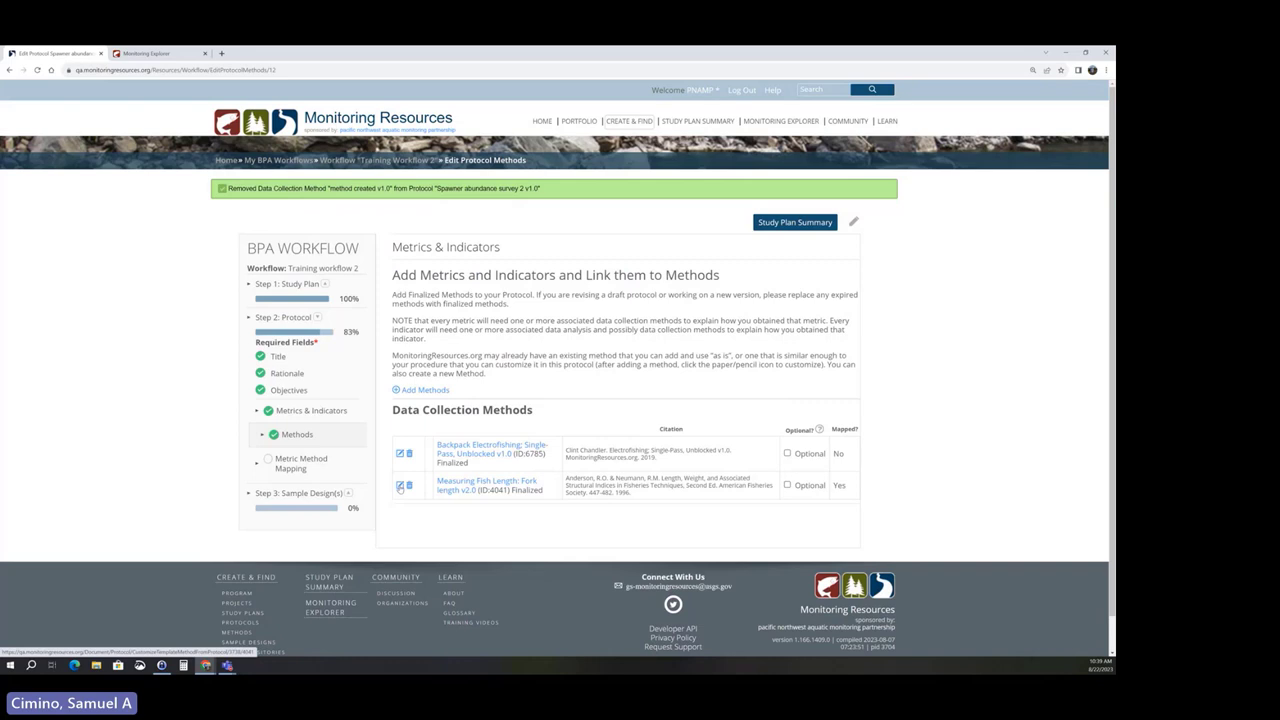
{"action": "left_click", "coordinate": [400, 486]}
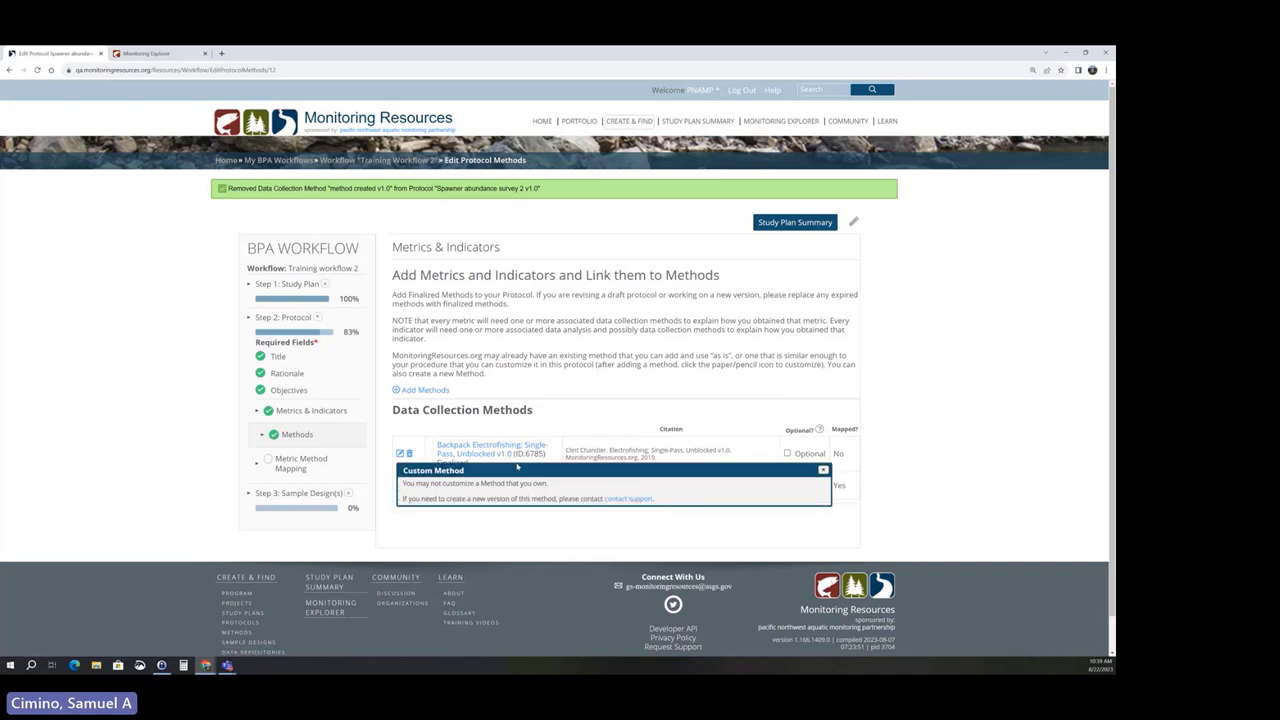
{"action": "left_click", "coordinate": [823, 470]}
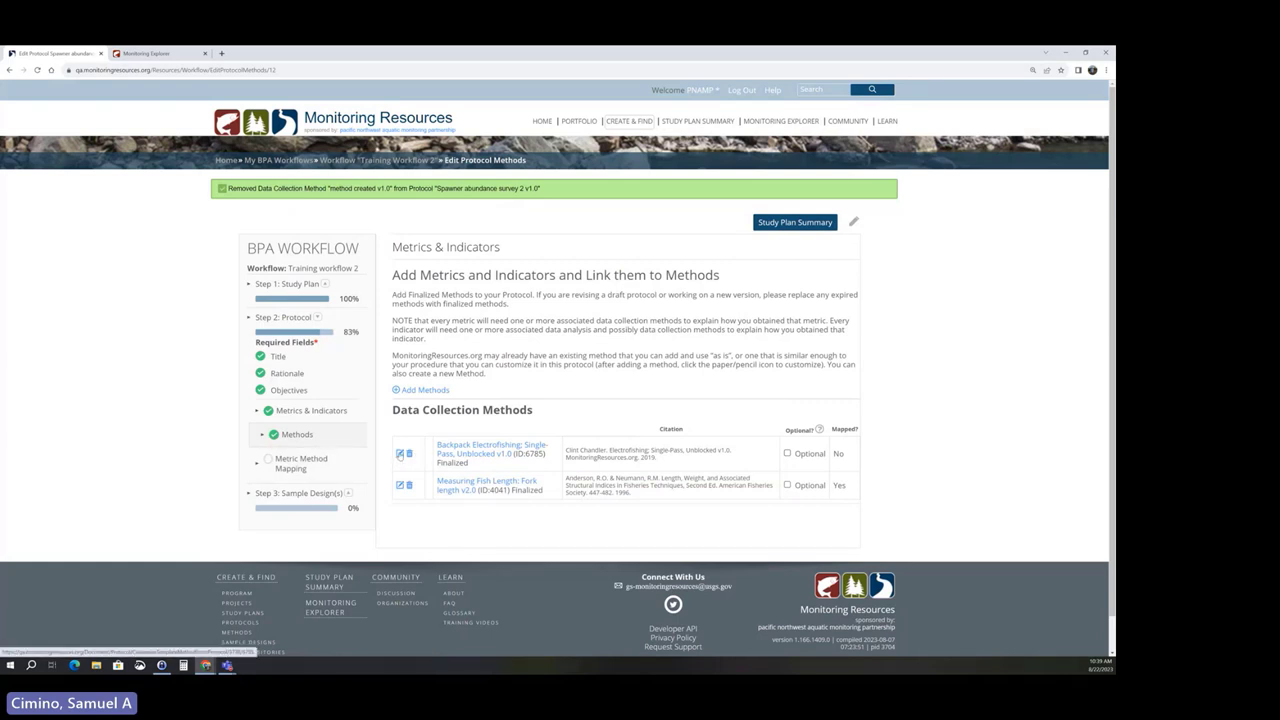
{"action": "left_click", "coordinate": [400, 454]}
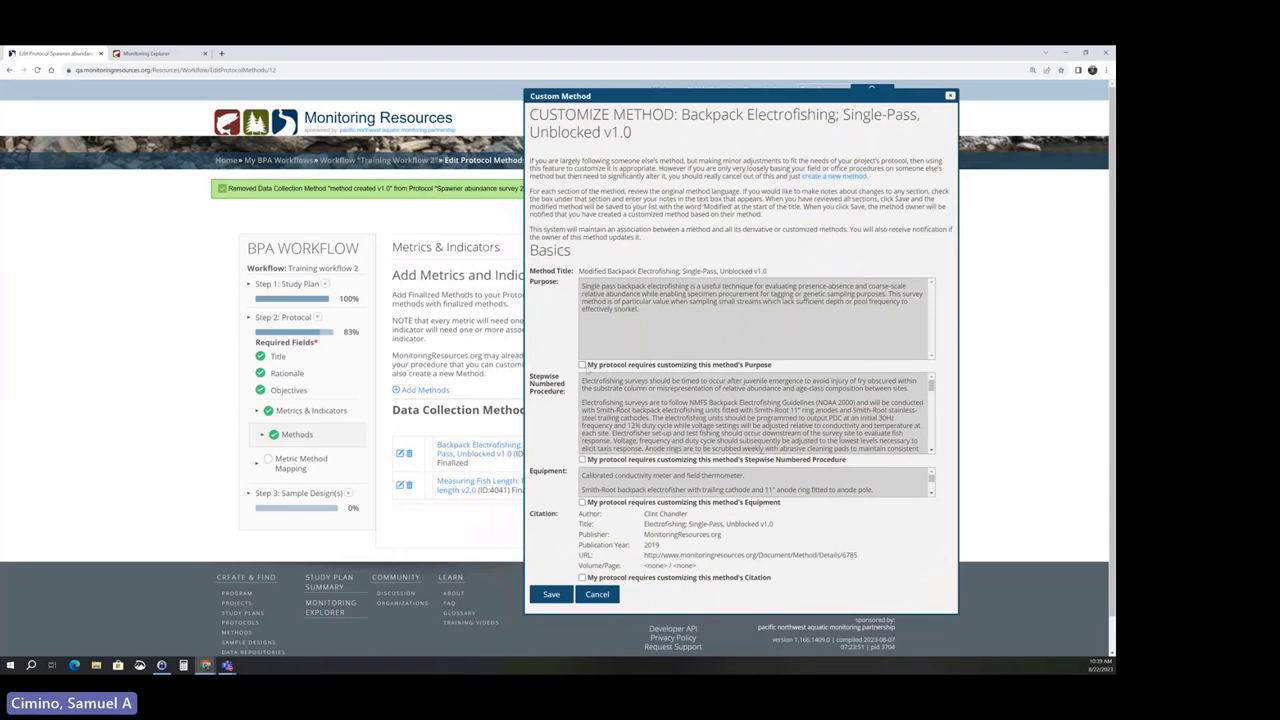
{"action": "left_click", "coordinate": [582, 365]}
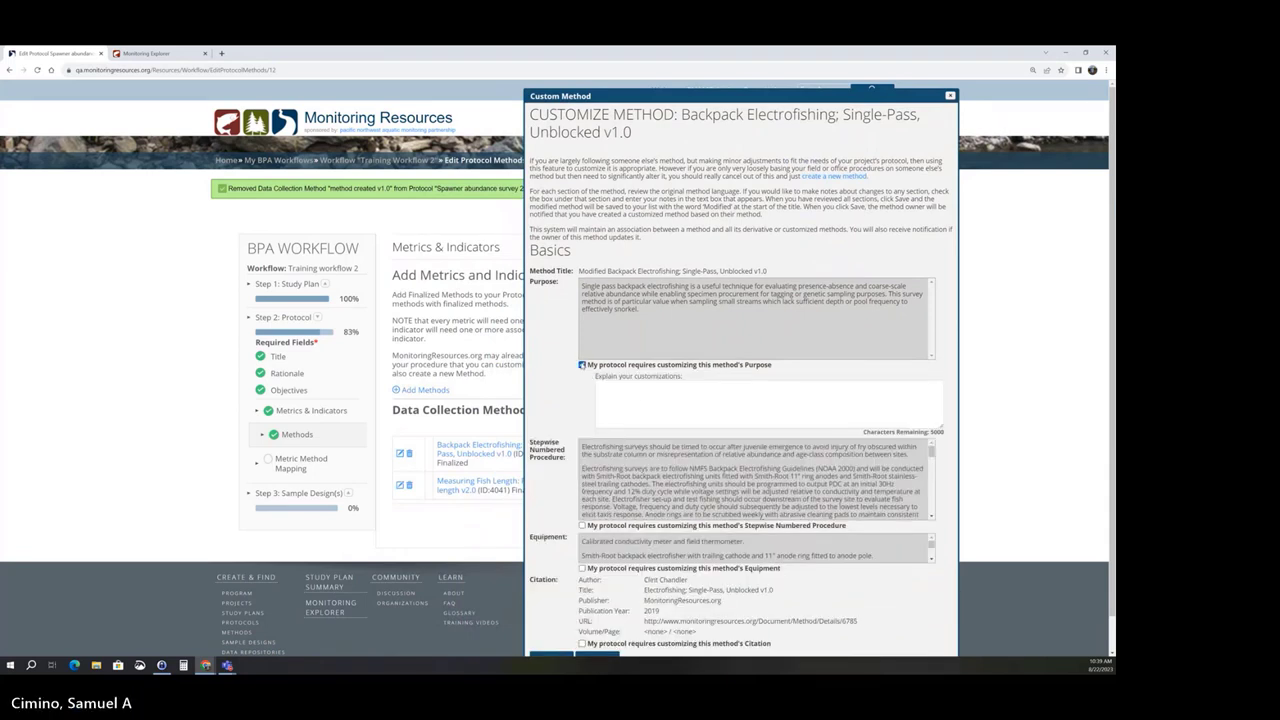
{"action": "left_click", "coordinate": [656, 408]}
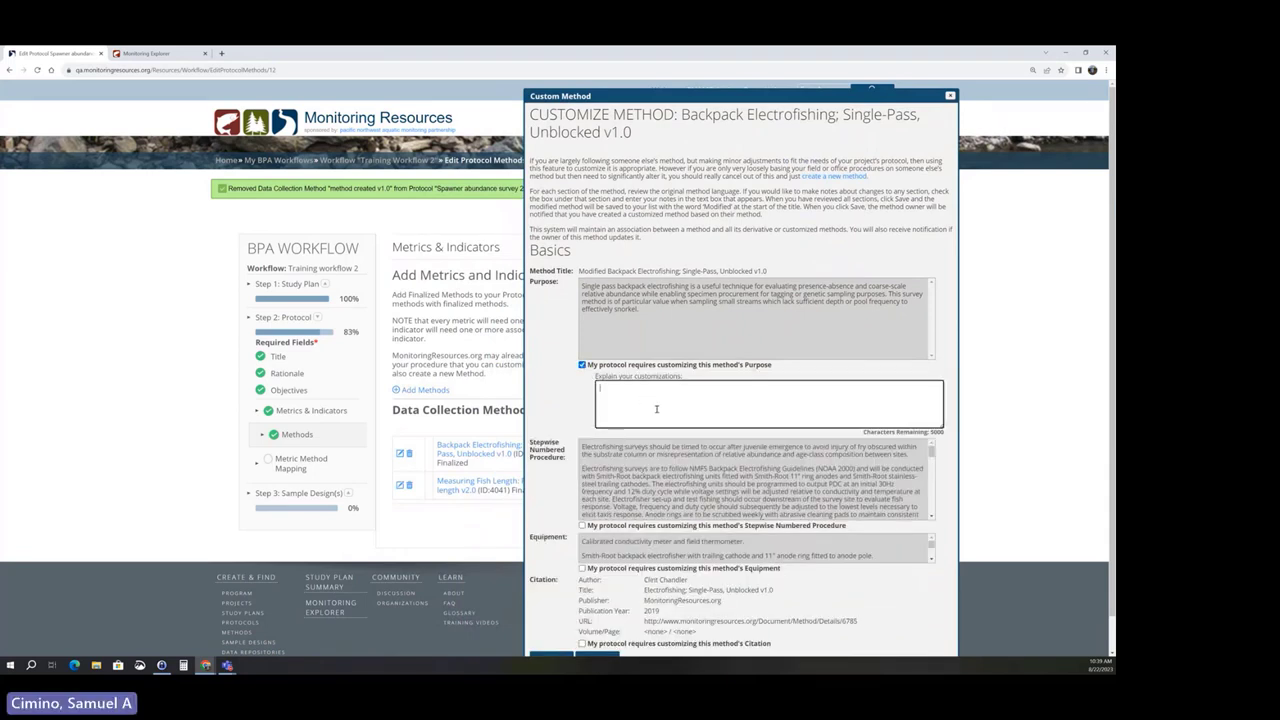
{"action": "left_click", "coordinate": [582, 365]}
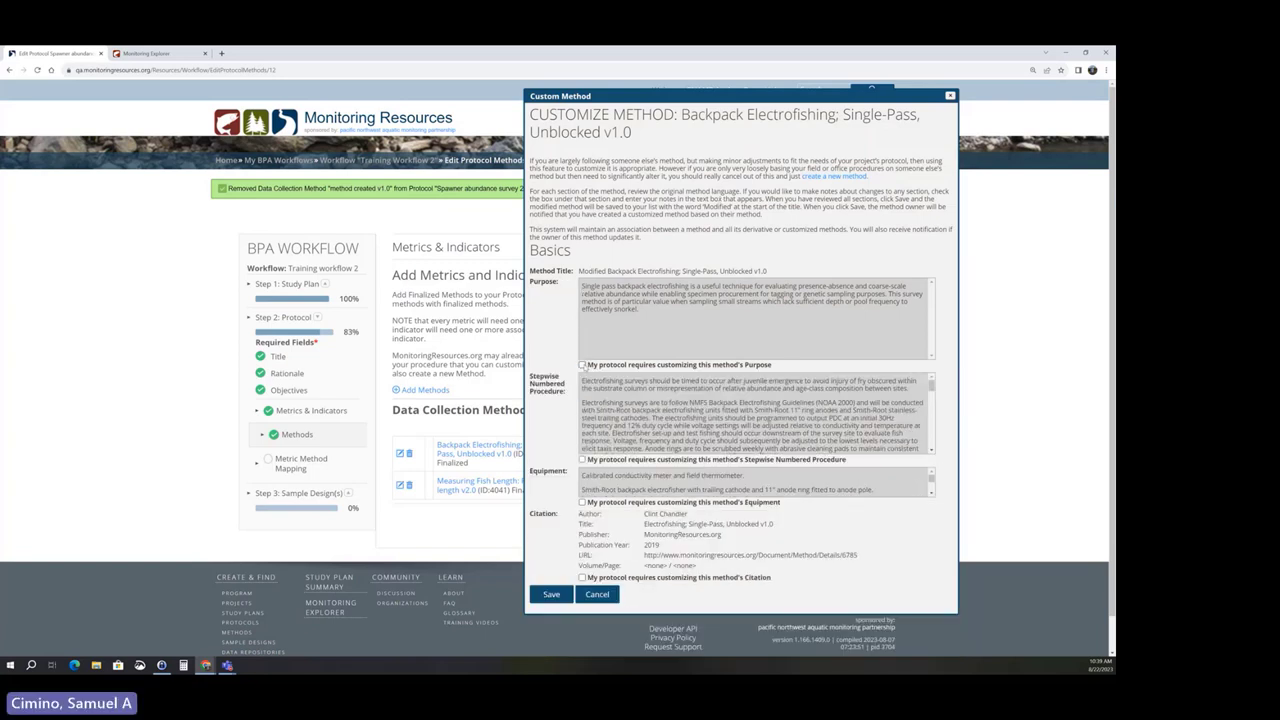
{"action": "left_click", "coordinate": [582, 459]}
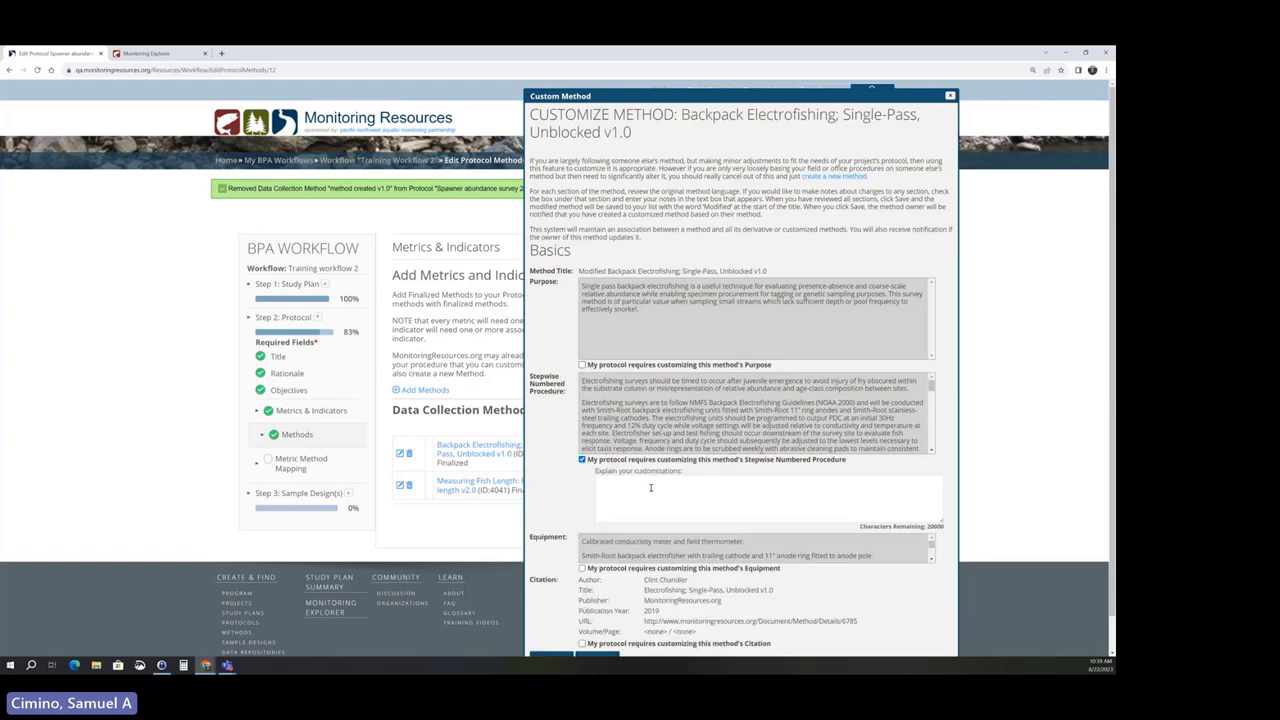
{"action": "left_click", "coordinate": [582, 459]}
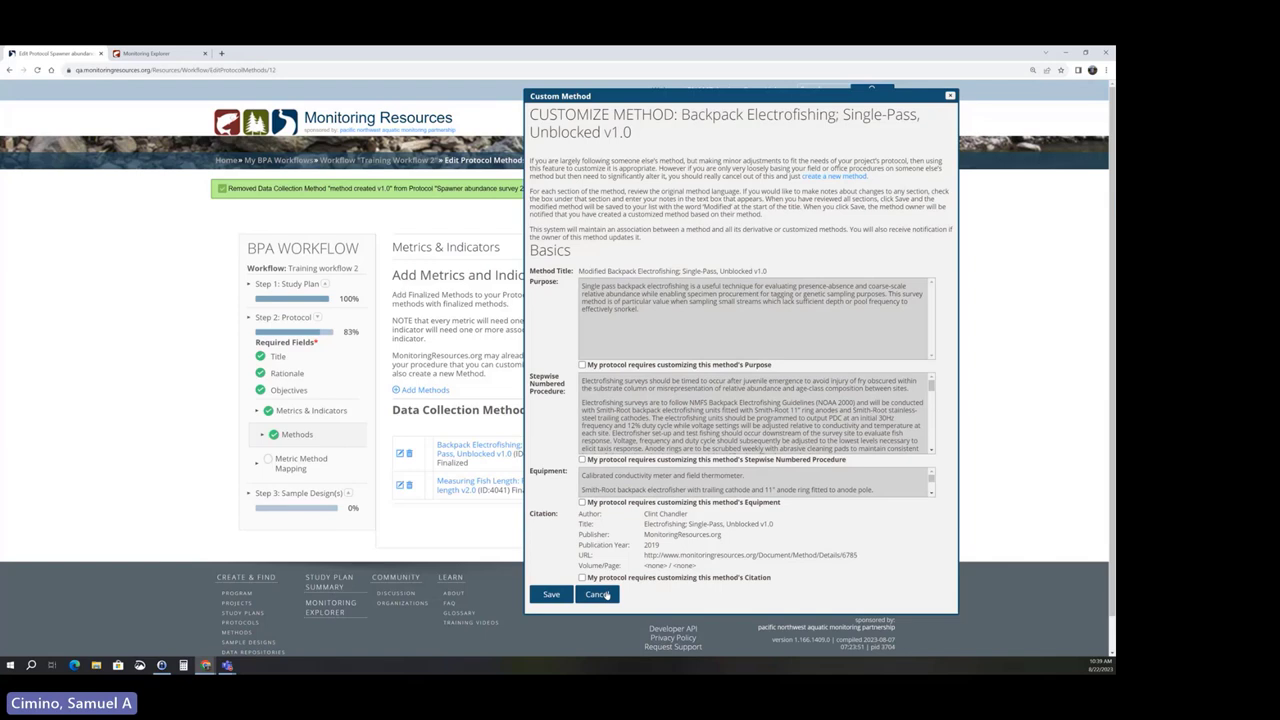
{"action": "left_click", "coordinate": [598, 594]}
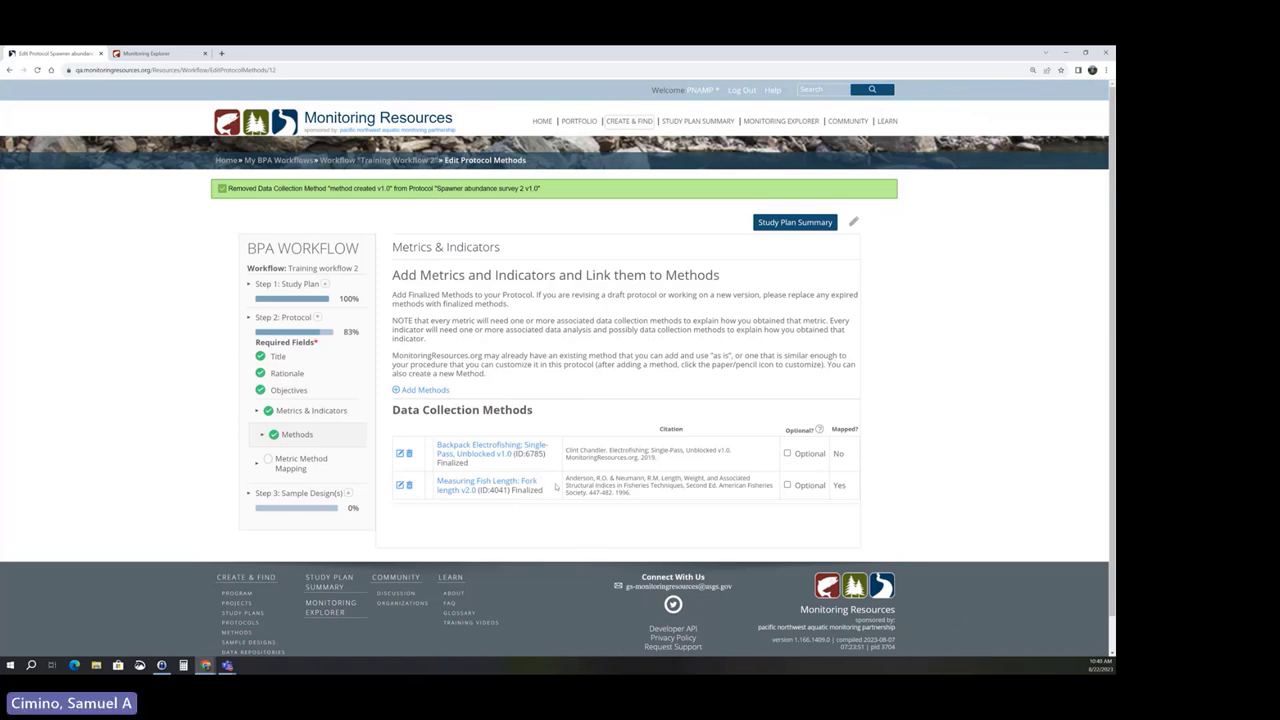
{"action": "left_click", "coordinate": [401, 486]}
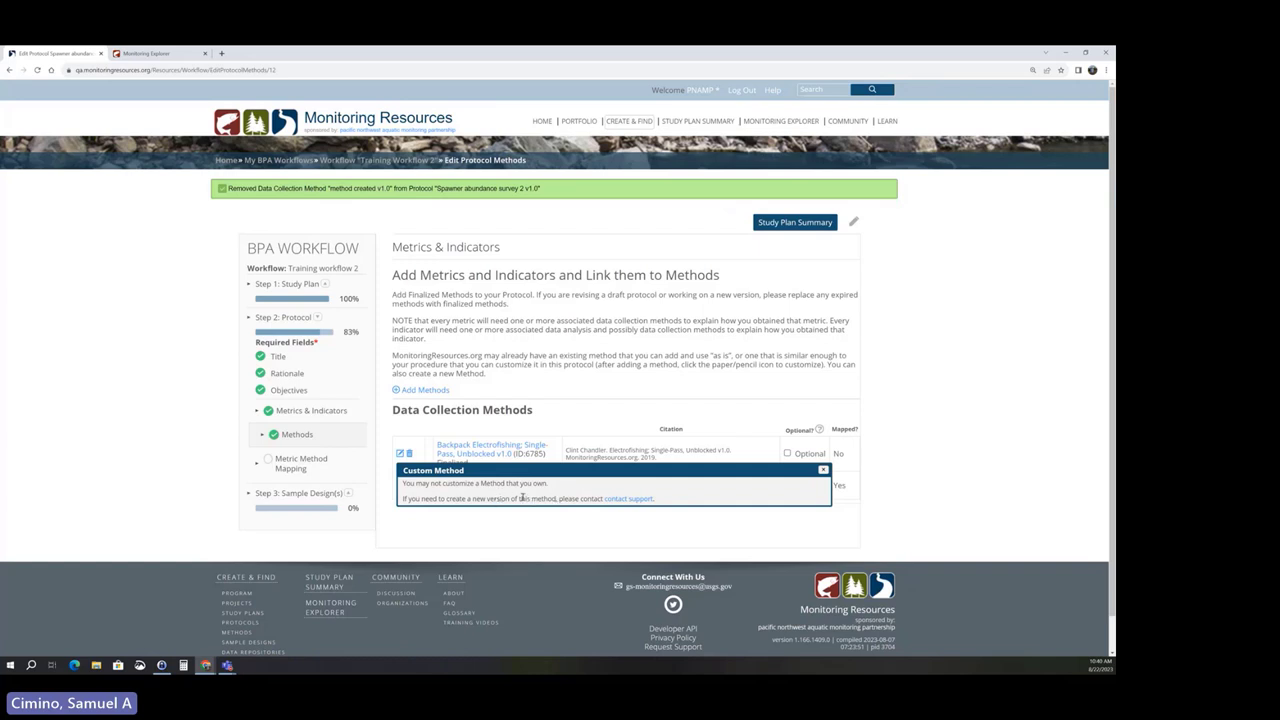
{"action": "left_click", "coordinate": [822, 470]}
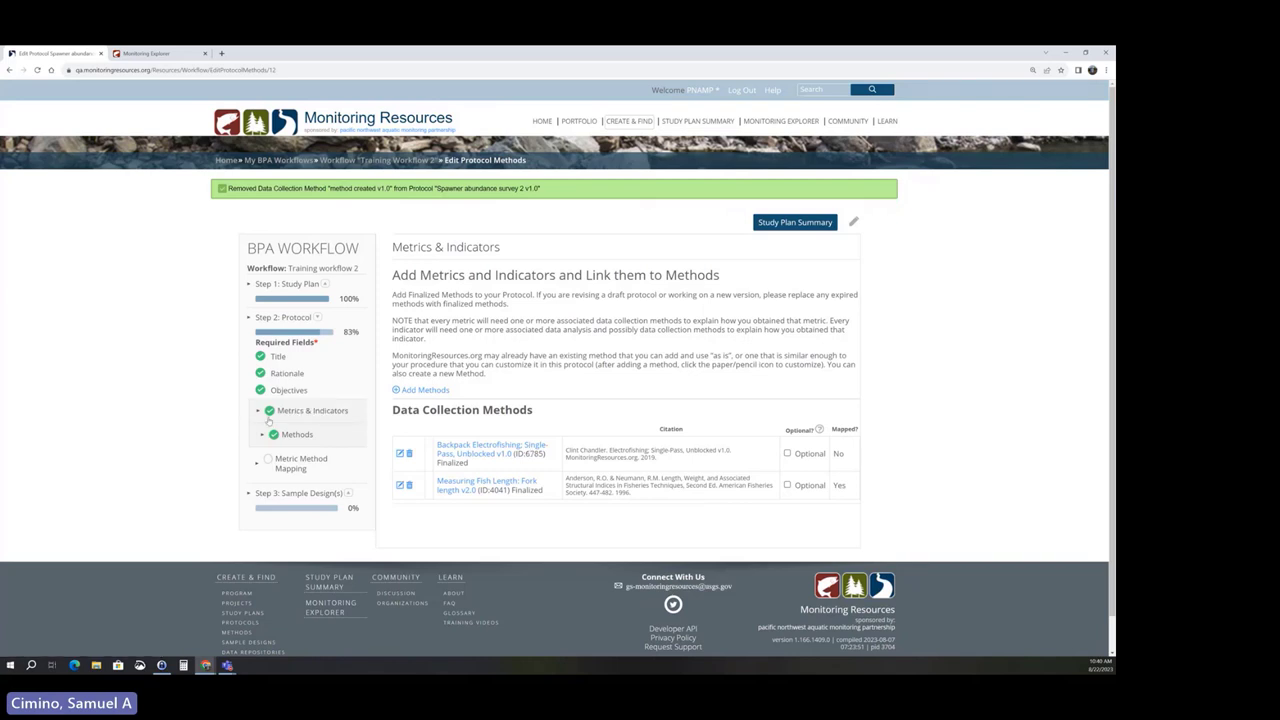
{"action": "scroll", "coordinate": [416, 233], "scroll_direction": "down", "scroll_amount": 1}
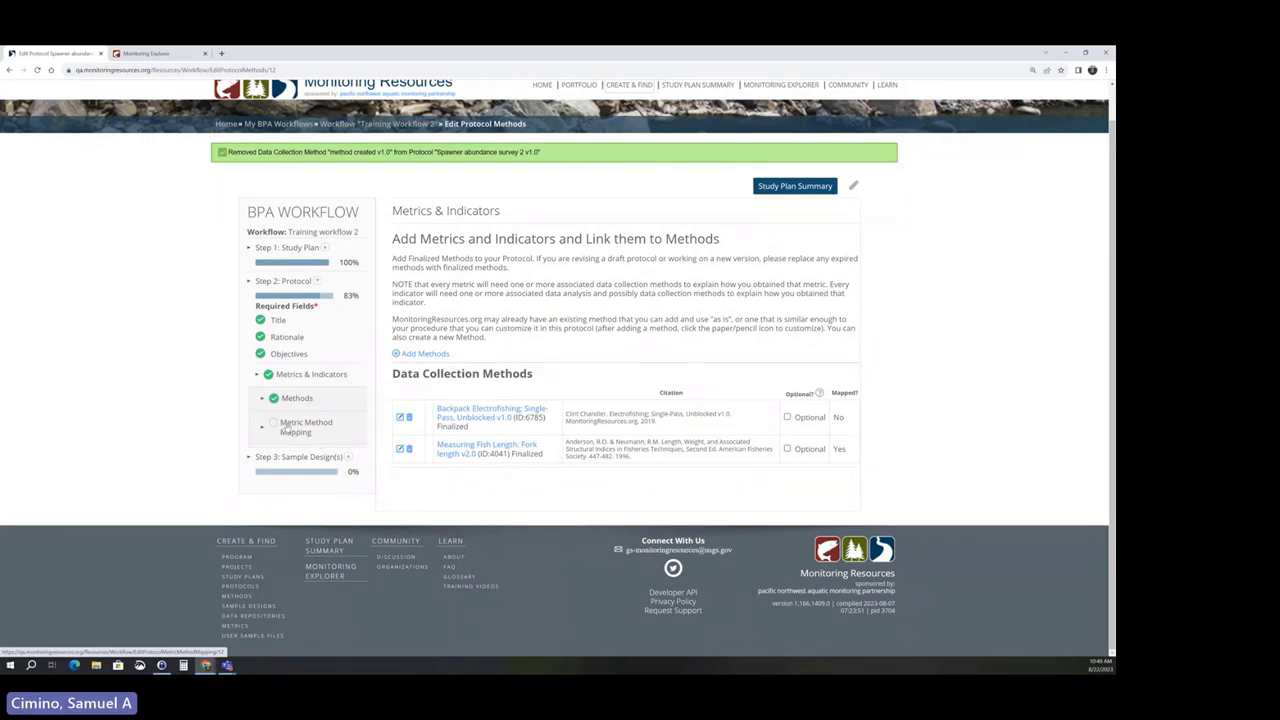
Go to Metric Method Mapping and start adding a method under the fork length metric.
{"action": "left_click", "coordinate": [285, 427]}
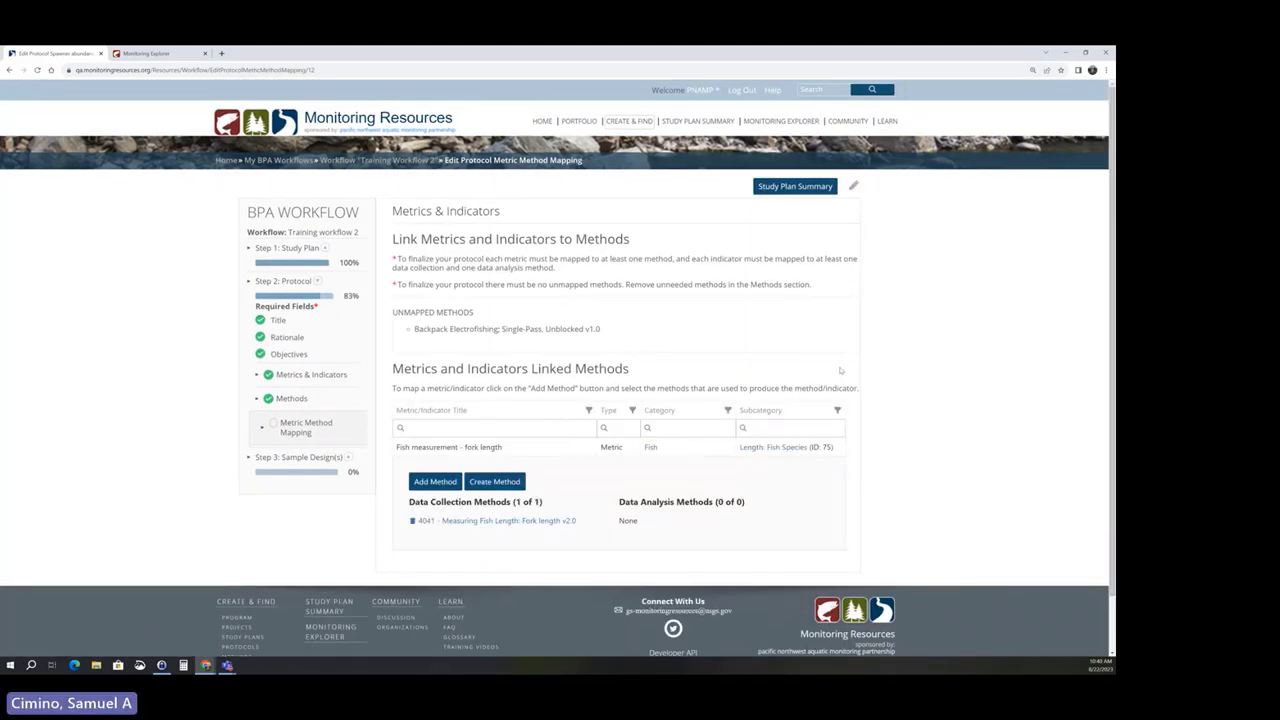
{"action": "scroll", "coordinate": [410, 380], "scroll_direction": "down", "scroll_amount": 1}
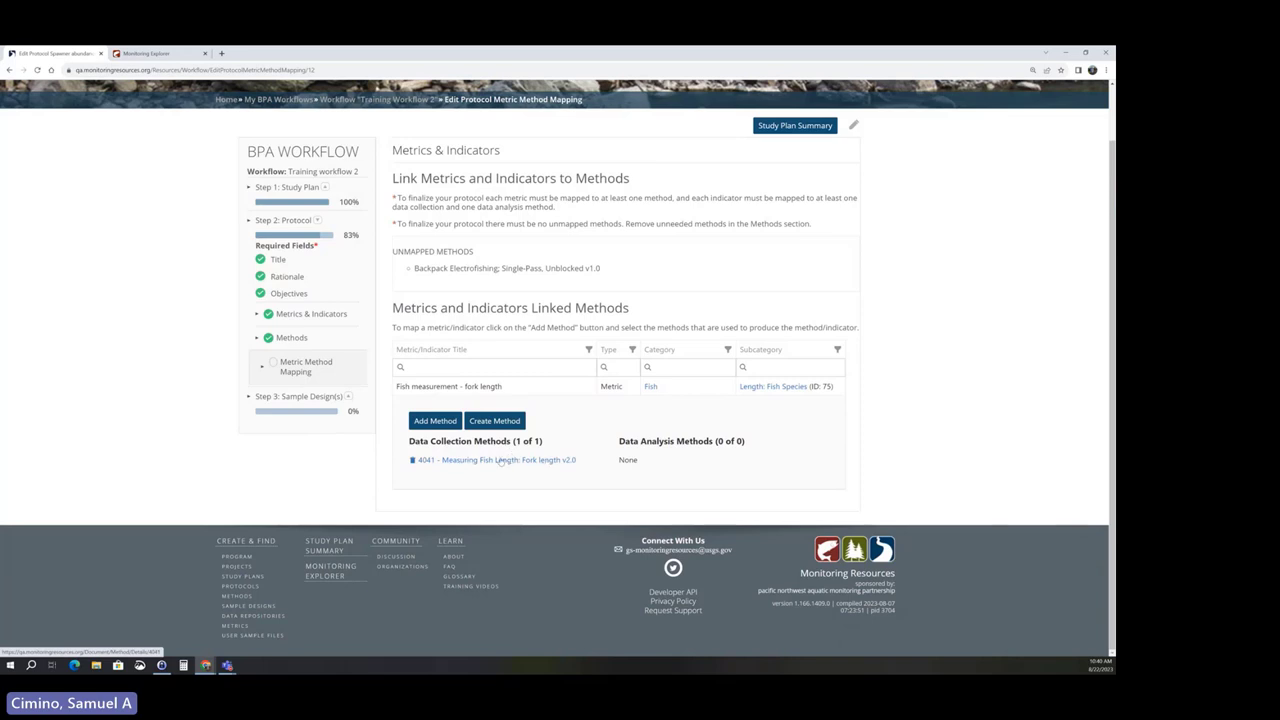
{"action": "scroll", "coordinate": [570, 198], "scroll_direction": "up", "scroll_amount": 1}
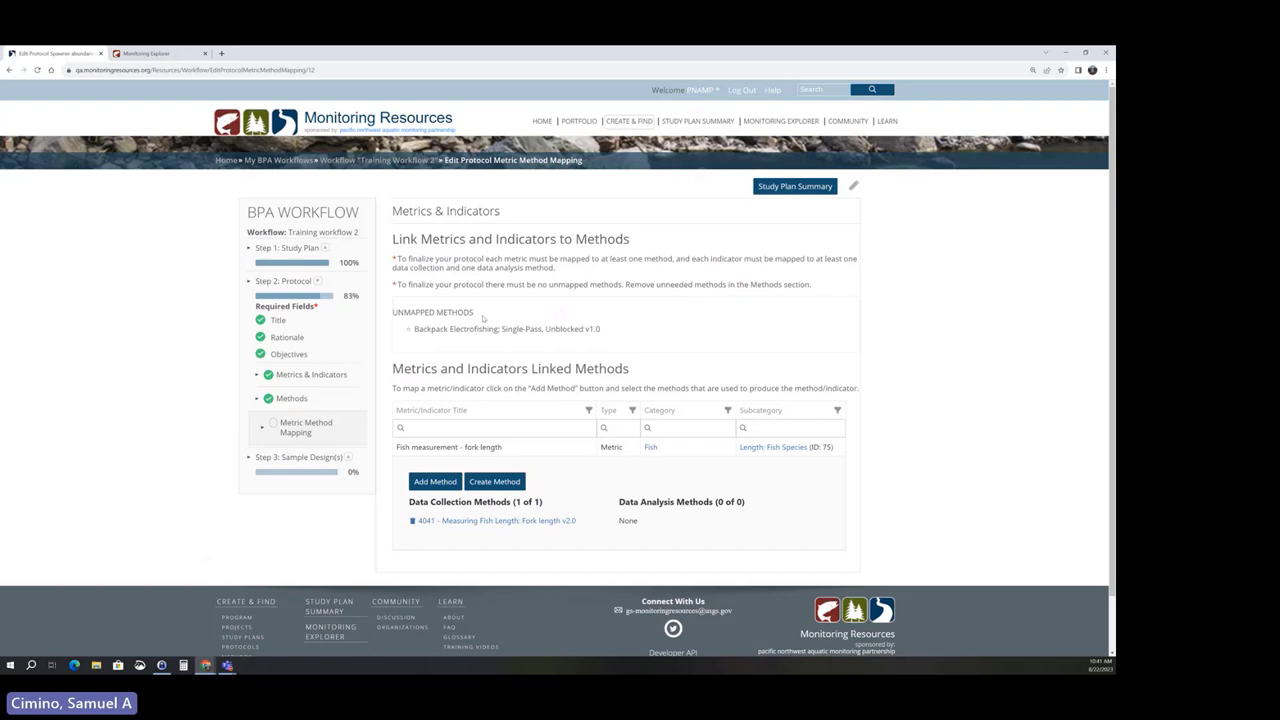
{"action": "scroll", "coordinate": [482, 318], "scroll_direction": "down", "scroll_amount": 1}
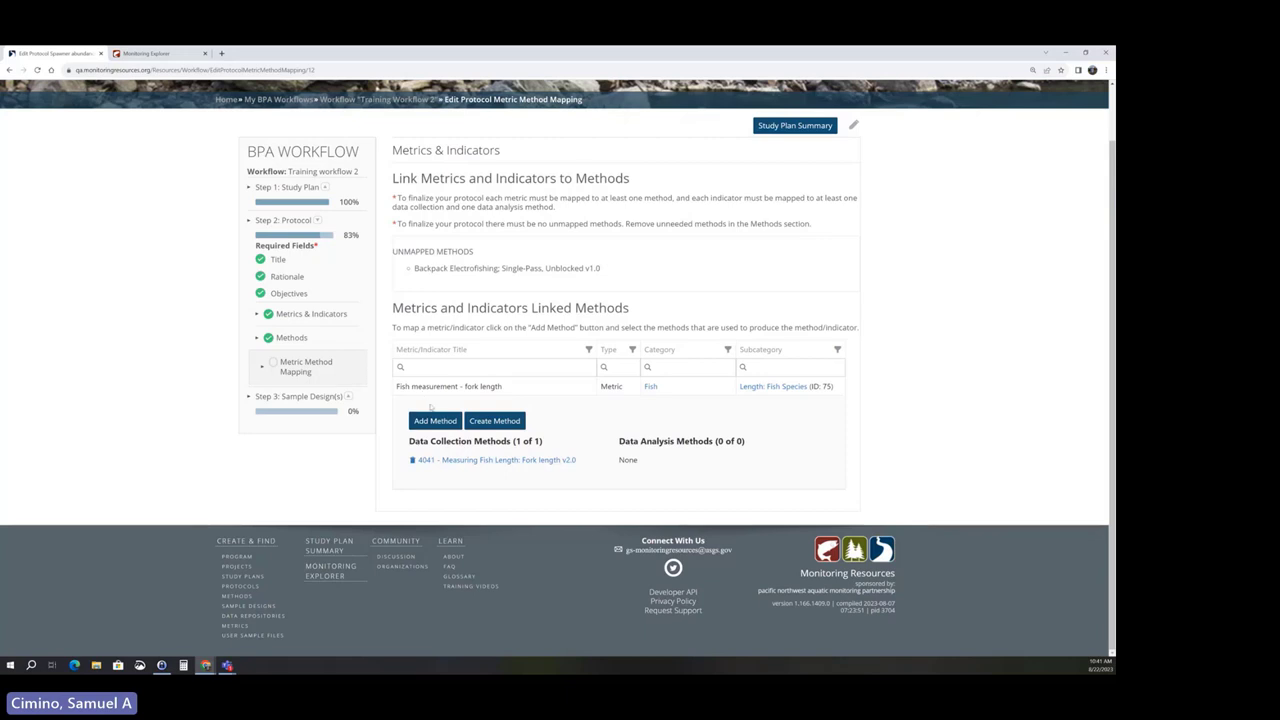
{"action": "left_click", "coordinate": [433, 422]}
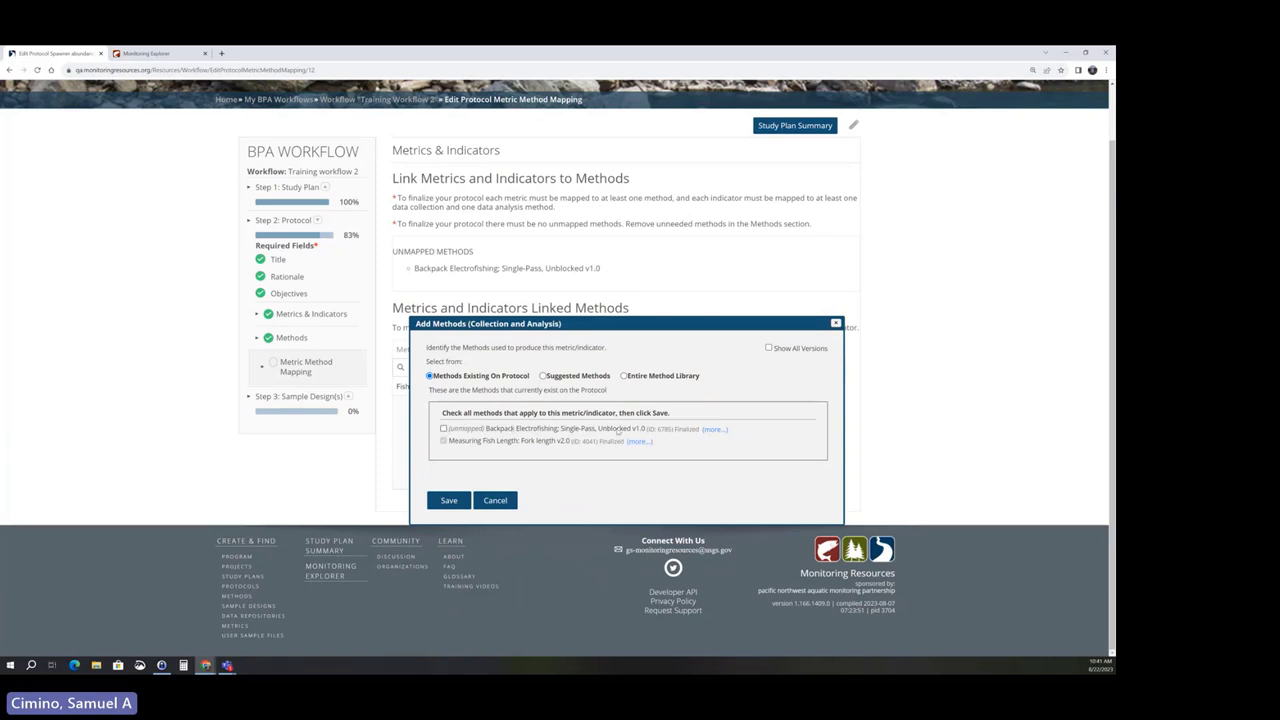
Check Backpack Electrofishing; Single-Pass, Unblocked v1.0 for fork length and save the mapping.
{"action": "left_click", "coordinate": [443, 429]}
{"action": "left_click", "coordinate": [453, 504]}
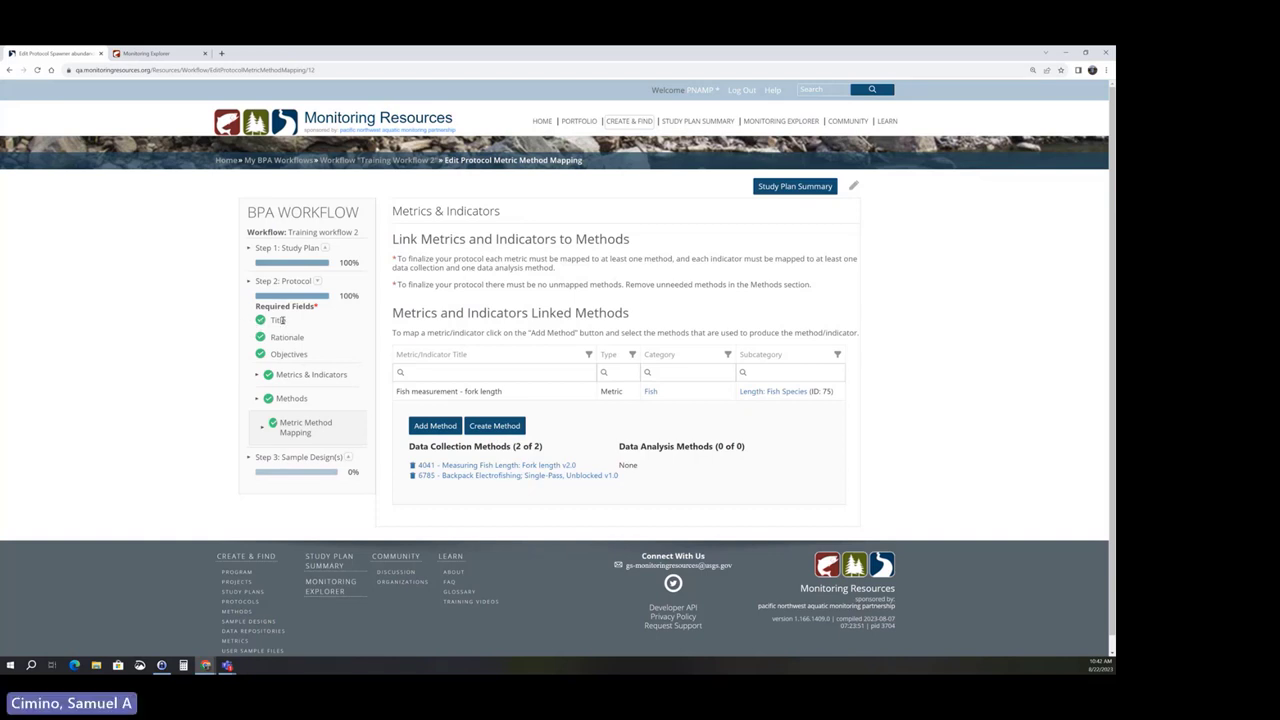
{"action": "left_click", "coordinate": [292, 374]}
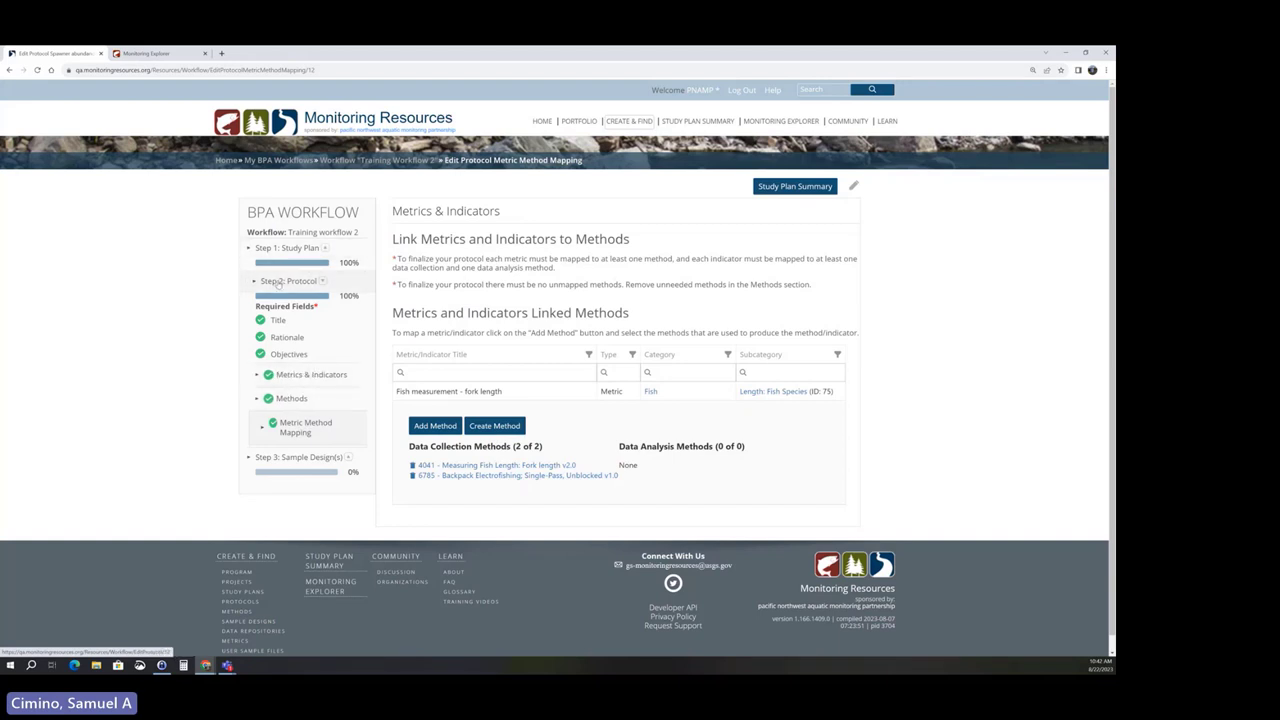
{"action": "left_click", "coordinate": [278, 283]}
{"action": "scroll", "coordinate": [907, 363], "scroll_direction": "down", "scroll_amount": 4}
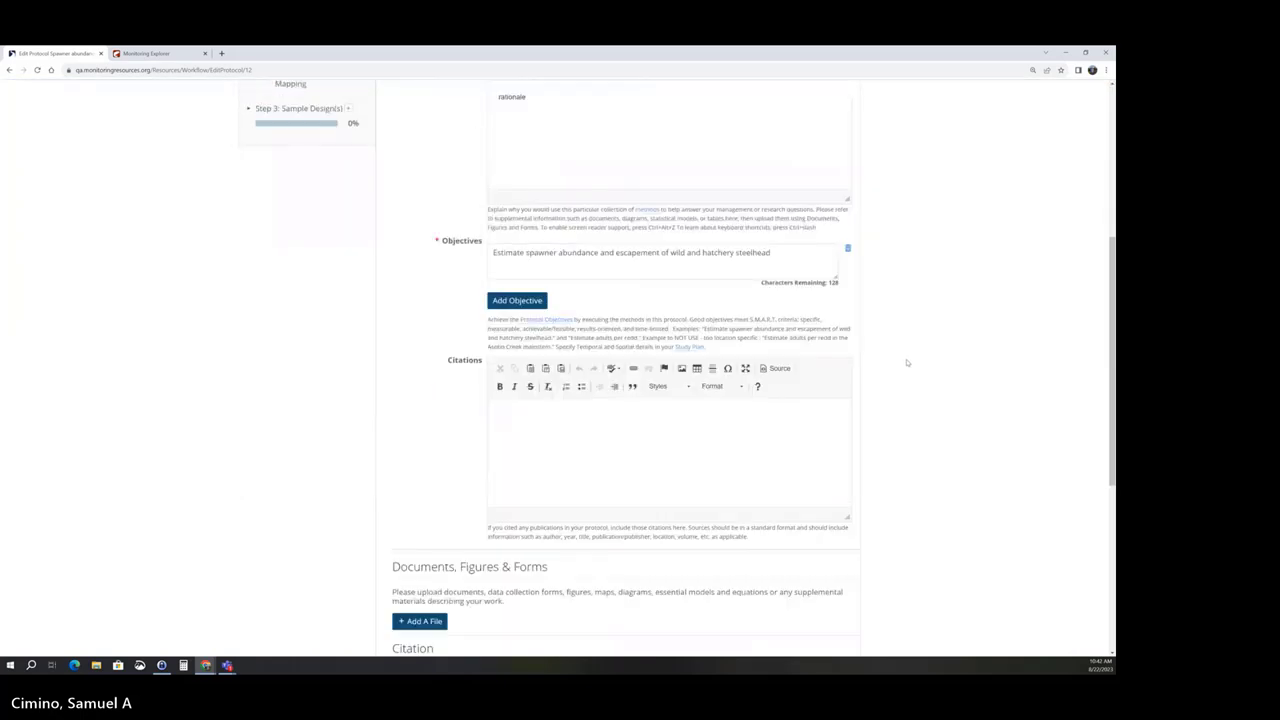
{"action": "scroll", "coordinate": [907, 363], "scroll_direction": "down", "scroll_amount": 5}
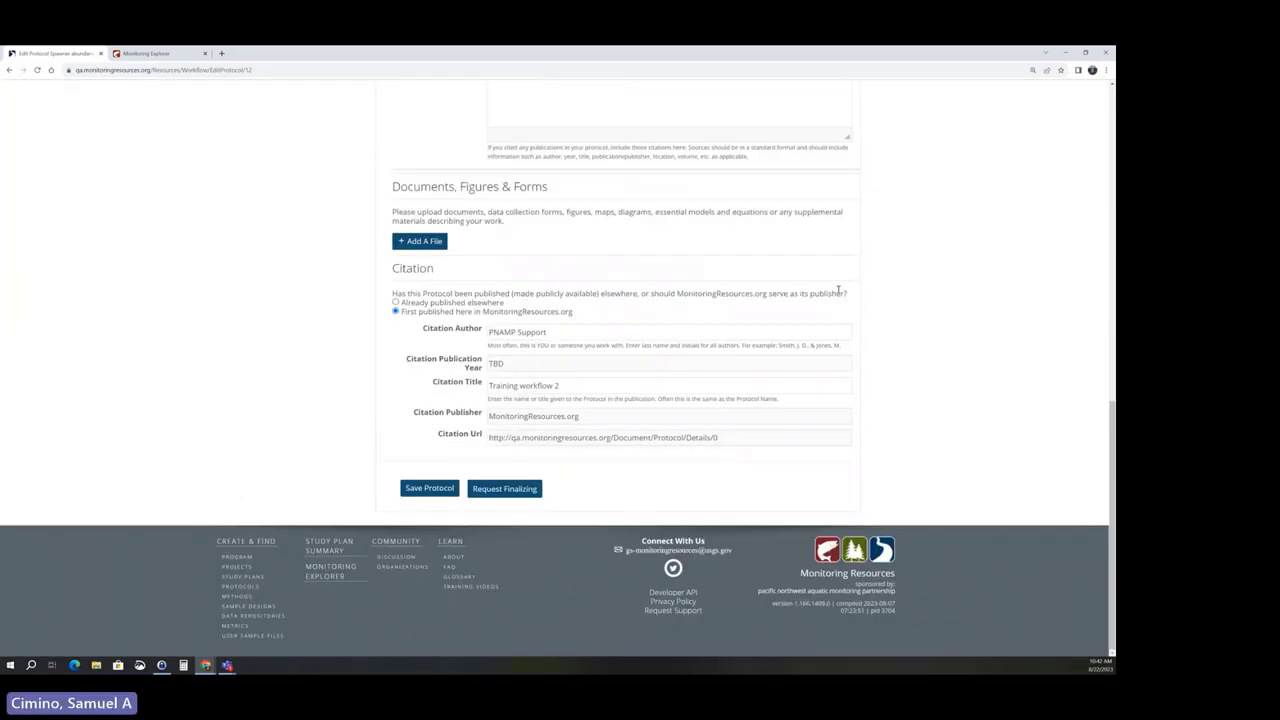
{"action": "scroll", "coordinate": [840, 291], "scroll_direction": "up", "scroll_amount": 1}
{"action": "scroll", "coordinate": [843, 291], "scroll_direction": "down", "scroll_amount": 1}
{"action": "scroll", "coordinate": [296, 338], "scroll_direction": "up", "scroll_amount": 10}
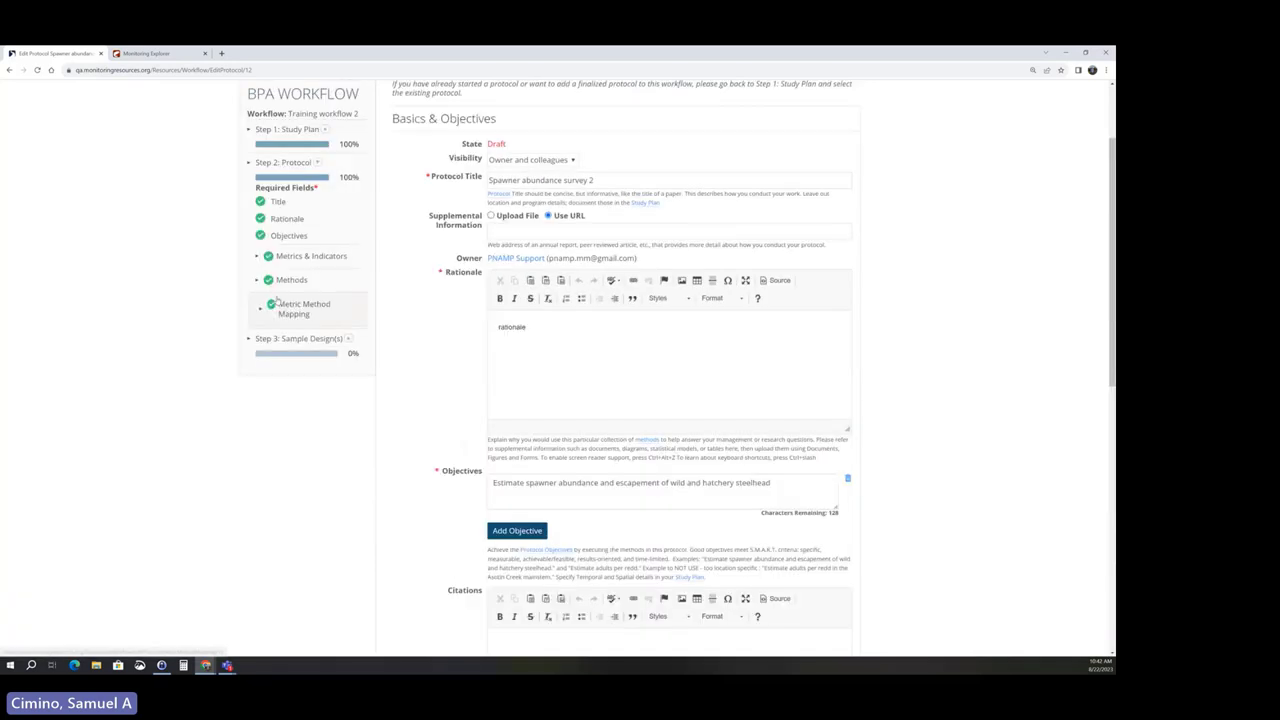
{"action": "scroll", "coordinate": [623, 389], "scroll_direction": "down", "scroll_amount": 10}
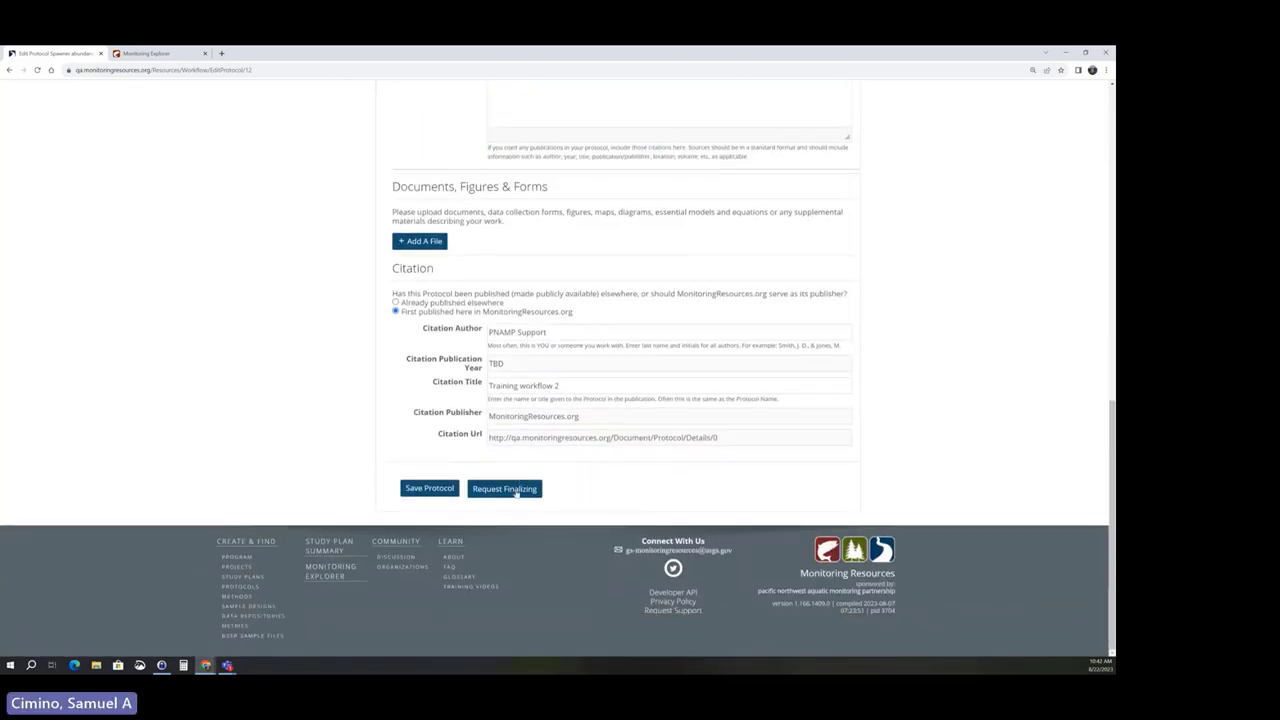
{"action": "scroll", "coordinate": [565, 470], "scroll_direction": "up", "scroll_amount": 10}
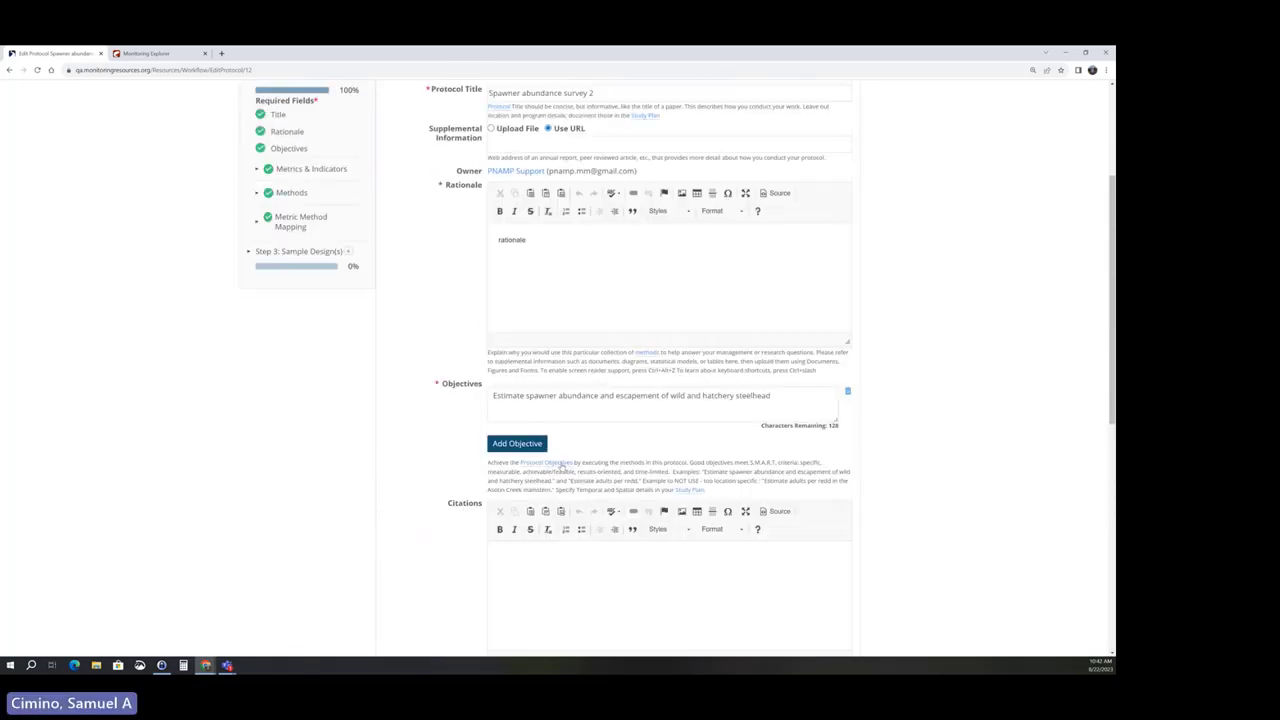
{"action": "scroll", "coordinate": [313, 255], "scroll_direction": "up", "scroll_amount": 1}
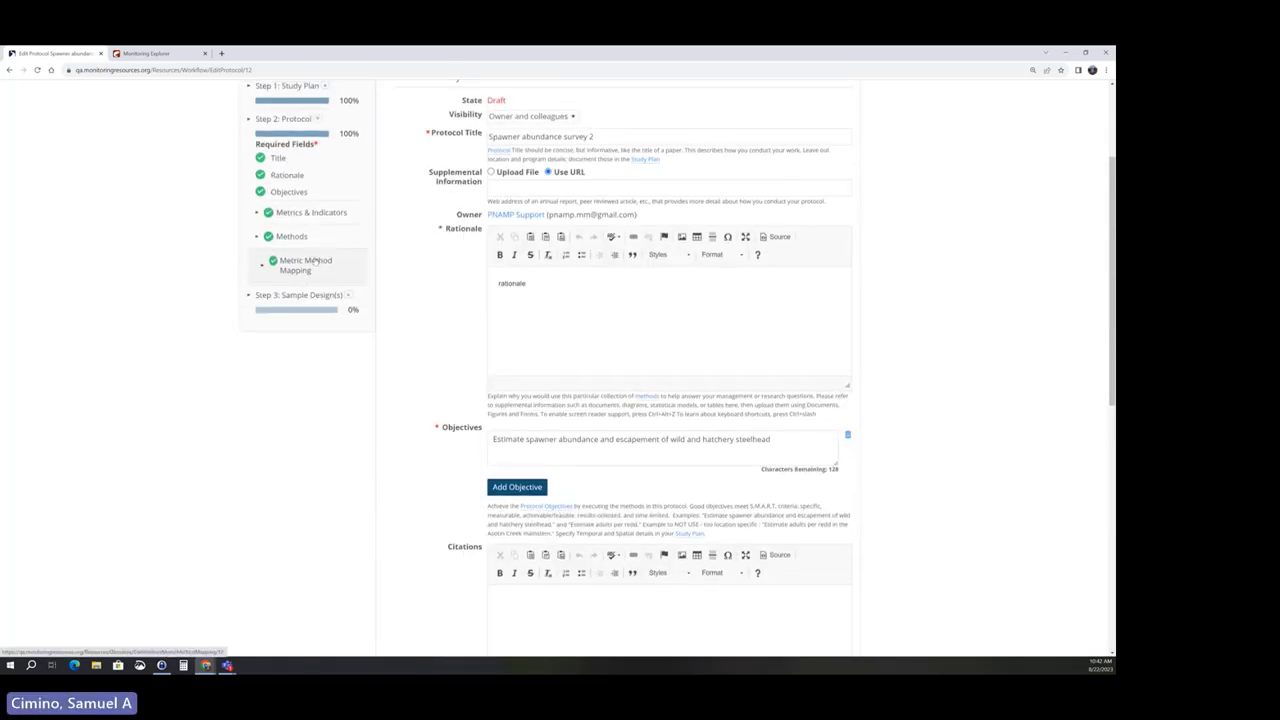
{"action": "scroll", "coordinate": [313, 262], "scroll_direction": "down", "scroll_amount": 1}
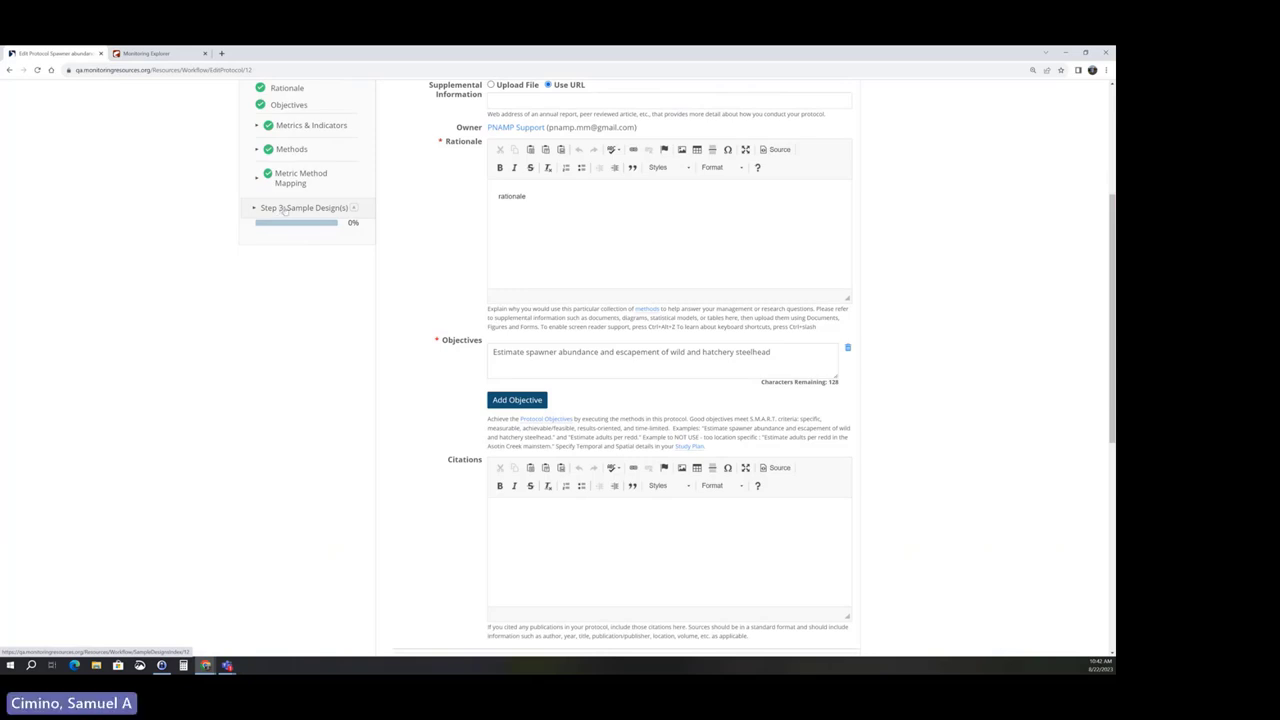
{"action": "scroll", "coordinate": [284, 209], "scroll_direction": "up", "scroll_amount": 2}
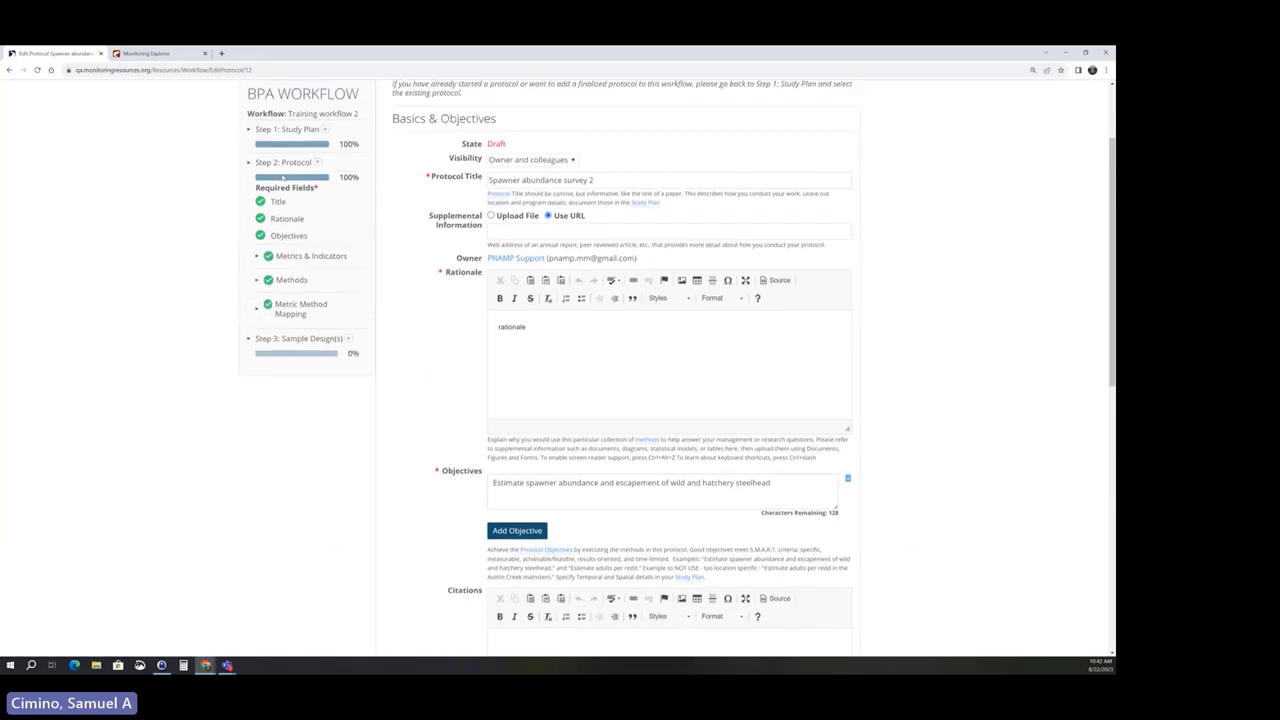
{"action": "scroll", "coordinate": [300, 330], "scroll_direction": "up", "scroll_amount": 1}
{"action": "scroll", "coordinate": [300, 340], "scroll_direction": "down", "scroll_amount": 1}
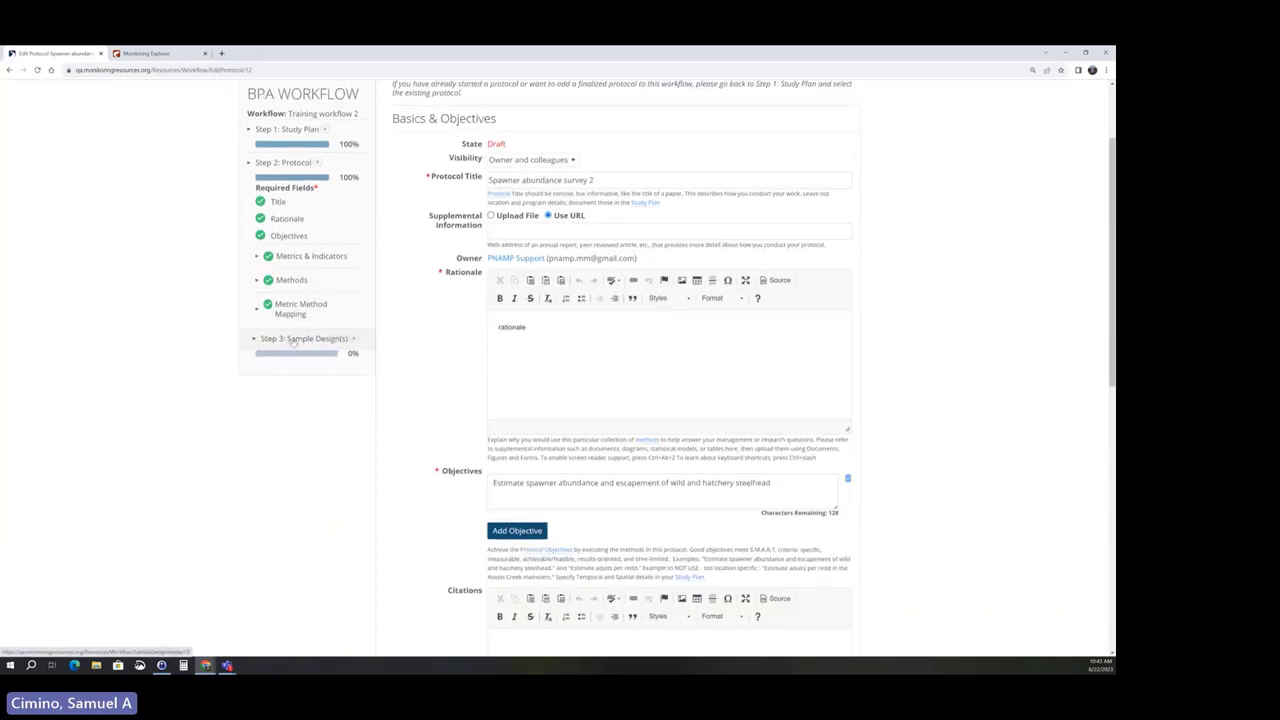
Start a new sample design from Step 3, choosing Opportunistic Design as its type.
{"action": "left_click", "coordinate": [293, 343]}
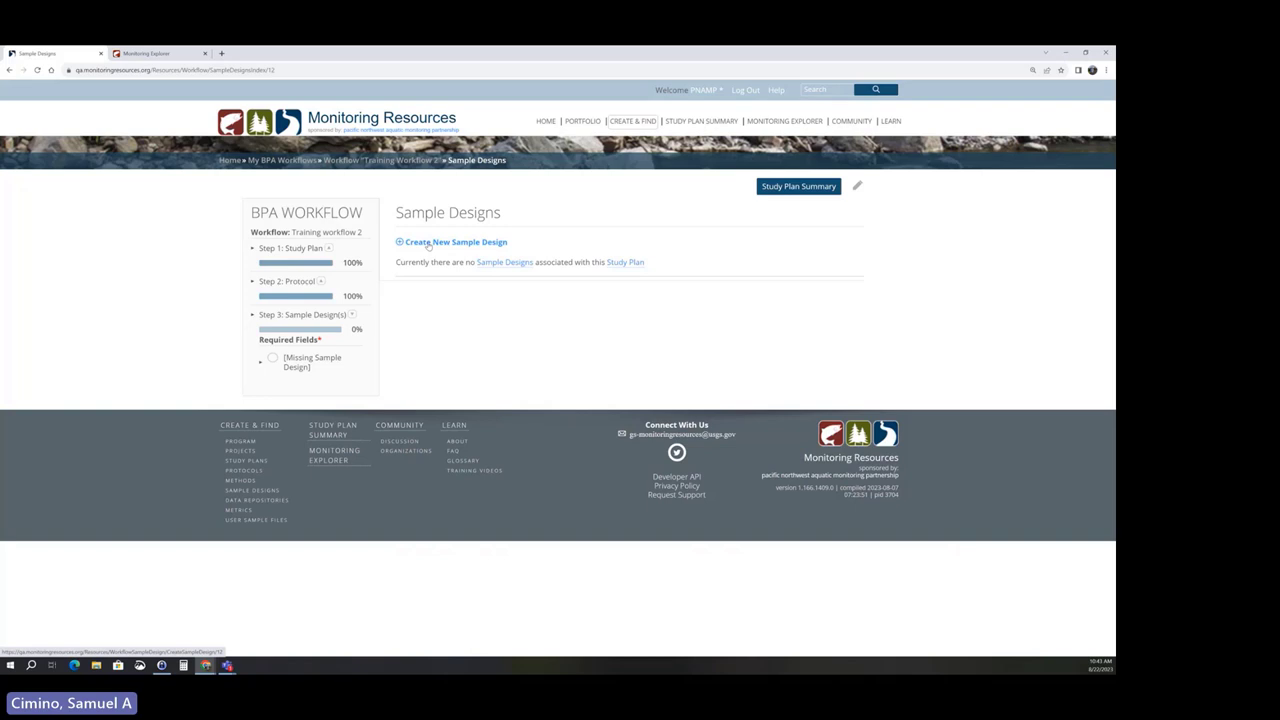
{"action": "left_click", "coordinate": [429, 246]}
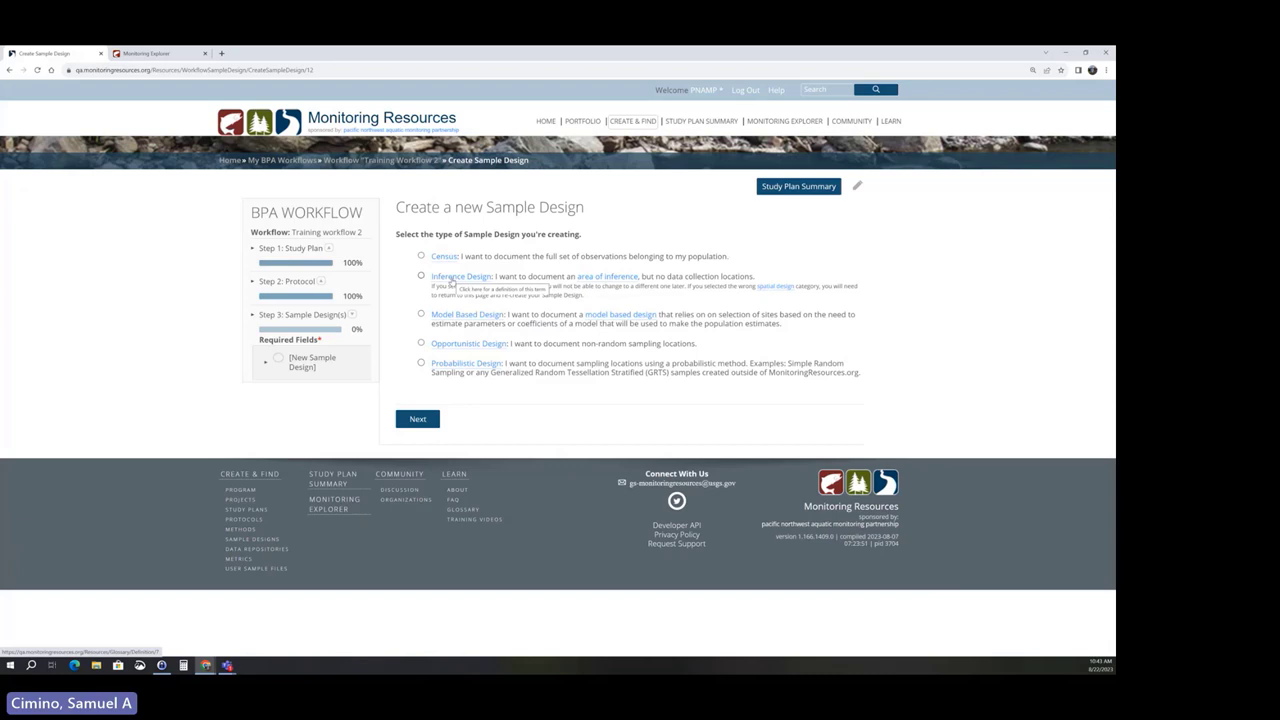
{"action": "left_click", "coordinate": [451, 281]}
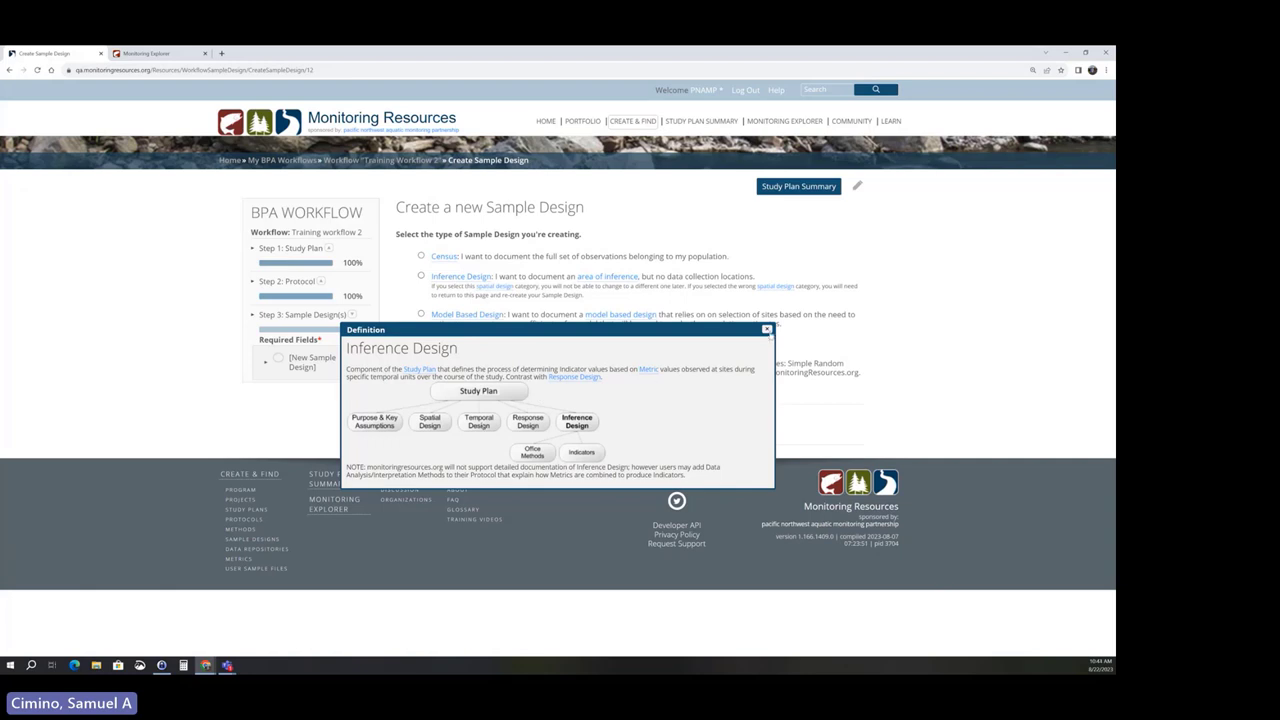
{"action": "left_click", "coordinate": [767, 330]}
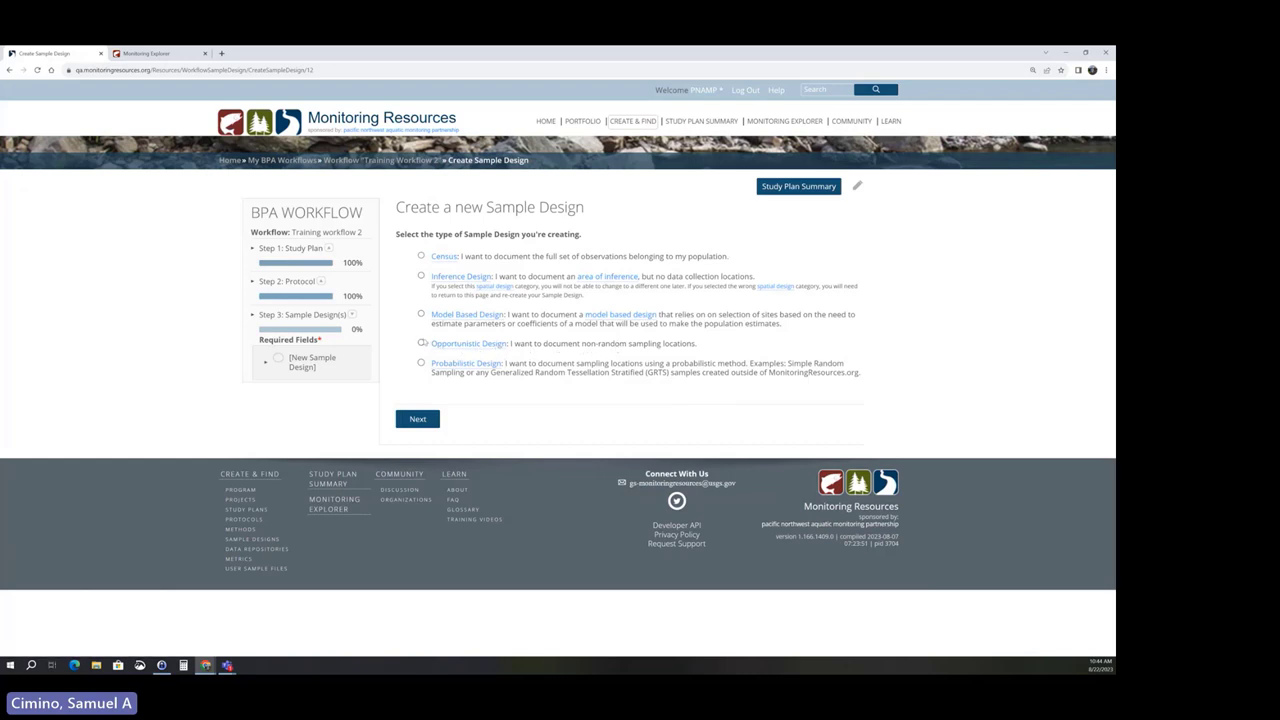
{"action": "left_click", "coordinate": [421, 344]}
{"action": "left_click", "coordinate": [417, 420]}
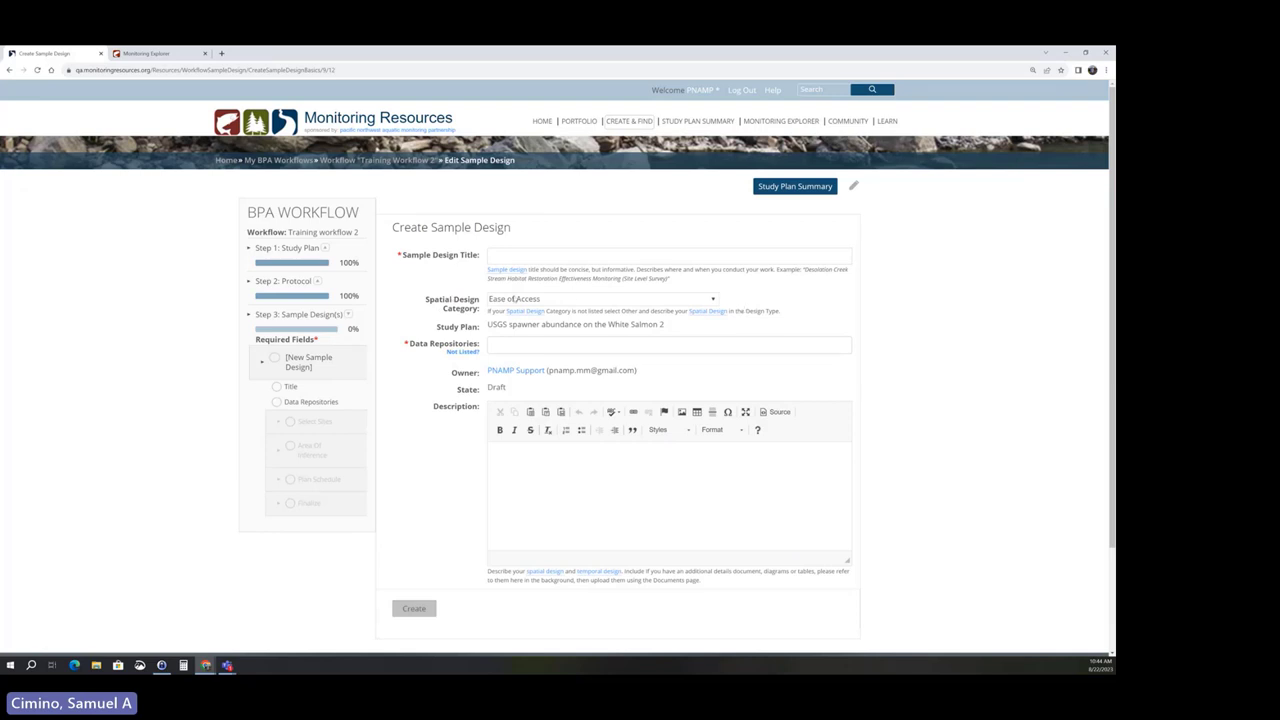
Set spatial category to Historic Precedent and title the design 'spawner abundance white salmon survey 2'.
{"action": "left_click", "coordinate": [715, 302]}
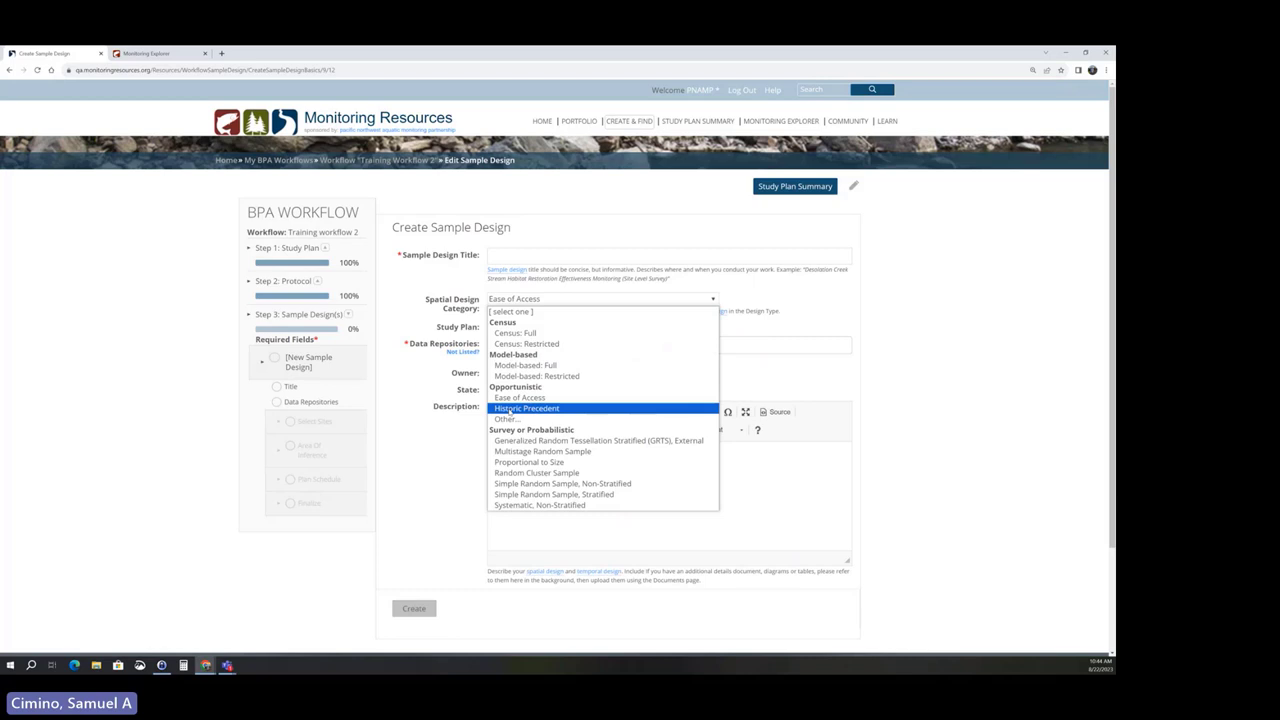
{"action": "left_click", "coordinate": [511, 409]}
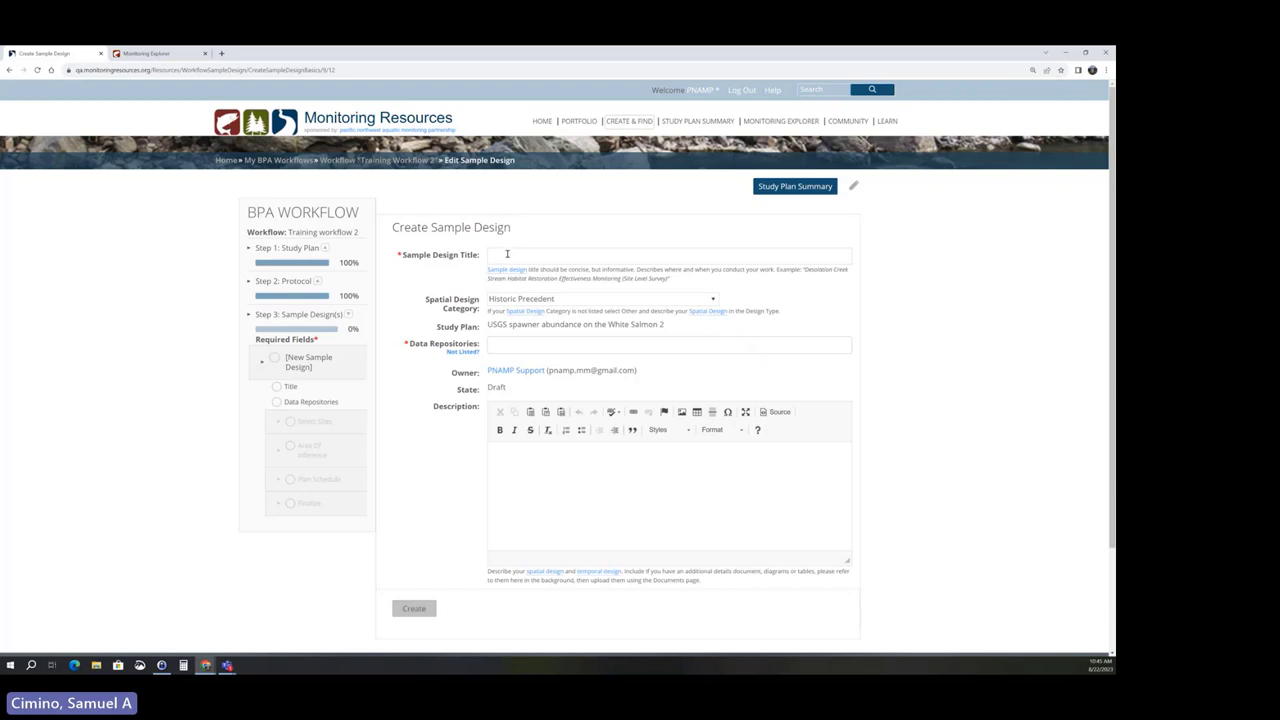
{"action": "left_click", "coordinate": [507, 254]}
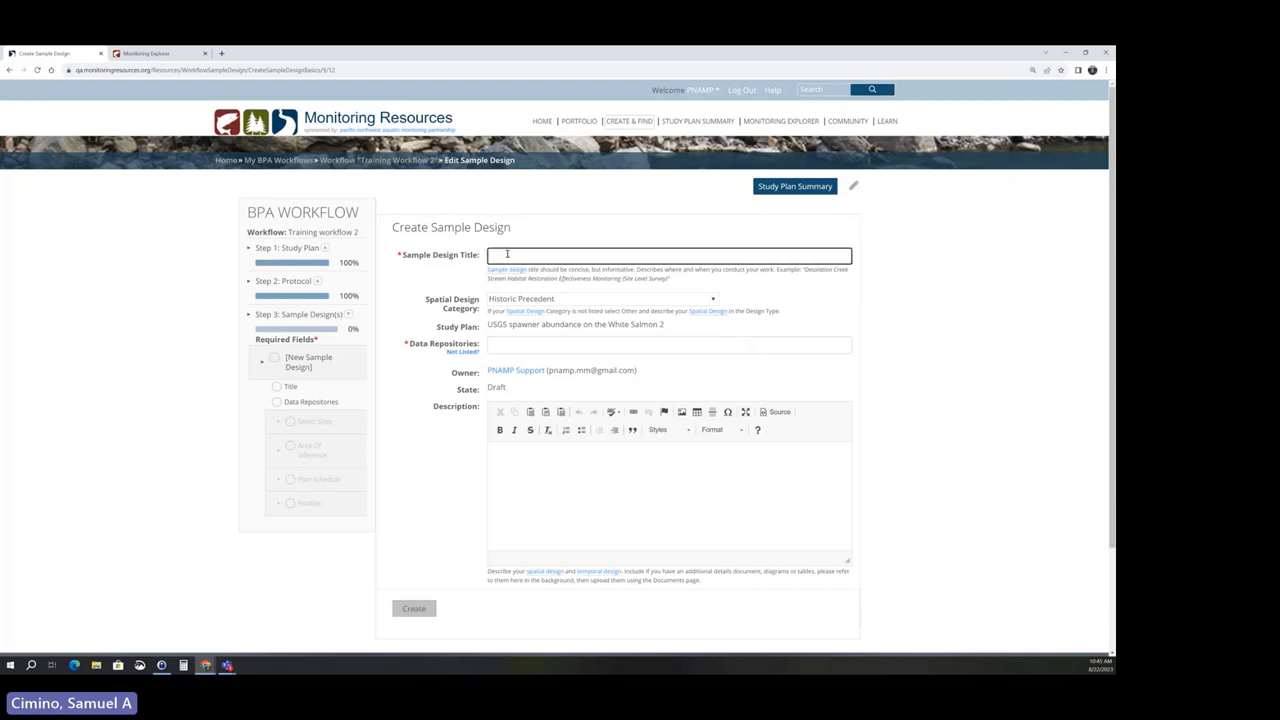
{"action": "type", "text": "spawner abundance wh"}
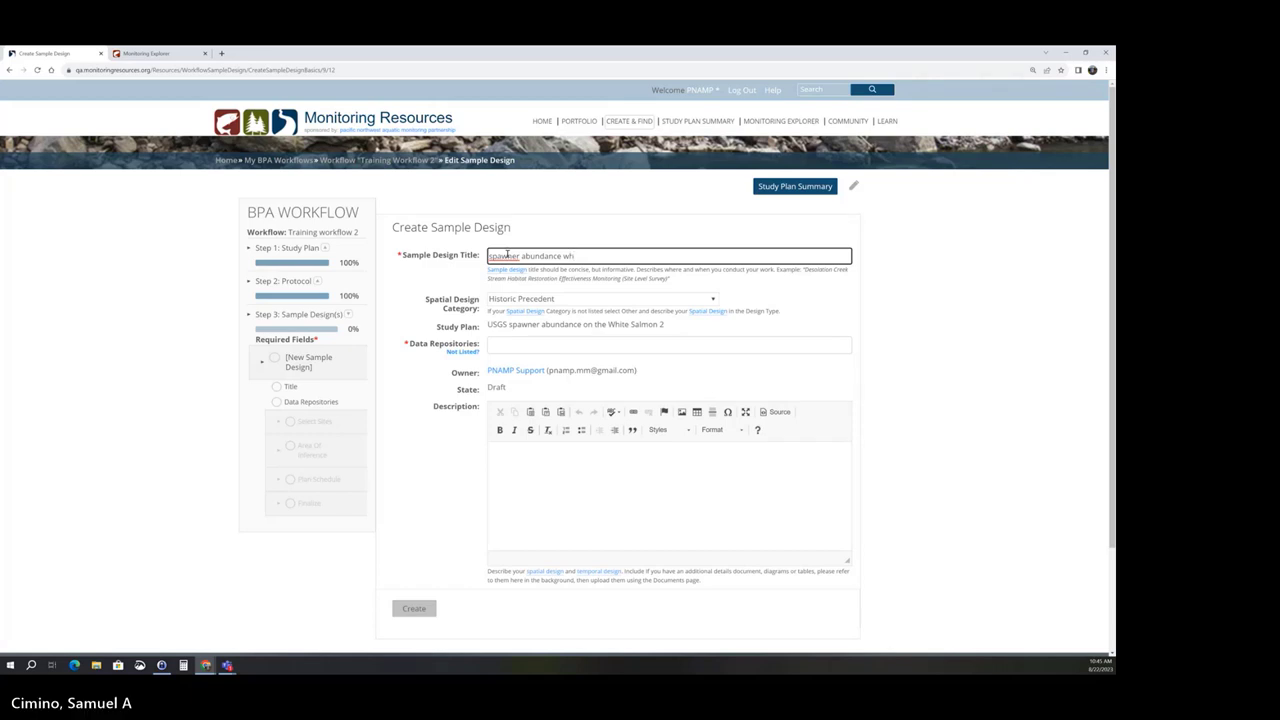
{"action": "type", "text": "ite salmon"}
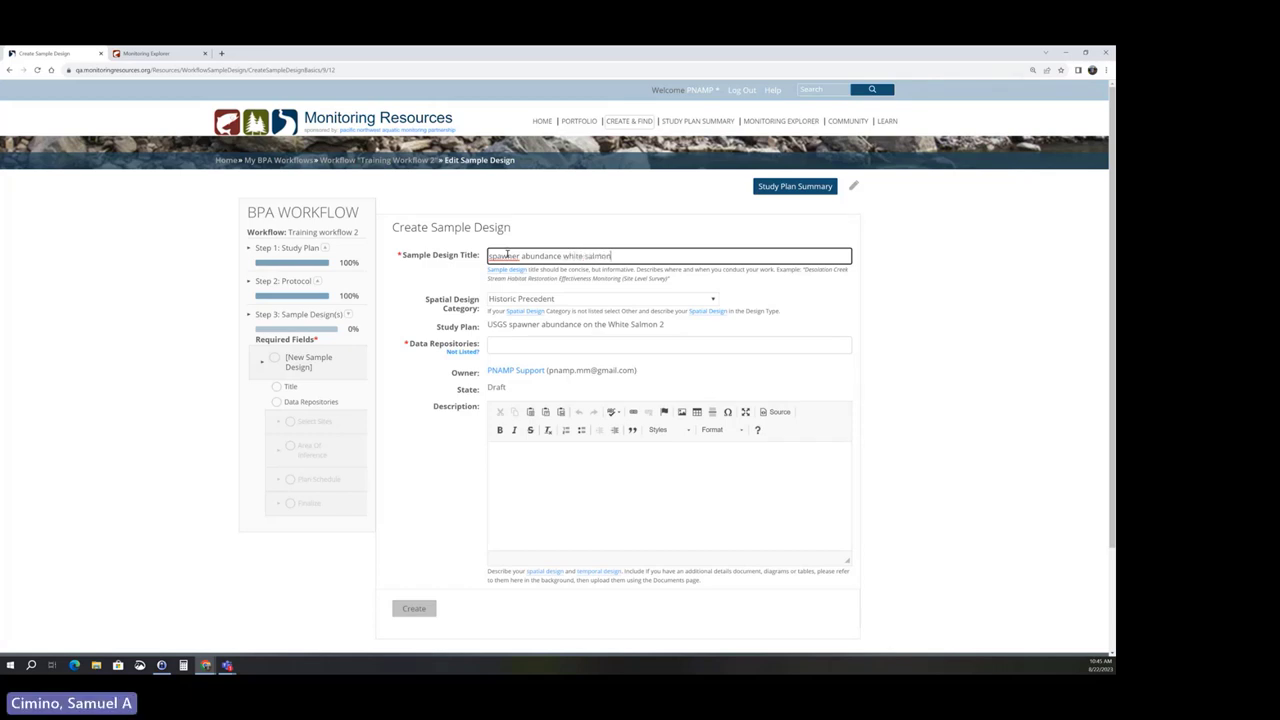
{"action": "type", "text": " survey 2"}
{"action": "scroll", "coordinate": [507, 255], "scroll_direction": "down", "scroll_amount": 2}
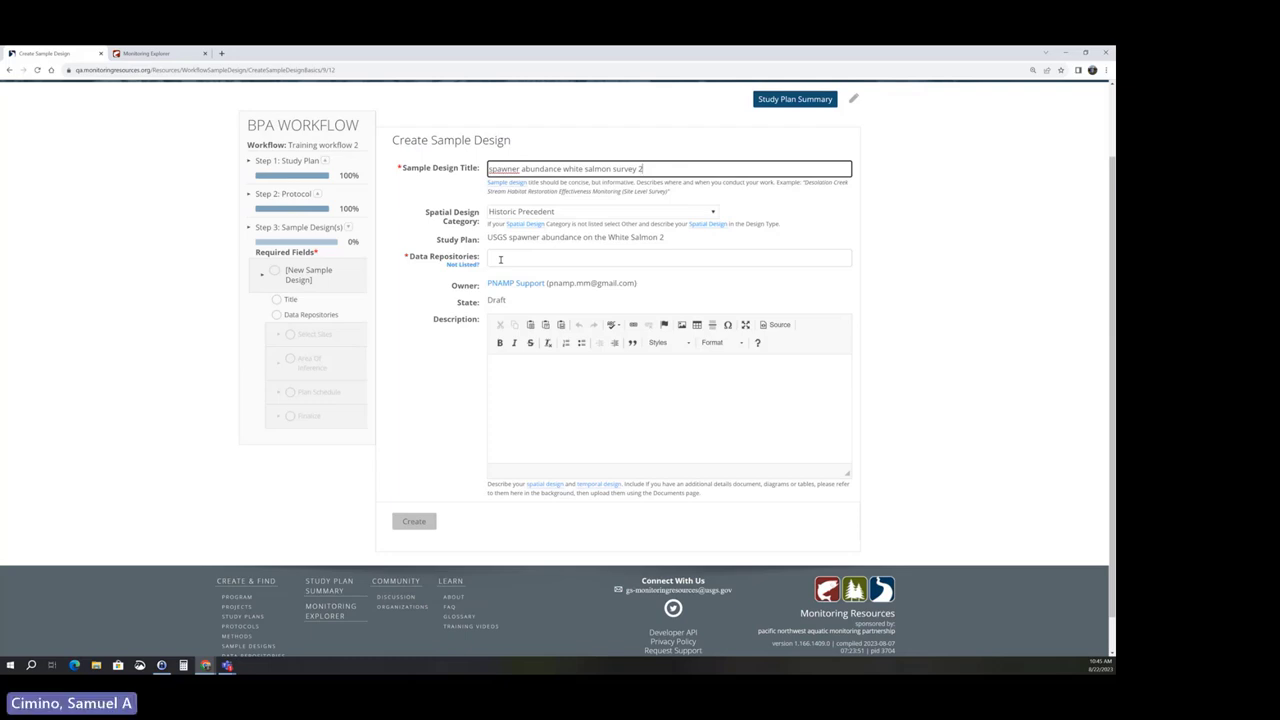
Search 'stee' and add StreamNet Data Store as a data repository.
{"action": "left_click", "coordinate": [500, 260]}
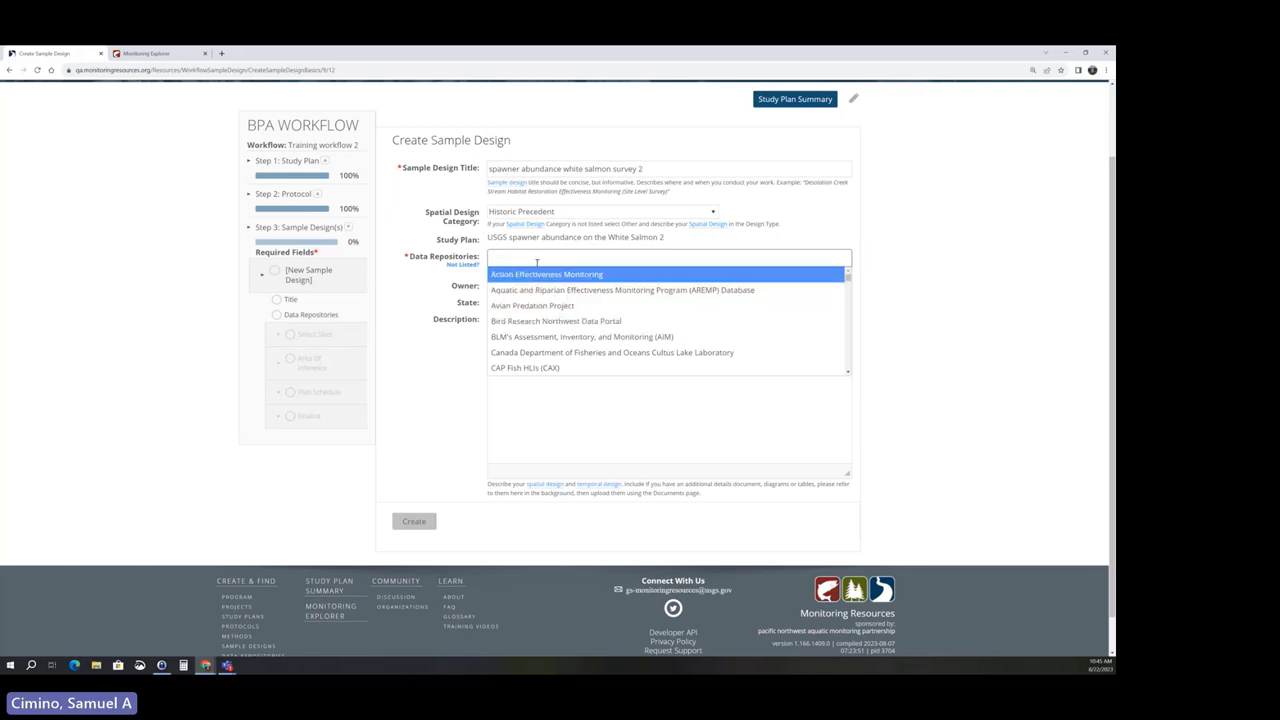
{"action": "left_click", "coordinate": [535, 260]}
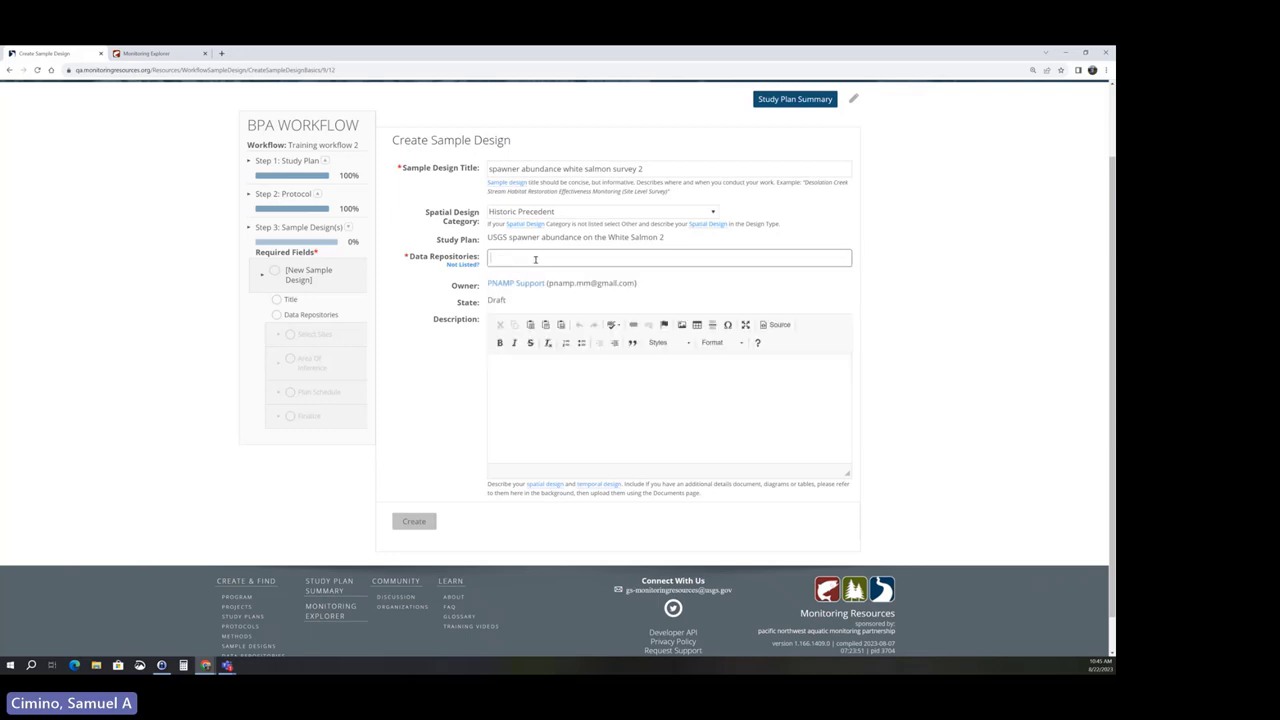
{"action": "type", "text": "ste"}
{"action": "type", "text": "e"}
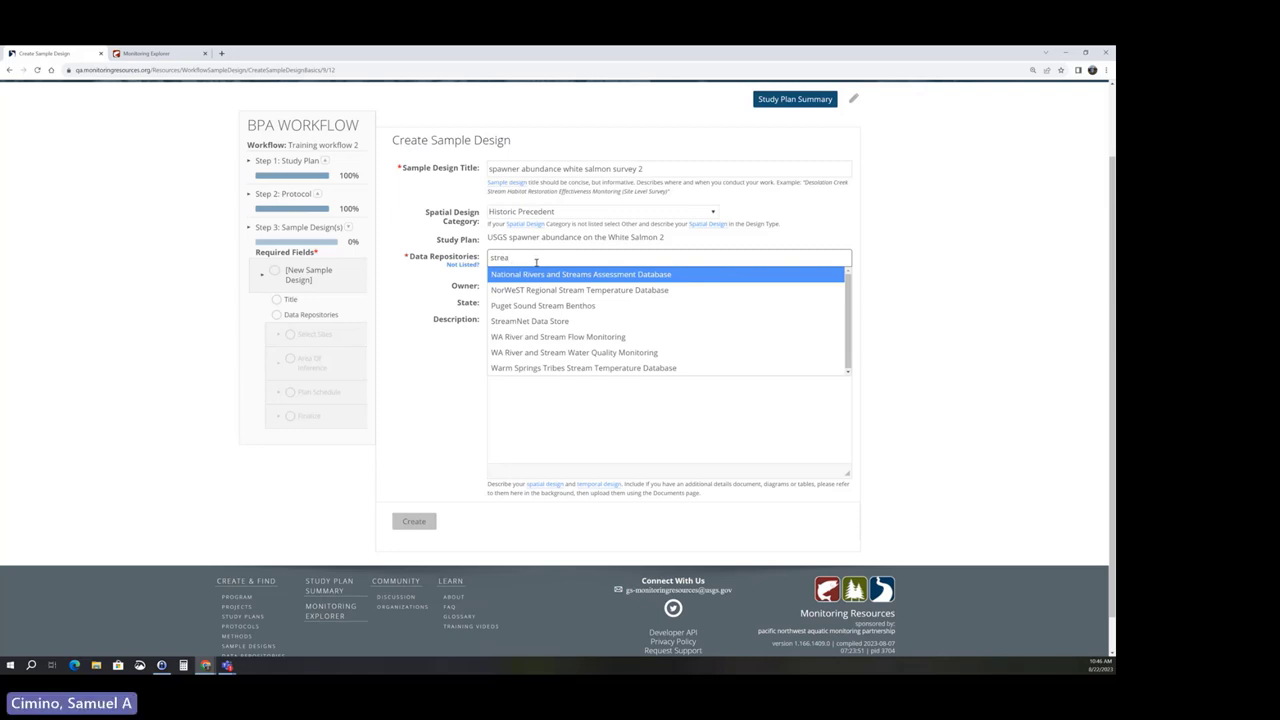
{"action": "left_click", "coordinate": [532, 322]}
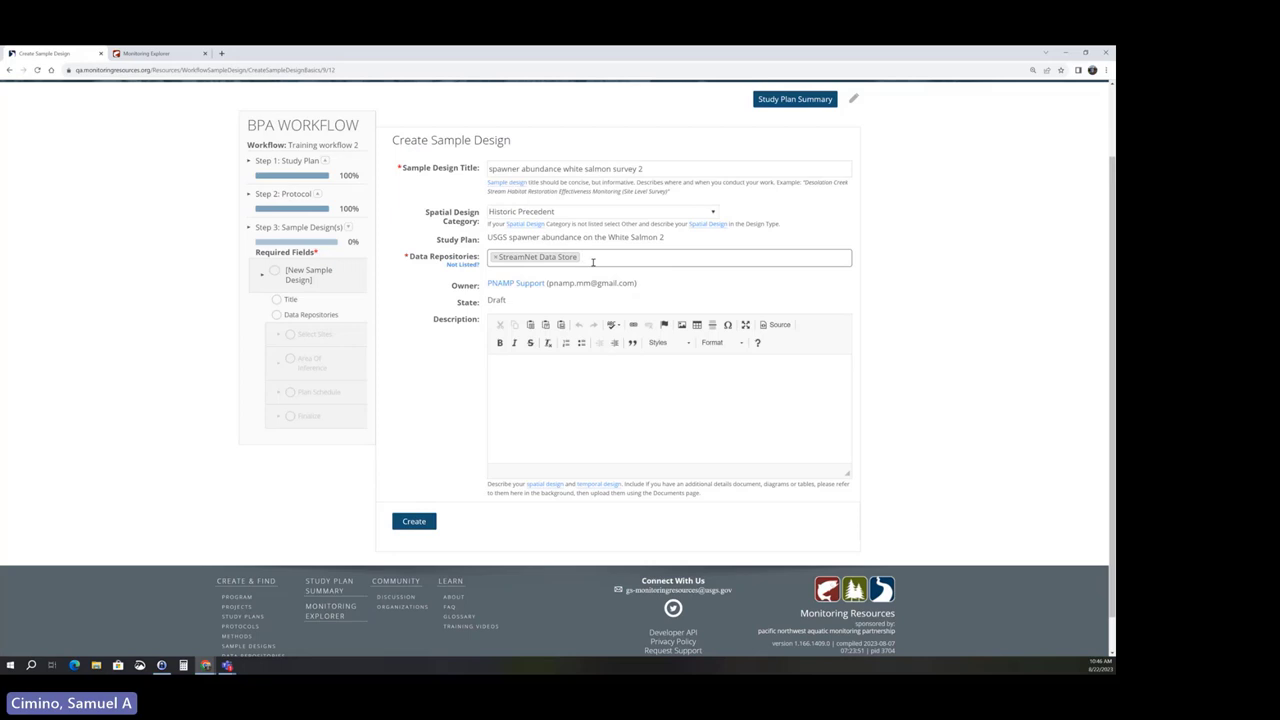
Search 'pt' and add PTAGIS Website as the second data repository.
{"action": "left_click", "coordinate": [593, 262]}
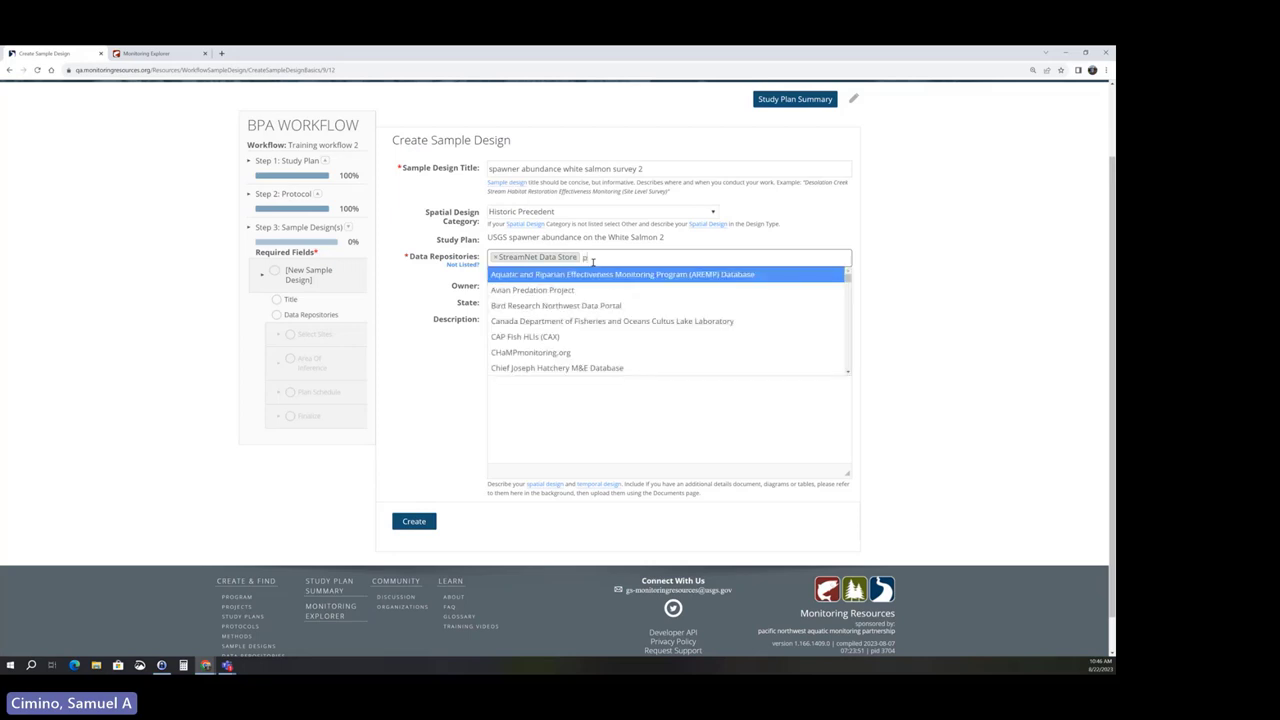
{"action": "type", "text": "pn"}
{"action": "key", "text": "BackSpace"}
{"action": "type", "text": "t"}
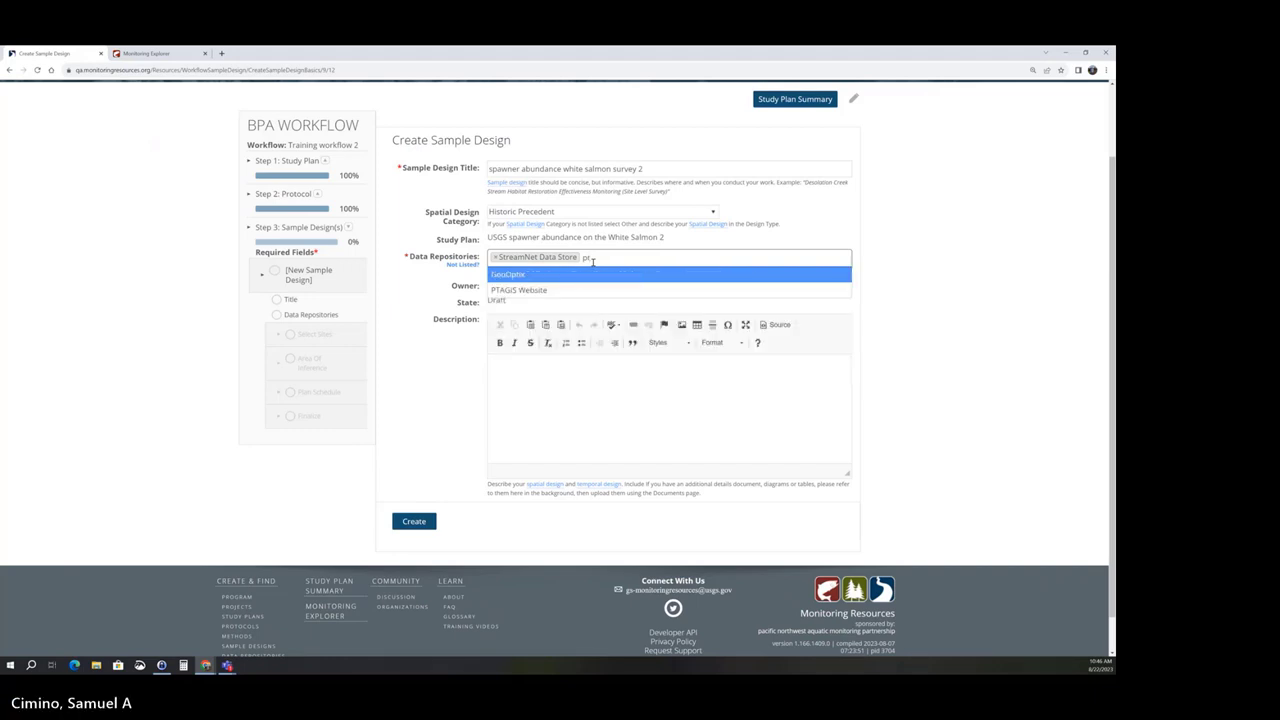
{"action": "left_click", "coordinate": [539, 290]}
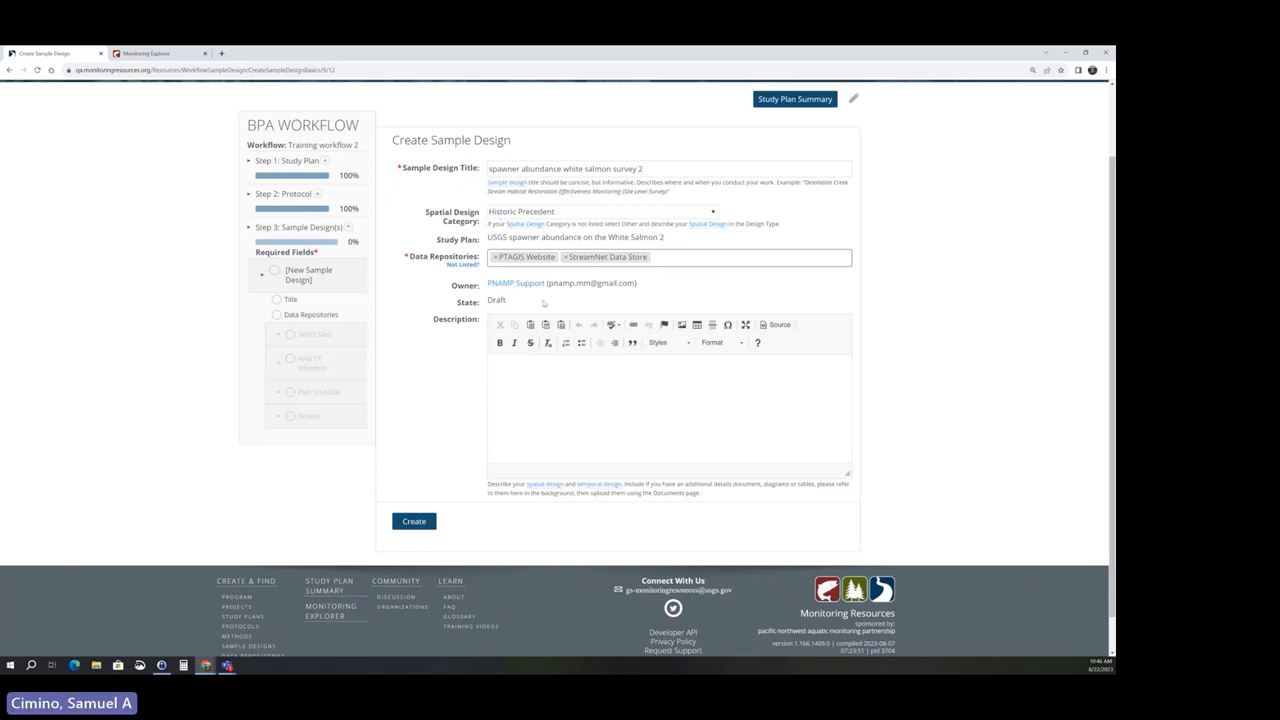
{"action": "scroll", "coordinate": [540, 330], "scroll_direction": "down", "scroll_amount": 1}
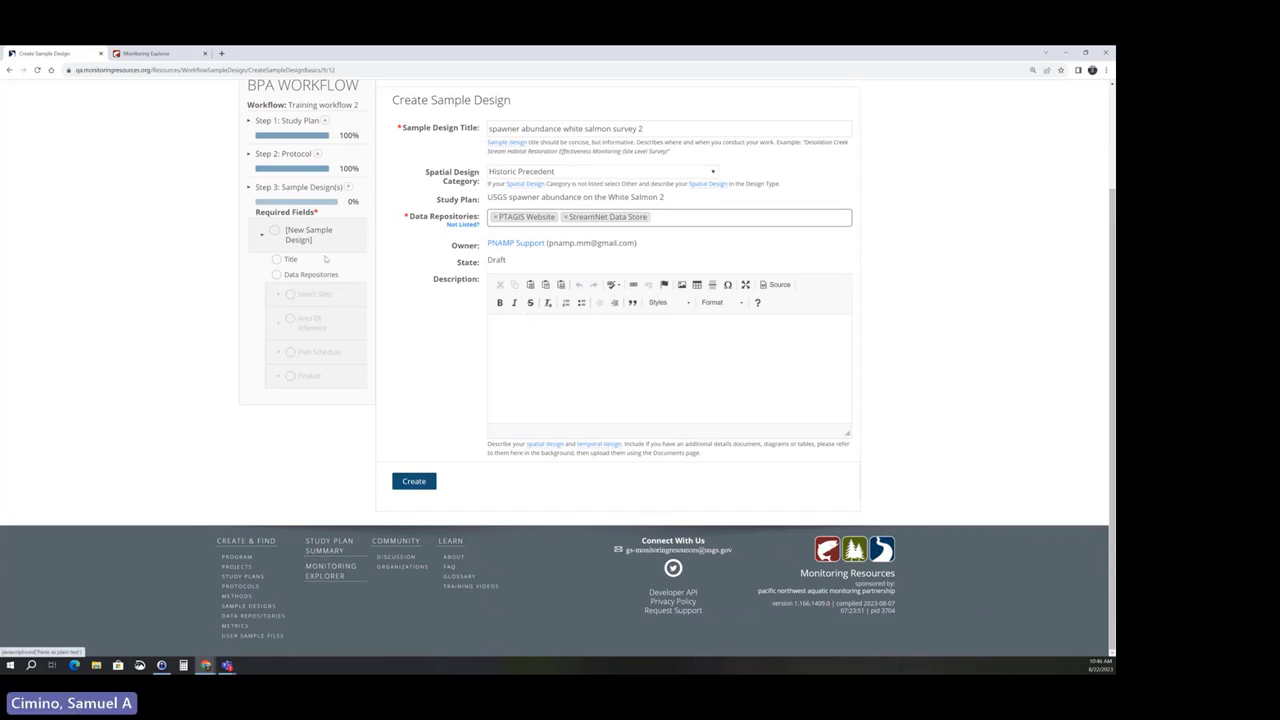
{"action": "left_click", "coordinate": [538, 343]}
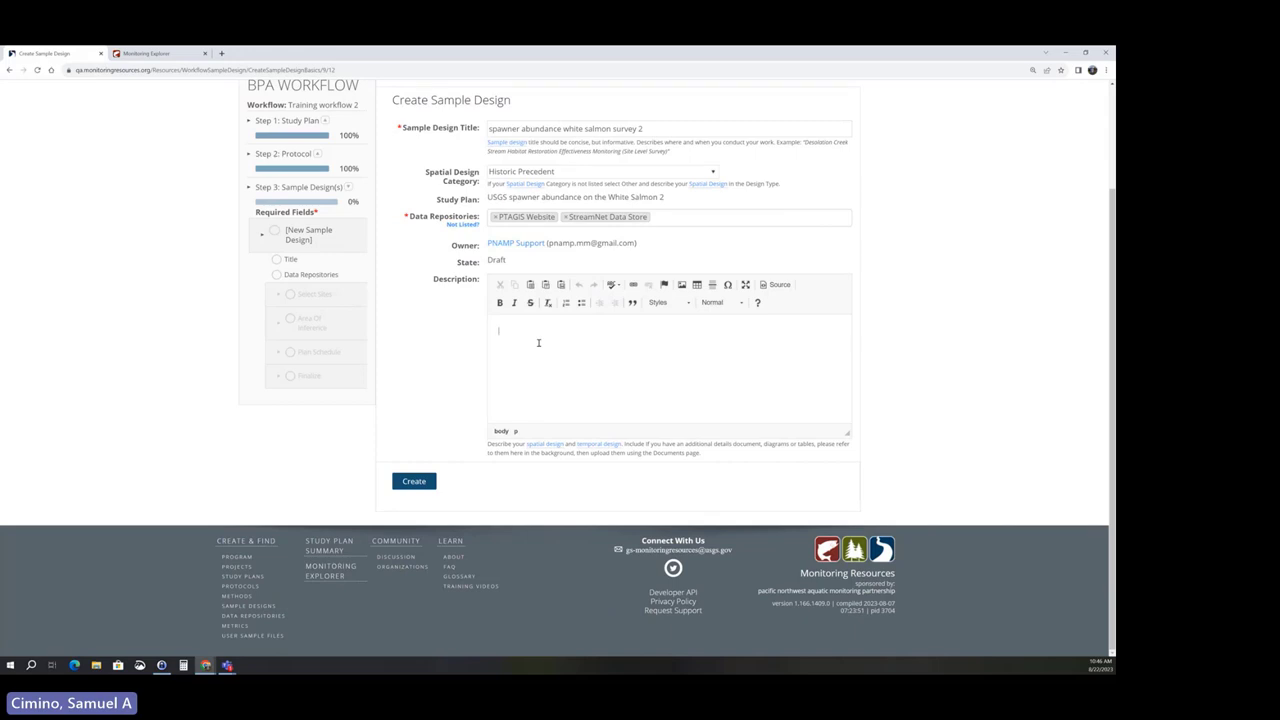
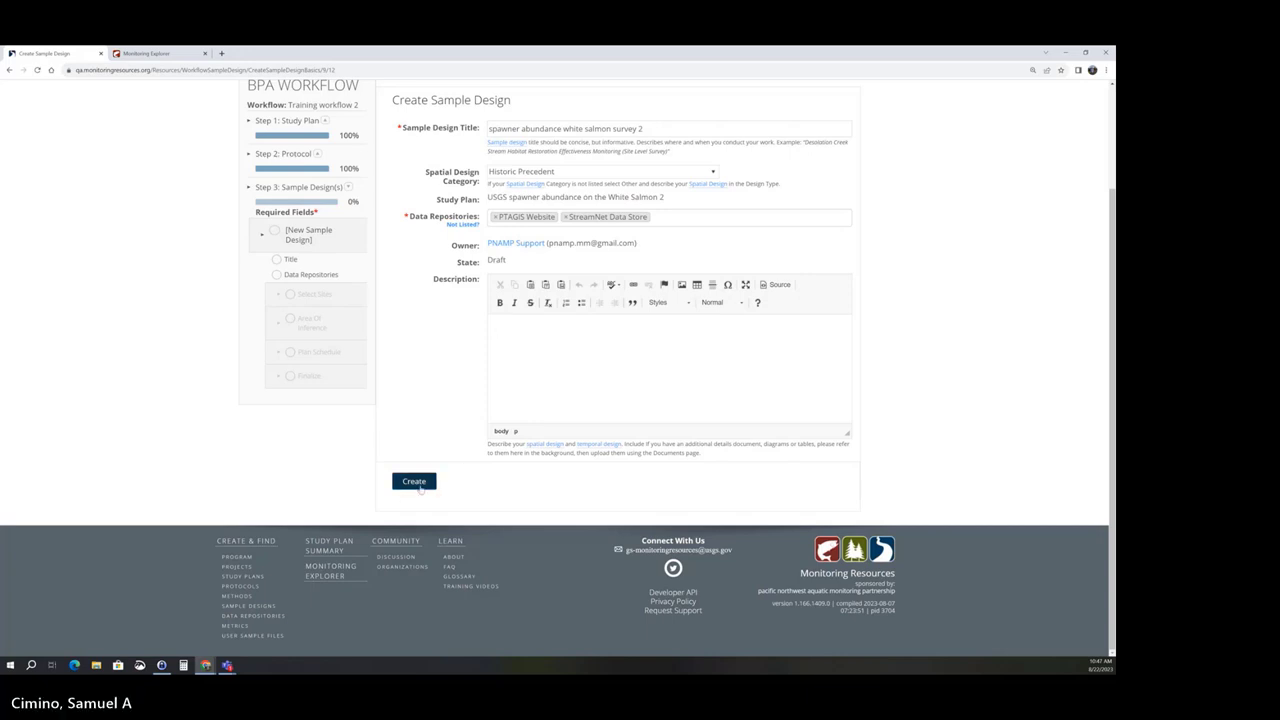
Create the sample design and review its Describe Sample page listing PTAGIS Website and StreamNet Data Store.
{"action": "left_click", "coordinate": [421, 484]}
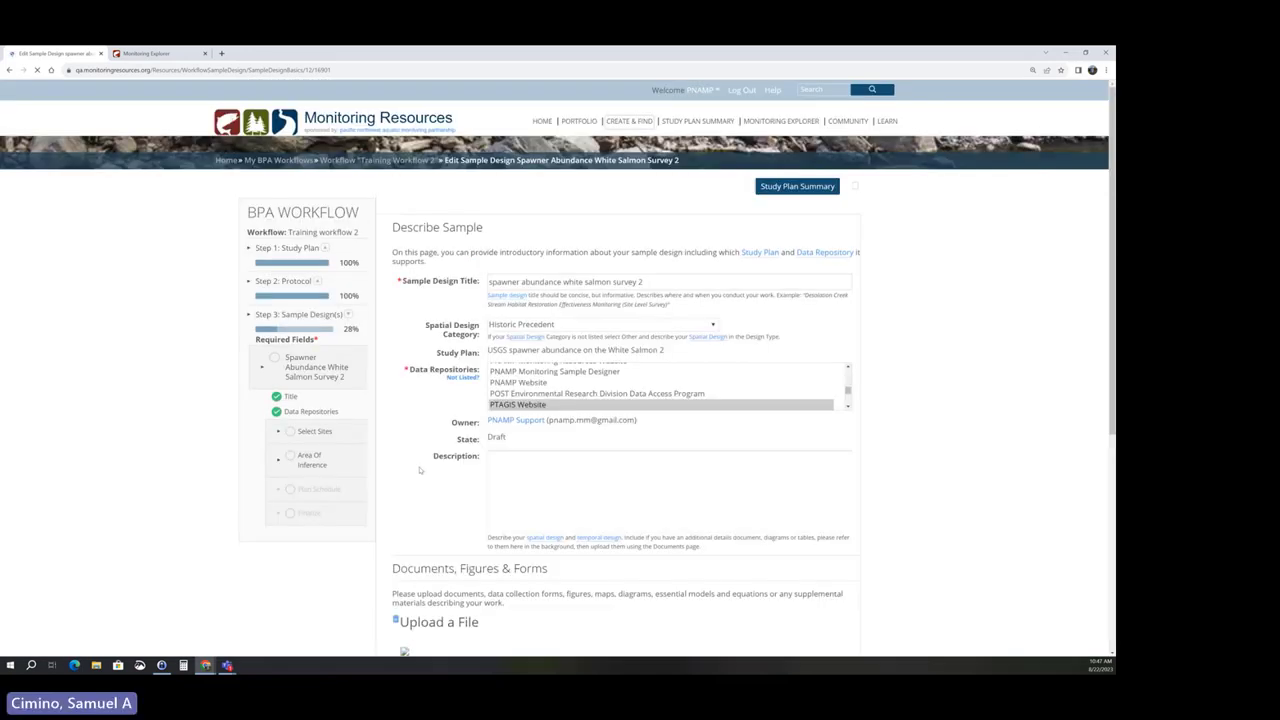
{"action": "scroll", "coordinate": [909, 383], "scroll_direction": "down", "scroll_amount": 1}
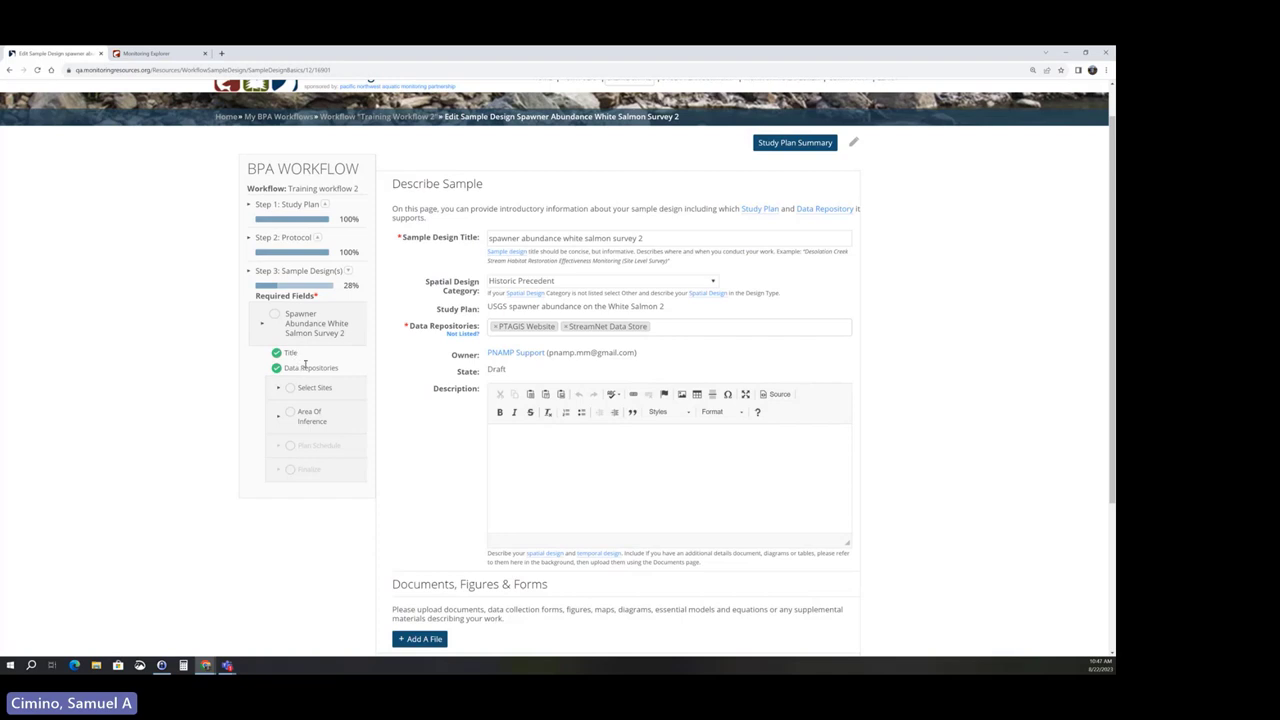
{"action": "scroll", "coordinate": [300, 350], "scroll_direction": "down", "scroll_amount": 1}
{"action": "scroll", "coordinate": [871, 386], "scroll_direction": "down", "scroll_amount": 1}
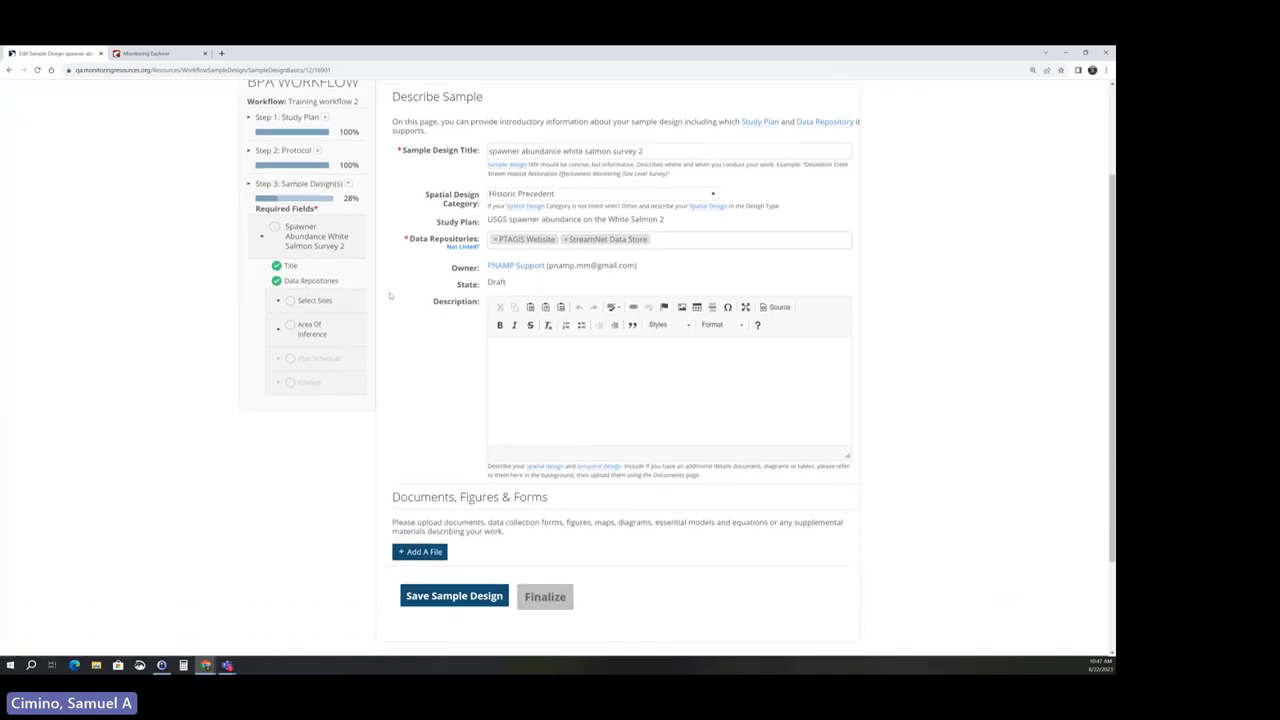
{"action": "scroll", "coordinate": [484, 380], "scroll_direction": "down", "scroll_amount": 2}
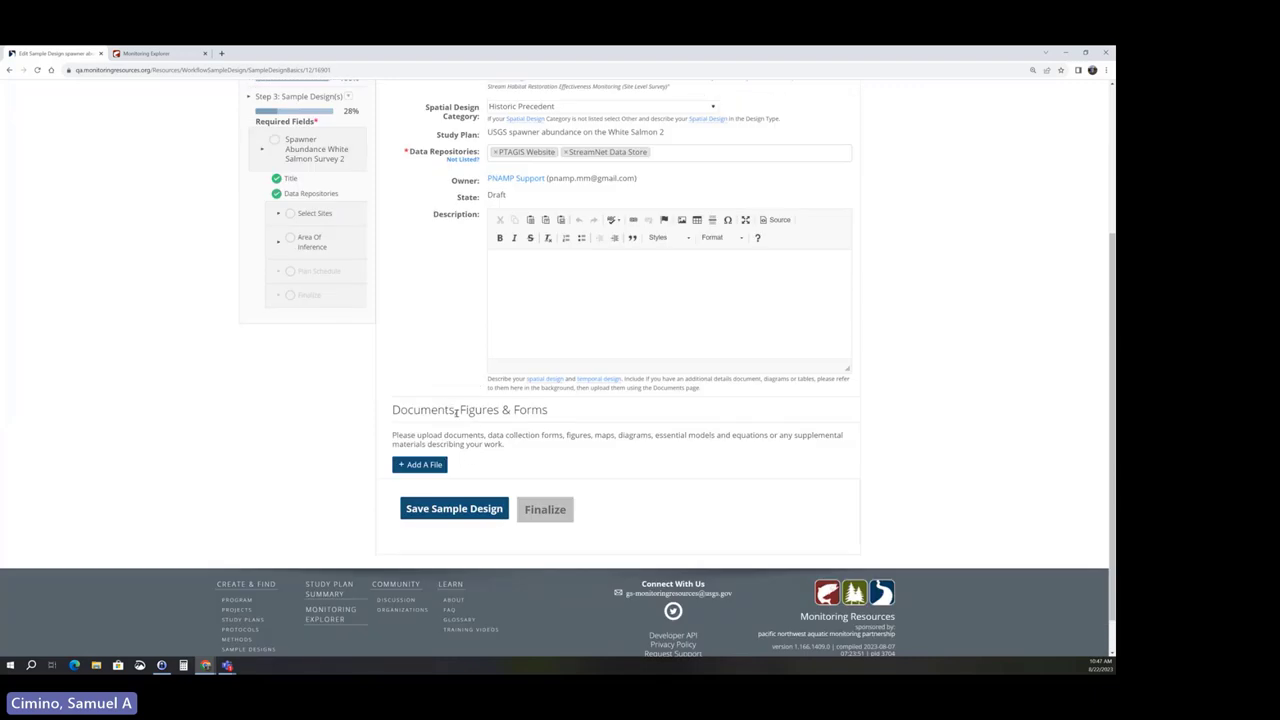
Open Select Sites, check the Advanced Search filters, and view the empty sites table.
{"action": "left_click", "coordinate": [302, 216]}
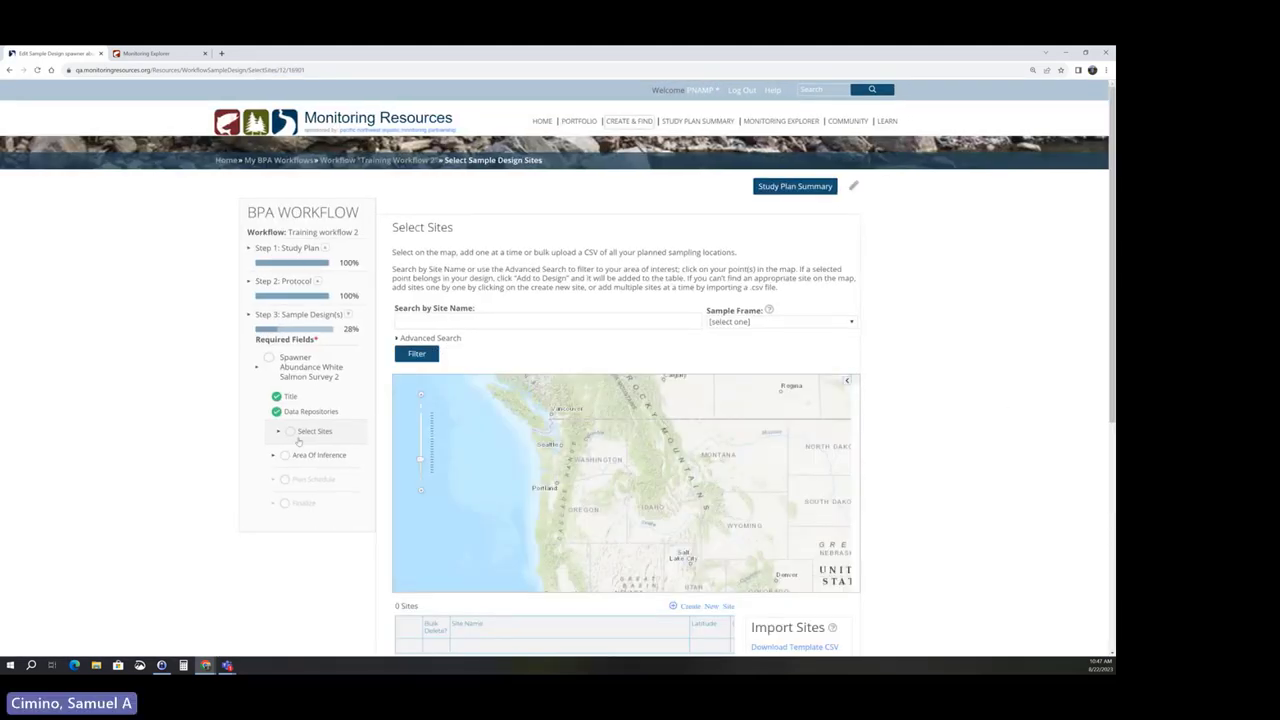
{"action": "scroll", "coordinate": [590, 271], "scroll_direction": "down", "scroll_amount": 1}
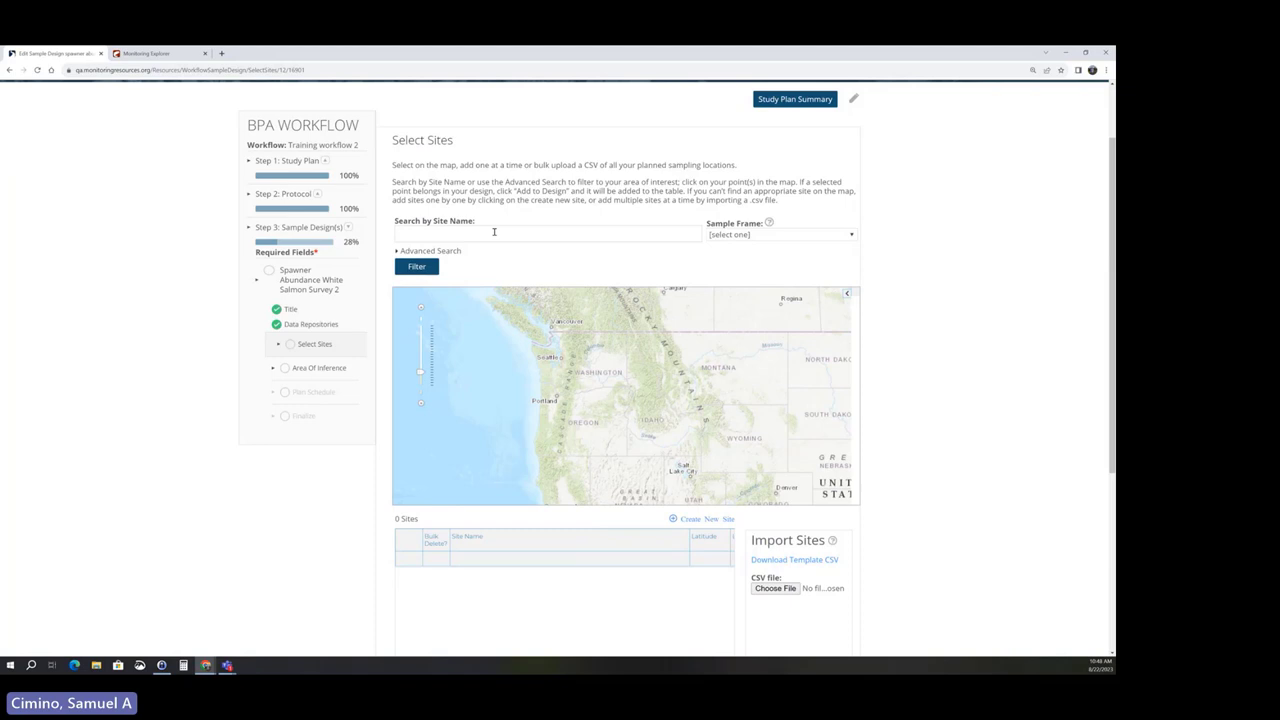
{"action": "left_click", "coordinate": [421, 252]}
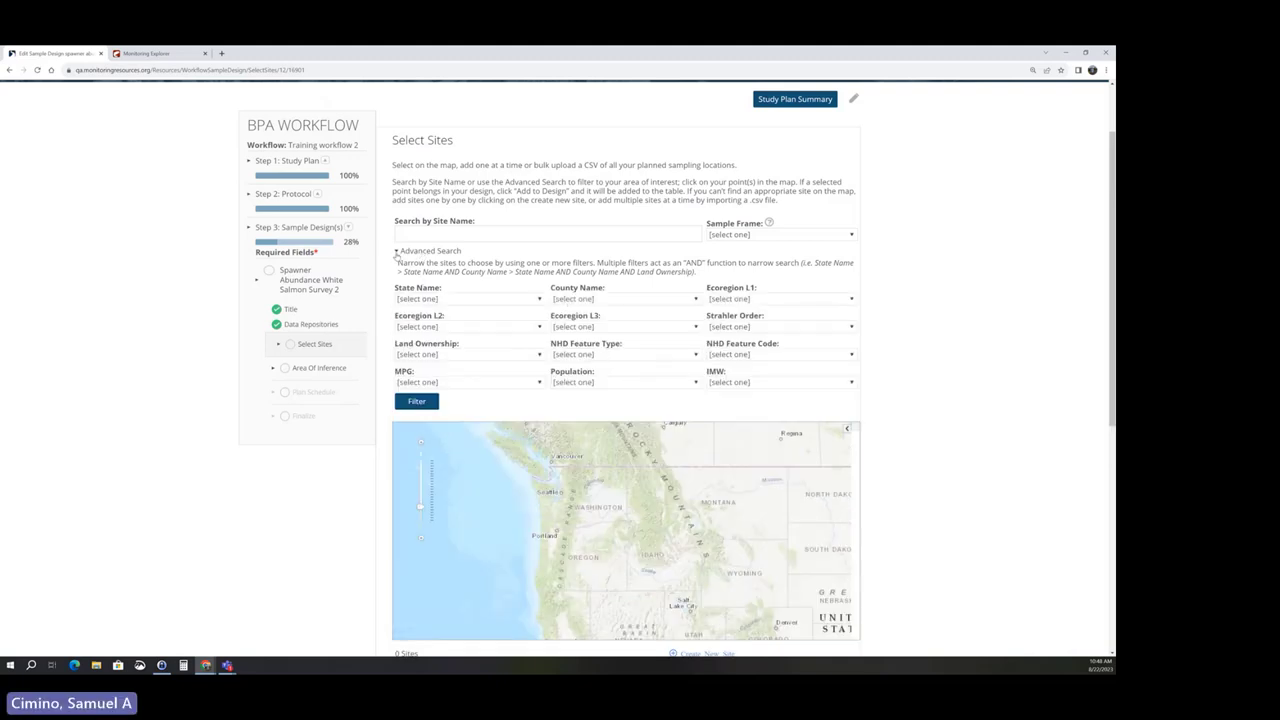
{"action": "left_click", "coordinate": [398, 251]}
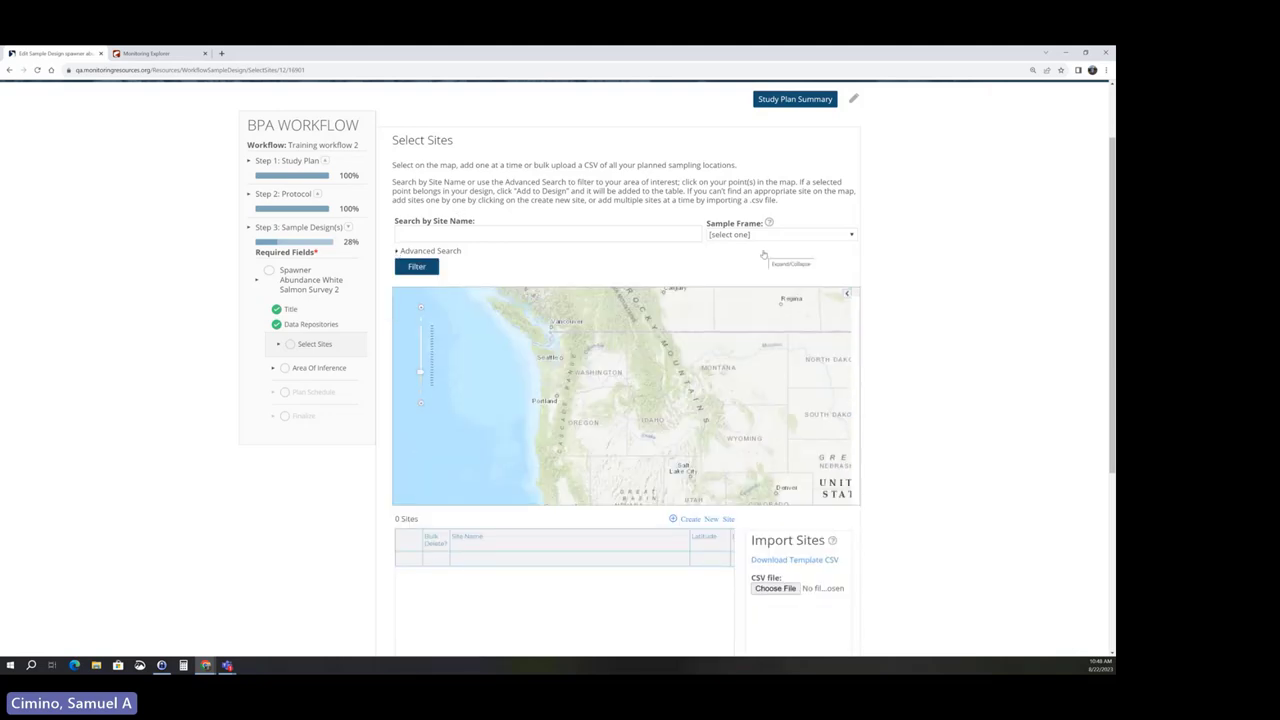
{"action": "scroll", "coordinate": [955, 313], "scroll_direction": "down", "scroll_amount": 1}
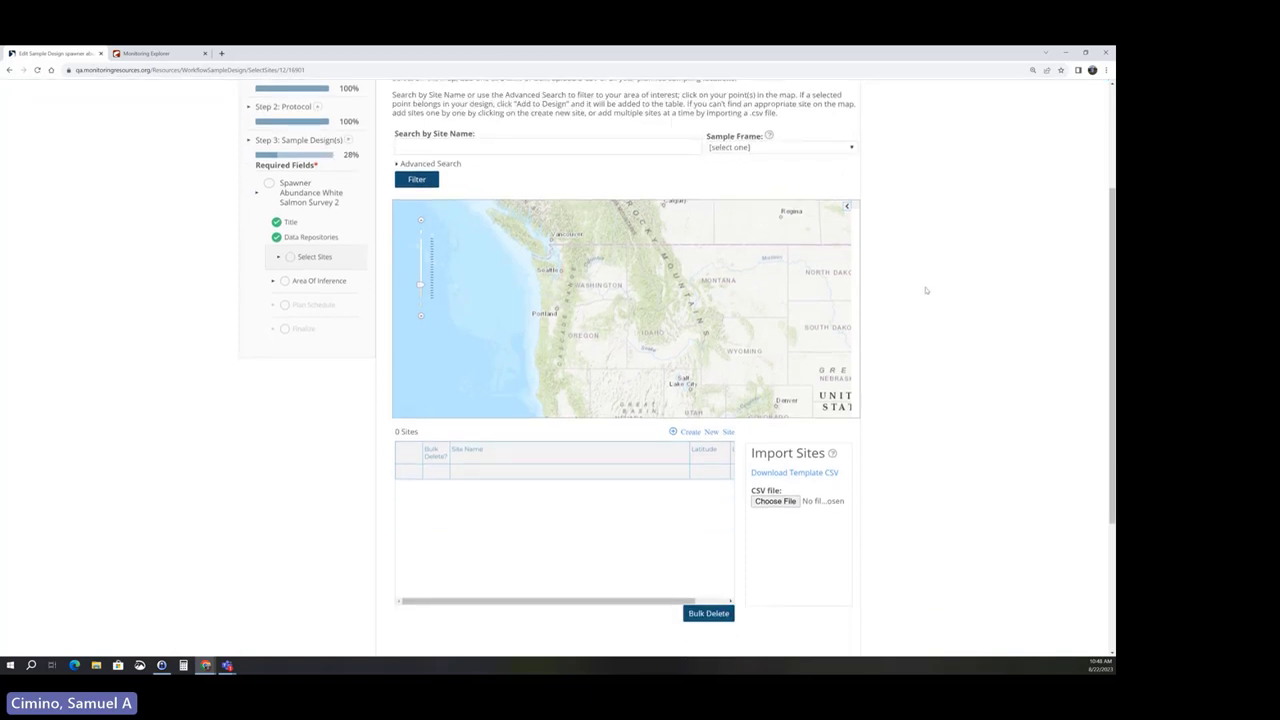
{"action": "scroll", "coordinate": [926, 290], "scroll_direction": "down", "scroll_amount": 1}
{"action": "scroll", "coordinate": [926, 290], "scroll_direction": "down", "scroll_amount": 1}
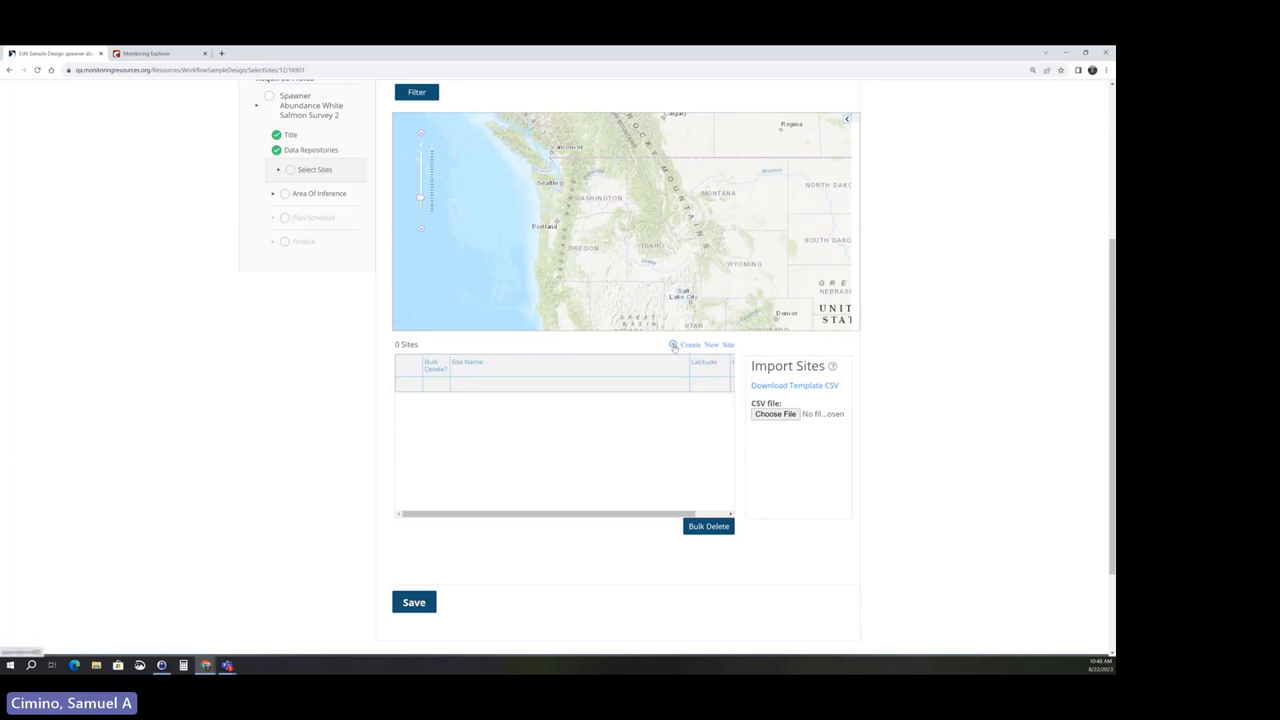
{"action": "left_click", "coordinate": [674, 346]}
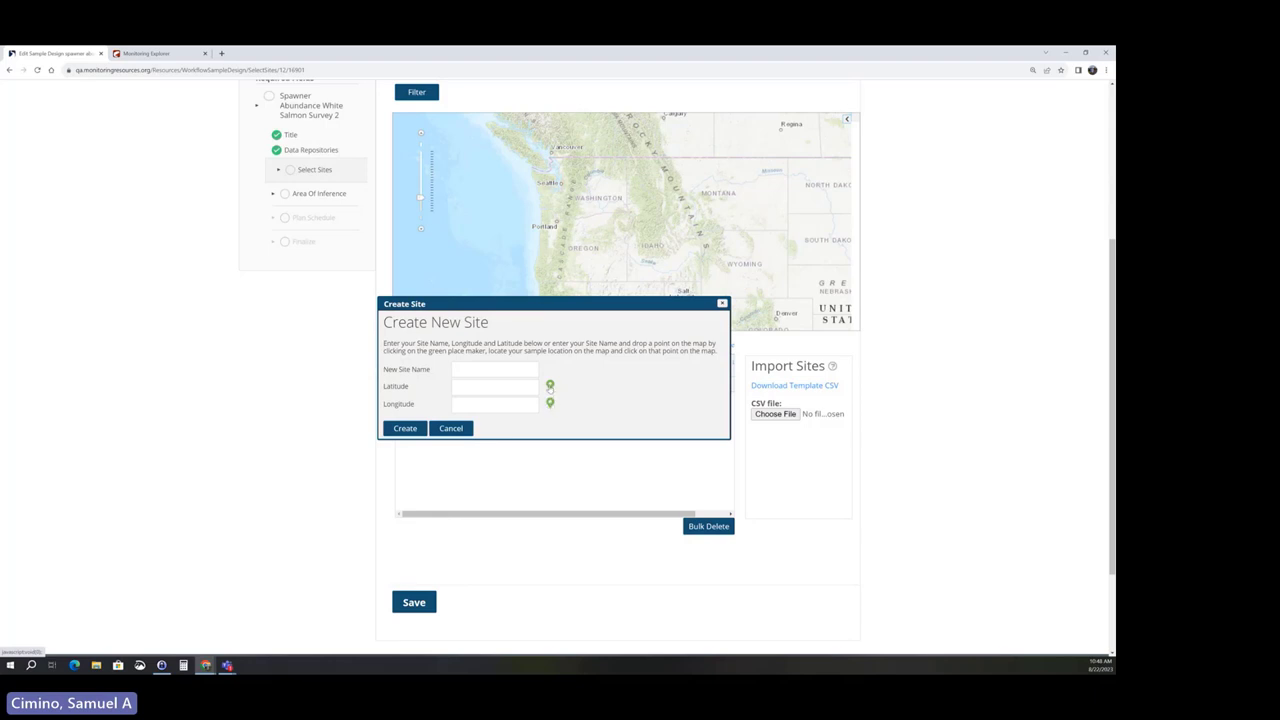
{"action": "left_click", "coordinate": [549, 386]}
{"action": "scroll", "coordinate": [555, 250], "scroll_direction": "up", "scroll_amount": 3}
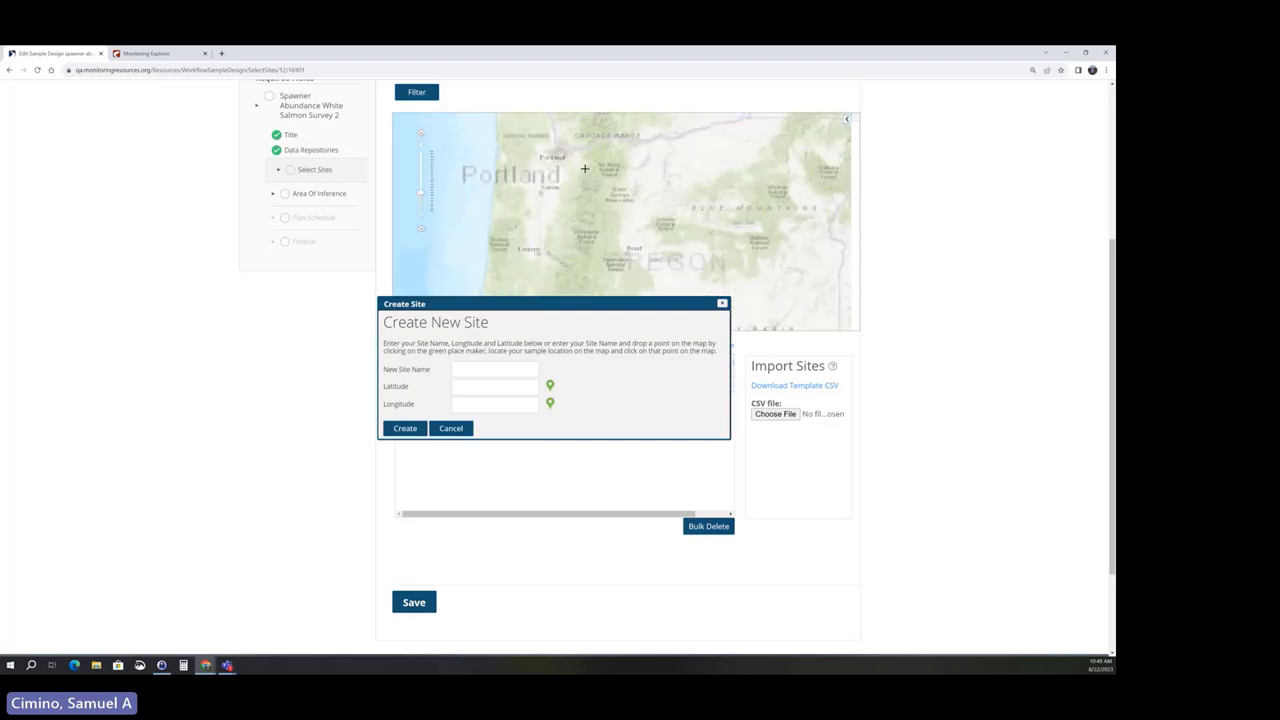
{"action": "scroll", "coordinate": [580, 175], "scroll_direction": "up", "scroll_amount": 2}
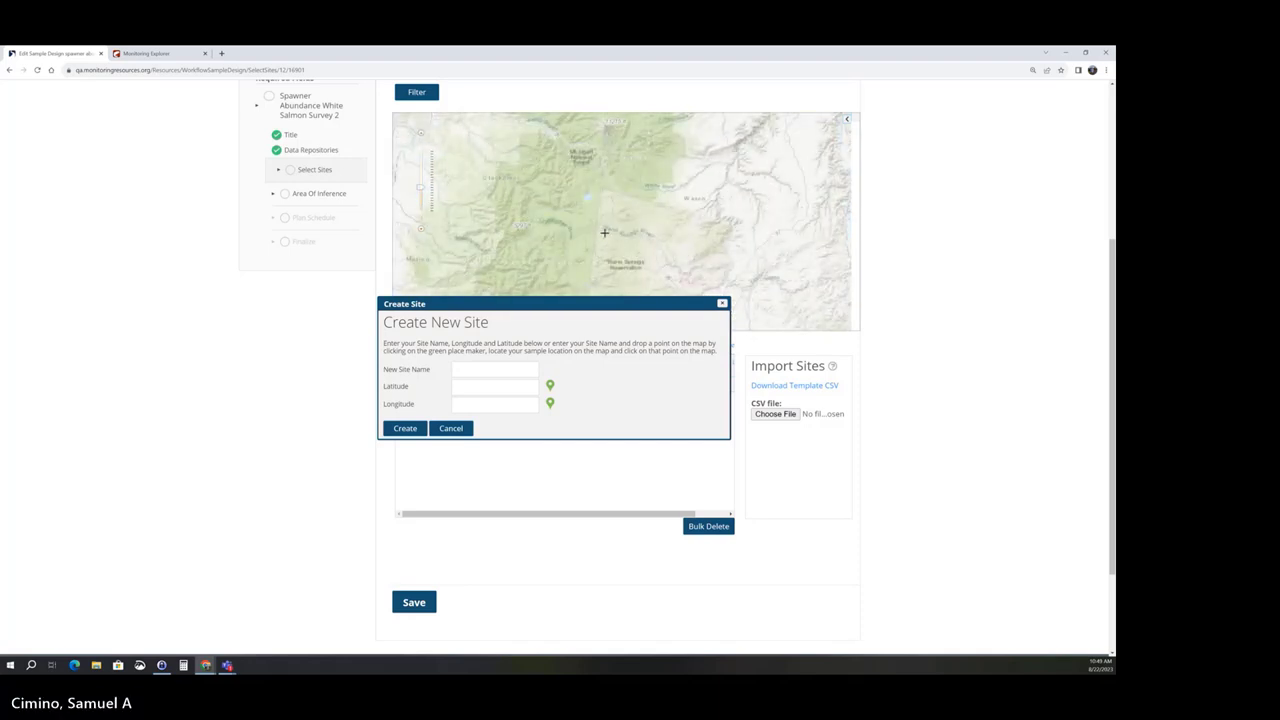
{"action": "left_click", "coordinate": [604, 233]}
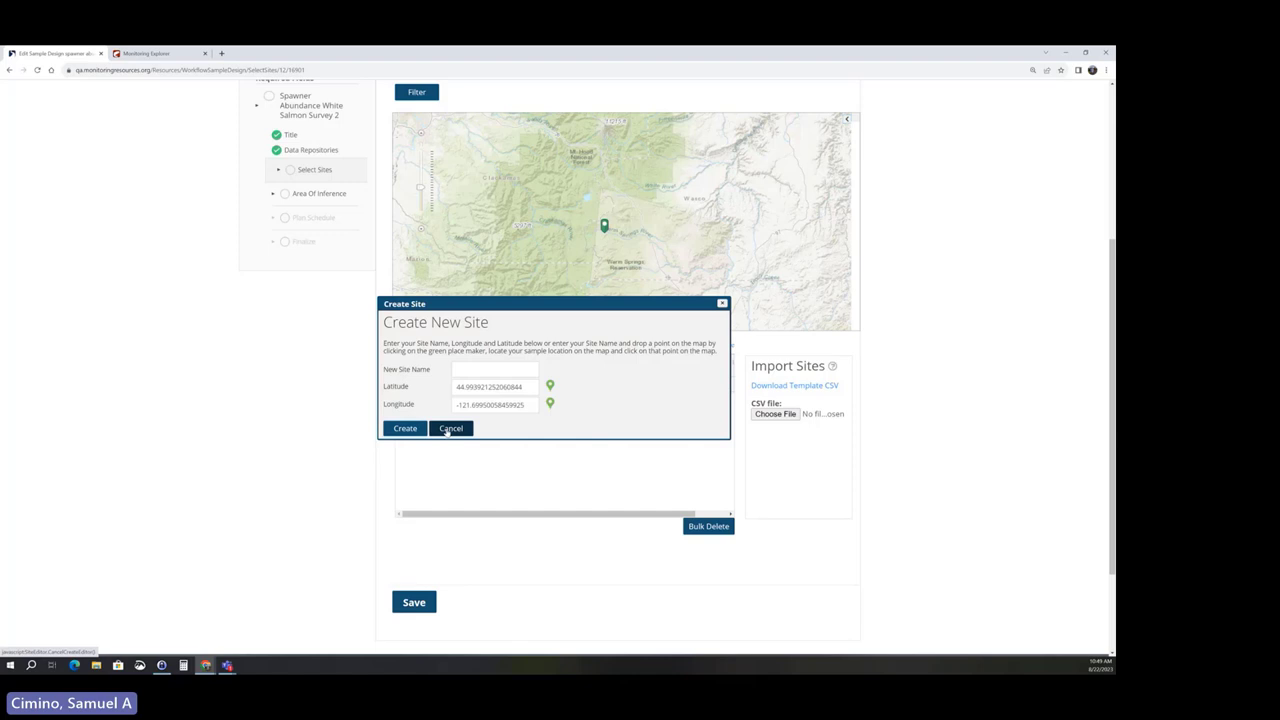
{"action": "left_click", "coordinate": [447, 429]}
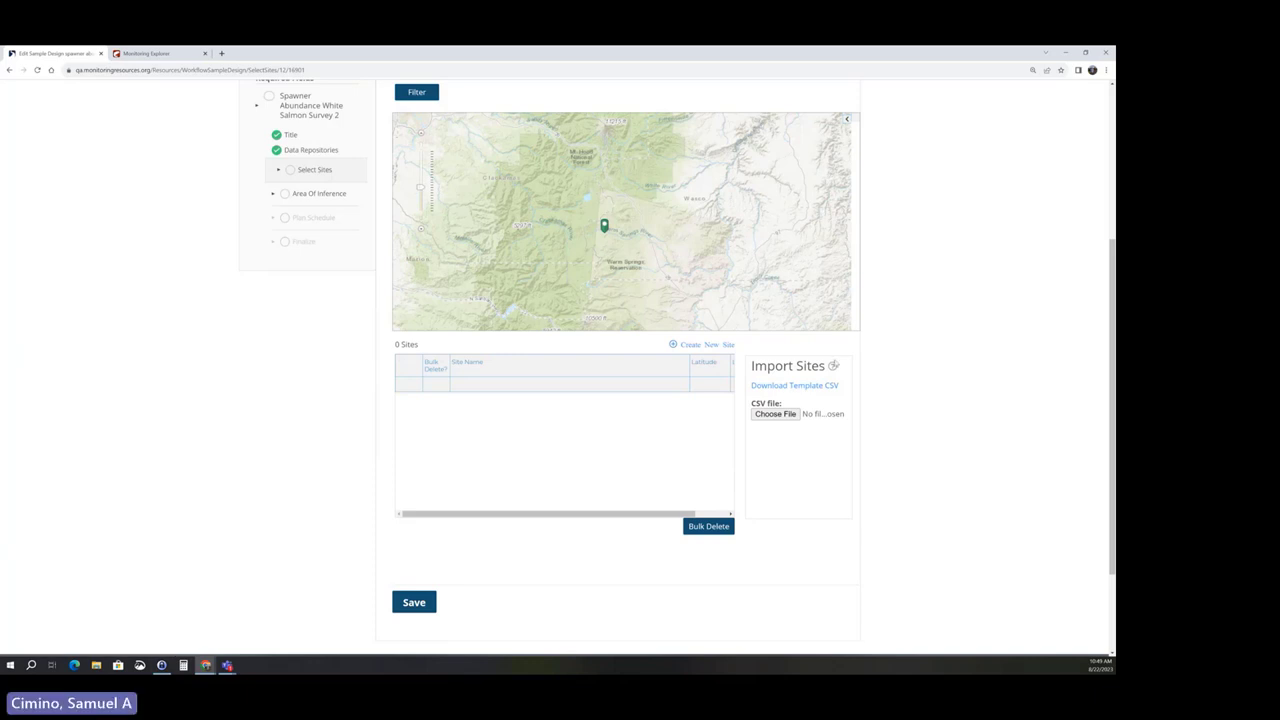
Import the 'Sample site import test' CSV and check the 78 sites on the map and table.
{"action": "mouse_move", "coordinate": [832, 367]}
{"action": "left_click", "coordinate": [776, 414]}
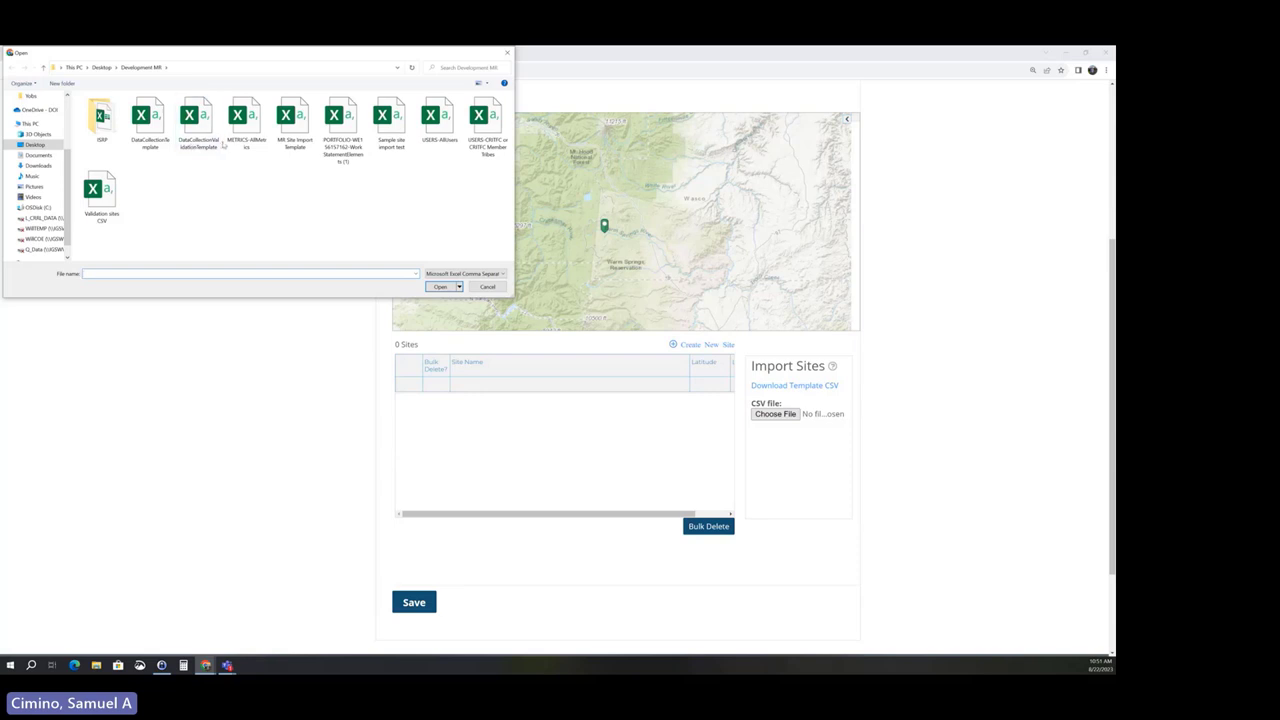
{"action": "left_click", "coordinate": [392, 124]}
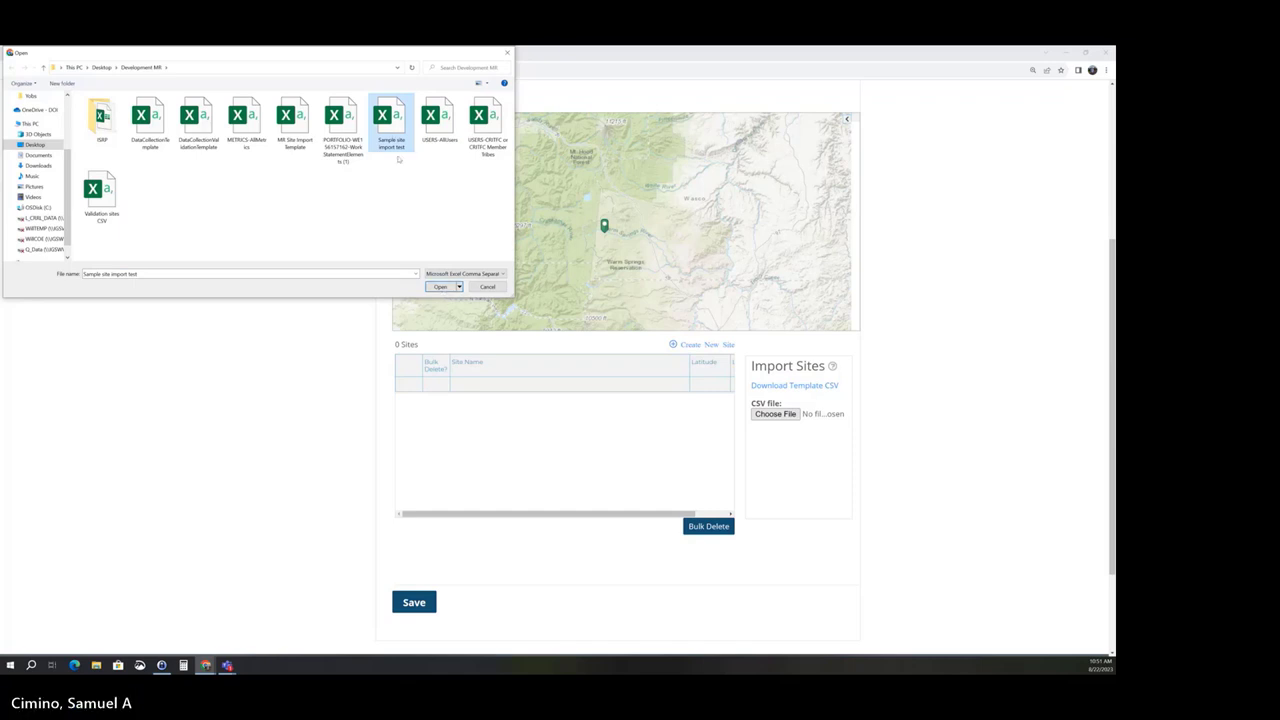
{"action": "left_click", "coordinate": [441, 287]}
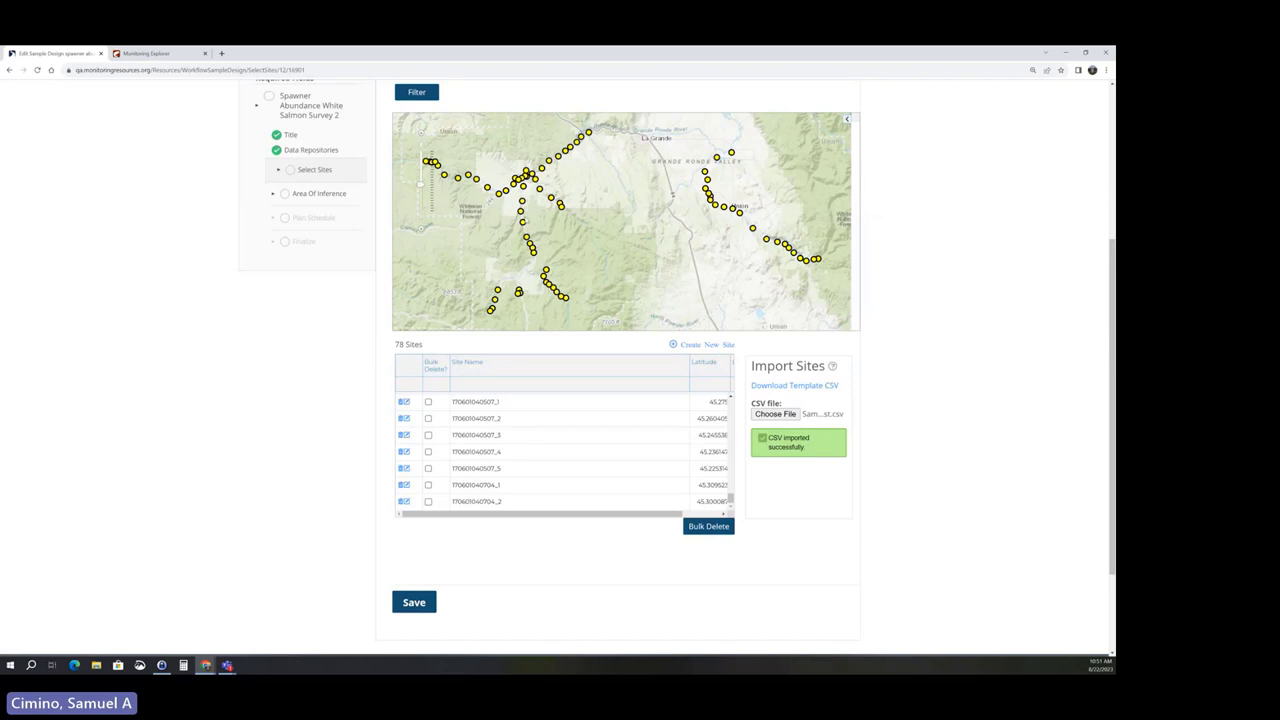
{"action": "scroll", "coordinate": [548, 234], "scroll_direction": "up", "scroll_amount": 3}
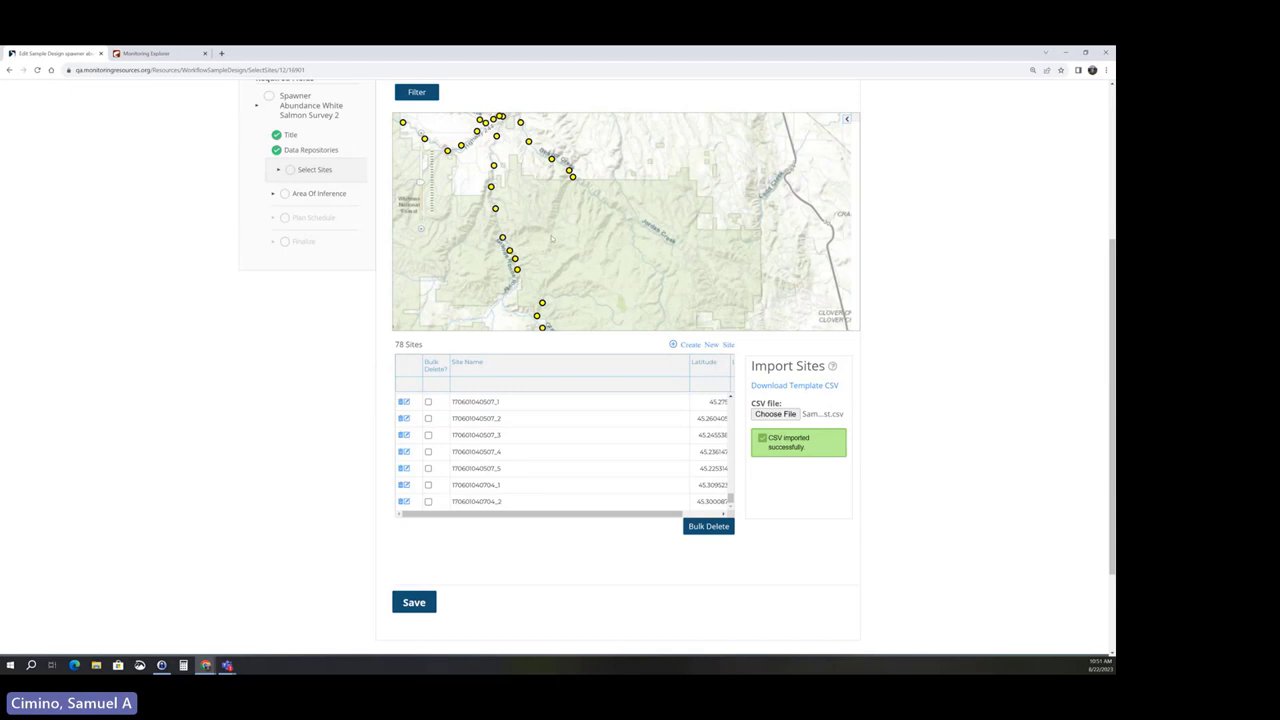
{"action": "scroll", "coordinate": [553, 238], "scroll_direction": "down", "scroll_amount": 3}
{"action": "scroll", "coordinate": [590, 233], "scroll_direction": "down", "scroll_amount": 3}
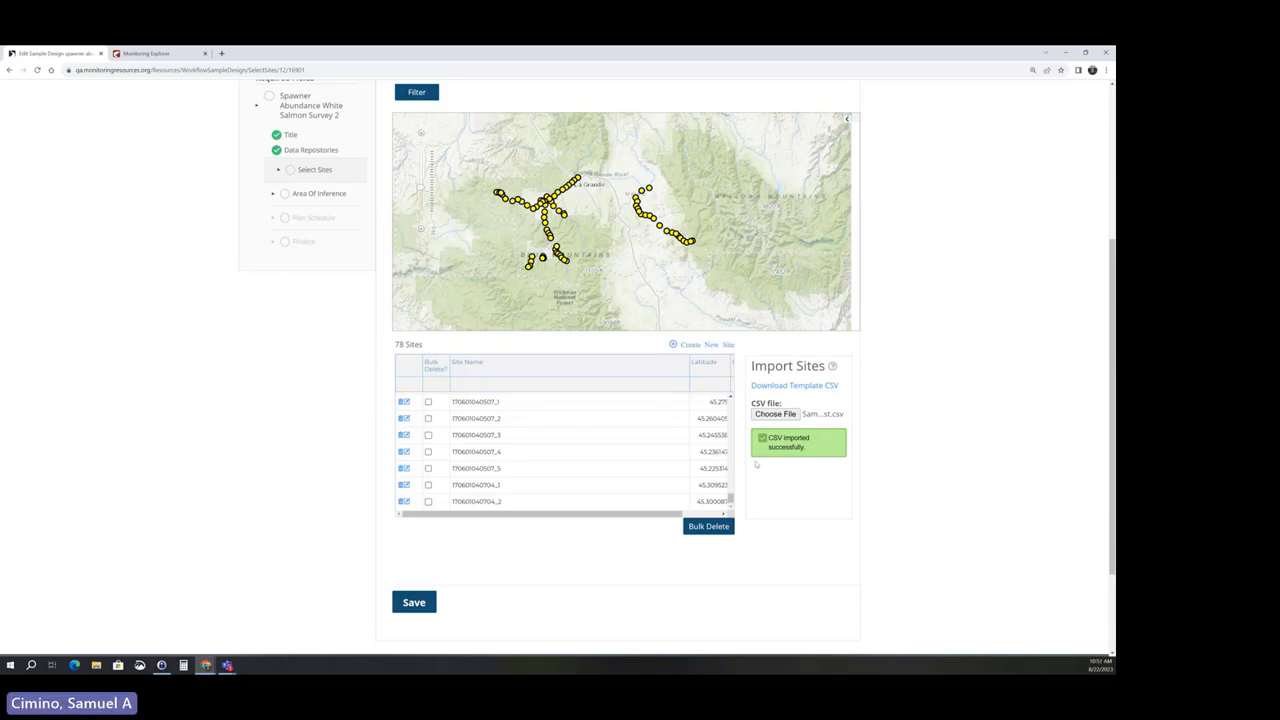
{"action": "scroll", "coordinate": [677, 476], "scroll_direction": "up", "scroll_amount": 10}
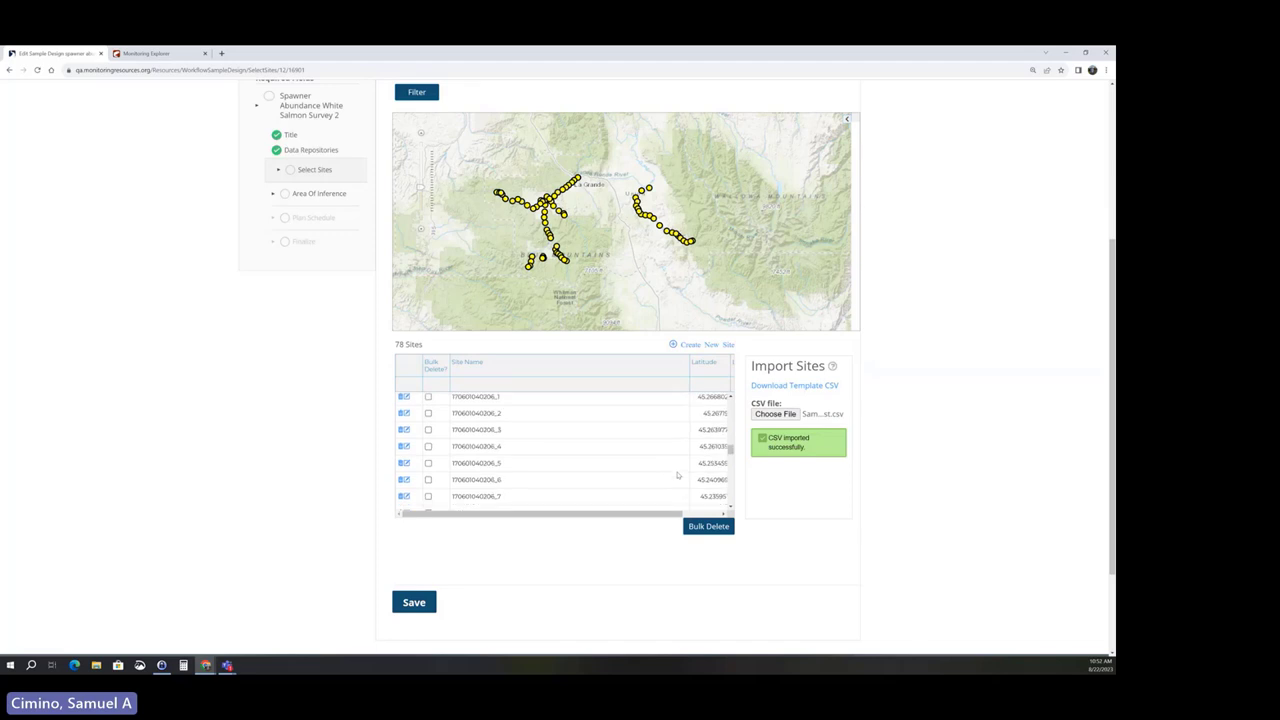
{"action": "scroll", "coordinate": [592, 457], "scroll_direction": "up", "scroll_amount": 5}
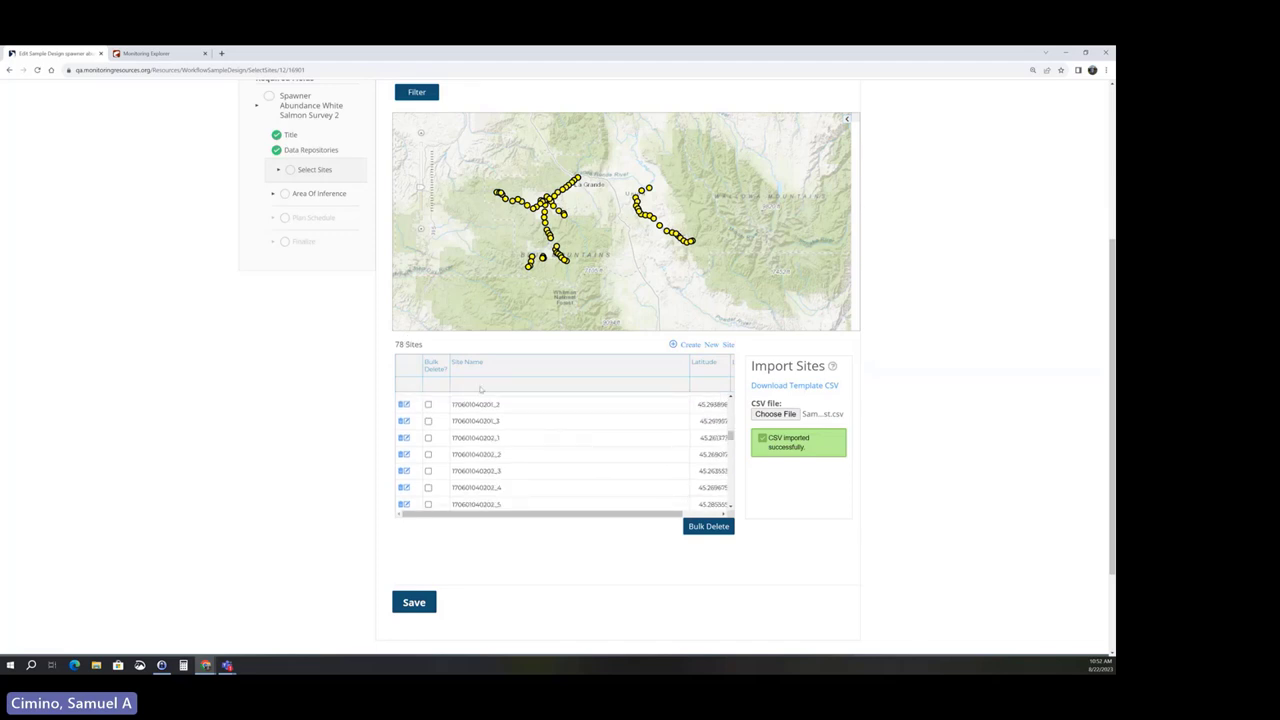
{"action": "left_click_drag", "start_coordinate": [508, 512], "coordinate": [548, 513]}
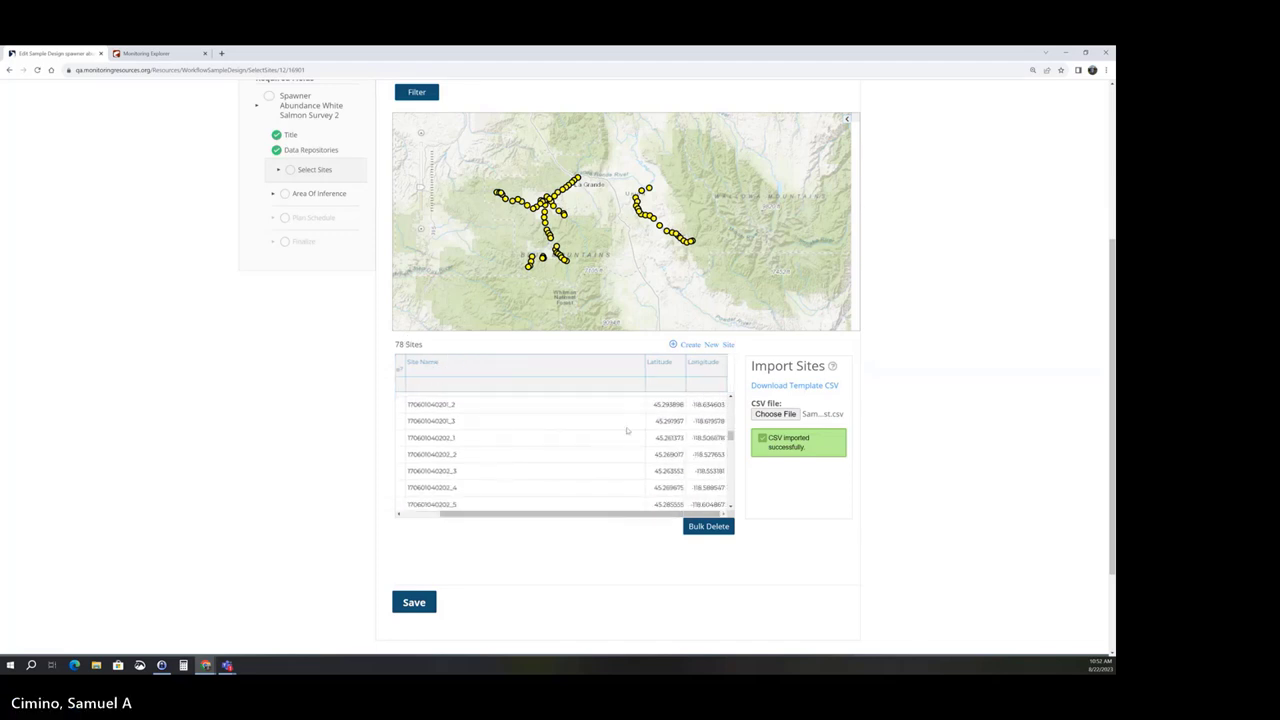
{"action": "scroll", "coordinate": [540, 469], "scroll_direction": "down", "scroll_amount": 15}
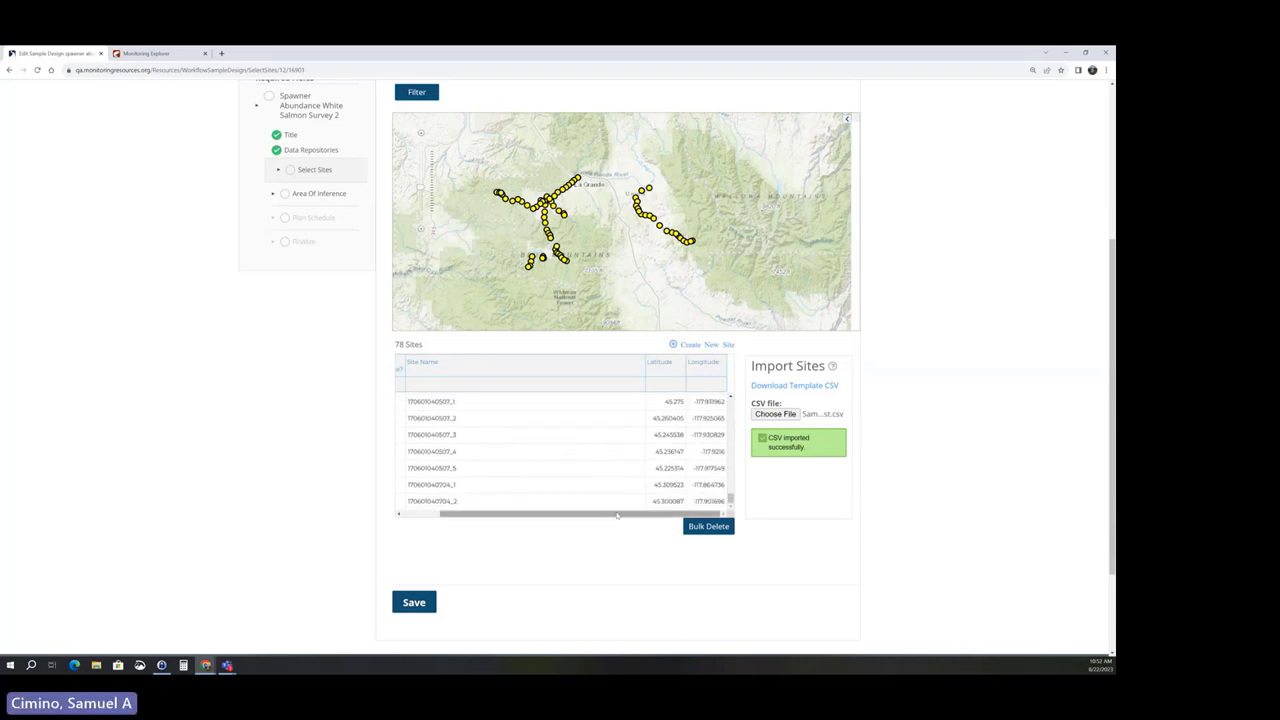
{"action": "left_click_drag", "start_coordinate": [660, 513], "coordinate": [620, 513]}
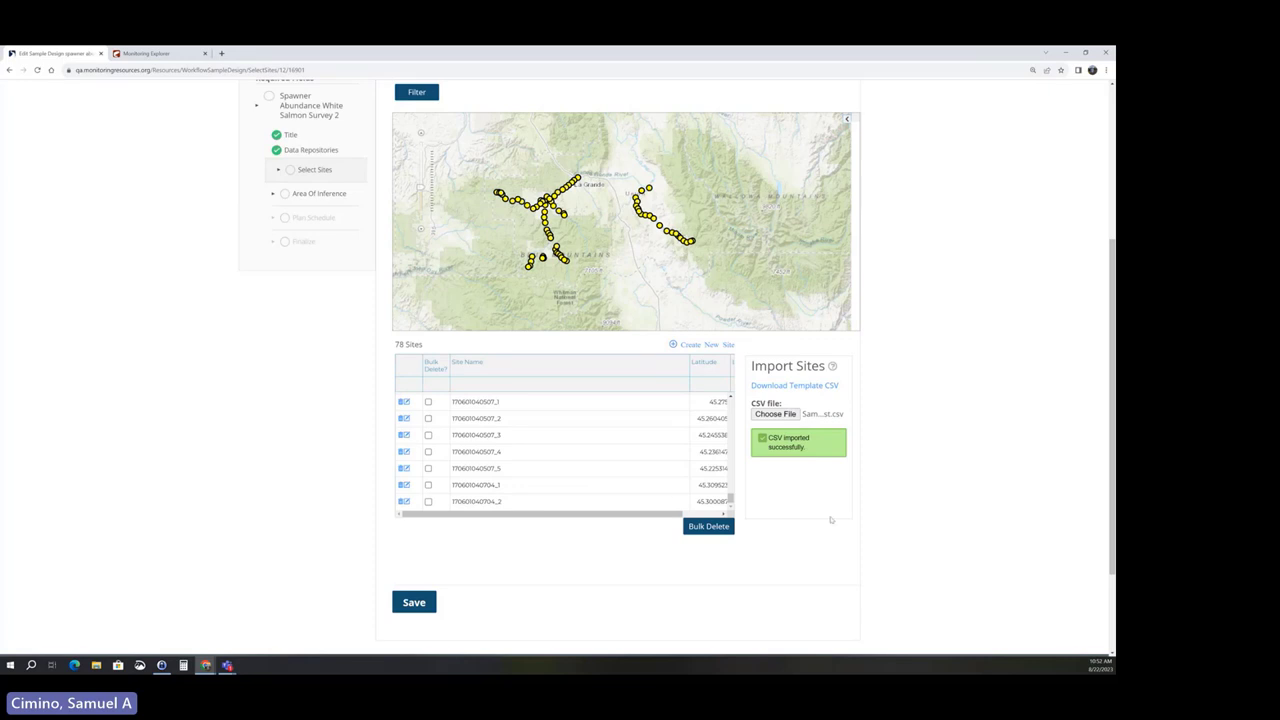
{"action": "scroll", "coordinate": [830, 520], "scroll_direction": "down", "scroll_amount": 1}
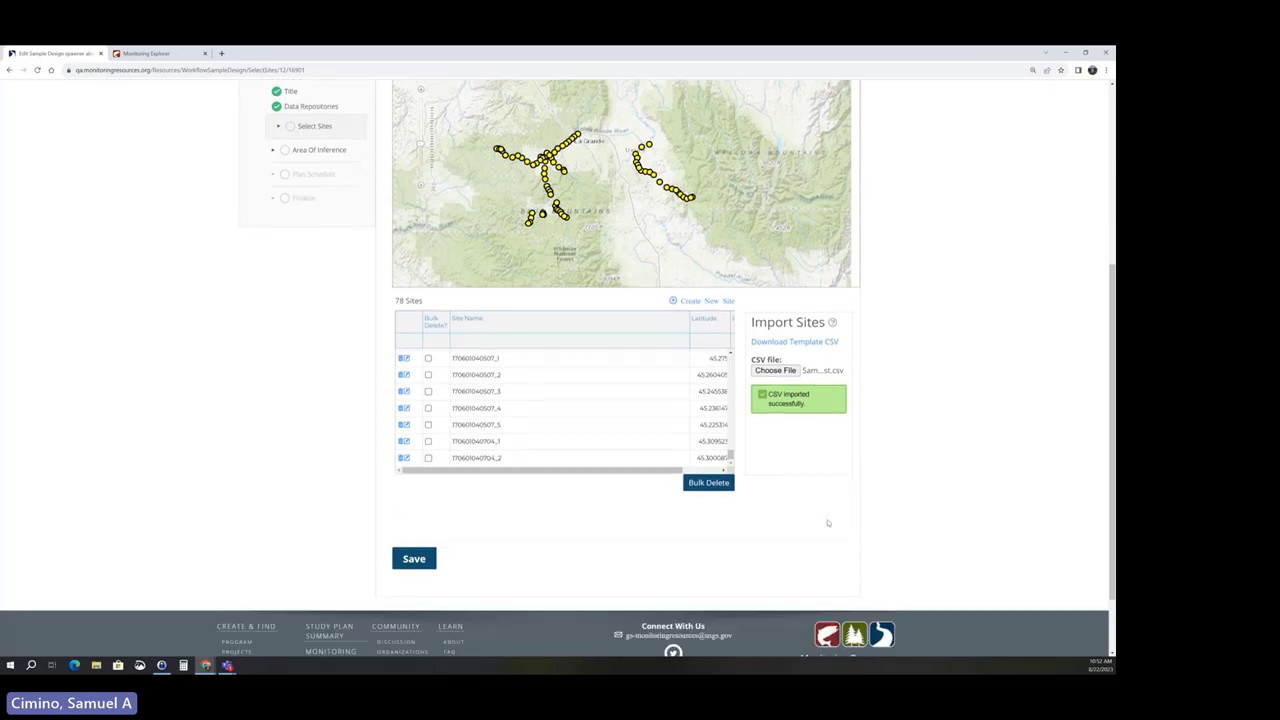
Save the 78 imported sites so Select Sites is complete and Step 3 shows 42%.
{"action": "left_click", "coordinate": [406, 562]}
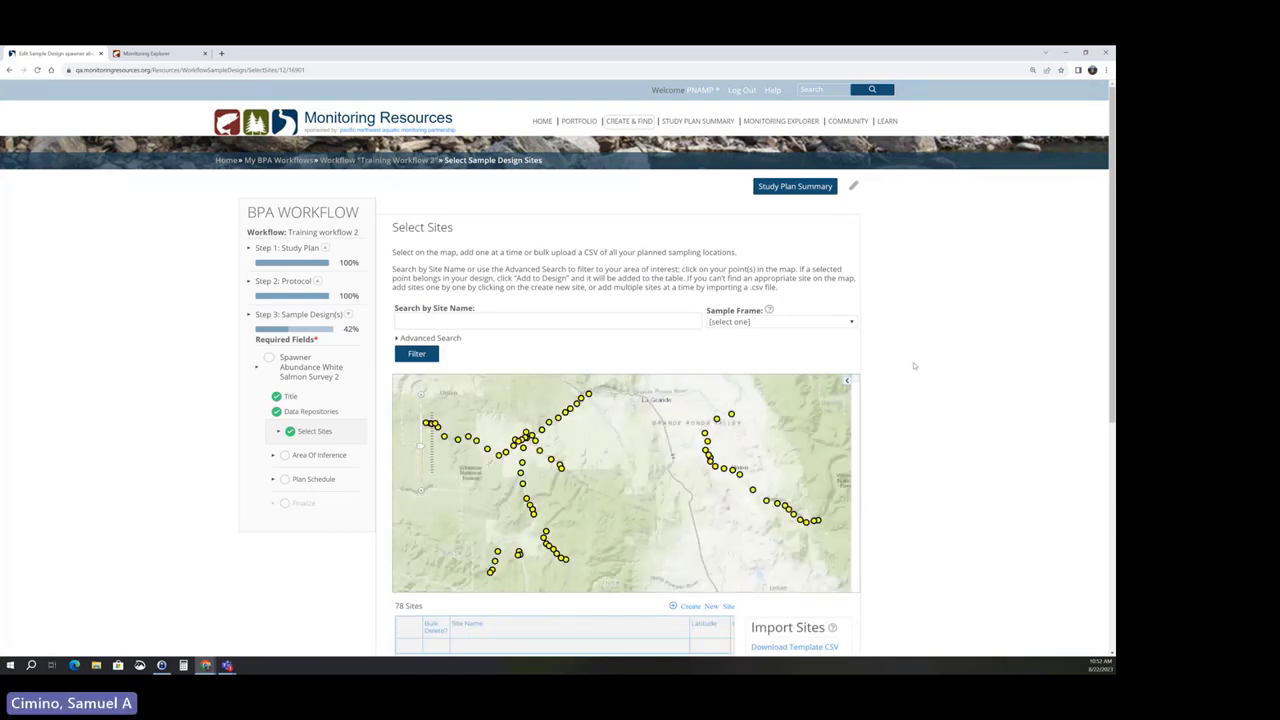
{"action": "scroll", "coordinate": [913, 366], "scroll_direction": "down", "scroll_amount": 2}
{"action": "scroll", "coordinate": [919, 361], "scroll_direction": "down", "scroll_amount": 2}
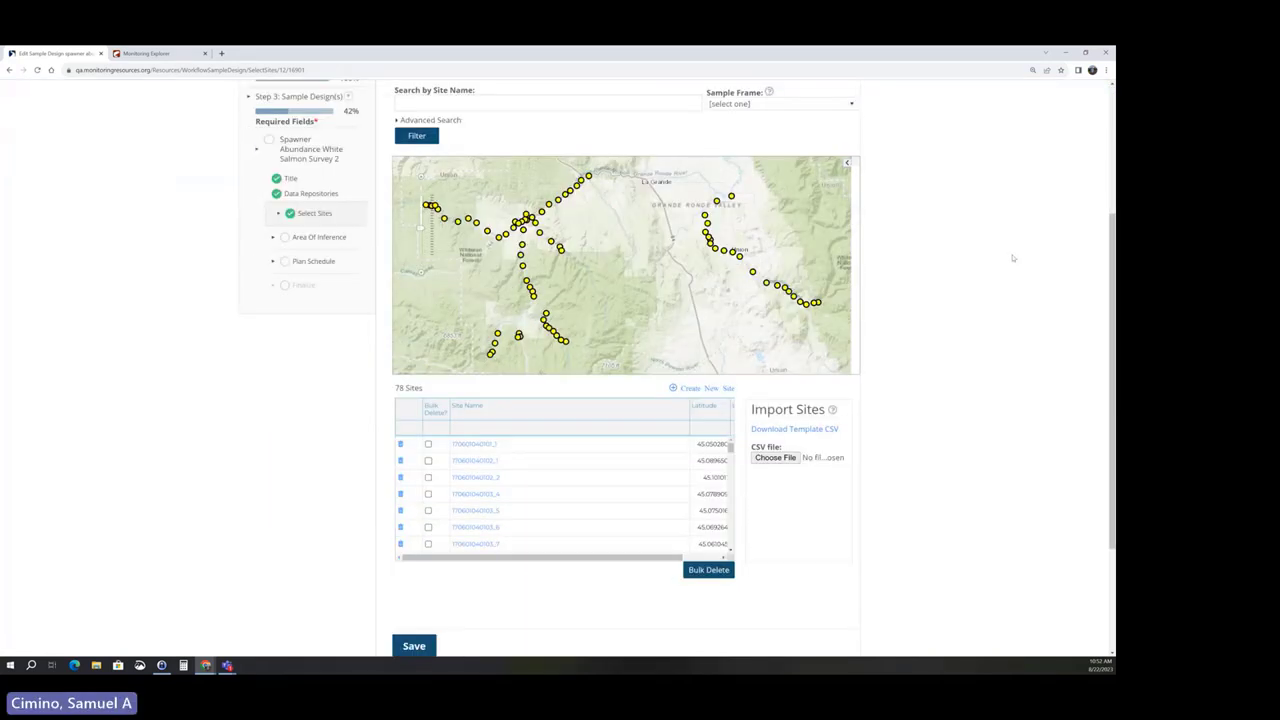
{"action": "scroll", "coordinate": [950, 279], "scroll_direction": "down", "scroll_amount": 1}
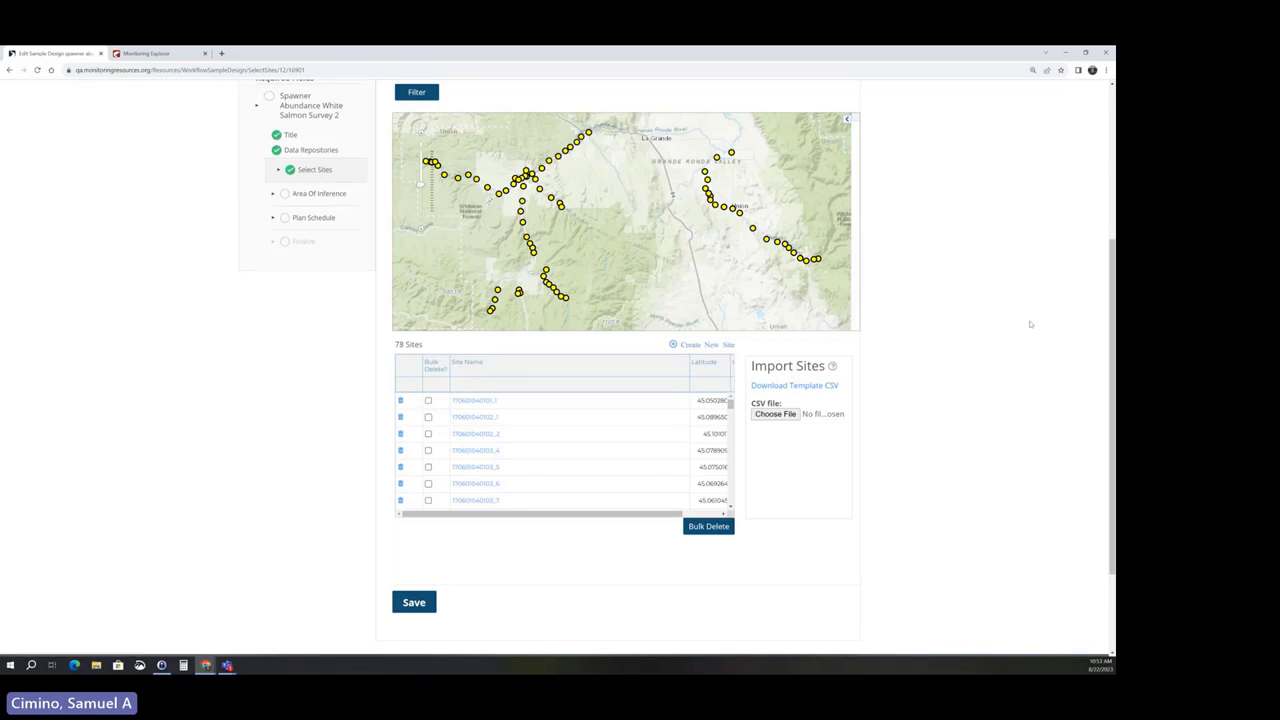
{"action": "scroll", "coordinate": [1030, 323], "scroll_direction": "up", "scroll_amount": 1}
{"action": "scroll", "coordinate": [1030, 323], "scroll_direction": "up", "scroll_amount": 2}
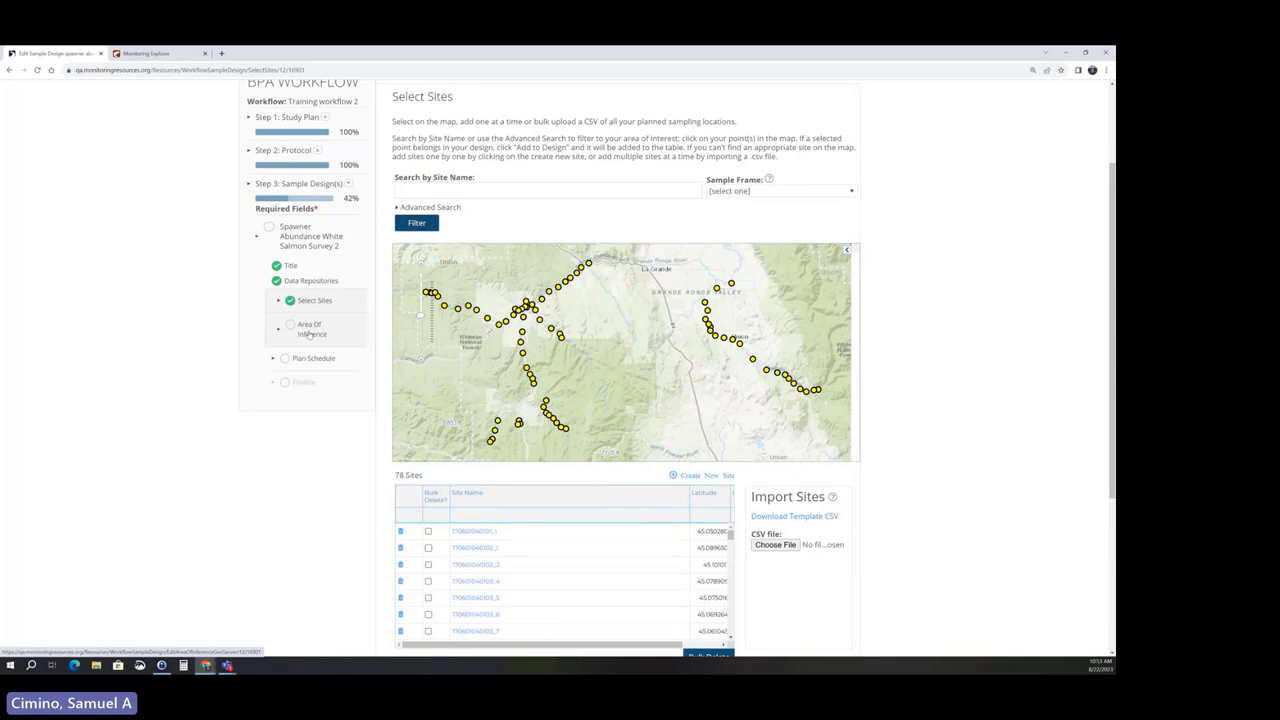
Open Area Of Inference and zoom the map three levels onto the northeast Oregon sites.
{"action": "left_click", "coordinate": [310, 330]}
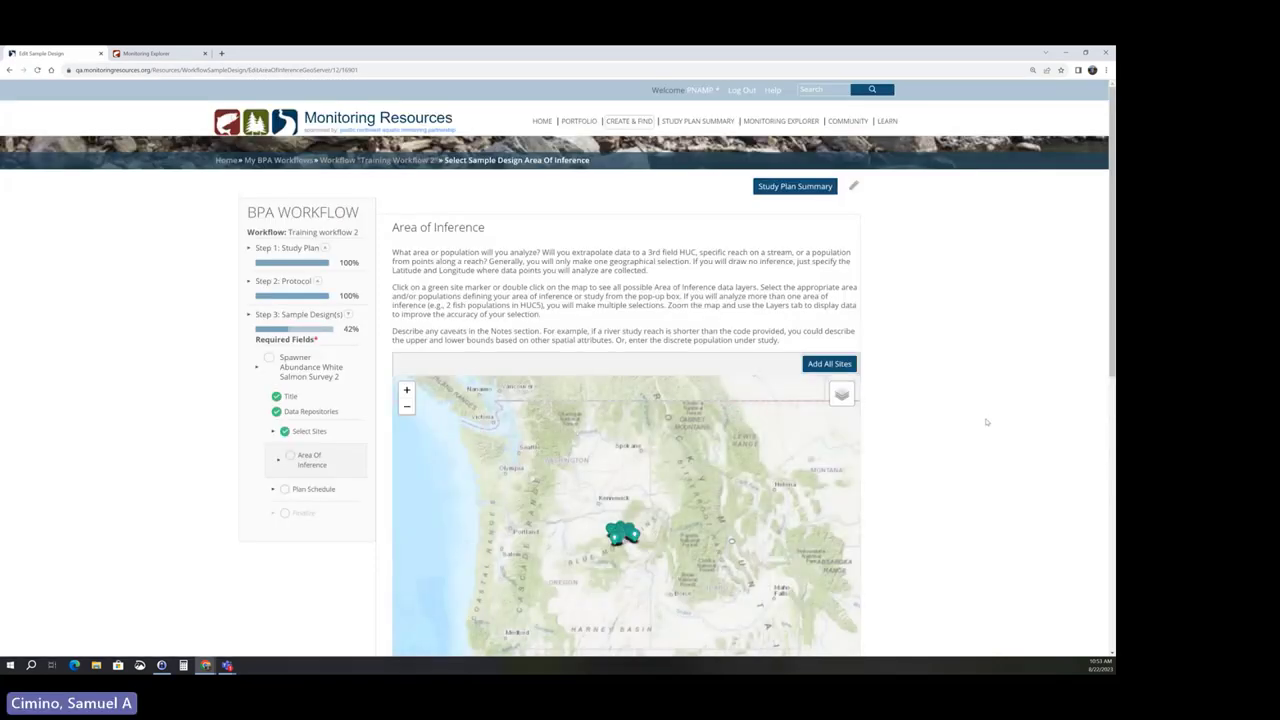
{"action": "scroll", "coordinate": [986, 422], "scroll_direction": "down", "scroll_amount": 3}
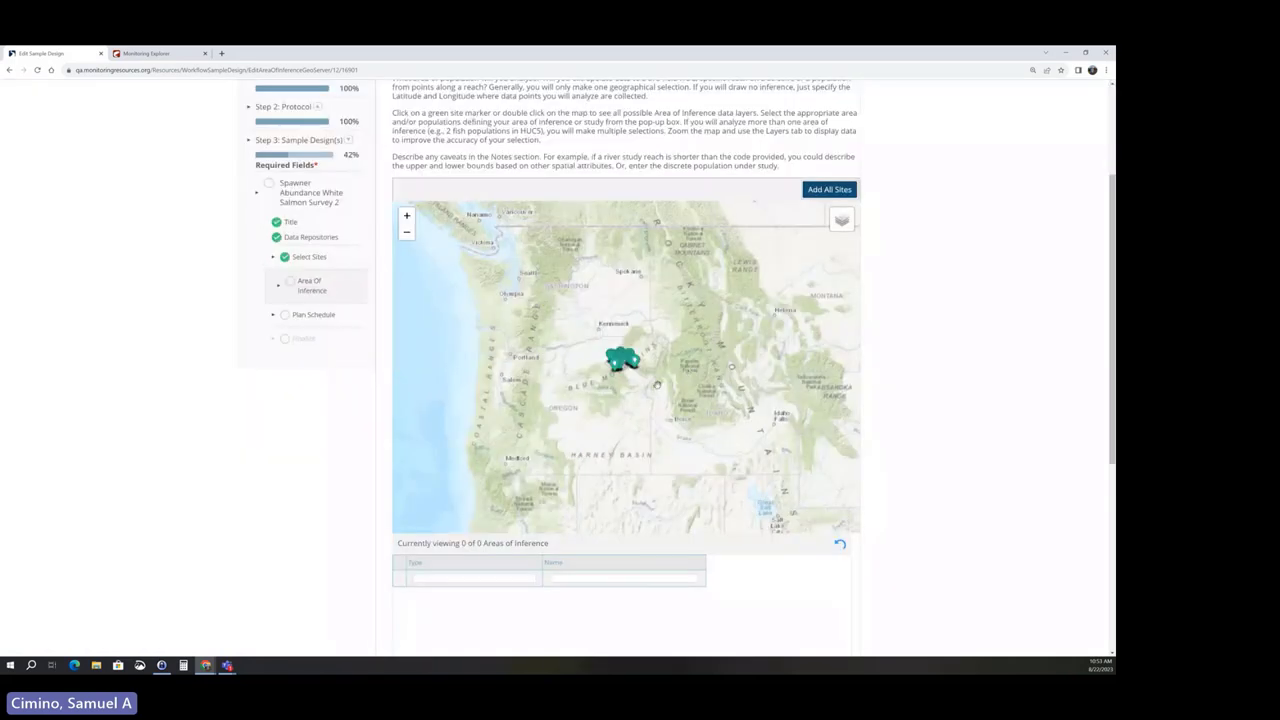
{"action": "left_click", "coordinate": [407, 216]}
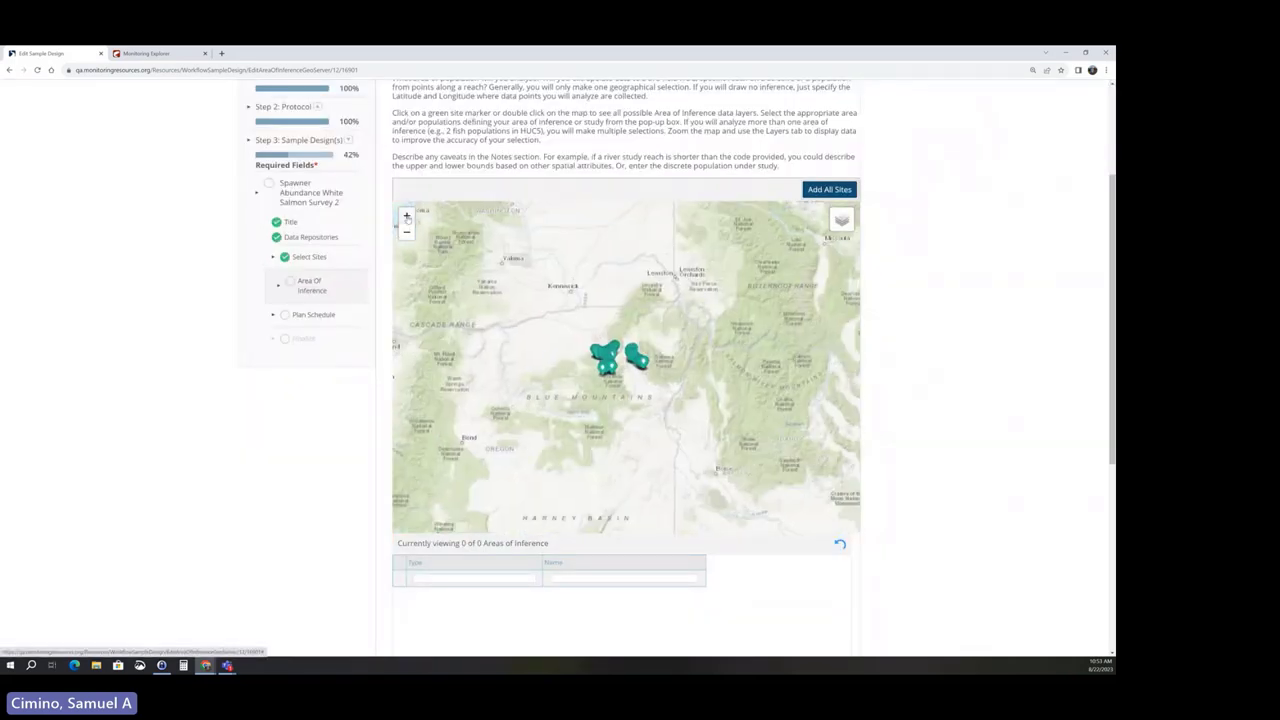
{"action": "left_click", "coordinate": [407, 216]}
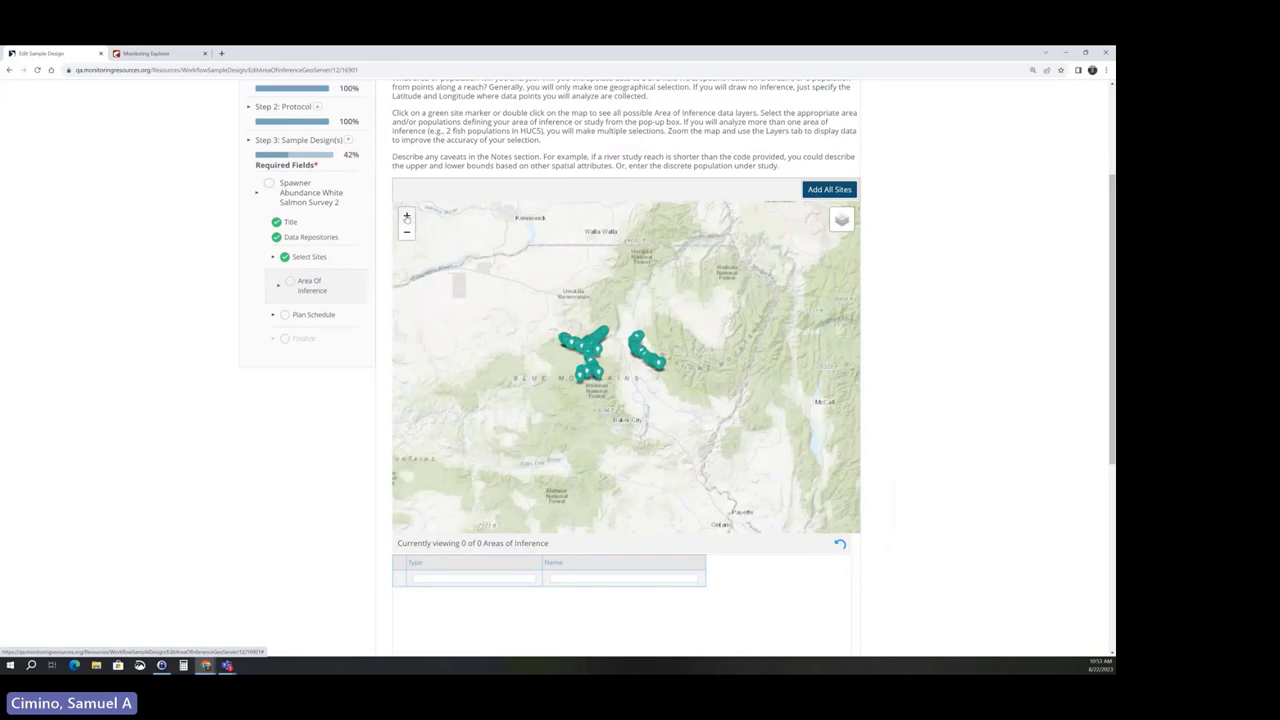
{"action": "left_click", "coordinate": [407, 216]}
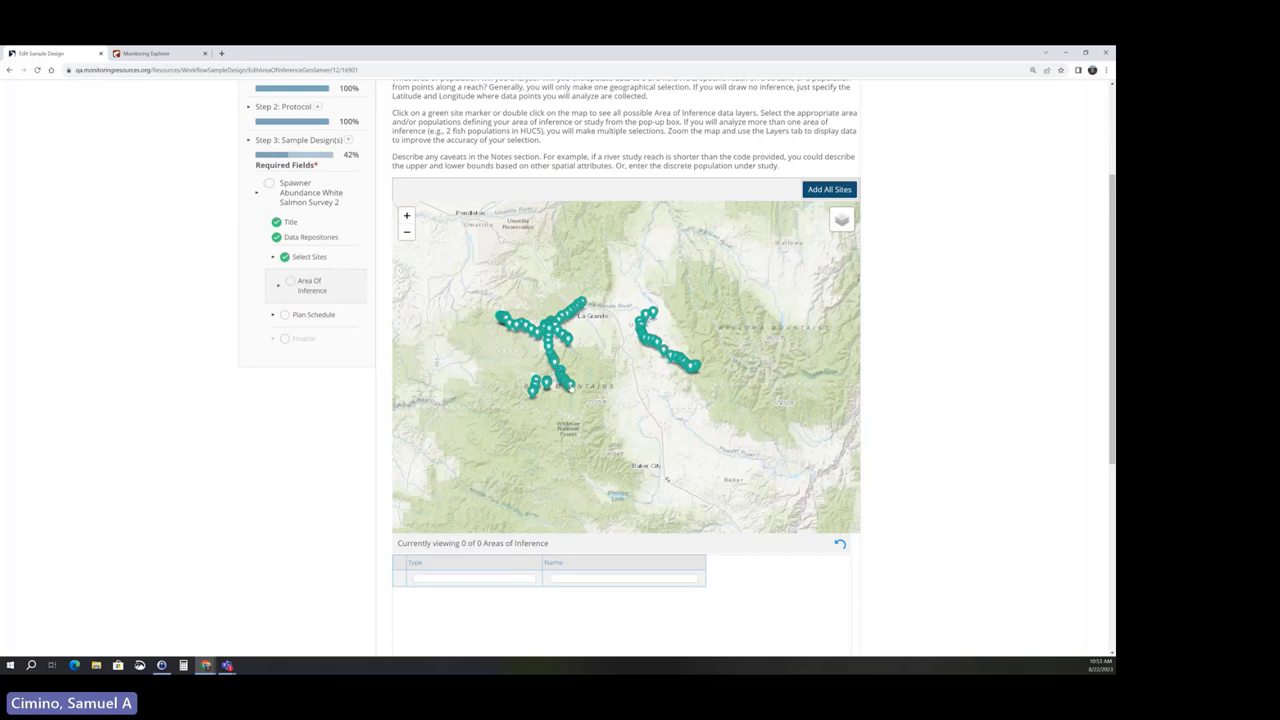
Show a site's popup down to HUC4 Upper Grande Ronde and HUC6 Limber Jim Creek.
{"action": "left_click", "coordinate": [572, 388]}
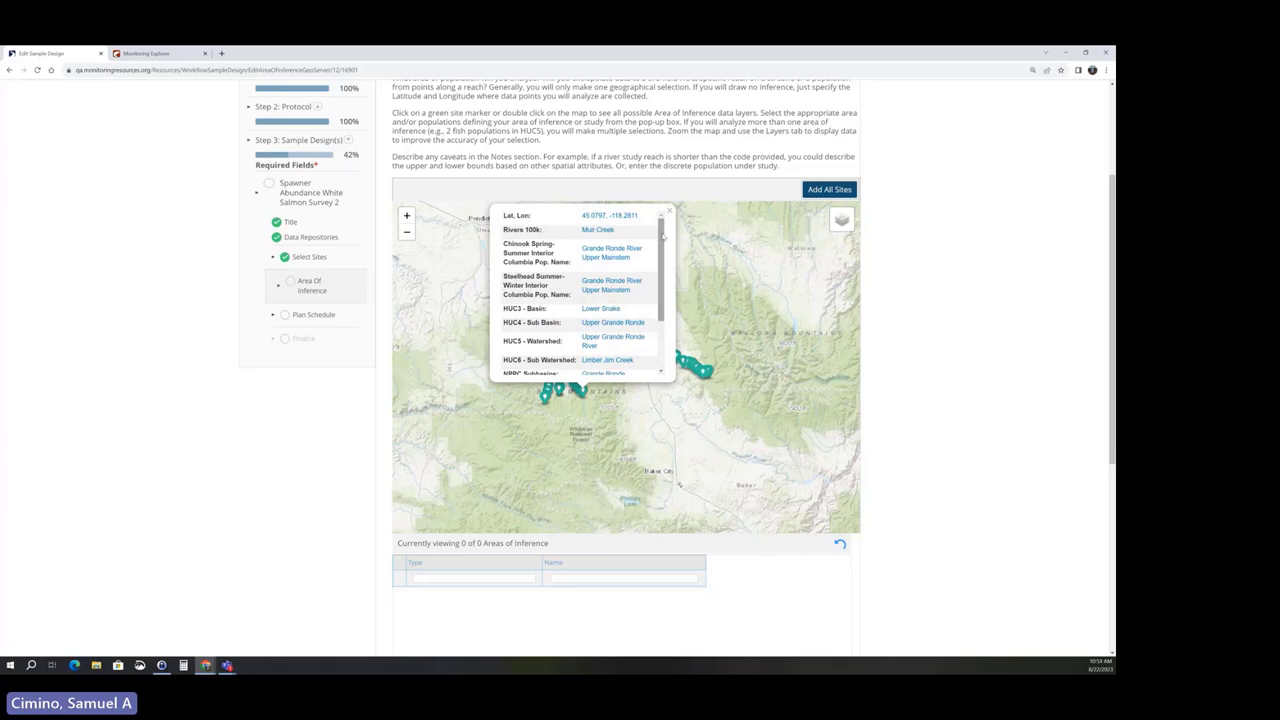
{"action": "left_click_drag", "start_coordinate": [663, 236], "coordinate": [667, 268]}
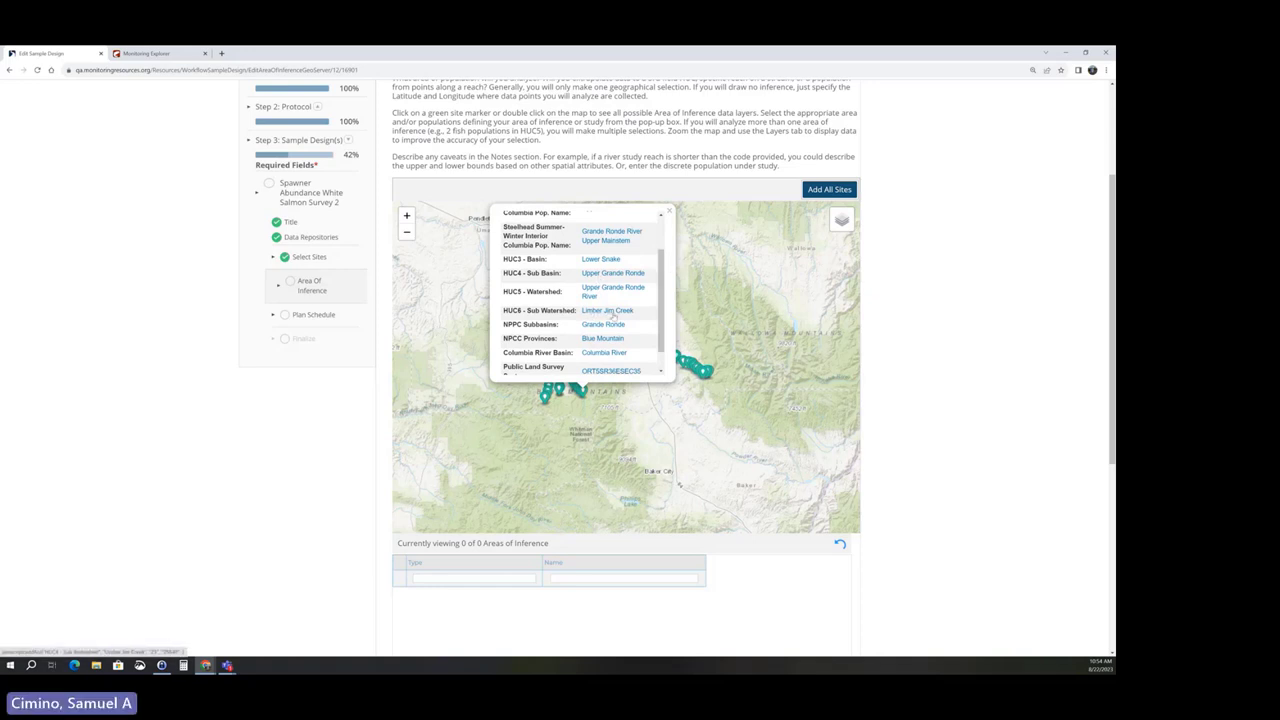
{"action": "left_click_drag", "start_coordinate": [662, 307], "coordinate": [662, 322]}
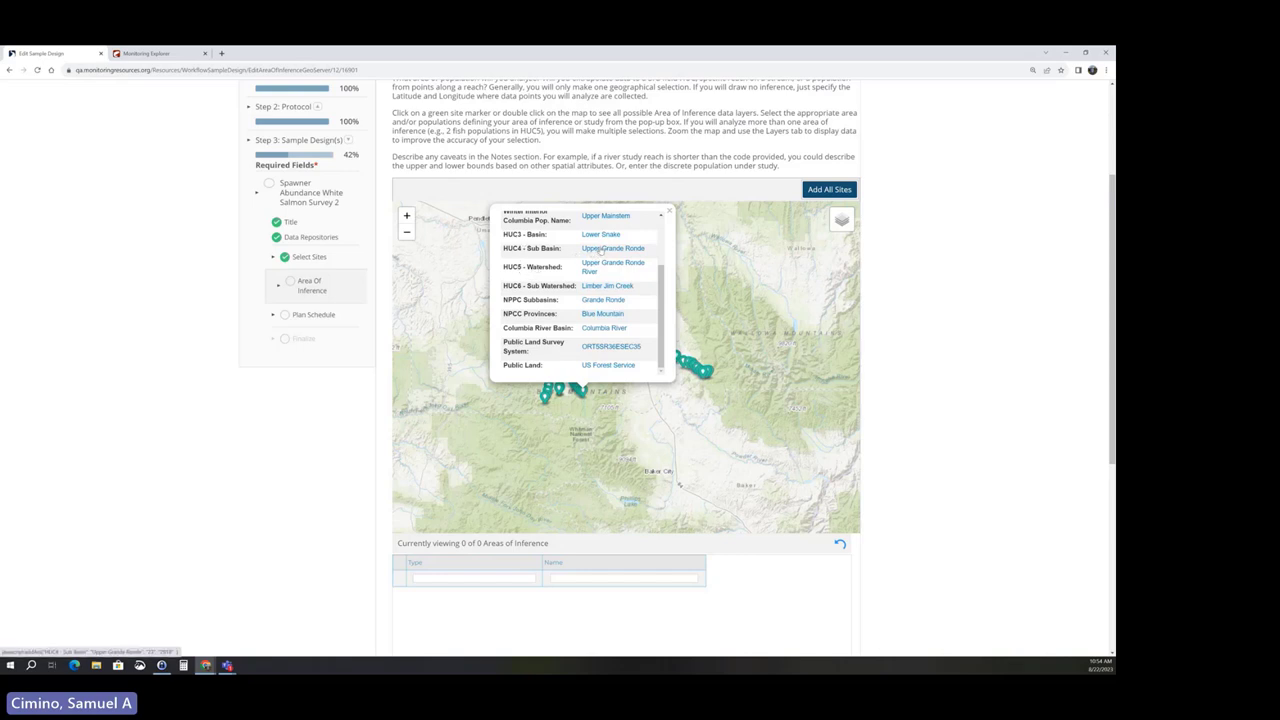
Add the HUC4 Upper Grande Ronde sub basin as an area of inference.
{"action": "left_click", "coordinate": [590, 249]}
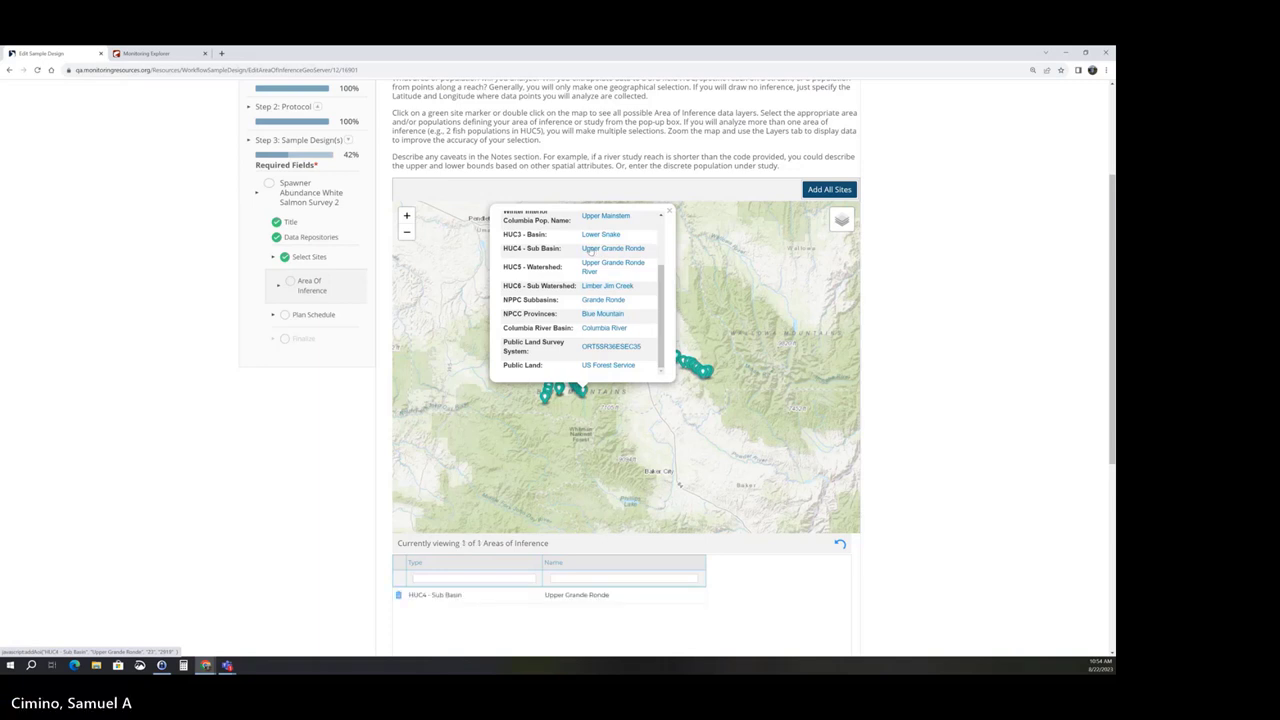
{"action": "scroll", "coordinate": [920, 410], "scroll_direction": "down", "scroll_amount": 1}
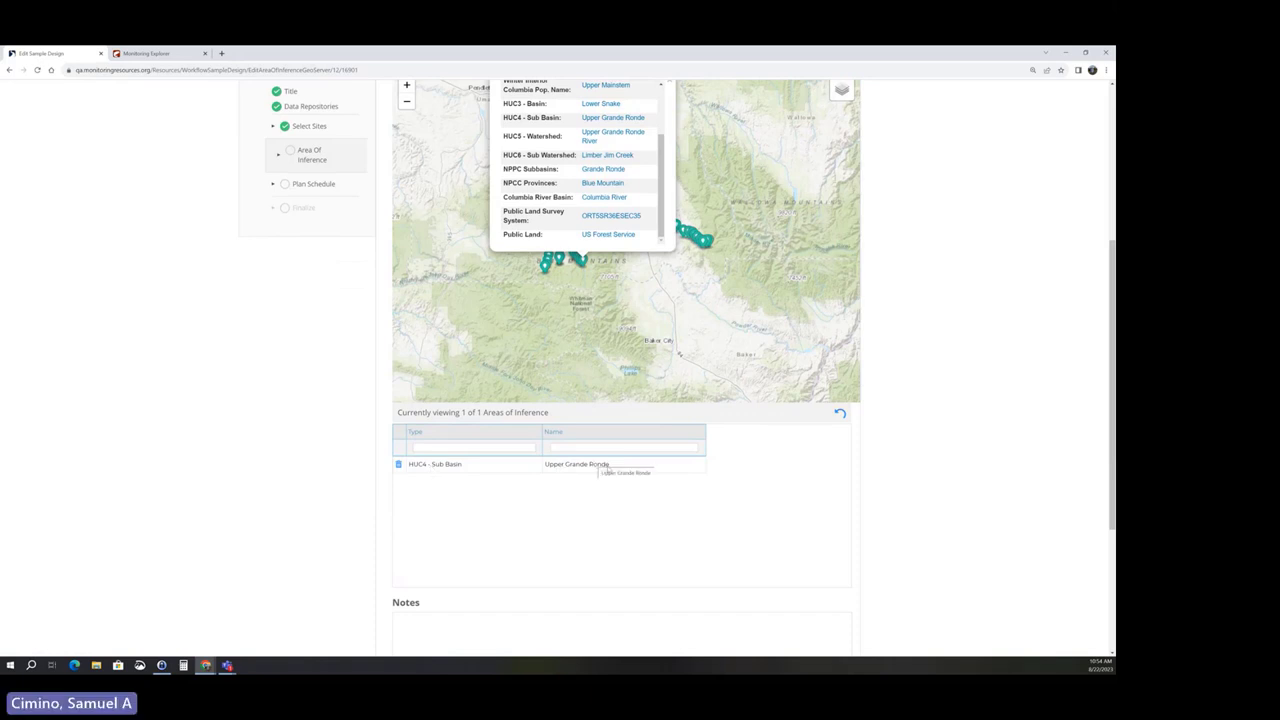
{"action": "scroll", "coordinate": [890, 412], "scroll_direction": "up", "scroll_amount": 1}
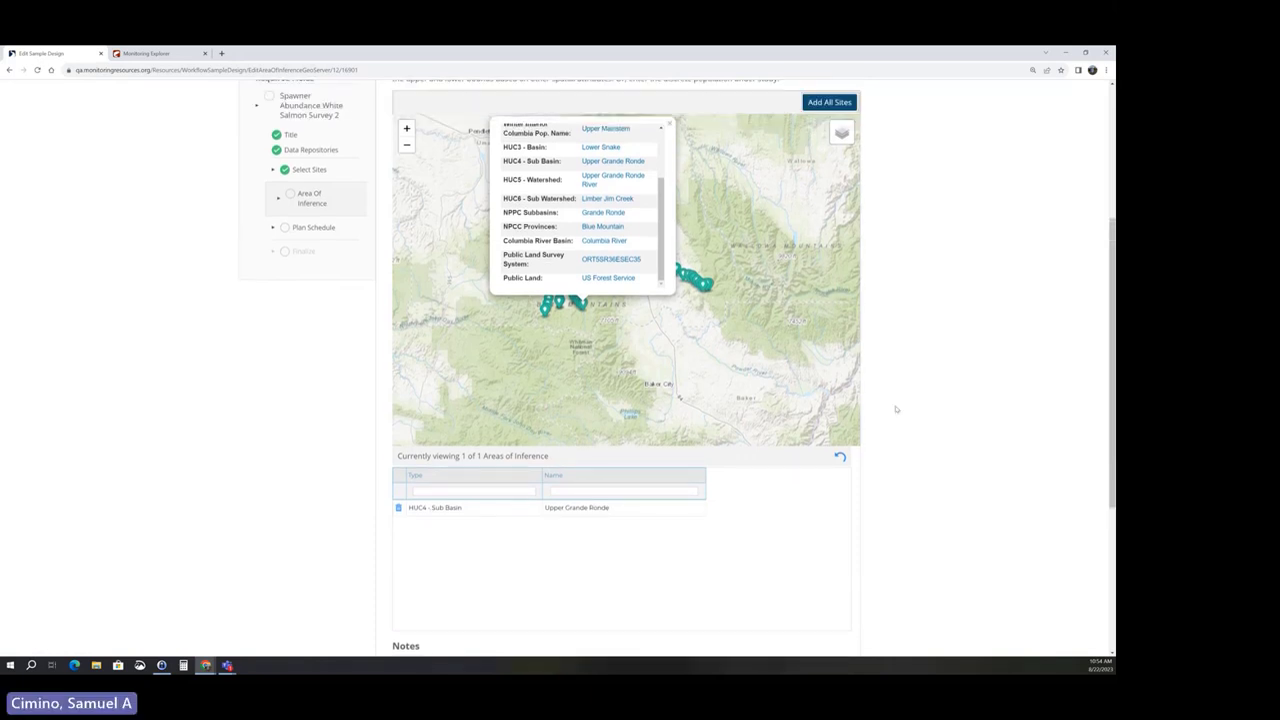
{"action": "scroll", "coordinate": [660, 250], "scroll_direction": "down", "scroll_amount": 1}
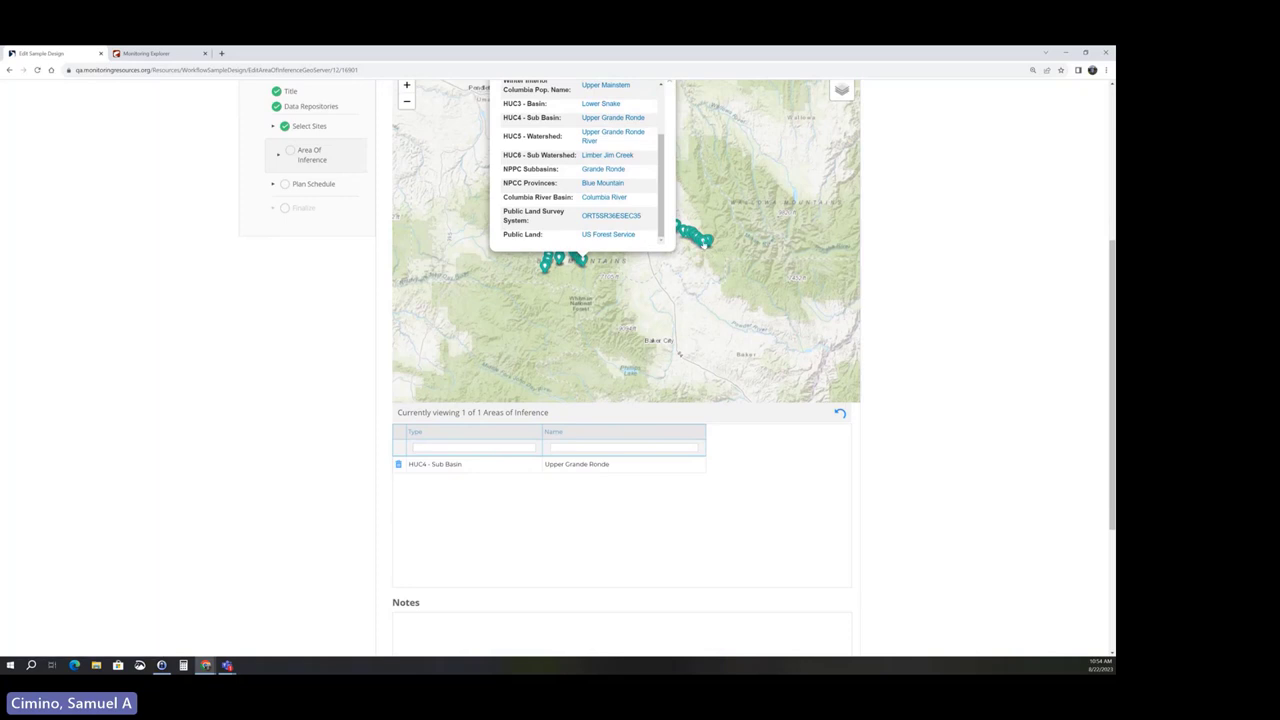
From another site's popup, add the HUC5 Upper Catherine Creek watershed as an area of inference.
{"action": "left_click", "coordinate": [703, 240]}
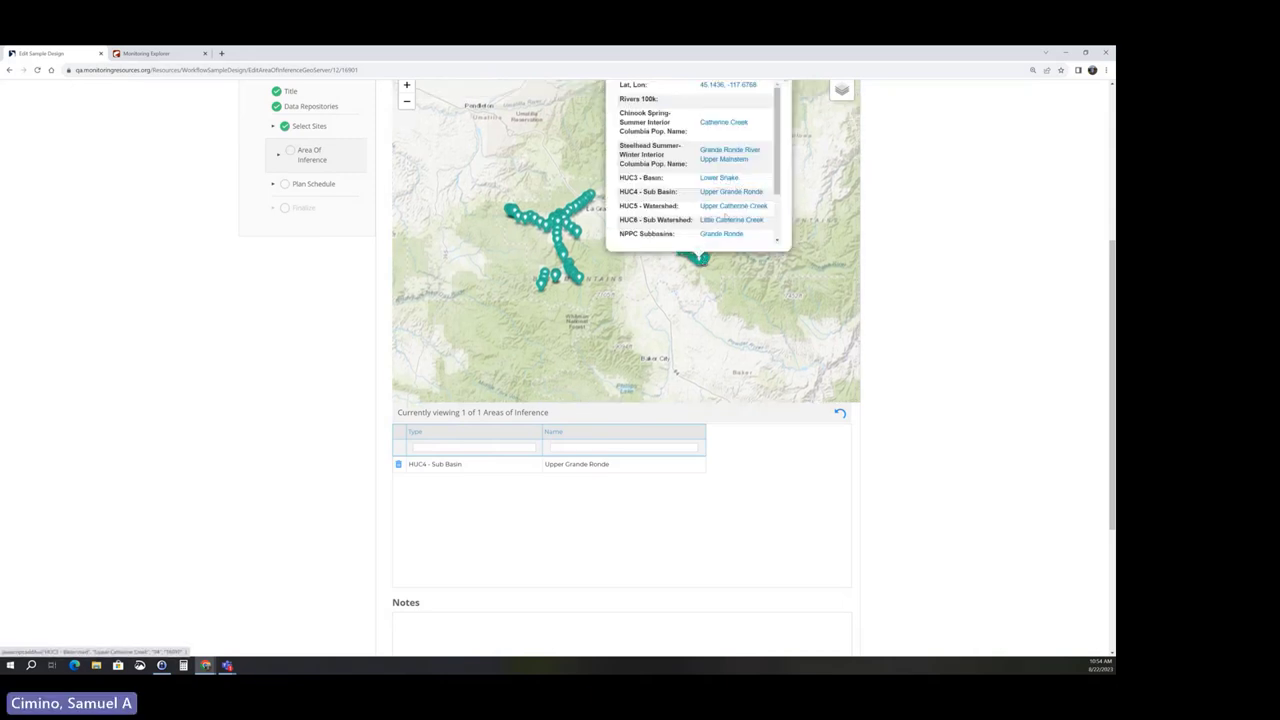
{"action": "left_click", "coordinate": [723, 206]}
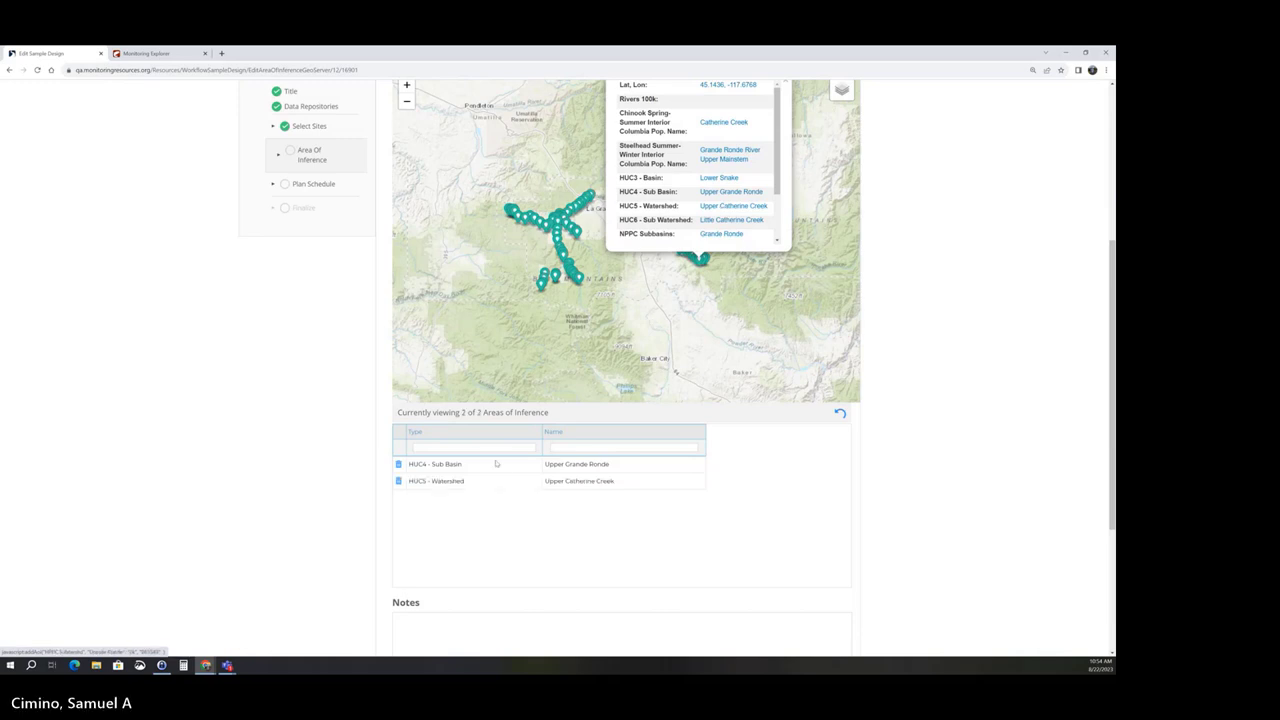
{"action": "scroll", "coordinate": [935, 427], "scroll_direction": "down", "scroll_amount": 5}
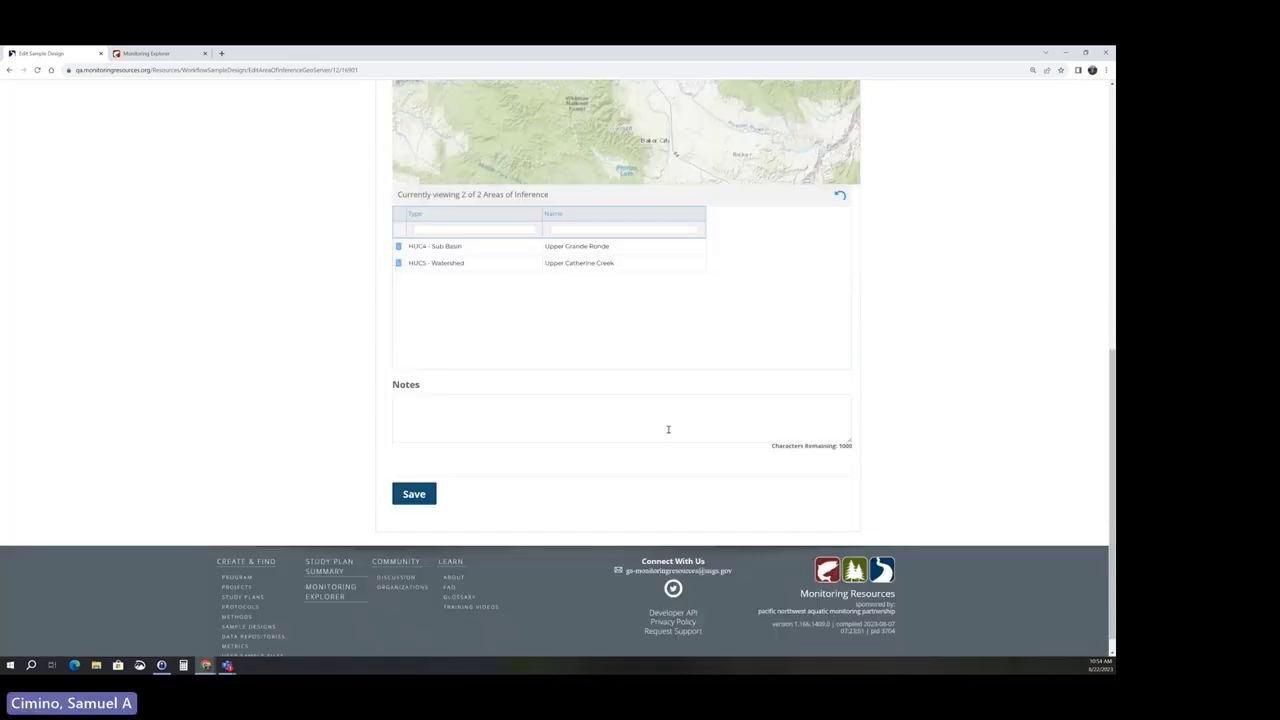
{"action": "scroll", "coordinate": [935, 395], "scroll_direction": "up", "scroll_amount": 5}
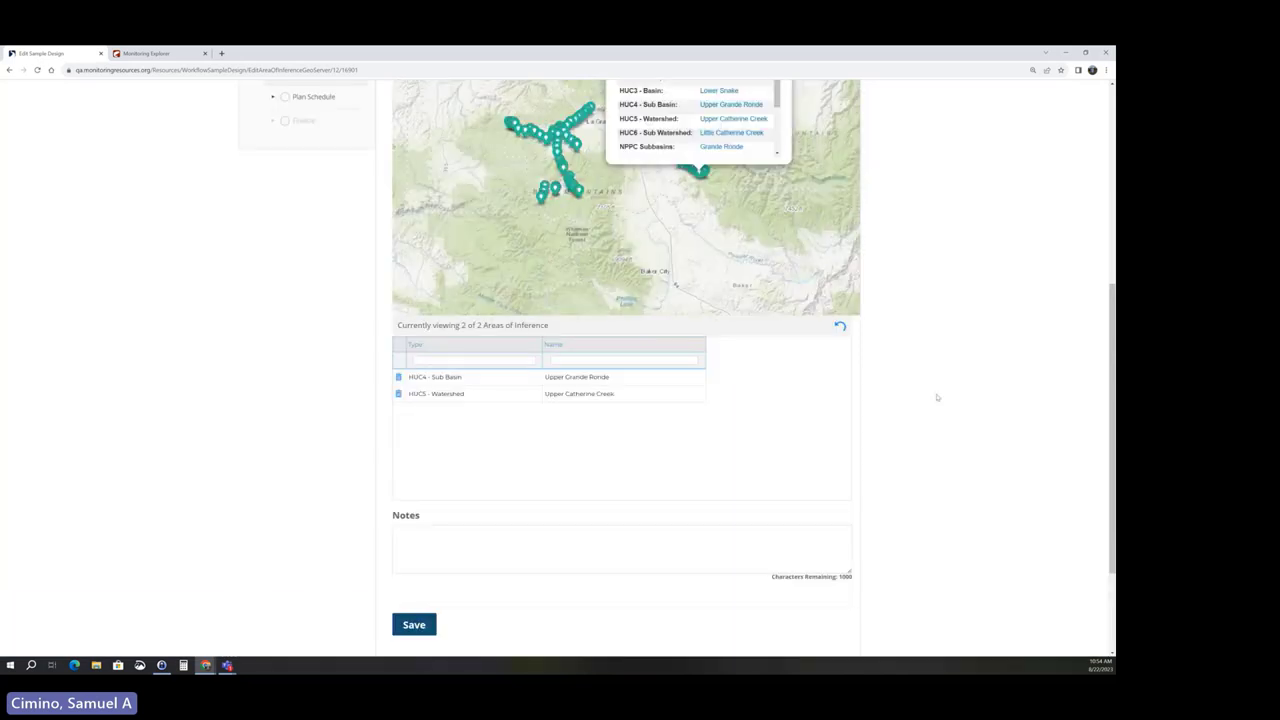
{"action": "scroll", "coordinate": [738, 243], "scroll_direction": "down", "scroll_amount": 2}
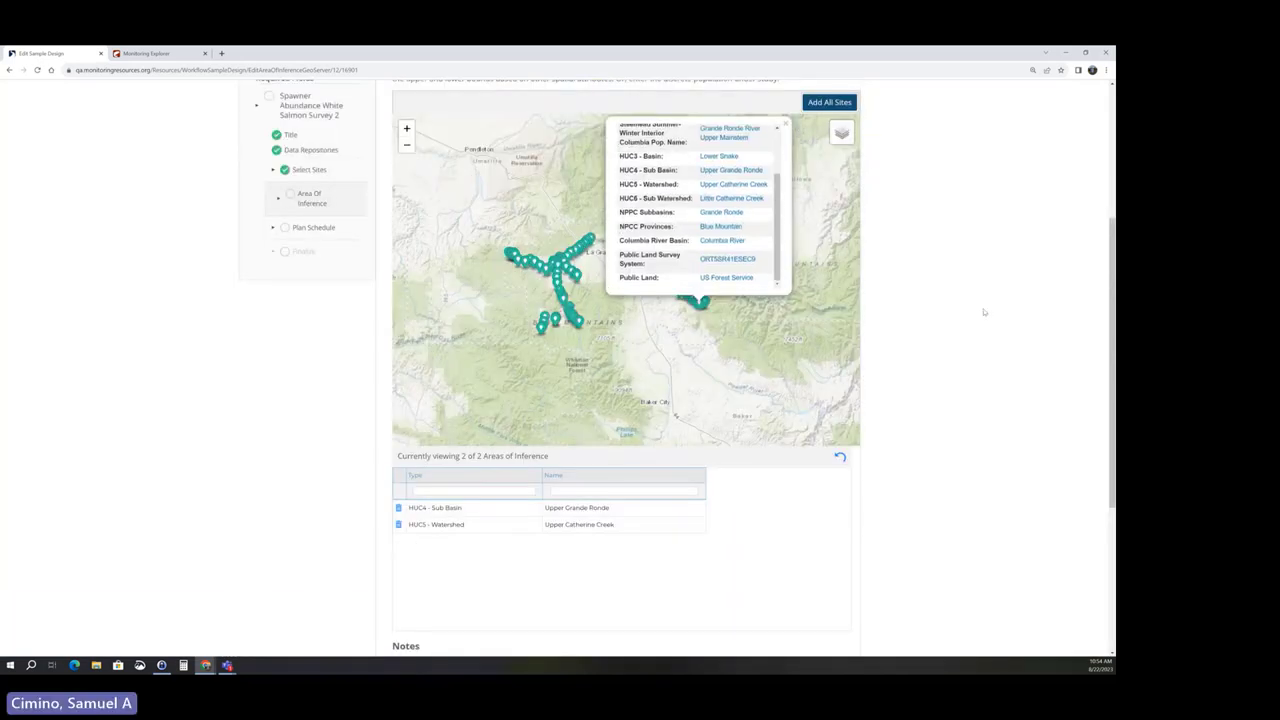
{"action": "scroll", "coordinate": [980, 314], "scroll_direction": "down", "scroll_amount": 5}
{"action": "scroll", "coordinate": [940, 334], "scroll_direction": "down", "scroll_amount": 1}
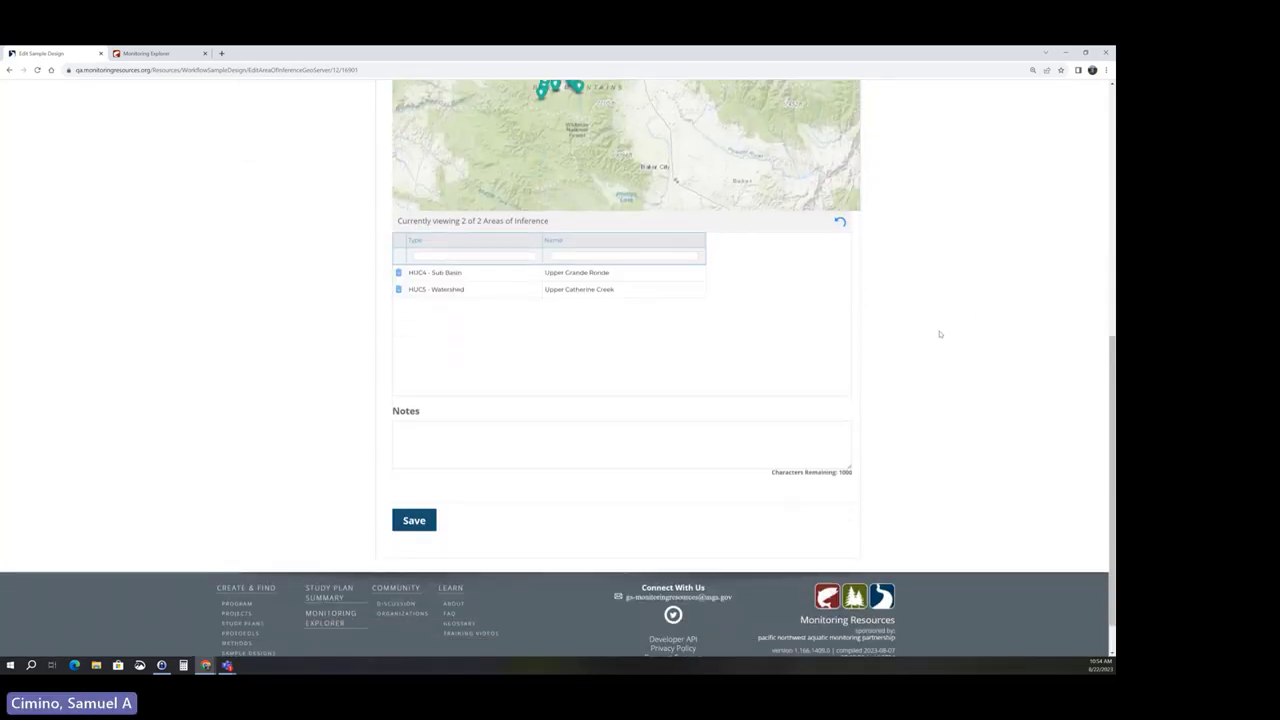
Save both areas of inference, marking the step complete and raising Step 3 to 57%.
{"action": "left_click", "coordinate": [411, 496]}
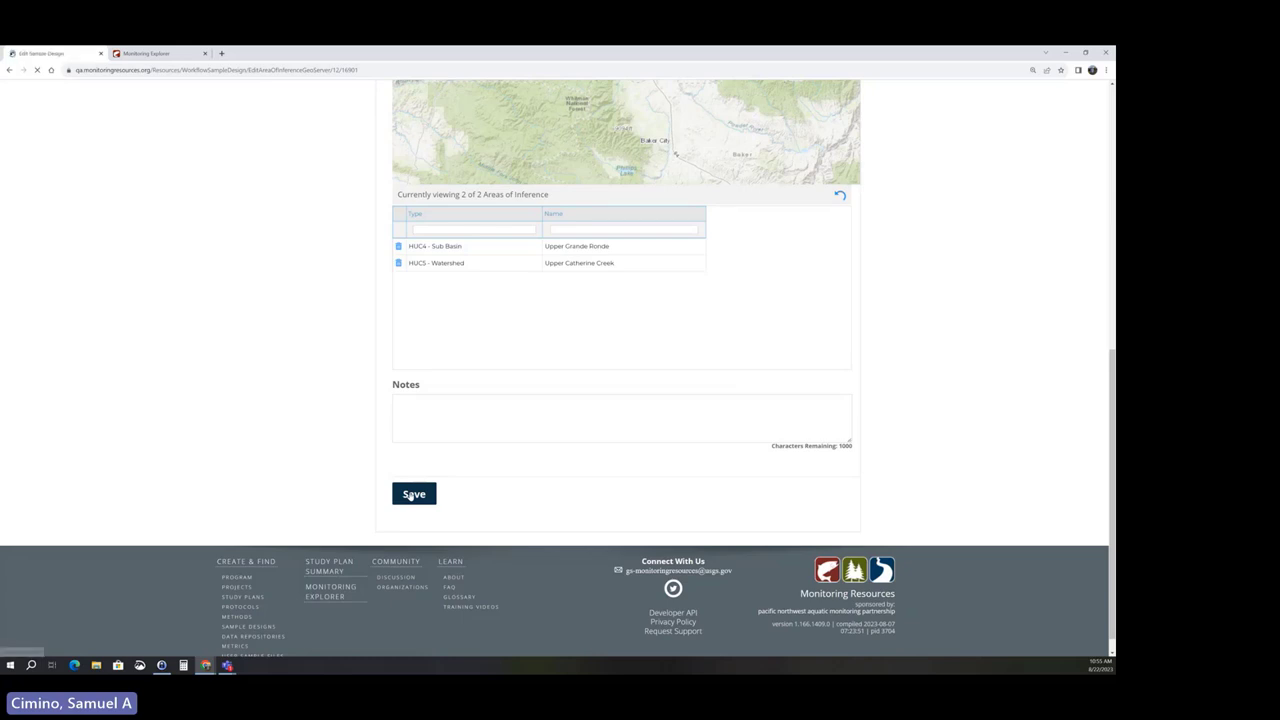
{"action": "scroll", "coordinate": [992, 424], "scroll_direction": "down", "scroll_amount": 1}
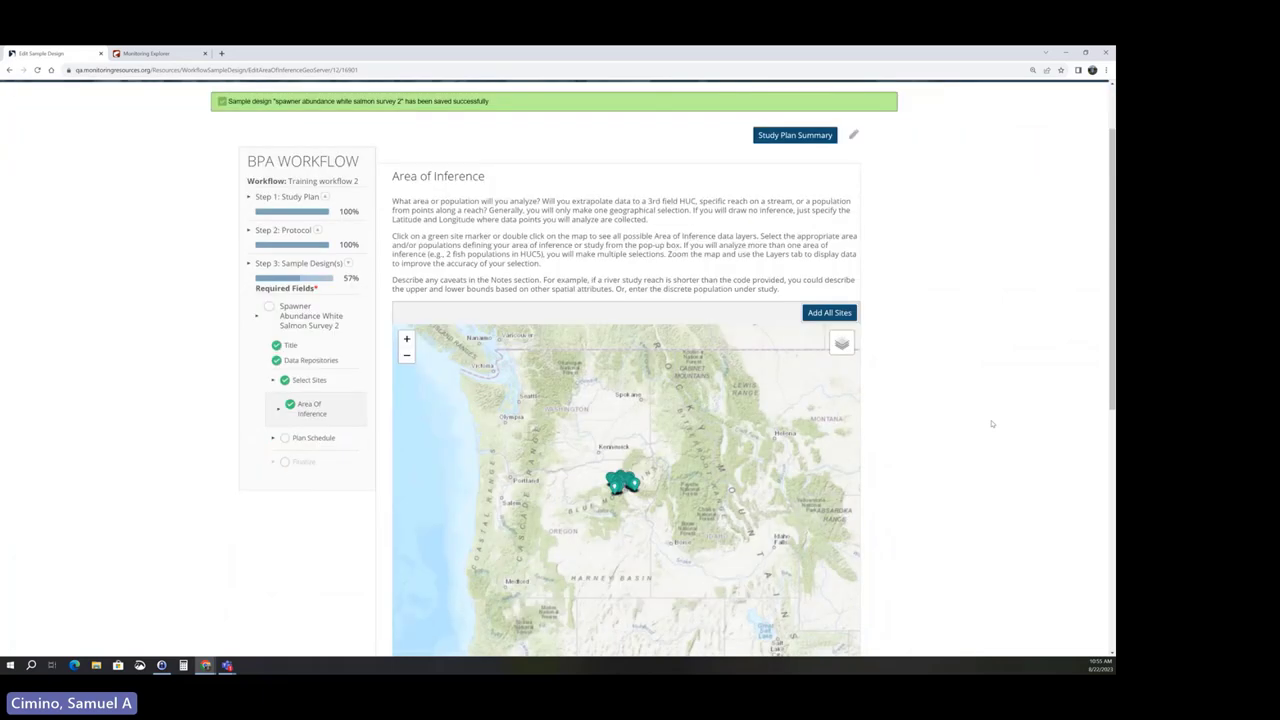
{"action": "scroll", "coordinate": [992, 424], "scroll_direction": "down", "scroll_amount": 1}
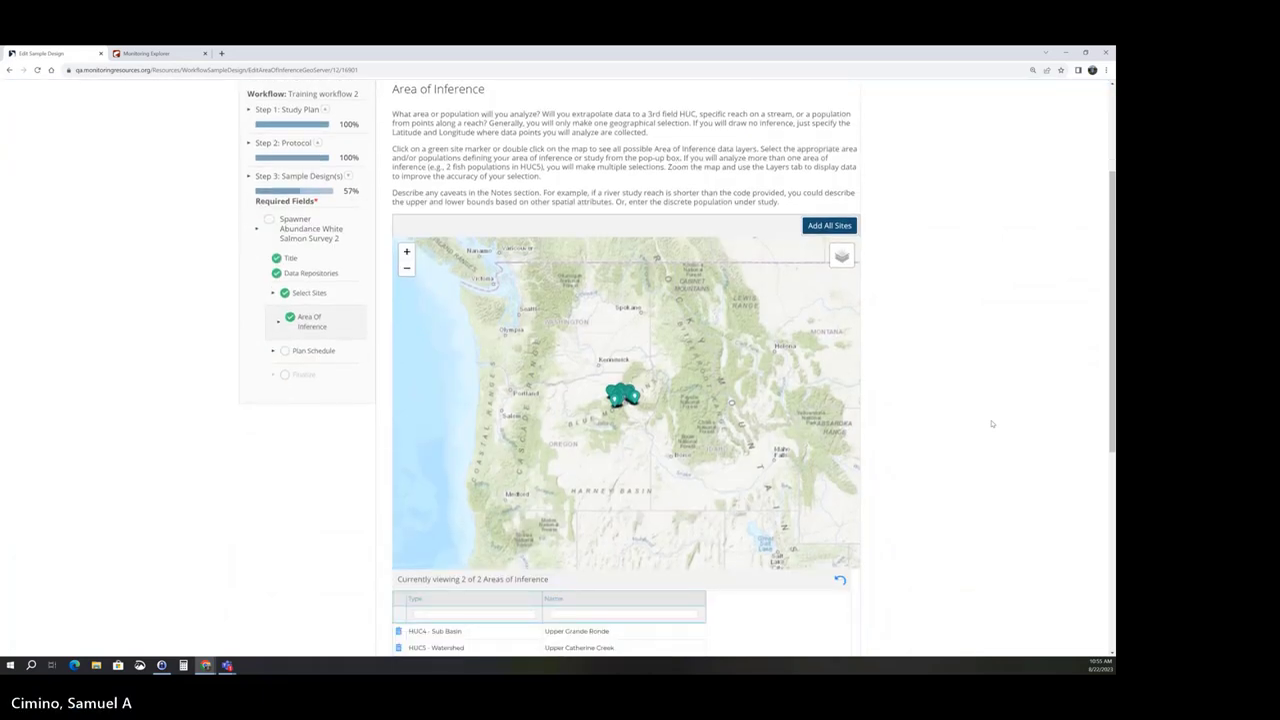
{"action": "scroll", "coordinate": [1071, 242], "scroll_direction": "down", "scroll_amount": 1}
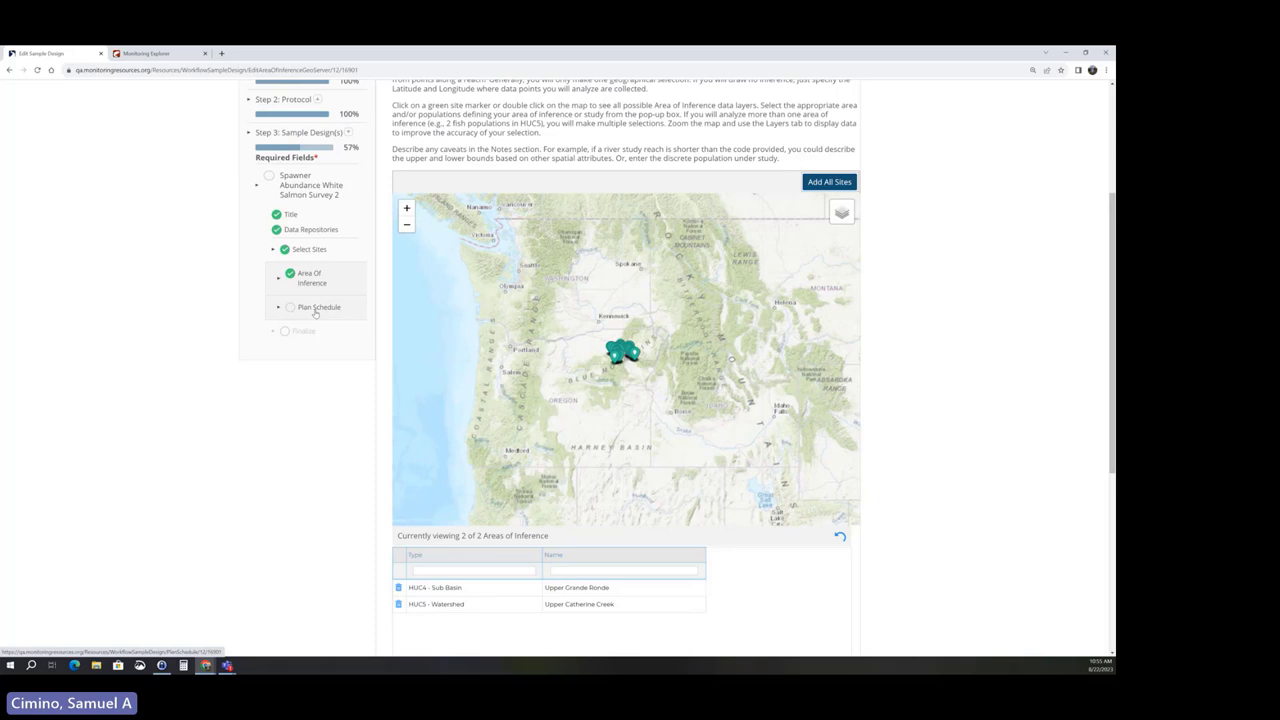
Open Plan Schedule and set the end year to 2025, keeping start year 2023.
{"action": "left_click", "coordinate": [315, 313]}
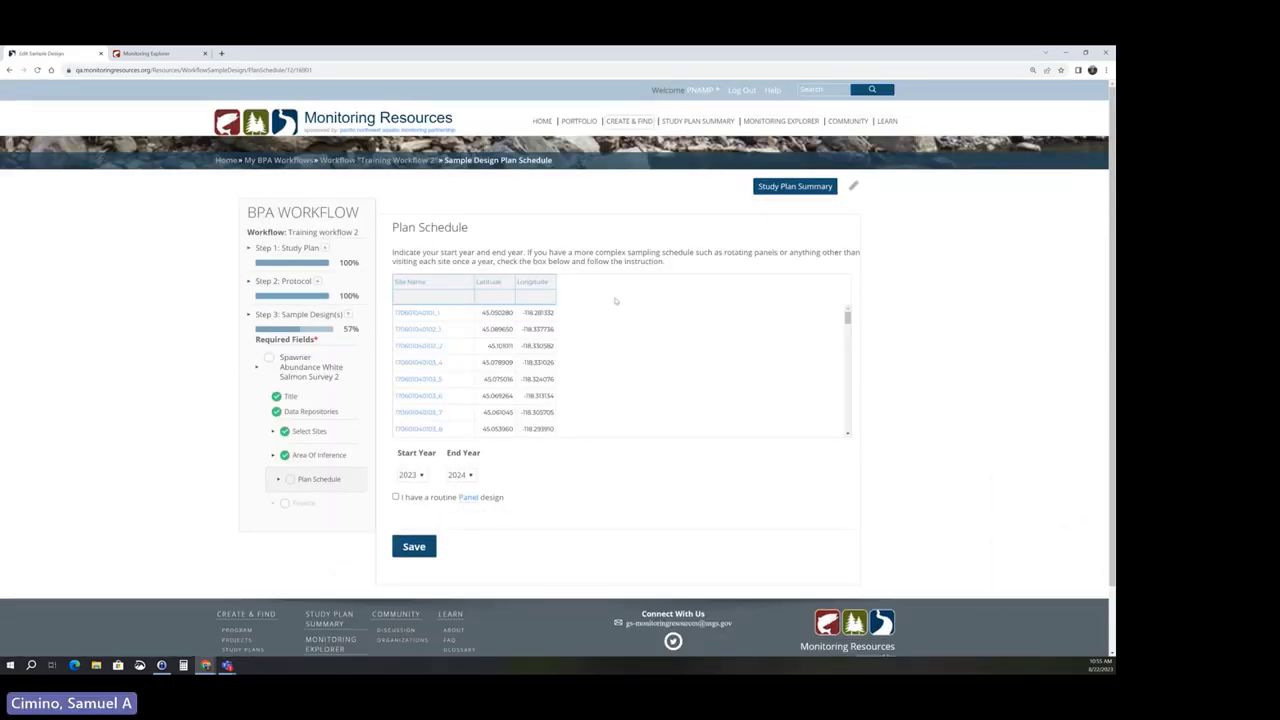
{"action": "scroll", "coordinate": [906, 323], "scroll_direction": "down", "scroll_amount": 2}
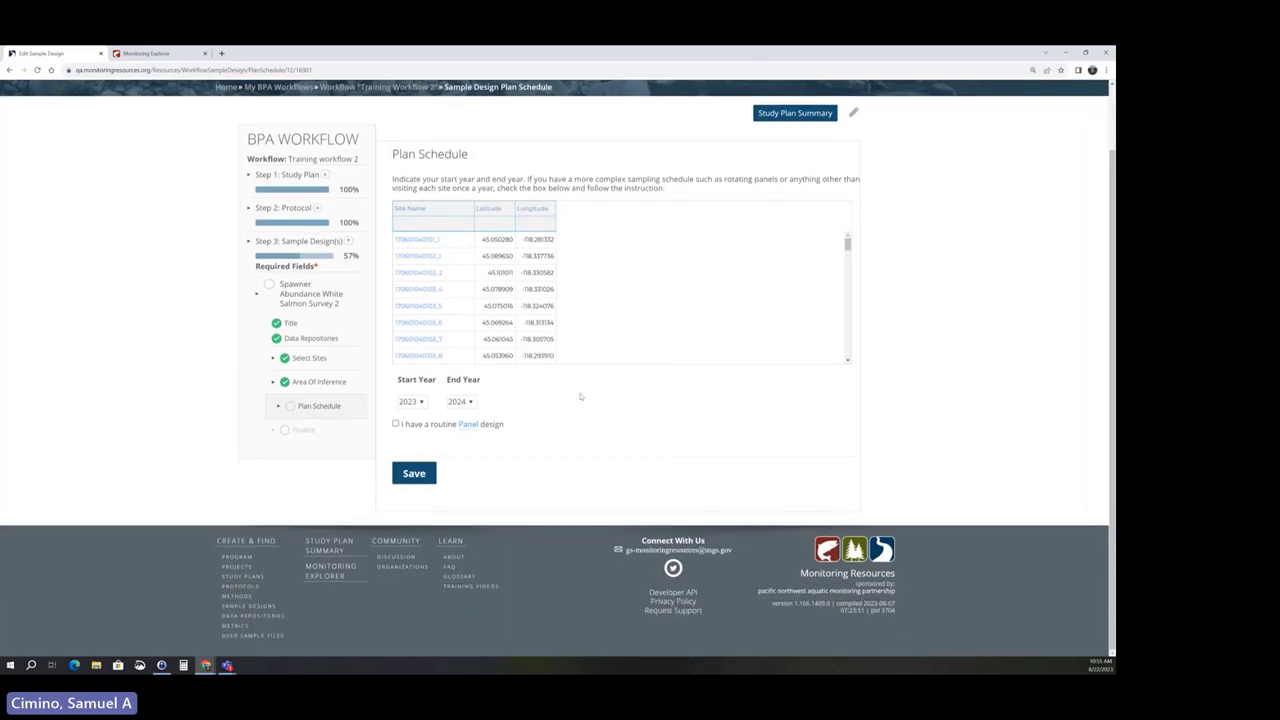
{"action": "left_click", "coordinate": [472, 402]}
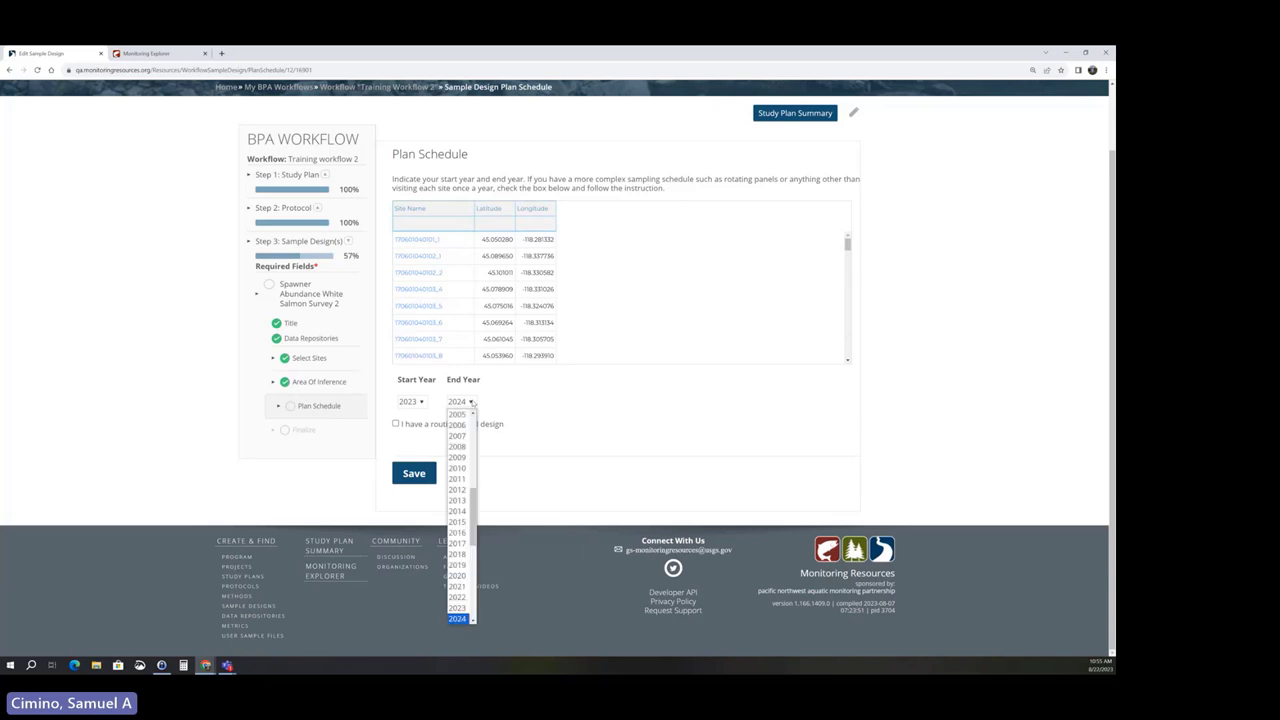
{"action": "scroll", "coordinate": [469, 428], "scroll_direction": "down", "scroll_amount": 3}
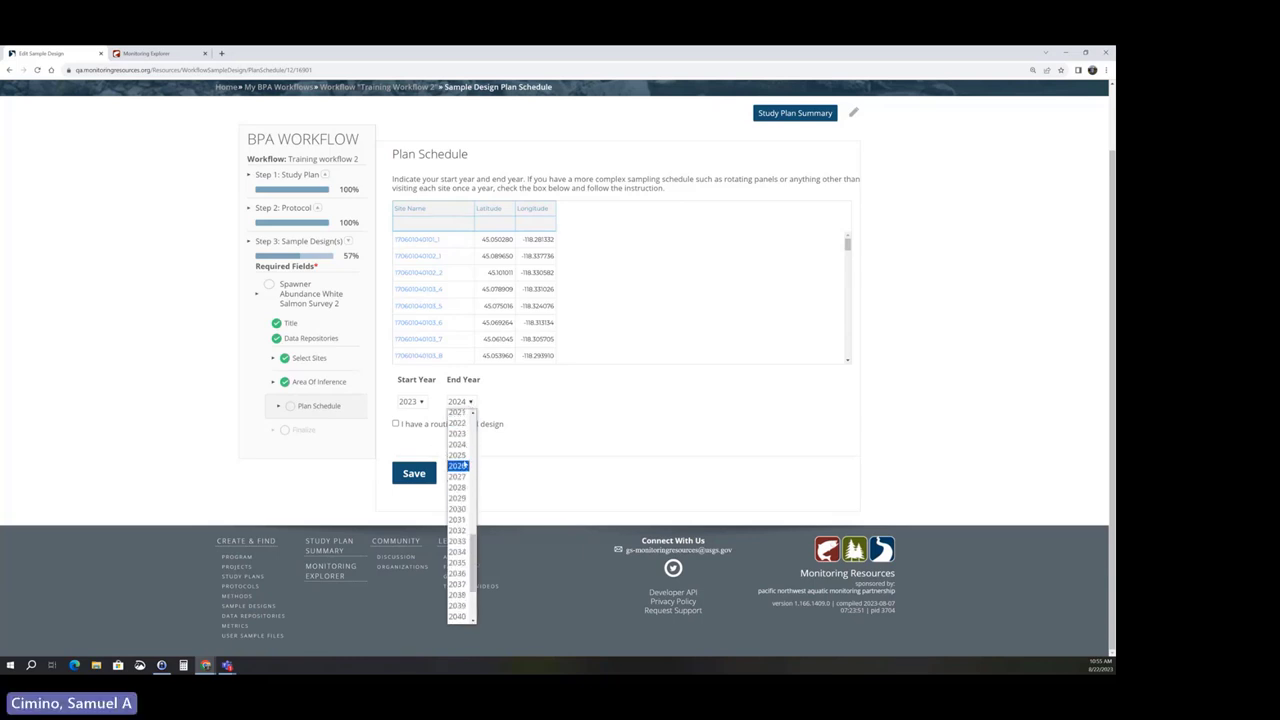
{"action": "left_click", "coordinate": [460, 455]}
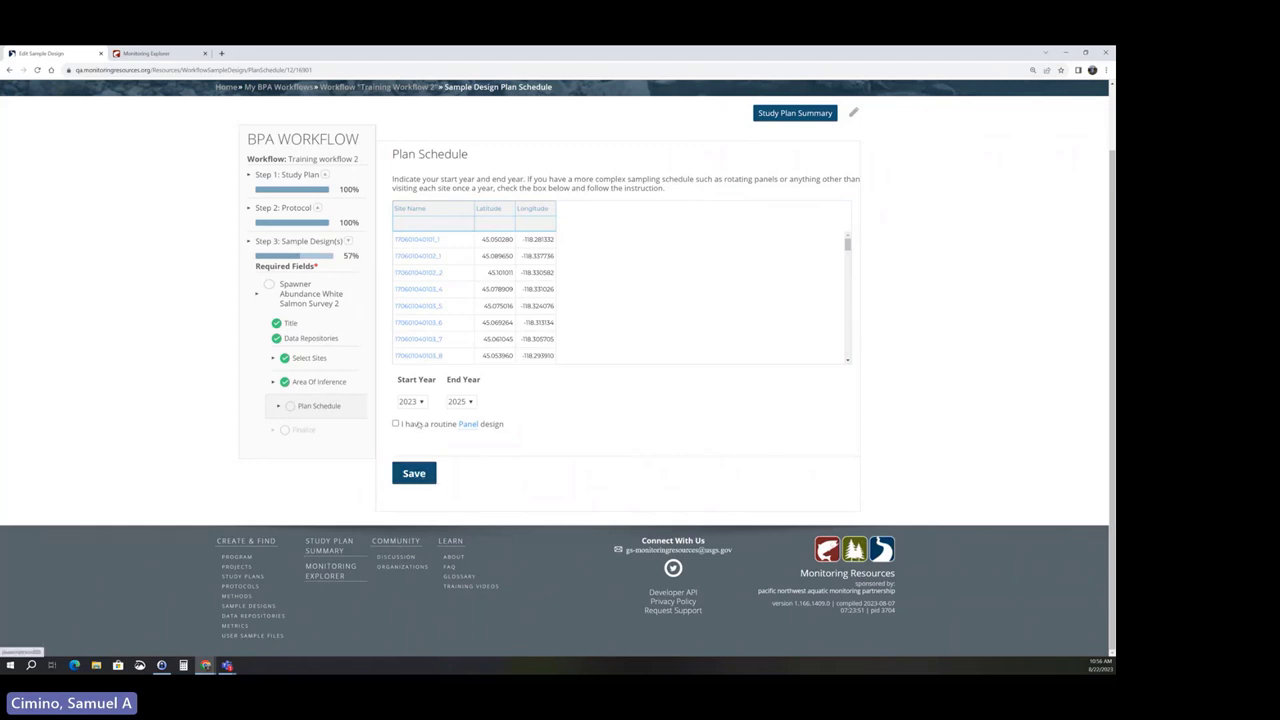
{"action": "scroll", "coordinate": [400, 223], "scroll_direction": "down", "scroll_amount": 1}
{"action": "scroll", "coordinate": [430, 276], "scroll_direction": "up", "scroll_amount": 2}
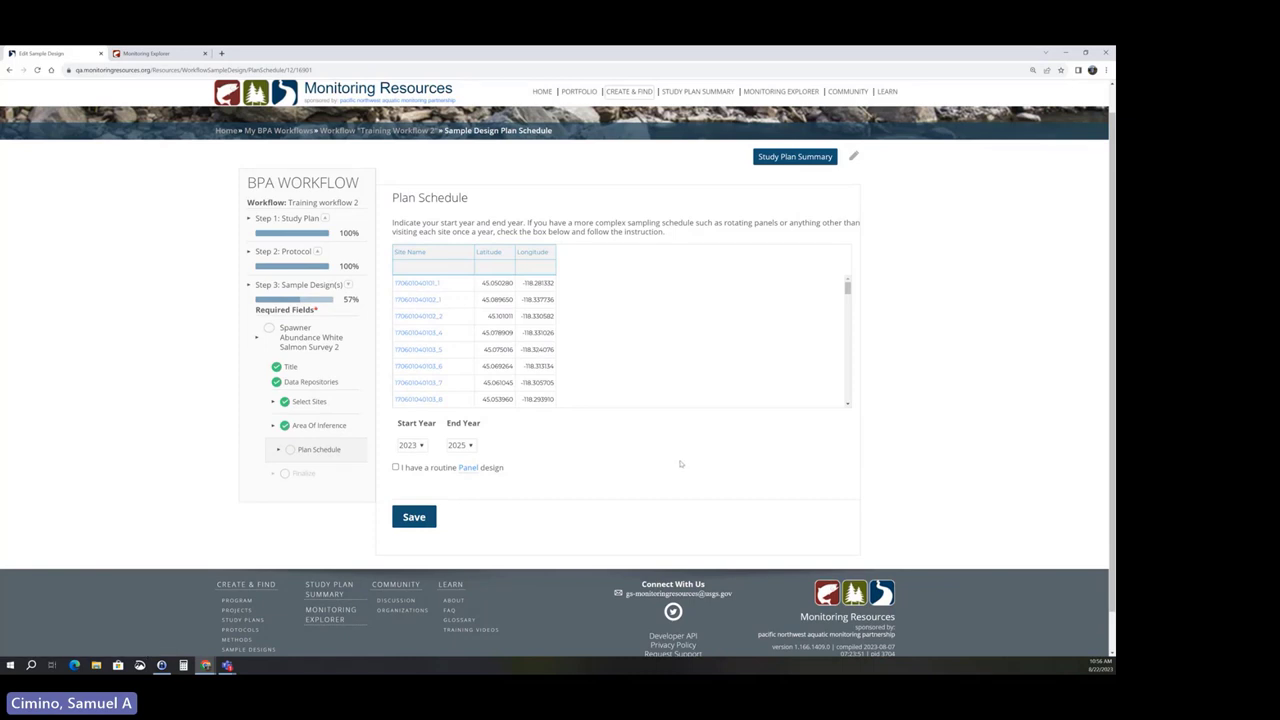
{"action": "scroll", "coordinate": [680, 463], "scroll_direction": "down", "scroll_amount": 1}
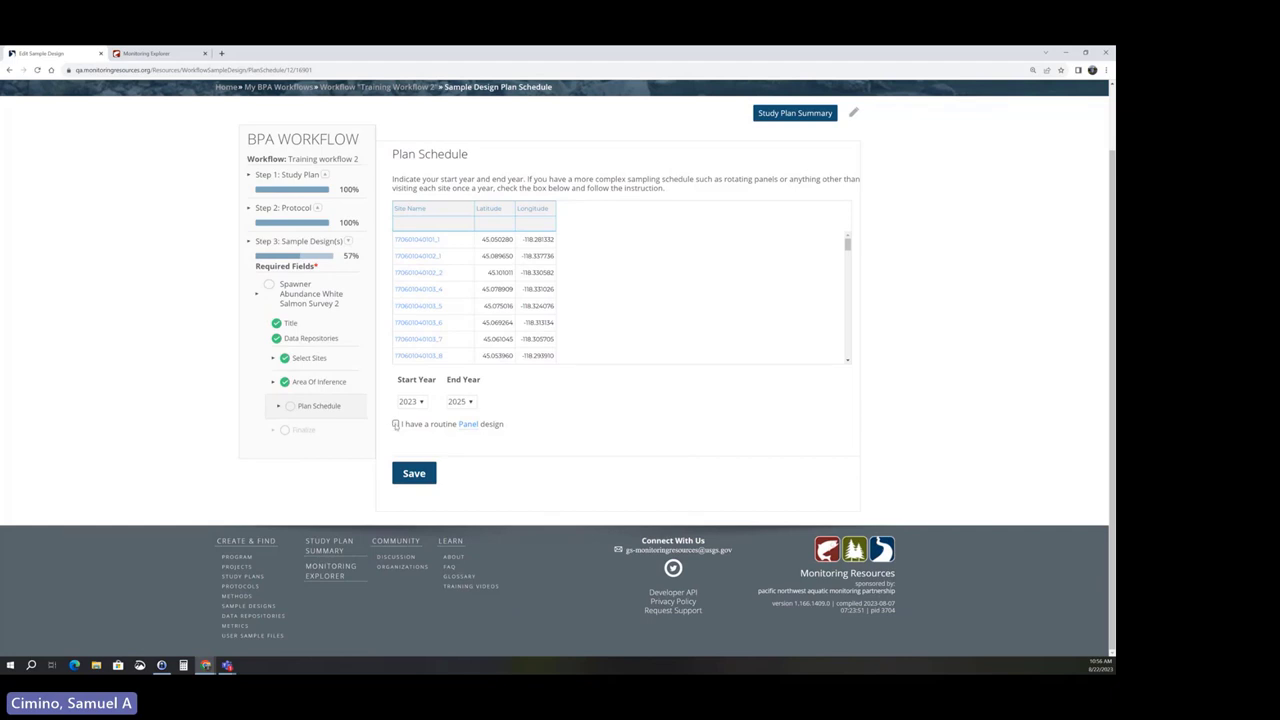
Choose a routine panel design and add two more panels, giving three.
{"action": "left_click", "coordinate": [396, 424]}
{"action": "scroll", "coordinate": [883, 386], "scroll_direction": "down", "scroll_amount": 1}
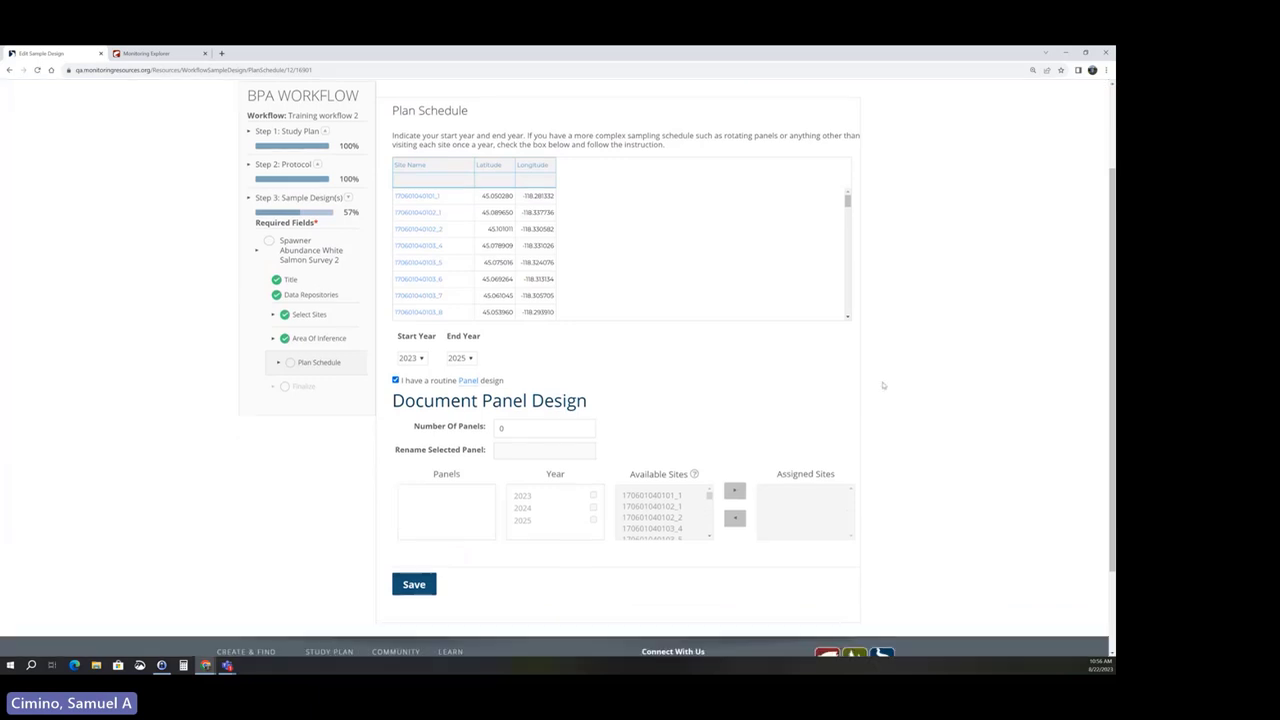
{"action": "scroll", "coordinate": [883, 386], "scroll_direction": "down", "scroll_amount": 2}
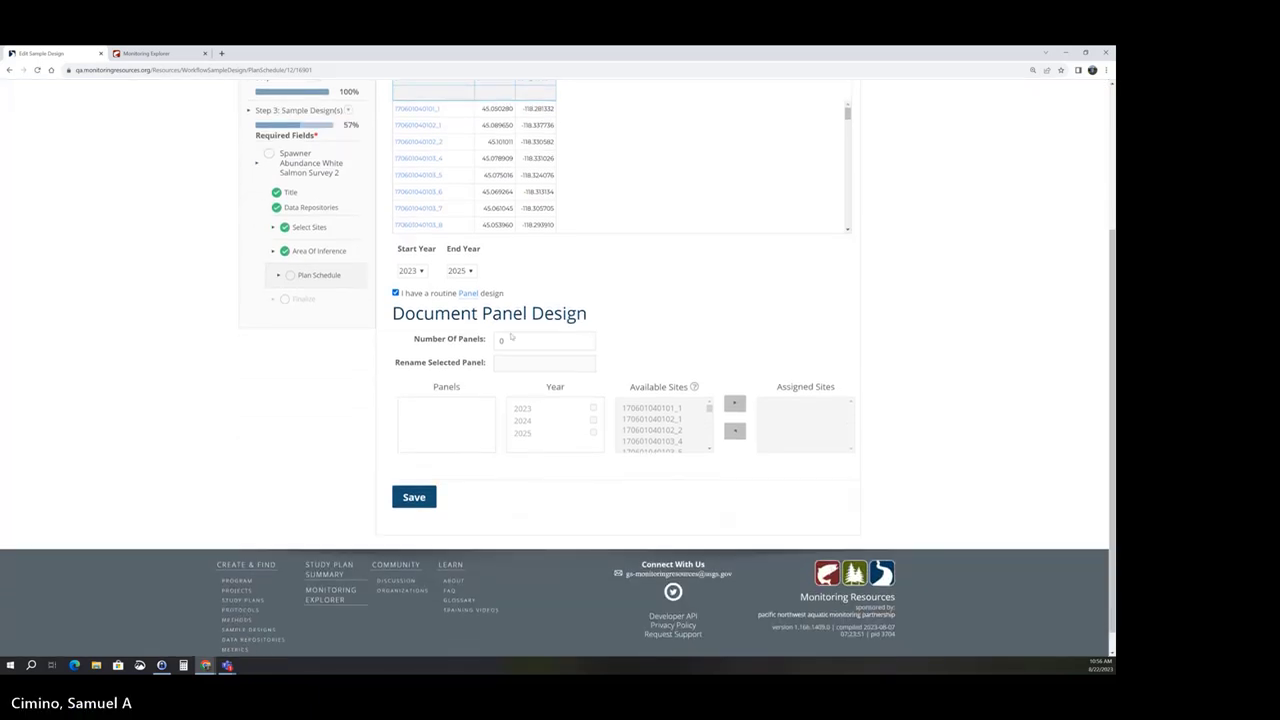
{"action": "left_click", "coordinate": [587, 337]}
{"action": "left_click", "coordinate": [587, 337]}
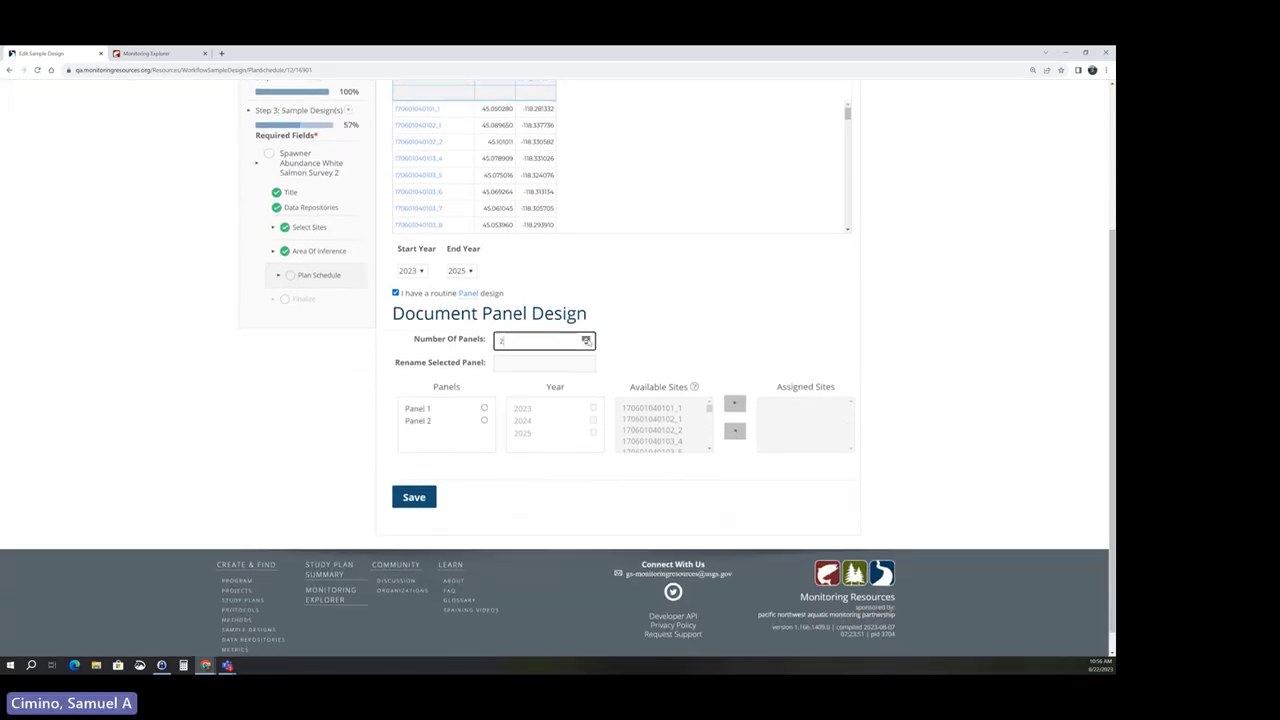
{"action": "left_click", "coordinate": [587, 337]}
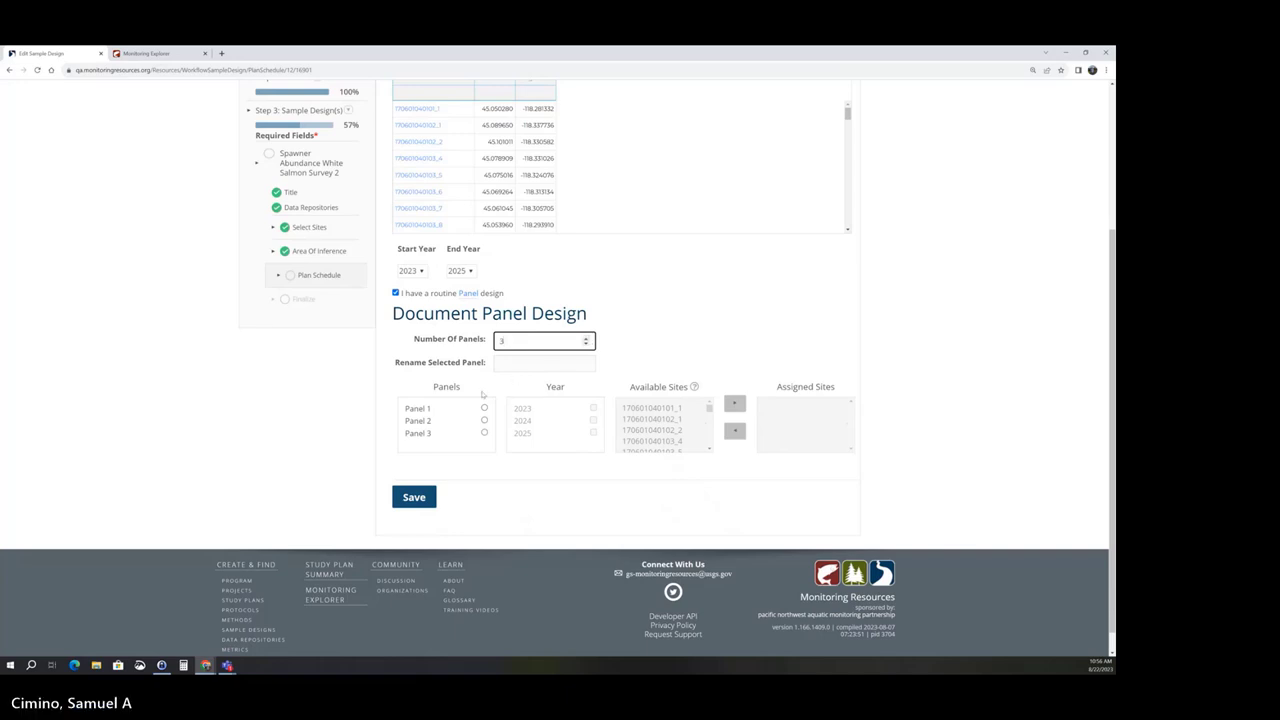
Rename Panel 1 to 'annual'.
{"action": "left_click", "coordinate": [444, 412]}
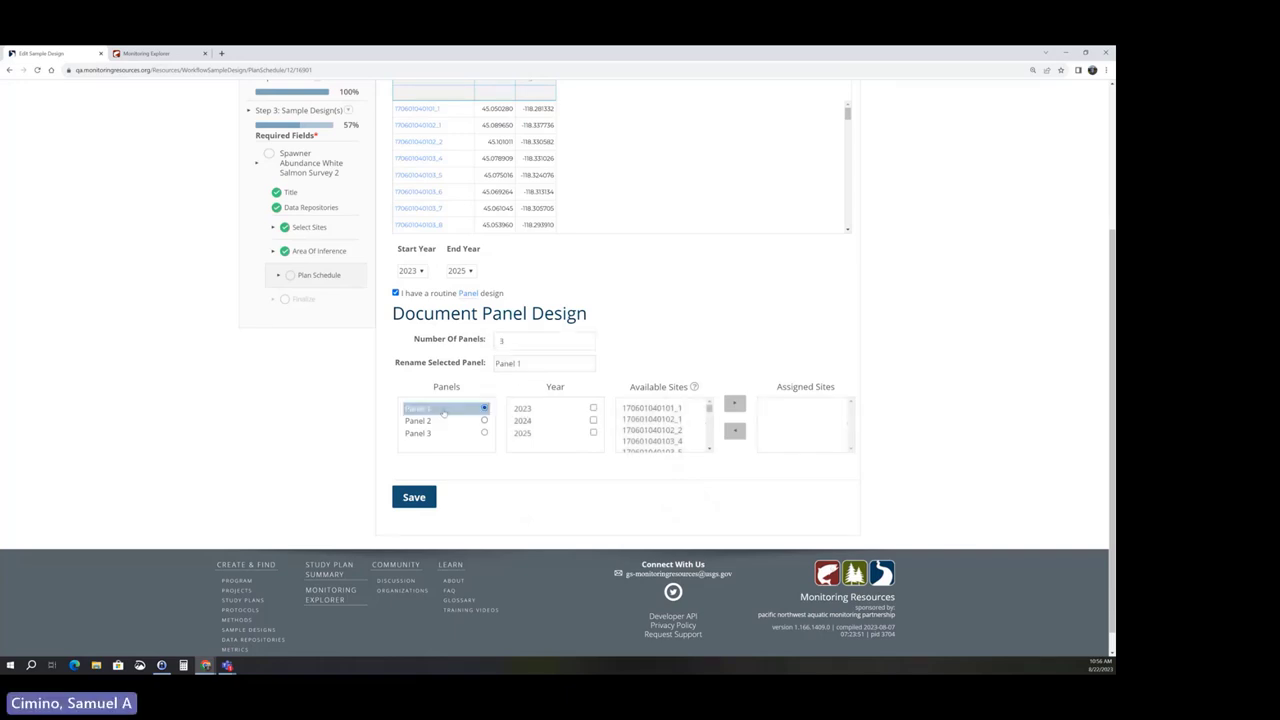
{"action": "left_click", "coordinate": [544, 364]}
{"action": "key", "text": "BackSpace"}
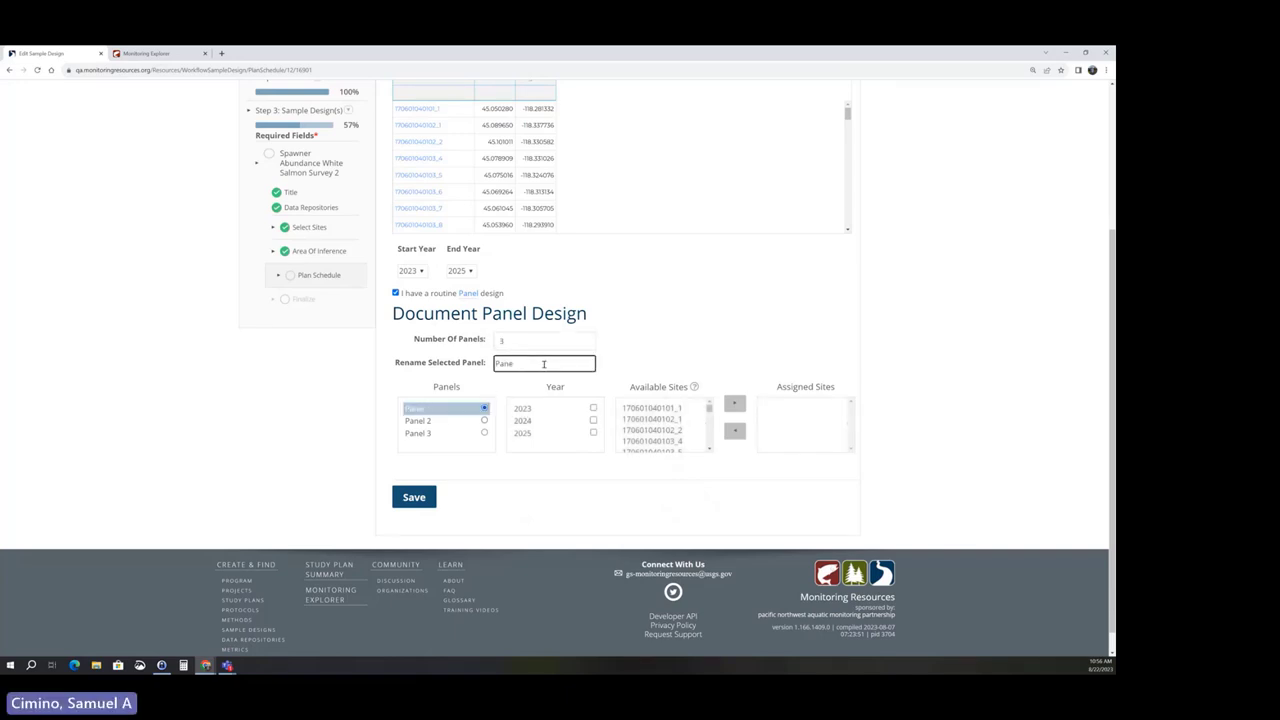
{"action": "key", "text": "BackSpace"}
{"action": "key", "text": "BackSpace"}
{"action": "key", "text": "BackSpace"}
{"action": "key", "text": "BackSpace"}
{"action": "type", "text": "an"}
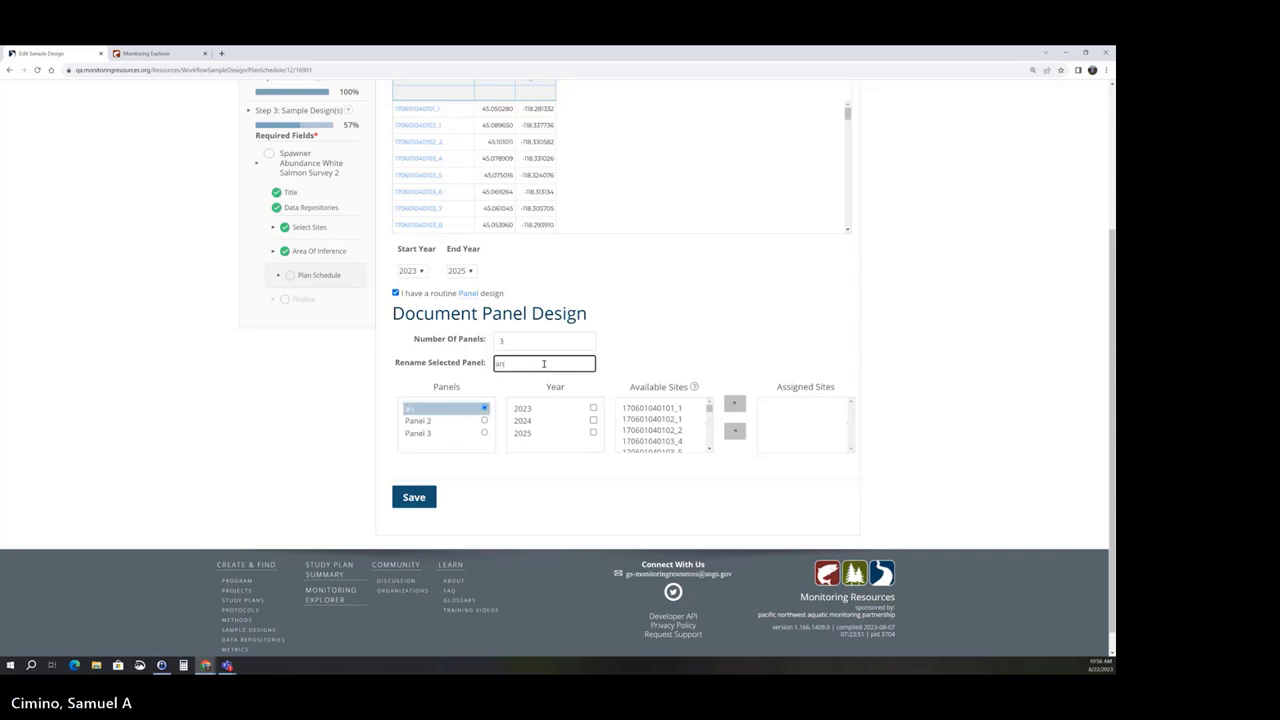
{"action": "type", "text": "nual"}
Rename Panel 2 to 'odd' and Panel 3 to 'even'.
{"action": "left_click", "coordinate": [434, 421]}
{"action": "left_click", "coordinate": [523, 364]}
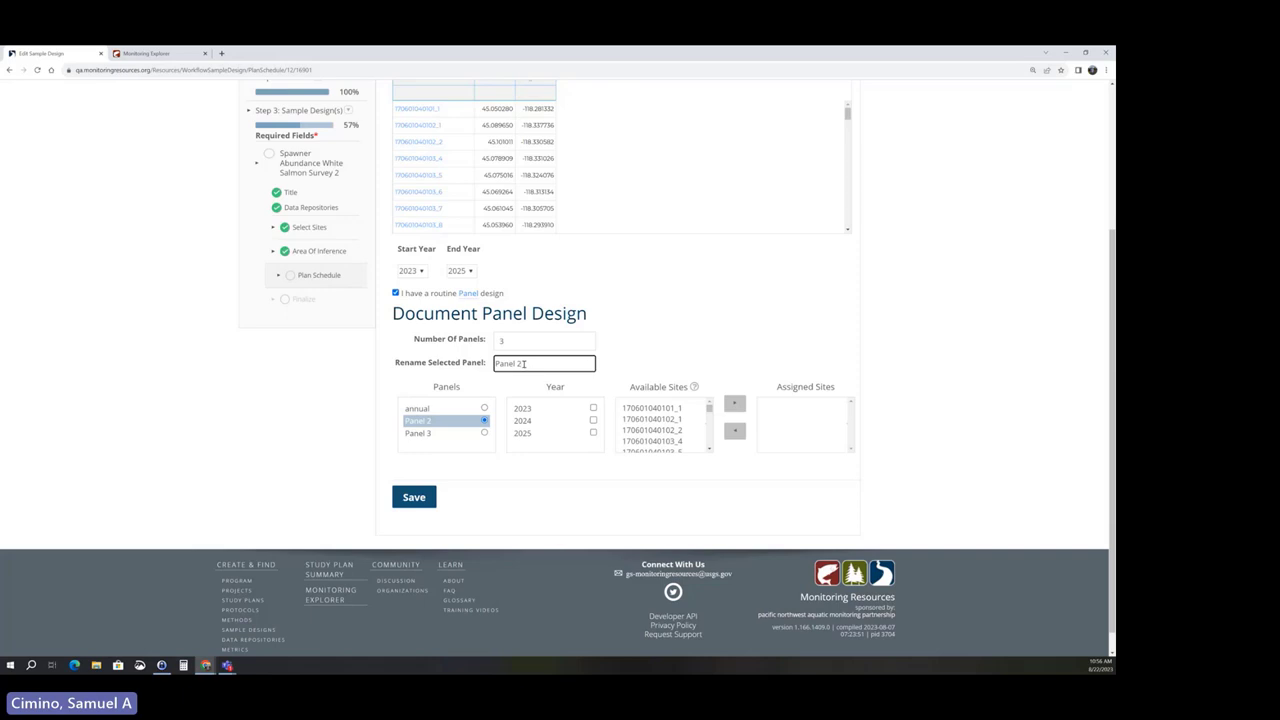
{"action": "key", "text": "BackSpace"}
{"action": "key", "text": "BackSpace"}
{"action": "key", "text": "BackSpace"}
{"action": "key", "text": "BackSpace"}
{"action": "key", "text": "BackSpace"}
{"action": "key", "text": "BackSpace"}
{"action": "key", "text": "BackSpace"}
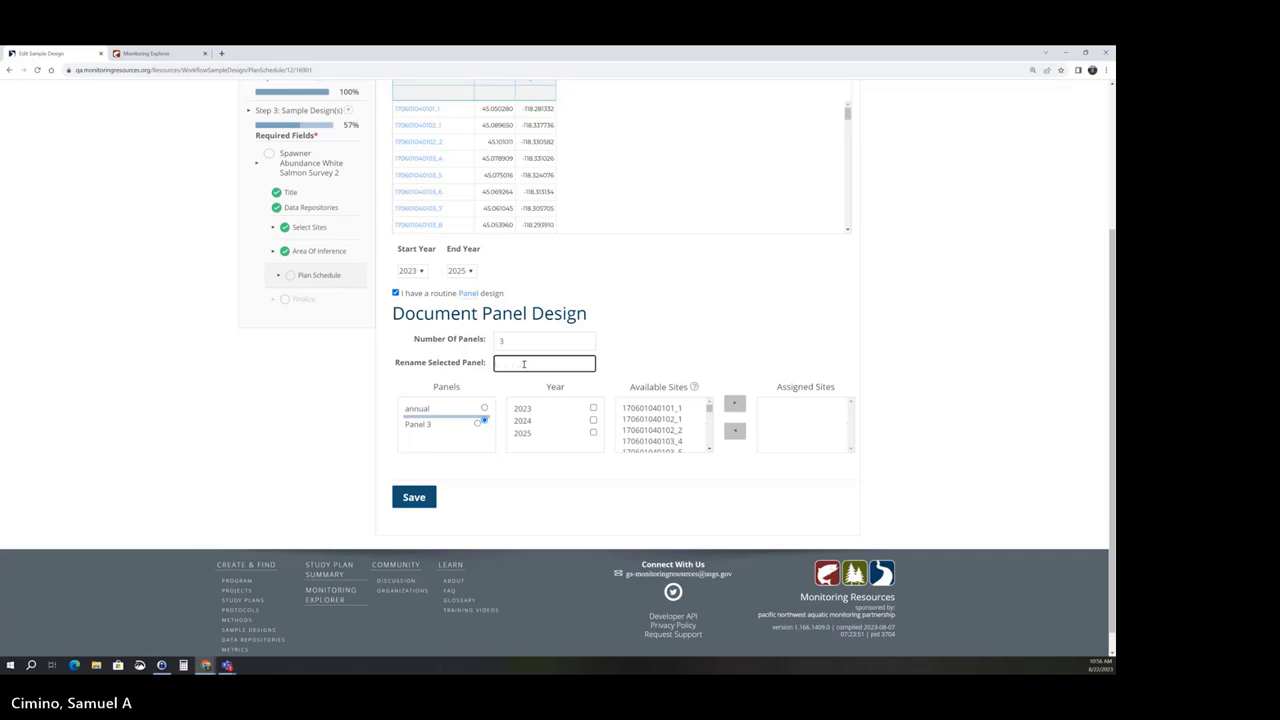
{"action": "type", "text": "qdd"}
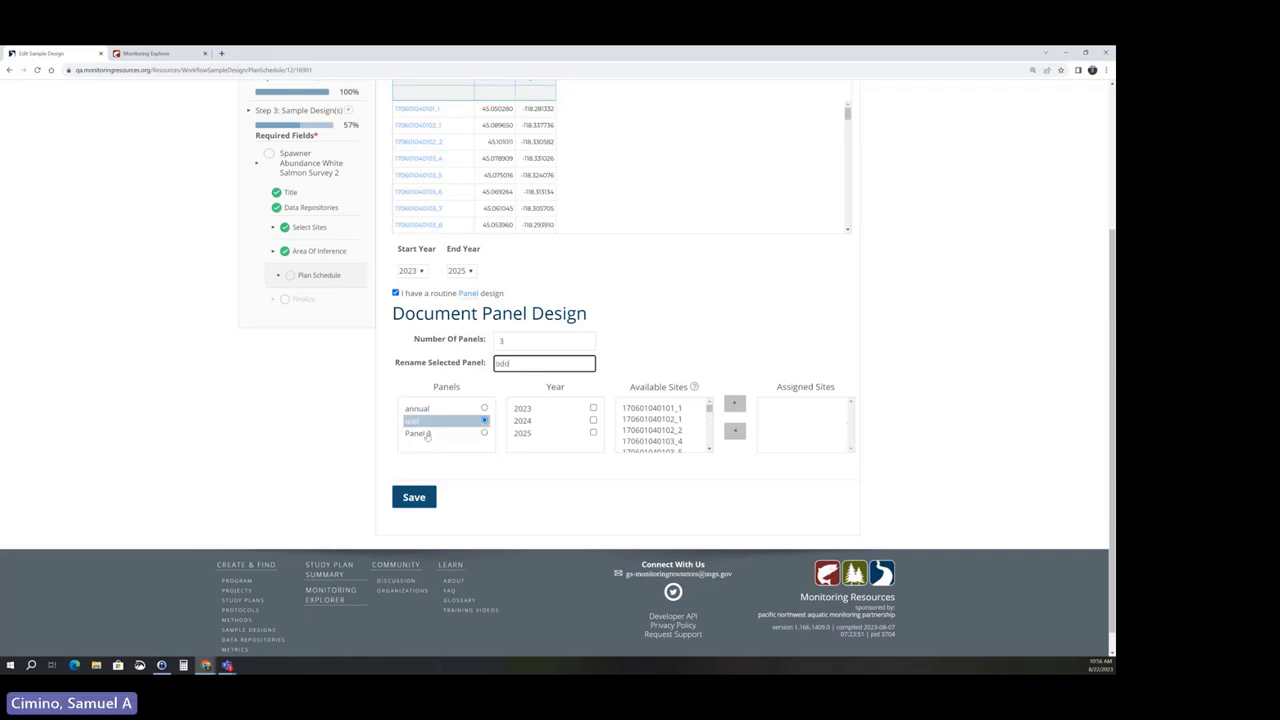
{"action": "left_click", "coordinate": [428, 435]}
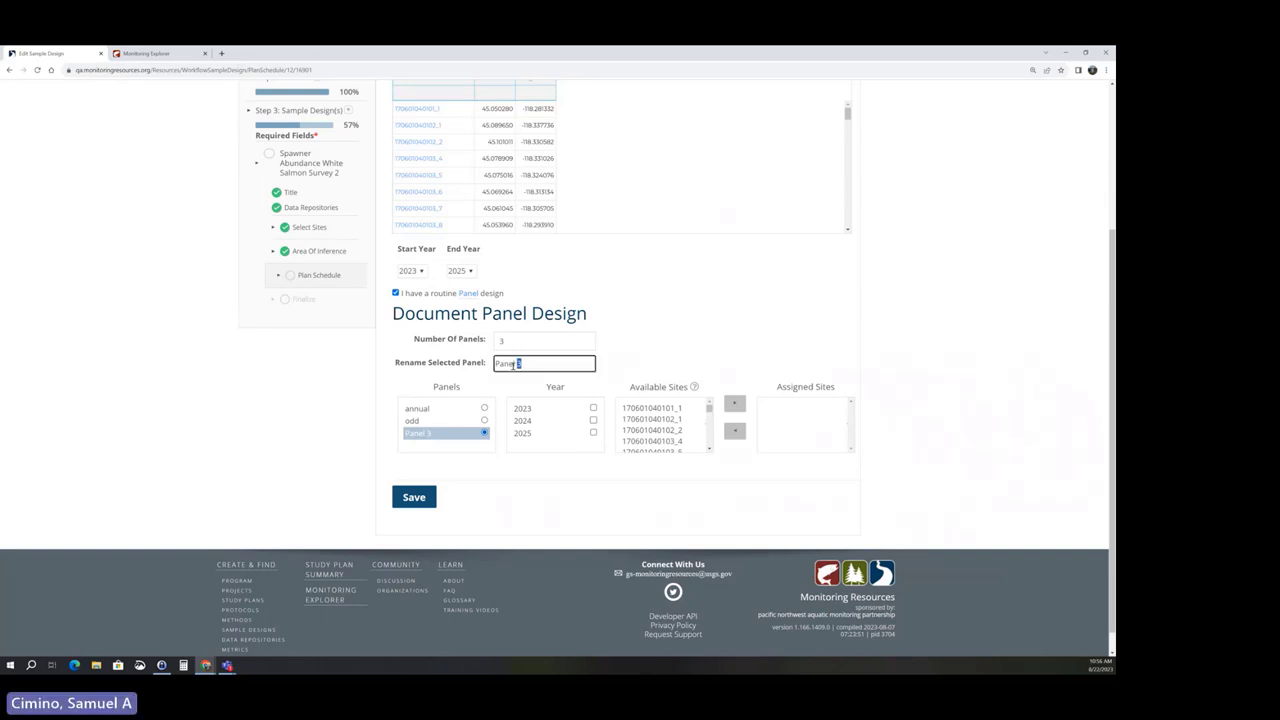
{"action": "left_click_drag", "start_coordinate": [594, 363], "coordinate": [493, 365]}
{"action": "type", "text": "even"}
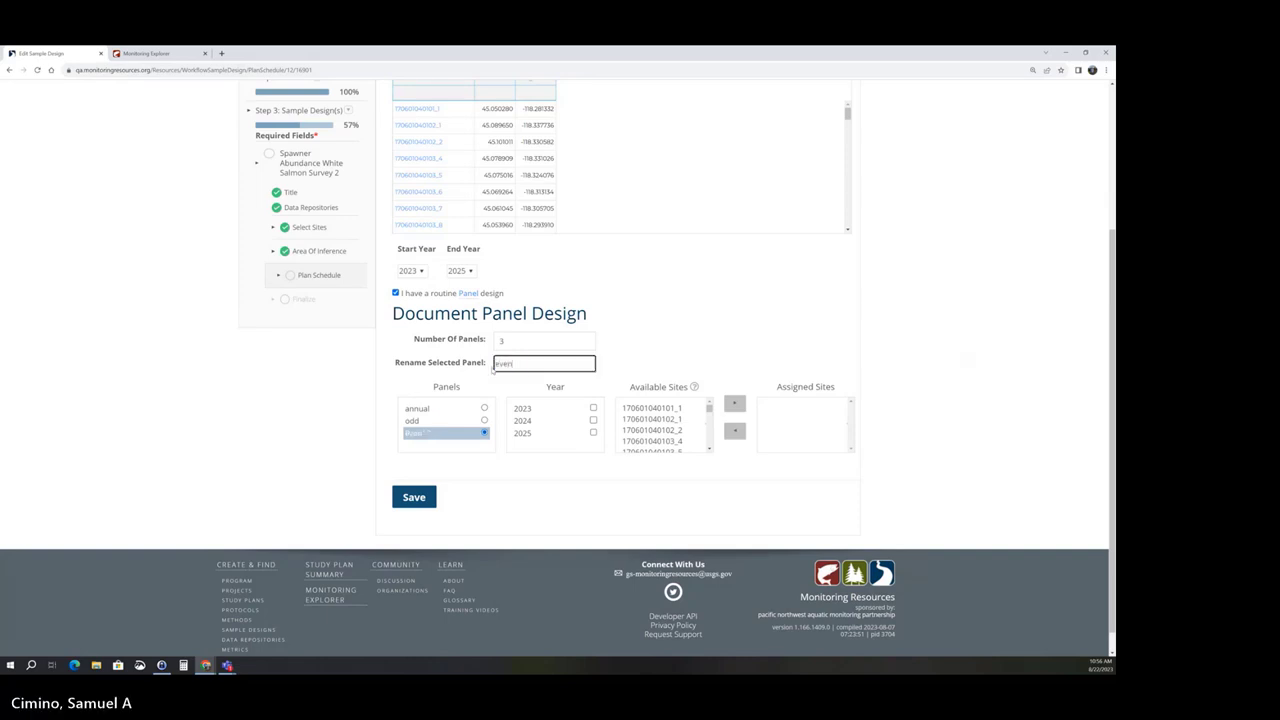
{"action": "type", "text": "t"}
{"action": "left_click", "coordinate": [442, 411]}
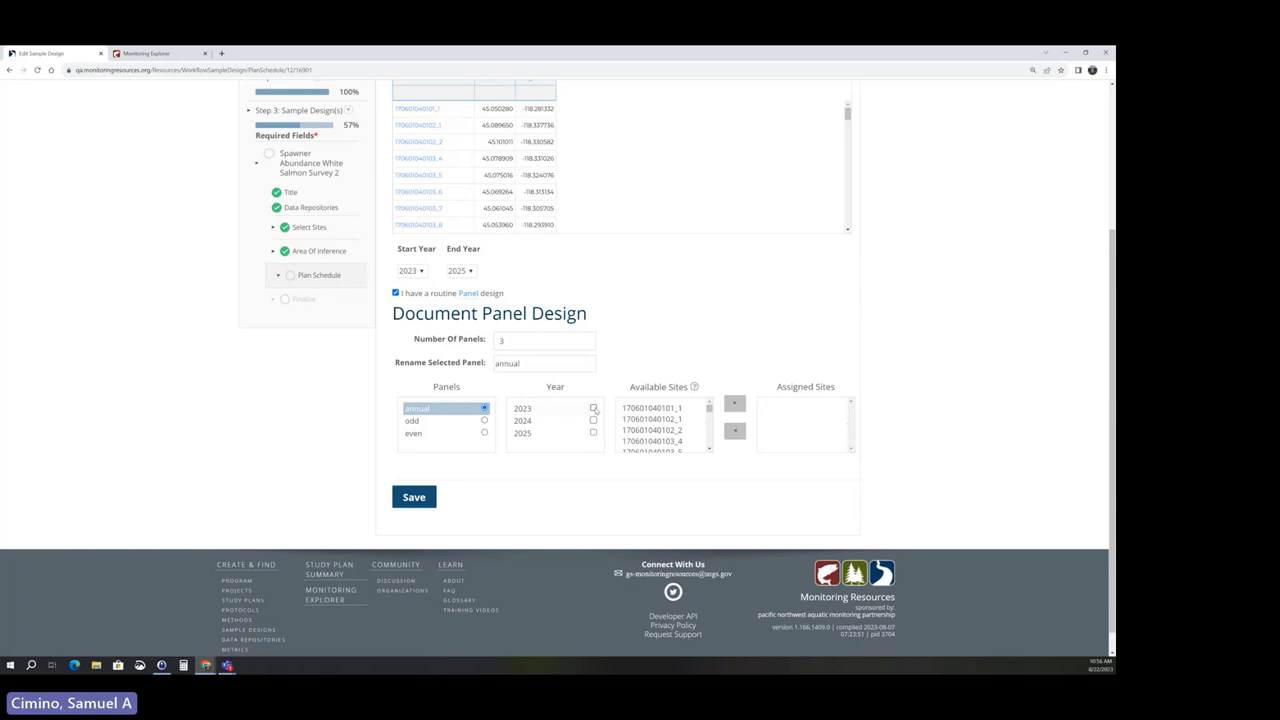
{"action": "left_click", "coordinate": [594, 409]}
{"action": "left_click", "coordinate": [593, 421]}
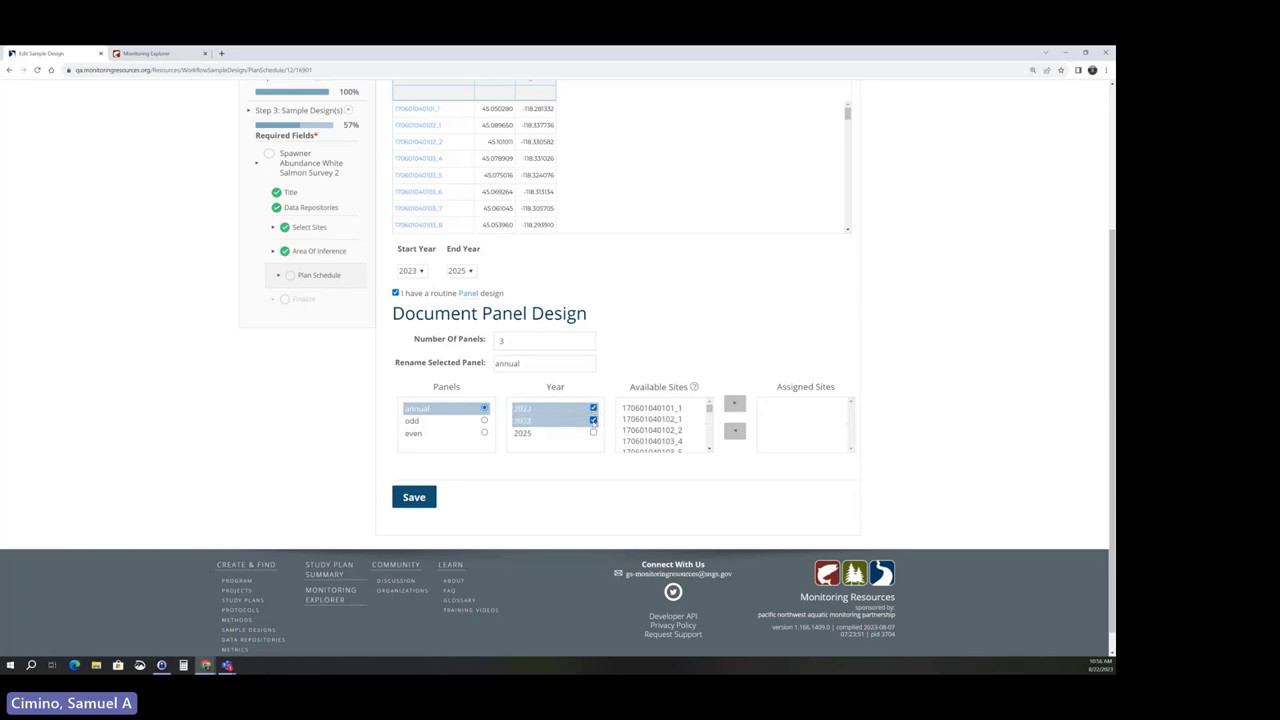
{"action": "left_click", "coordinate": [594, 432]}
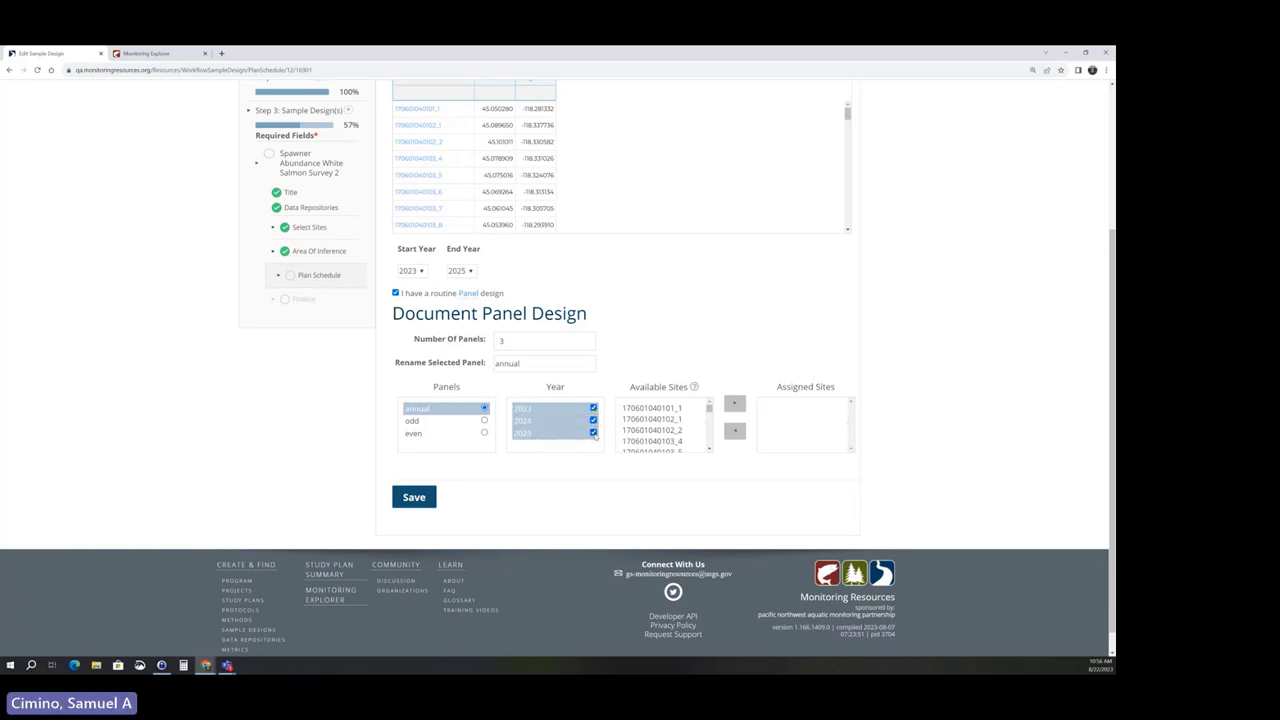
{"action": "left_click", "coordinate": [667, 410]}
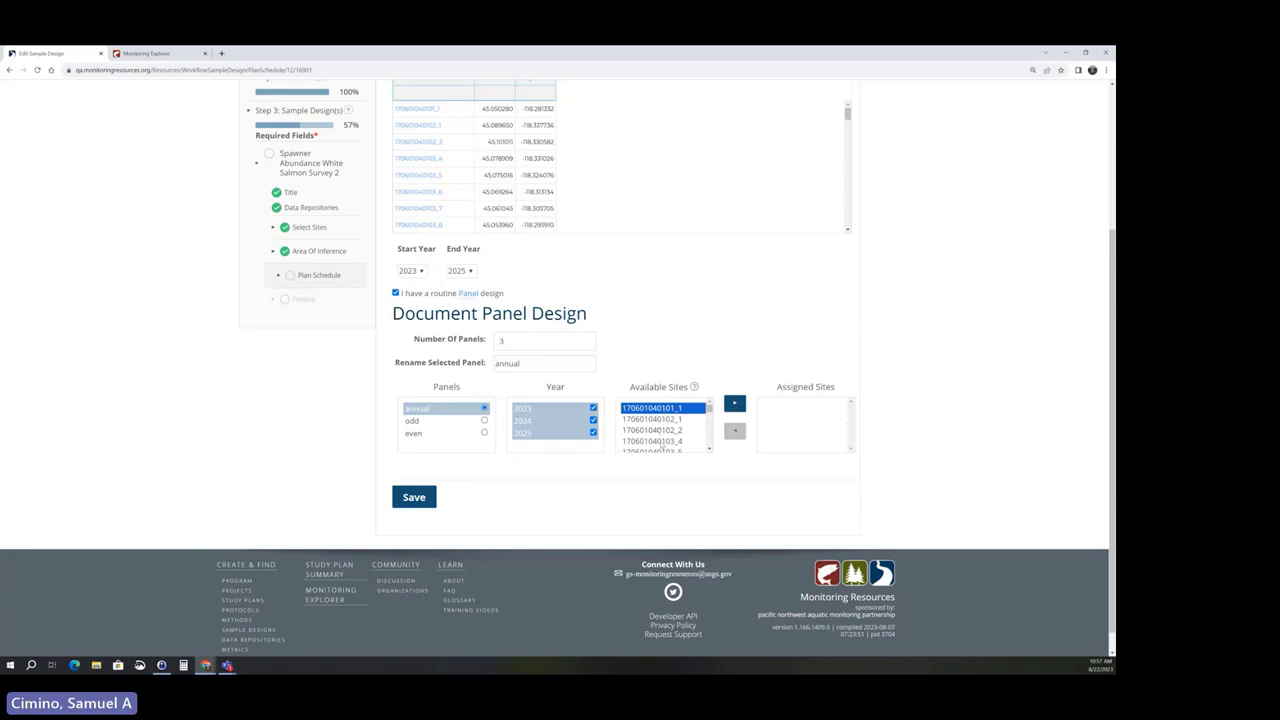
{"action": "left_click", "coordinate": [662, 419], "text": "ctrl"}
{"action": "left_click", "coordinate": [664, 430], "text": "ctrl"}
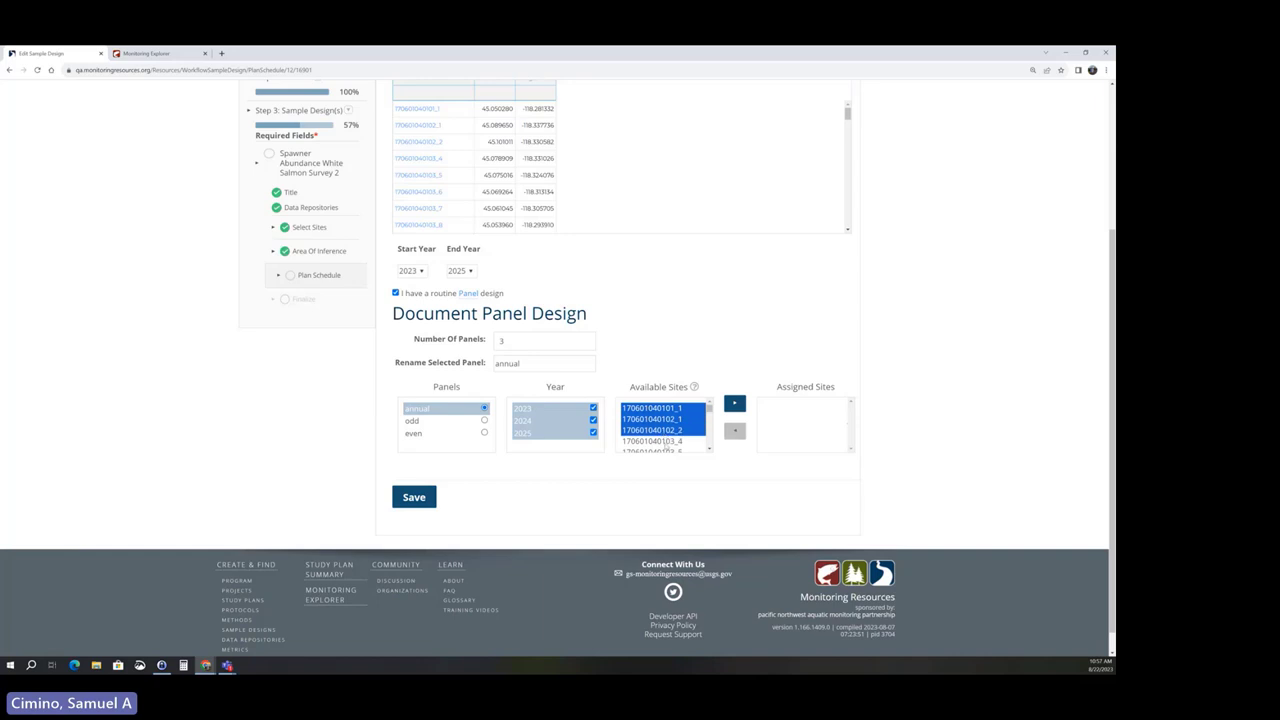
{"action": "left_click", "coordinate": [666, 450], "text": "shift"}
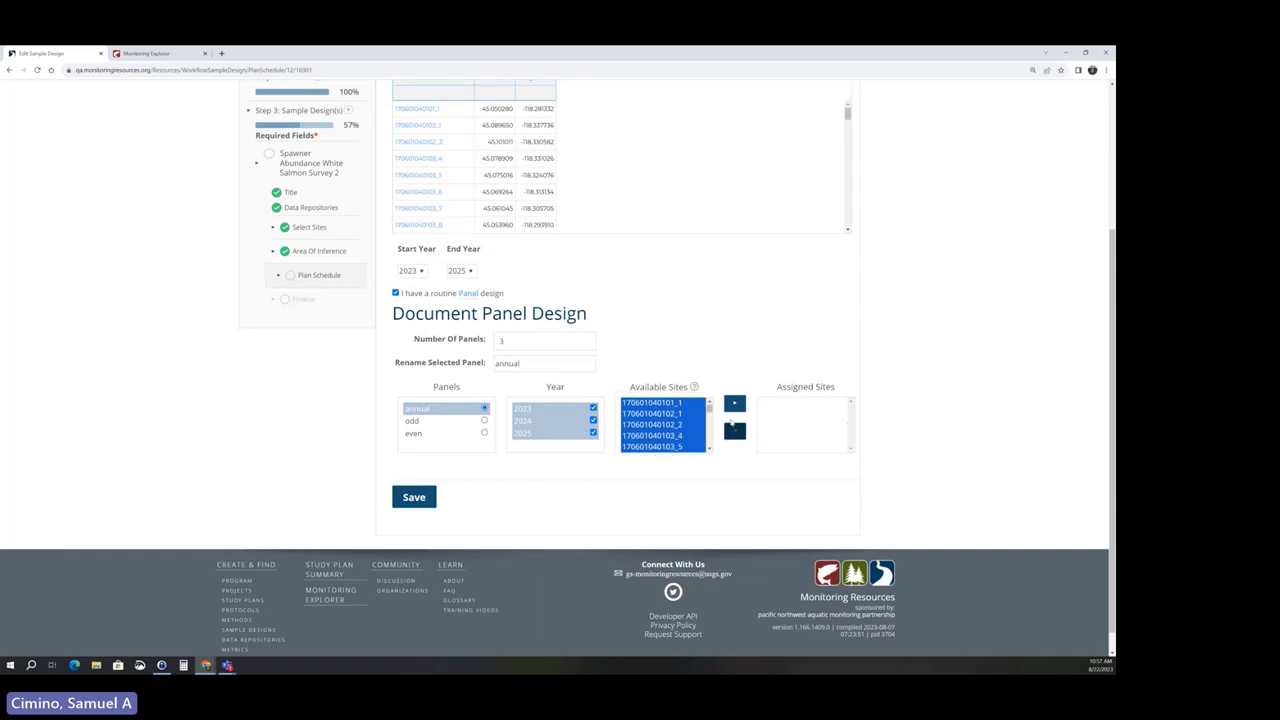
{"action": "left_click", "coordinate": [734, 404]}
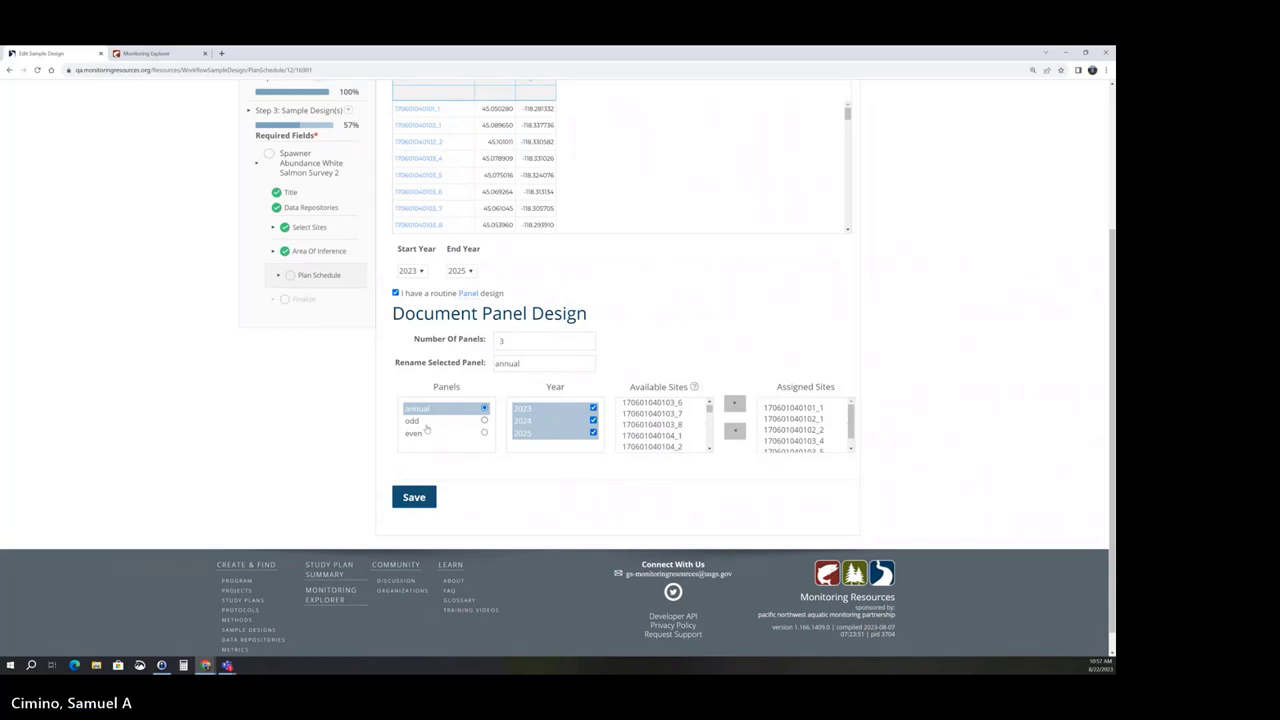
{"action": "left_click", "coordinate": [424, 421]}
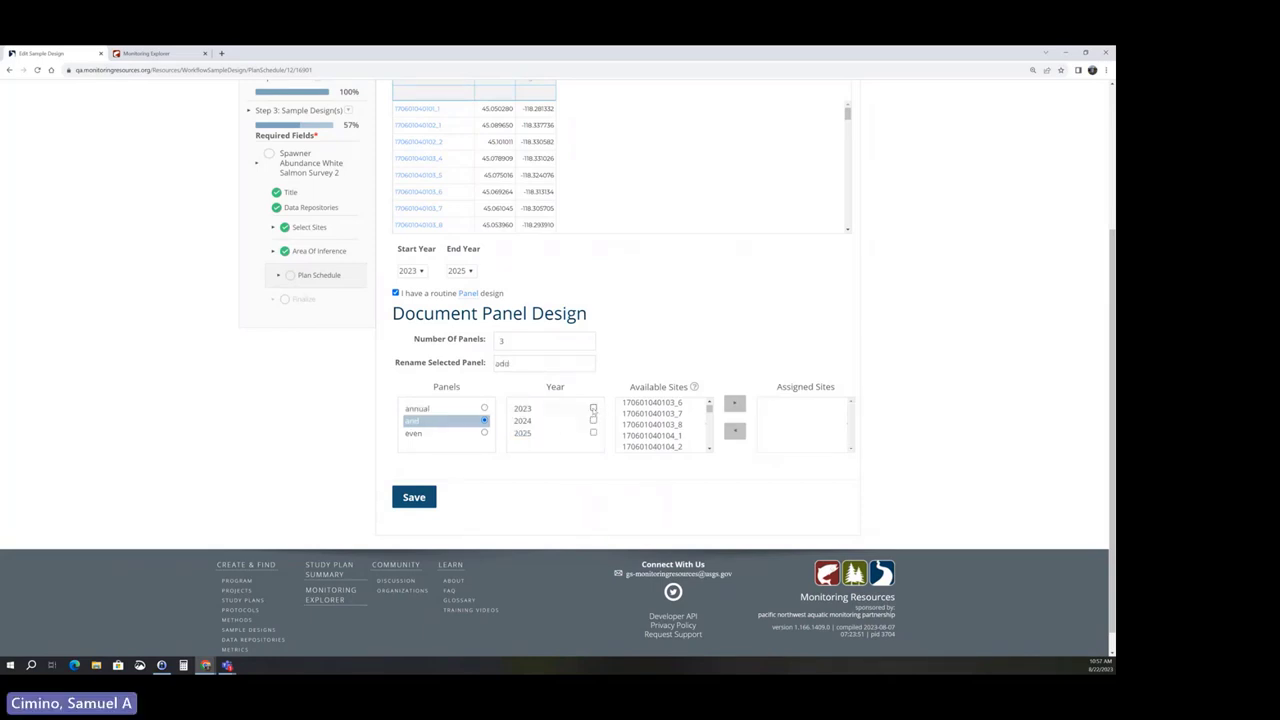
{"action": "left_click", "coordinate": [593, 408]}
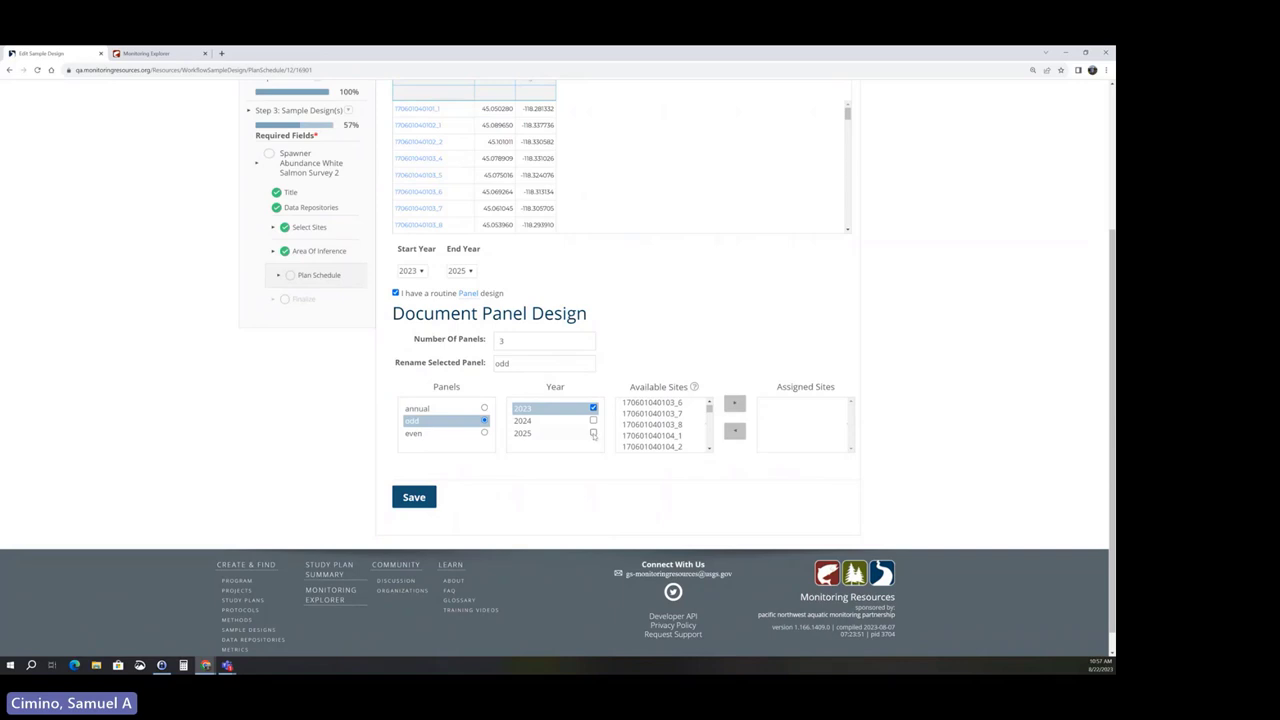
{"action": "left_click", "coordinate": [593, 433]}
{"action": "left_click", "coordinate": [652, 402]}
{"action": "left_click", "coordinate": [652, 413], "text": "shift"}
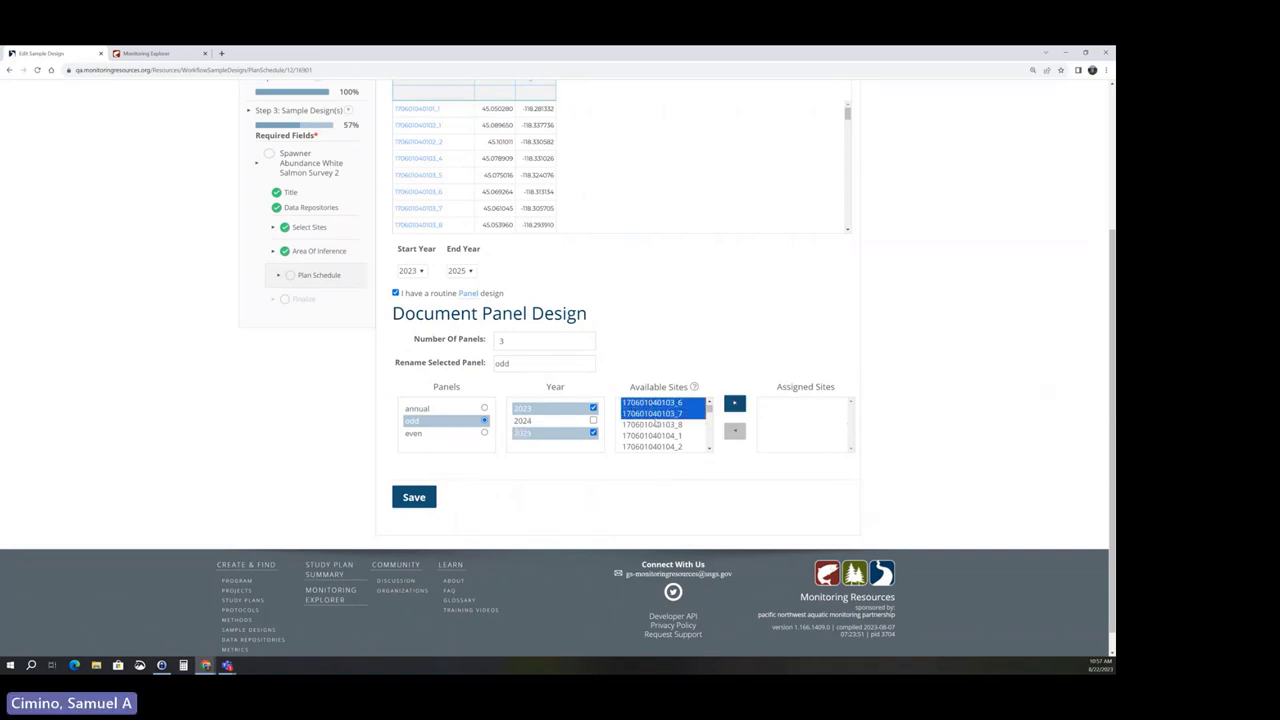
{"action": "left_click", "coordinate": [655, 425], "text": "shift"}
{"action": "left_click", "coordinate": [658, 436], "text": "shift"}
{"action": "left_click", "coordinate": [660, 447], "text": "shift"}
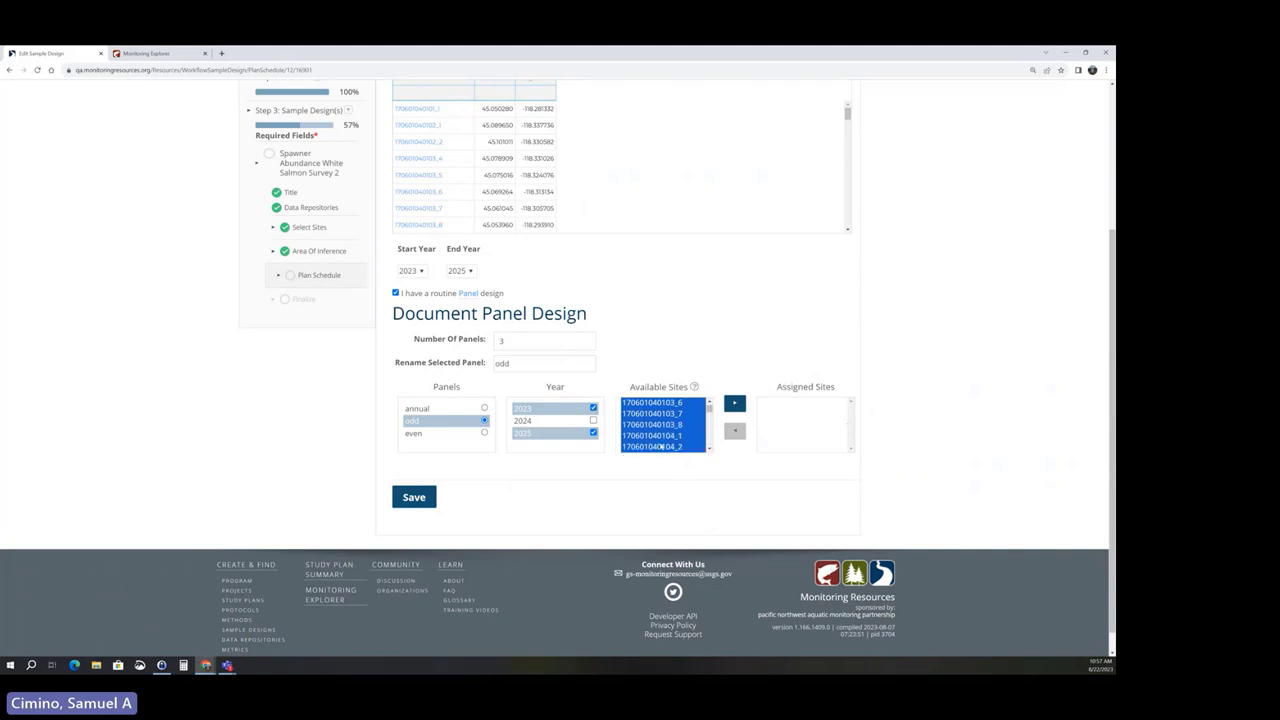
Assign the selected sites to the odd panel and give the even panel year 2024.
{"action": "left_click", "coordinate": [734, 404]}
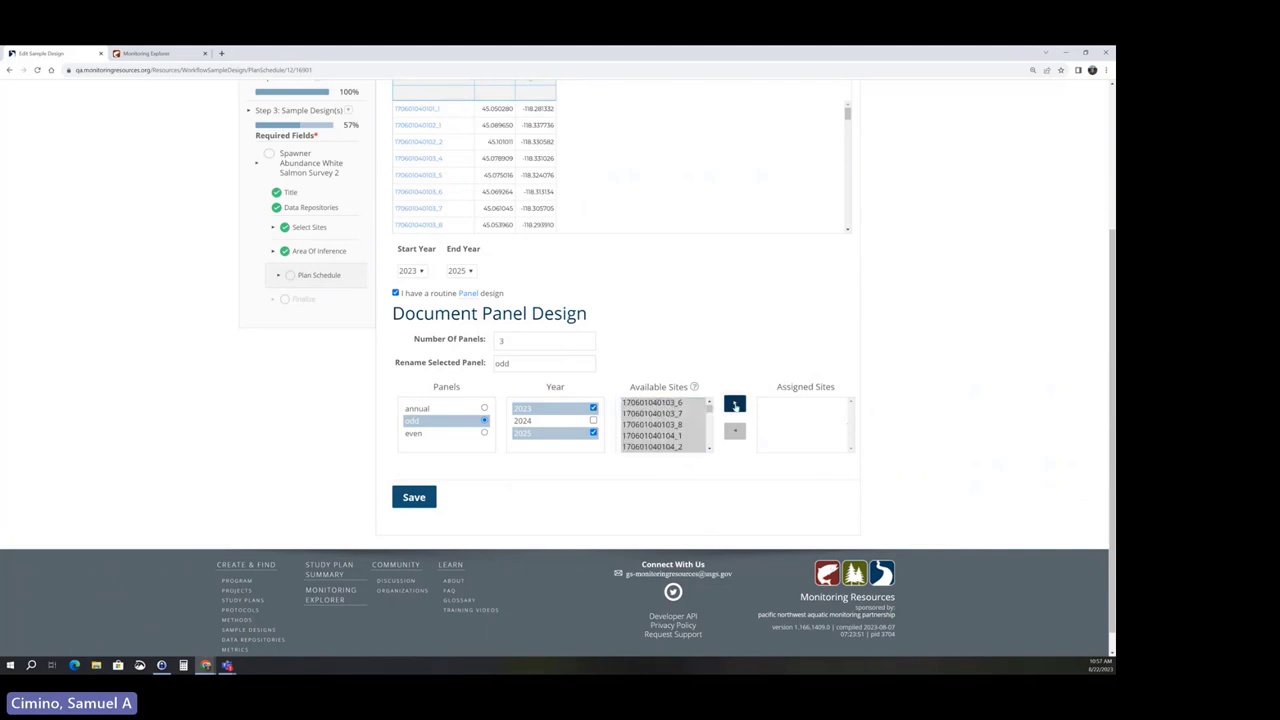
{"action": "left_click", "coordinate": [436, 434]}
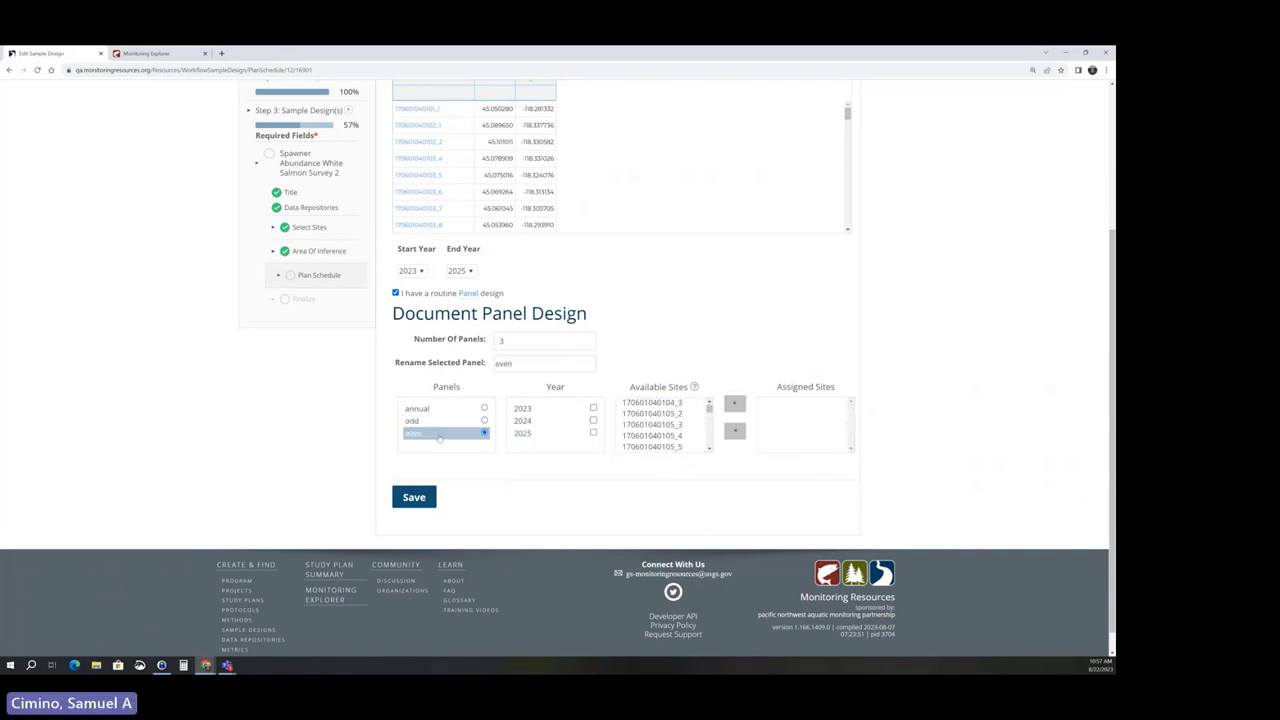
{"action": "left_click", "coordinate": [520, 421]}
Assign all remaining sites to the even panel and uncheck 'I have a routine Panel design'.
{"action": "left_click", "coordinate": [636, 403]}
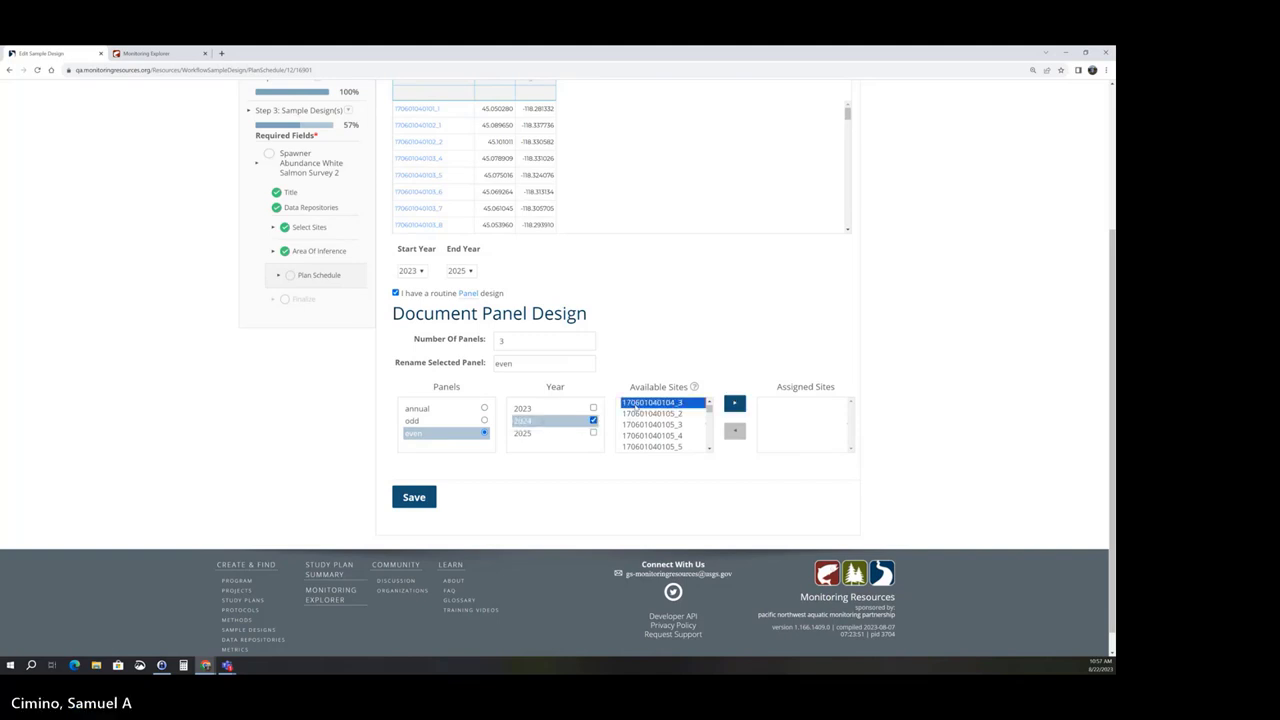
{"action": "left_click_drag", "start_coordinate": [637, 419], "coordinate": [636, 441]}
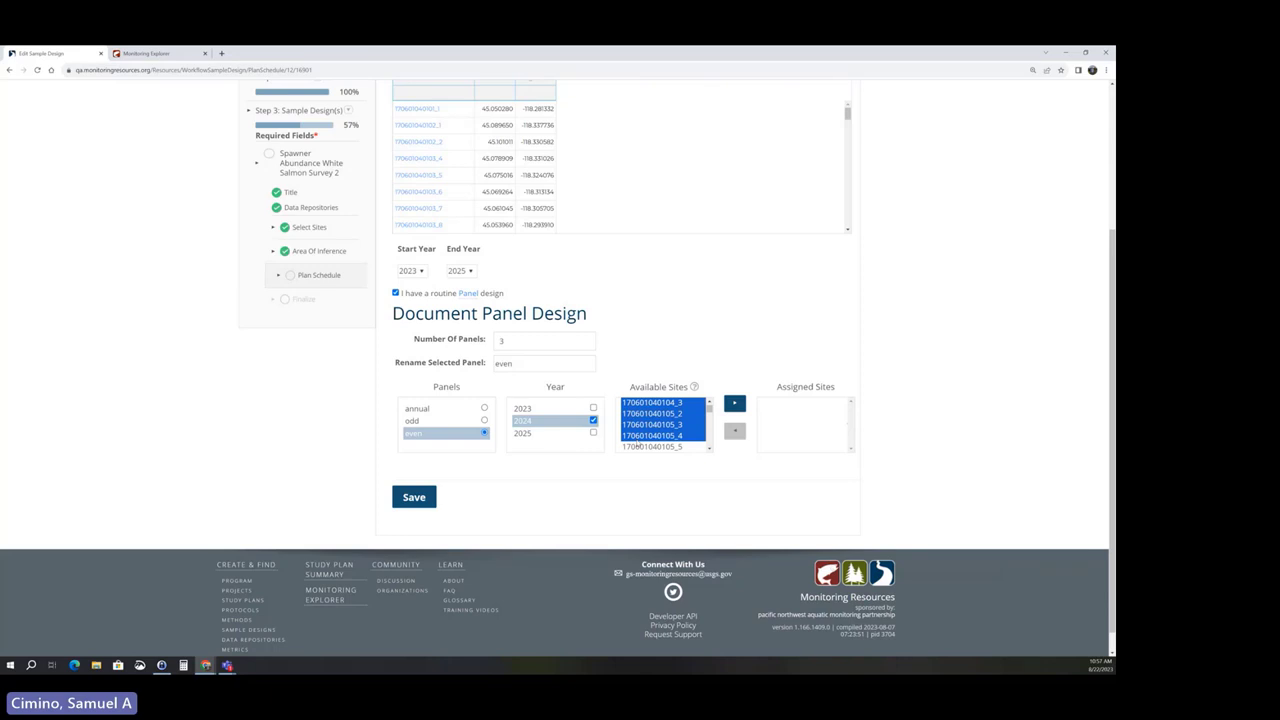
{"action": "left_click", "coordinate": [637, 447]}
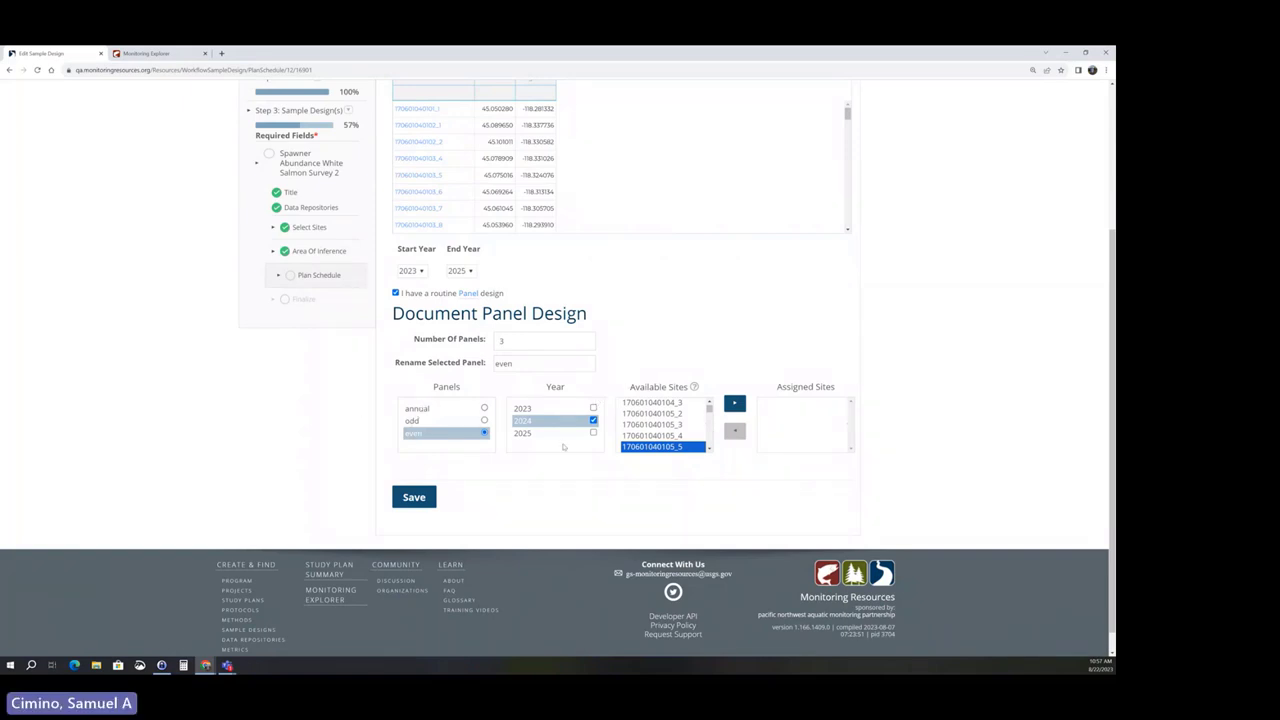
{"action": "scroll", "coordinate": [670, 418], "scroll_direction": "up", "scroll_amount": 1}
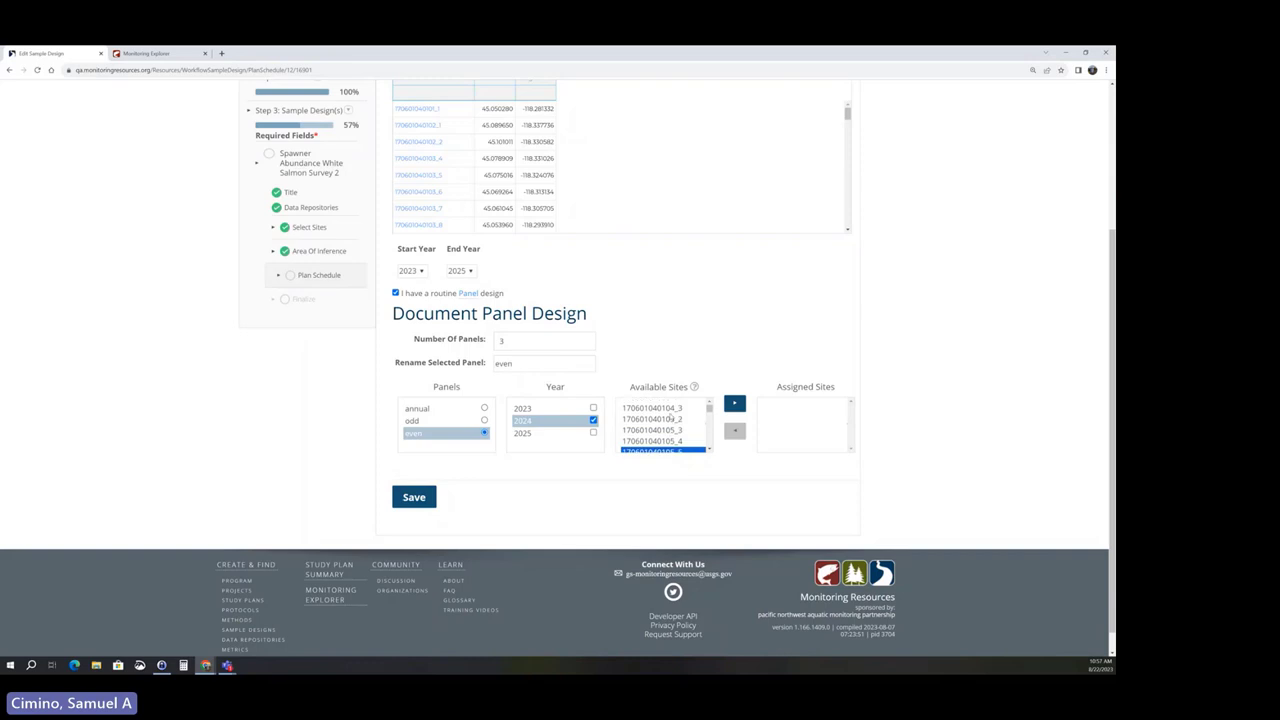
{"action": "scroll", "coordinate": [668, 417], "scroll_direction": "down", "scroll_amount": 2}
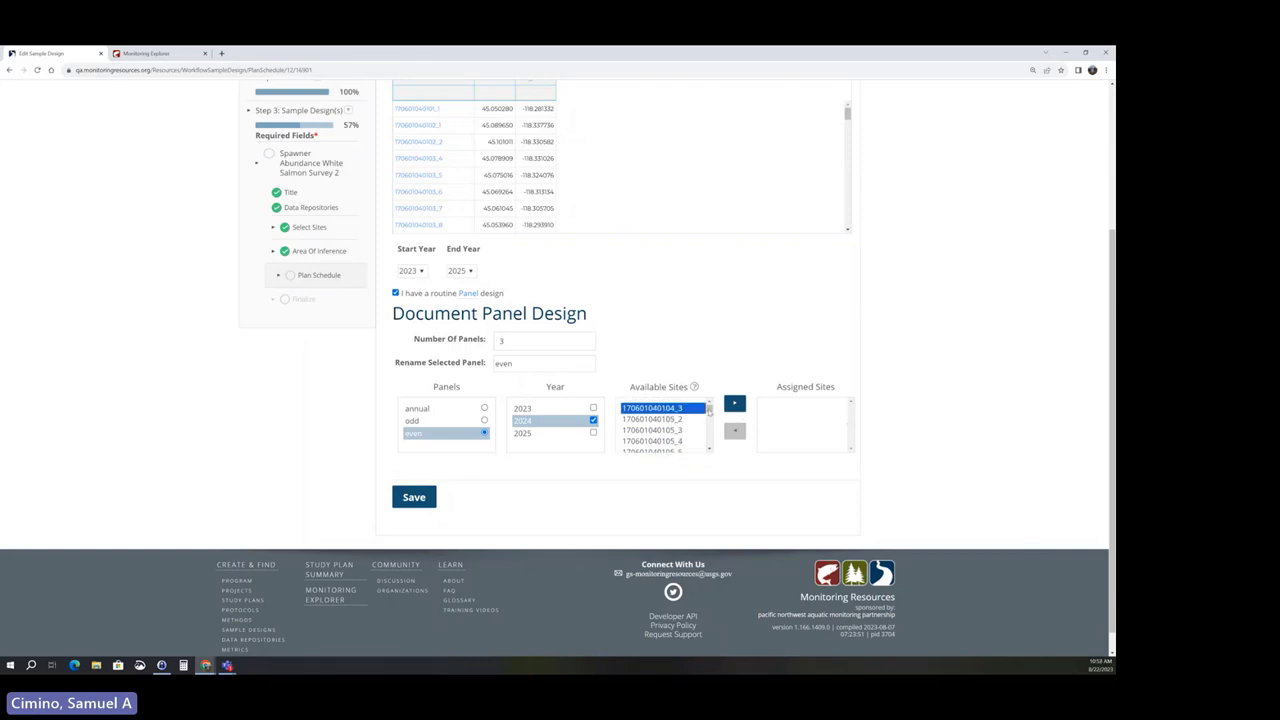
{"action": "left_click_drag", "start_coordinate": [709, 415], "coordinate": [705, 473]}
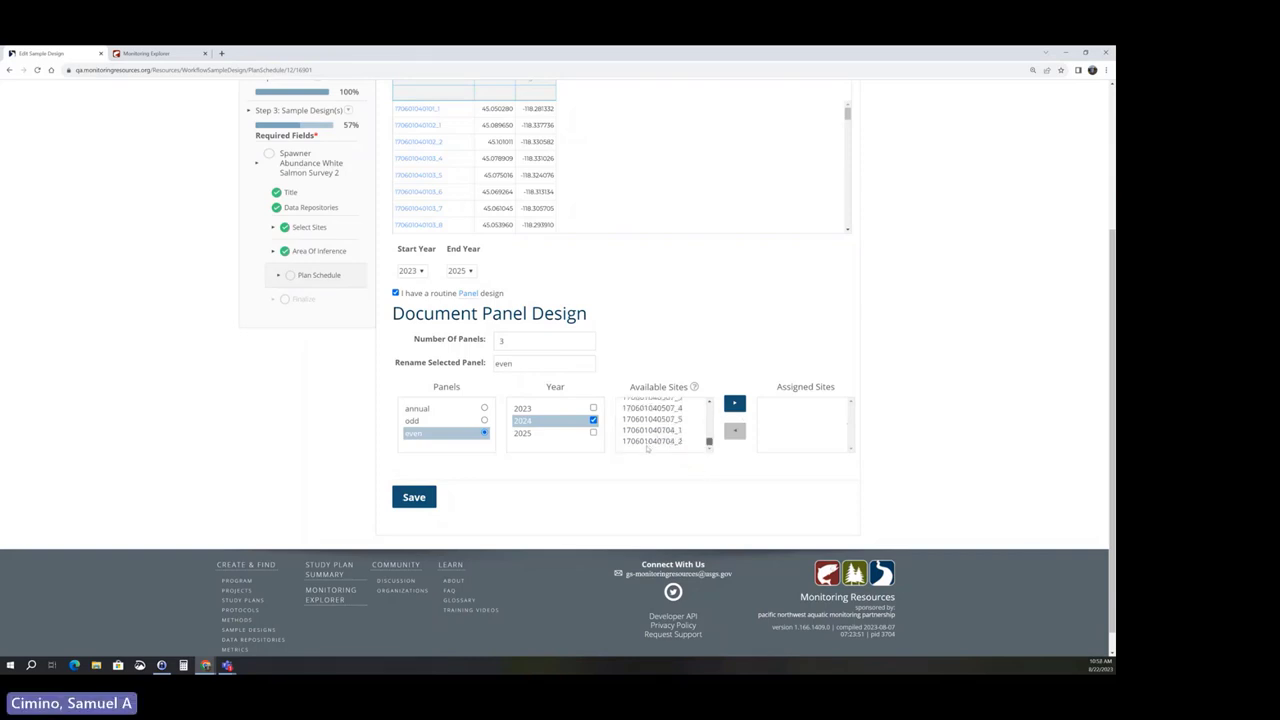
{"action": "left_click_drag", "start_coordinate": [645, 441], "coordinate": [650, 400]}
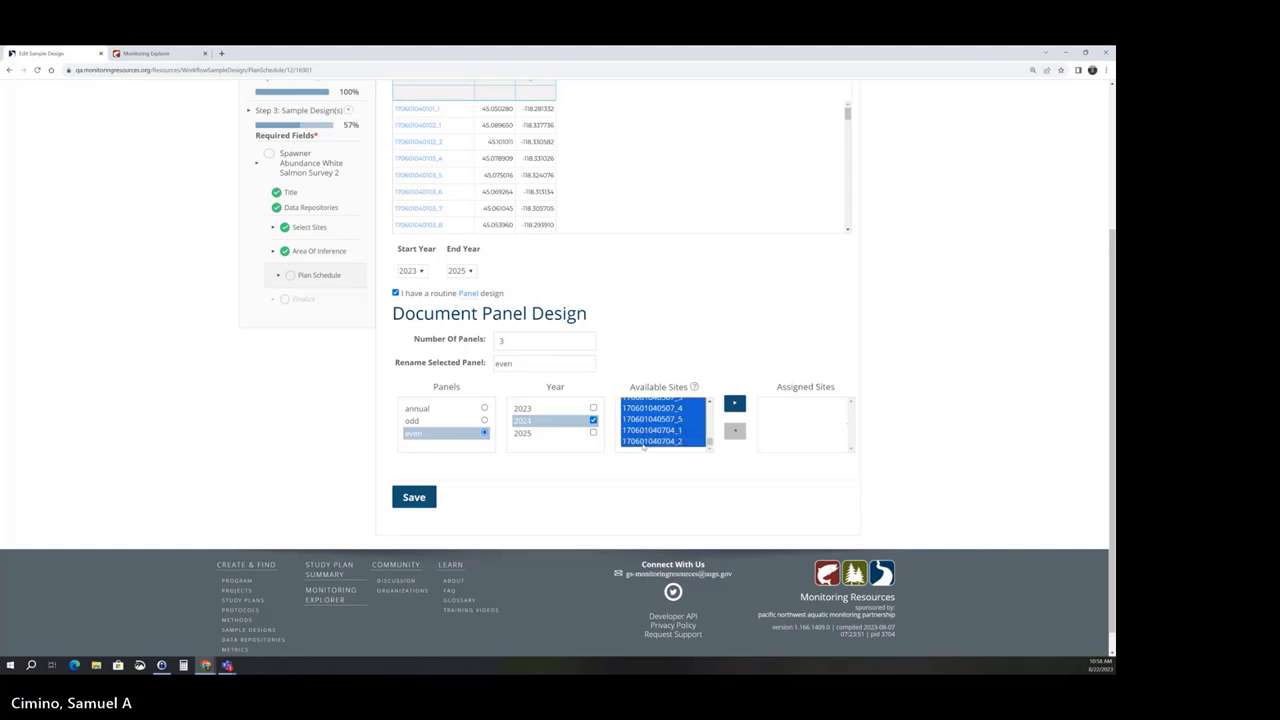
{"action": "left_click", "coordinate": [735, 403]}
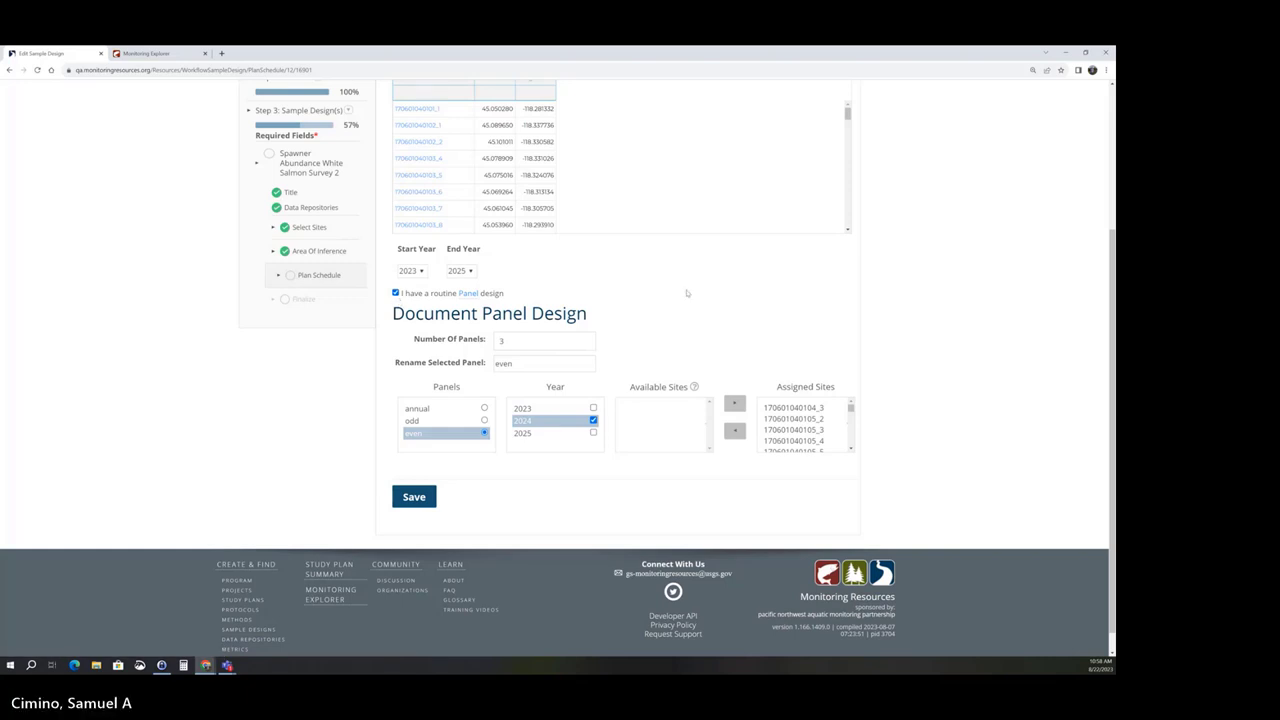
{"action": "left_click", "coordinate": [395, 293]}
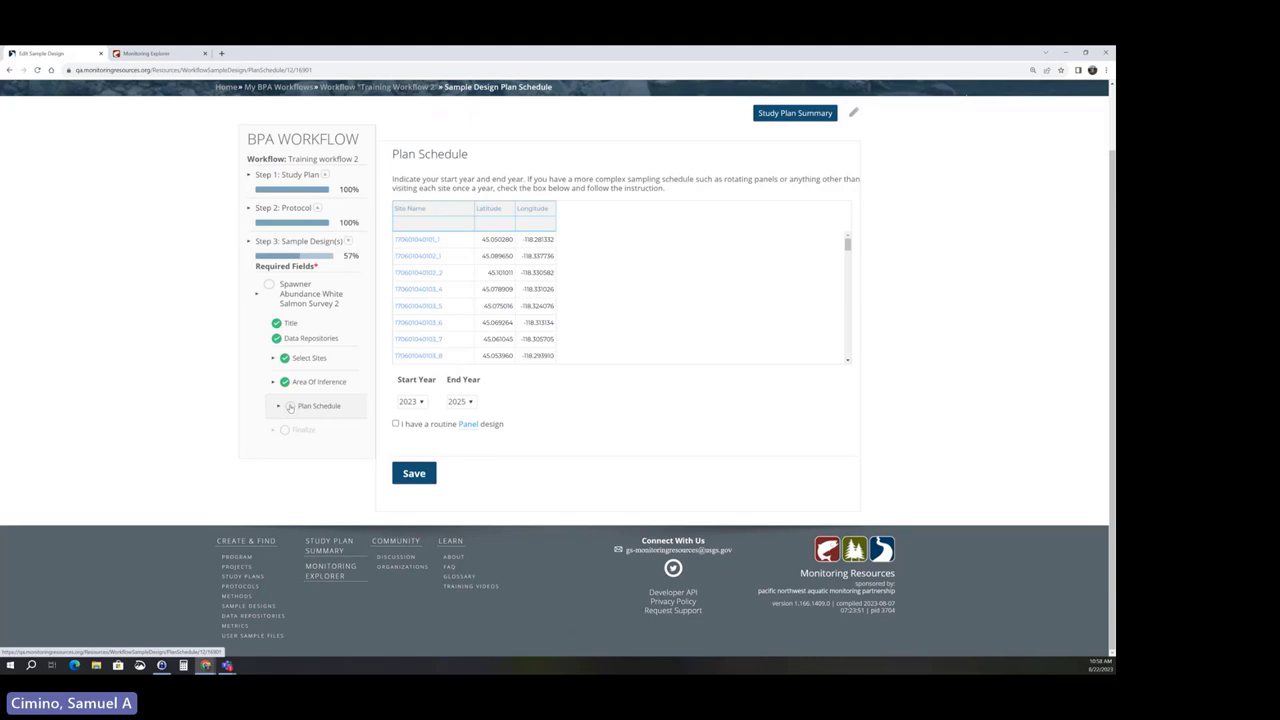
Save the simple 2023–2025 plan schedule.
{"action": "left_click", "coordinate": [421, 478]}
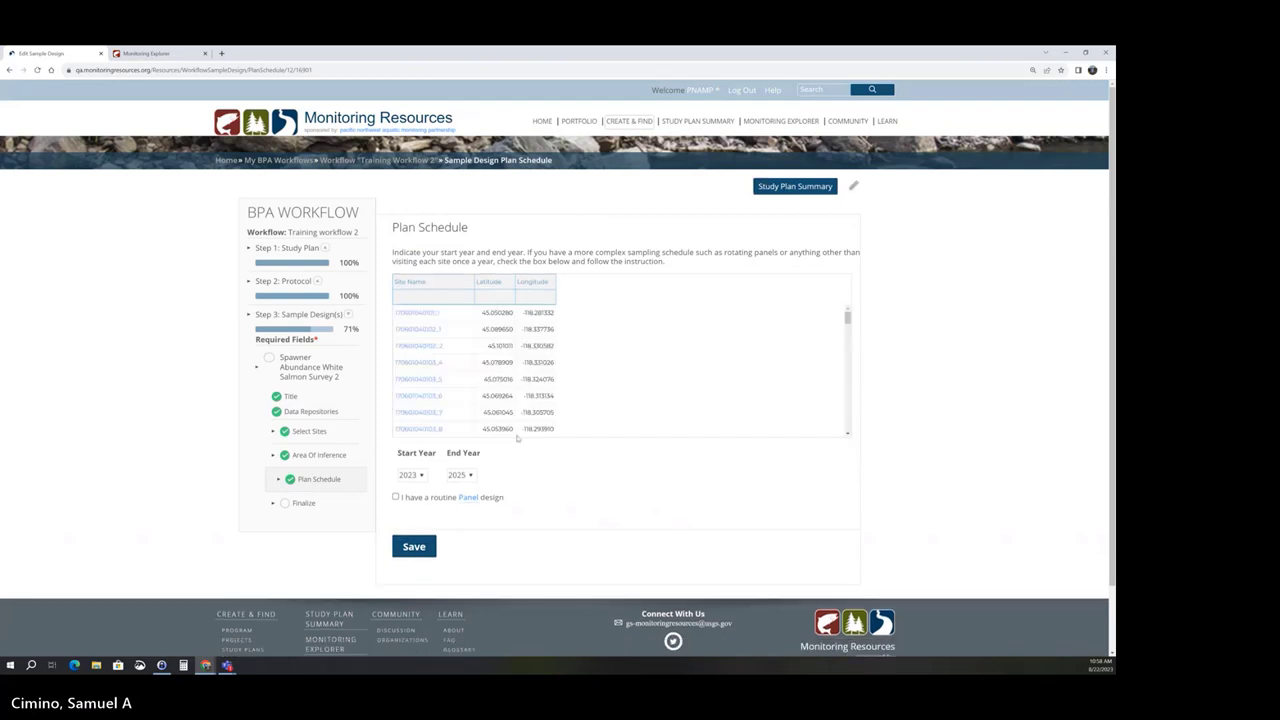
{"action": "scroll", "coordinate": [983, 318], "scroll_direction": "down", "scroll_amount": 1}
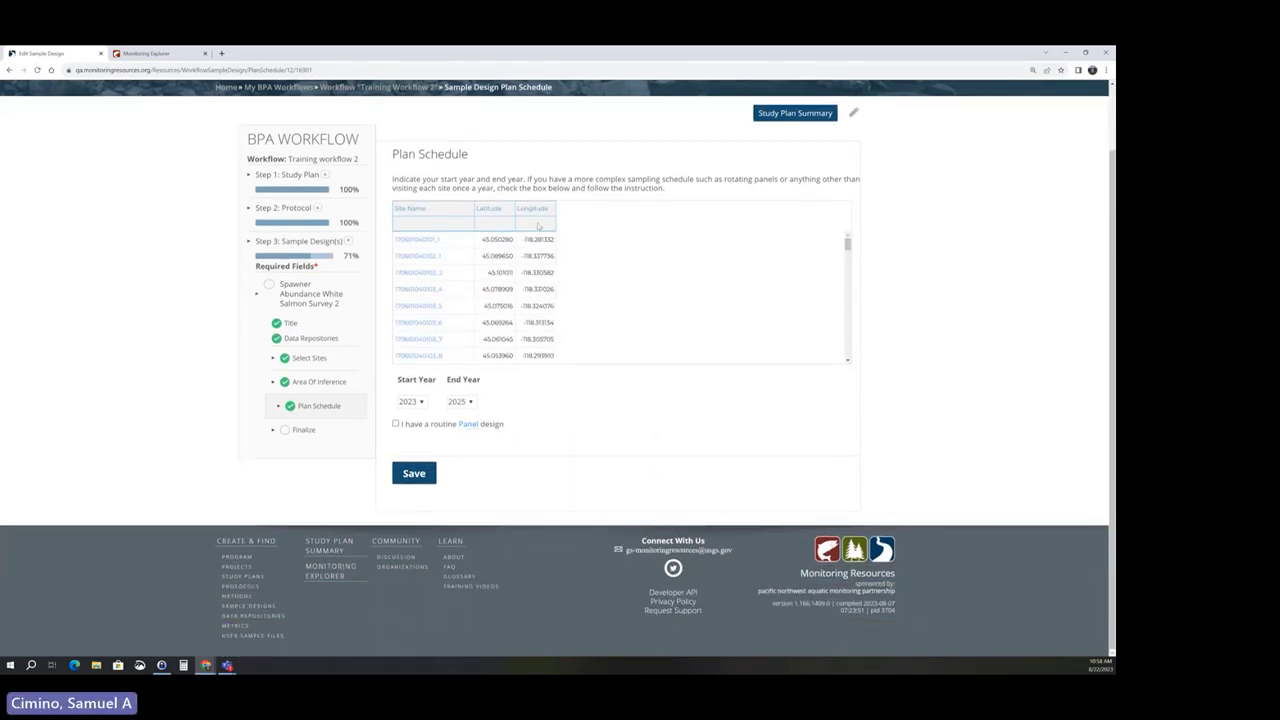
Review the map and 78 sample sites sampled 2023–2025, then start finalizing the design.
{"action": "left_click", "coordinate": [288, 433]}
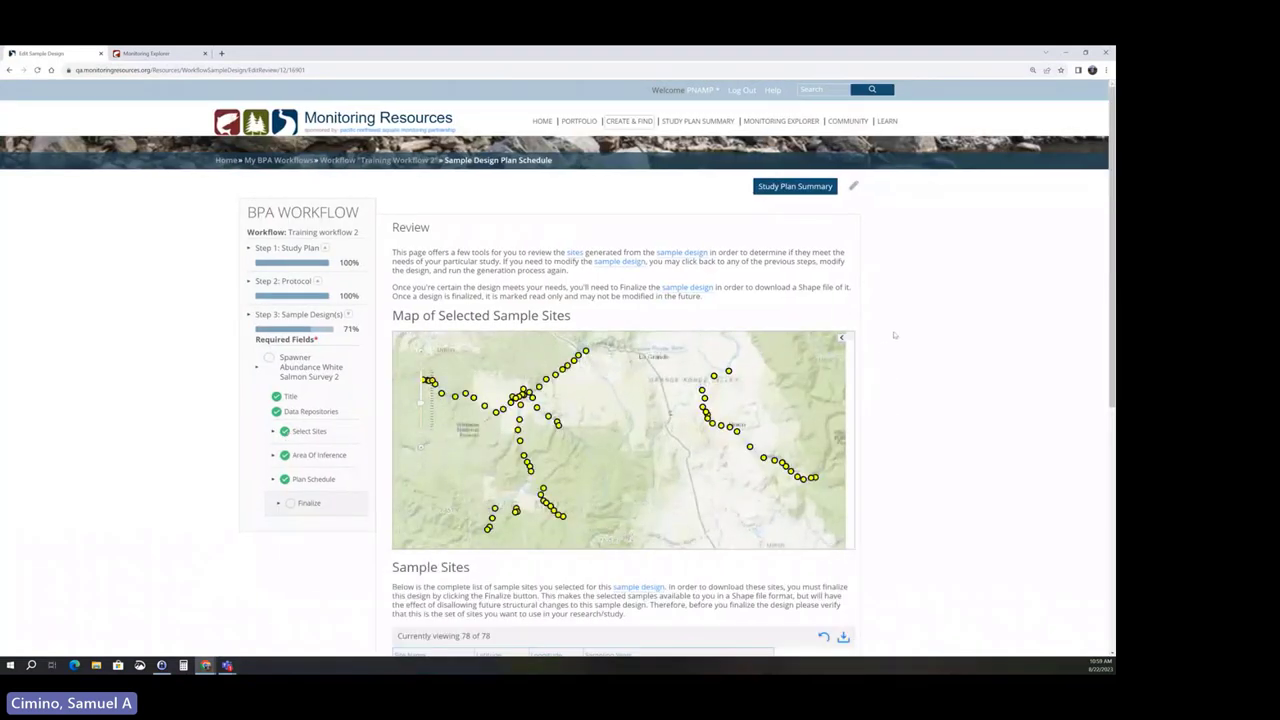
{"action": "scroll", "coordinate": [892, 340], "scroll_direction": "down", "scroll_amount": 1}
{"action": "scroll", "coordinate": [895, 335], "scroll_direction": "down", "scroll_amount": 1}
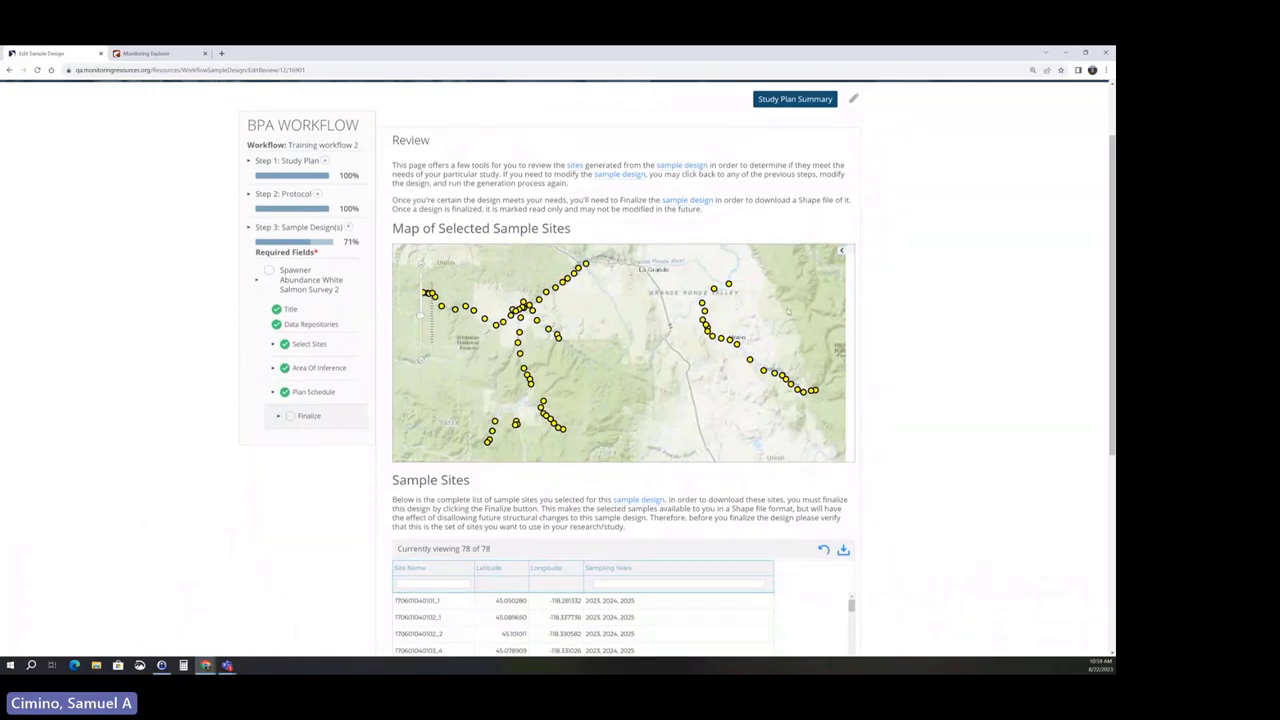
{"action": "scroll", "coordinate": [935, 376], "scroll_direction": "down", "scroll_amount": 6}
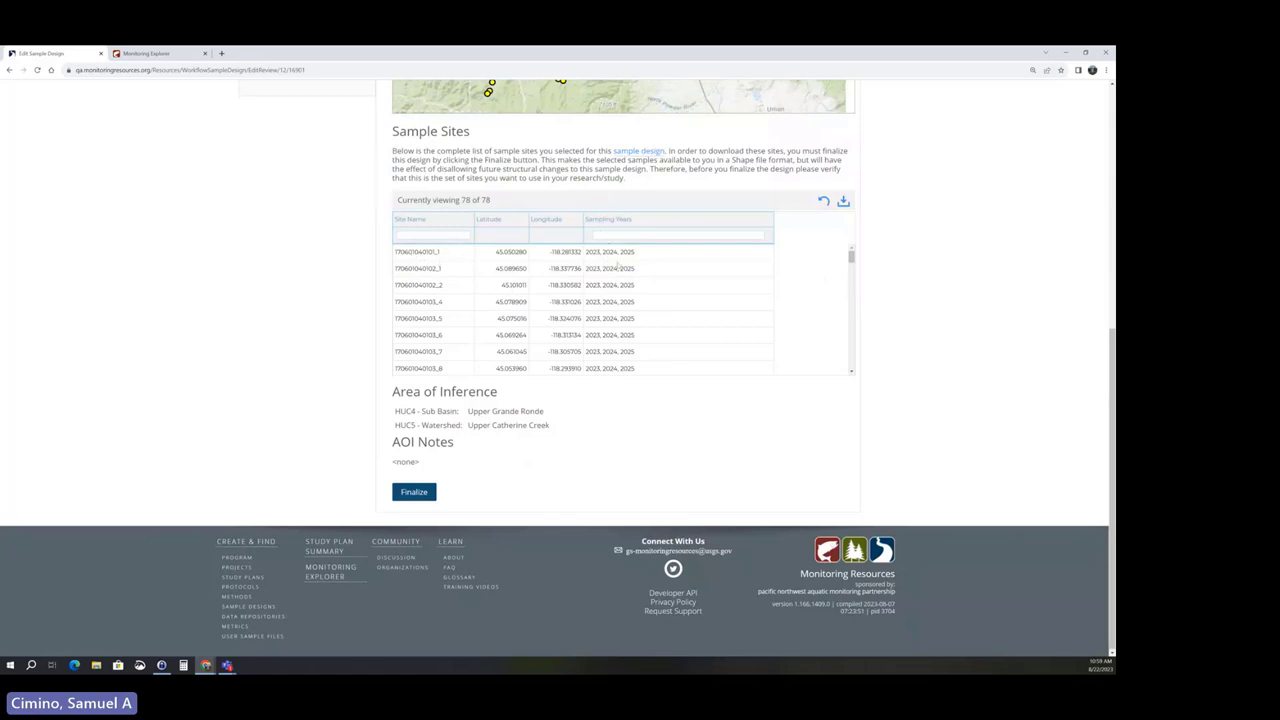
{"action": "scroll", "coordinate": [611, 260], "scroll_direction": "down", "scroll_amount": 5}
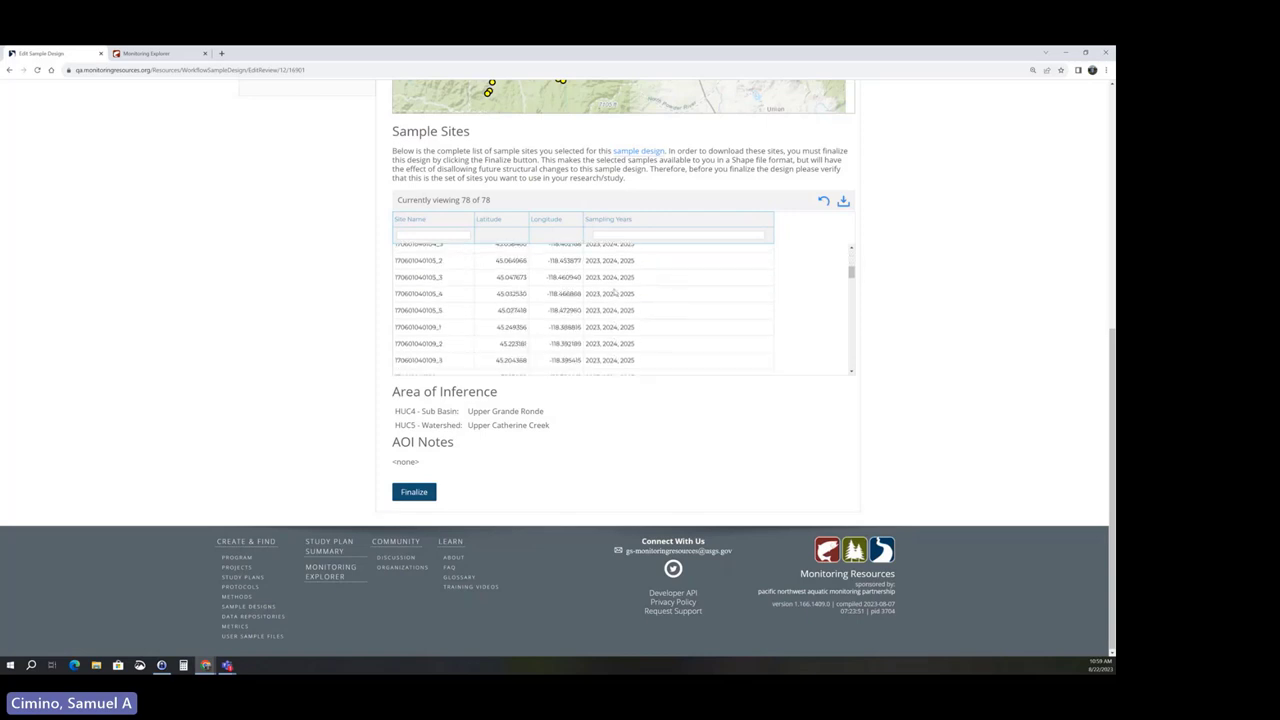
{"action": "scroll", "coordinate": [614, 290], "scroll_direction": "down", "scroll_amount": 1}
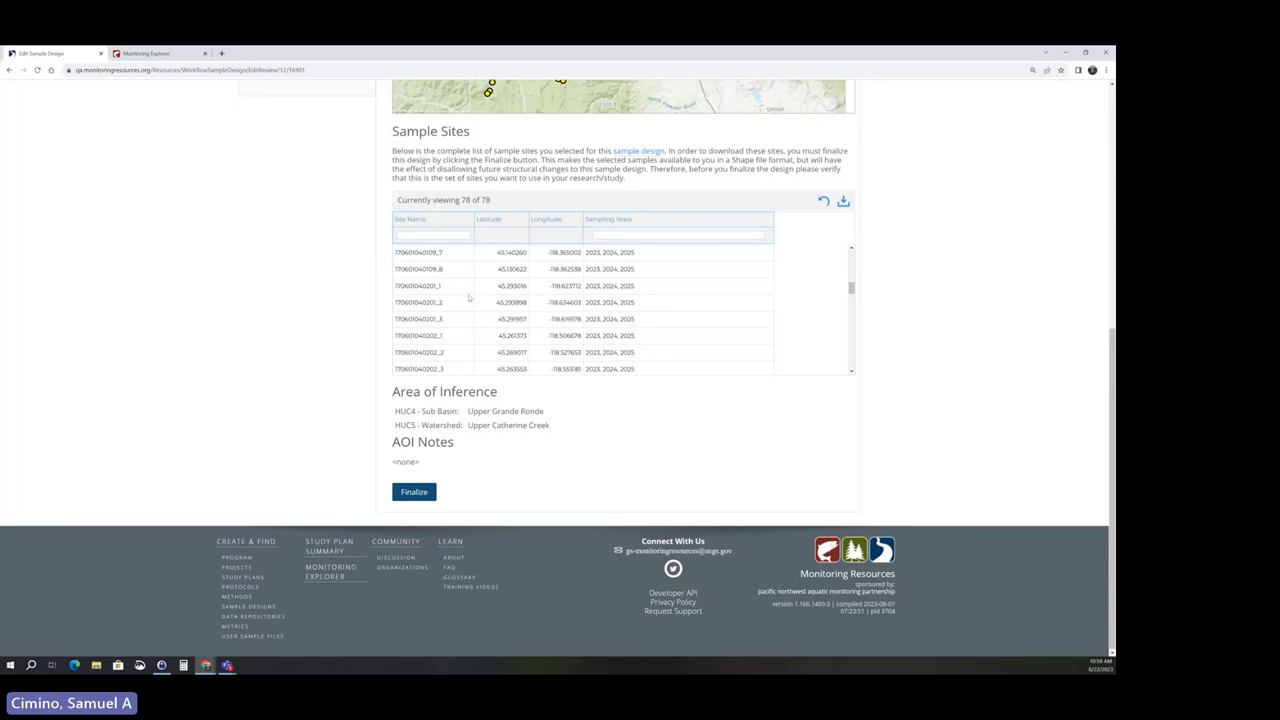
{"action": "scroll", "coordinate": [618, 312], "scroll_direction": "down", "scroll_amount": 5}
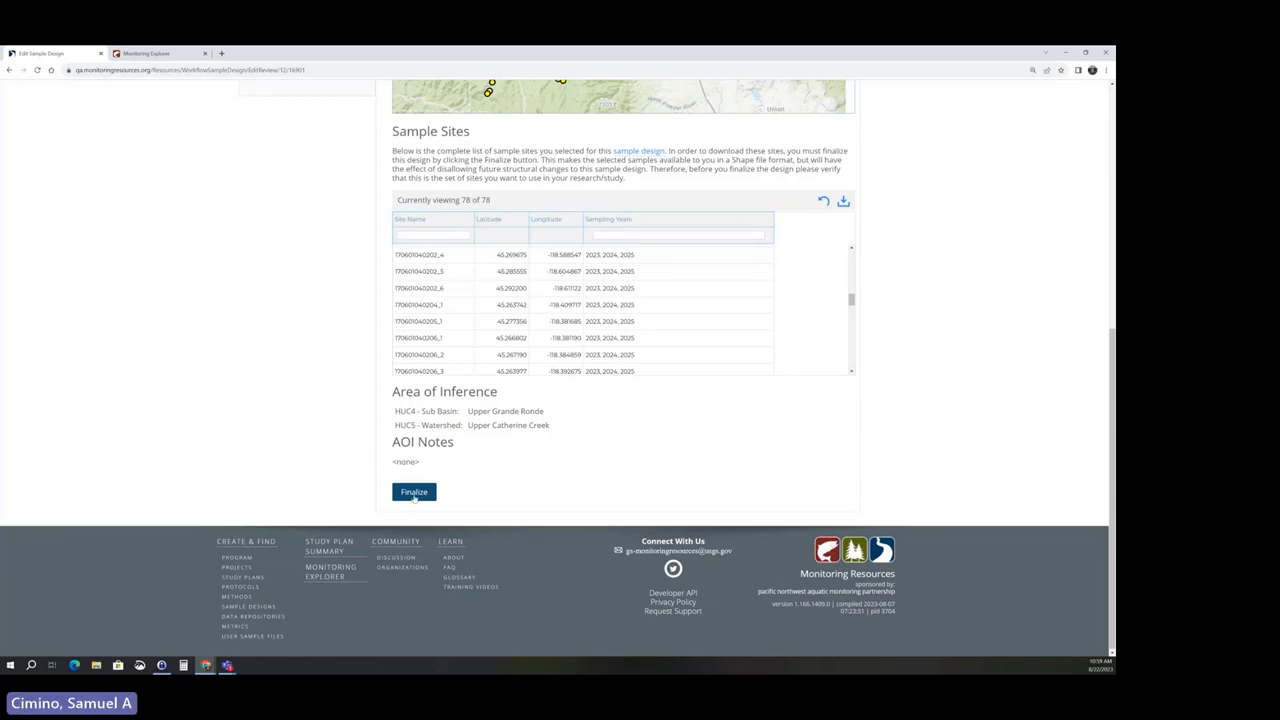
{"action": "left_click", "coordinate": [414, 493]}
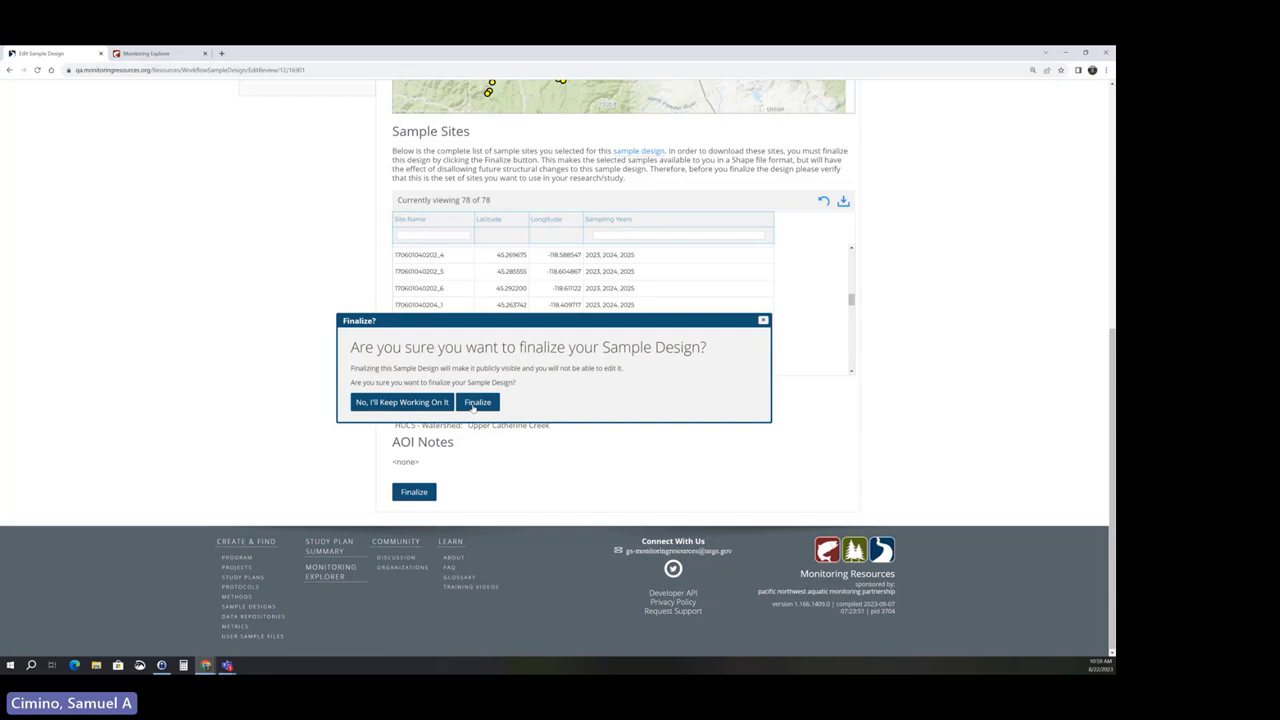
Confirm finalizing, producing 'spawner abundance white salmon survey 2 v1.0' with Step 3 at 100%.
{"action": "left_click", "coordinate": [476, 402]}
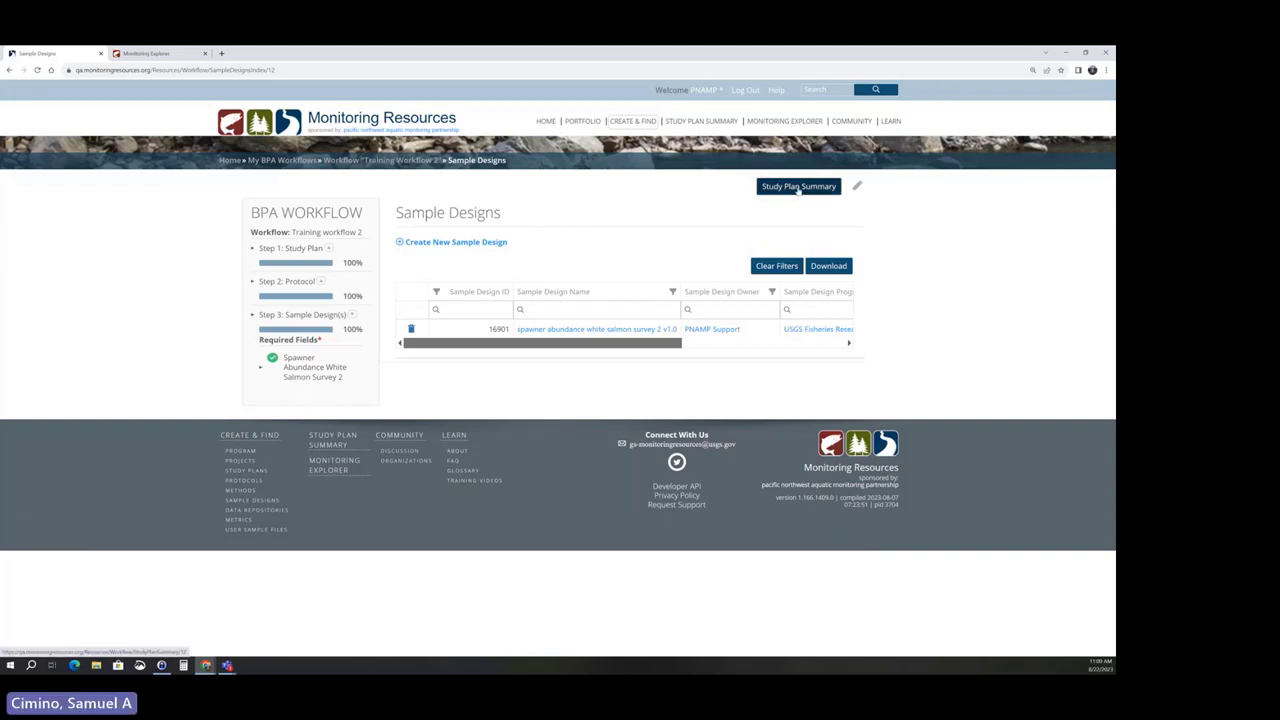
Open the Study Plan Summary for 'USGS Spawner Abundance On The White Salmon 2'.
{"action": "left_click", "coordinate": [798, 188]}
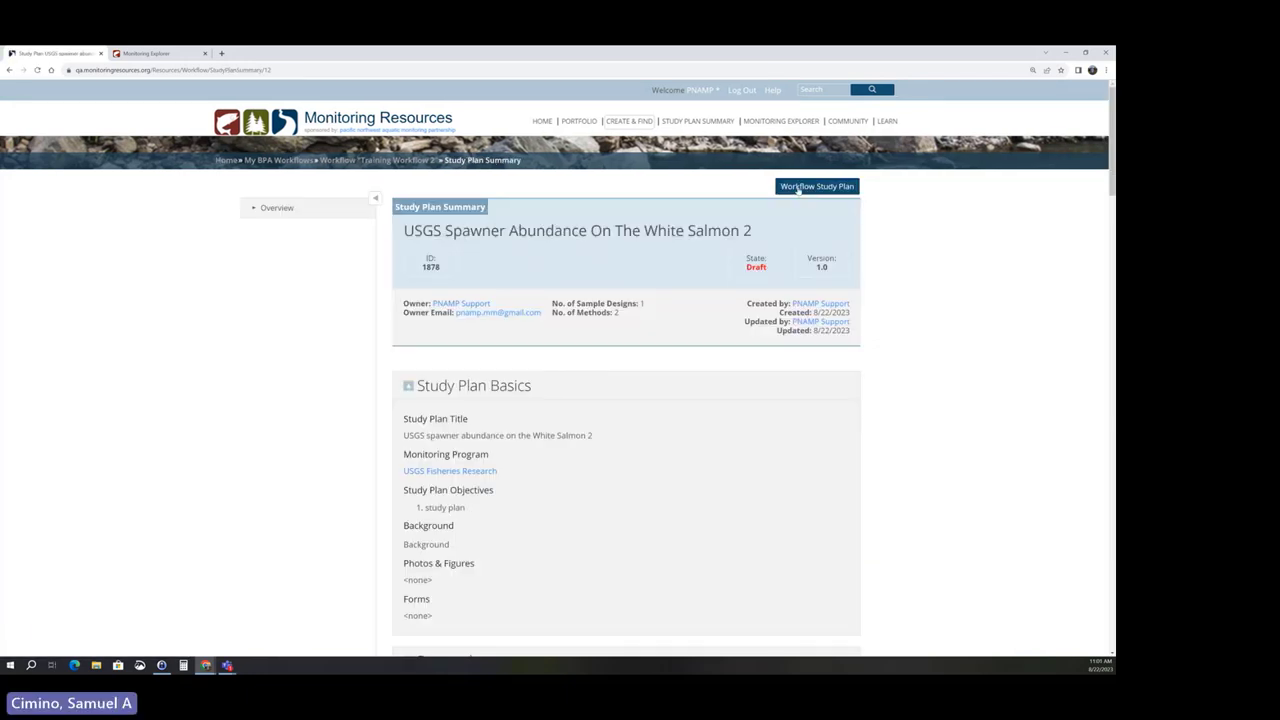
Scroll through the study plan summary sections down to the Area Of Inference map.
{"action": "scroll", "coordinate": [953, 313], "scroll_direction": "down", "scroll_amount": 2}
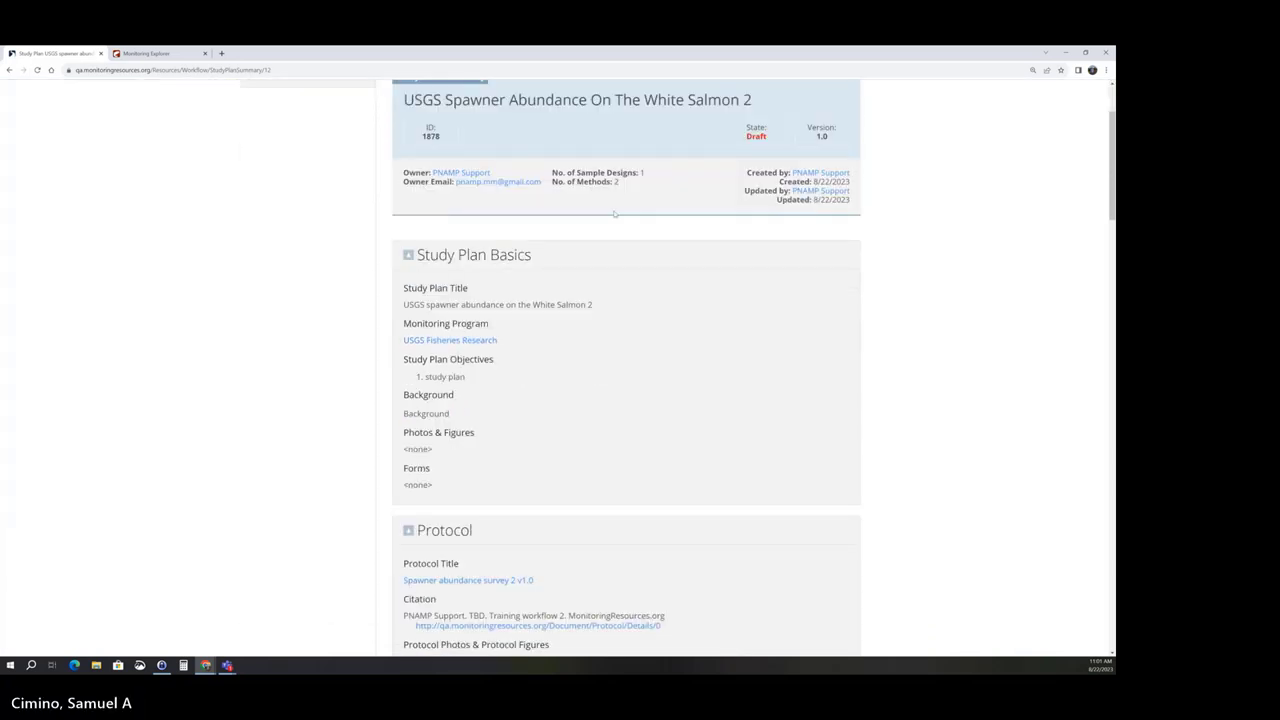
{"action": "scroll", "coordinate": [522, 176], "scroll_direction": "up", "scroll_amount": 1}
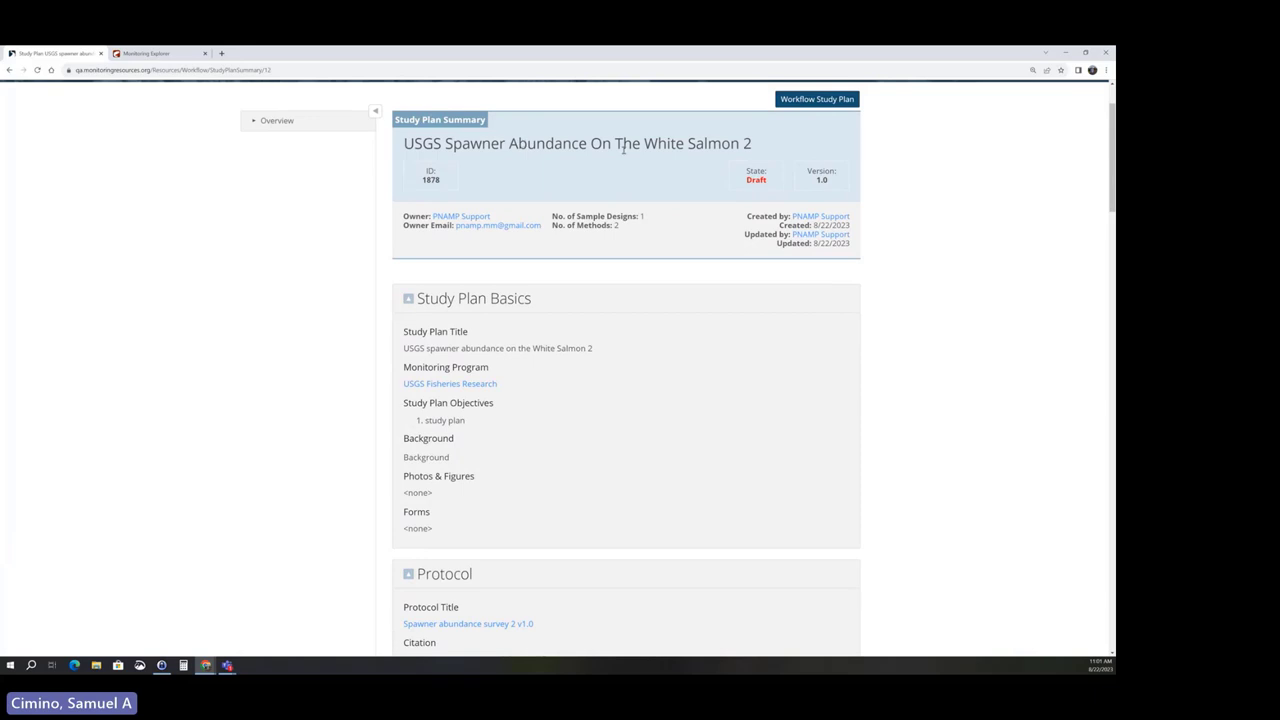
{"action": "scroll", "coordinate": [540, 250], "scroll_direction": "down", "scroll_amount": 1}
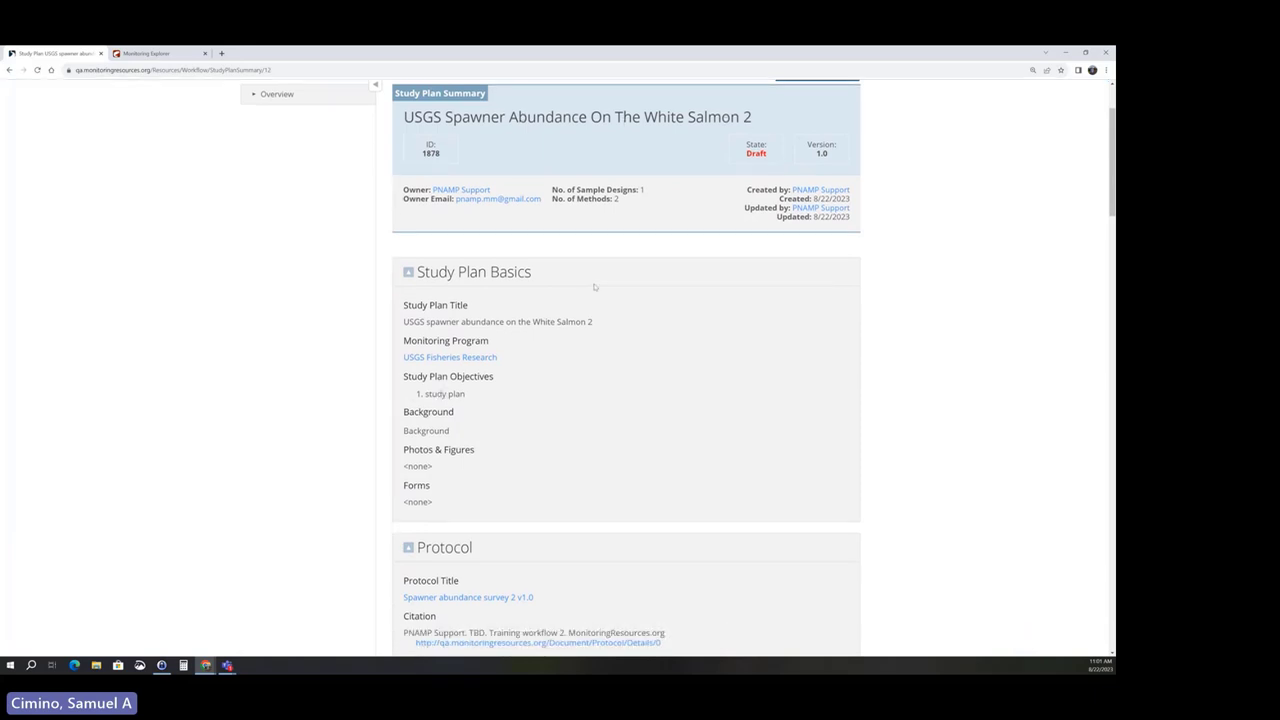
{"action": "scroll", "coordinate": [443, 178], "scroll_direction": "up", "scroll_amount": 1}
{"action": "scroll", "coordinate": [617, 255], "scroll_direction": "down", "scroll_amount": 3}
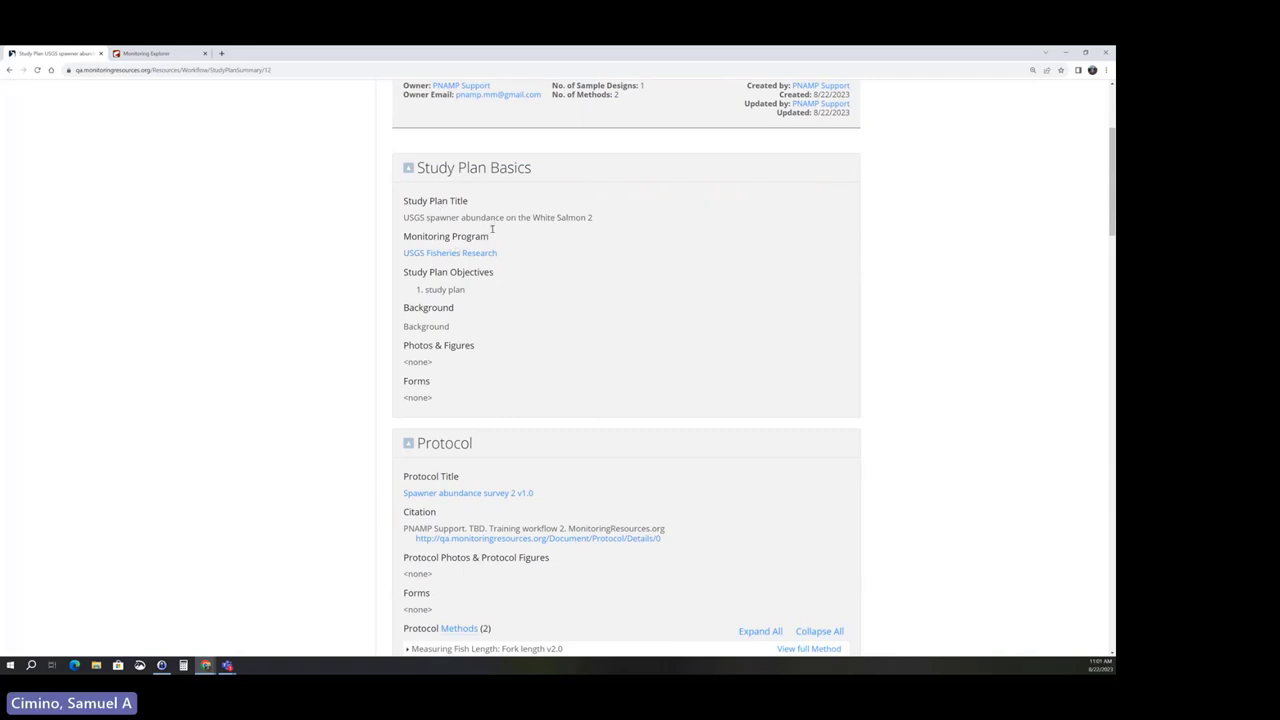
{"action": "scroll", "coordinate": [462, 231], "scroll_direction": "down", "scroll_amount": 2}
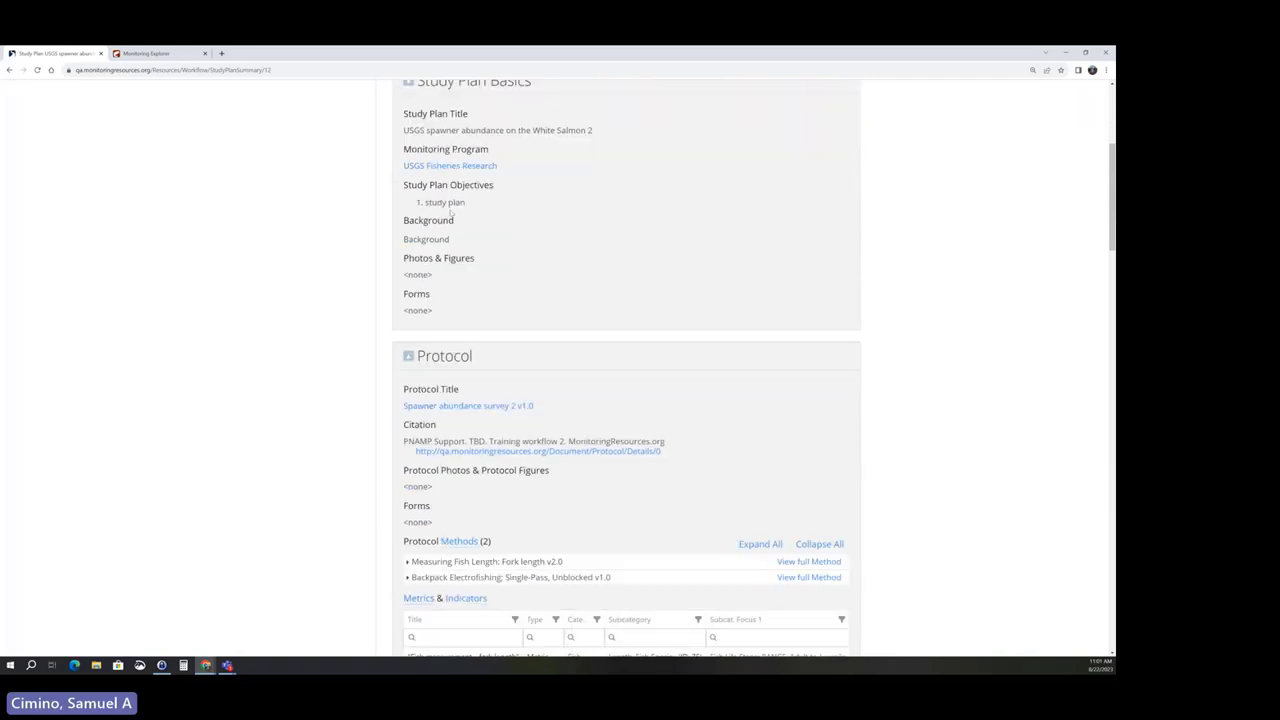
{"action": "scroll", "coordinate": [460, 200], "scroll_direction": "down", "scroll_amount": 4}
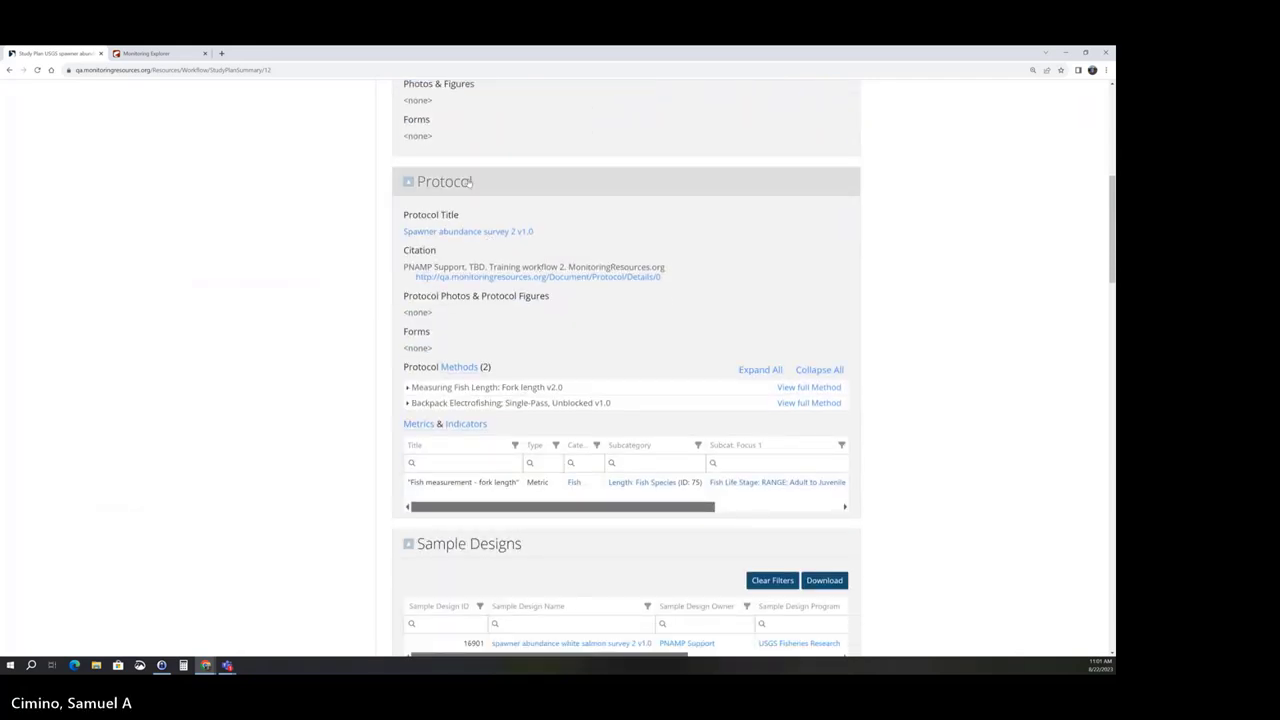
{"action": "scroll", "coordinate": [499, 178], "scroll_direction": "down", "scroll_amount": 2}
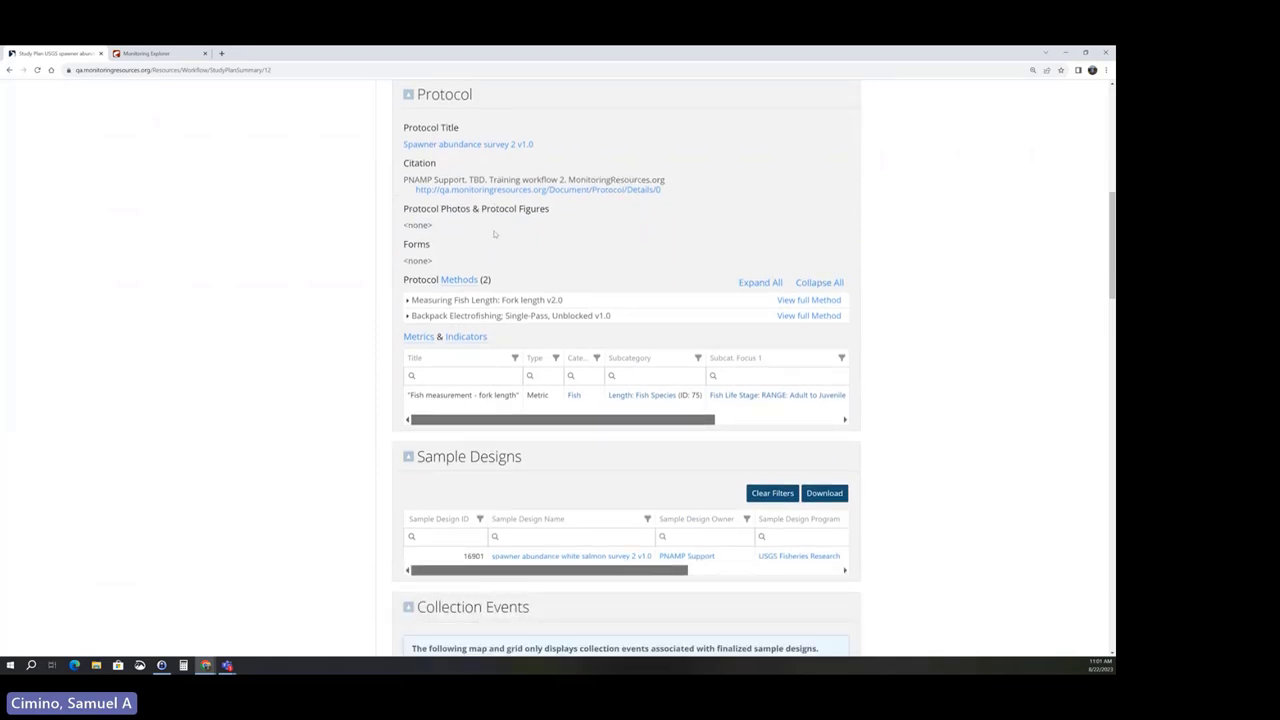
{"action": "scroll", "coordinate": [647, 317], "scroll_direction": "down", "scroll_amount": 1}
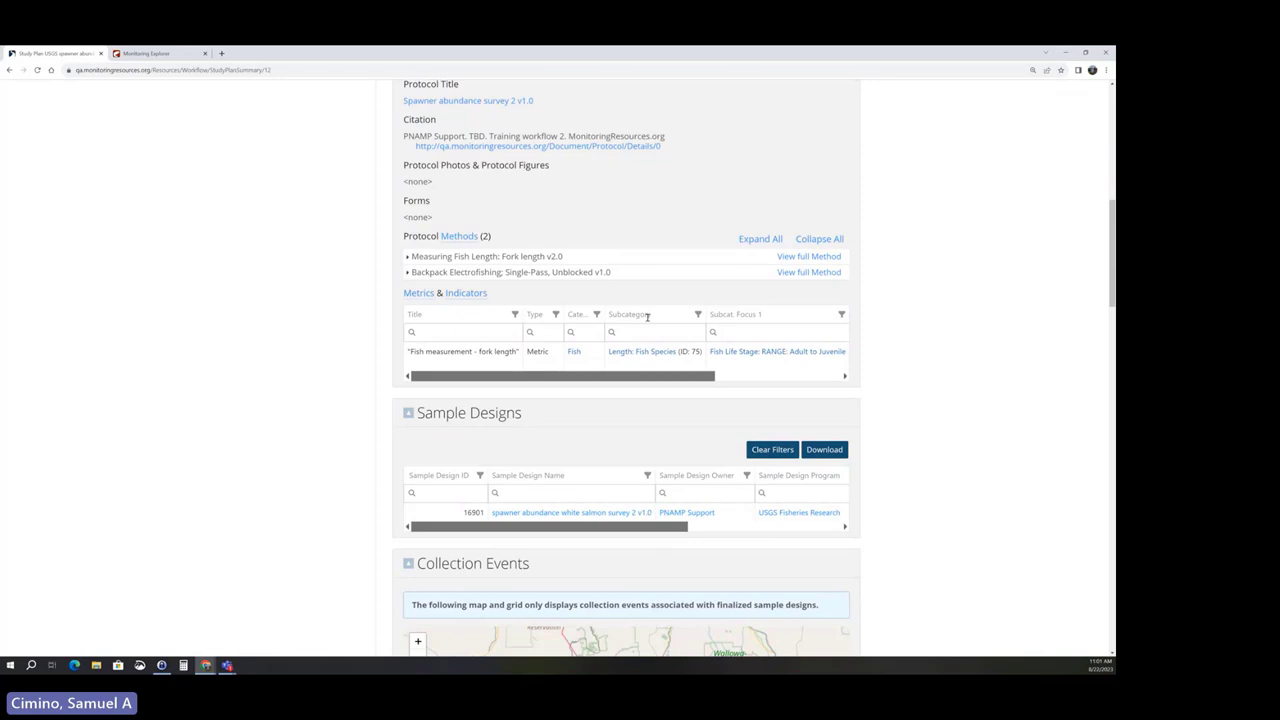
{"action": "scroll", "coordinate": [647, 317], "scroll_direction": "down", "scroll_amount": 2}
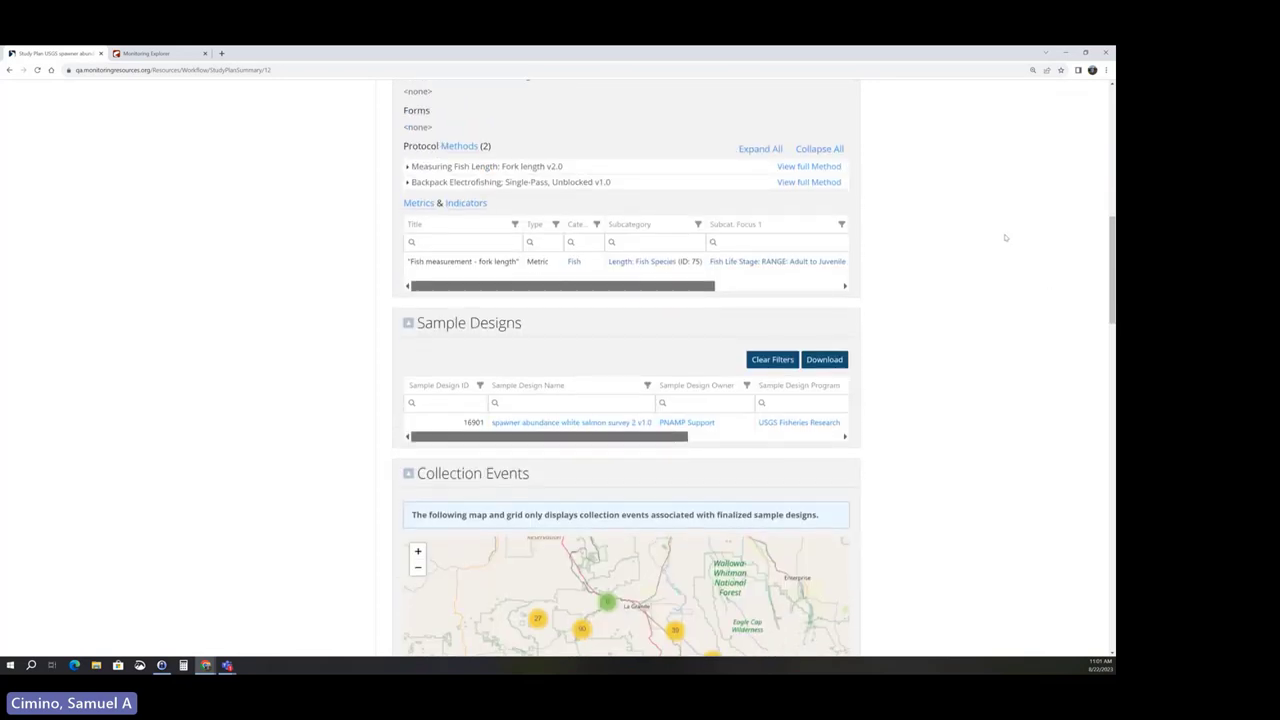
{"action": "scroll", "coordinate": [1005, 237], "scroll_direction": "down", "scroll_amount": 1}
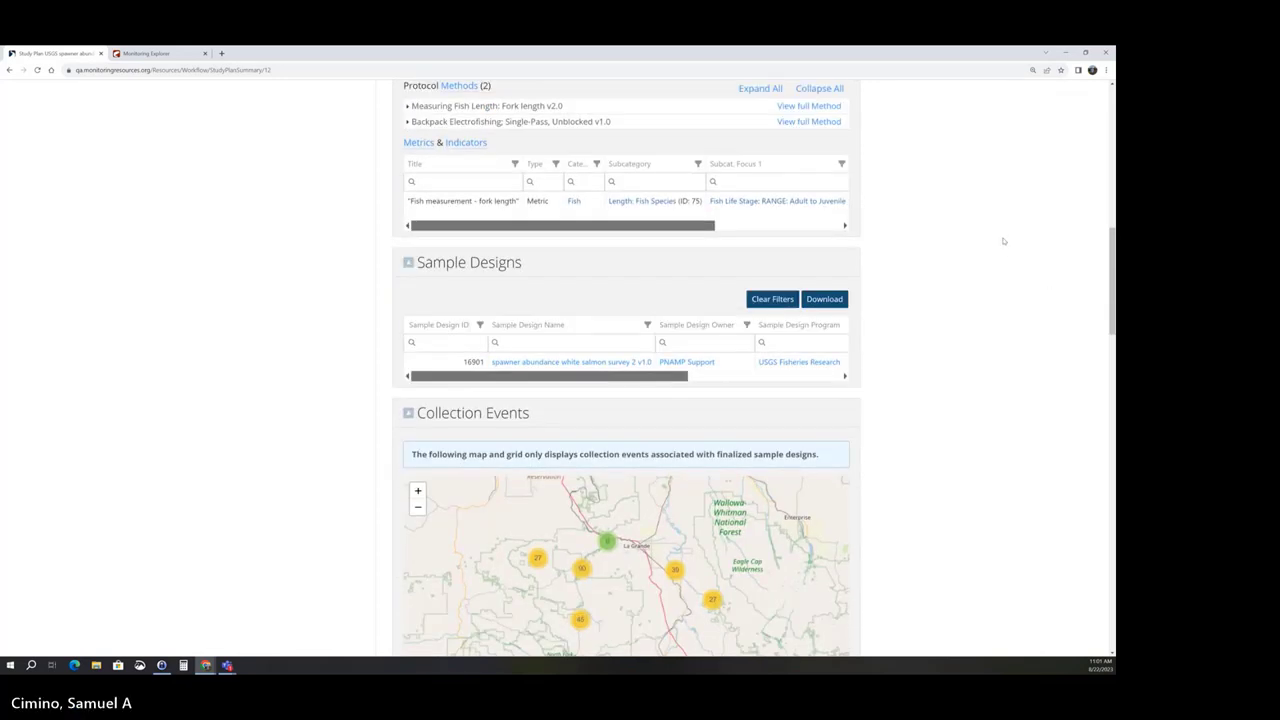
{"action": "scroll", "coordinate": [1004, 241], "scroll_direction": "down", "scroll_amount": 2}
{"action": "scroll", "coordinate": [1041, 348], "scroll_direction": "down", "scroll_amount": 2}
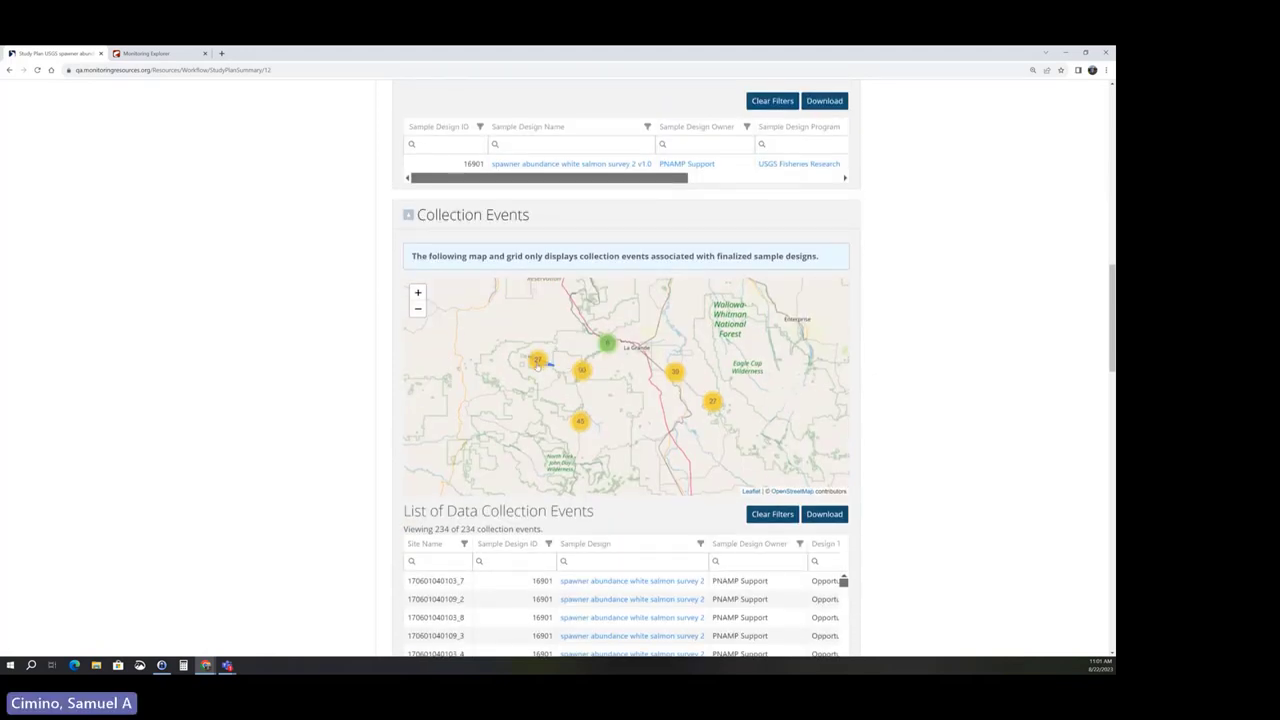
{"action": "mouse_move", "coordinate": [581, 372]}
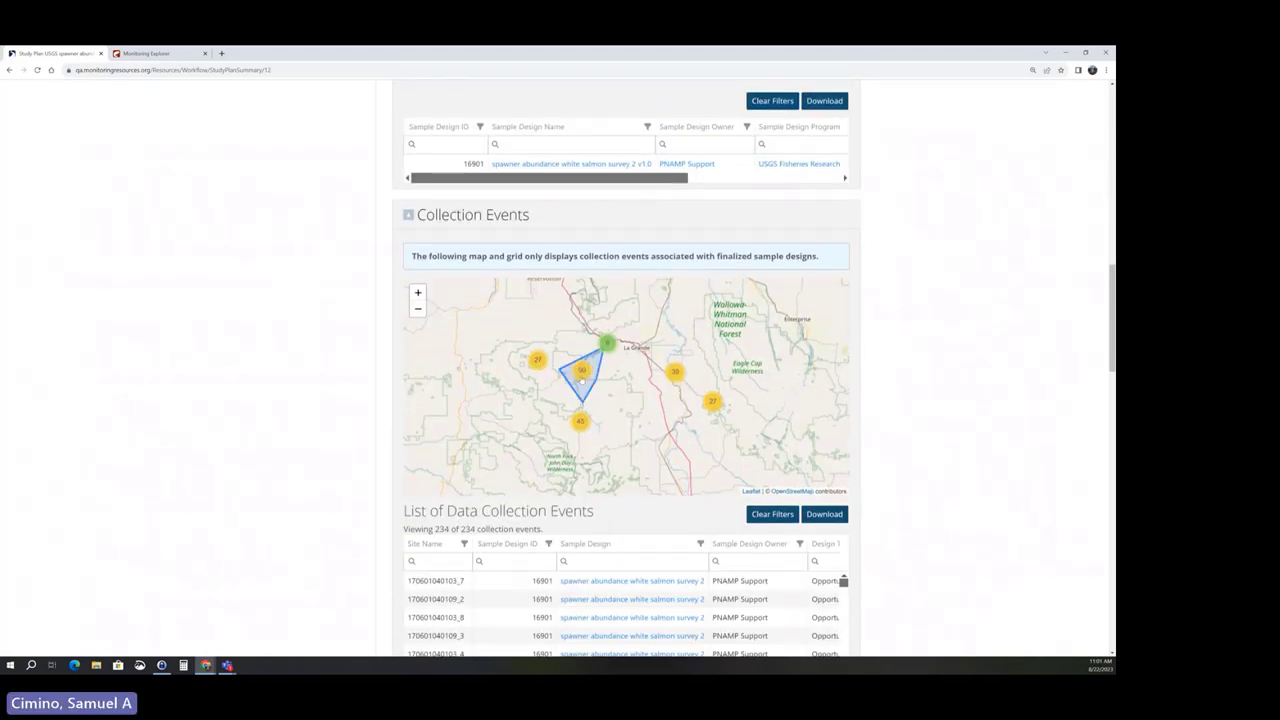
{"action": "scroll", "coordinate": [871, 350], "scroll_direction": "down", "scroll_amount": 3}
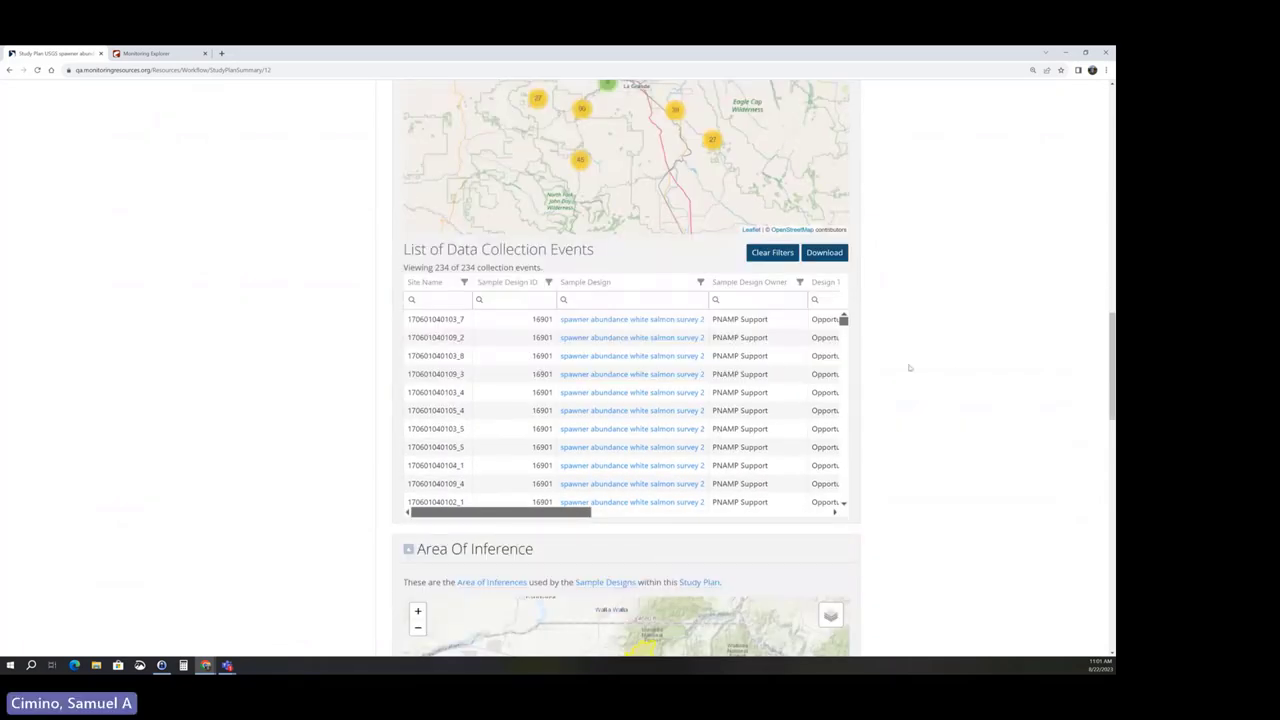
{"action": "scroll", "coordinate": [1009, 355], "scroll_direction": "down", "scroll_amount": 4}
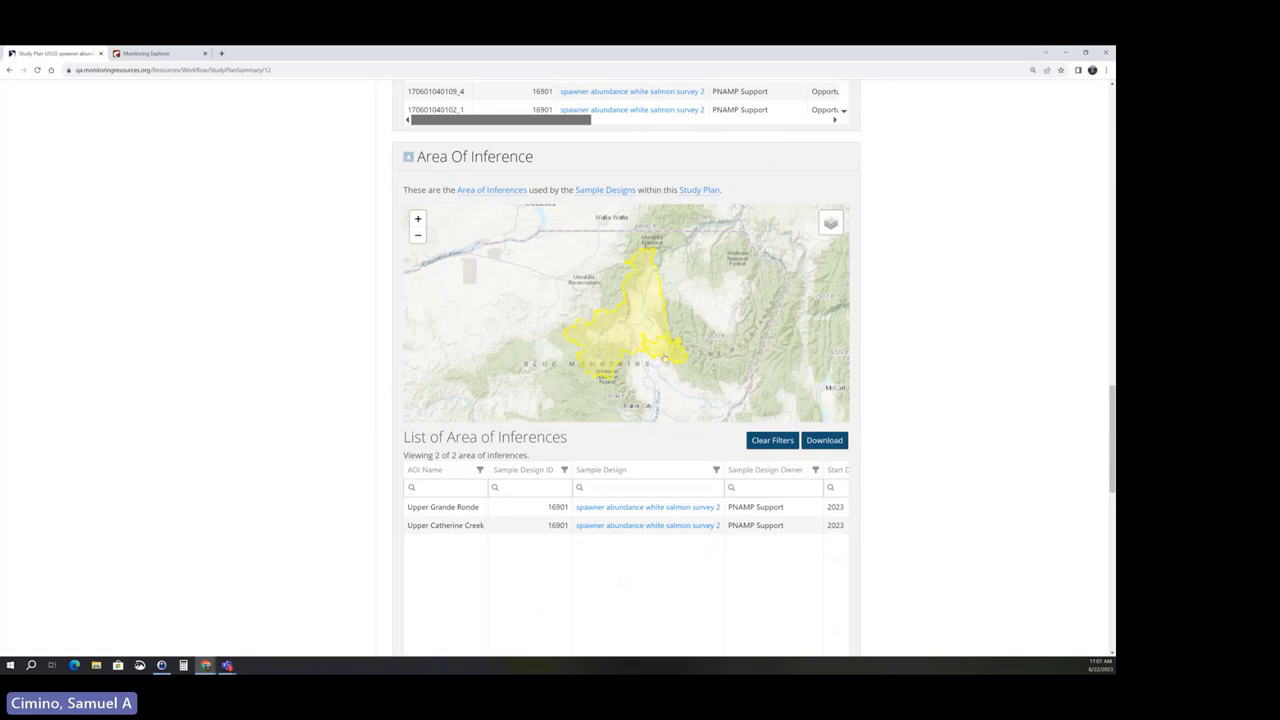
Zoom in on the Area Of Inference map, then return to the workflow study plan details.
{"action": "left_click", "coordinate": [418, 218]}
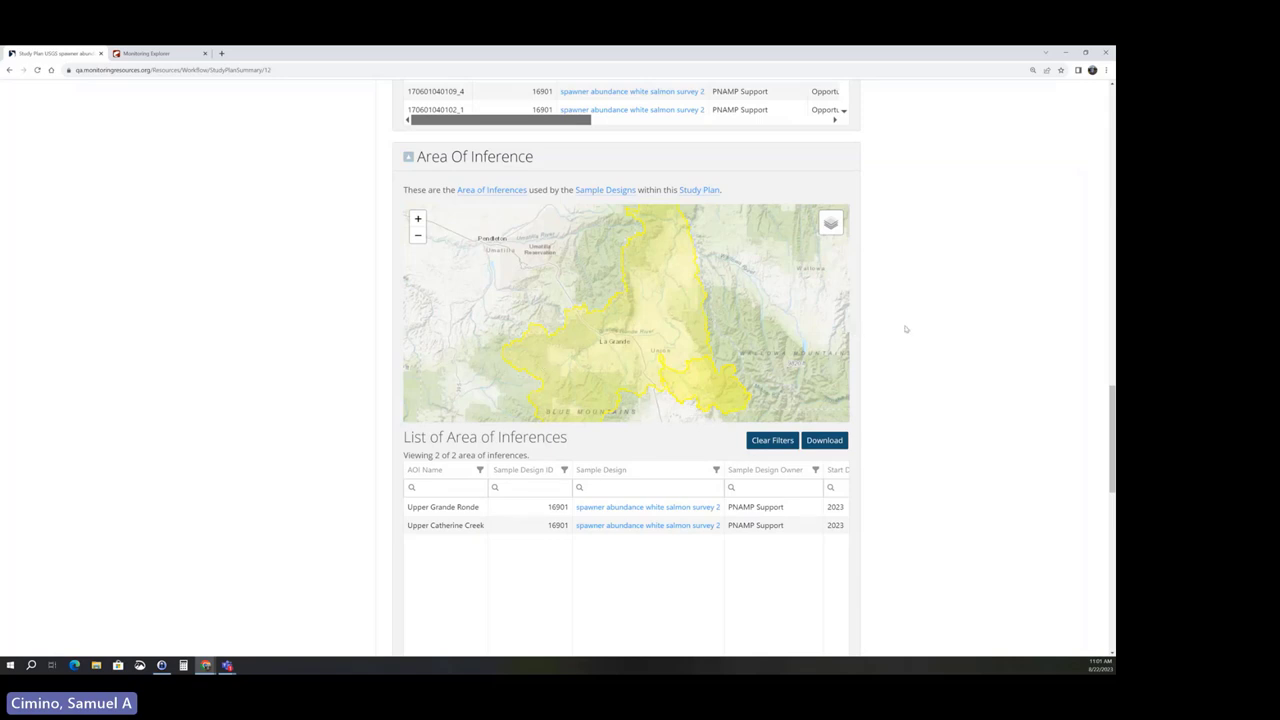
{"action": "scroll", "coordinate": [906, 329], "scroll_direction": "down", "scroll_amount": 2}
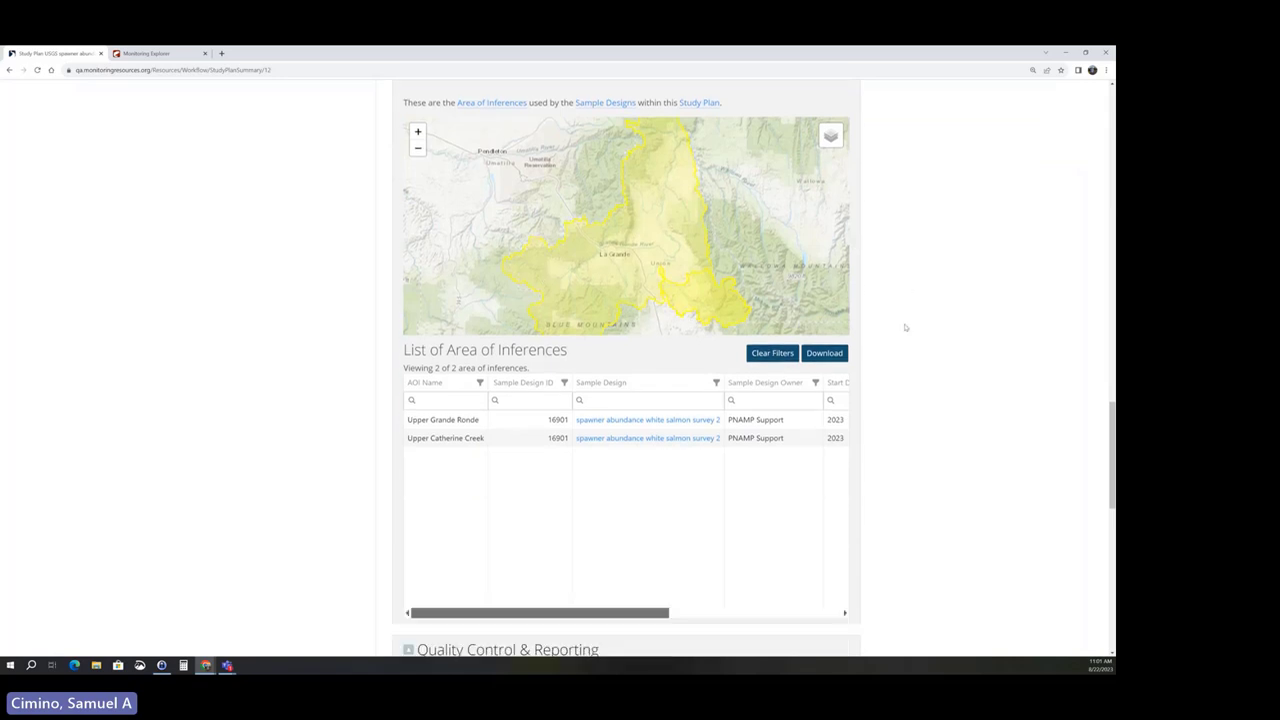
{"action": "scroll", "coordinate": [905, 327], "scroll_direction": "down", "scroll_amount": 6}
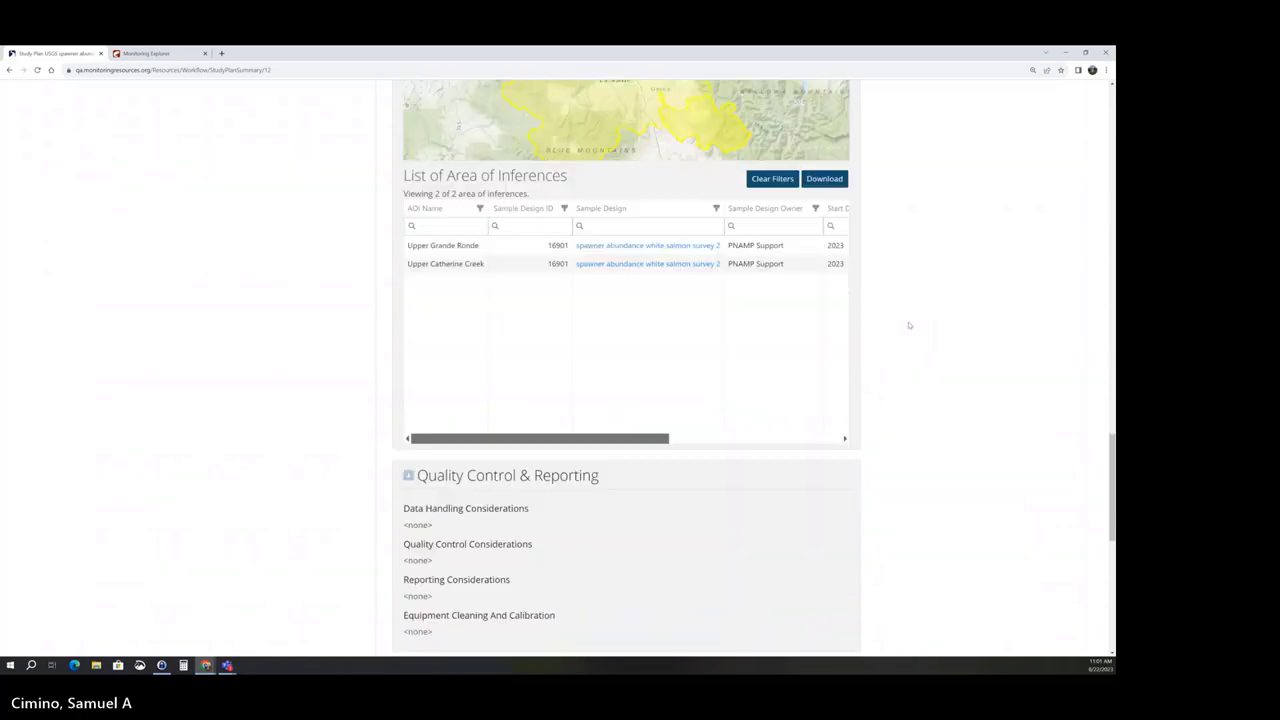
{"action": "scroll", "coordinate": [445, 330], "scroll_direction": "down", "scroll_amount": 2}
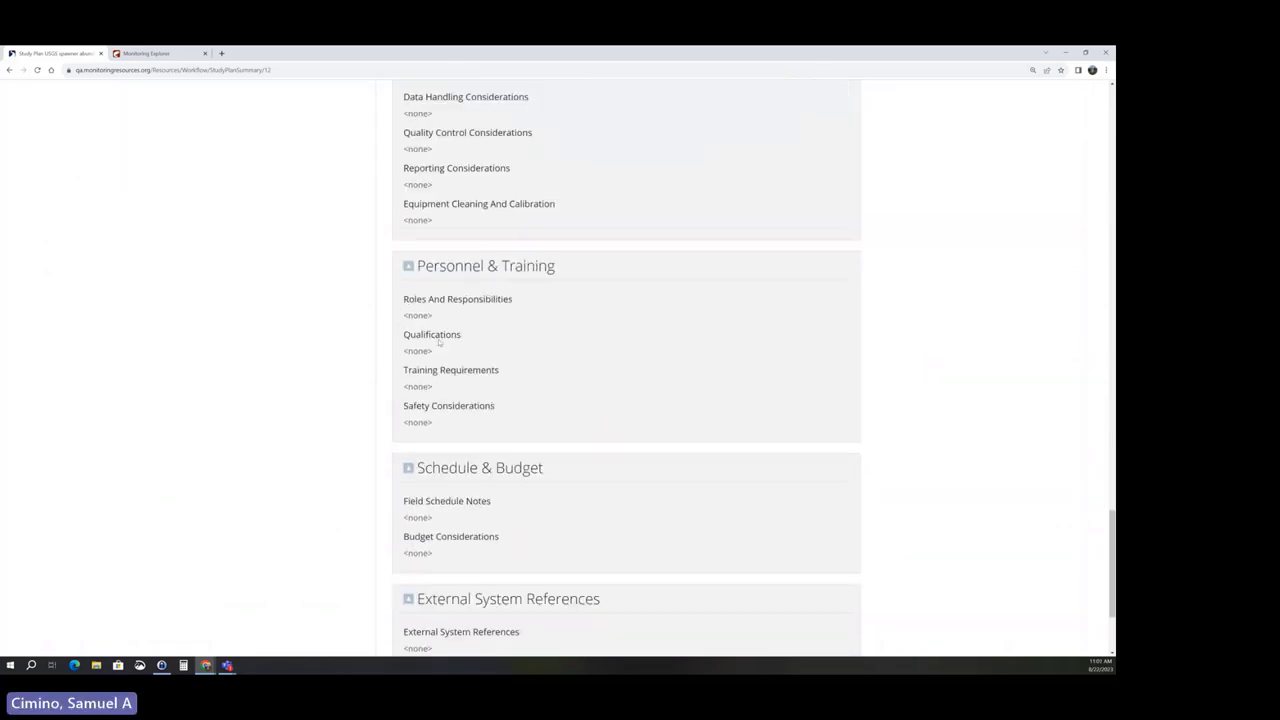
{"action": "scroll", "coordinate": [920, 420], "scroll_direction": "up", "scroll_amount": 20}
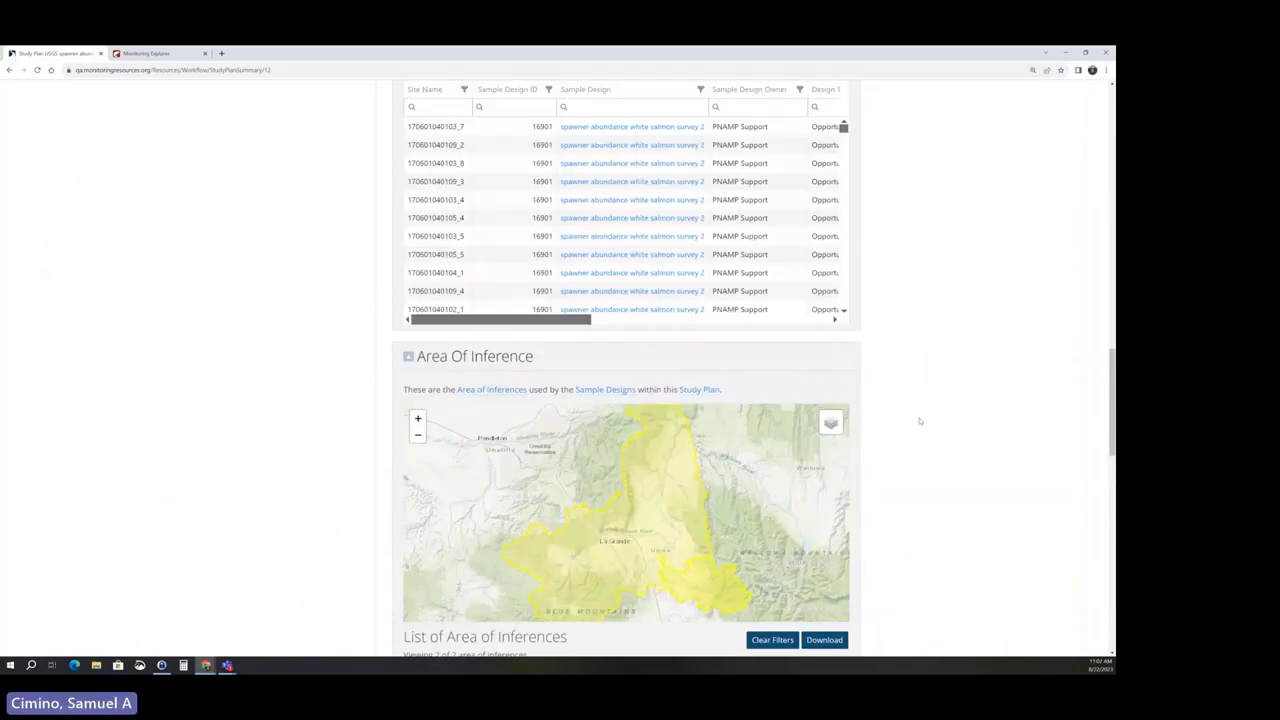
{"action": "scroll", "coordinate": [920, 420], "scroll_direction": "up", "scroll_amount": 7}
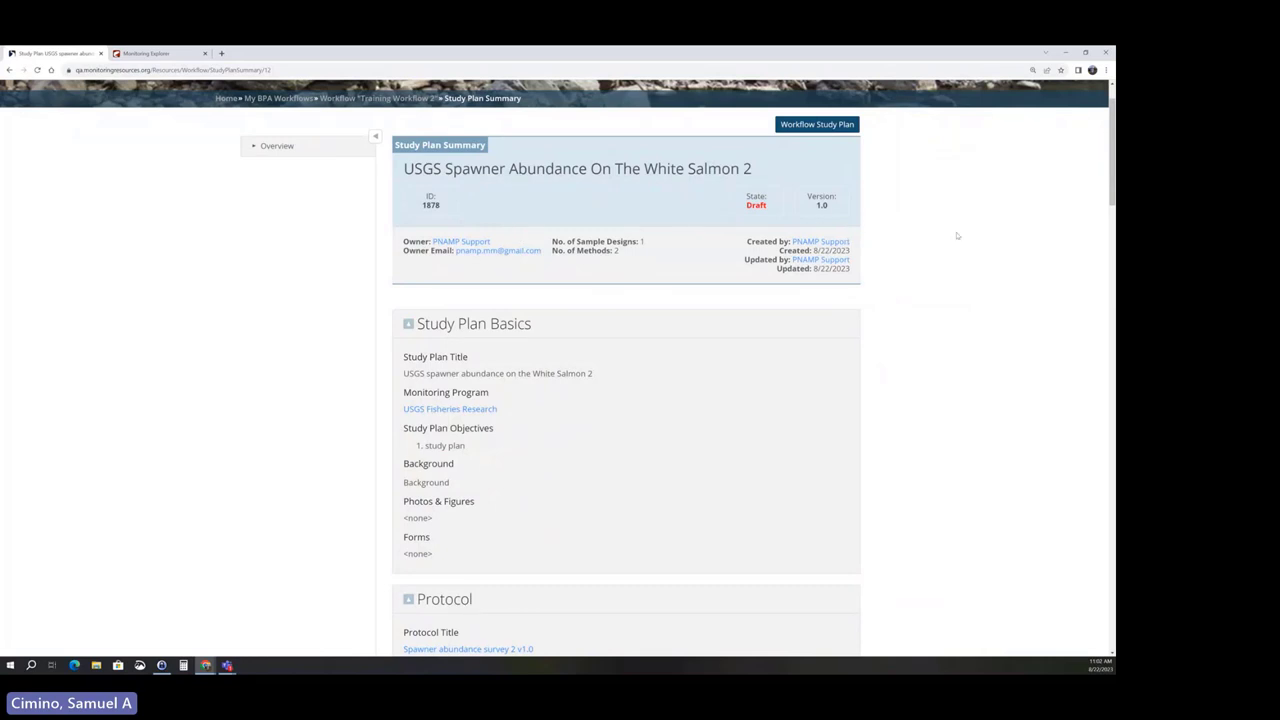
{"action": "left_click", "coordinate": [829, 127]}
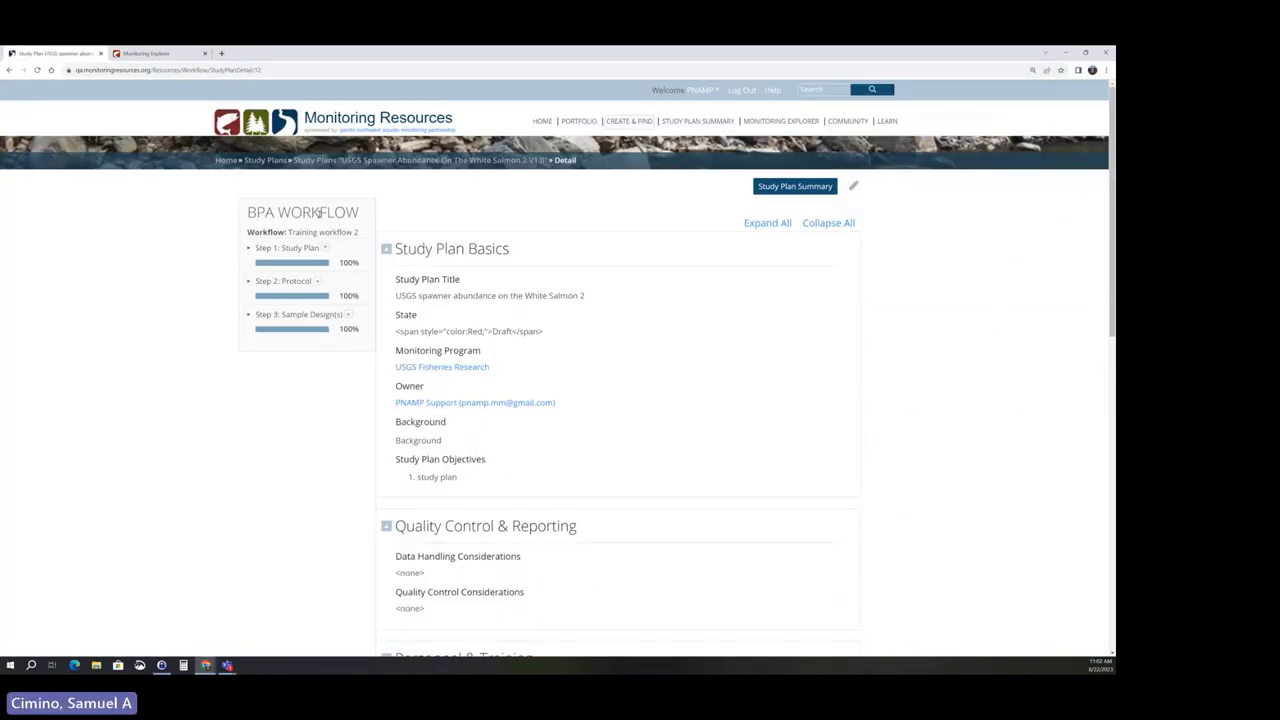
Look over the White Salmon 2 study plan detail page and bring up the PORTFOLIO dropdown.
{"action": "scroll", "coordinate": [340, 212], "scroll_direction": "down", "scroll_amount": 1}
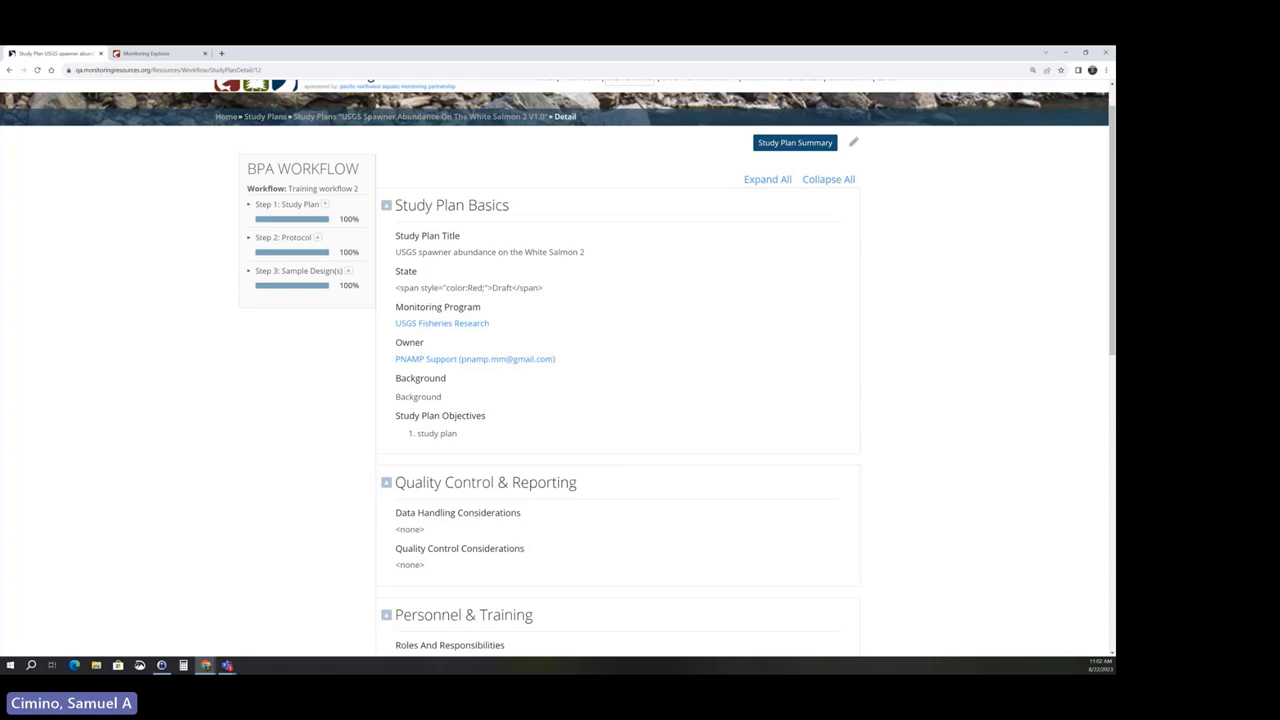
{"action": "scroll", "coordinate": [690, 325], "scroll_direction": "down", "scroll_amount": 2}
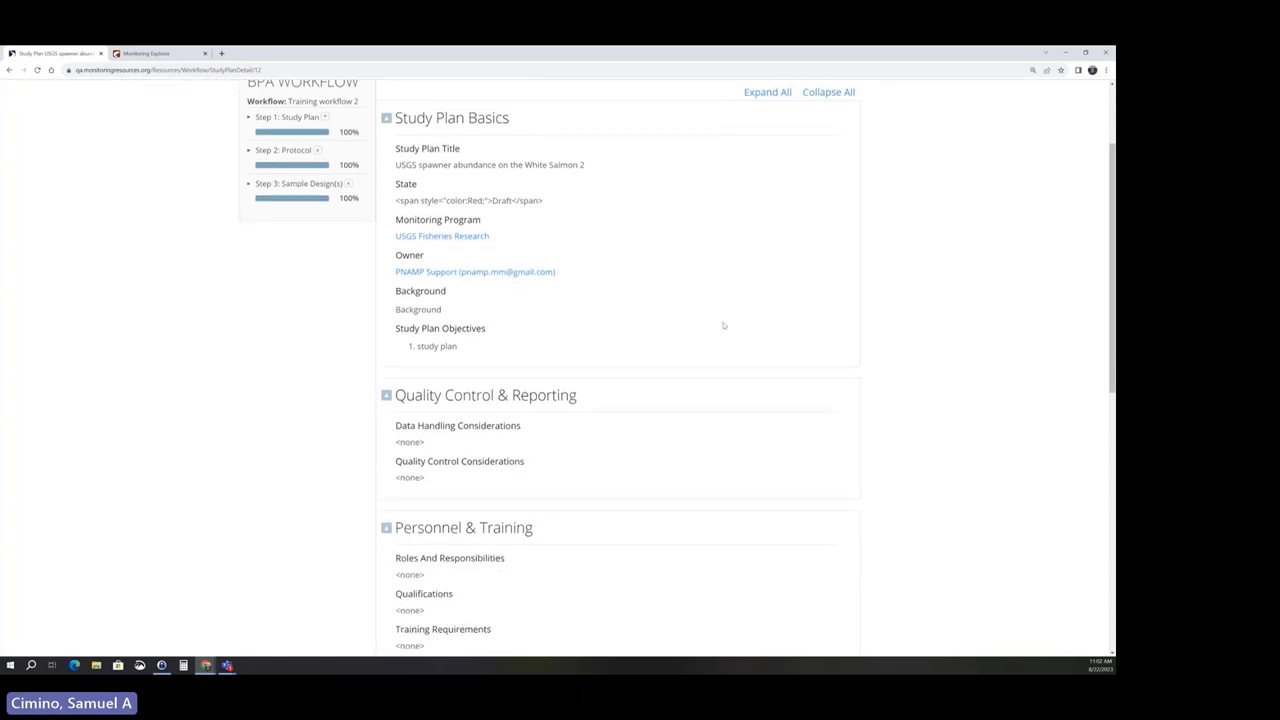
{"action": "scroll", "coordinate": [760, 328], "scroll_direction": "up", "scroll_amount": 3}
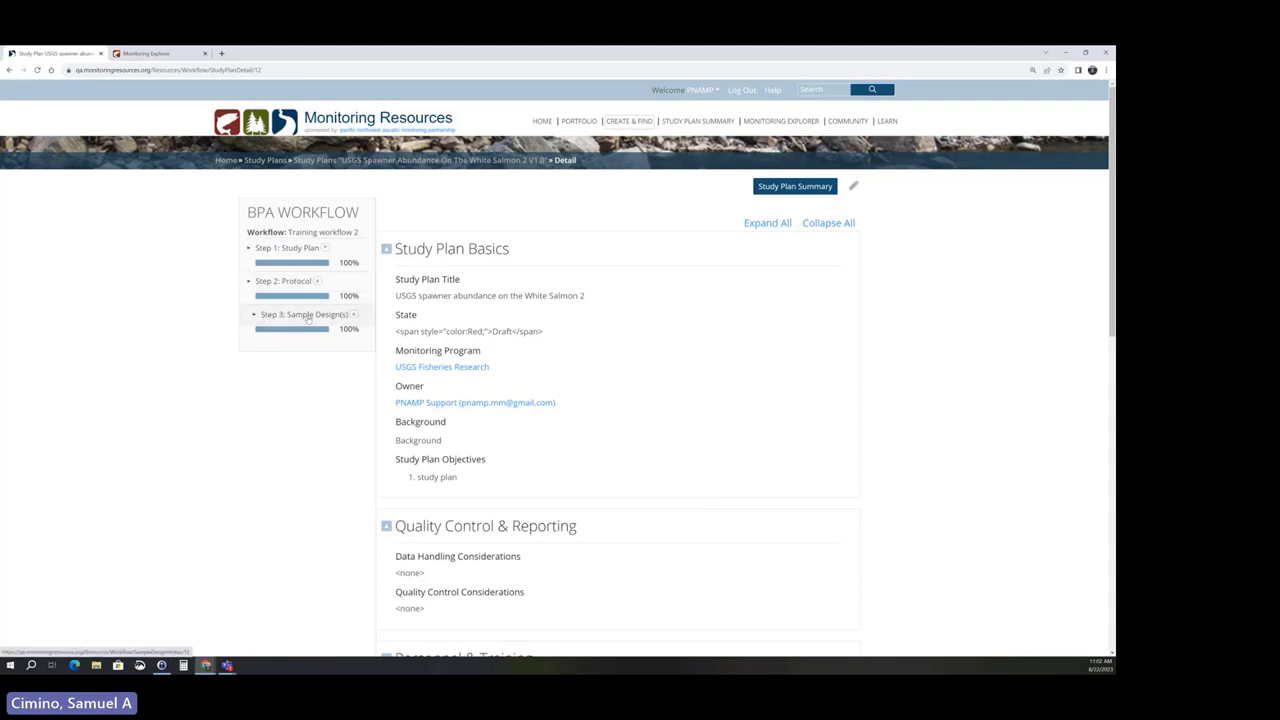
{"action": "mouse_move", "coordinate": [575, 122]}
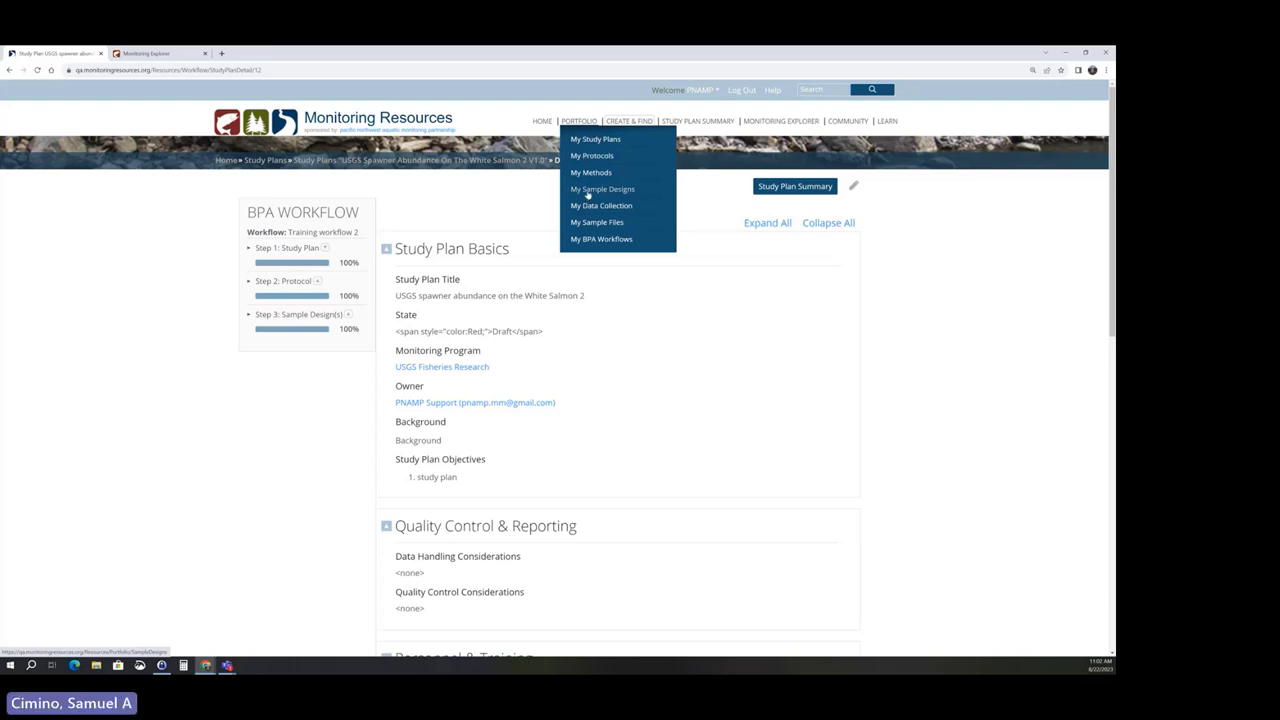
Go to My Sample Designs from the PORTFOLIO menu.
{"action": "left_click", "coordinate": [588, 194]}
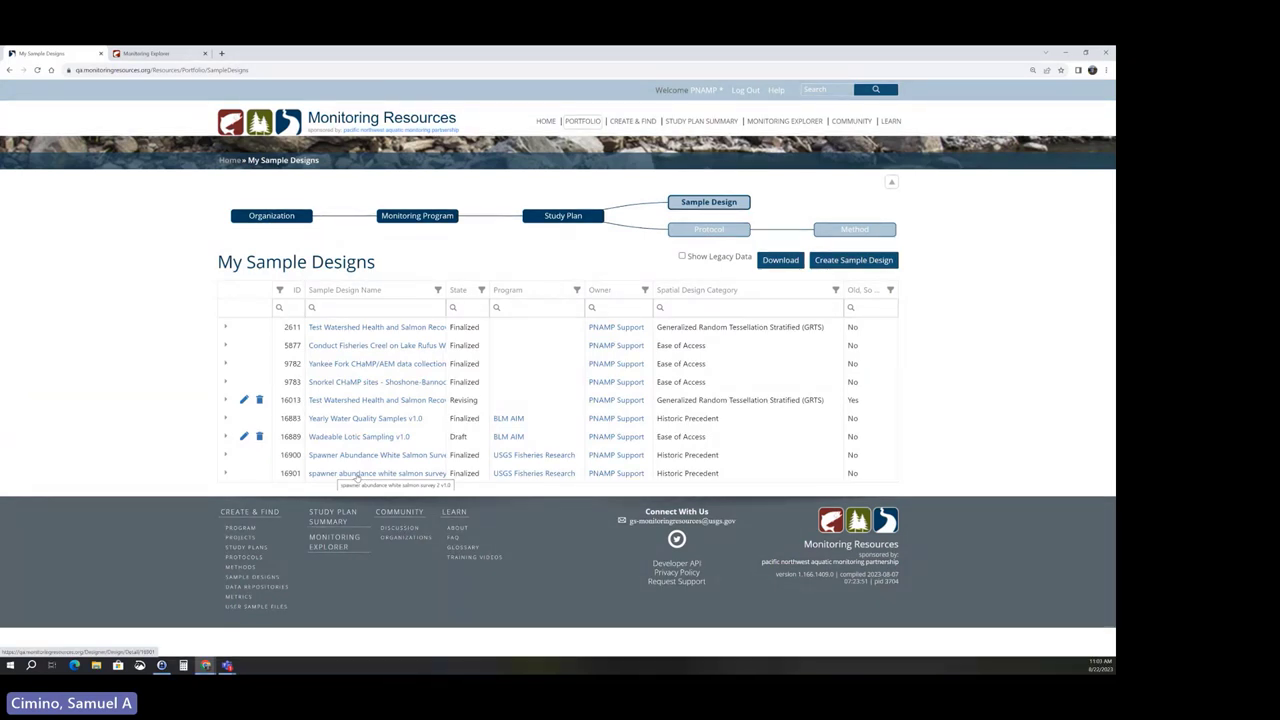
Open 'spawner abundance white salmon survey 2' and scroll through its Basics and 78-site table.
{"action": "left_click", "coordinate": [356, 474]}
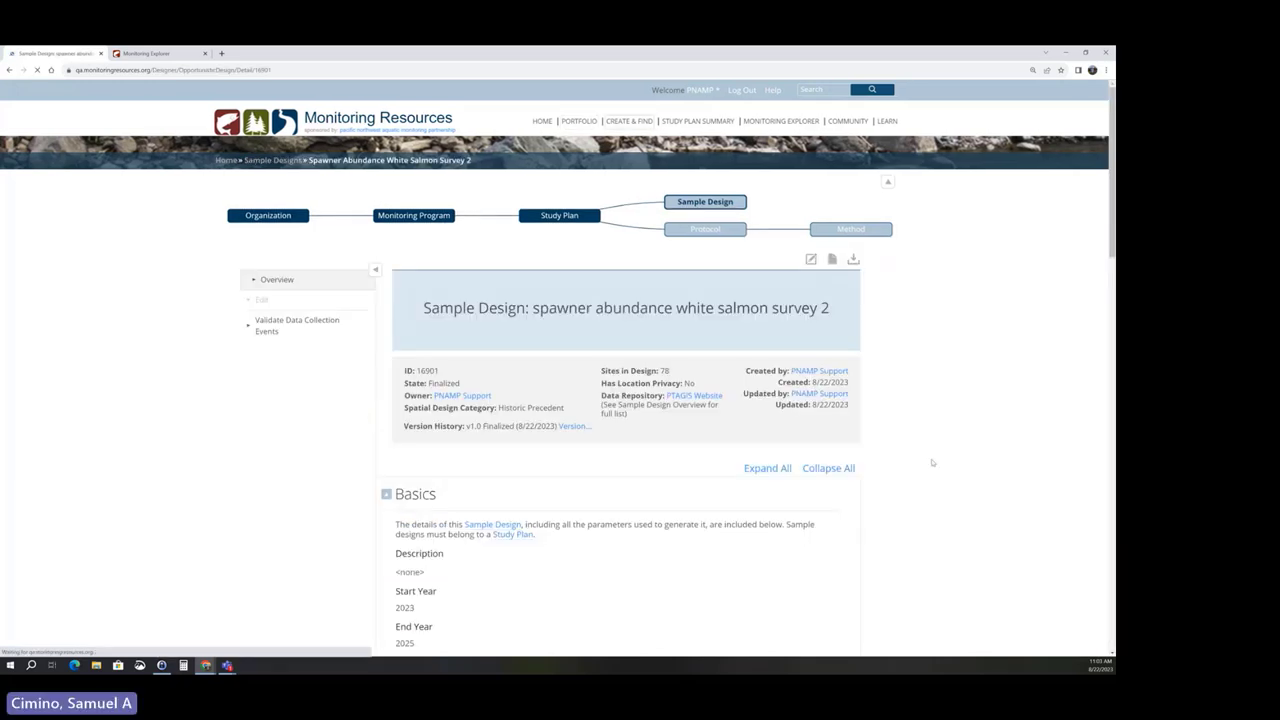
{"action": "scroll", "coordinate": [475, 398], "scroll_direction": "down", "scroll_amount": 3}
{"action": "scroll", "coordinate": [475, 398], "scroll_direction": "down", "scroll_amount": 3}
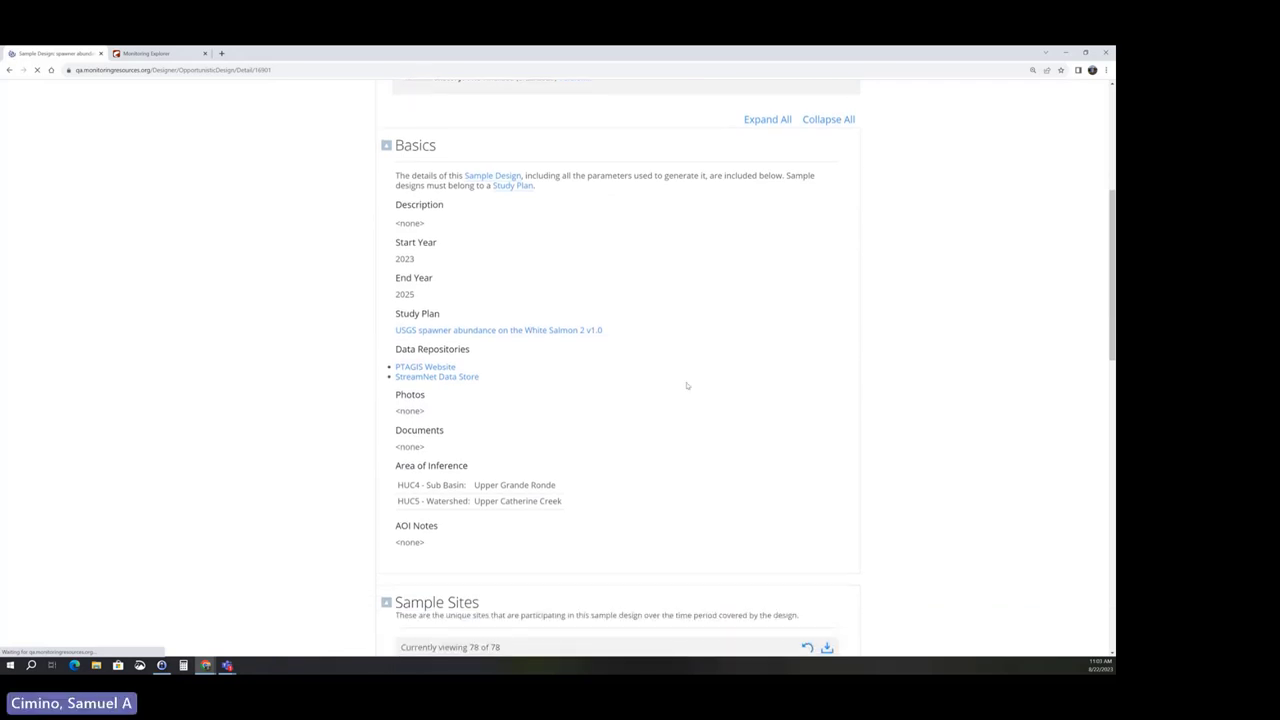
{"action": "scroll", "coordinate": [686, 387], "scroll_direction": "down", "scroll_amount": 5}
{"action": "scroll", "coordinate": [890, 390], "scroll_direction": "down", "scroll_amount": 3}
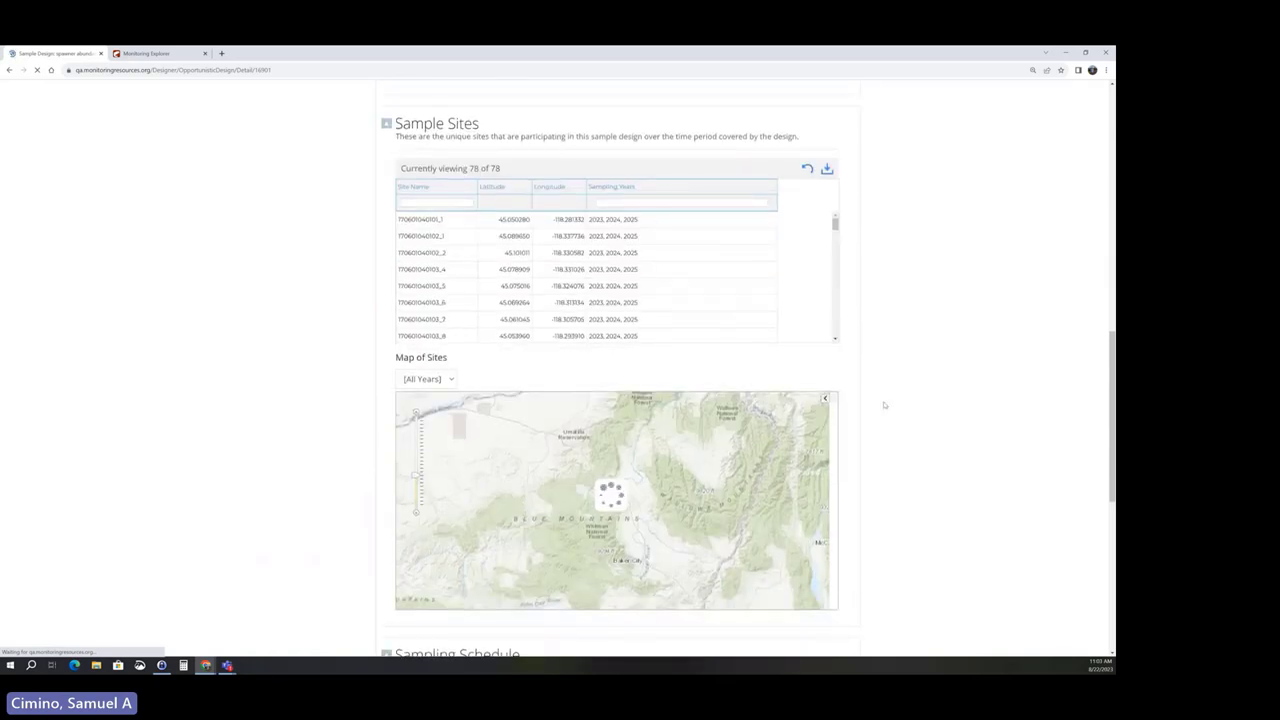
{"action": "scroll", "coordinate": [882, 399], "scroll_direction": "up", "scroll_amount": 9}
{"action": "scroll", "coordinate": [877, 402], "scroll_direction": "up", "scroll_amount": 3}
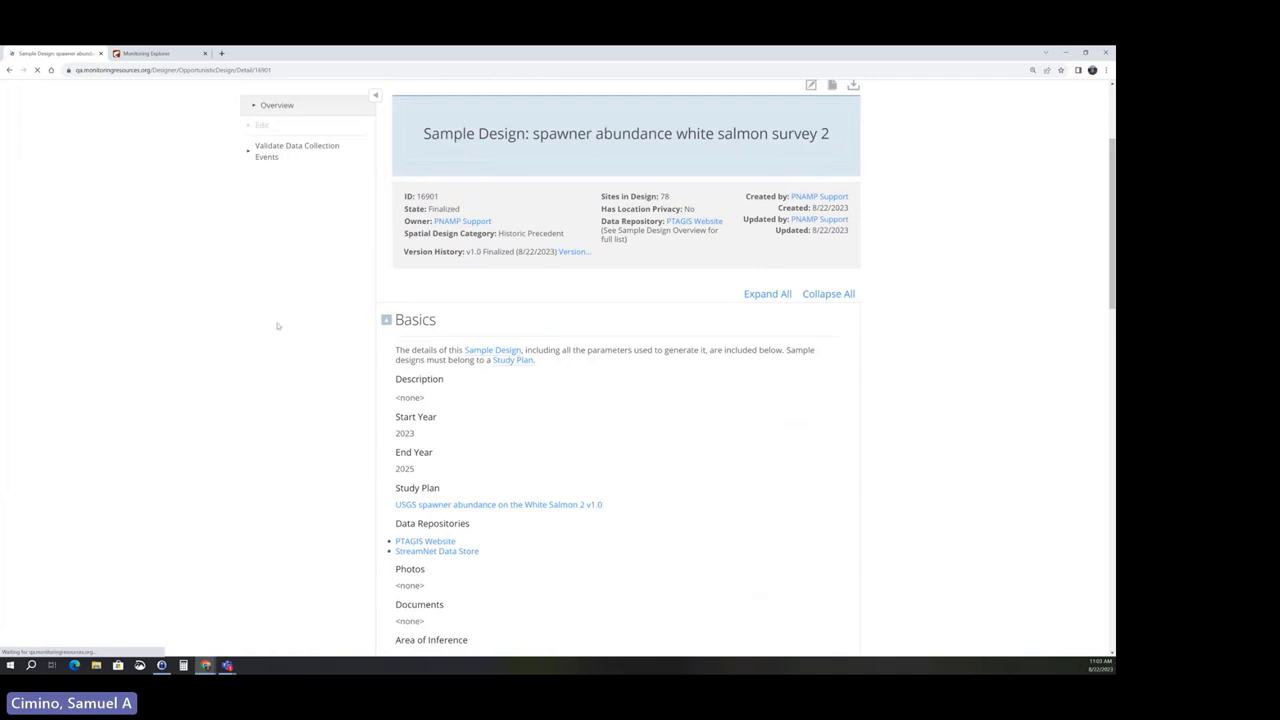
{"action": "scroll", "coordinate": [326, 314], "scroll_direction": "up", "scroll_amount": 1}
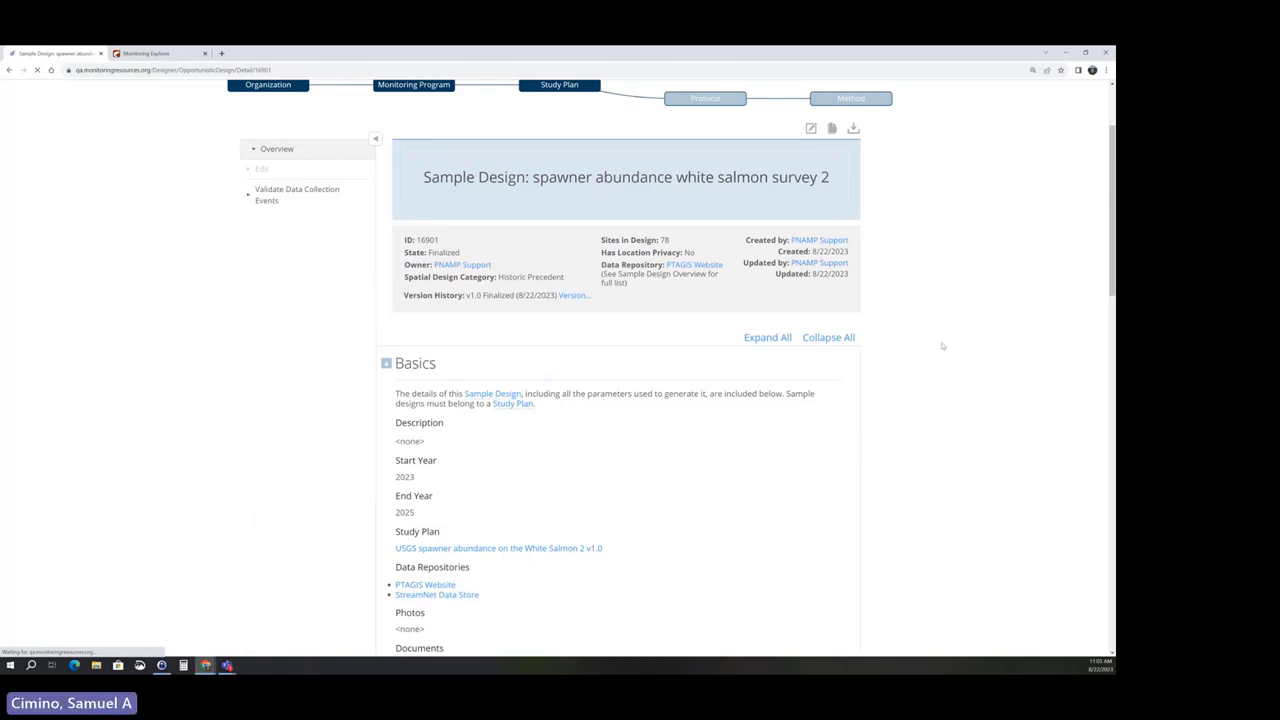
{"action": "scroll", "coordinate": [942, 346], "scroll_direction": "up", "scroll_amount": 1}
{"action": "scroll", "coordinate": [942, 346], "scroll_direction": "up", "scroll_amount": 1}
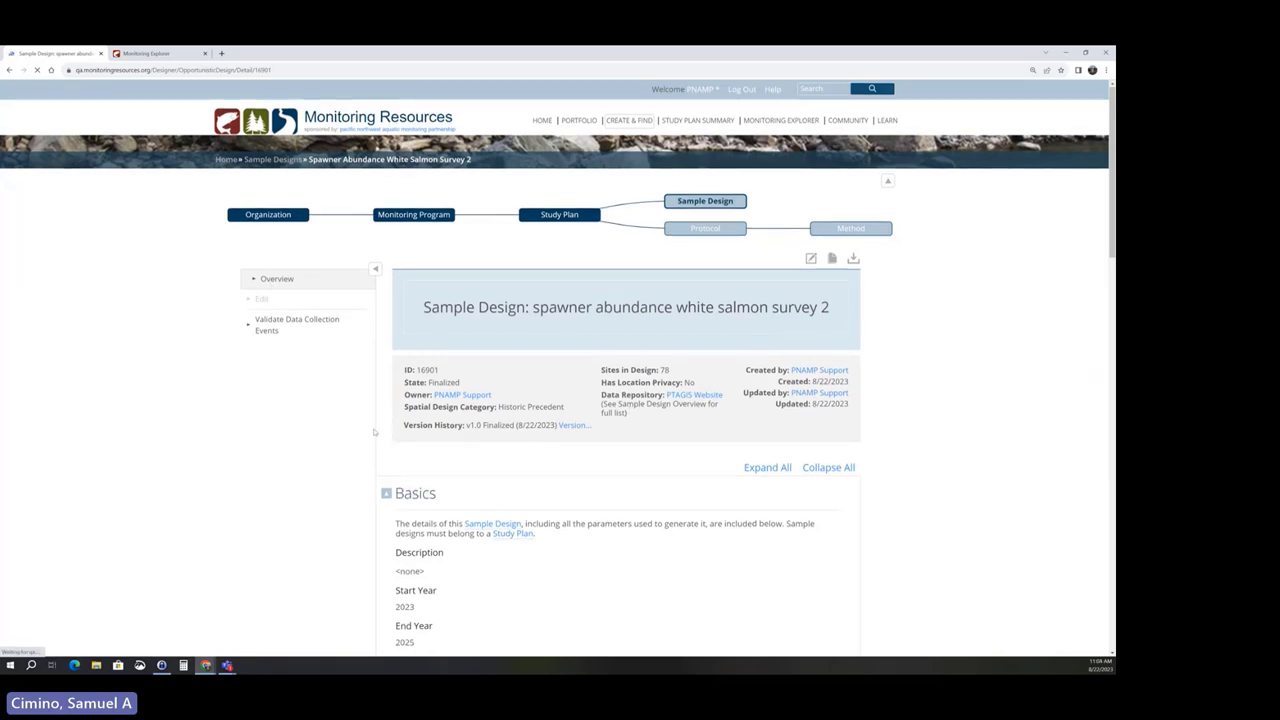
Scroll through the design's Sample Sites table and map once more.
{"action": "scroll", "coordinate": [369, 433], "scroll_direction": "down", "scroll_amount": 1}
{"action": "scroll", "coordinate": [369, 433], "scroll_direction": "down", "scroll_amount": 1}
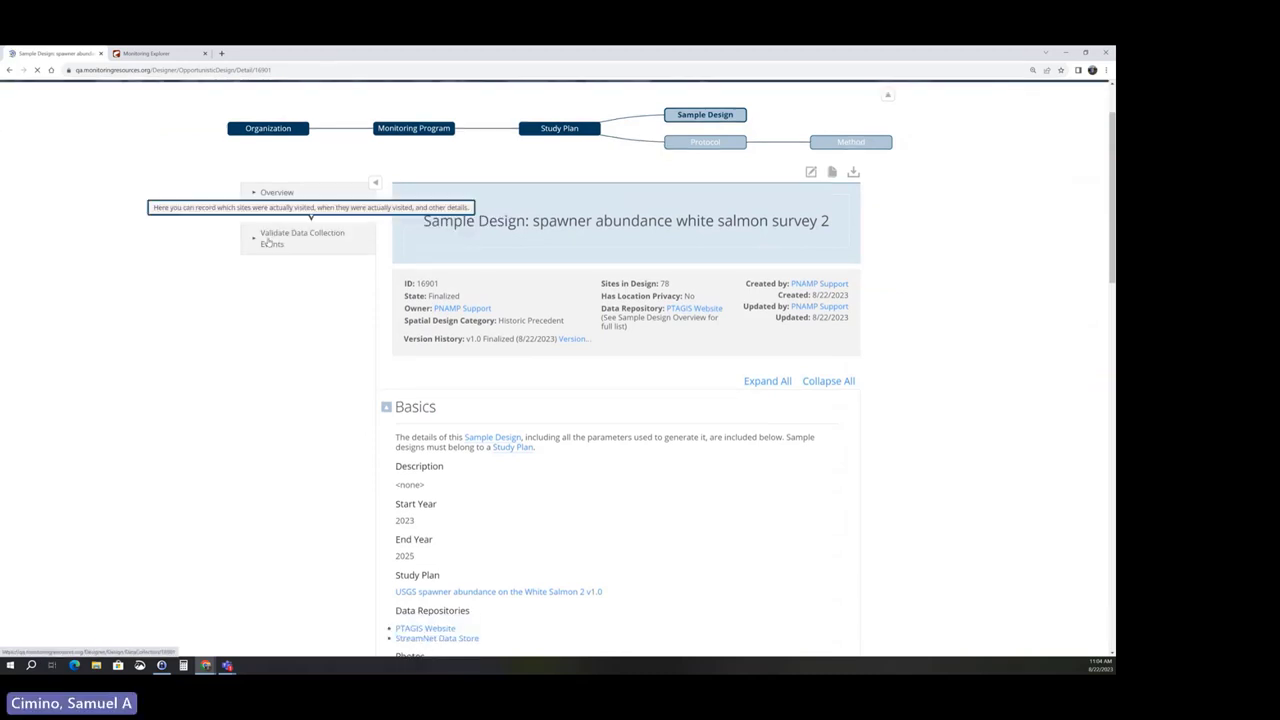
{"action": "scroll", "coordinate": [732, 330], "scroll_direction": "up", "scroll_amount": 2}
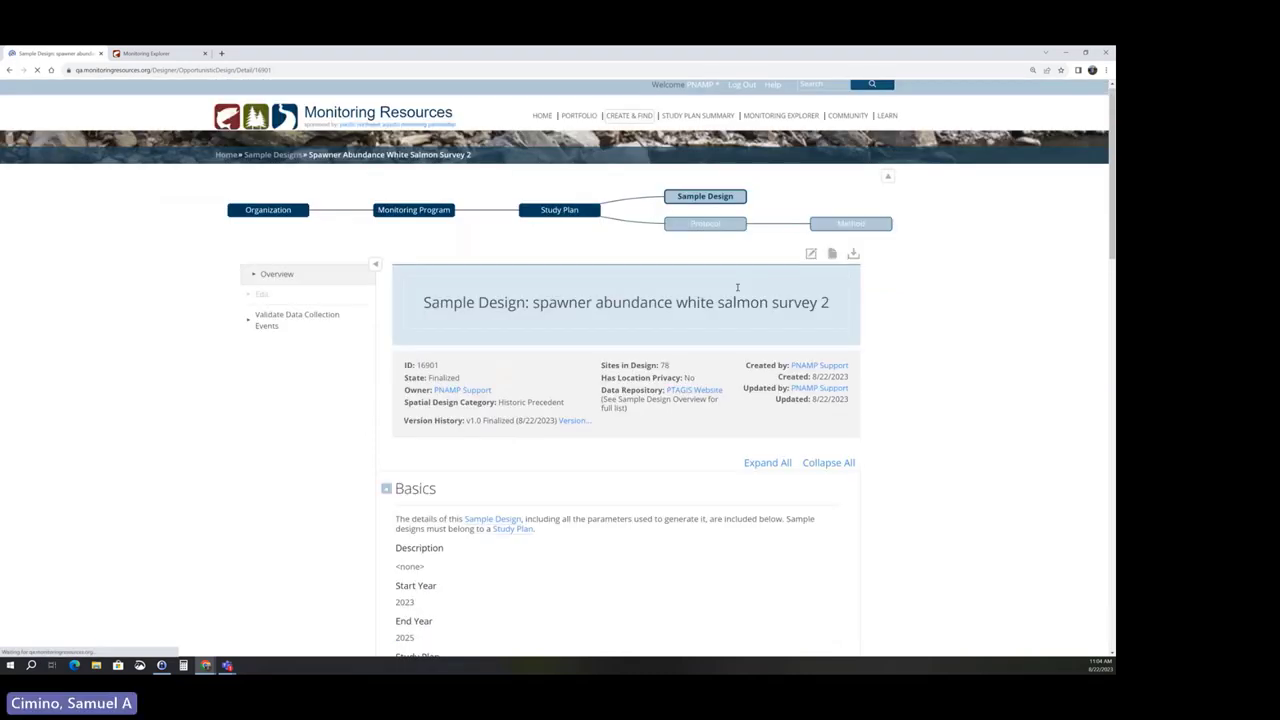
{"action": "mouse_move", "coordinate": [580, 124]}
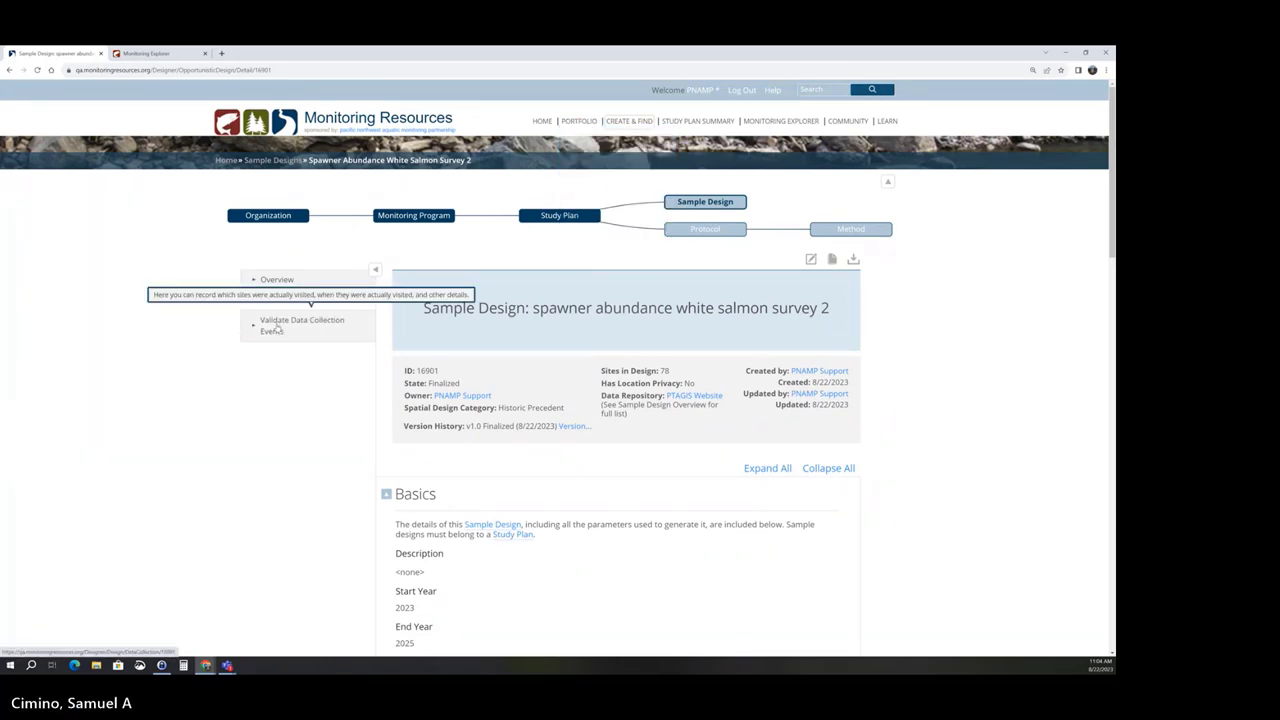
{"action": "scroll", "coordinate": [892, 369], "scroll_direction": "down", "scroll_amount": 4}
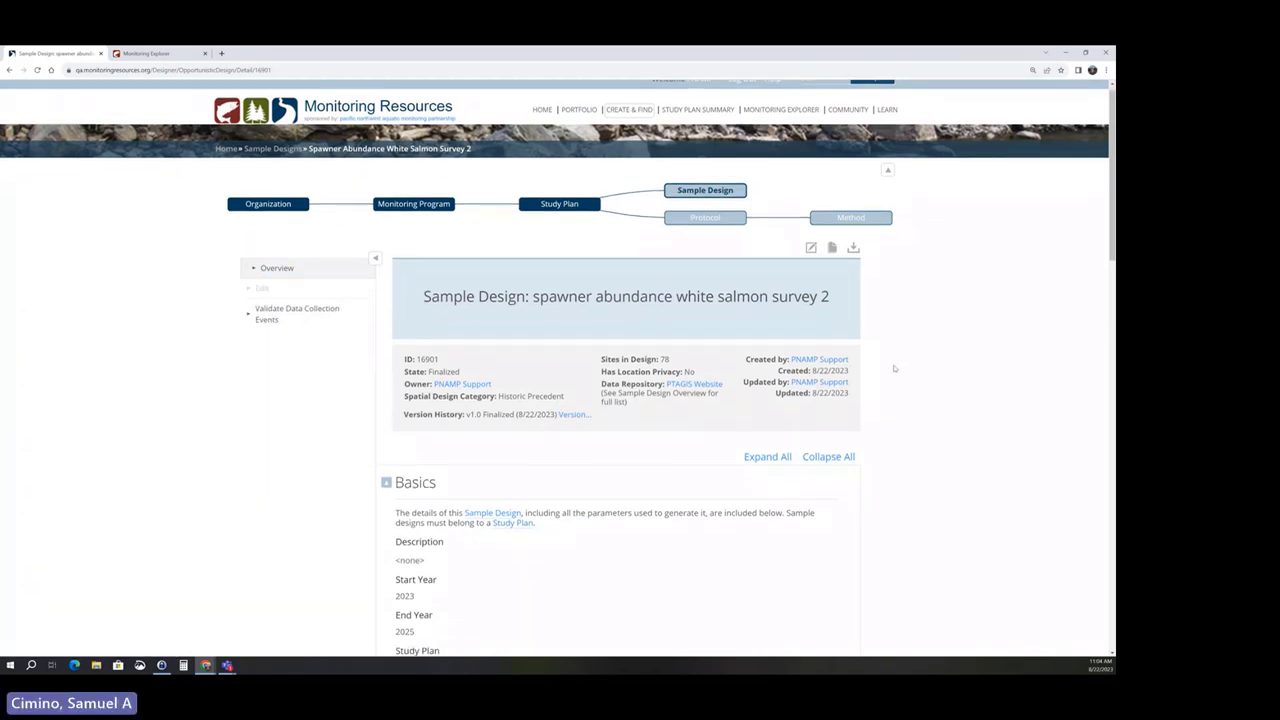
{"action": "scroll", "coordinate": [892, 369], "scroll_direction": "down", "scroll_amount": 4}
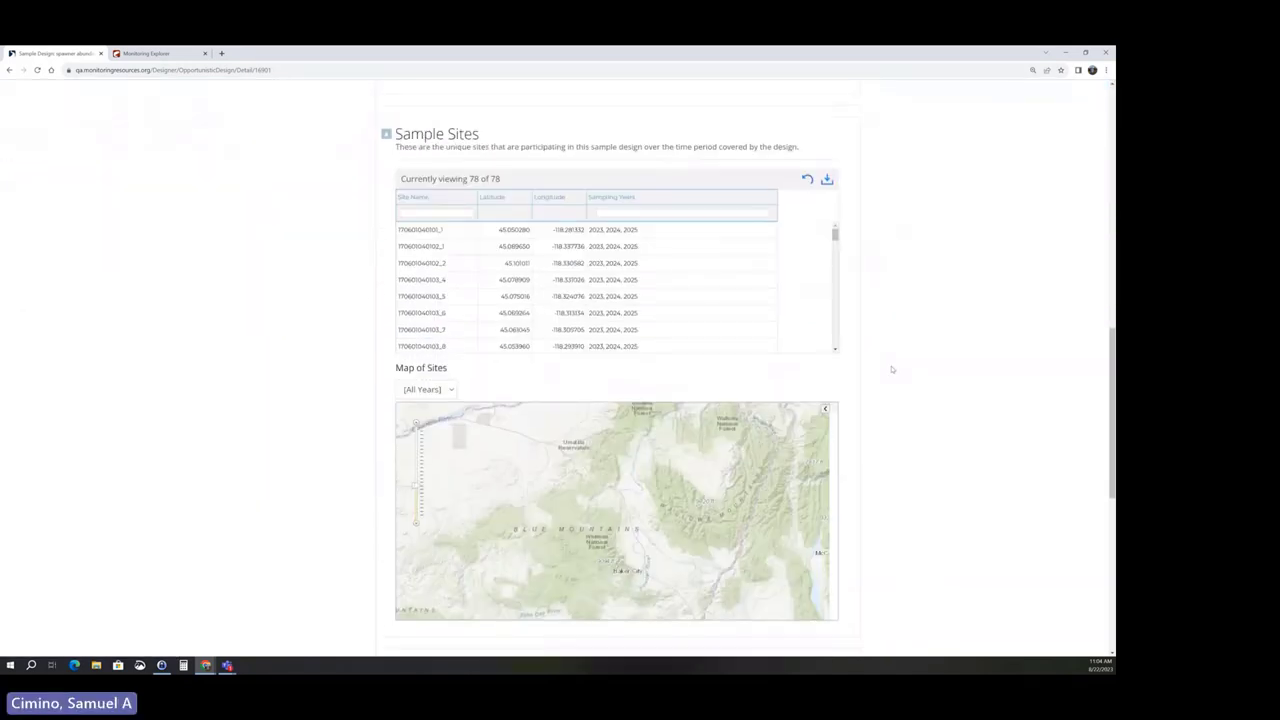
{"action": "scroll", "coordinate": [892, 369], "scroll_direction": "up", "scroll_amount": 4}
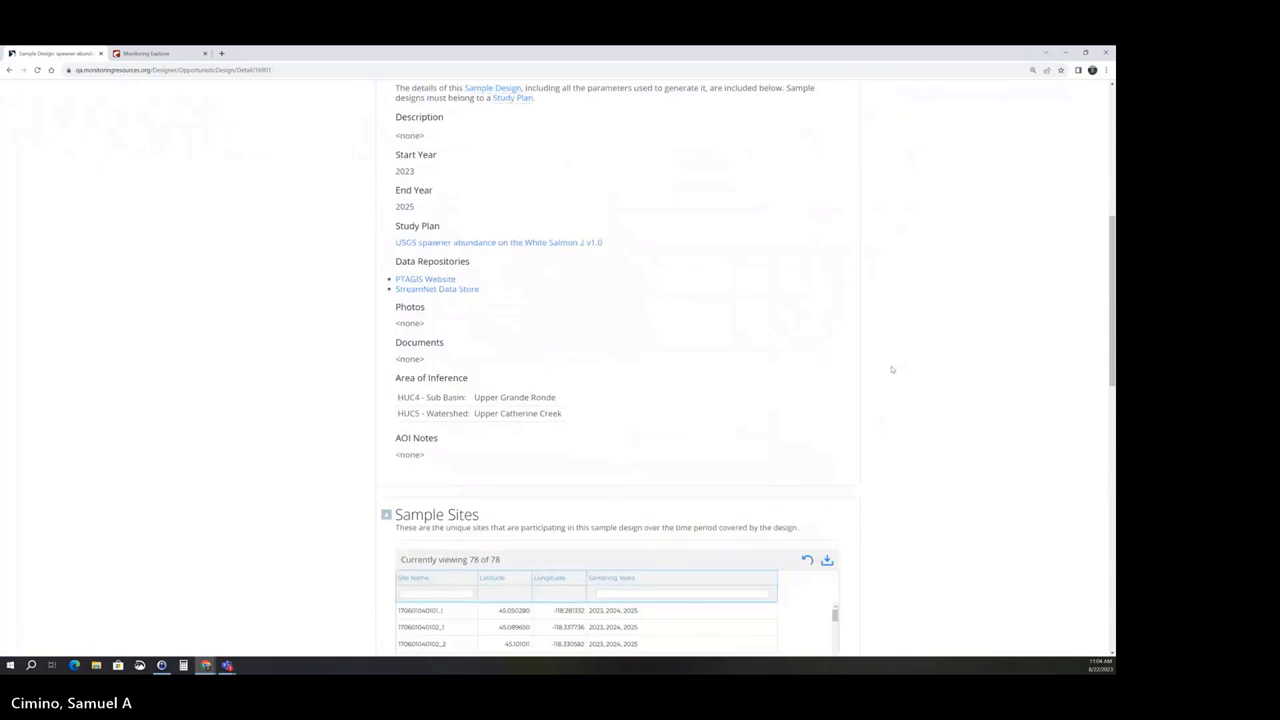
{"action": "scroll", "coordinate": [892, 369], "scroll_direction": "up", "scroll_amount": 4}
Open the design's Validate Data Collection Events page and review its pie charts.
{"action": "left_click", "coordinate": [288, 240]}
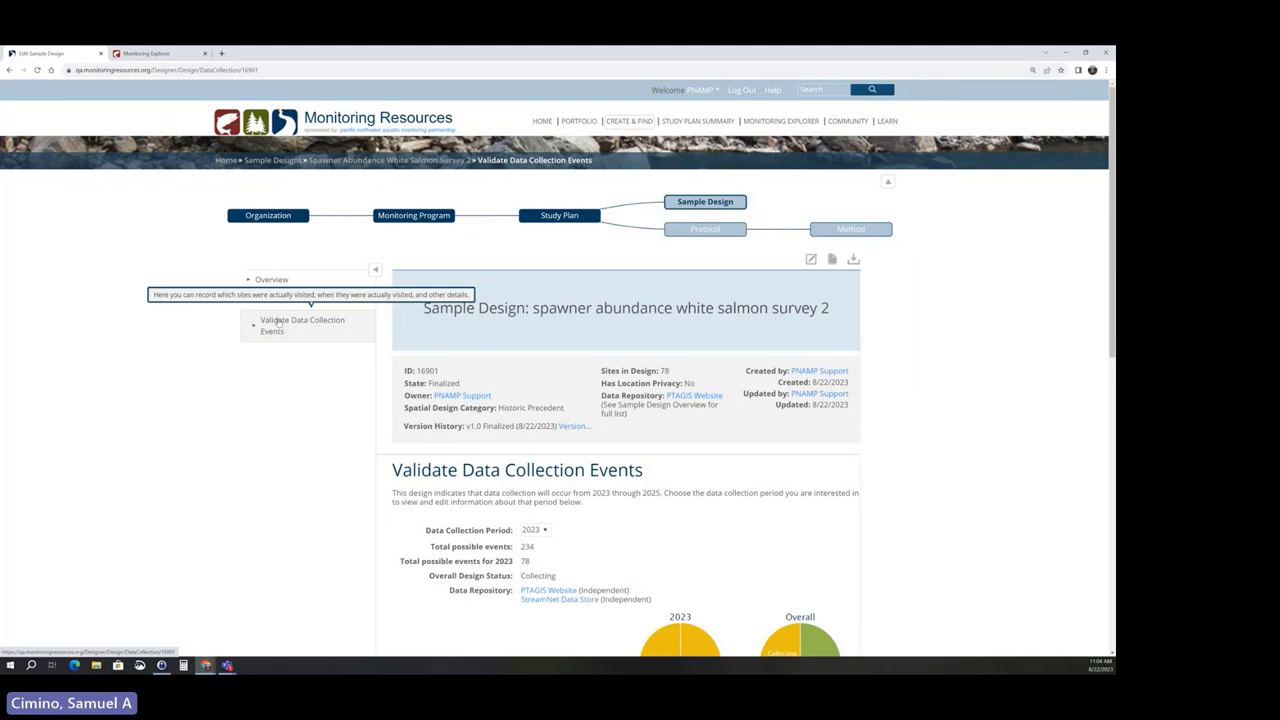
{"action": "scroll", "coordinate": [914, 316], "scroll_direction": "down", "scroll_amount": 3}
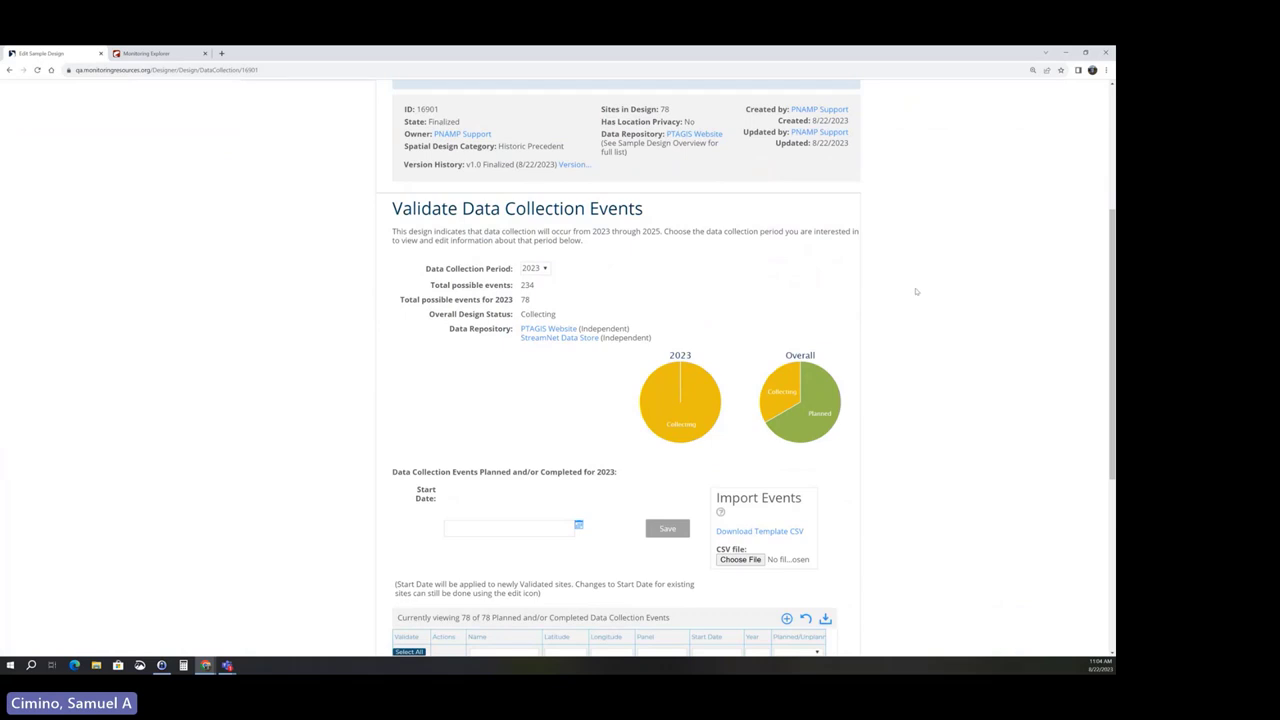
{"action": "scroll", "coordinate": [915, 290], "scroll_direction": "down", "scroll_amount": 2}
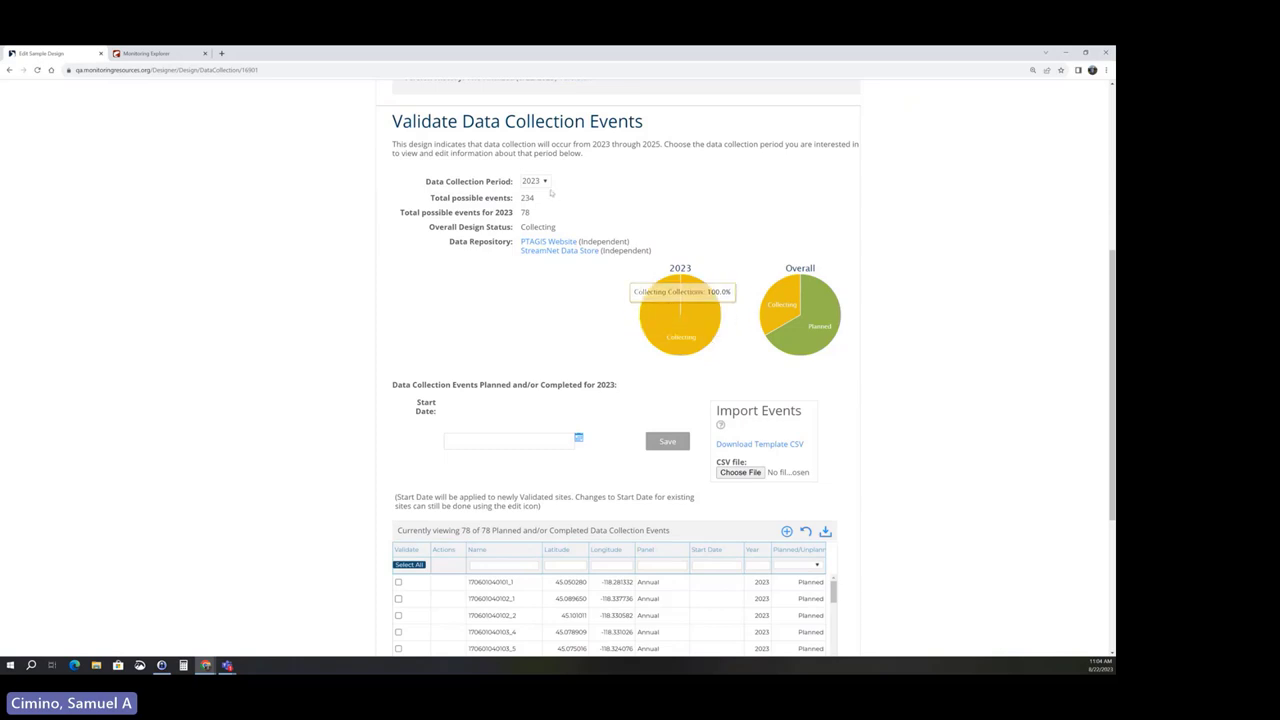
{"action": "mouse_move", "coordinate": [832, 290]}
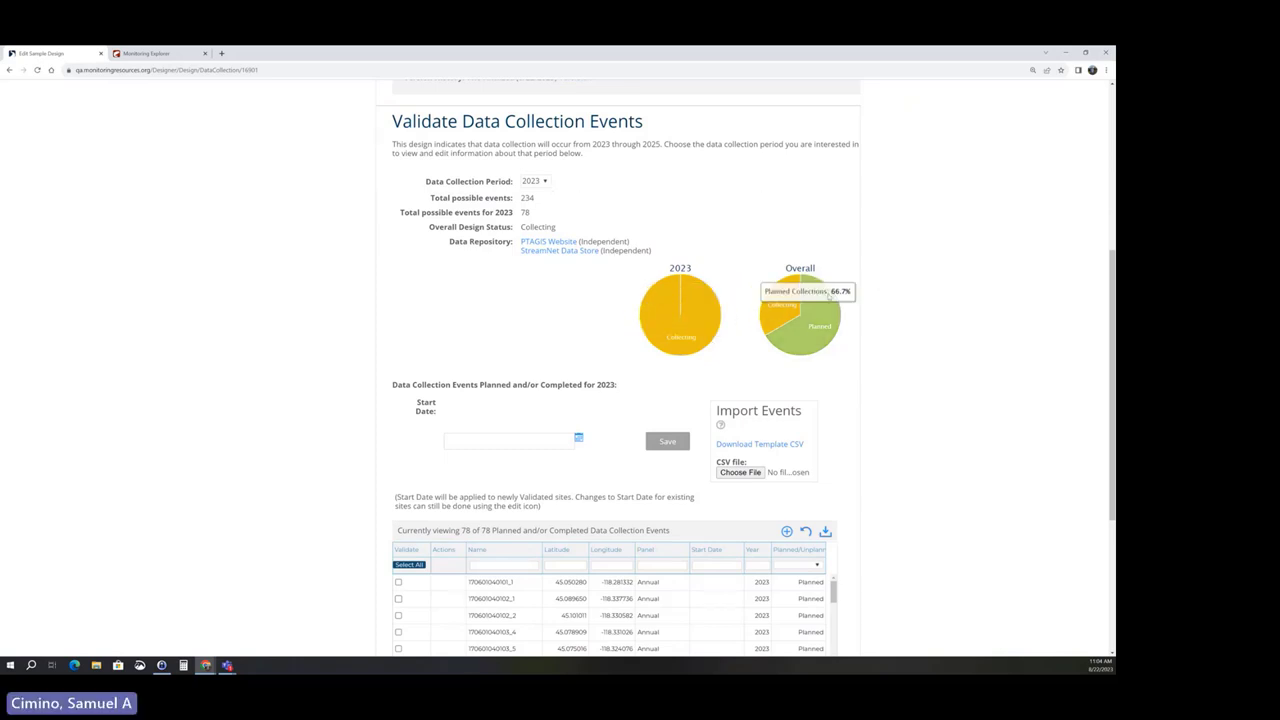
{"action": "mouse_move", "coordinate": [826, 326]}
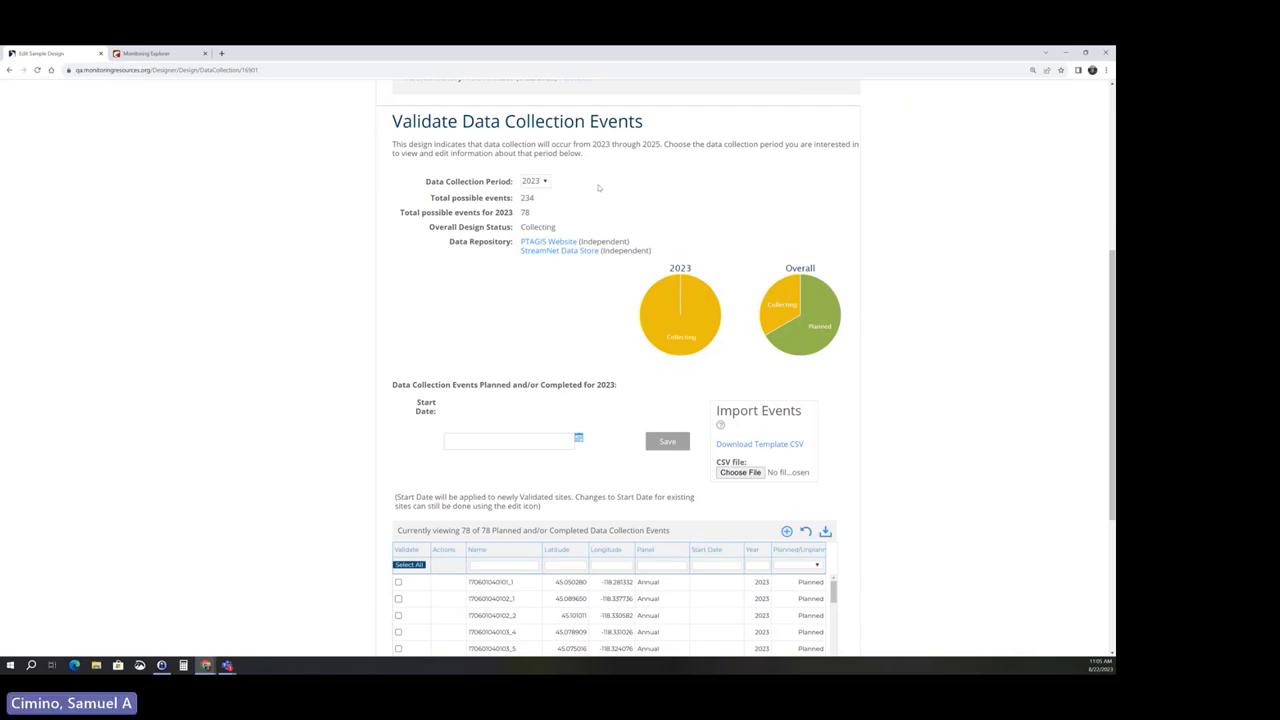
{"action": "scroll", "coordinate": [598, 187], "scroll_direction": "down", "scroll_amount": 1}
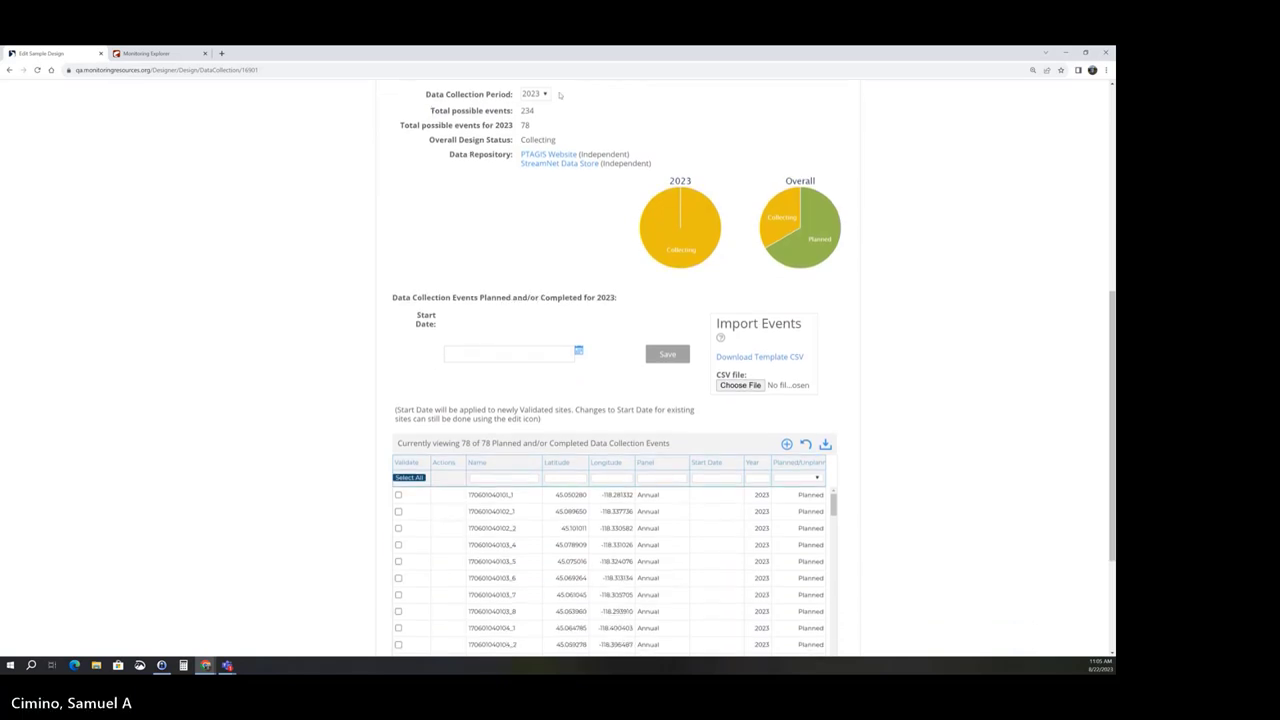
Keep 2023 as the data collection period and scroll through the 78 planned events.
{"action": "left_click", "coordinate": [545, 94]}
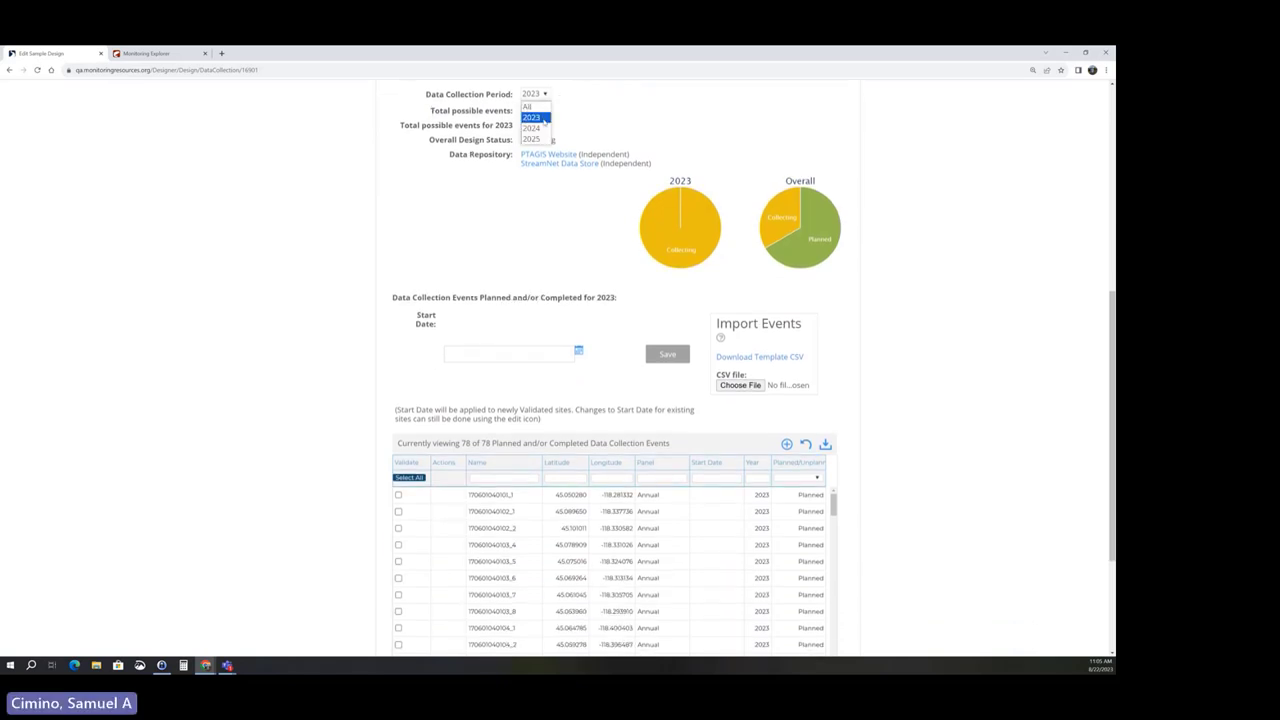
{"action": "left_click", "coordinate": [544, 118]}
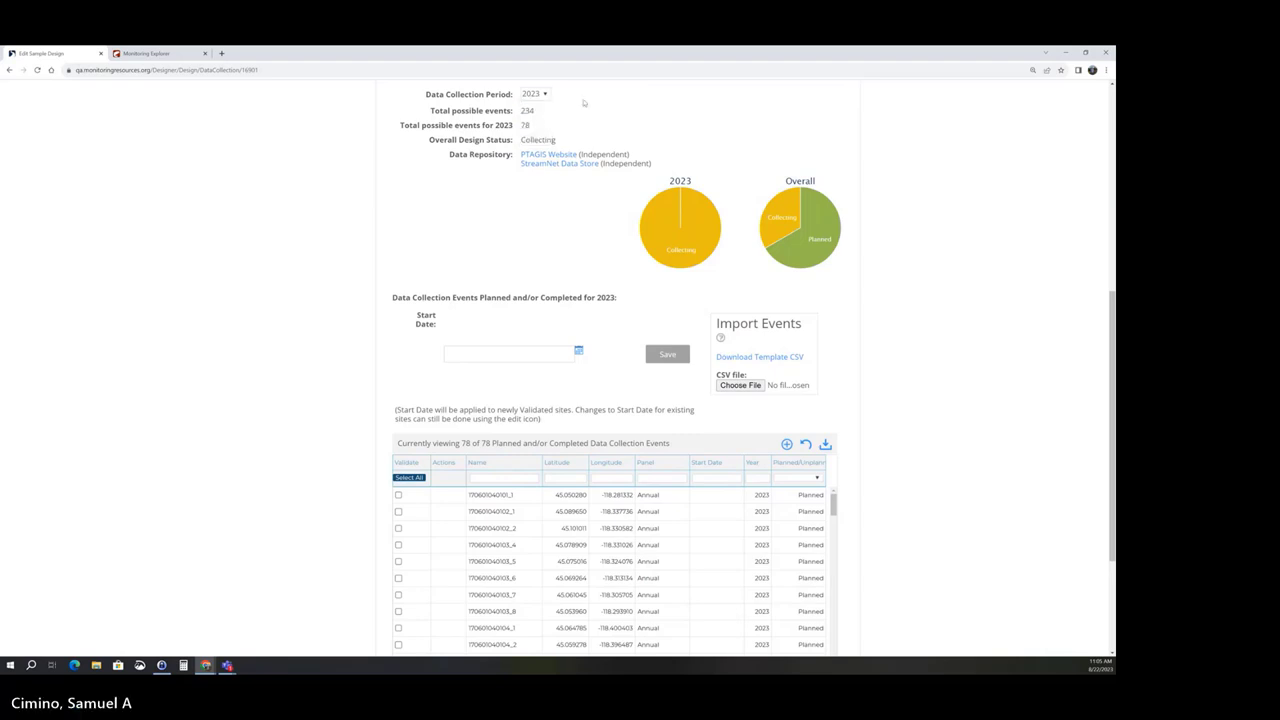
{"action": "scroll", "coordinate": [586, 106], "scroll_direction": "down", "scroll_amount": 2}
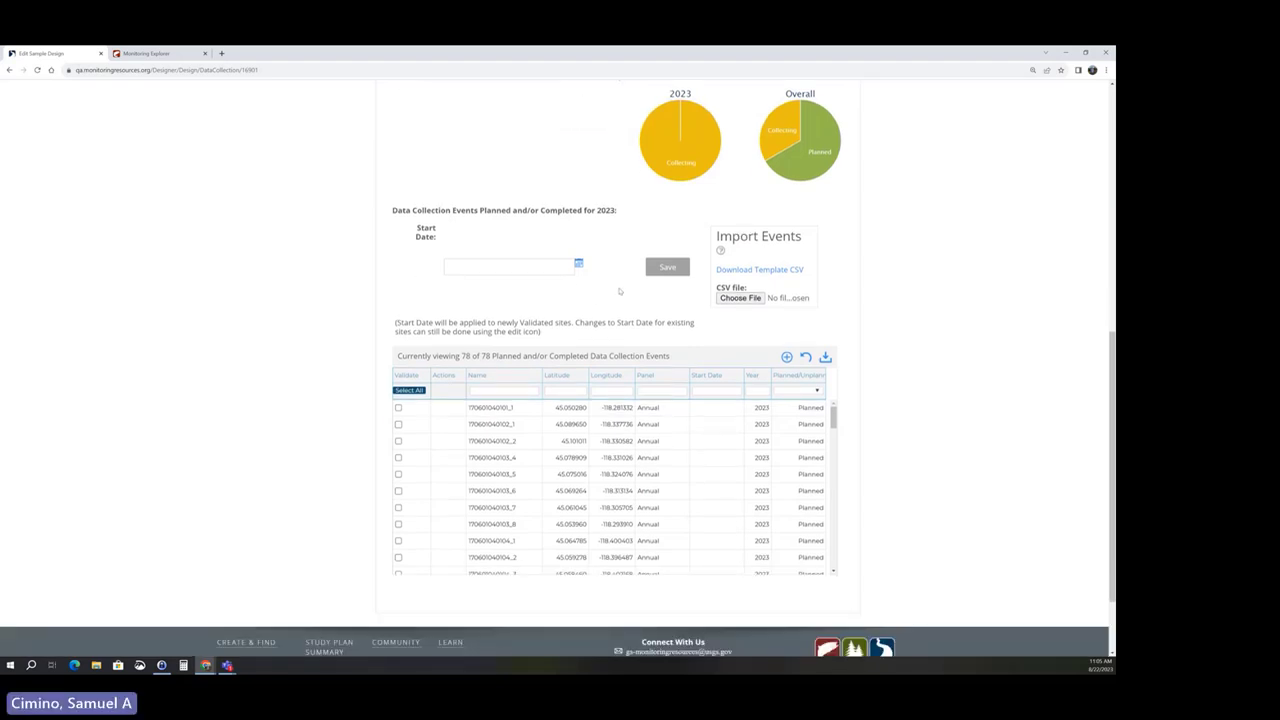
{"action": "scroll", "coordinate": [619, 291], "scroll_direction": "down", "scroll_amount": 1}
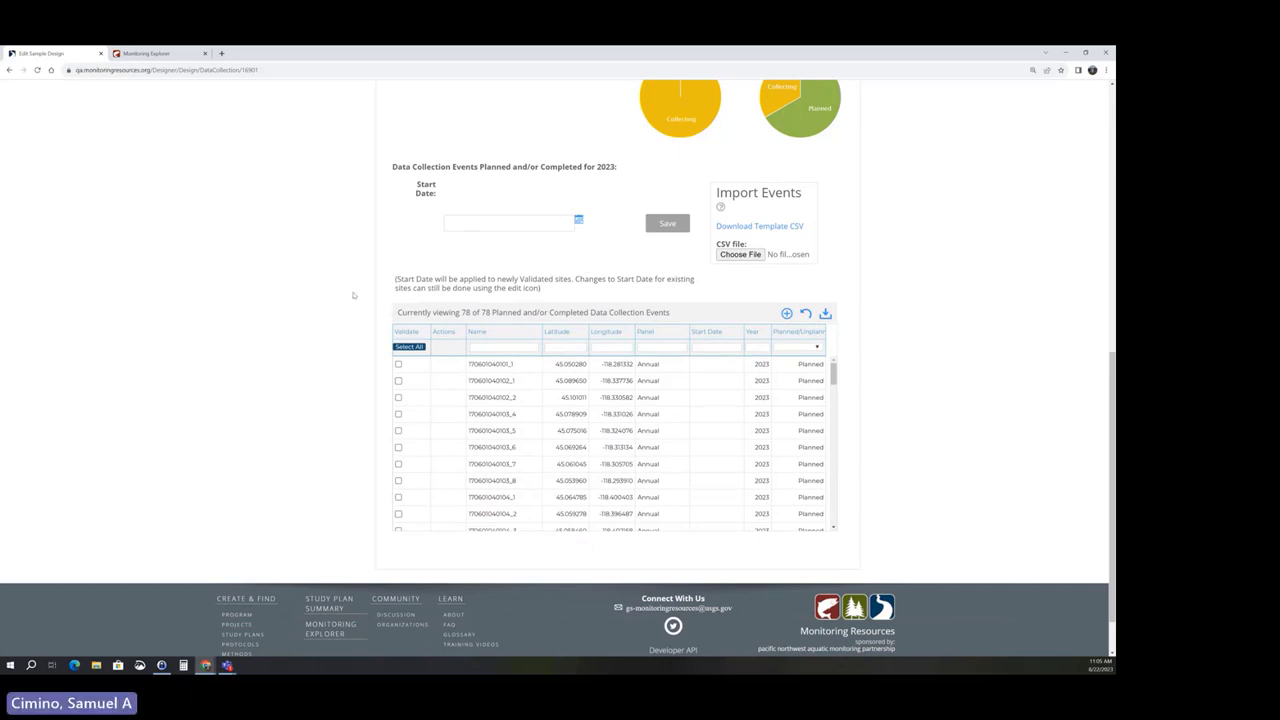
{"action": "scroll", "coordinate": [350, 298], "scroll_direction": "down", "scroll_amount": 1}
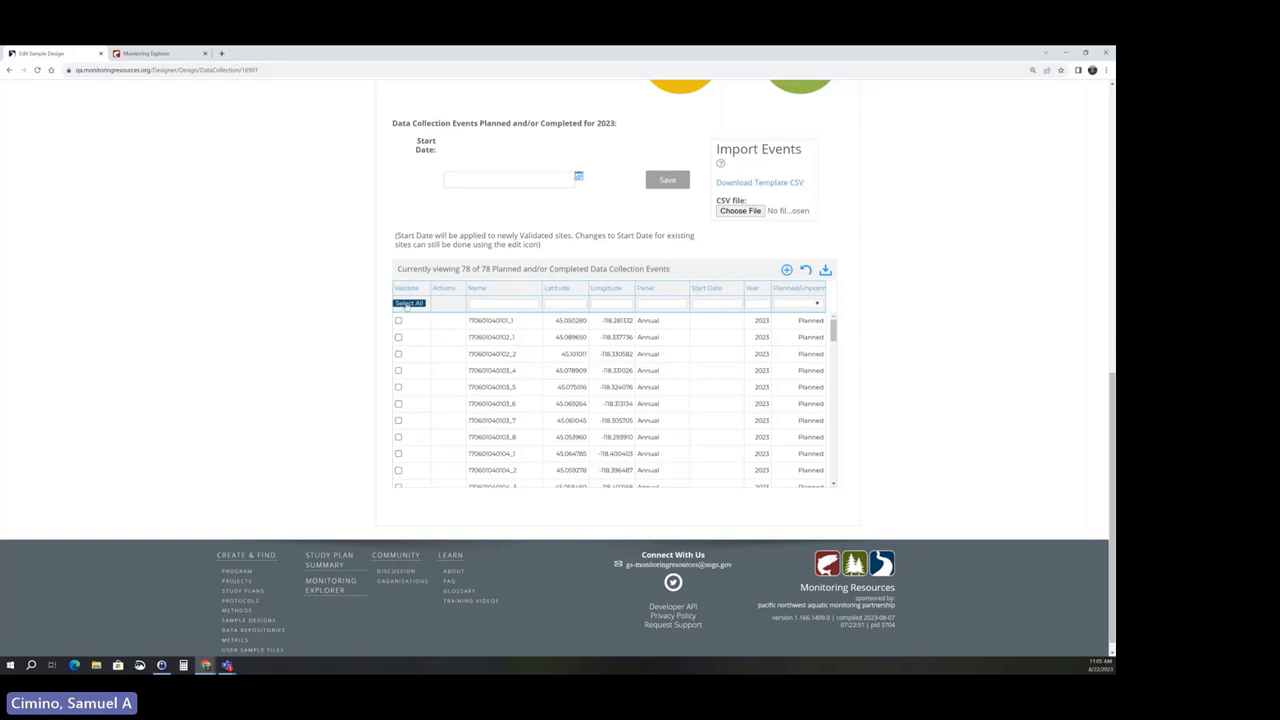
{"action": "left_click", "coordinate": [407, 304]}
{"action": "scroll", "coordinate": [515, 420], "scroll_direction": "down", "scroll_amount": 10}
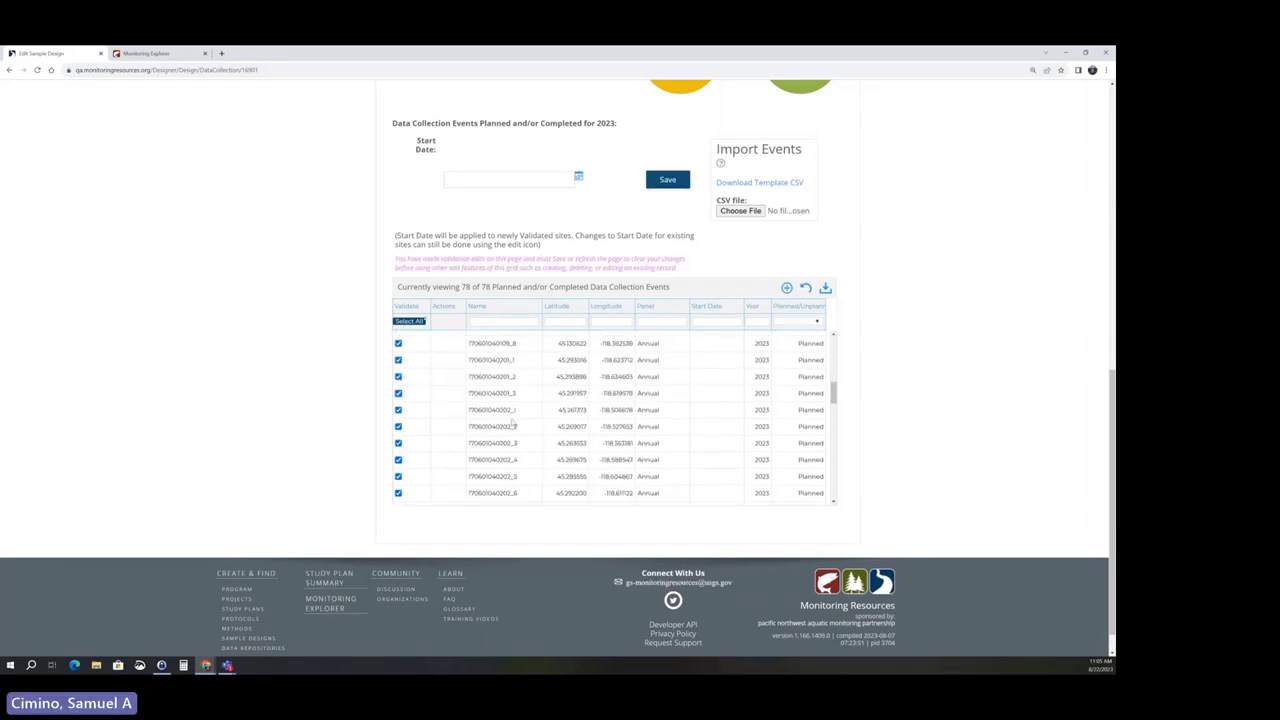
{"action": "scroll", "coordinate": [515, 426], "scroll_direction": "down", "scroll_amount": 10}
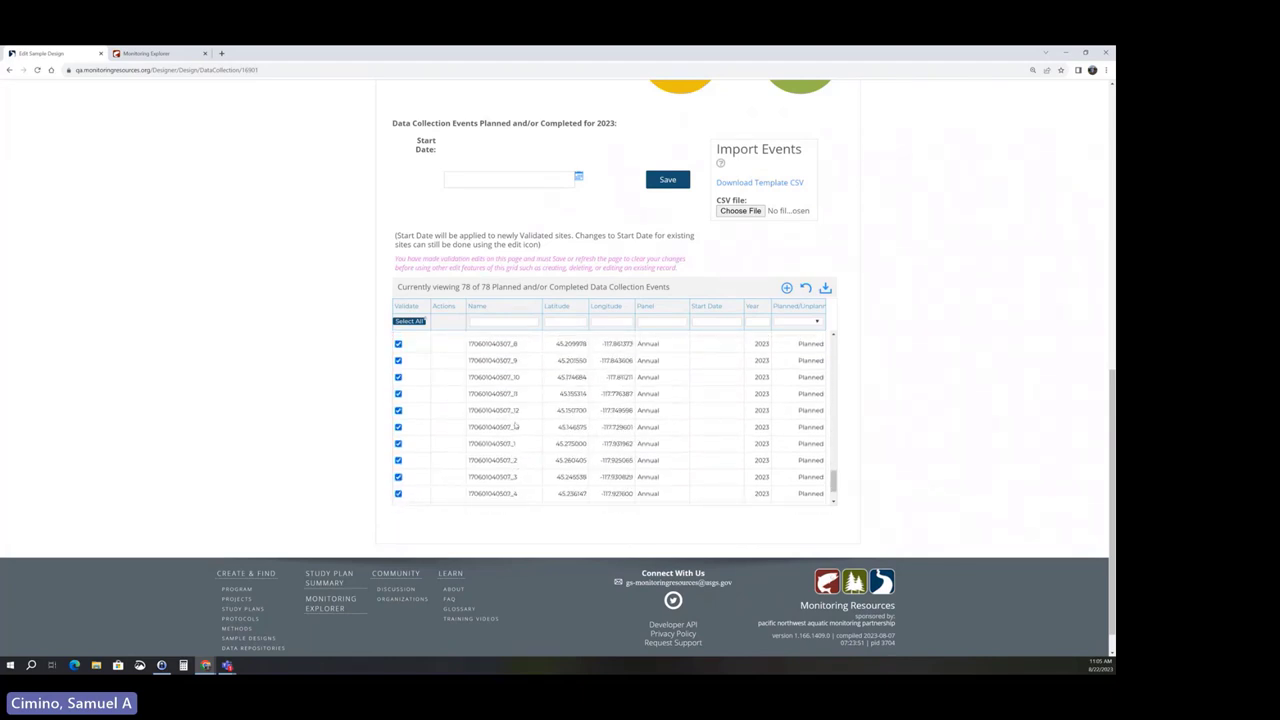
{"action": "scroll", "coordinate": [510, 429], "scroll_direction": "down", "scroll_amount": 1}
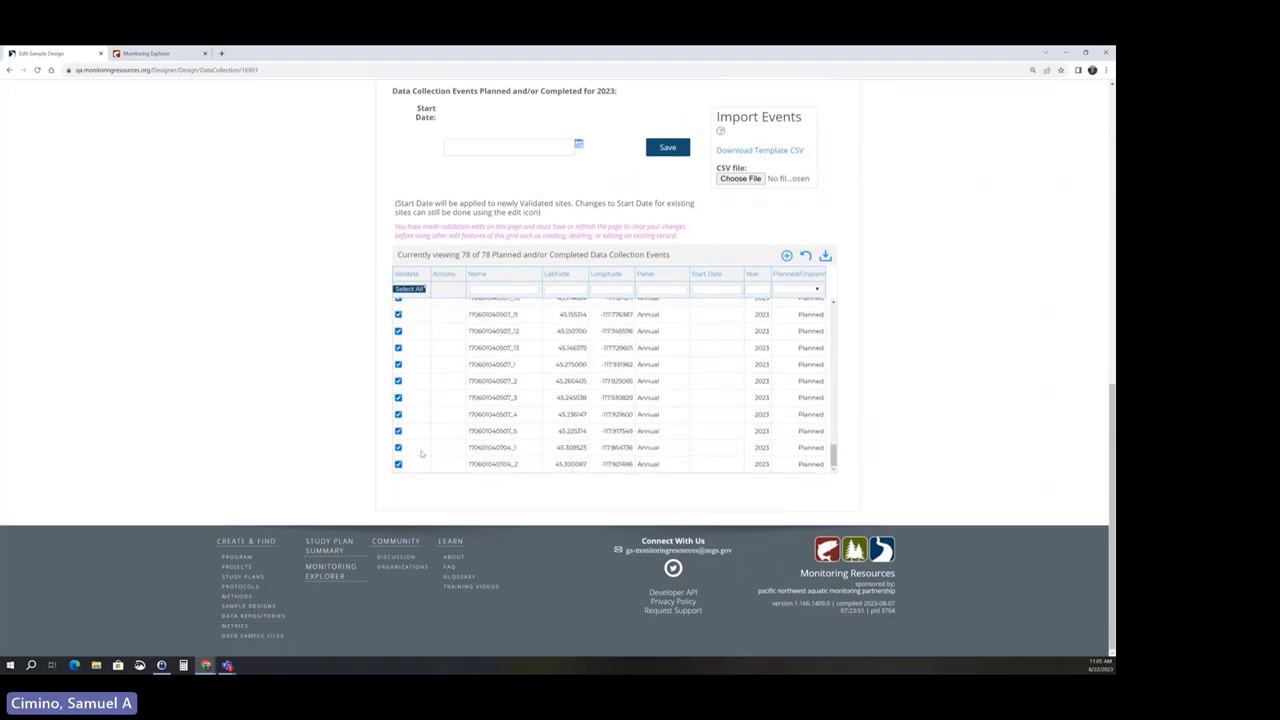
{"action": "scroll", "coordinate": [421, 454], "scroll_direction": "up", "scroll_amount": 10}
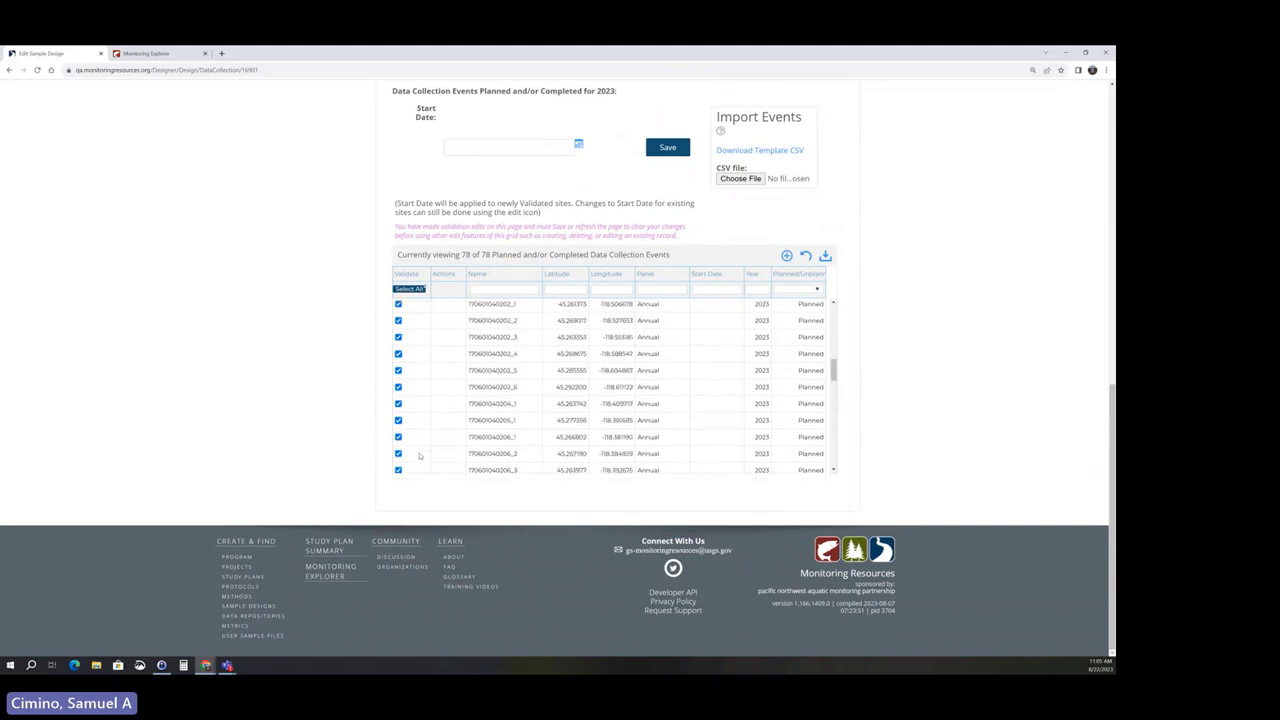
{"action": "scroll", "coordinate": [420, 456], "scroll_direction": "up", "scroll_amount": 3}
{"action": "scroll", "coordinate": [419, 456], "scroll_direction": "up", "scroll_amount": 5}
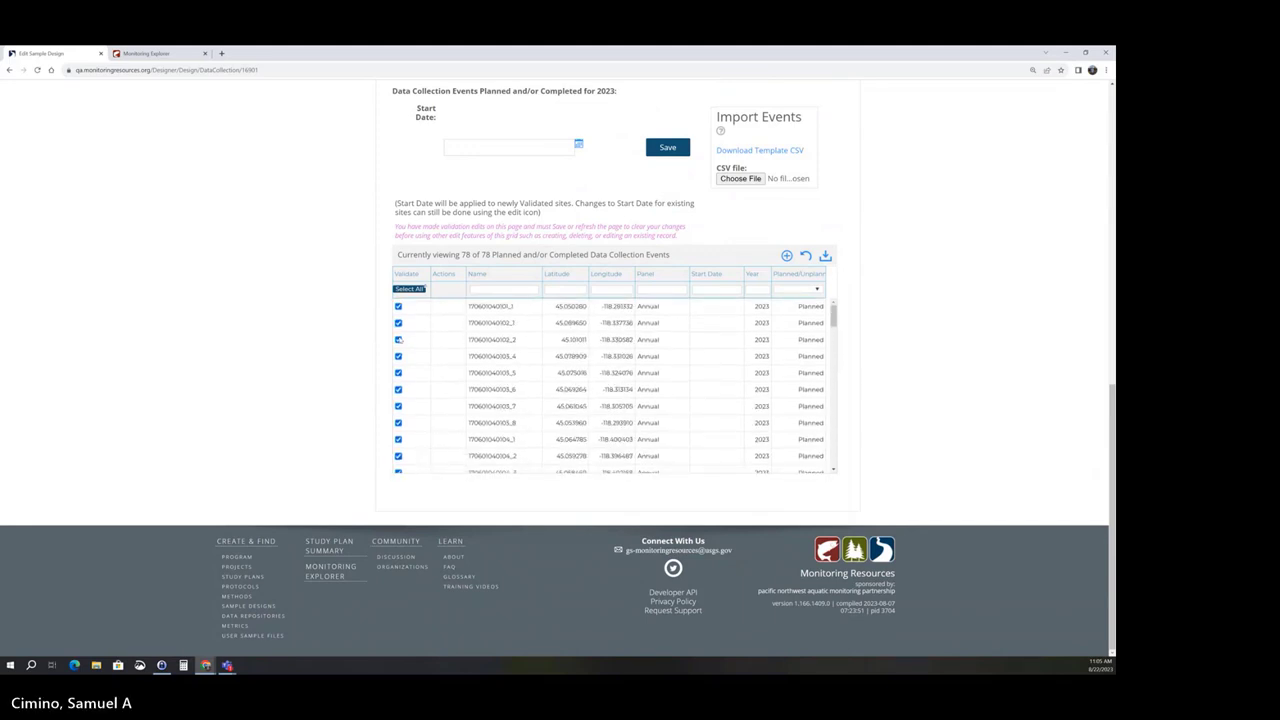
{"action": "left_click", "coordinate": [398, 323]}
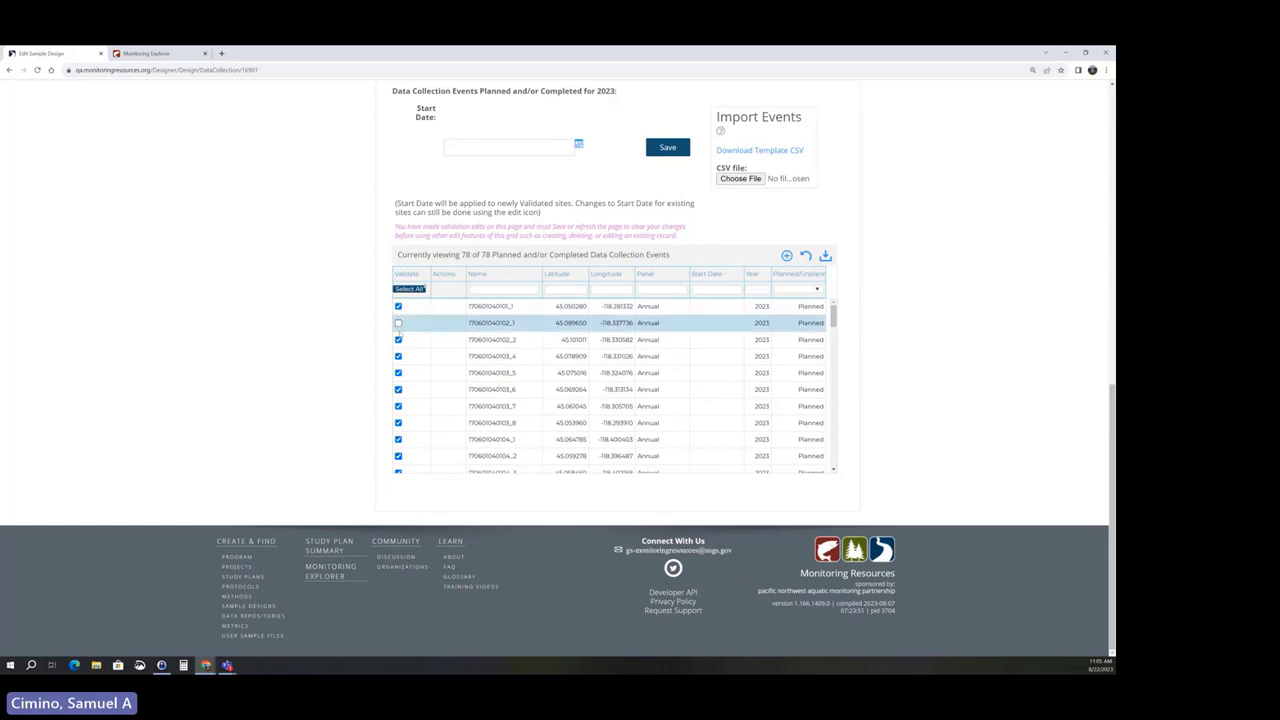
{"action": "left_click", "coordinate": [398, 339]}
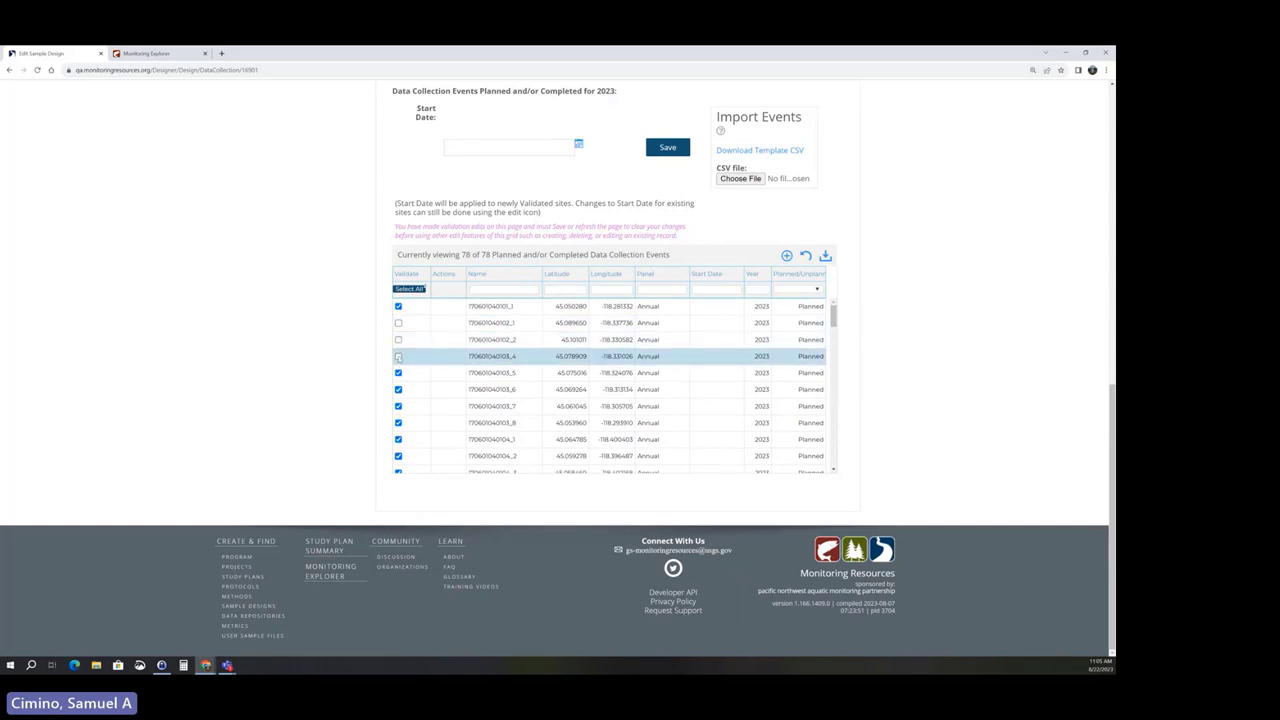
{"action": "left_click", "coordinate": [398, 340]}
{"action": "left_click", "coordinate": [398, 323]}
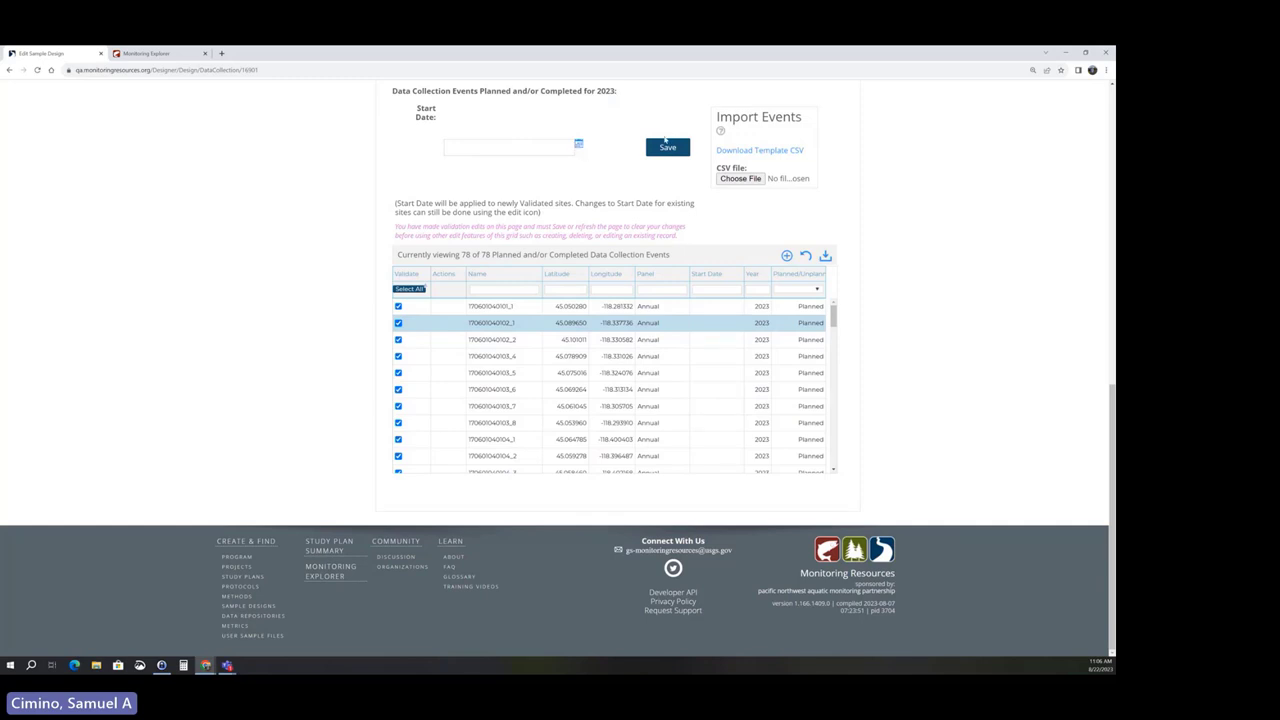
{"action": "scroll", "coordinate": [920, 208], "scroll_direction": "up", "scroll_amount": 1}
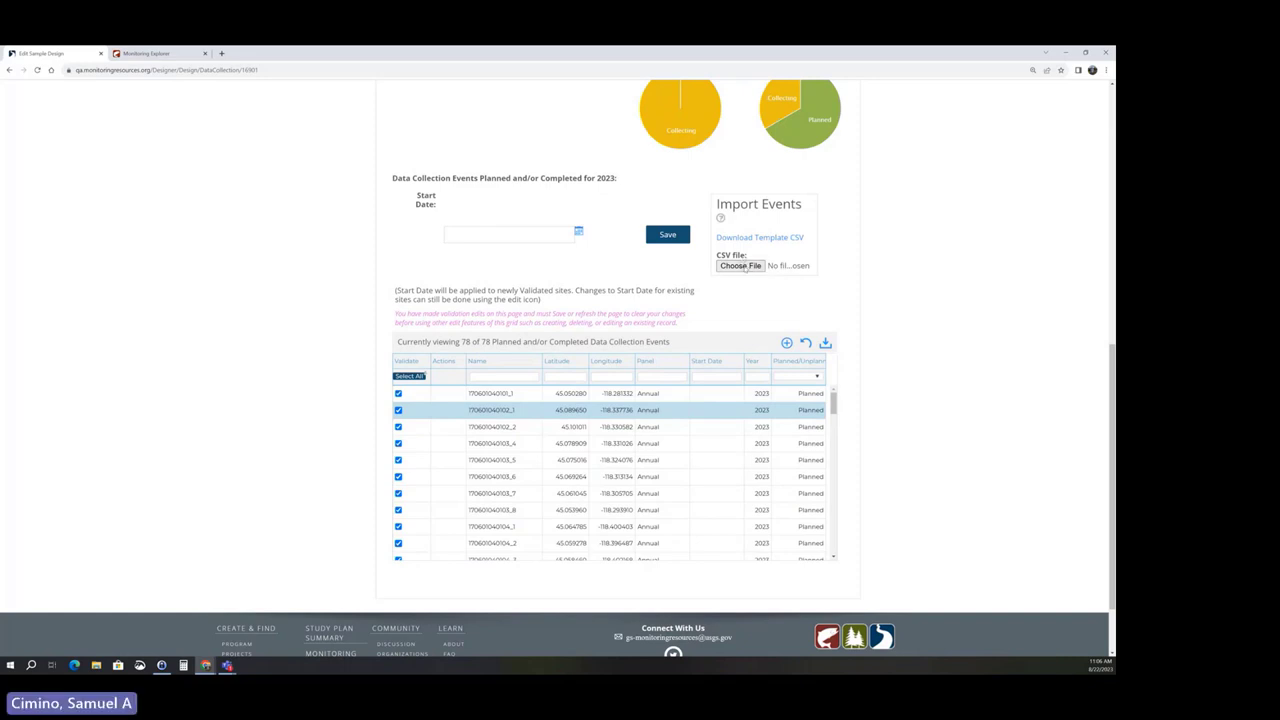
Choose the 'Validation sites CSV' file for the Import Events upload.
{"action": "left_click", "coordinate": [745, 267]}
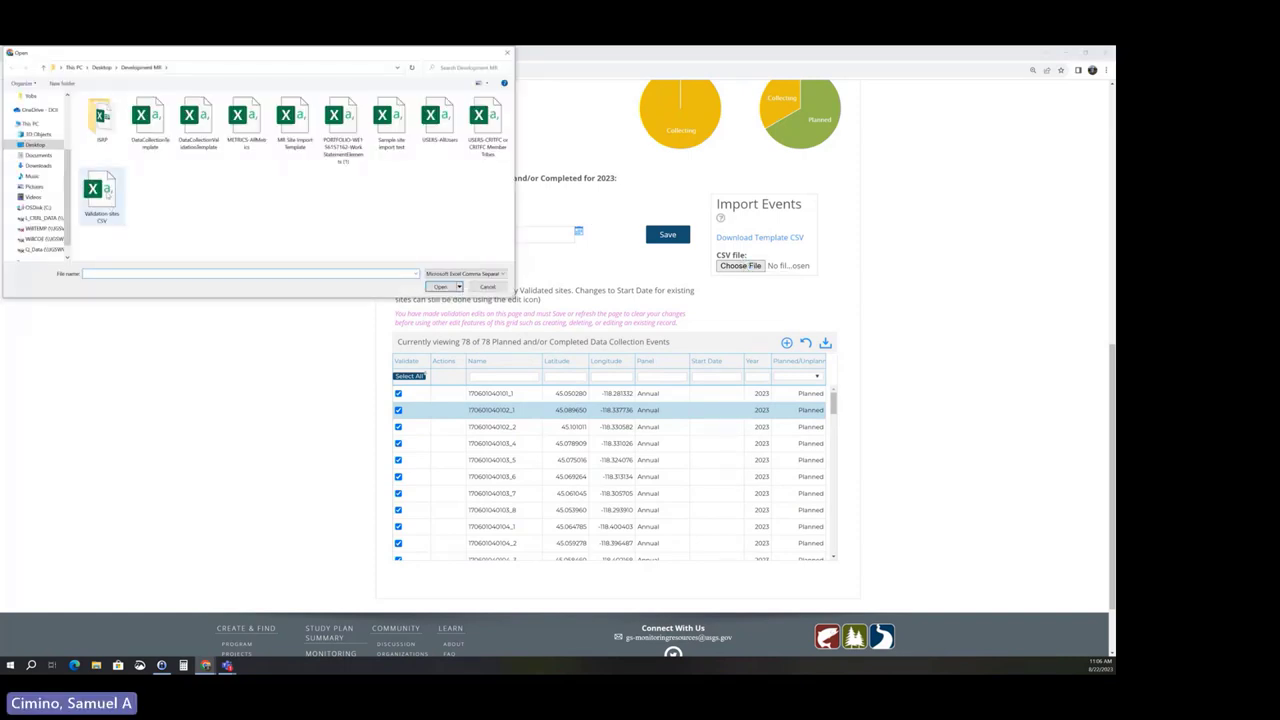
{"action": "left_click", "coordinate": [107, 196]}
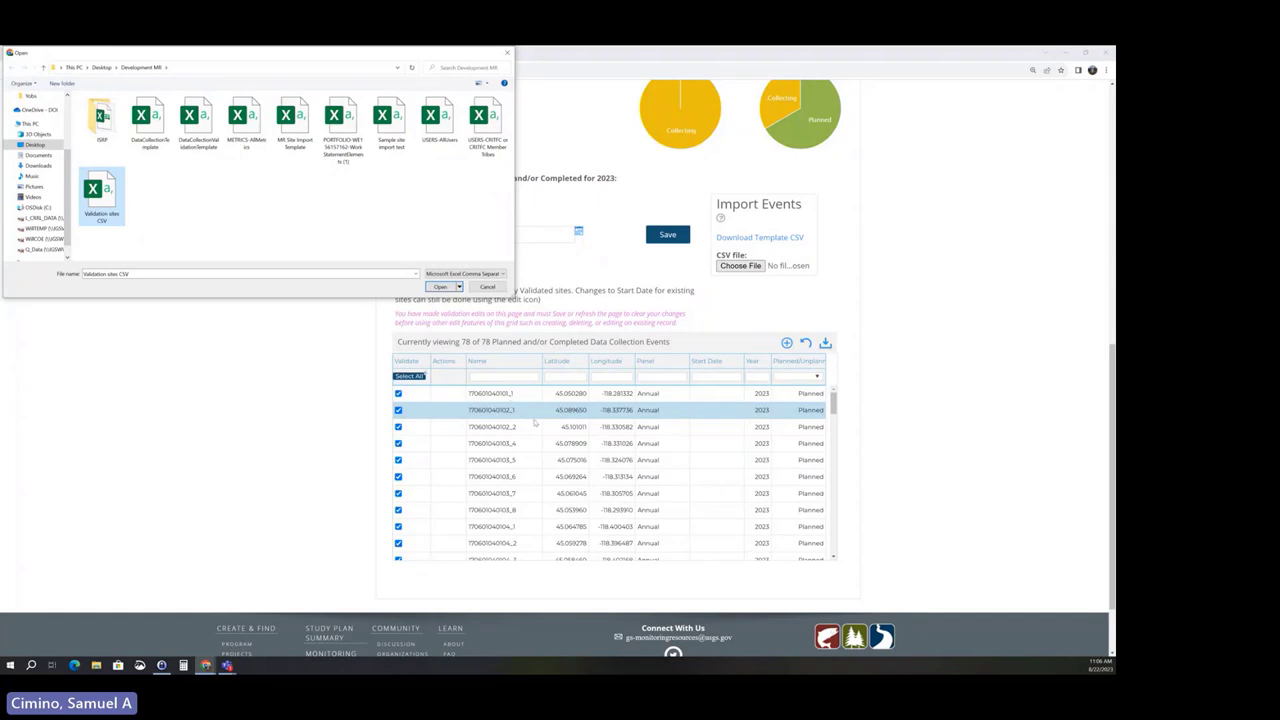
{"action": "scroll", "coordinate": [536, 423], "scroll_direction": "down", "scroll_amount": 1}
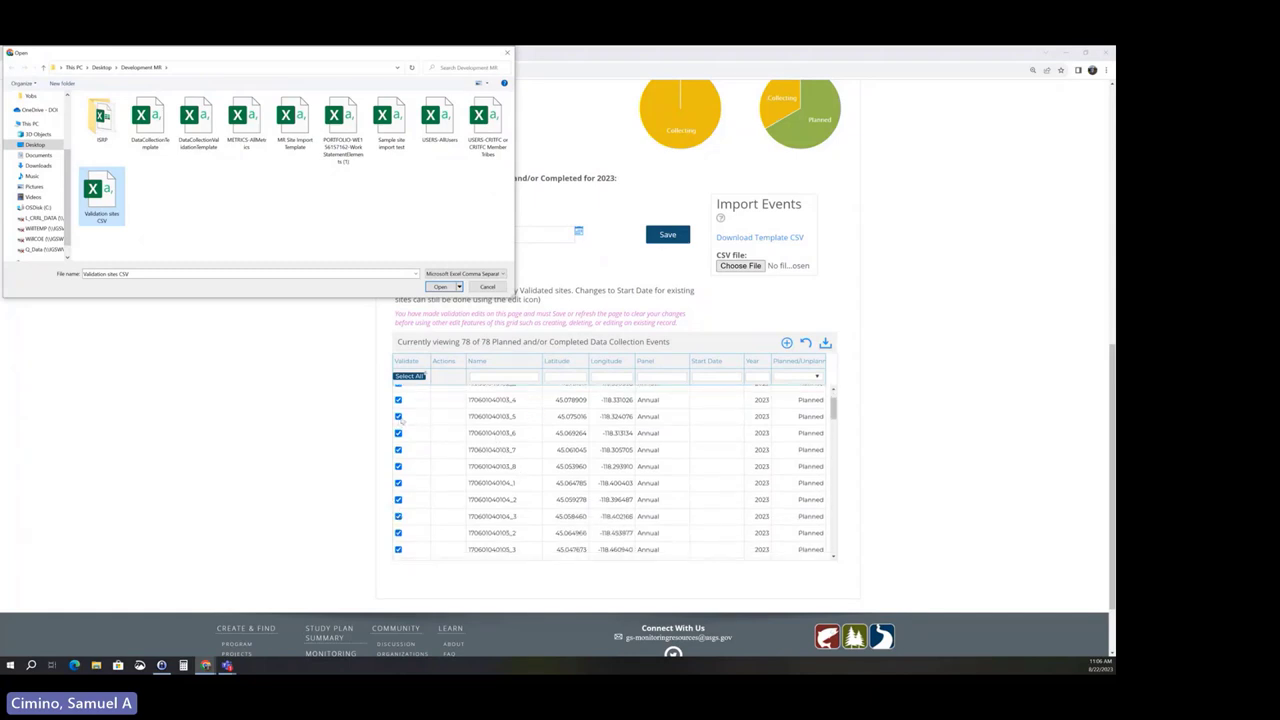
{"action": "scroll", "coordinate": [286, 406], "scroll_direction": "up", "scroll_amount": 2}
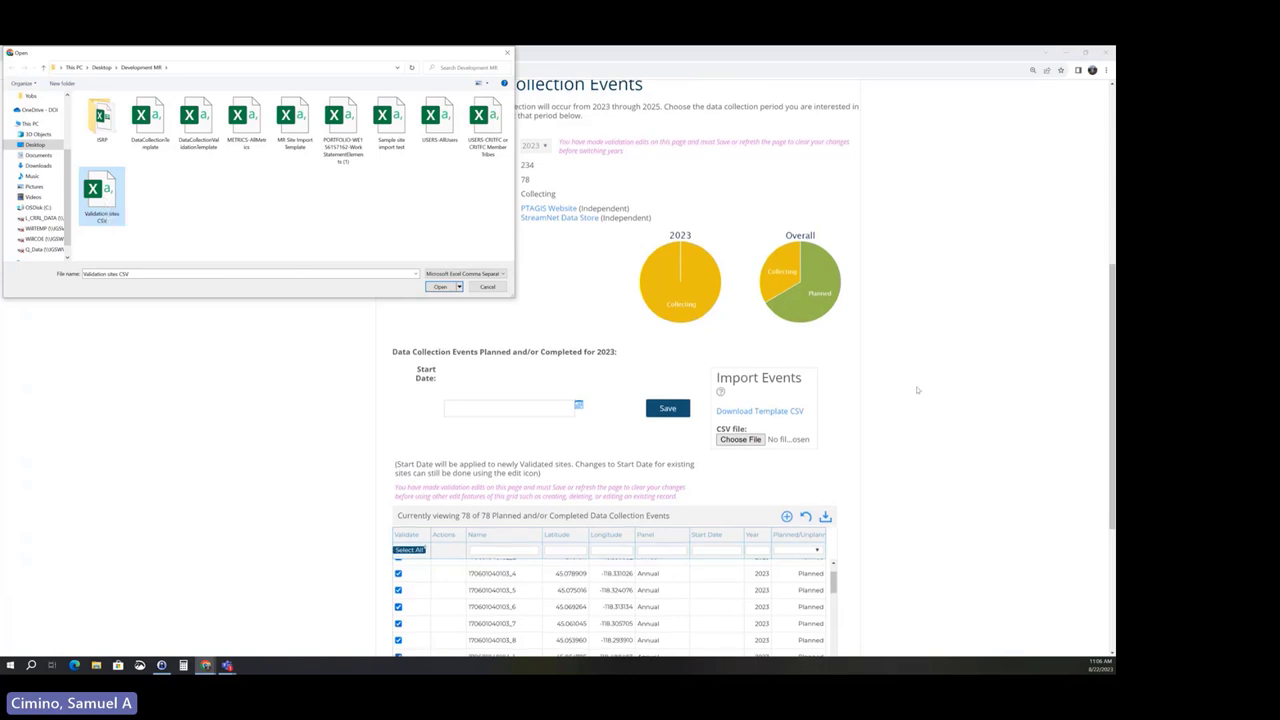
{"action": "scroll", "coordinate": [640, 420], "scroll_direction": "down", "scroll_amount": 1}
{"action": "scroll", "coordinate": [372, 432], "scroll_direction": "down", "scroll_amount": 2}
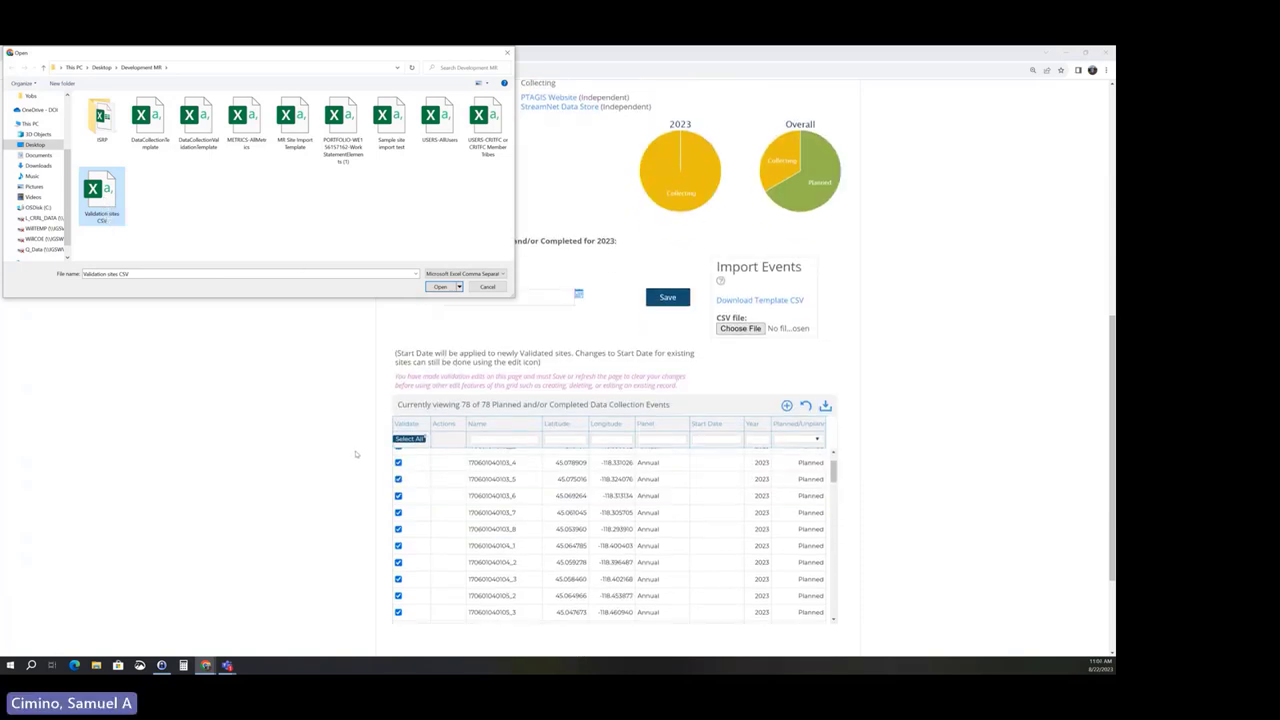
{"action": "scroll", "coordinate": [576, 370], "scroll_direction": "down", "scroll_amount": 3}
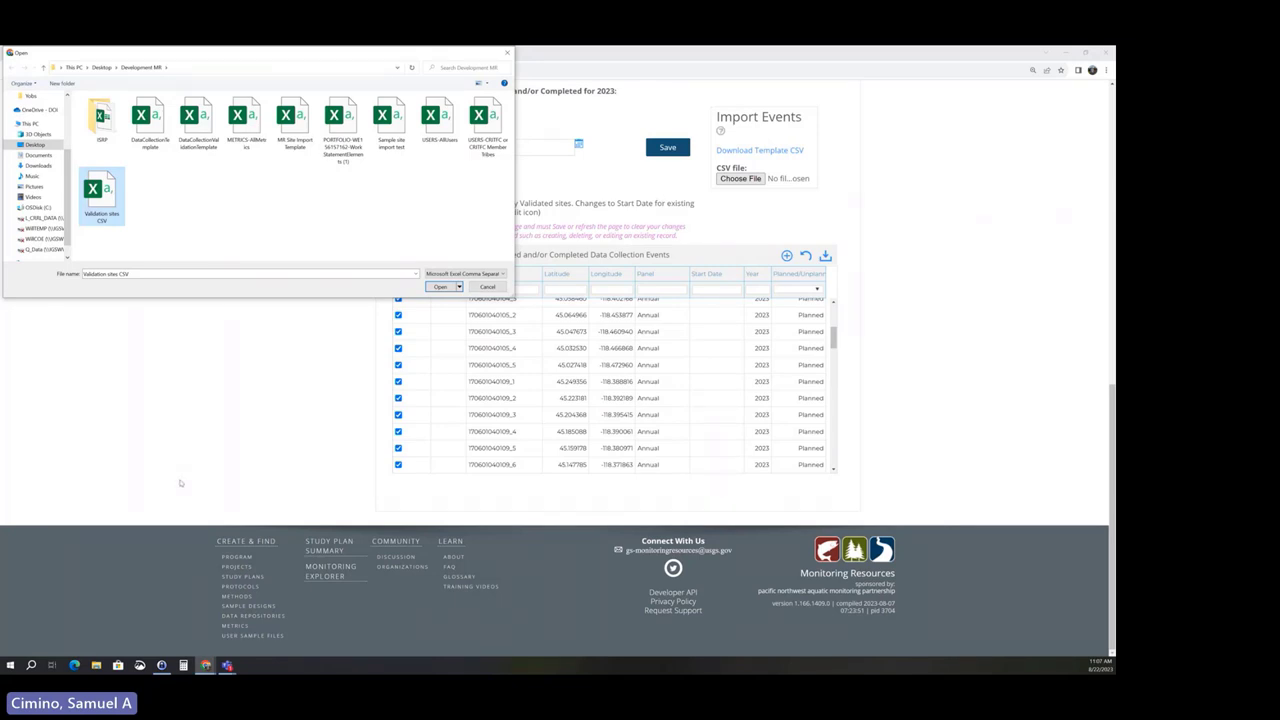
Cancel the file selection and read the Import Events CSV guidelines help.
{"action": "left_click", "coordinate": [487, 287]}
{"action": "scroll", "coordinate": [316, 324], "scroll_direction": "up", "scroll_amount": 2}
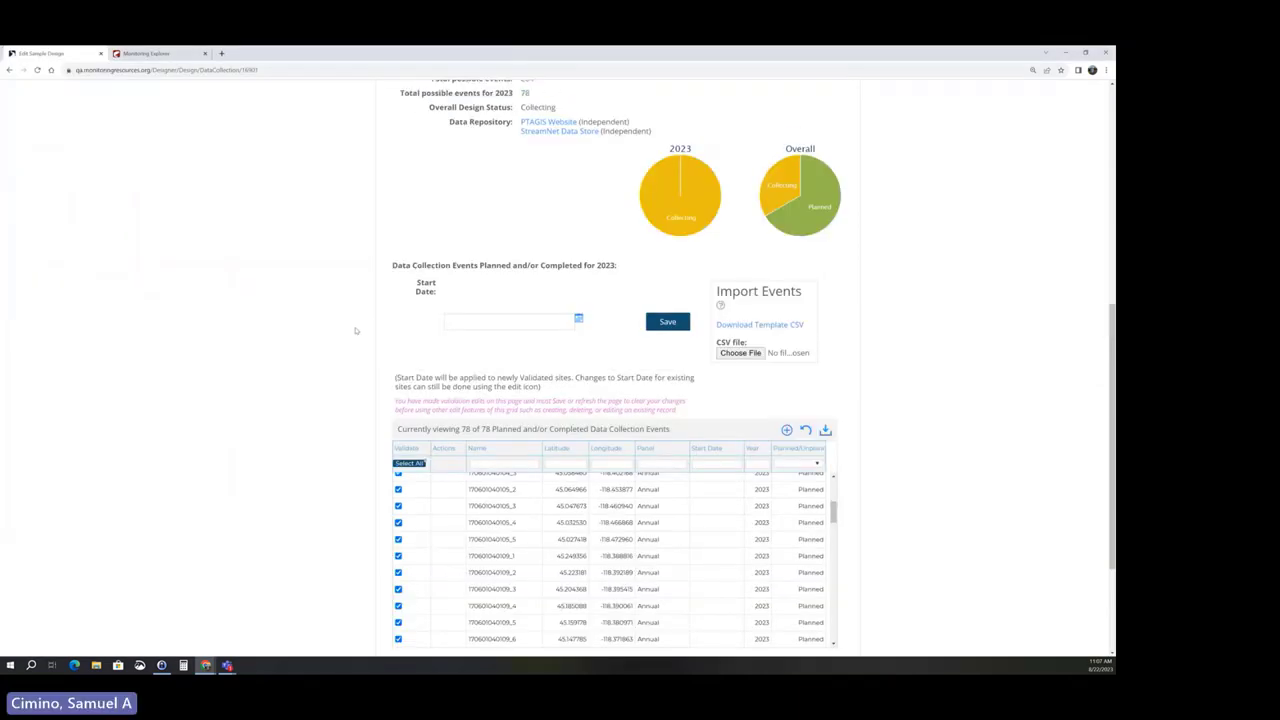
{"action": "scroll", "coordinate": [451, 398], "scroll_direction": "down", "scroll_amount": 1}
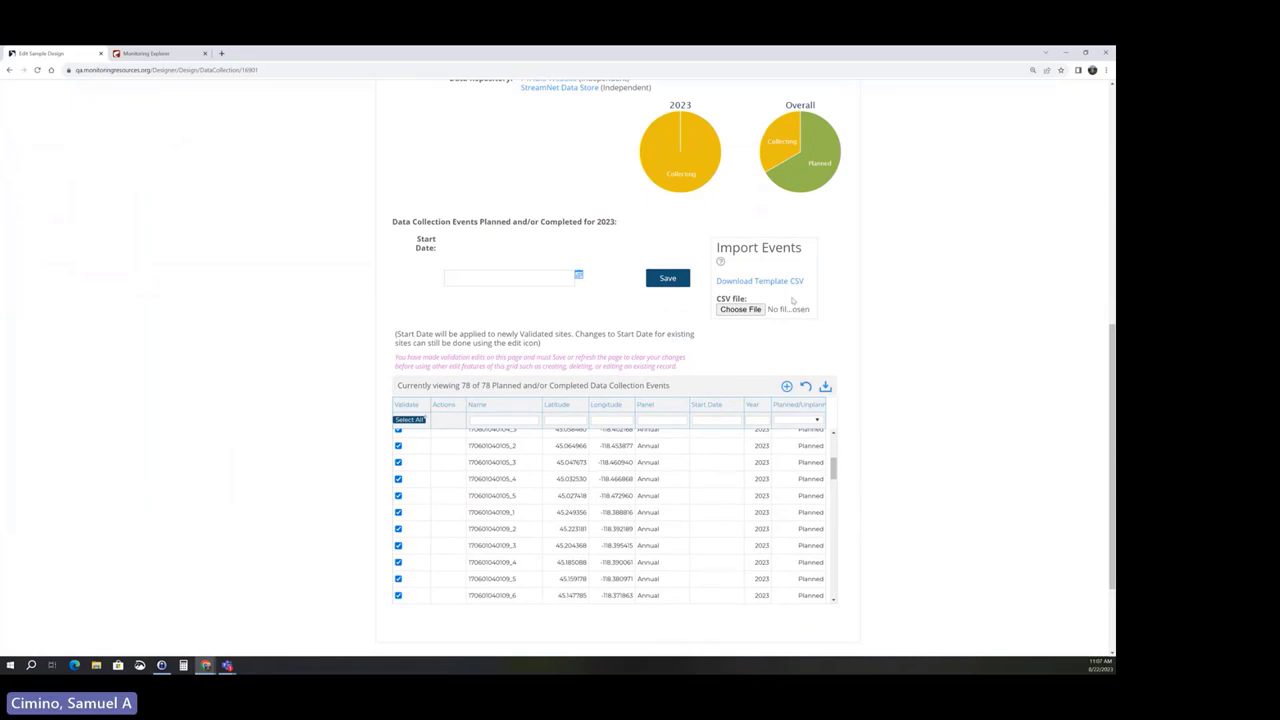
{"action": "mouse_move", "coordinate": [721, 262]}
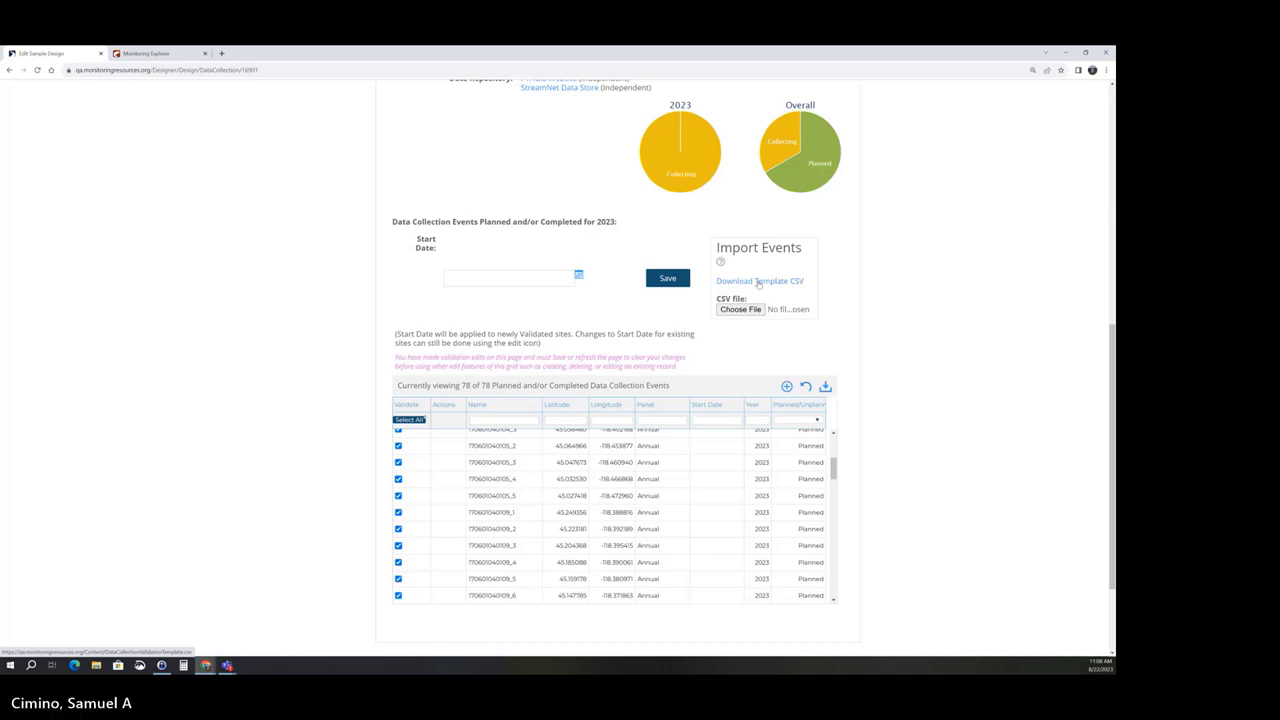
{"action": "scroll", "coordinate": [330, 406], "scroll_direction": "down", "scroll_amount": 1}
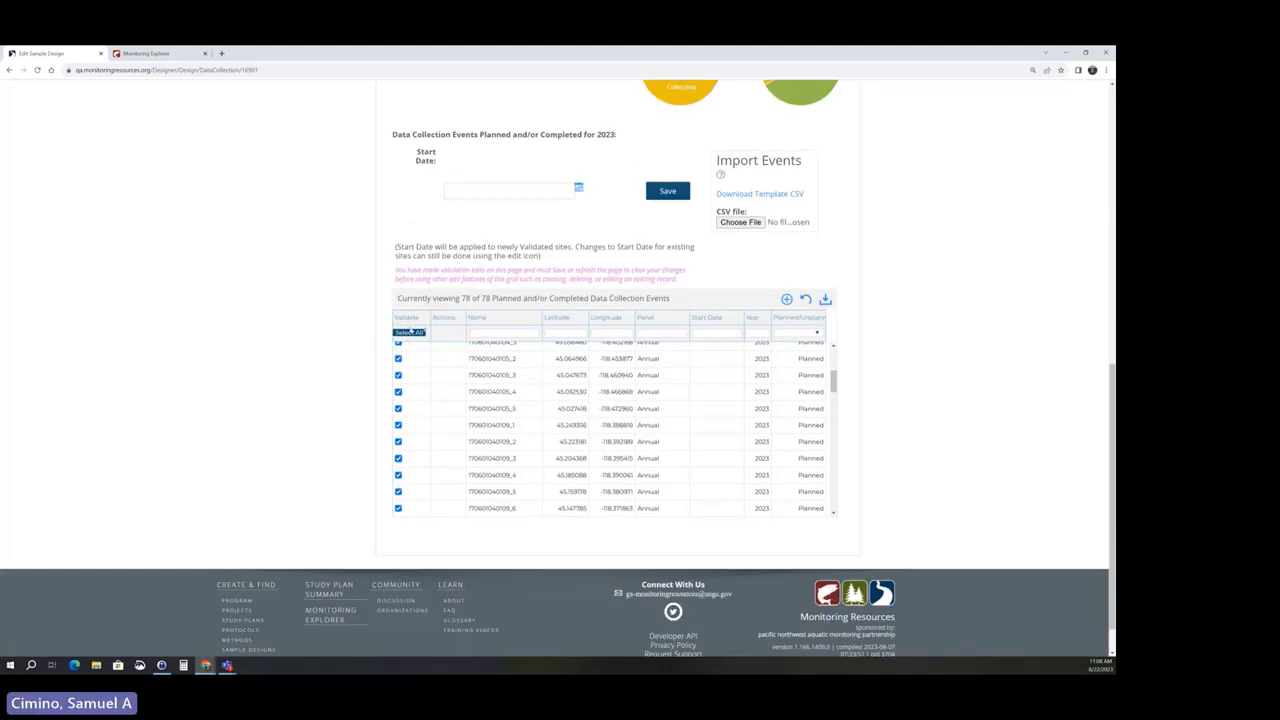
{"action": "scroll", "coordinate": [487, 333], "scroll_direction": "up", "scroll_amount": 1}
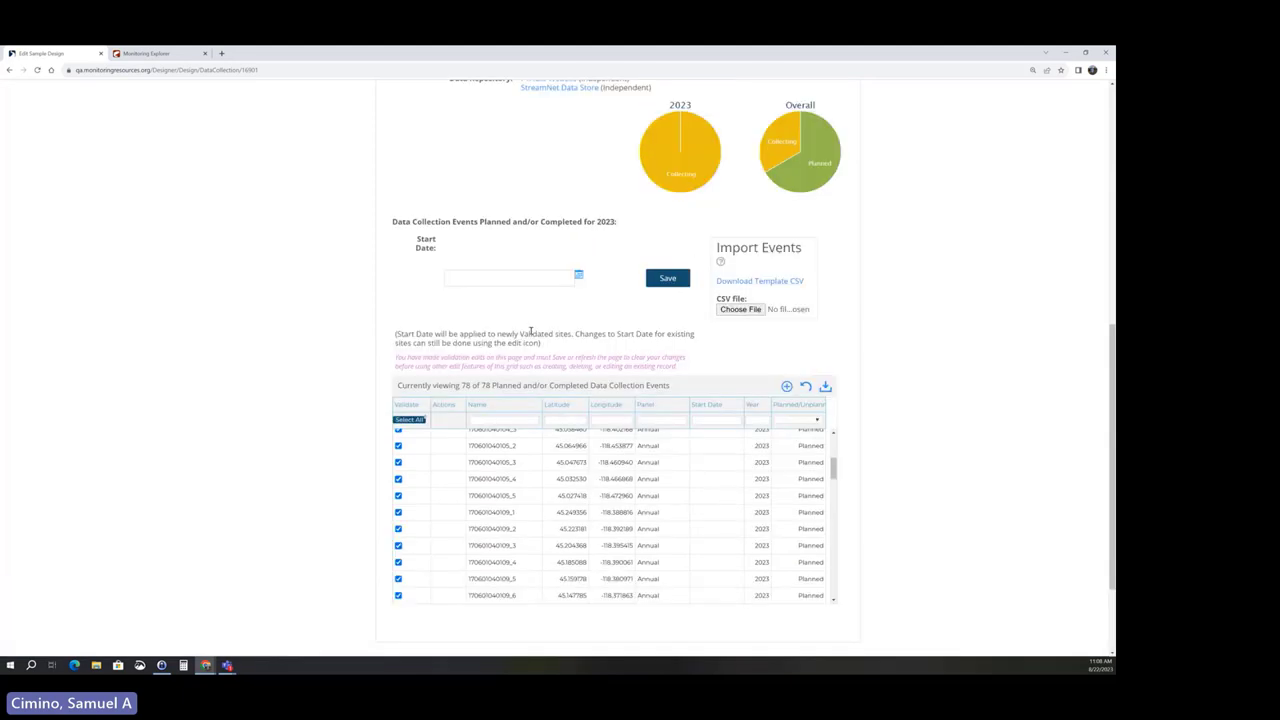
Save the checked site validations with start date August 1, 2023, marking them Complete.
{"action": "left_click", "coordinate": [578, 275]}
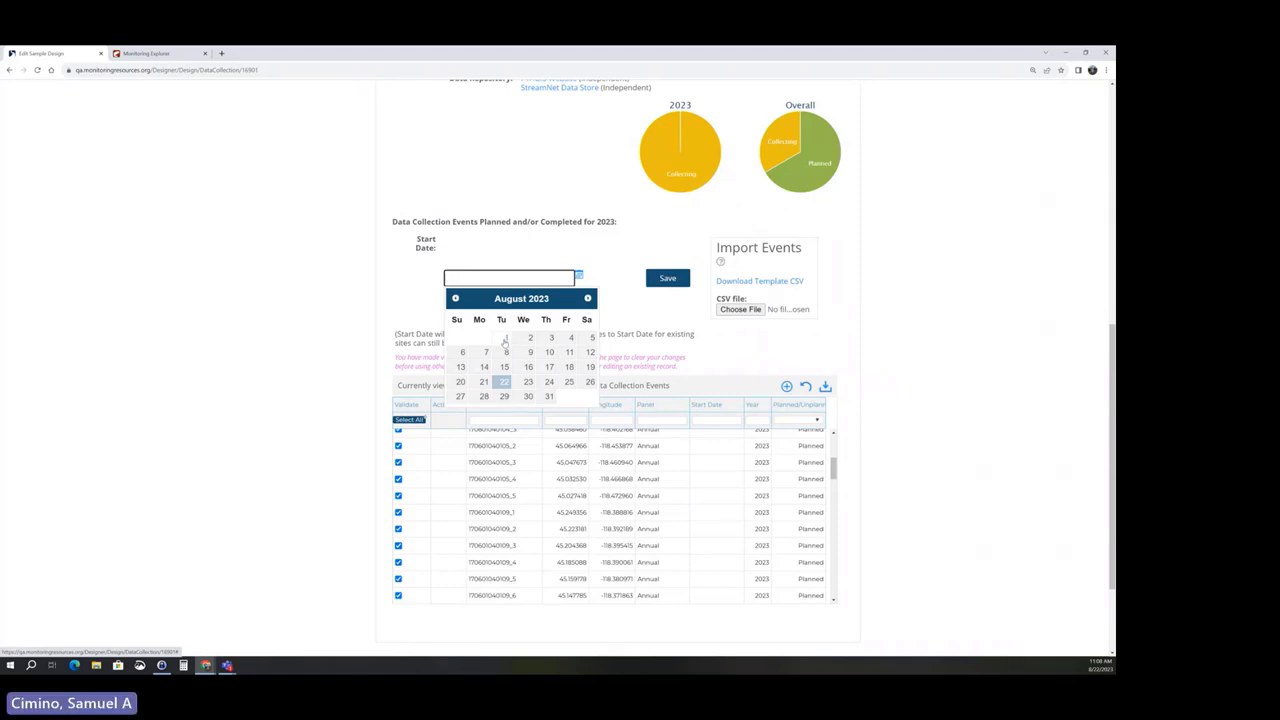
{"action": "left_click", "coordinate": [505, 340]}
{"action": "left_click", "coordinate": [664, 276]}
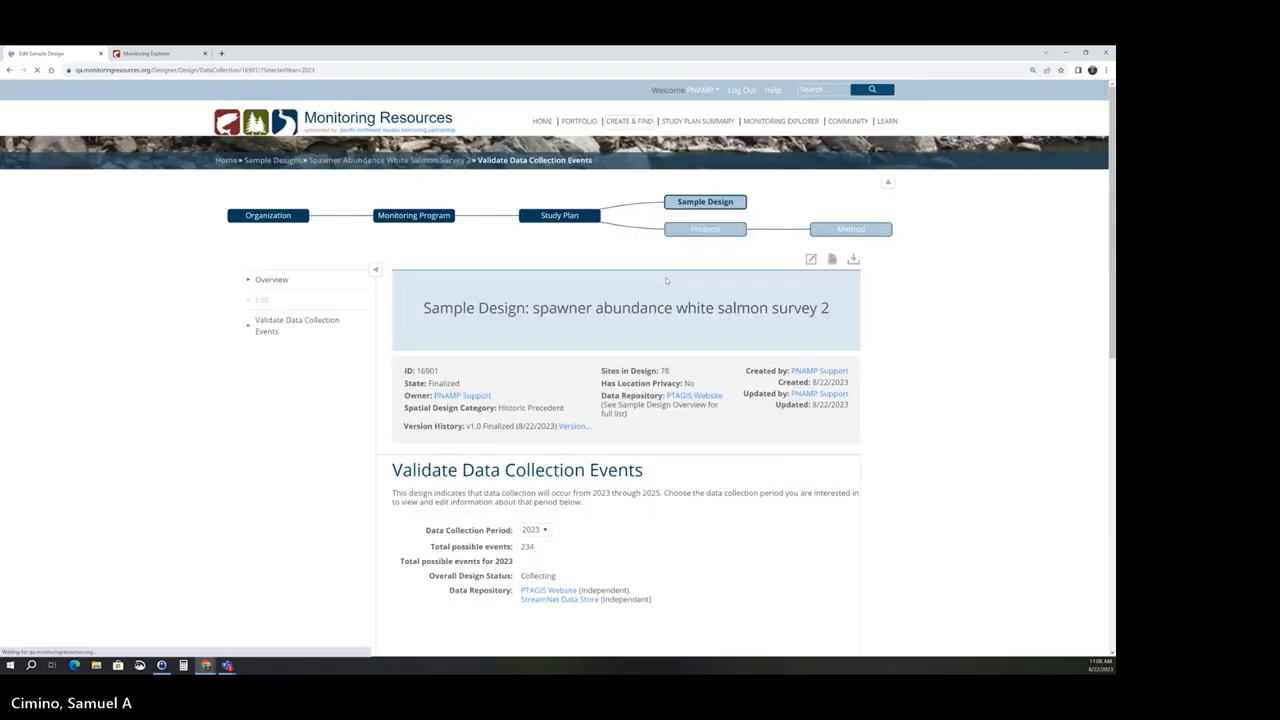
{"action": "scroll", "coordinate": [948, 370], "scroll_direction": "down", "scroll_amount": 3}
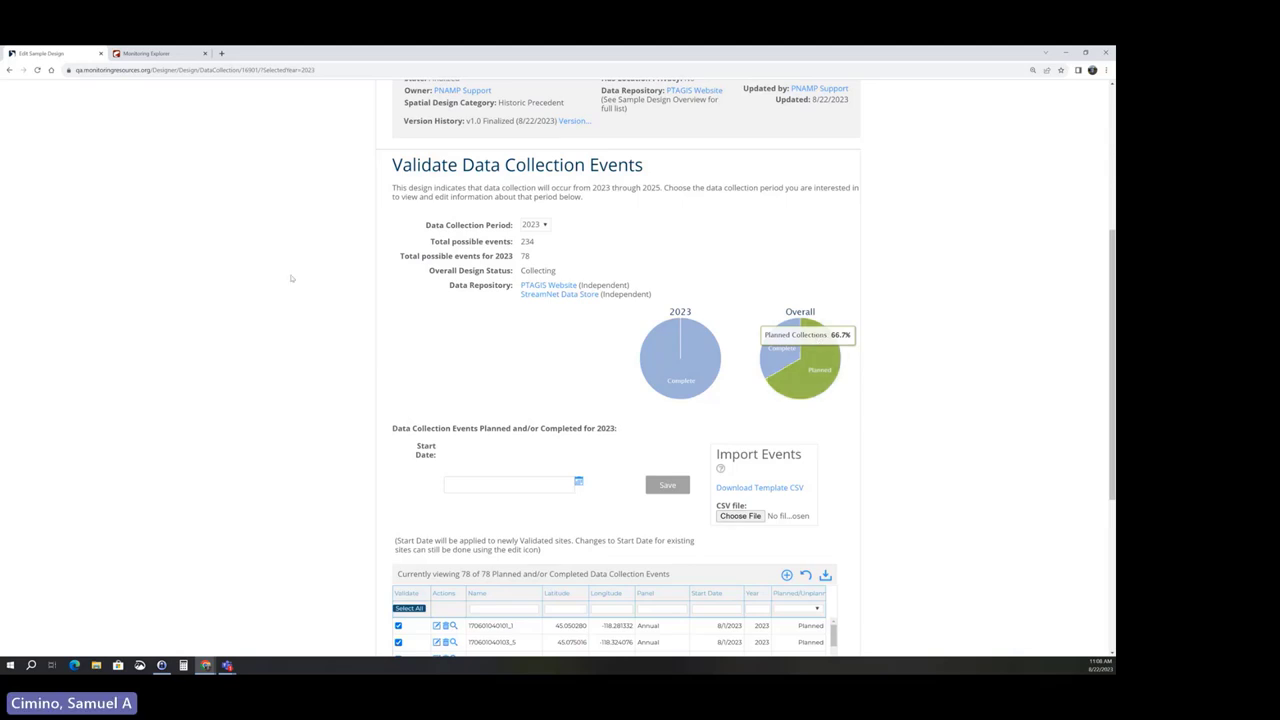
{"action": "scroll", "coordinate": [316, 273], "scroll_direction": "up", "scroll_amount": 1}
{"action": "scroll", "coordinate": [316, 273], "scroll_direction": "up", "scroll_amount": 2}
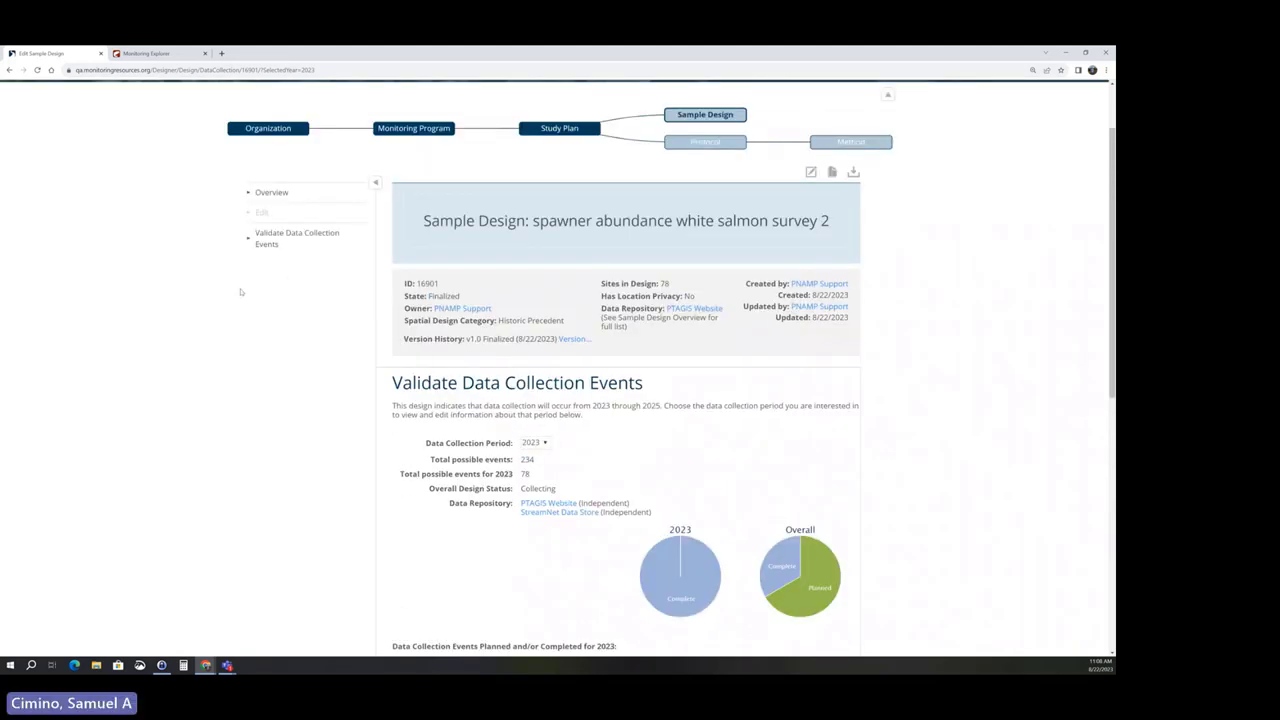
{"action": "scroll", "coordinate": [240, 294], "scroll_direction": "up", "scroll_amount": 1}
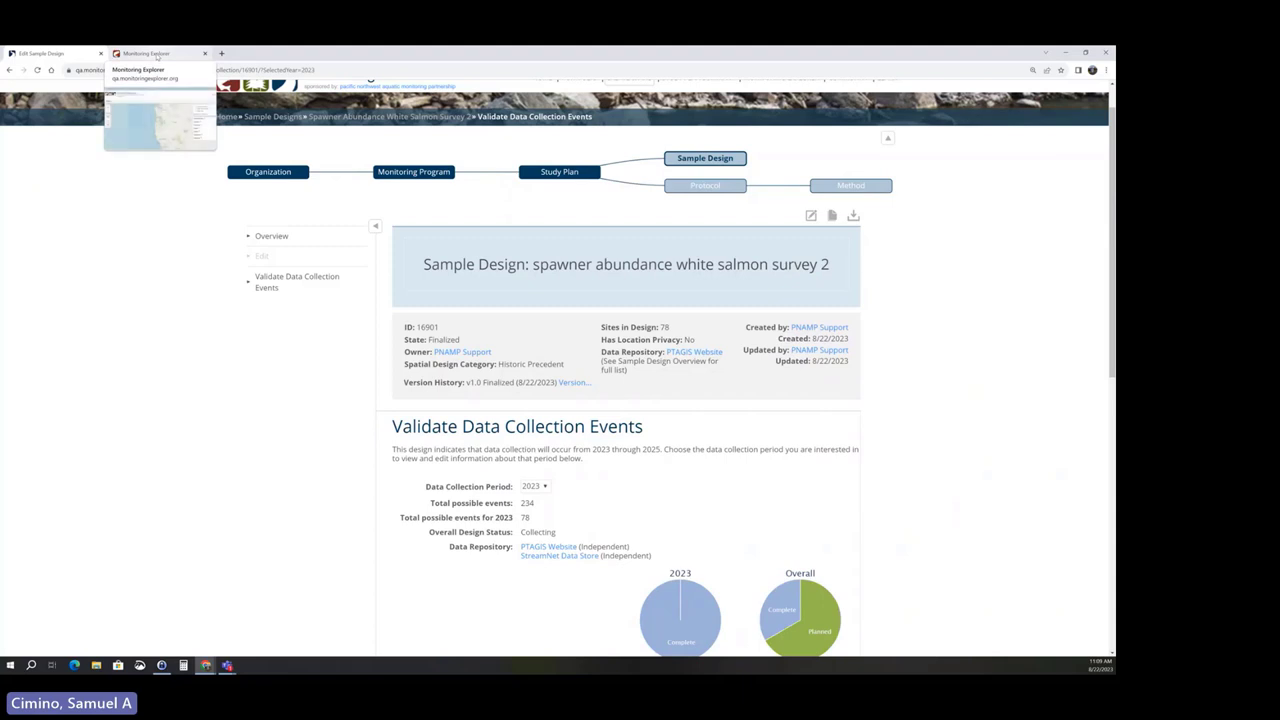
Zoom the Monitoring Explorer map into the Pacific Northwest, drawing then deleting a polygon around the 1405 cluster.
{"action": "scroll", "coordinate": [655, 372], "scroll_direction": "up", "scroll_amount": 2}
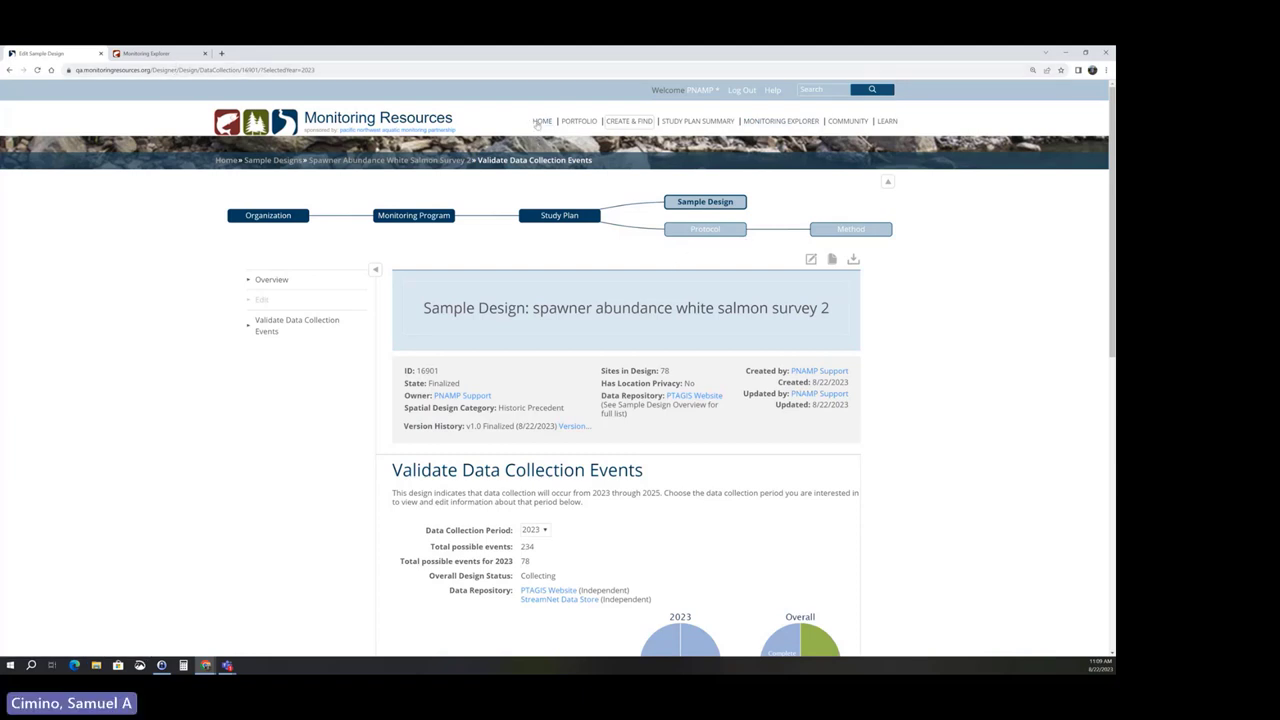
{"action": "left_click", "coordinate": [140, 53]}
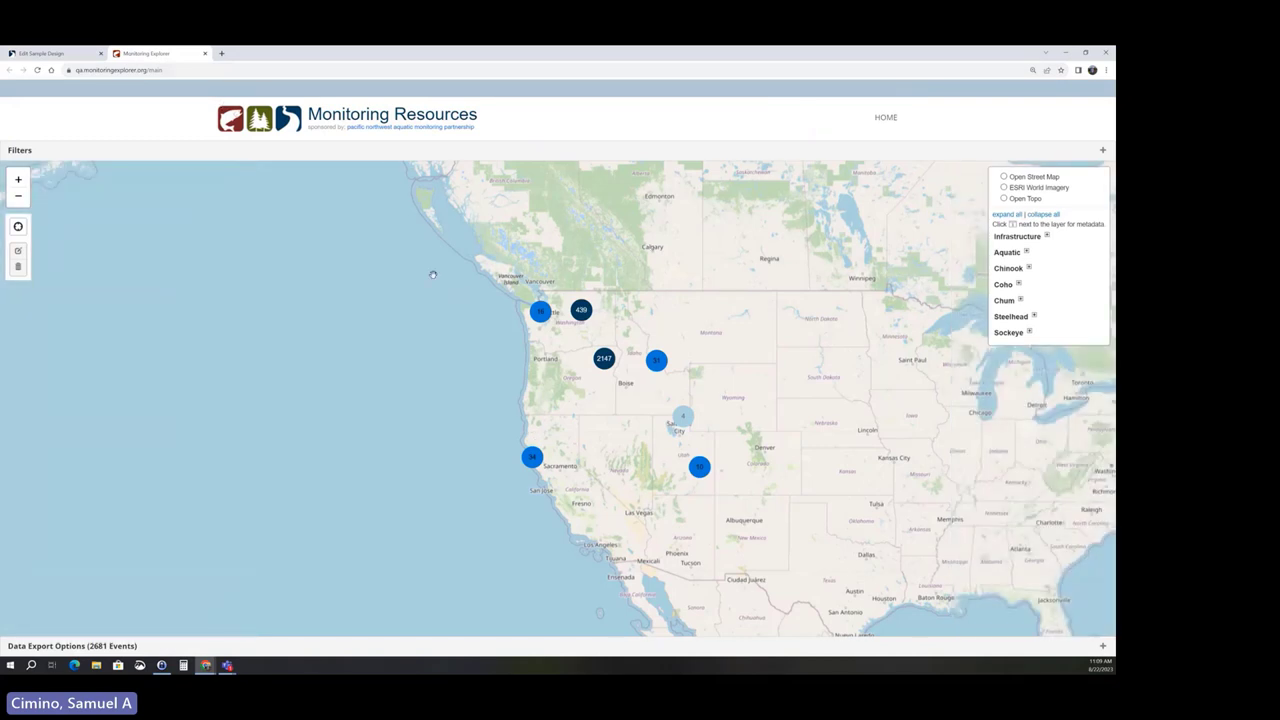
{"action": "left_click_drag", "start_coordinate": [582, 419], "coordinate": [426, 371]}
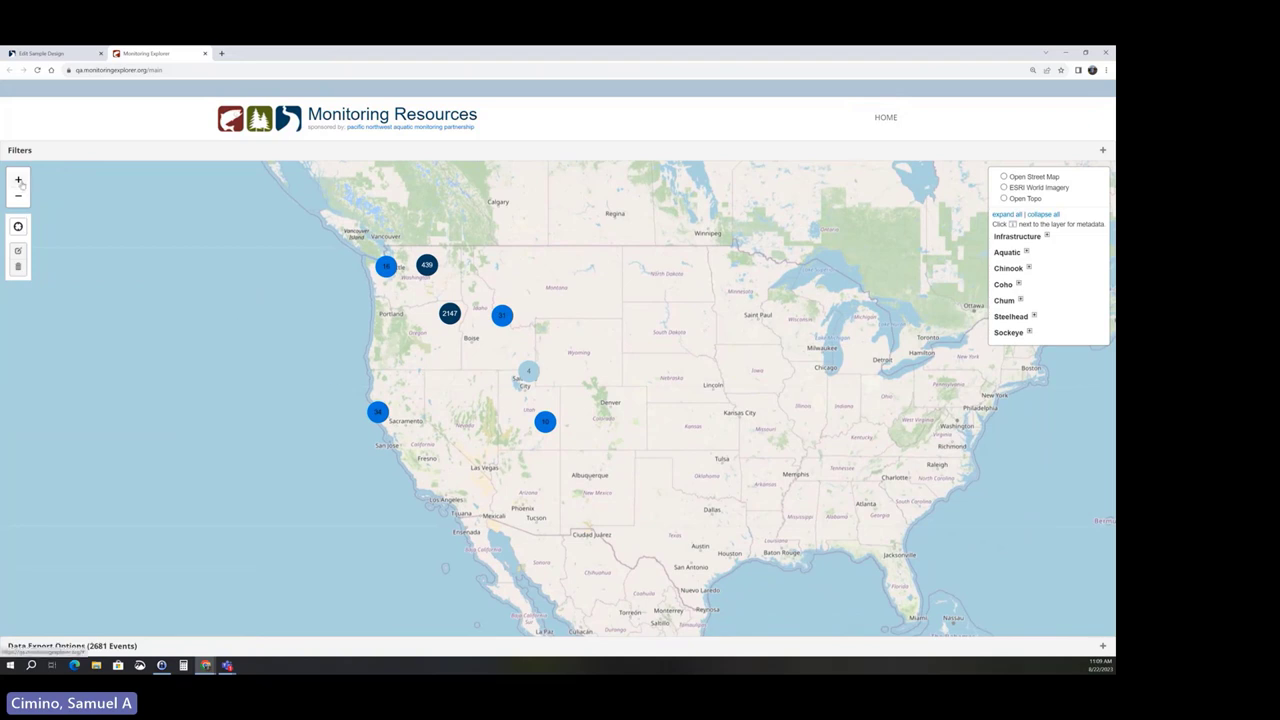
{"action": "left_click", "coordinate": [18, 180]}
{"action": "left_click_drag", "start_coordinate": [317, 372], "coordinate": [426, 496]}
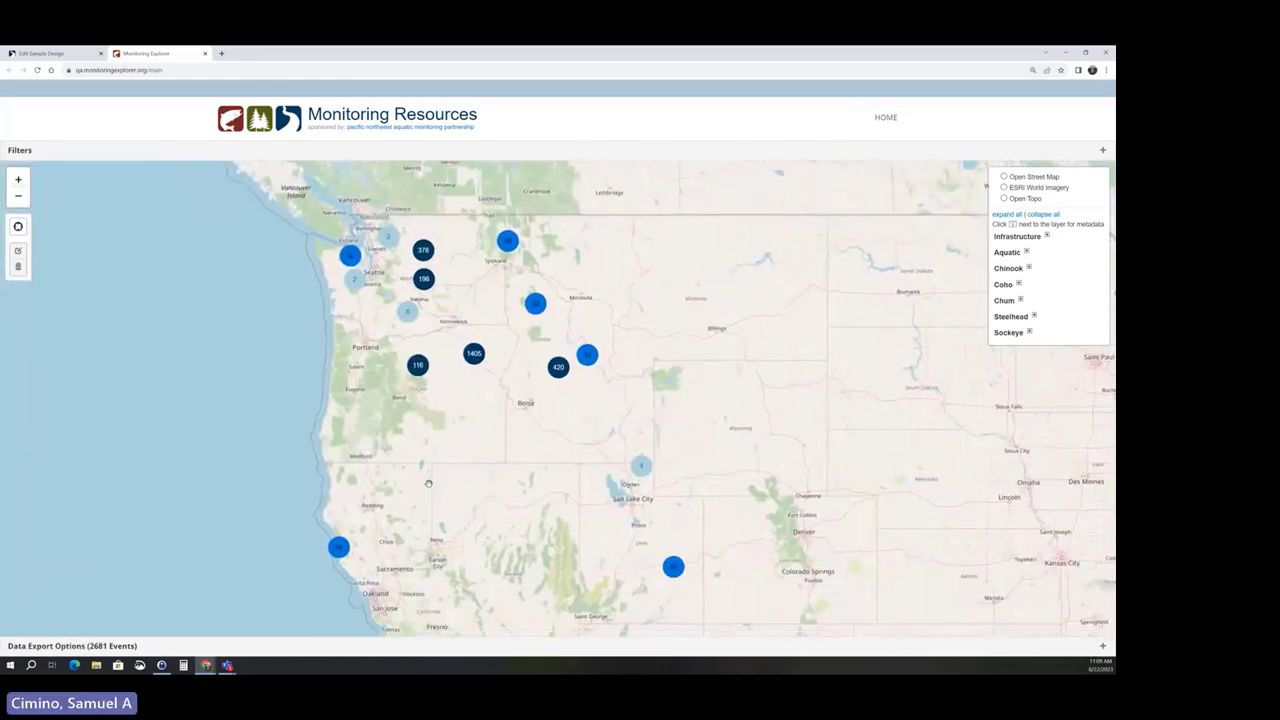
{"action": "left_click_drag", "start_coordinate": [451, 340], "coordinate": [440, 332]}
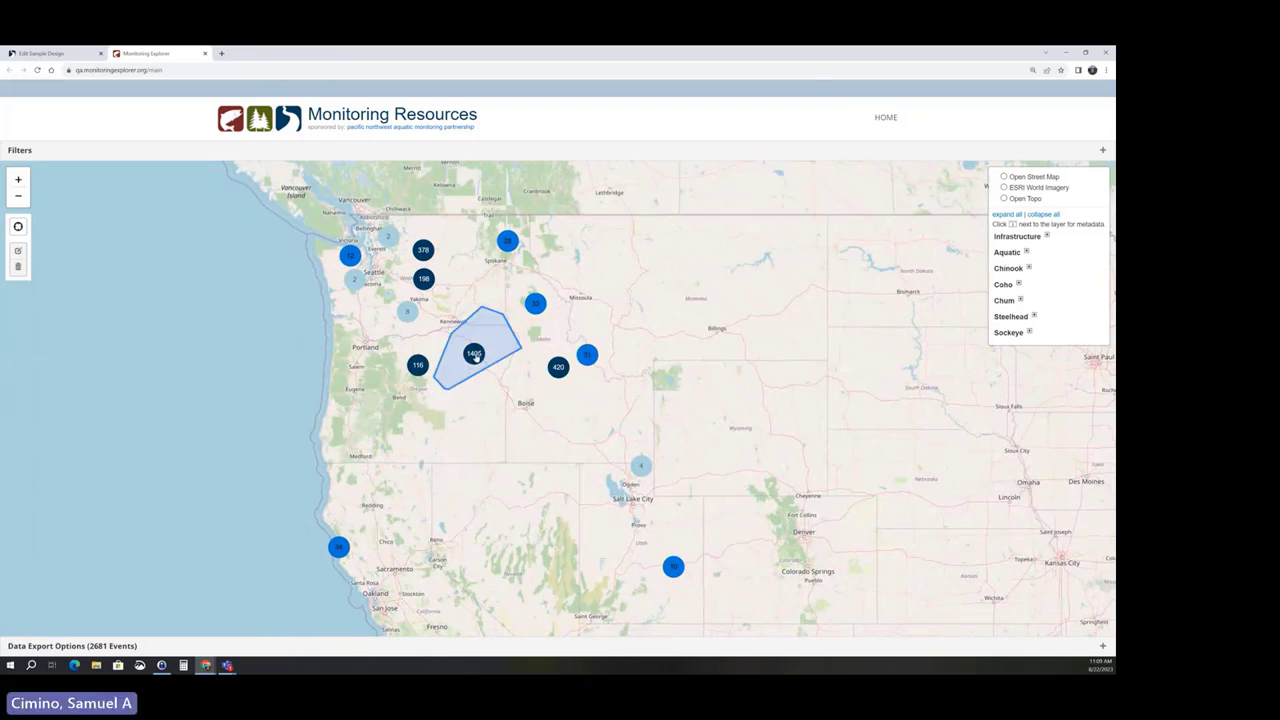
{"action": "left_click", "coordinate": [491, 343]}
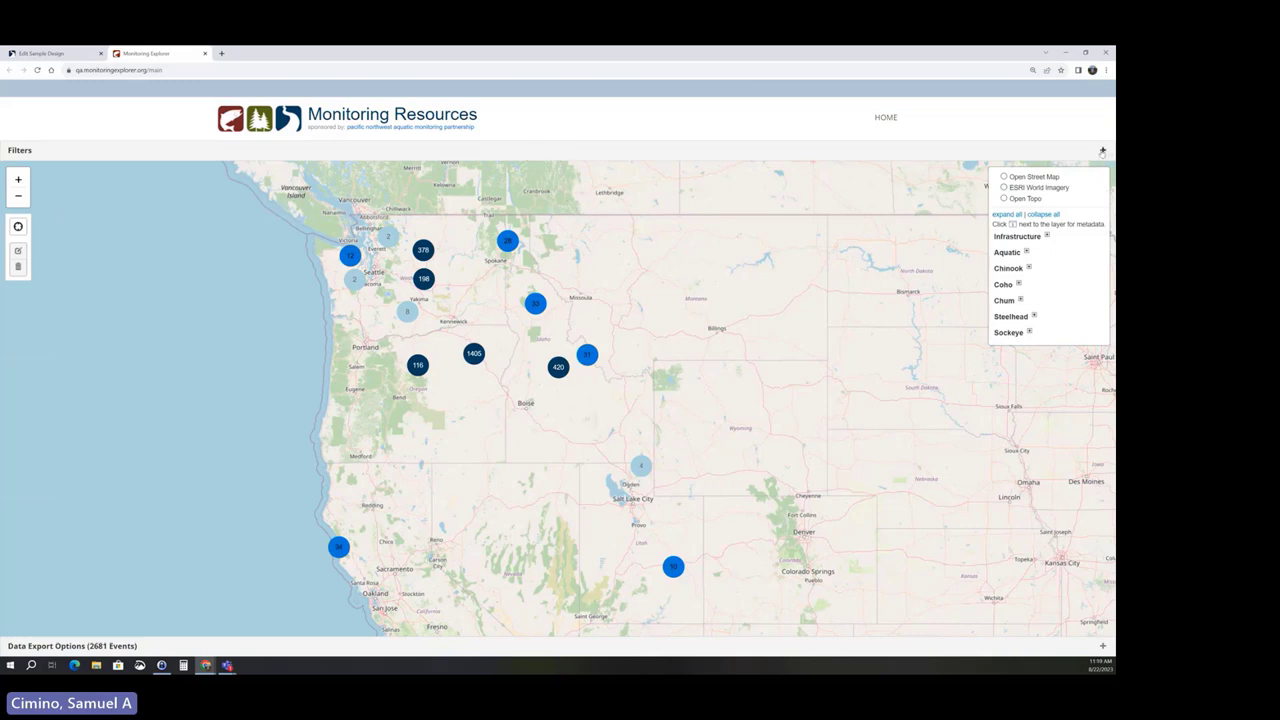
{"action": "left_click", "coordinate": [1102, 150]}
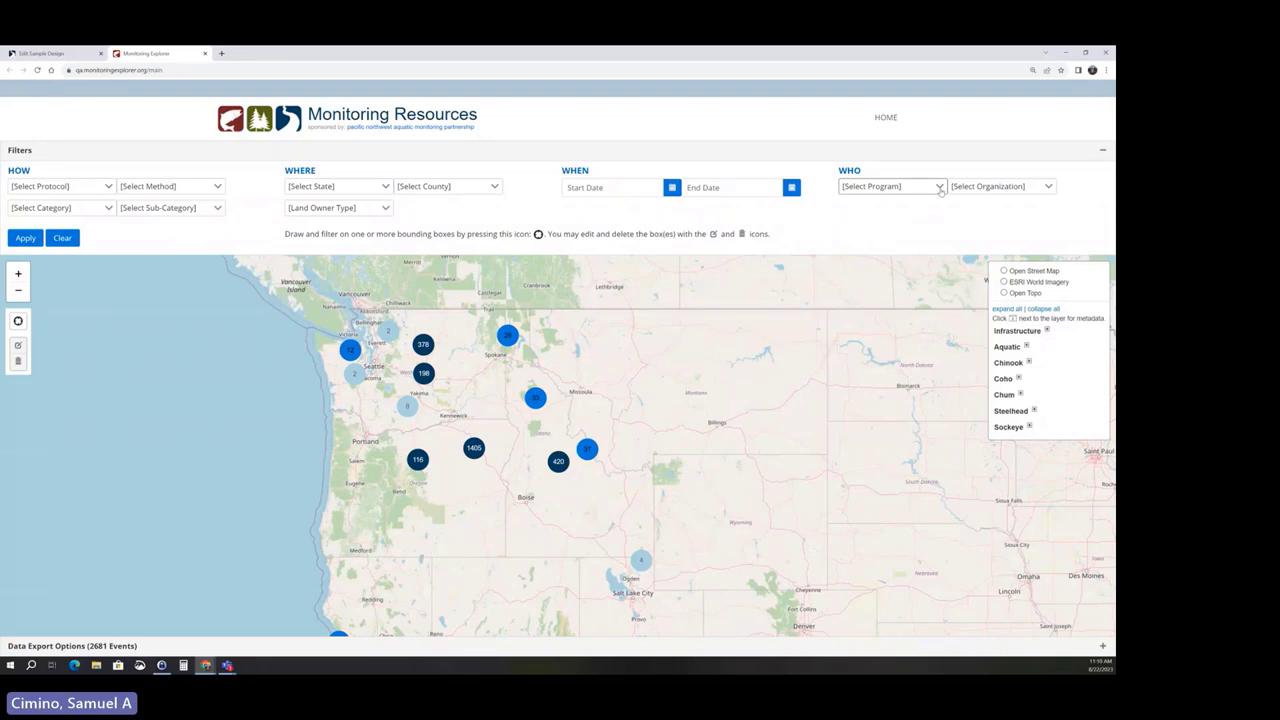
{"action": "left_click", "coordinate": [940, 188]}
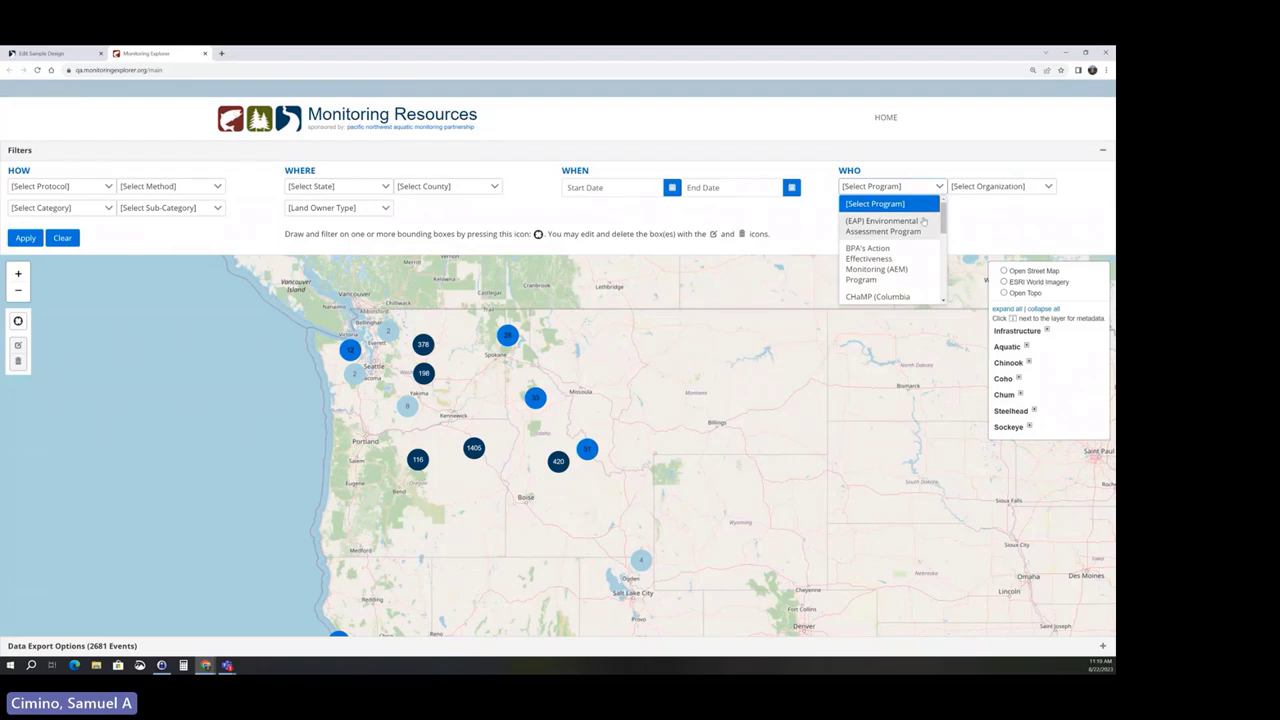
{"action": "scroll", "coordinate": [914, 216], "scroll_direction": "down", "scroll_amount": 5}
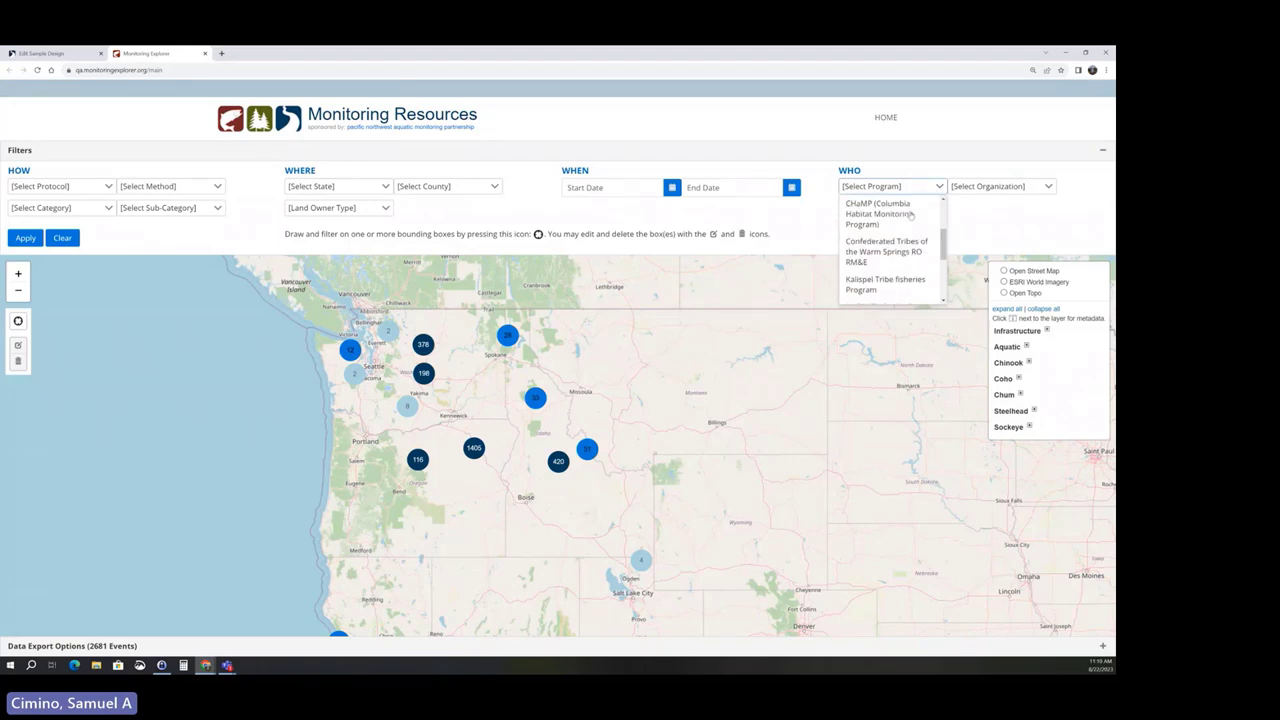
{"action": "scroll", "coordinate": [912, 214], "scroll_direction": "down", "scroll_amount": 3}
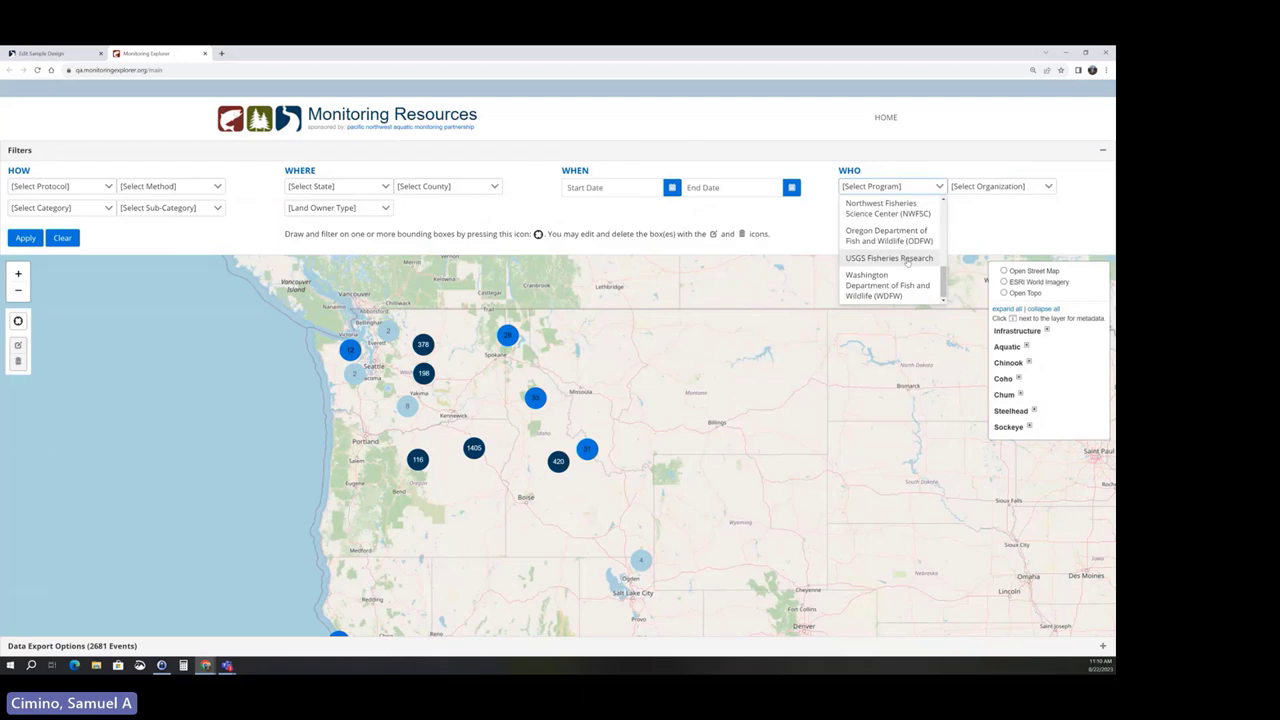
{"action": "left_click", "coordinate": [907, 259]}
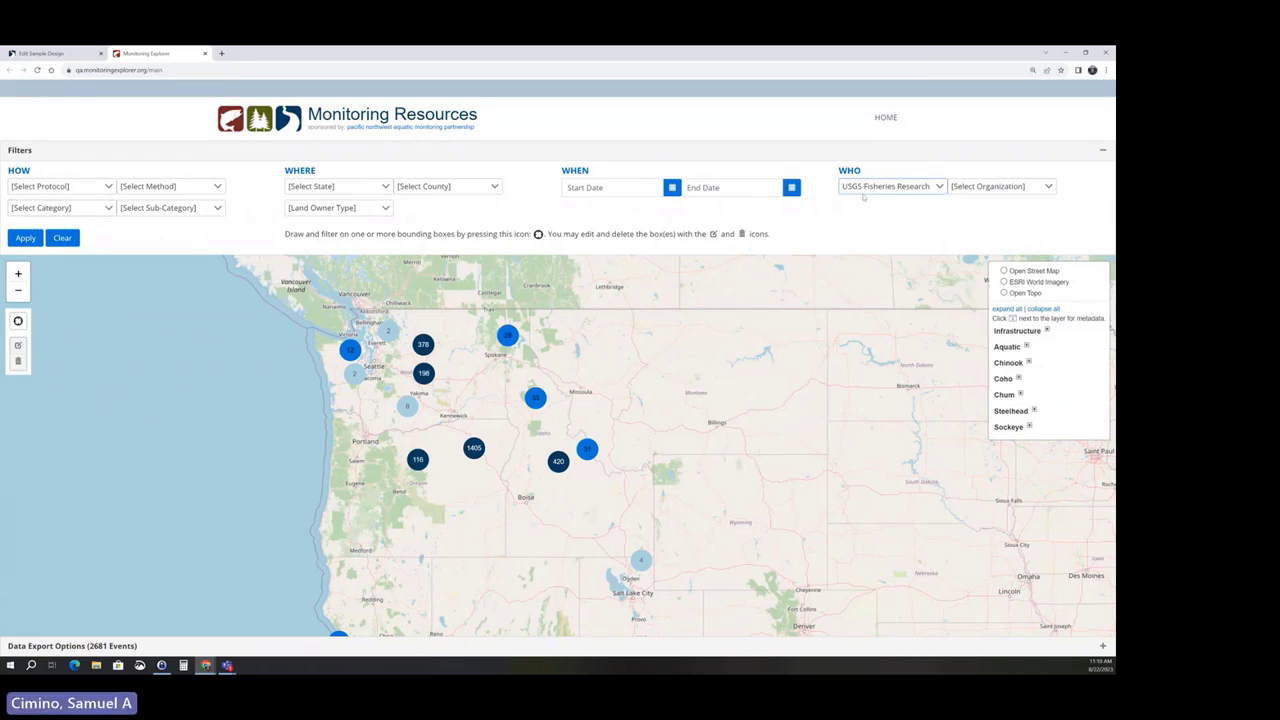
{"action": "left_click", "coordinate": [941, 186]}
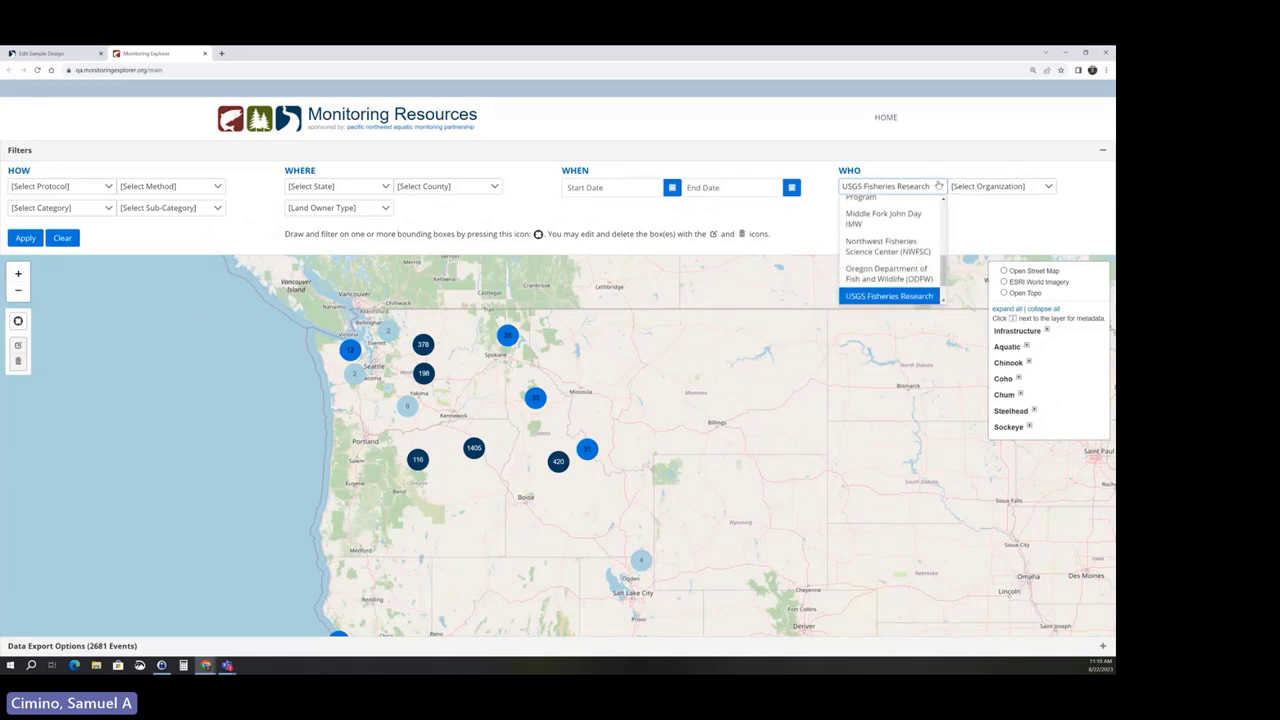
{"action": "left_click", "coordinate": [802, 225]}
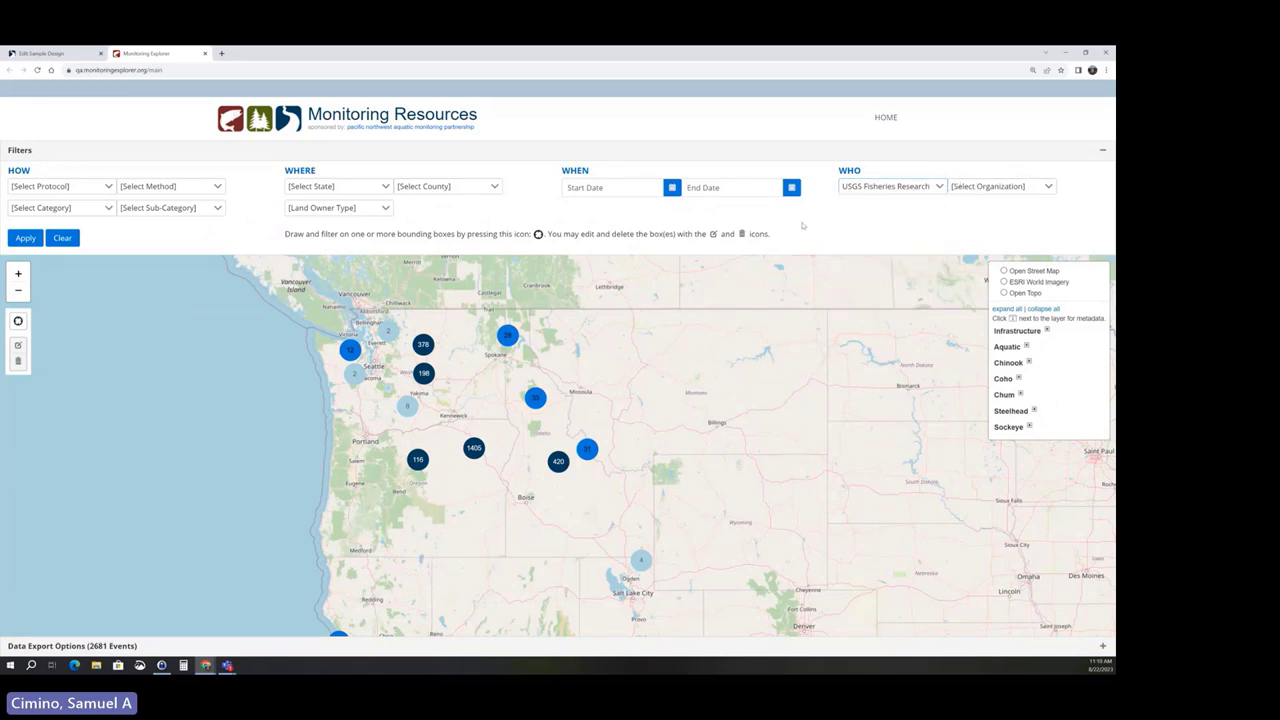
{"action": "left_click", "coordinate": [905, 188]}
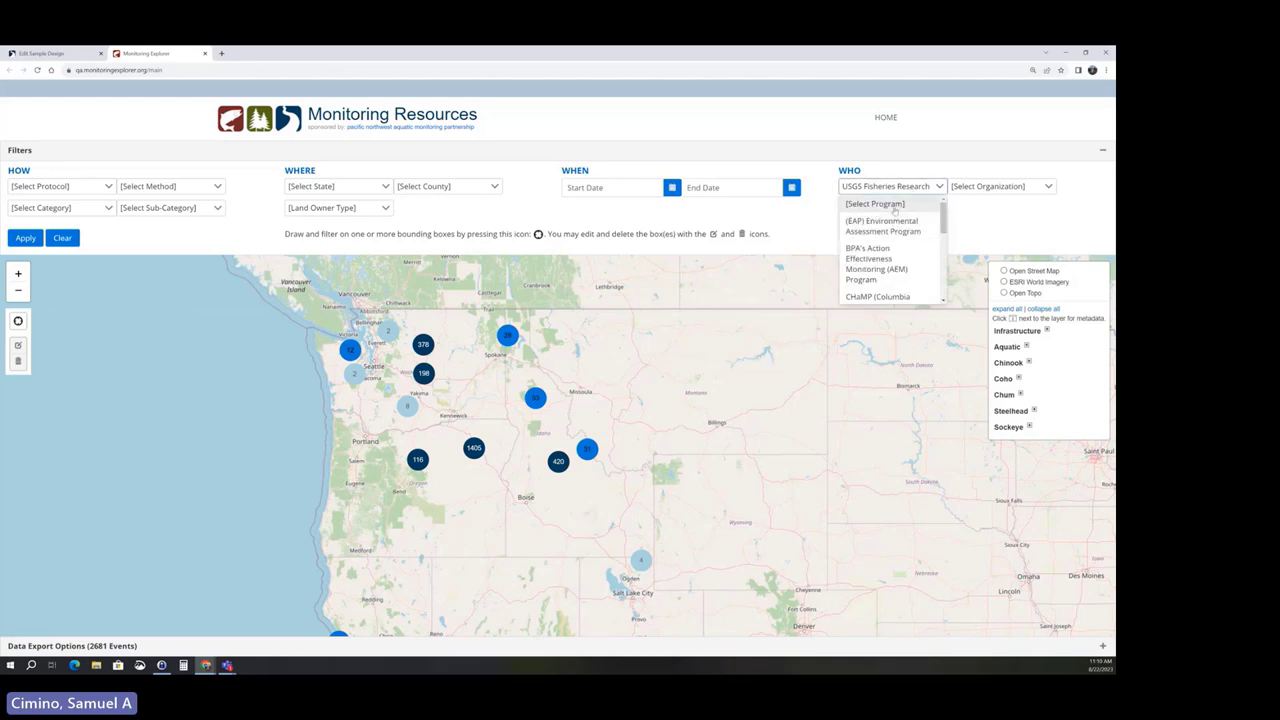
{"action": "left_click", "coordinate": [875, 203]}
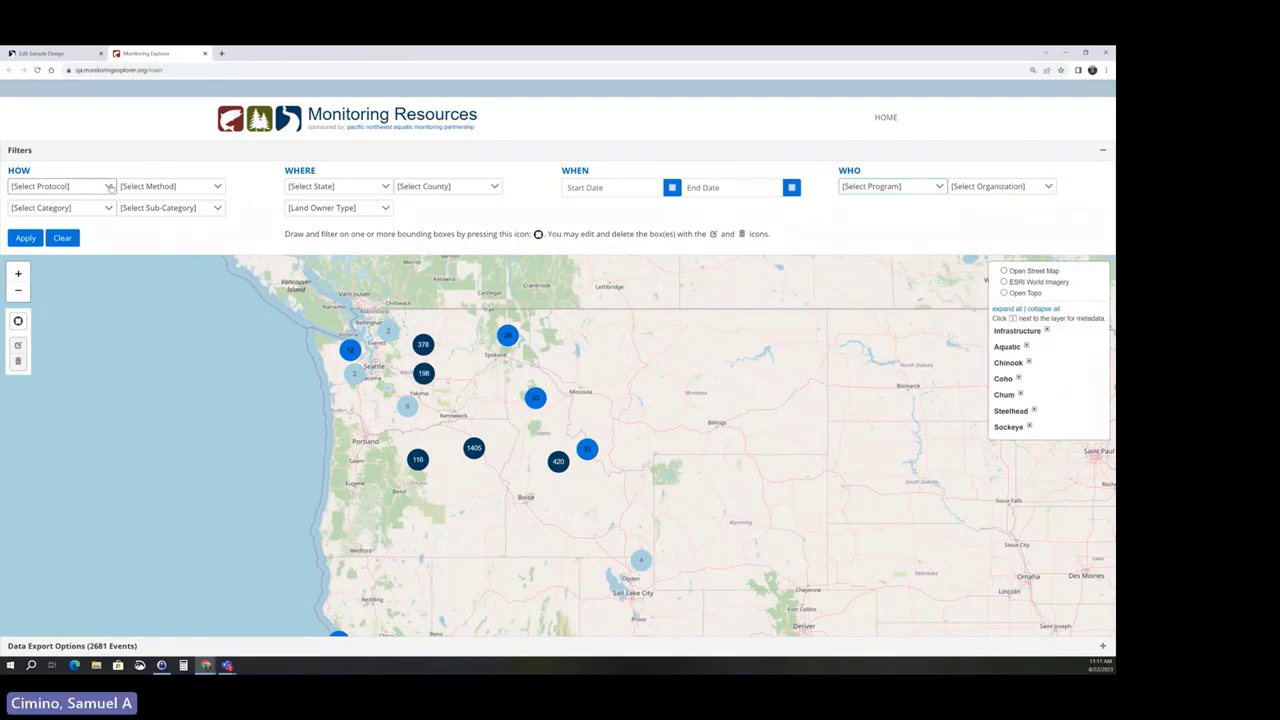
Apply the 'Spawner abundance survey 2' protocol filter to the map.
{"action": "left_click", "coordinate": [110, 187]}
{"action": "scroll", "coordinate": [85, 240], "scroll_direction": "down", "scroll_amount": 5}
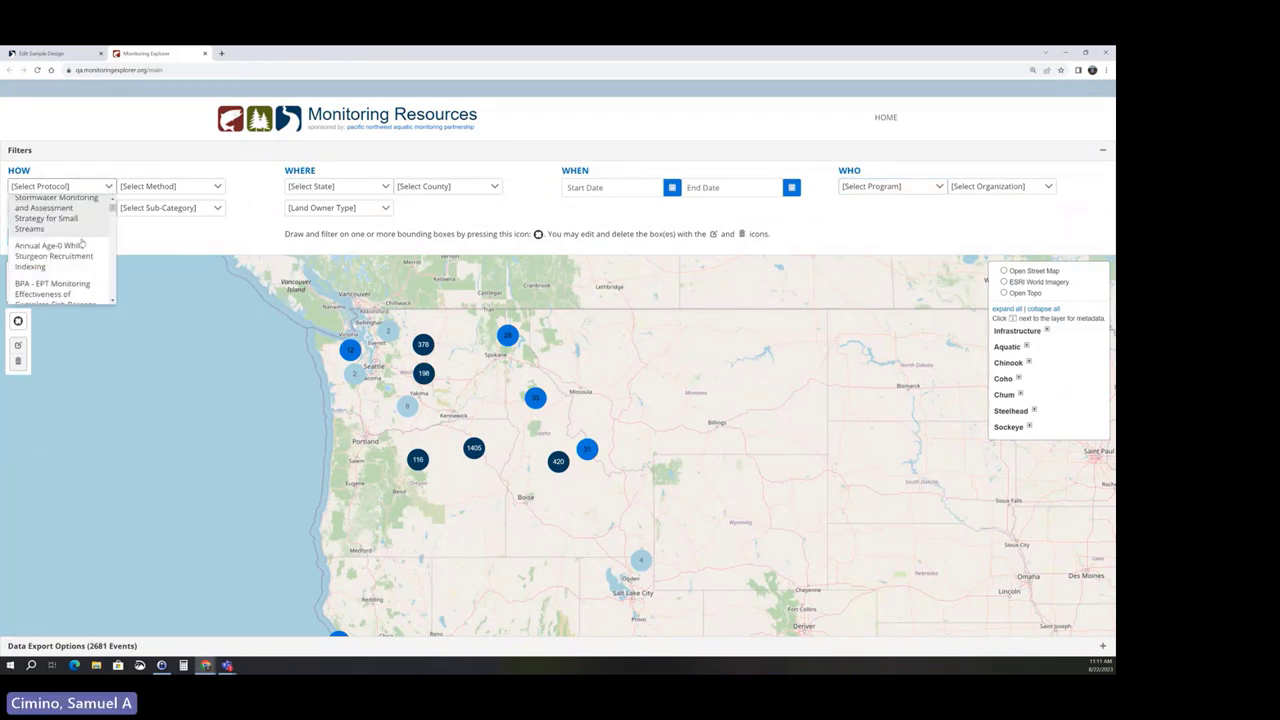
{"action": "scroll", "coordinate": [85, 242], "scroll_direction": "down", "scroll_amount": 6}
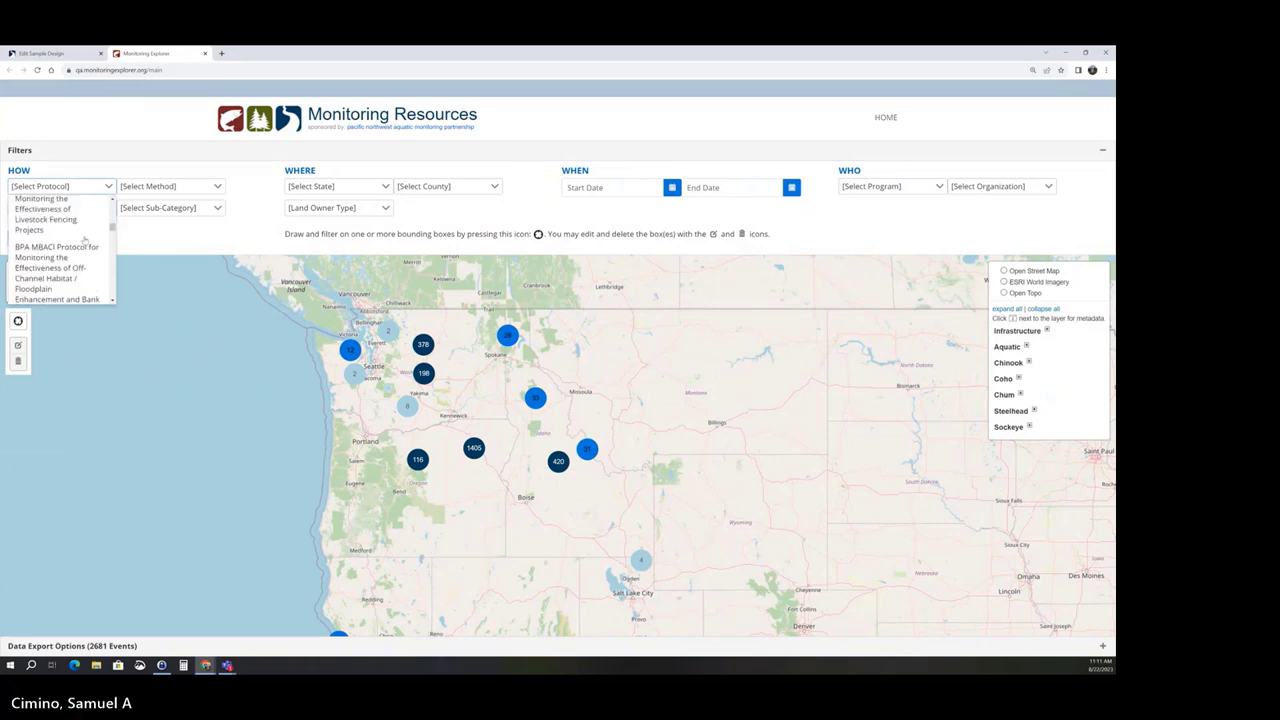
{"action": "scroll", "coordinate": [85, 240], "scroll_direction": "down", "scroll_amount": 8}
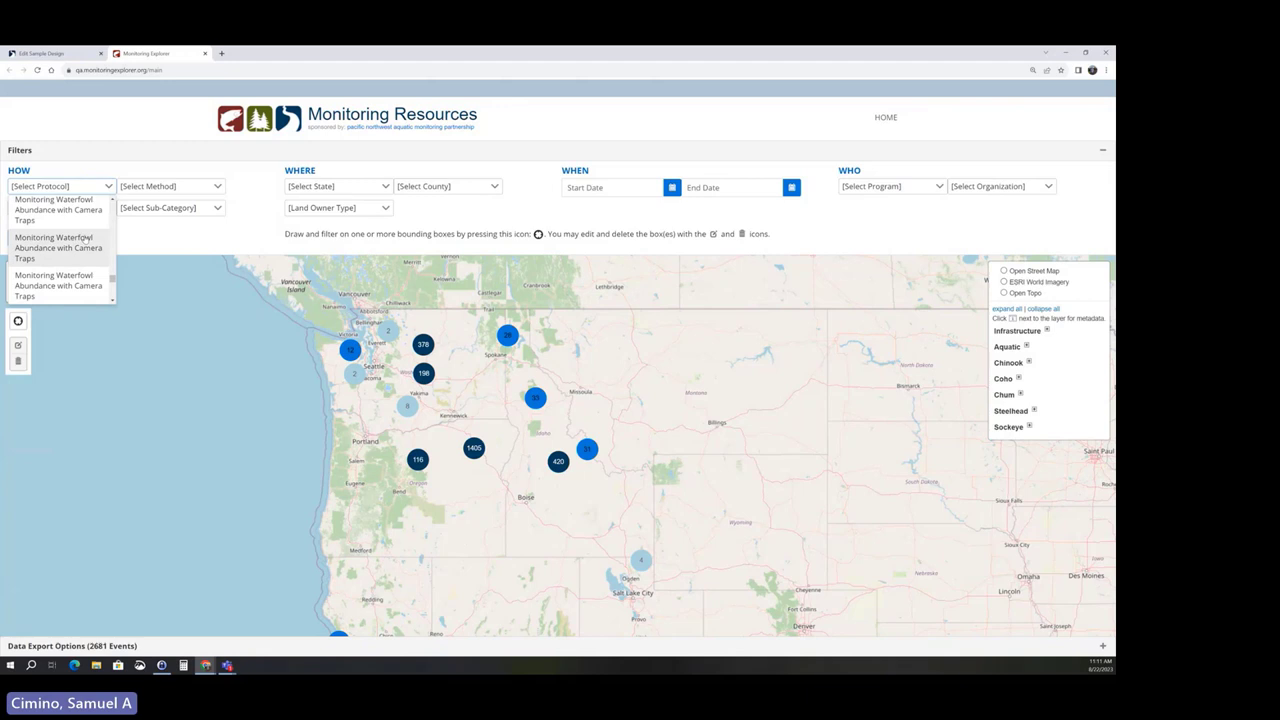
{"action": "scroll", "coordinate": [87, 238], "scroll_direction": "down", "scroll_amount": 8}
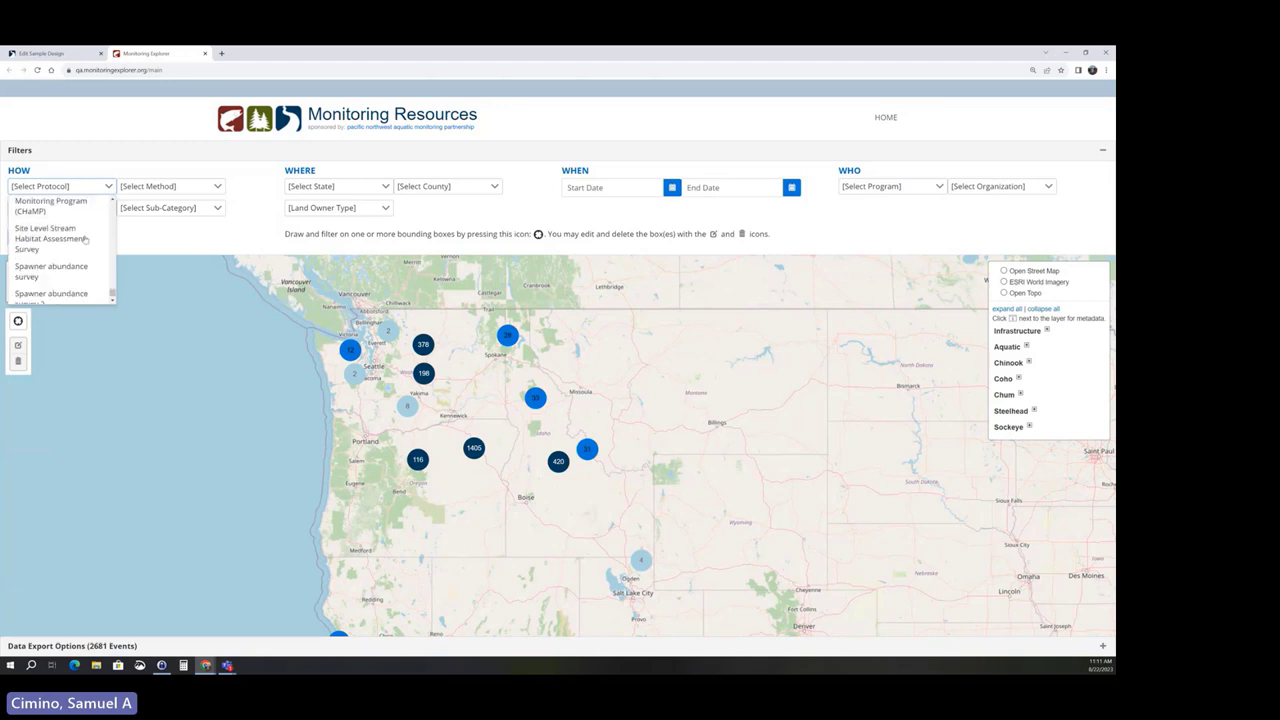
{"action": "scroll", "coordinate": [86, 239], "scroll_direction": "down", "scroll_amount": 1}
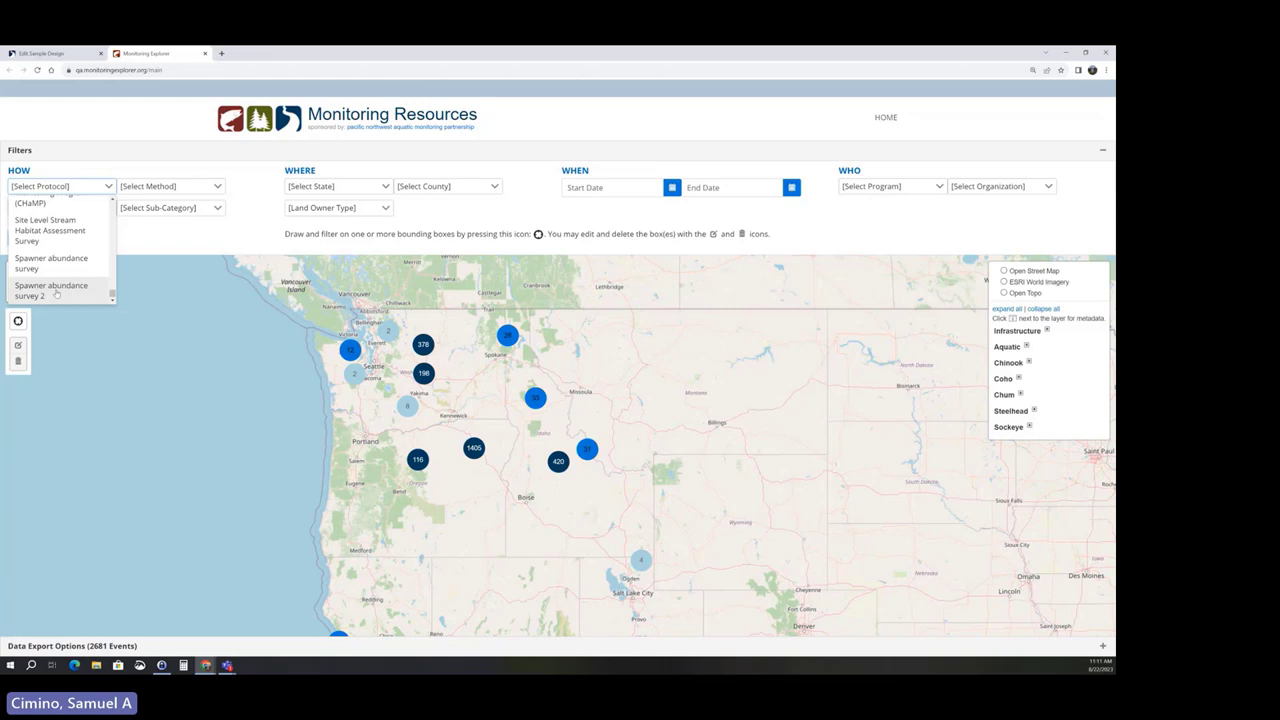
{"action": "left_click", "coordinate": [56, 293]}
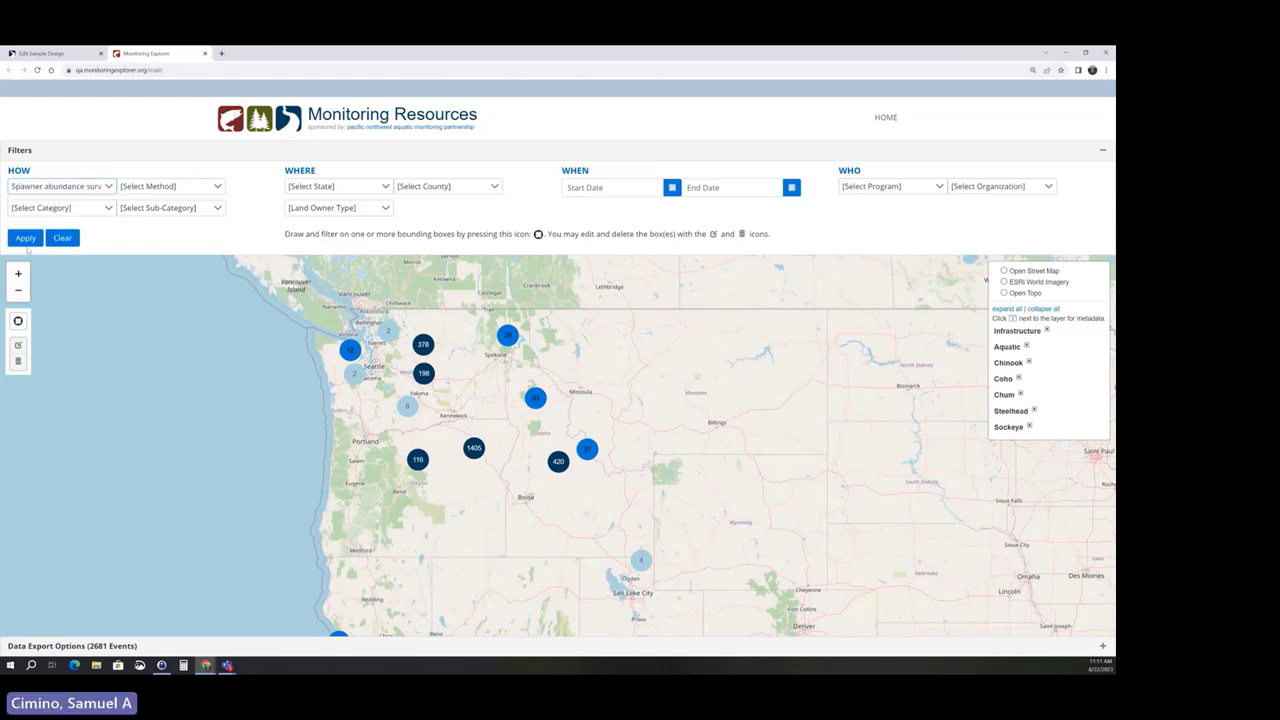
{"action": "left_click", "coordinate": [22, 240]}
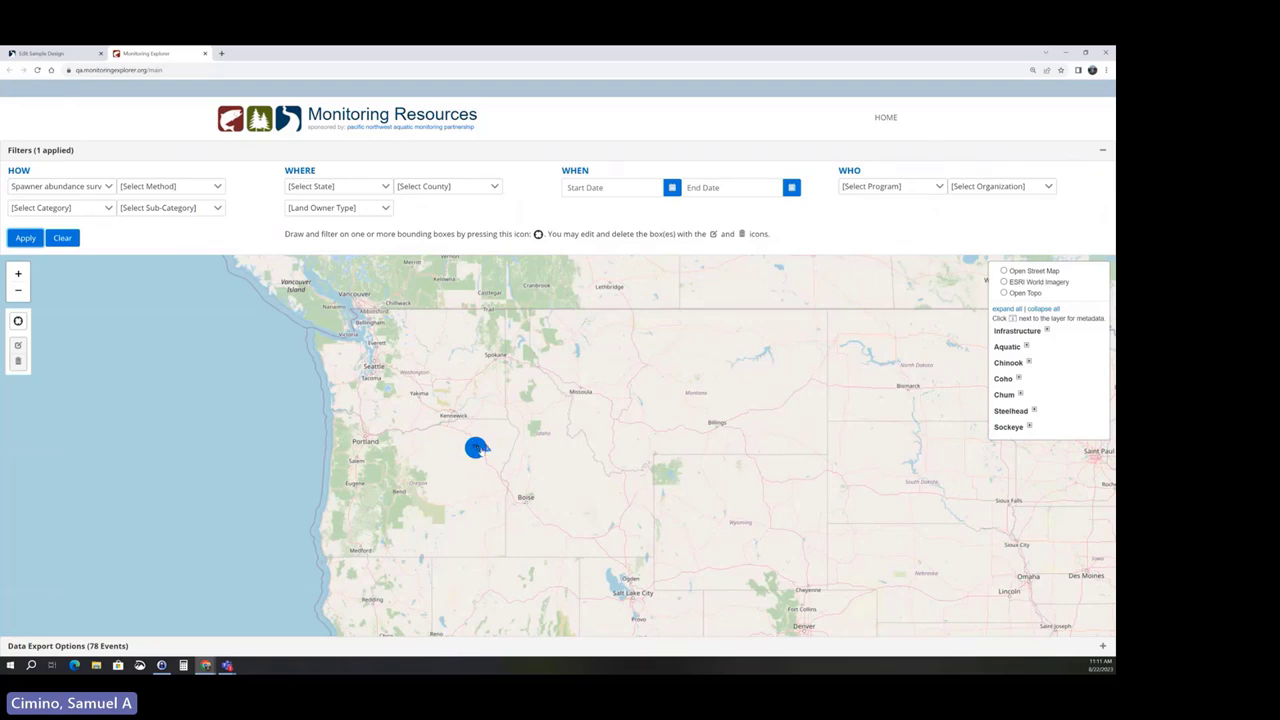
Zoom into the survey site clusters and view one site's Data Collection Event details.
{"action": "scroll", "coordinate": [476, 449], "scroll_direction": "up", "scroll_amount": 1}
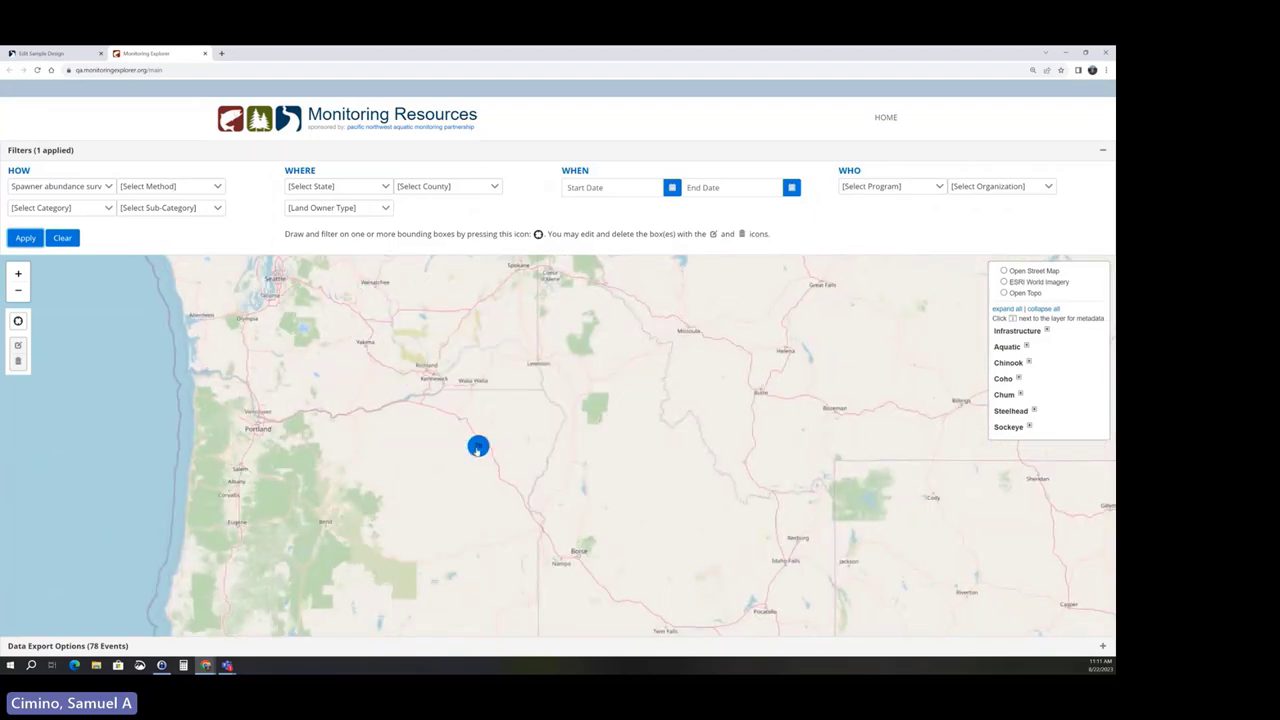
{"action": "scroll", "coordinate": [476, 449], "scroll_direction": "up", "scroll_amount": 2}
{"action": "scroll", "coordinate": [476, 447], "scroll_direction": "up", "scroll_amount": 2}
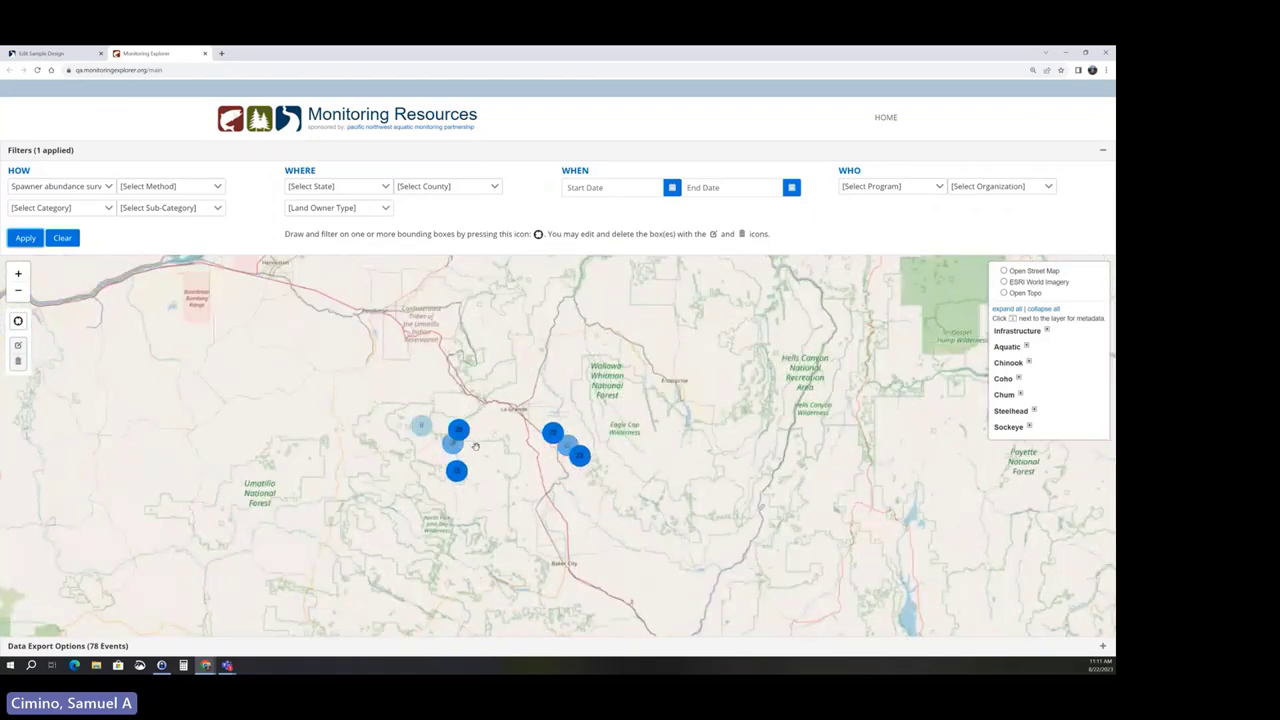
{"action": "mouse_move", "coordinate": [504, 413]}
{"action": "left_mouse_down"}
{"action": "mouse_move", "coordinate": [533, 349]}
{"action": "mouse_move", "coordinate": [547, 450]}
{"action": "left_mouse_up"}
{"action": "scroll", "coordinate": [512, 359], "scroll_direction": "up", "scroll_amount": 1}
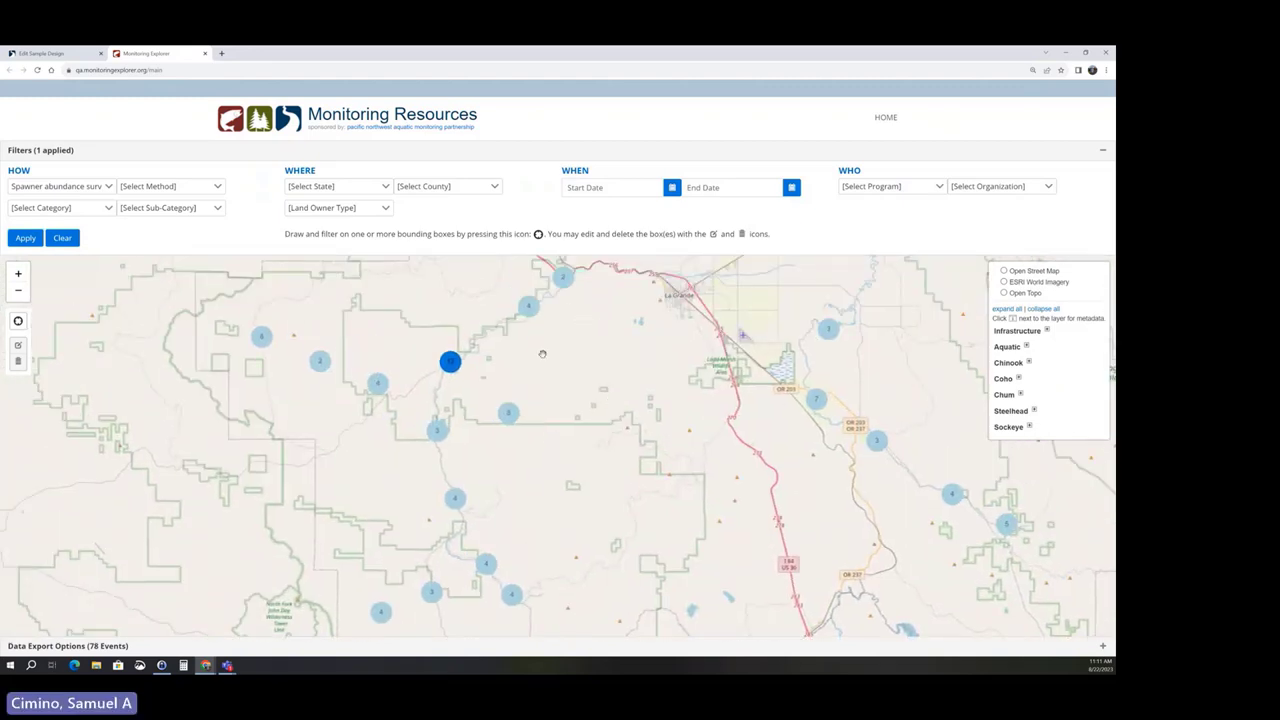
{"action": "scroll", "coordinate": [542, 352], "scroll_direction": "up", "scroll_amount": 1}
{"action": "left_click_drag", "start_coordinate": [491, 382], "coordinate": [533, 404]}
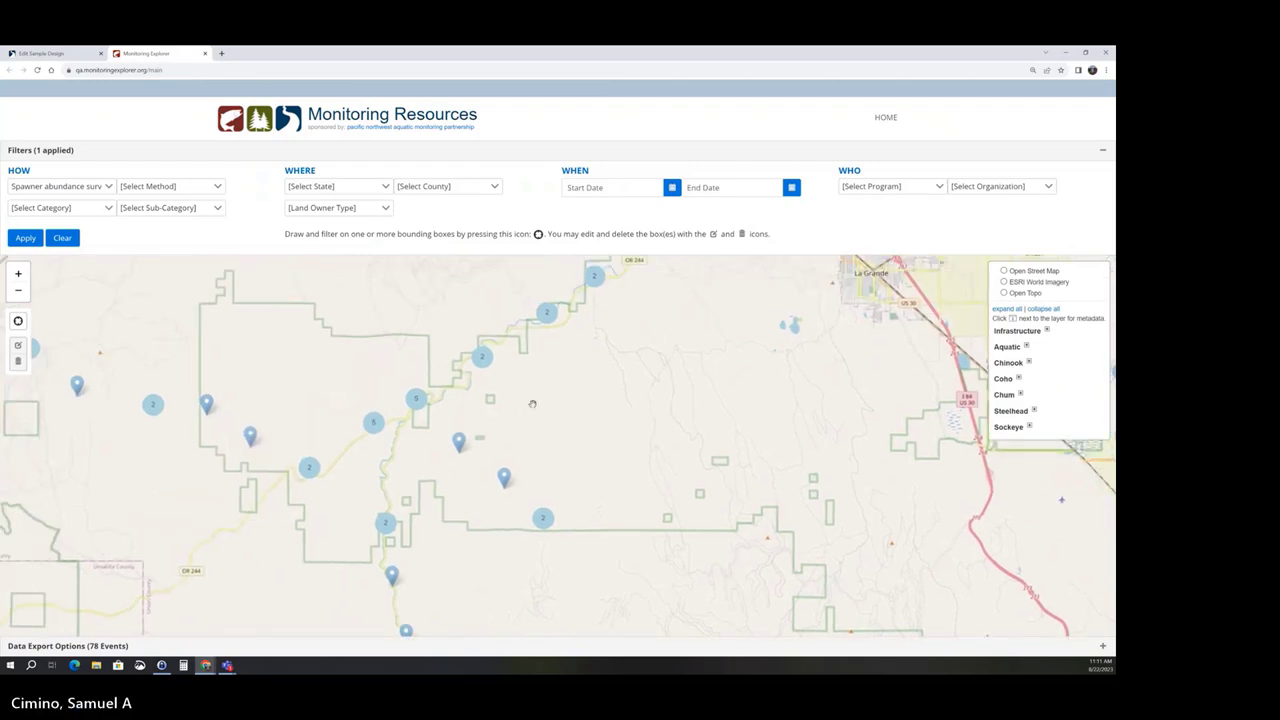
{"action": "scroll", "coordinate": [504, 365], "scroll_direction": "up", "scroll_amount": 1}
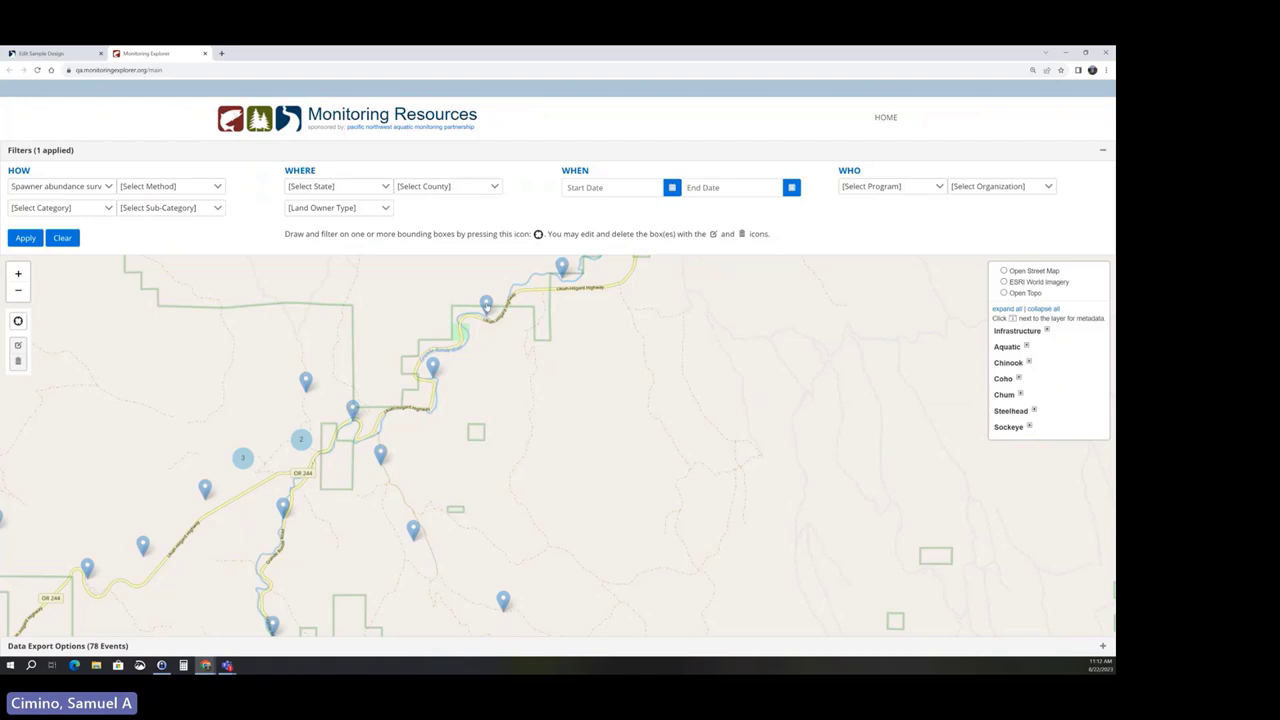
{"action": "left_click", "coordinate": [486, 304]}
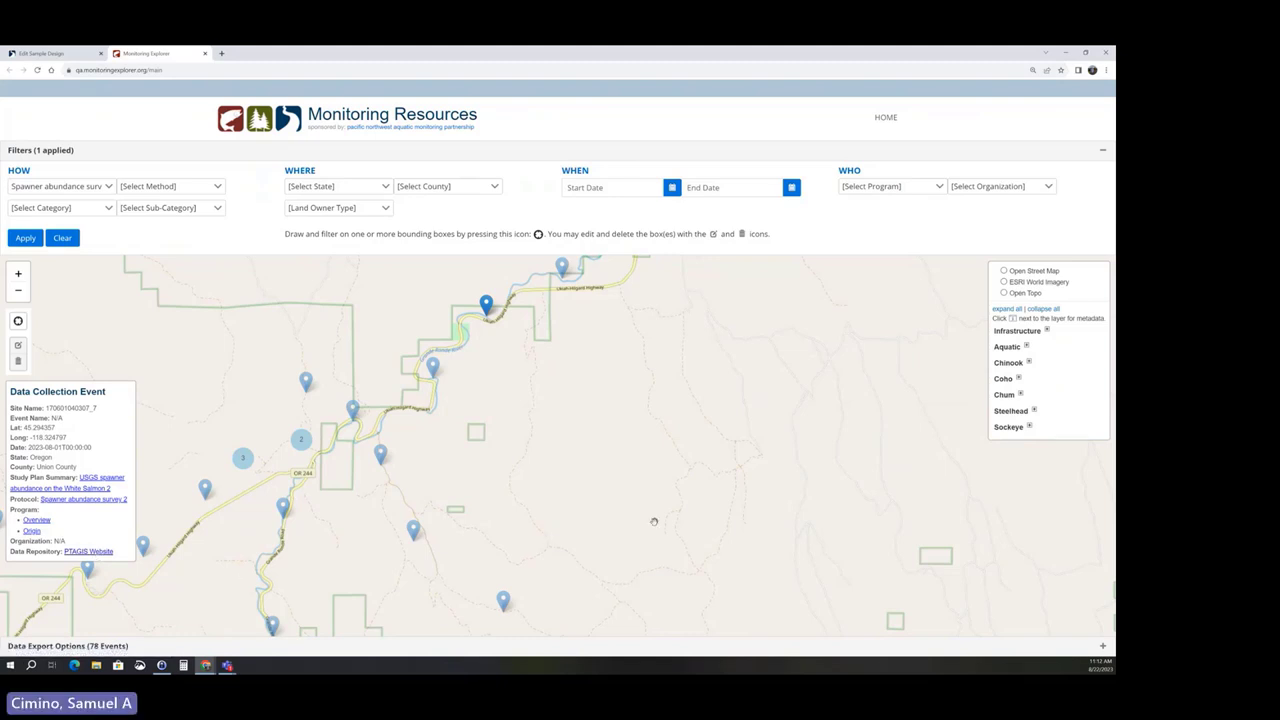
Zoom back out and return to the Edit Sample Design validation page.
{"action": "scroll", "coordinate": [655, 504], "scroll_direction": "down", "scroll_amount": 2}
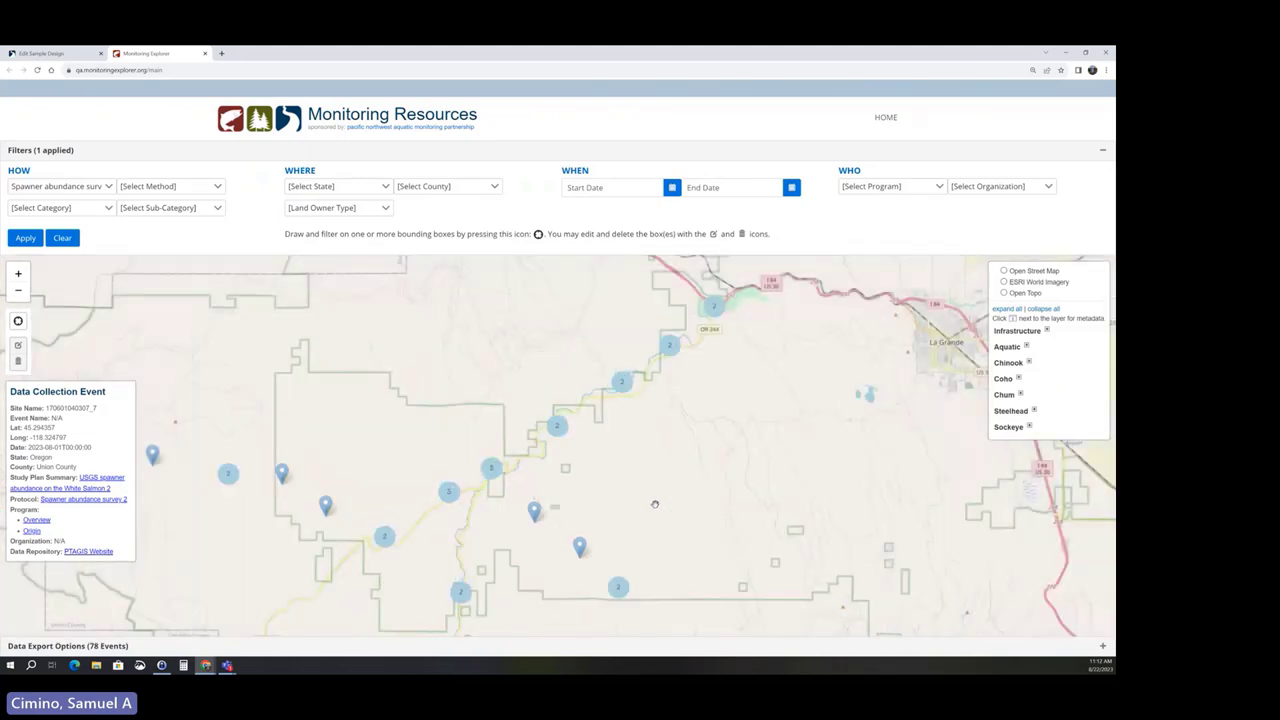
{"action": "scroll", "coordinate": [655, 504], "scroll_direction": "down", "scroll_amount": 2}
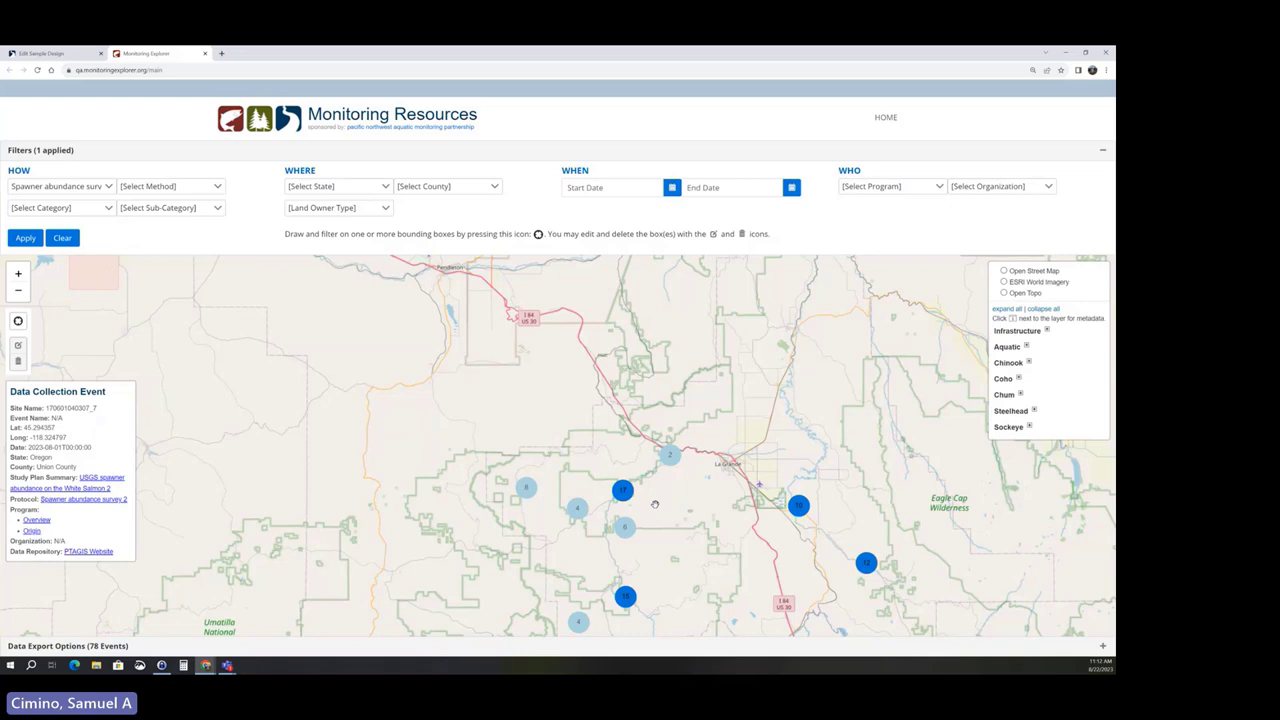
{"action": "left_click", "coordinate": [50, 53]}
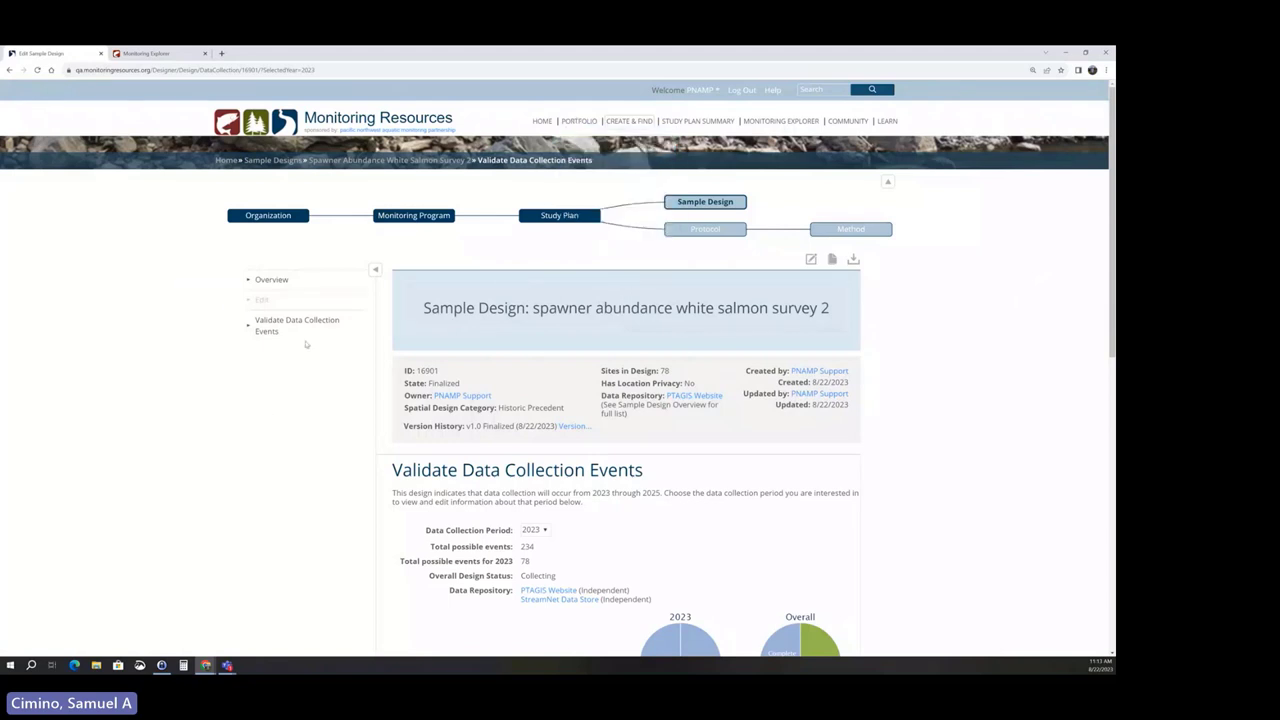
Open Training workflow 2 from PORTFOLIO > My BPA Workflows and go to its protocol step.
{"action": "mouse_move", "coordinate": [584, 123]}
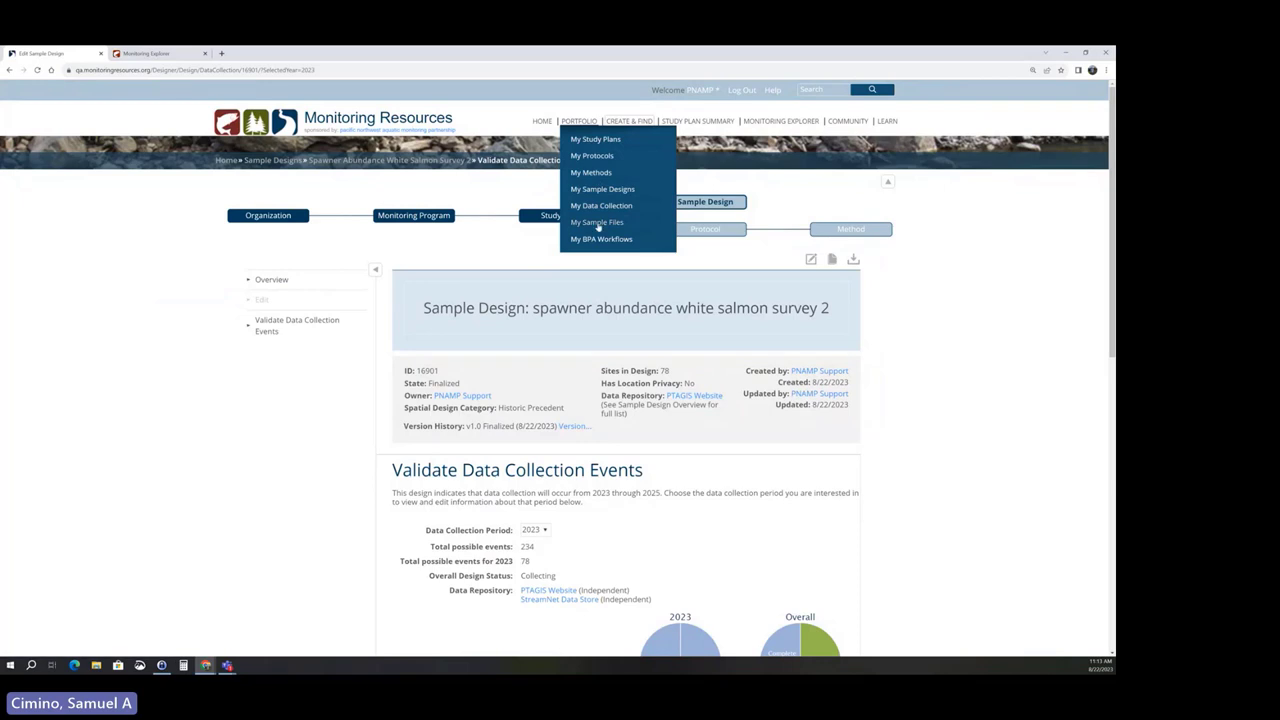
{"action": "left_click", "coordinate": [594, 240]}
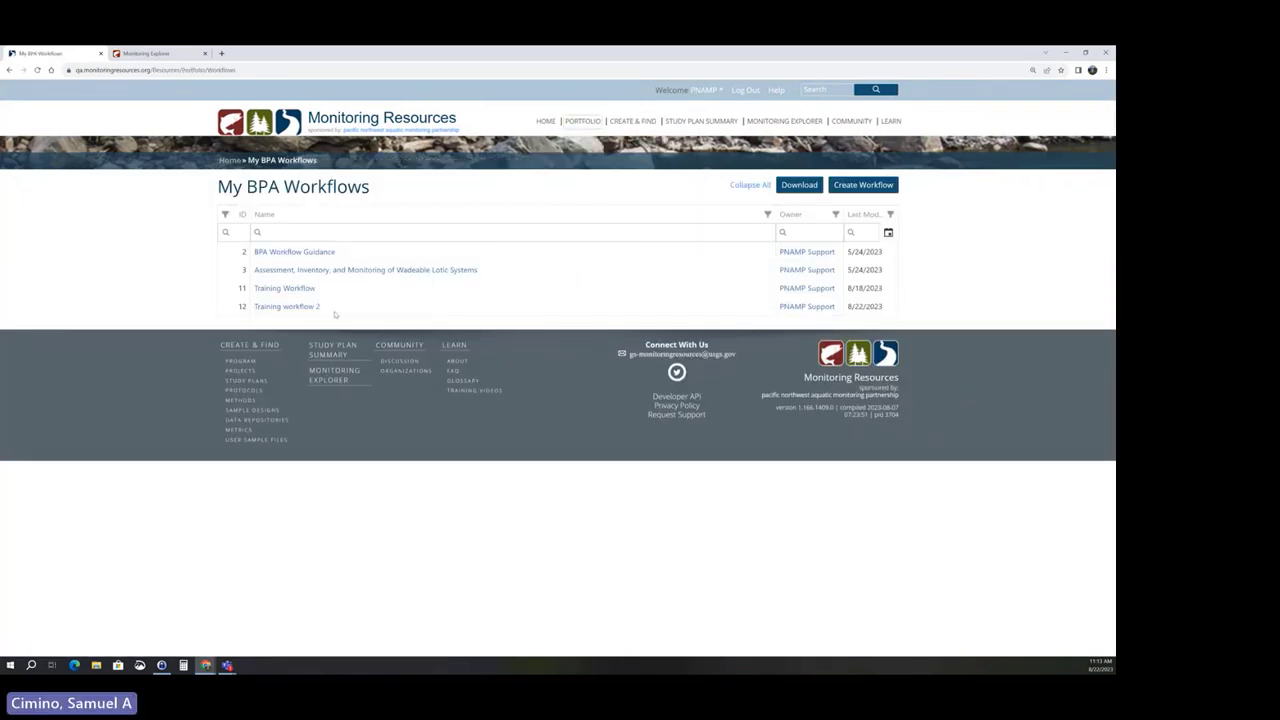
{"action": "left_click", "coordinate": [297, 308]}
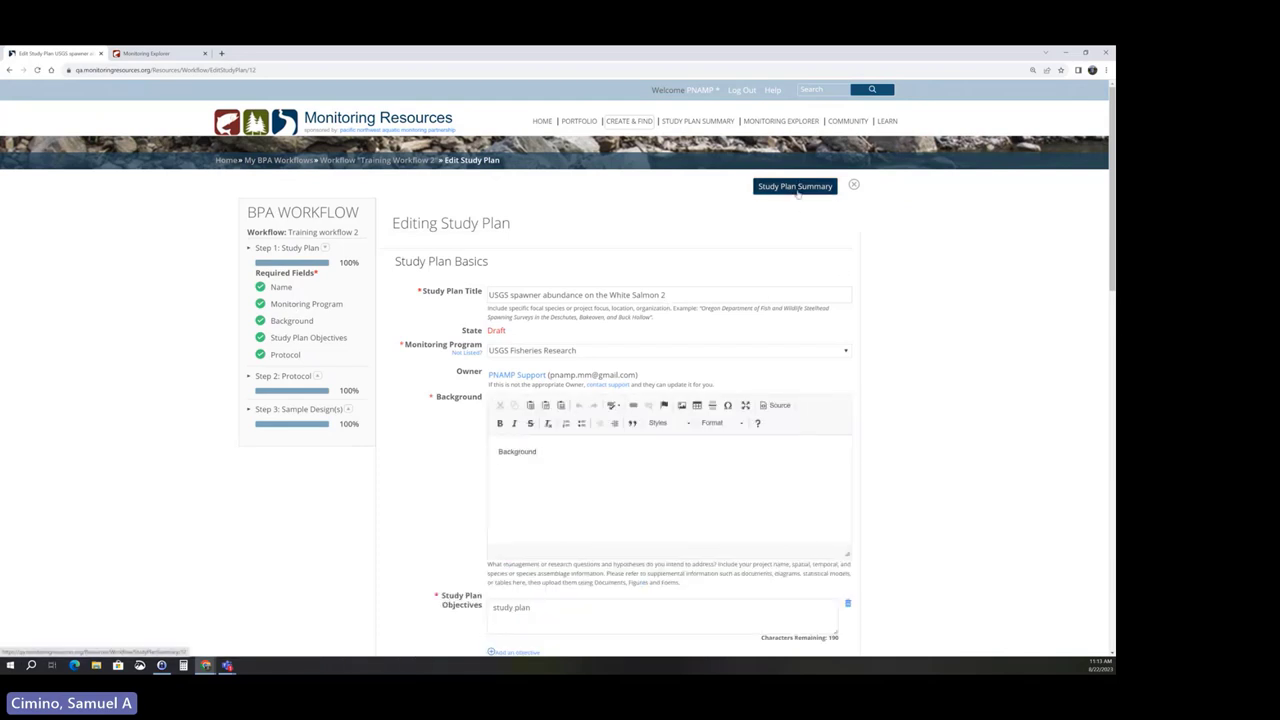
{"action": "left_click", "coordinate": [296, 382]}
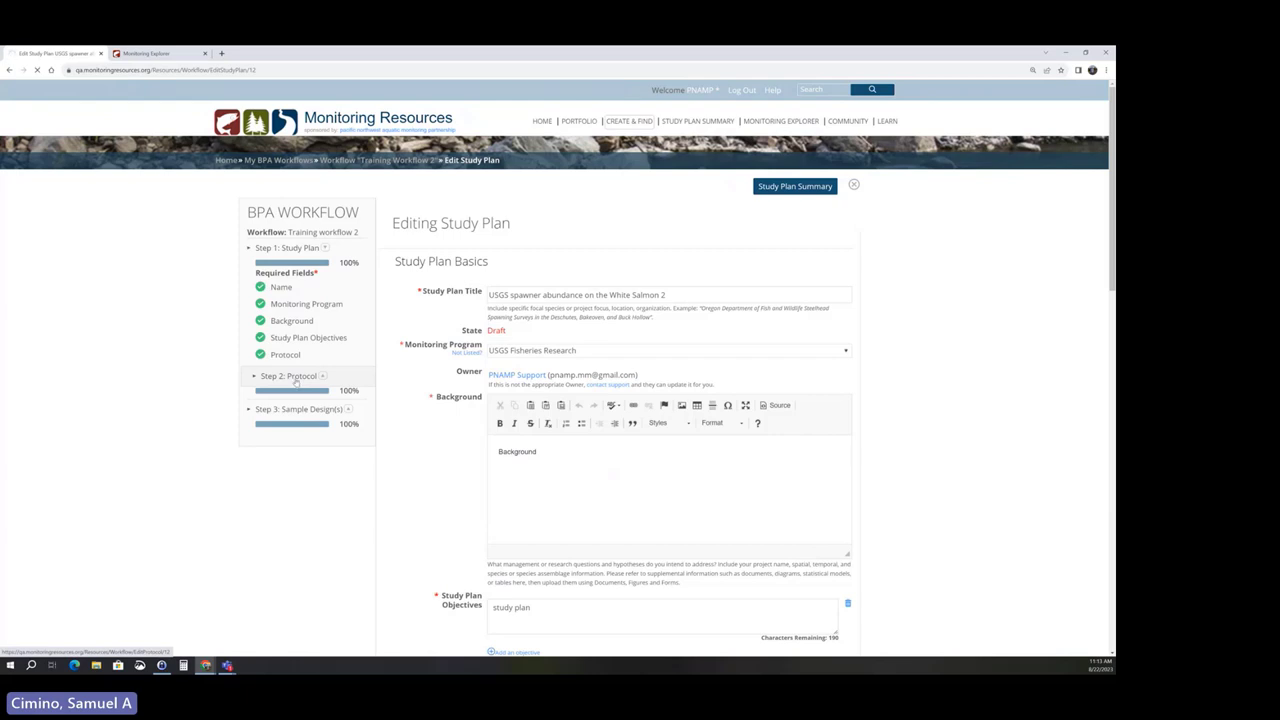
Review the draft 'Spawner abundance survey 2' Edit Protocol page and show the LEARN menu.
{"action": "scroll", "coordinate": [905, 307], "scroll_direction": "down", "scroll_amount": 3}
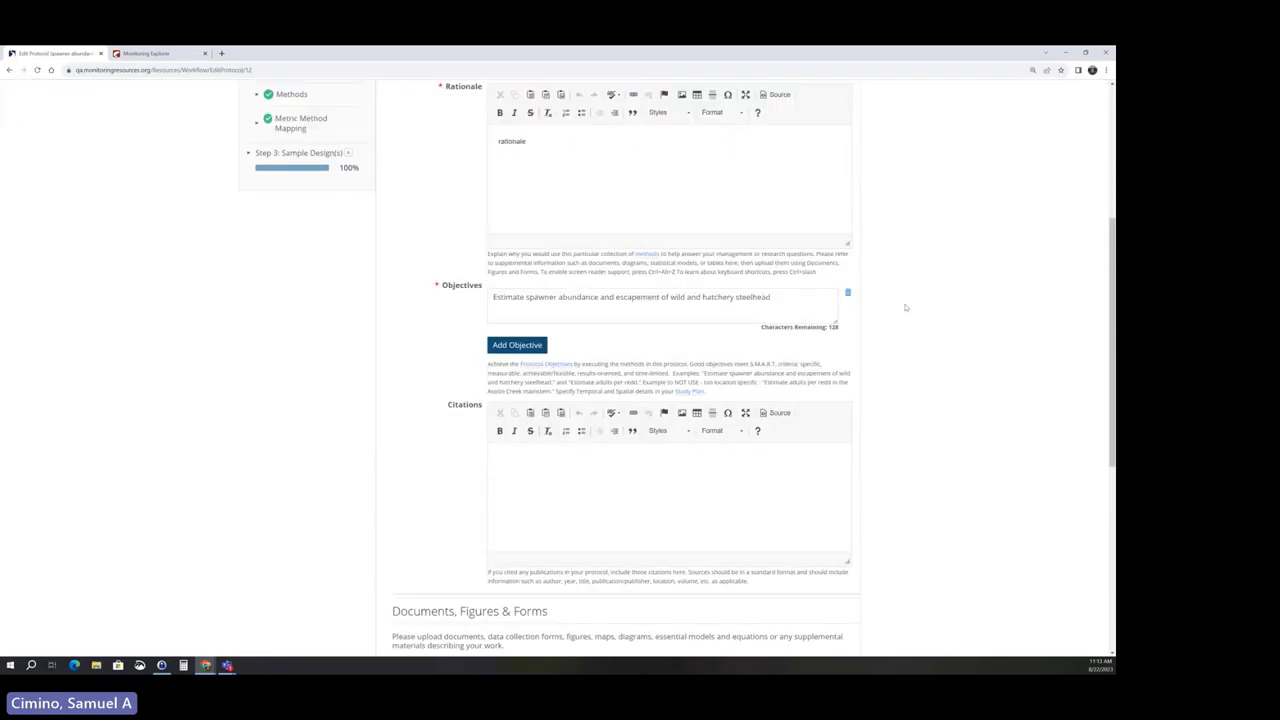
{"action": "scroll", "coordinate": [905, 307], "scroll_direction": "down", "scroll_amount": 5}
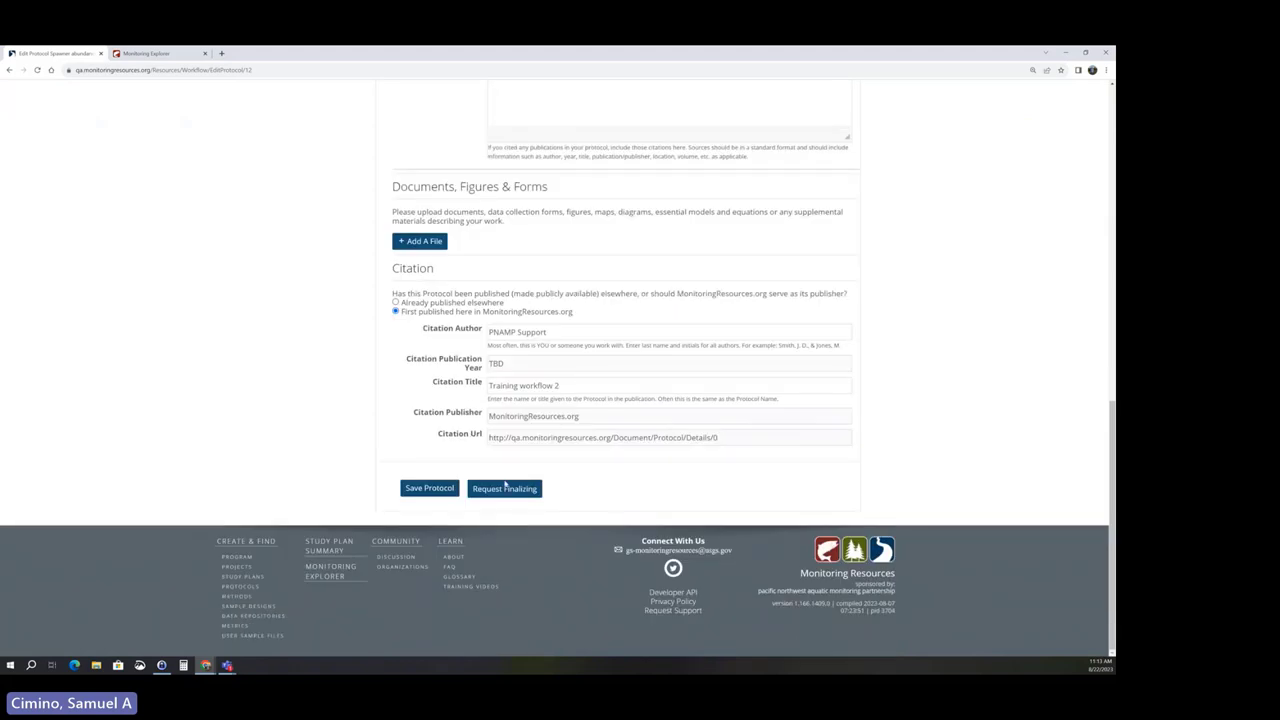
{"action": "scroll", "coordinate": [966, 437], "scroll_direction": "up", "scroll_amount": 10}
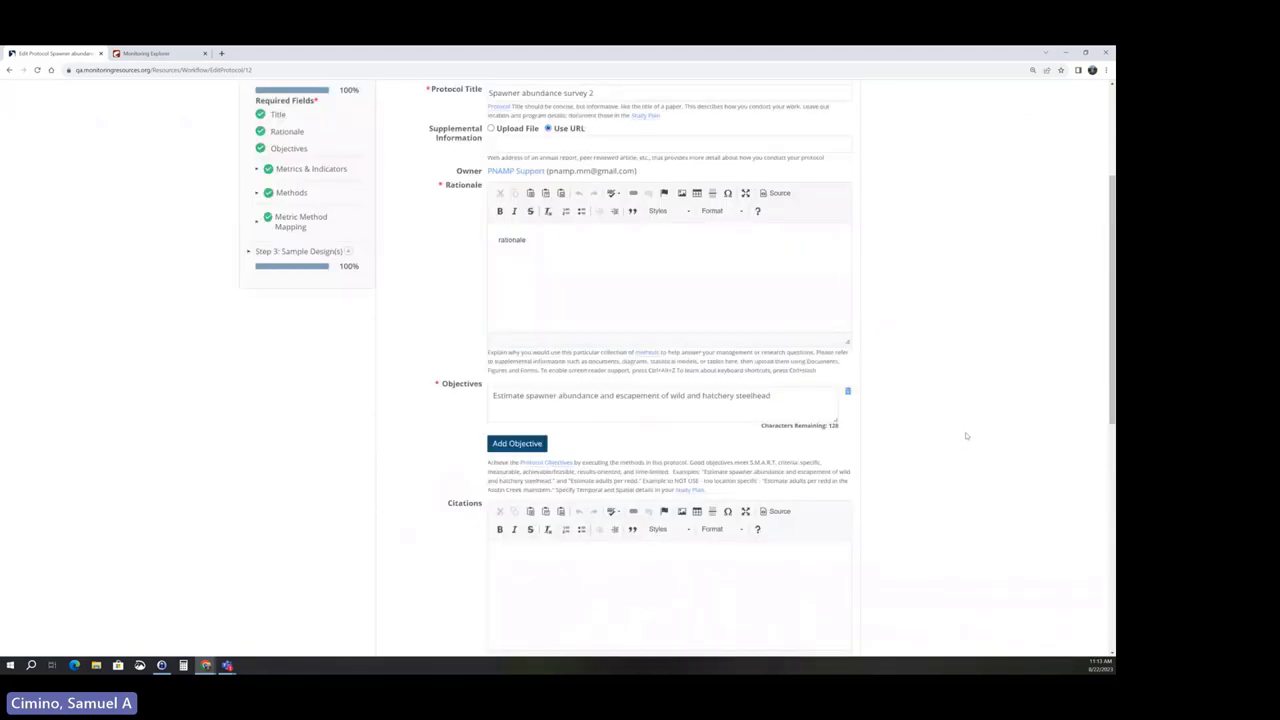
{"action": "scroll", "coordinate": [966, 437], "scroll_direction": "up", "scroll_amount": 1}
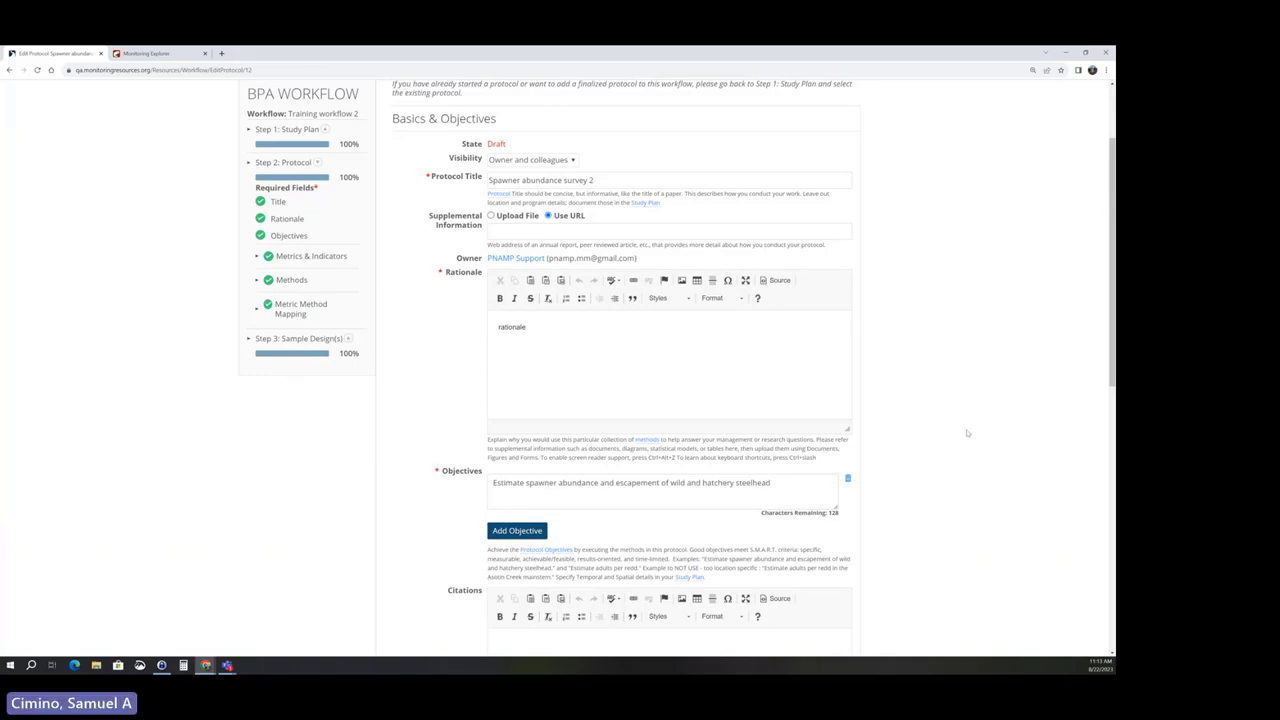
{"action": "scroll", "coordinate": [966, 433], "scroll_direction": "up", "scroll_amount": 2}
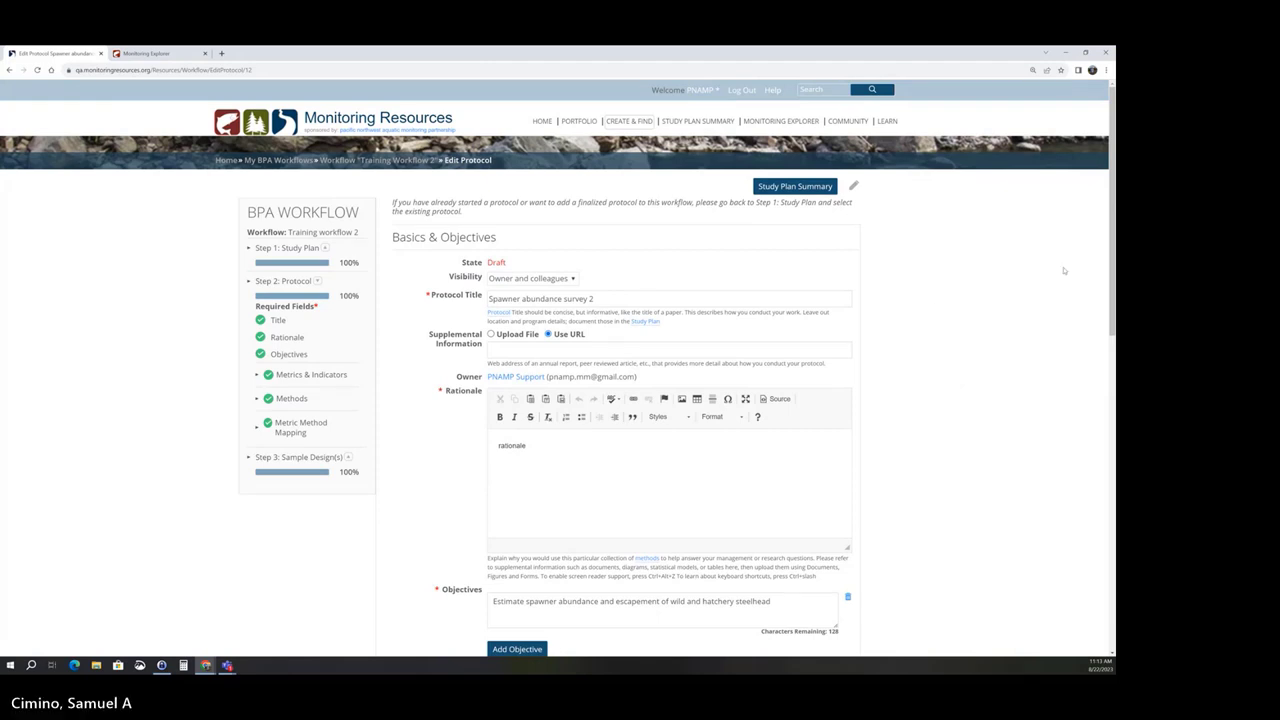
{"action": "mouse_move", "coordinate": [896, 123]}
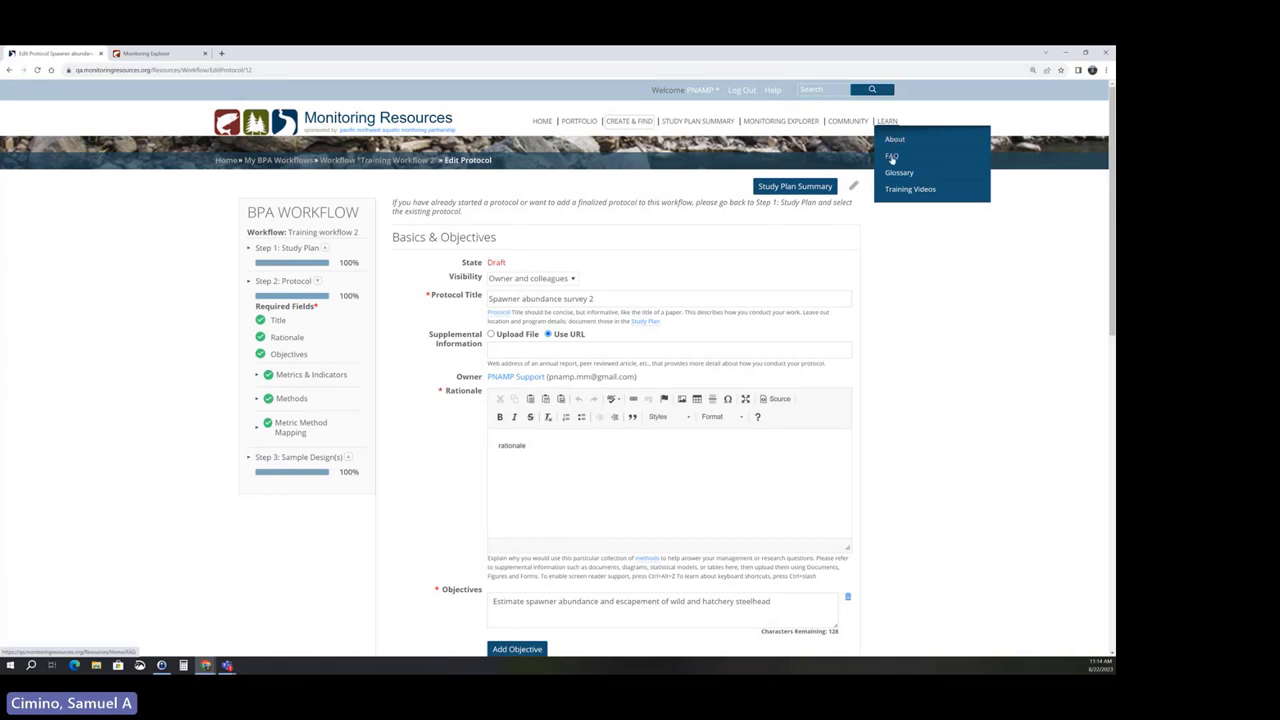
Read through the FAQ page, including its BPA Workflow guidance and training modules.
{"action": "left_click", "coordinate": [892, 158]}
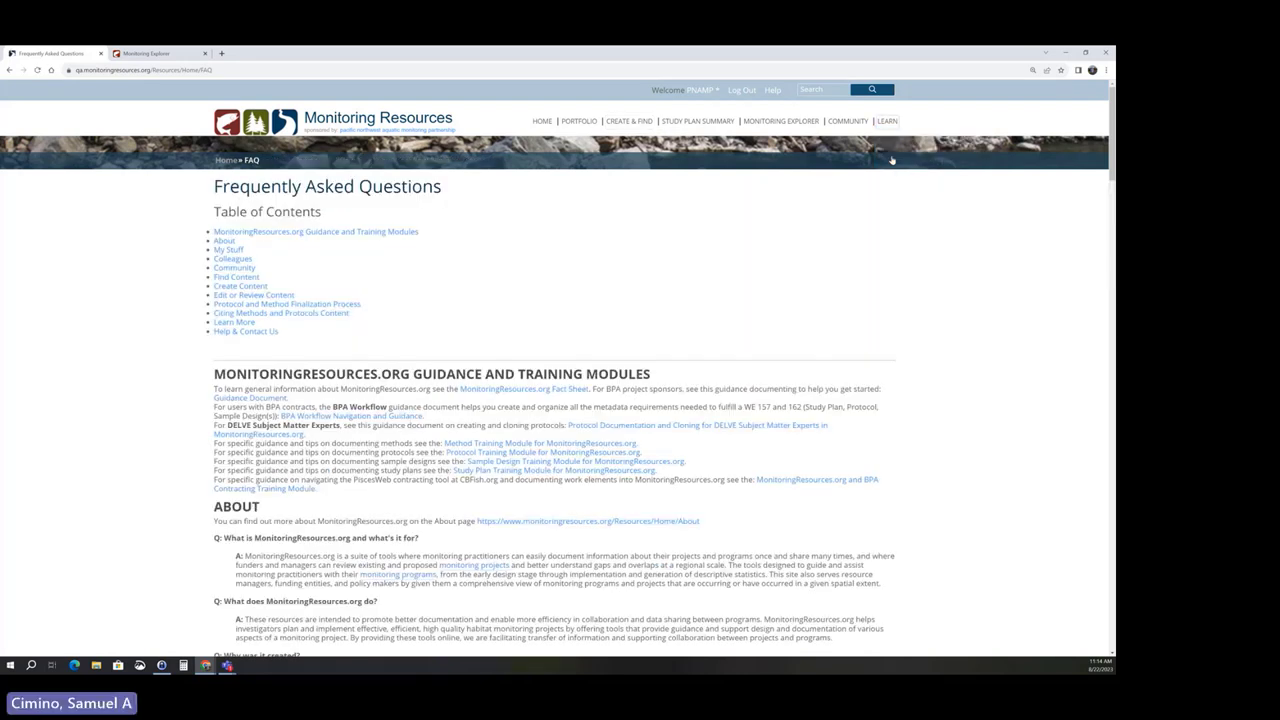
{"action": "scroll", "coordinate": [272, 378], "scroll_direction": "down", "scroll_amount": 1}
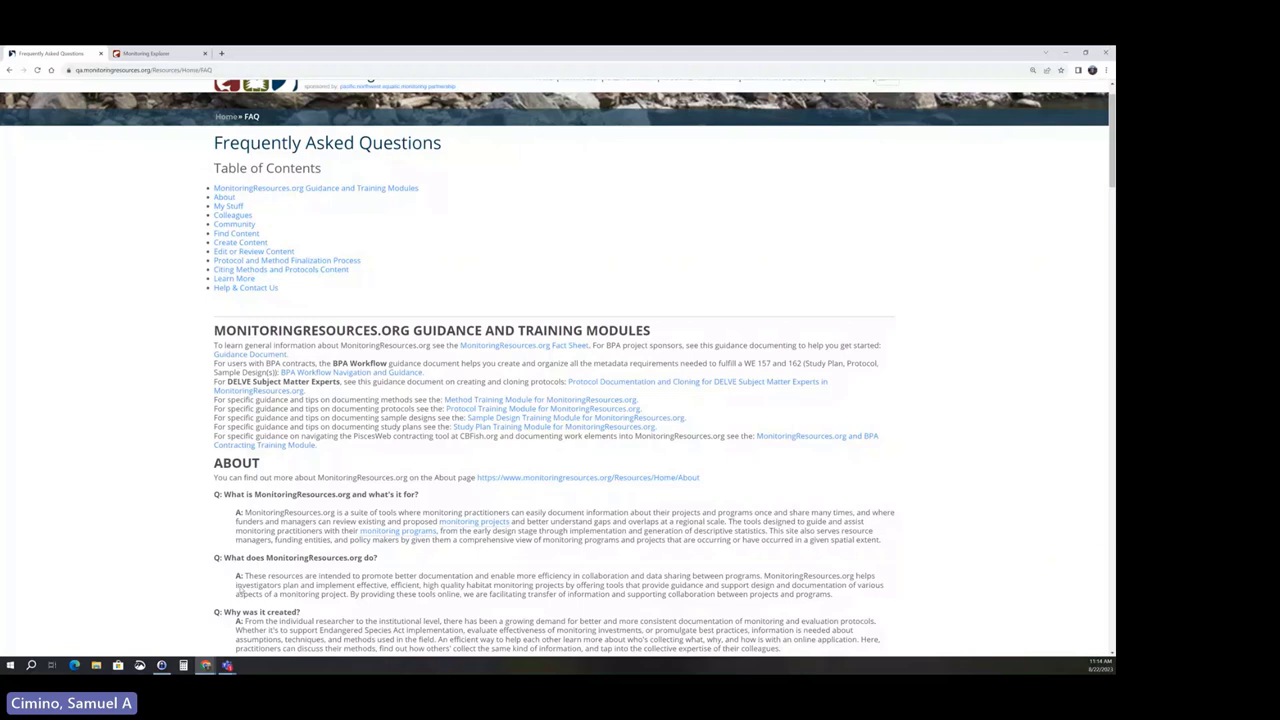
{"action": "scroll", "coordinate": [240, 592], "scroll_direction": "down", "scroll_amount": 1}
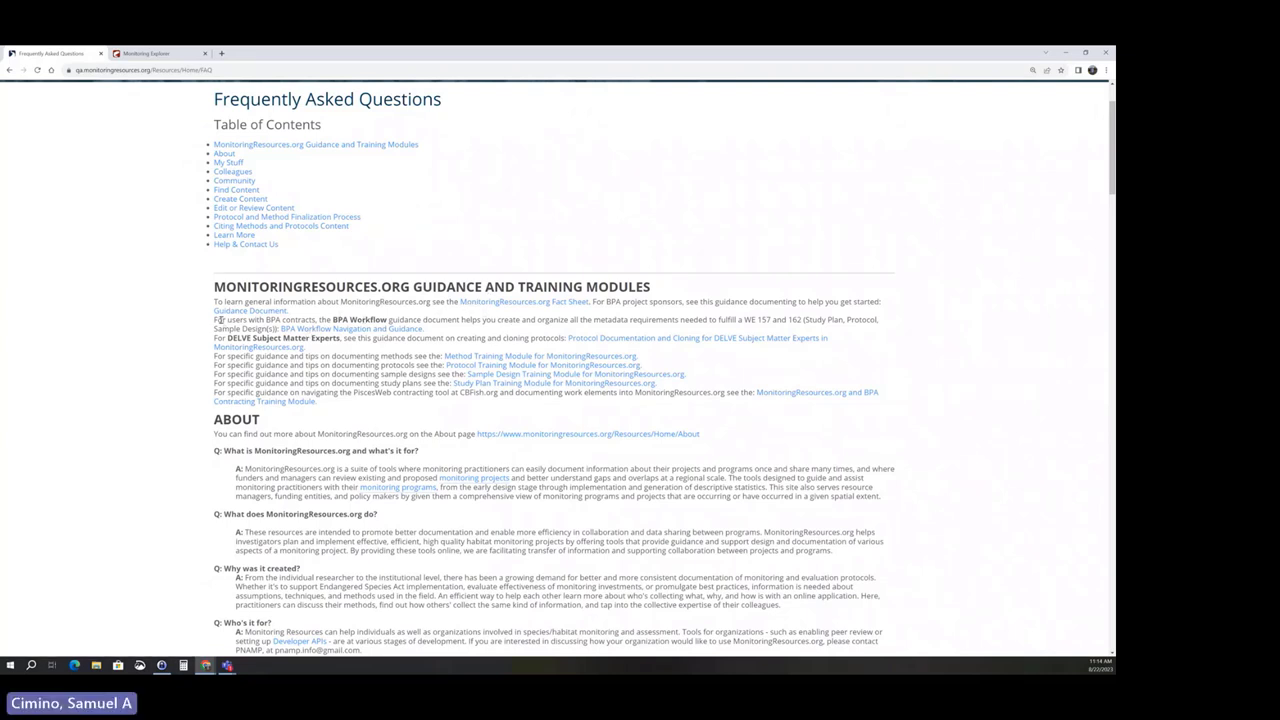
{"action": "left_click_drag", "start_coordinate": [214, 321], "coordinate": [464, 320]}
{"action": "left_click", "coordinate": [478, 334]}
{"action": "scroll", "coordinate": [429, 337], "scroll_direction": "down", "scroll_amount": 1}
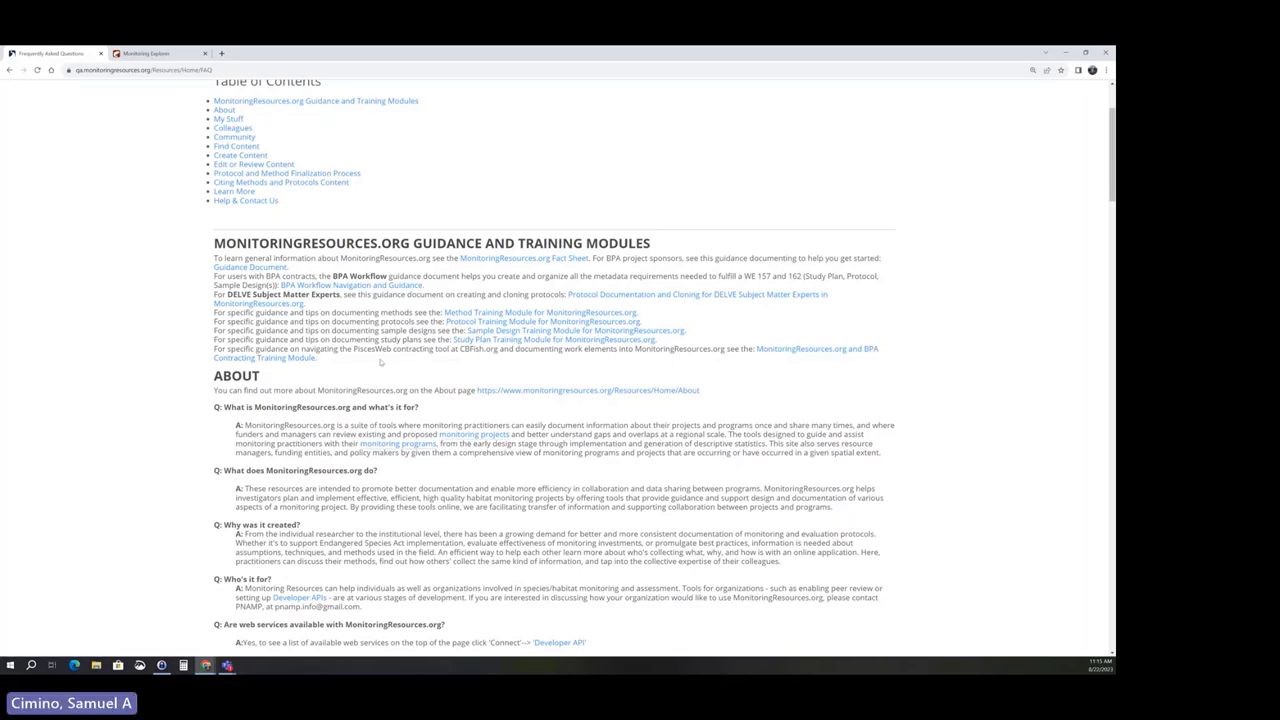
{"action": "scroll", "coordinate": [380, 362], "scroll_direction": "up", "scroll_amount": 3}
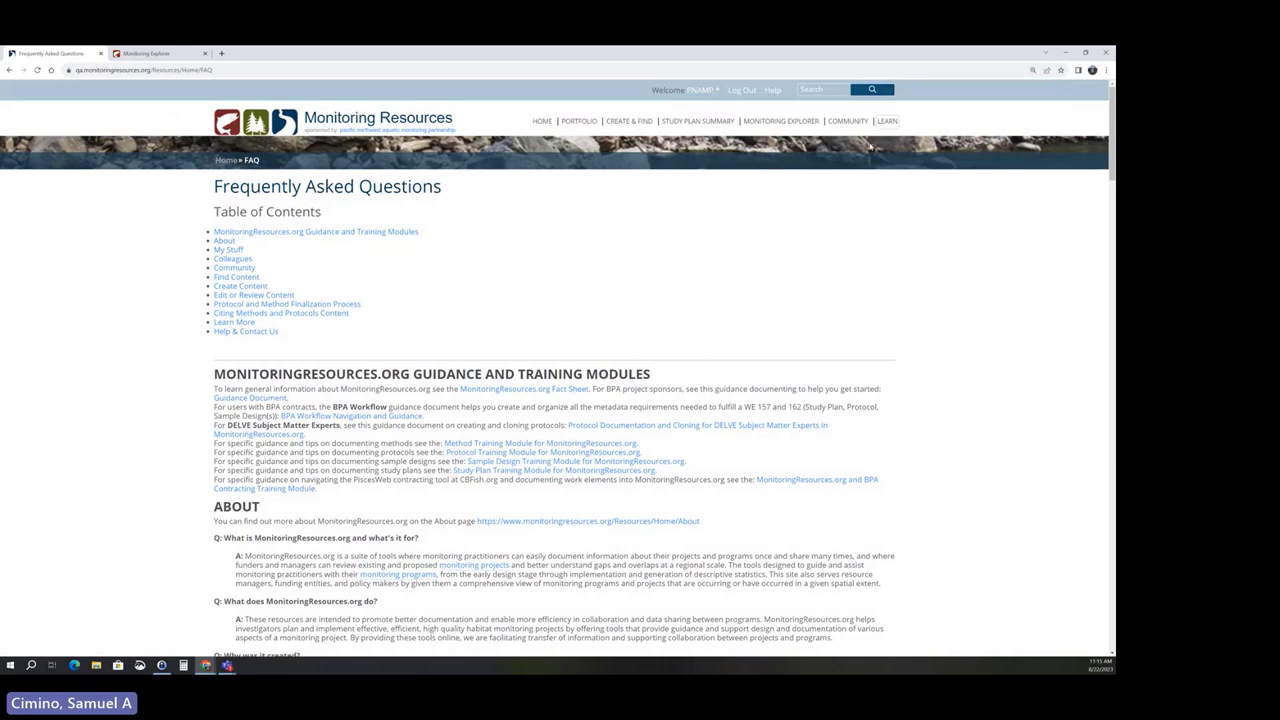
{"action": "left_click", "coordinate": [887, 121]}
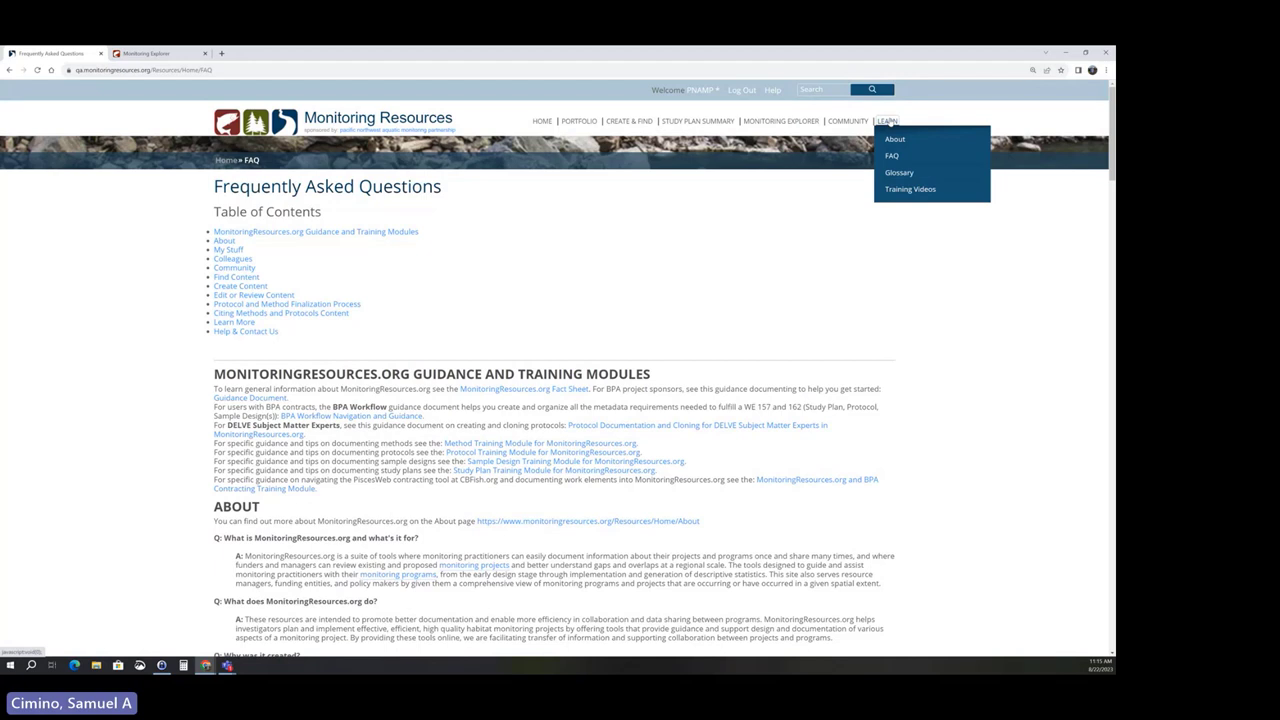
Browse the Glossary page's terms, such as Accuracy, Adaptive Management, Archived and Attribute.
{"action": "left_click", "coordinate": [895, 174]}
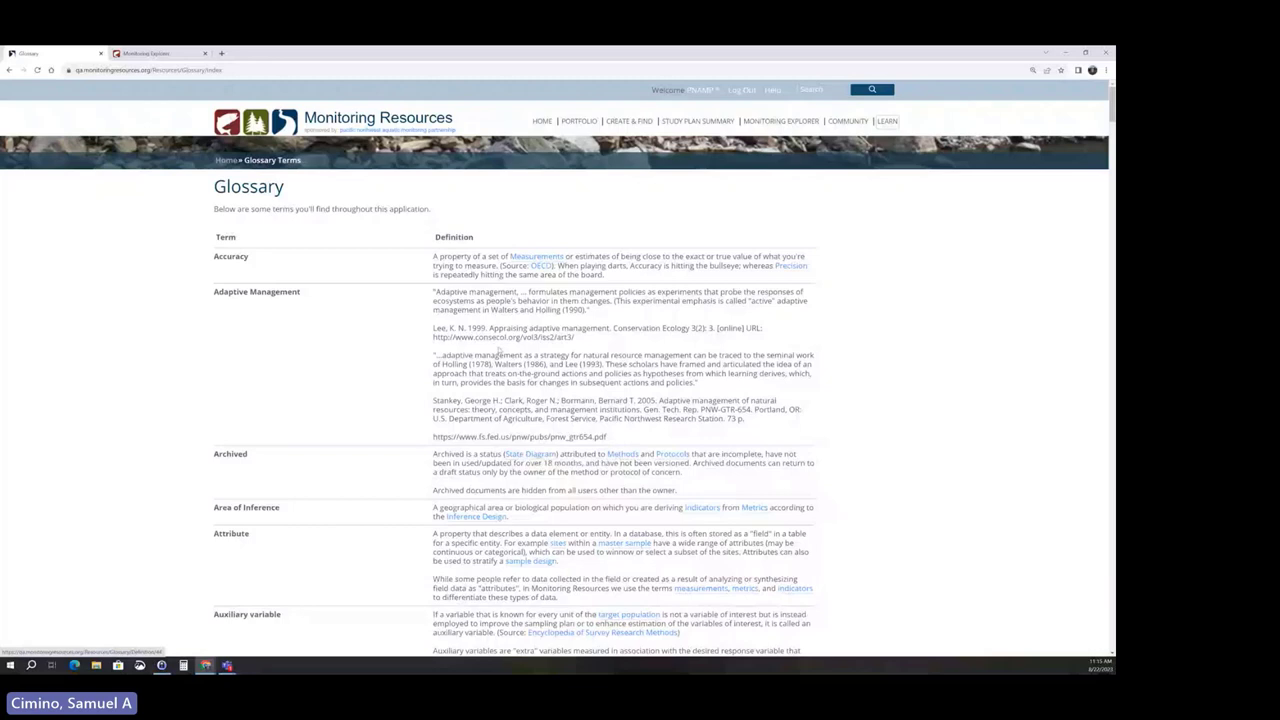
{"action": "scroll", "coordinate": [367, 338], "scroll_direction": "down", "scroll_amount": 1}
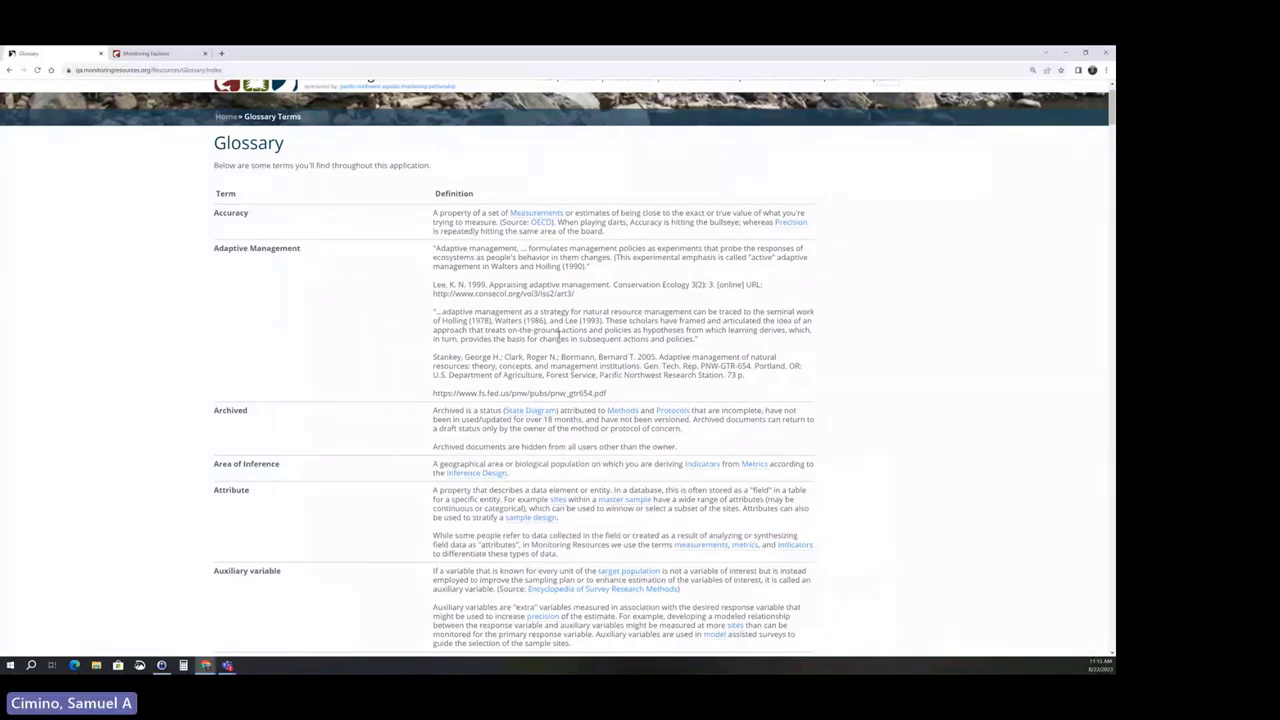
{"action": "scroll", "coordinate": [558, 335], "scroll_direction": "down", "scroll_amount": 4}
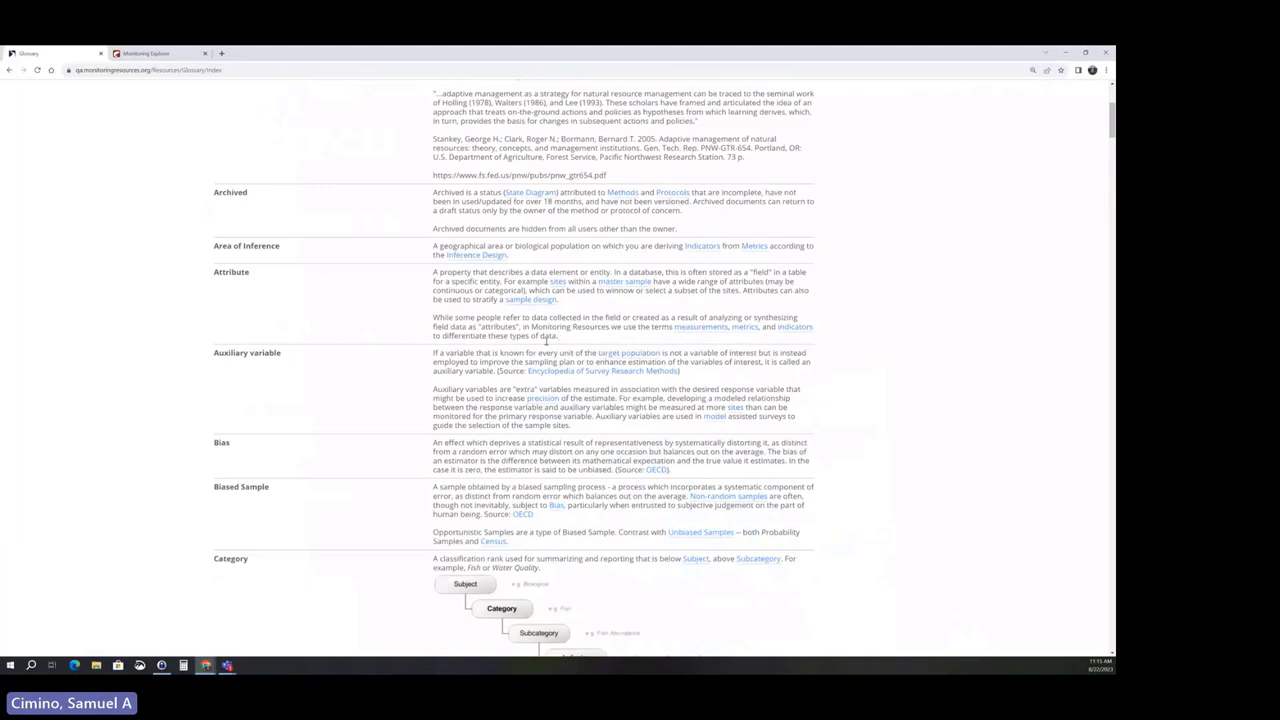
{"action": "scroll", "coordinate": [485, 398], "scroll_direction": "up", "scroll_amount": 3}
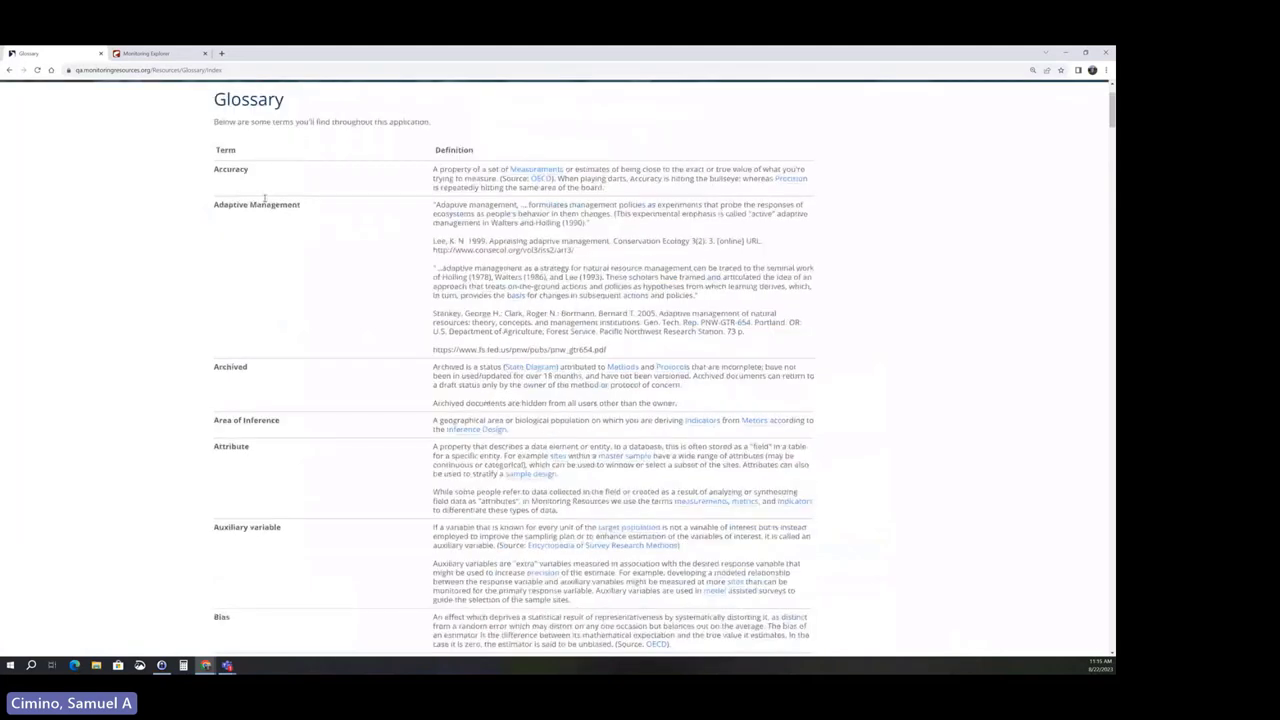
{"action": "scroll", "coordinate": [265, 199], "scroll_direction": "up", "scroll_amount": 2}
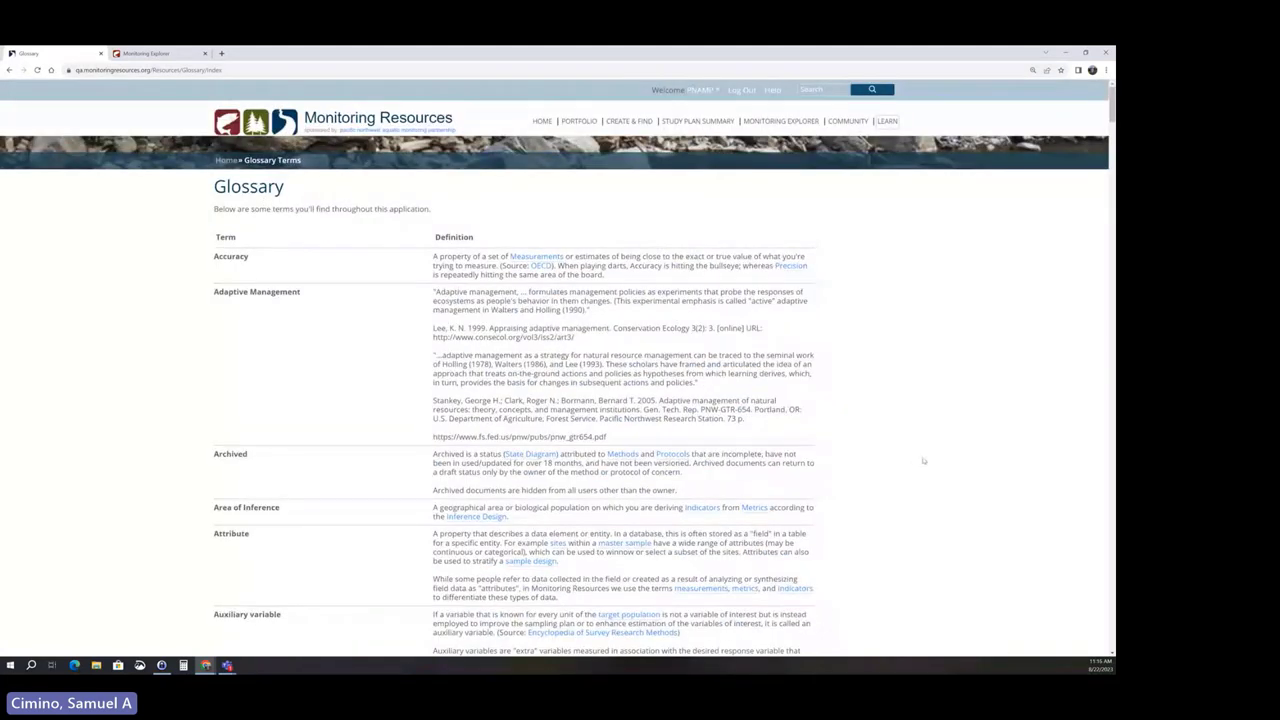
{"action": "left_click", "coordinate": [888, 122]}
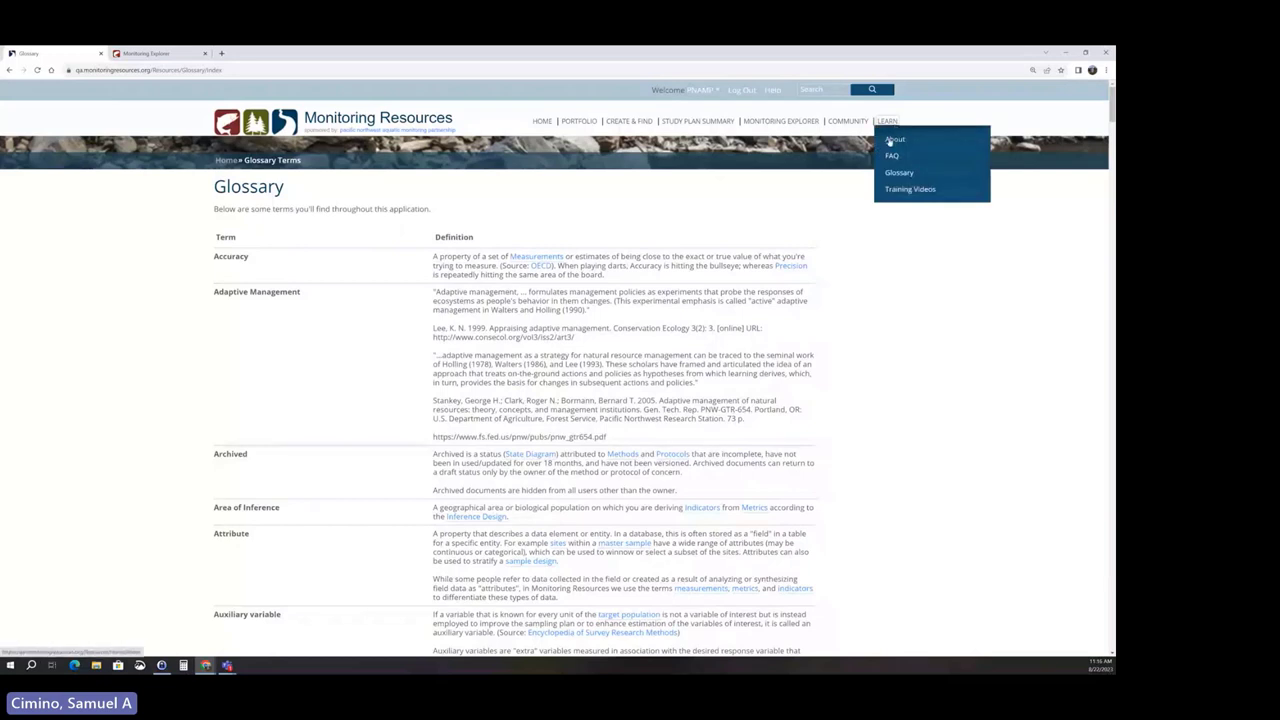
Browse the Training Videos list, including Adding a Colleague, Cloning a Protocol and Creating a Method.
{"action": "left_click", "coordinate": [891, 192]}
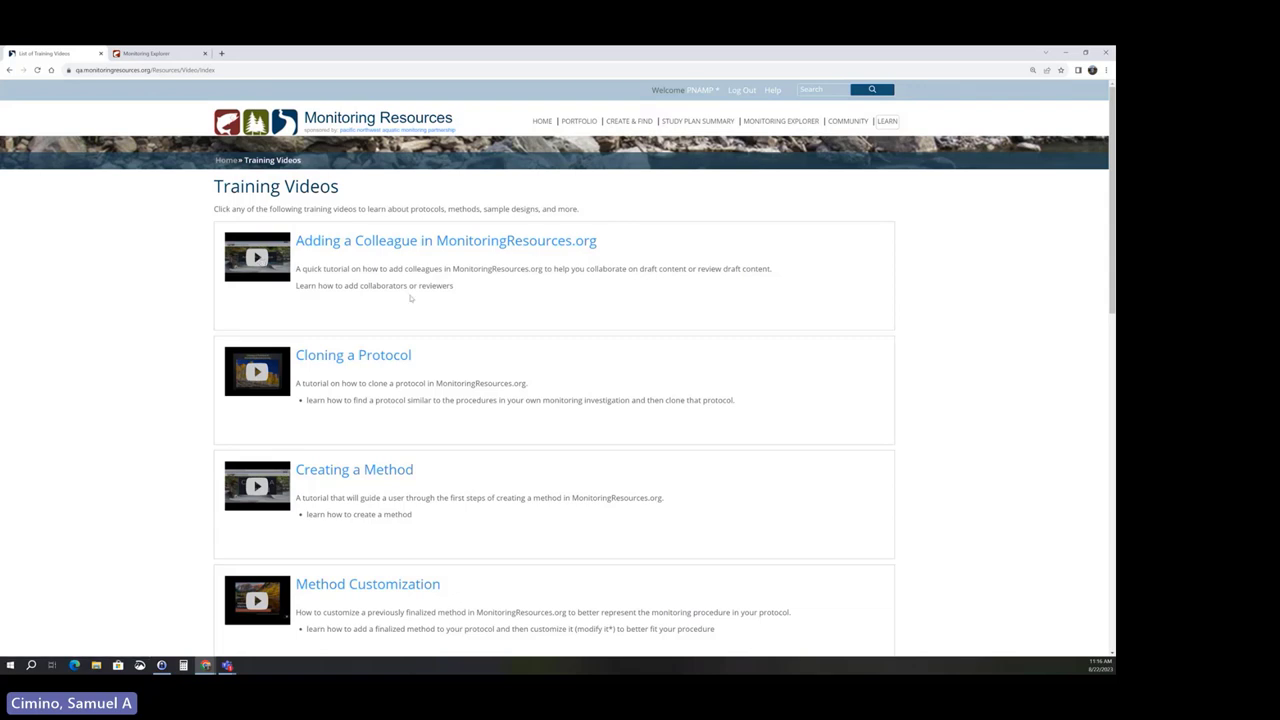
{"action": "scroll", "coordinate": [452, 342], "scroll_direction": "down", "scroll_amount": 1}
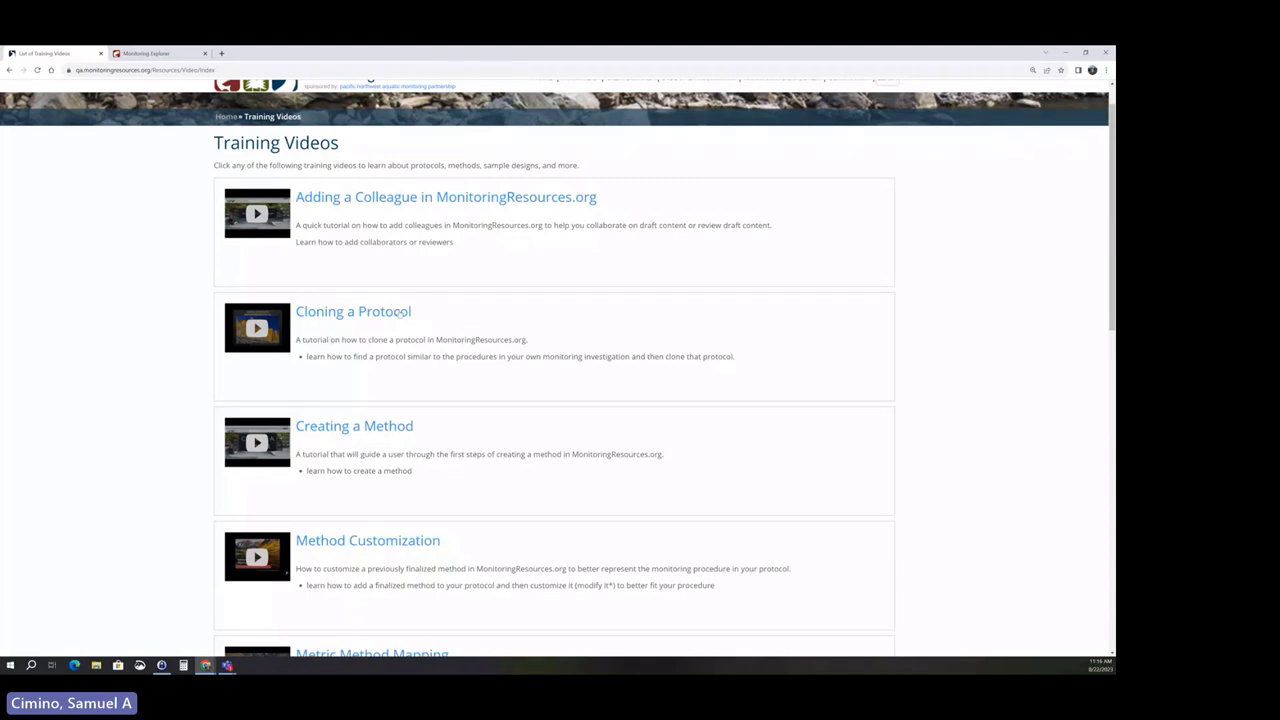
{"action": "scroll", "coordinate": [491, 374], "scroll_direction": "down", "scroll_amount": 2}
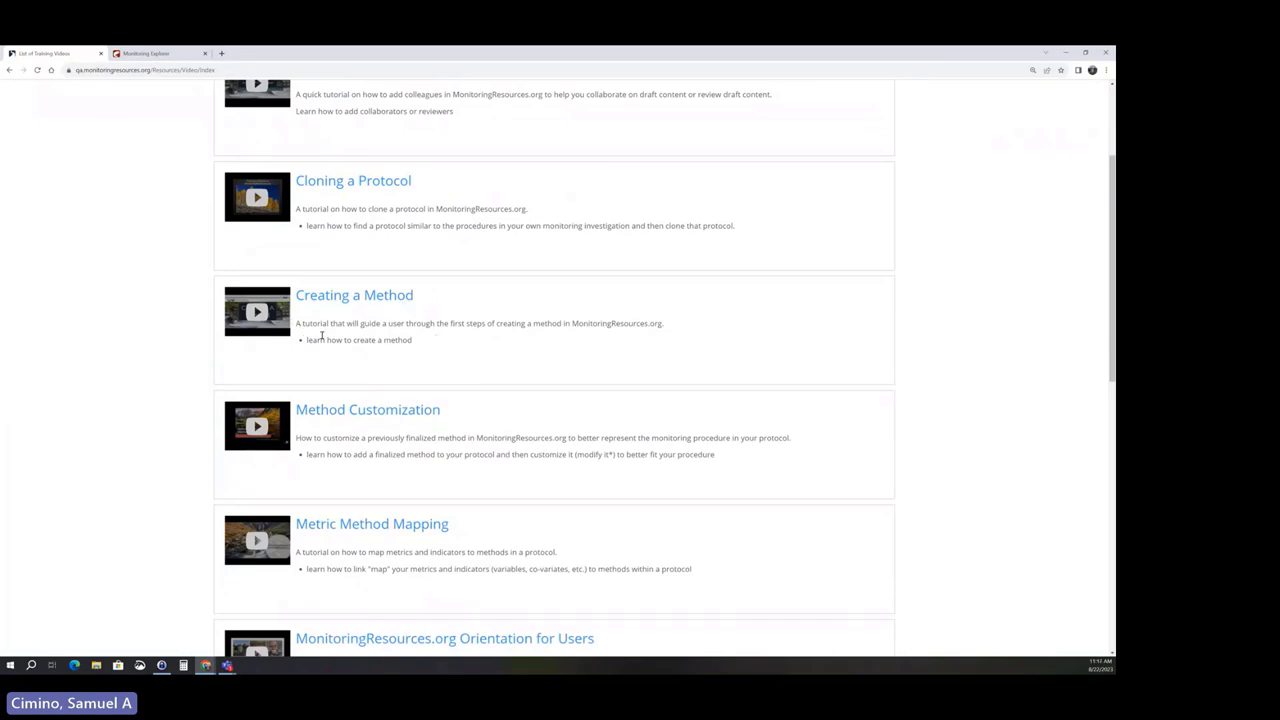
{"action": "scroll", "coordinate": [340, 340], "scroll_direction": "down", "scroll_amount": 1}
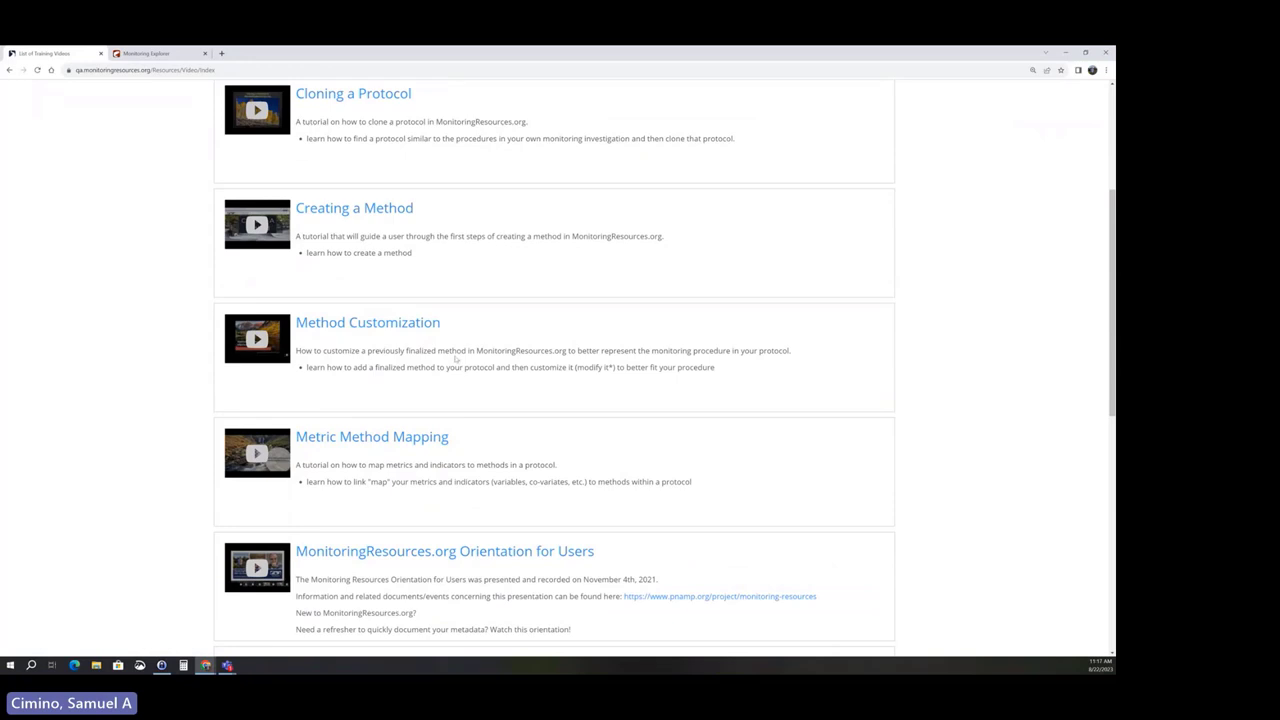
{"action": "scroll", "coordinate": [457, 358], "scroll_direction": "down", "scroll_amount": 1}
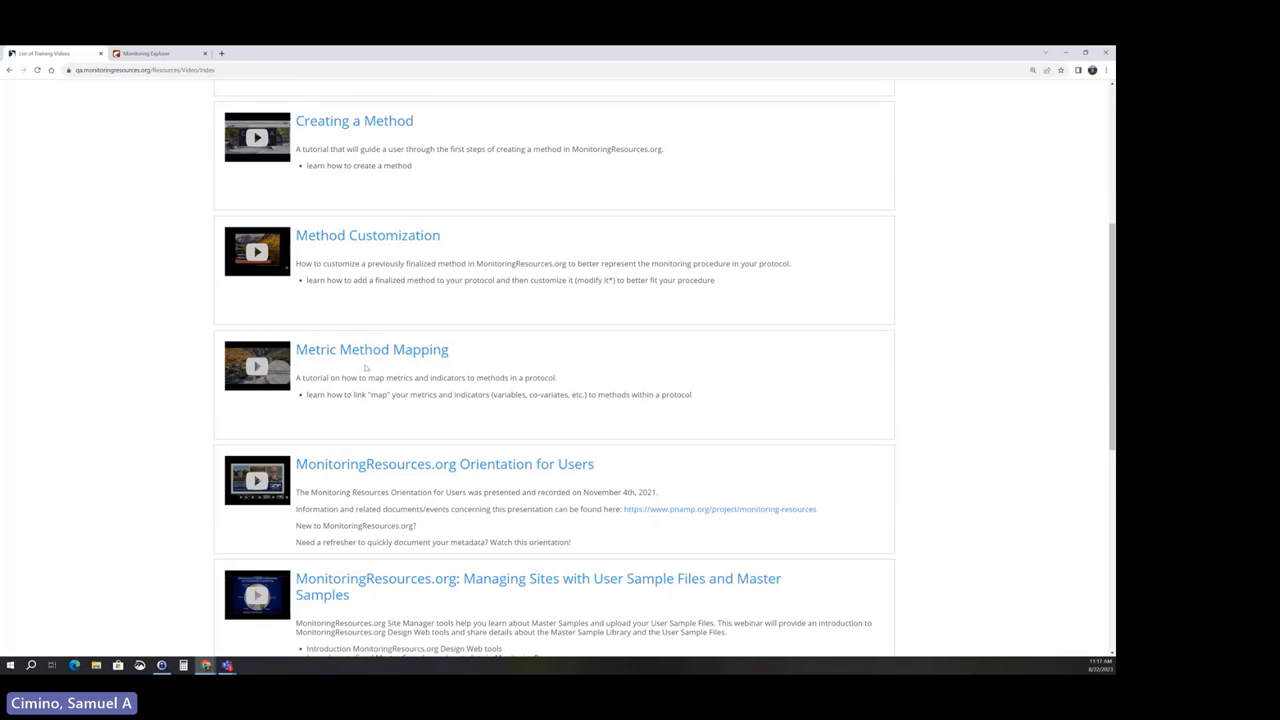
{"action": "scroll", "coordinate": [365, 367], "scroll_direction": "up", "scroll_amount": 2}
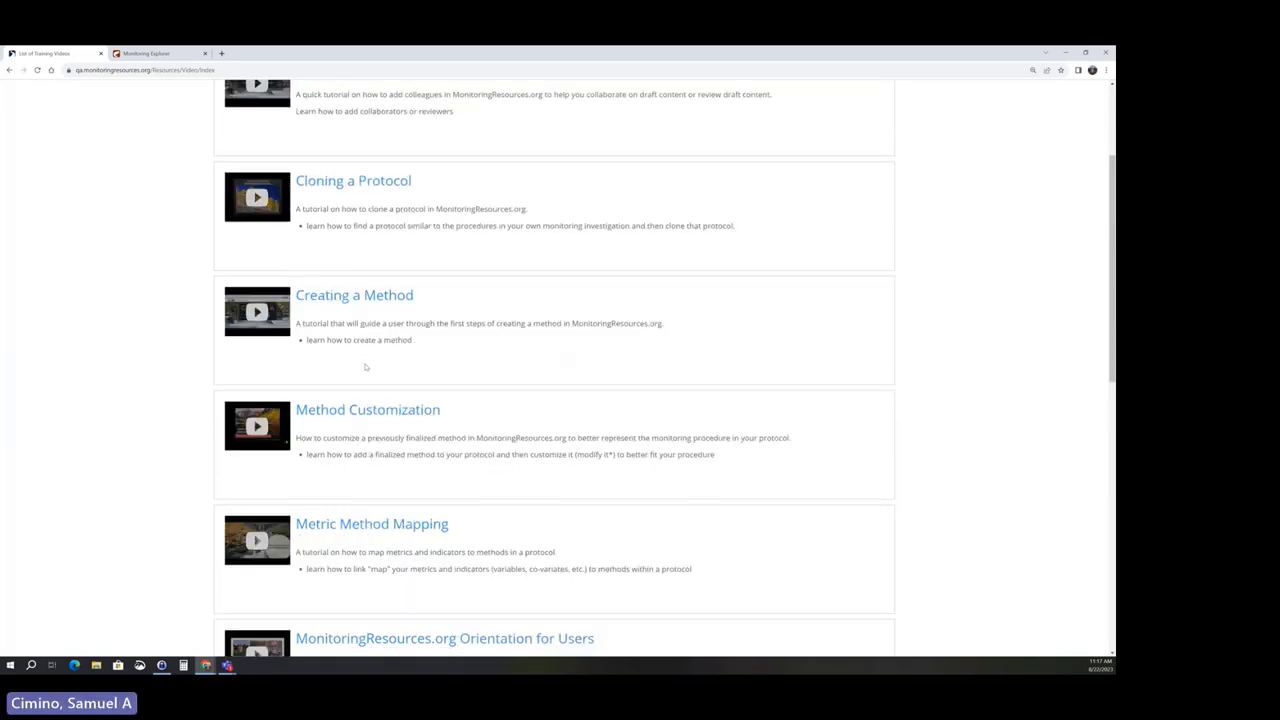
{"action": "scroll", "coordinate": [952, 210], "scroll_direction": "up", "scroll_amount": 2}
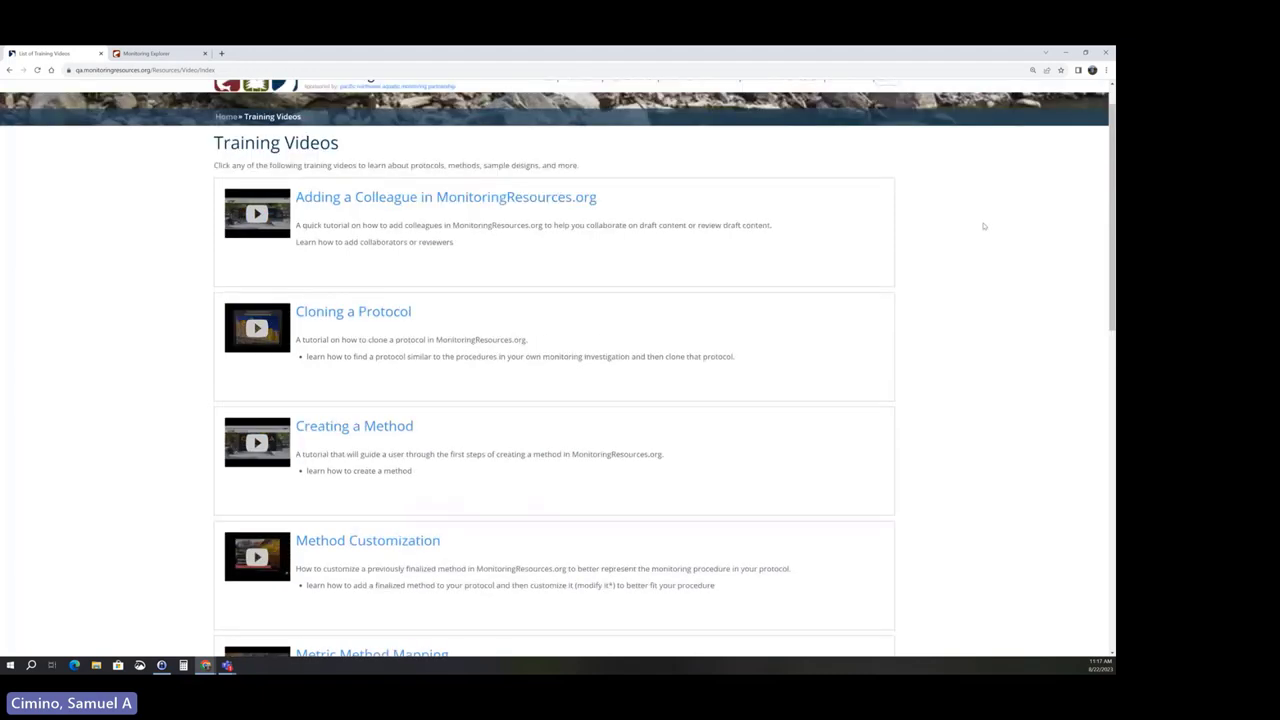
{"action": "scroll", "coordinate": [992, 163], "scroll_direction": "up", "scroll_amount": 1}
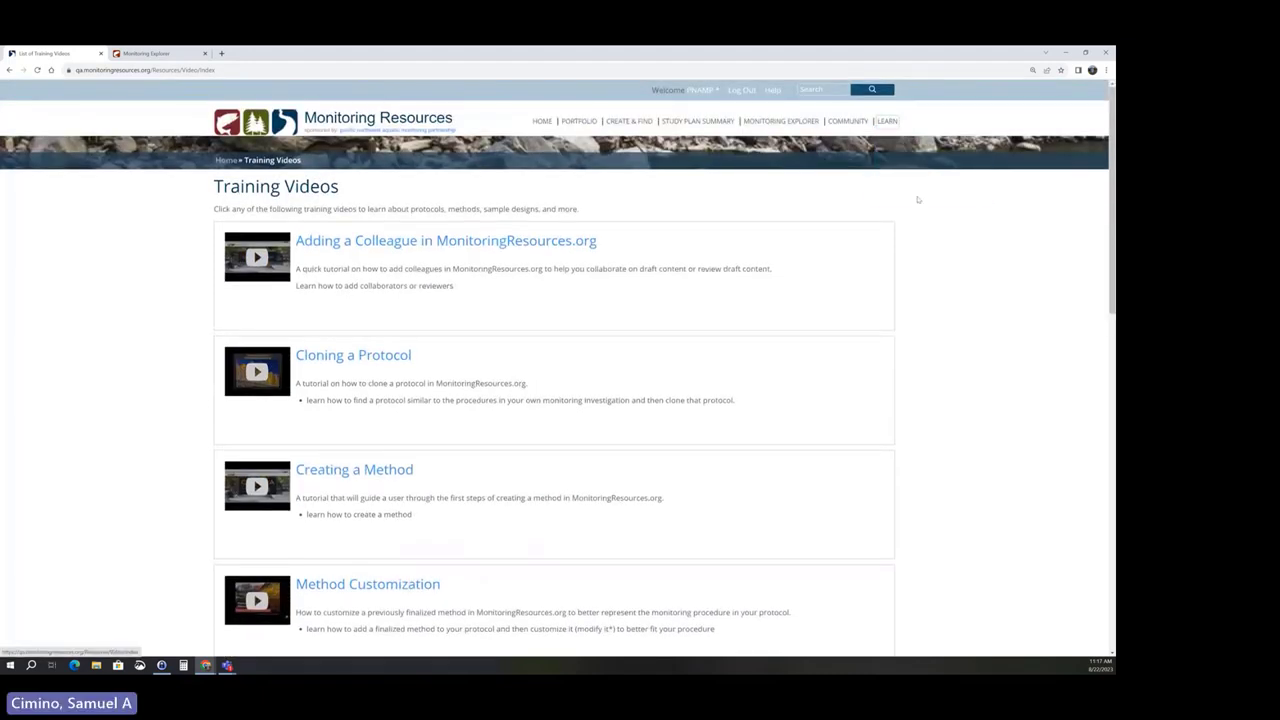
{"action": "scroll", "coordinate": [657, 294], "scroll_direction": "down", "scroll_amount": 4}
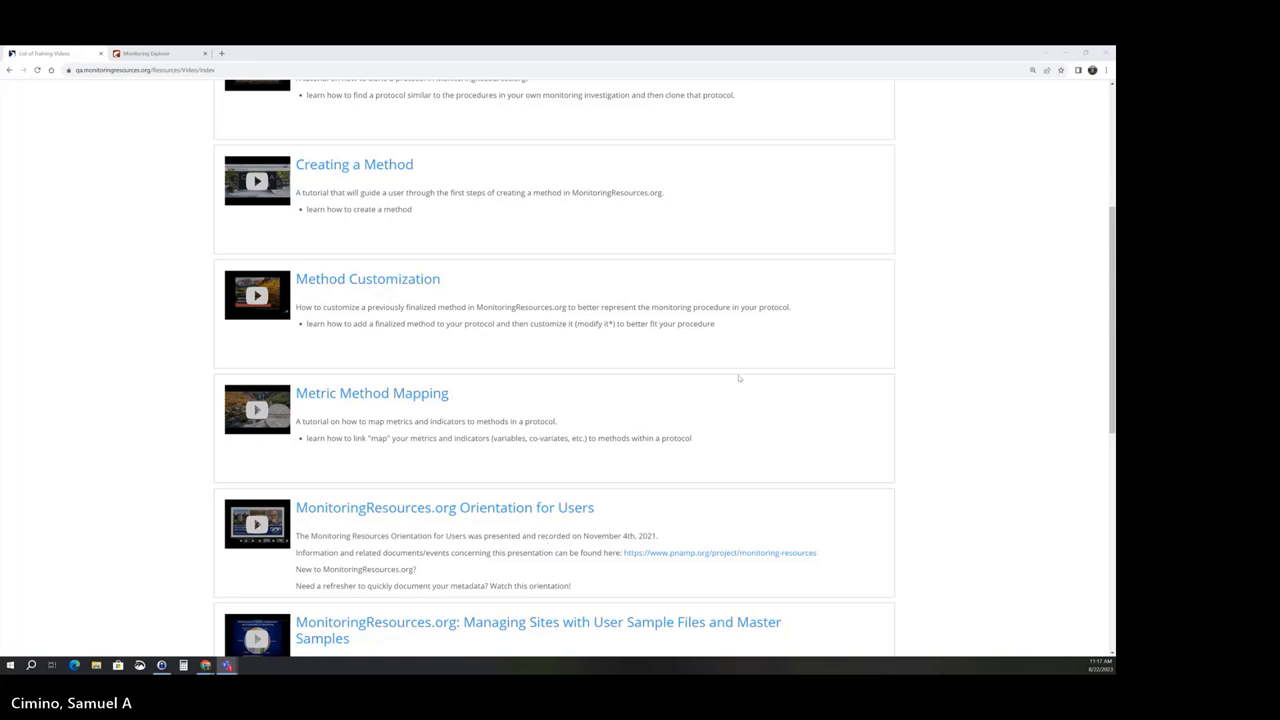
{"action": "scroll", "coordinate": [740, 375], "scroll_direction": "up", "scroll_amount": 3}
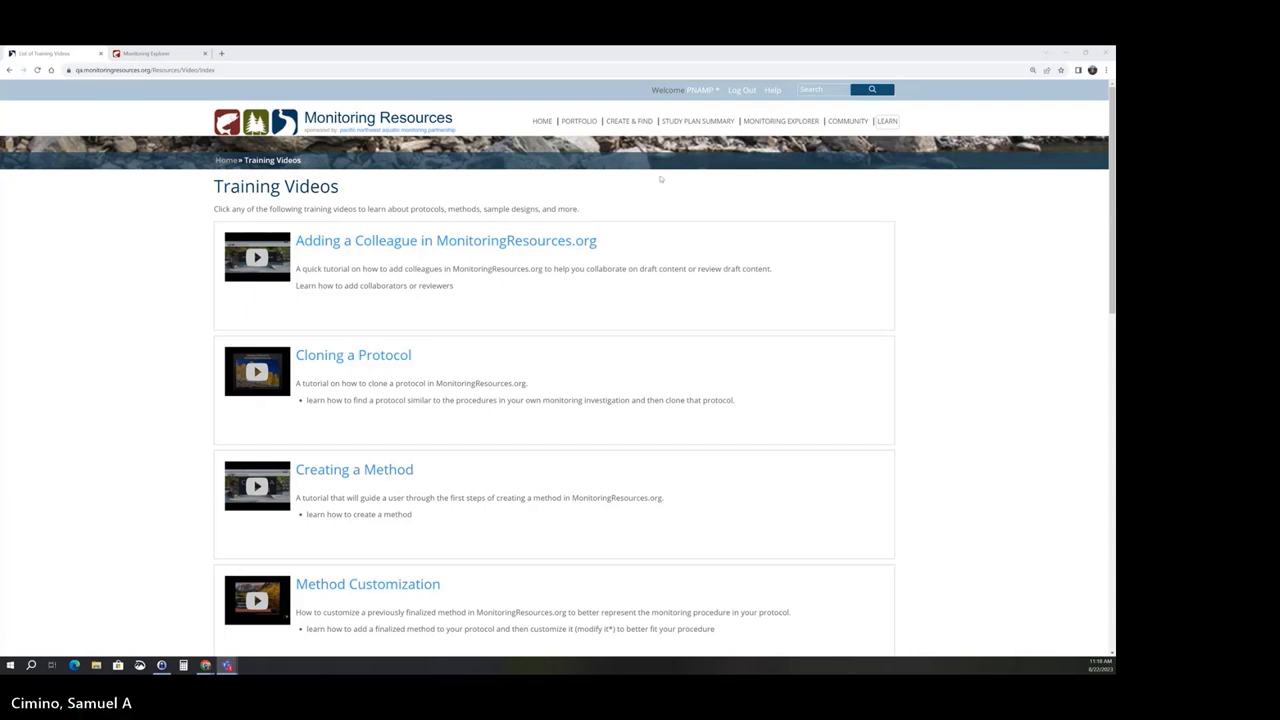
{"action": "mouse_move", "coordinate": [589, 121]}
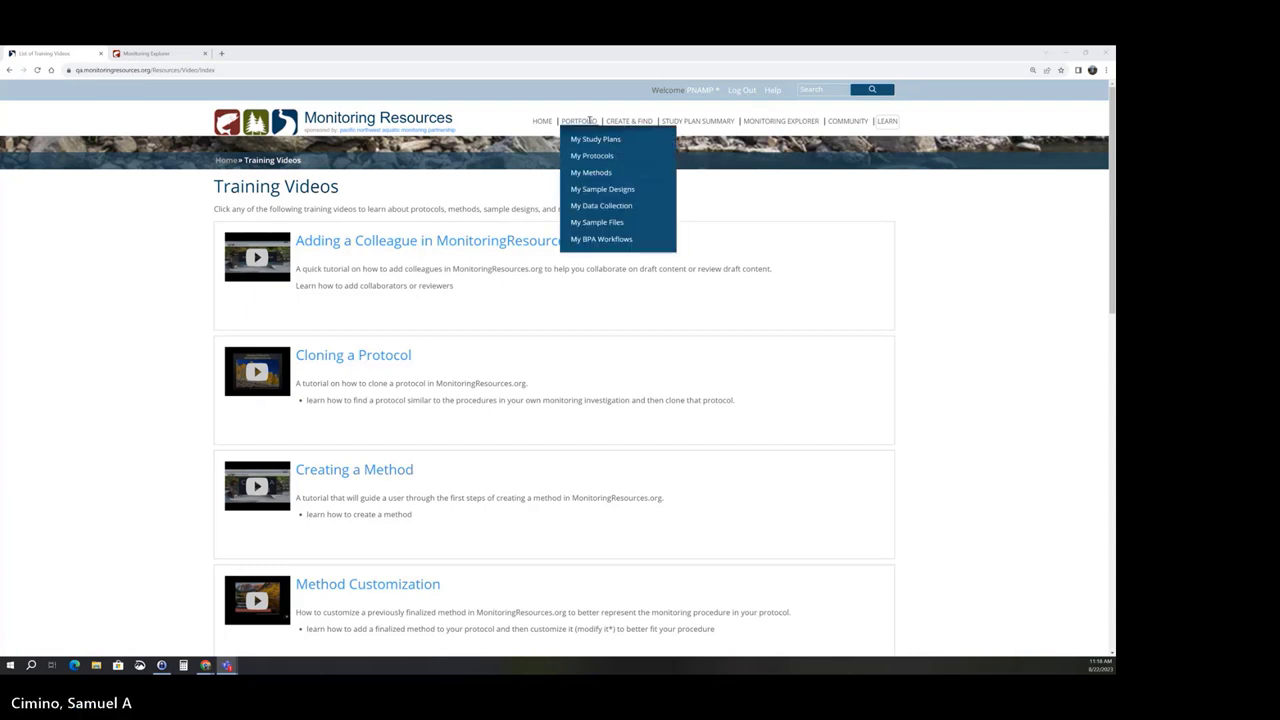